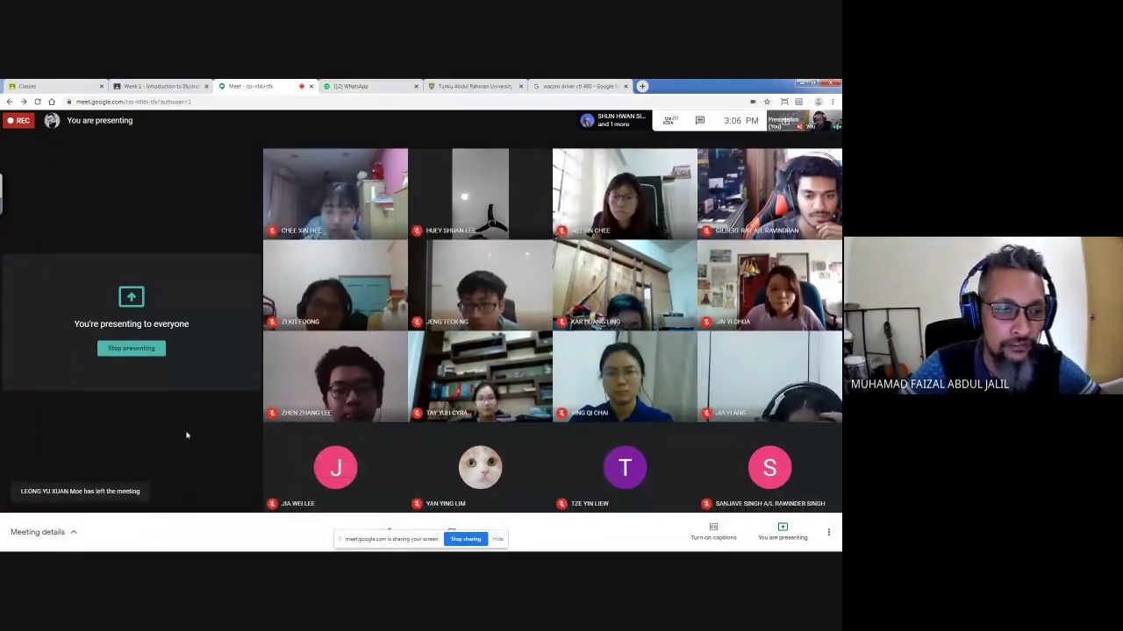
- Open the university attendance list at its first entry and mark the students in rows 1 to 4 present
mouse_move(384, 544)
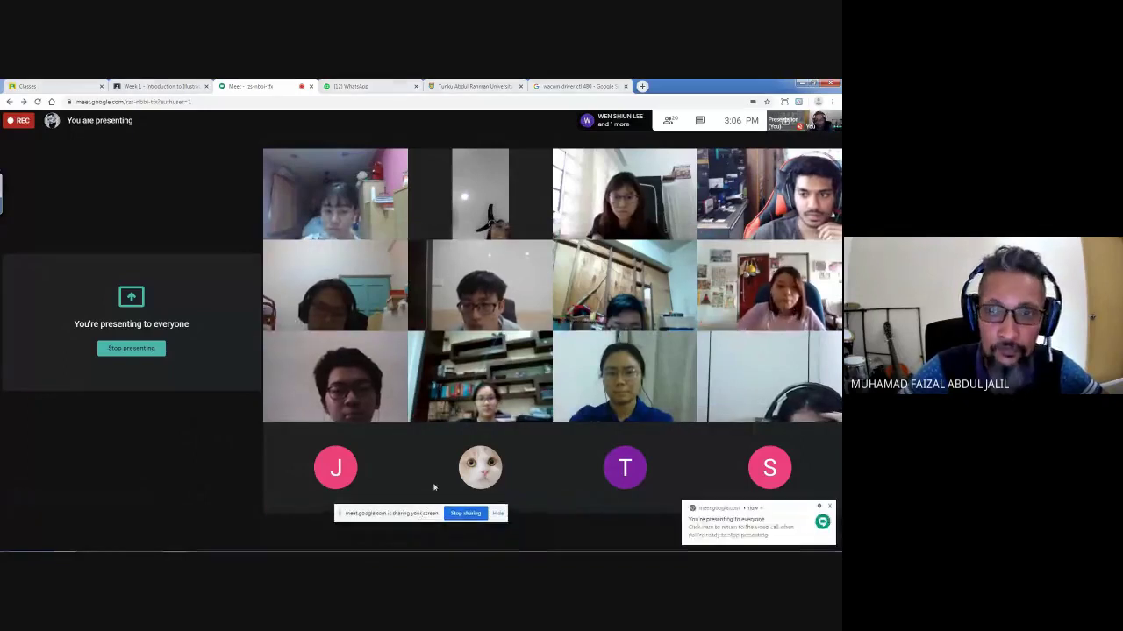
click(566, 87)
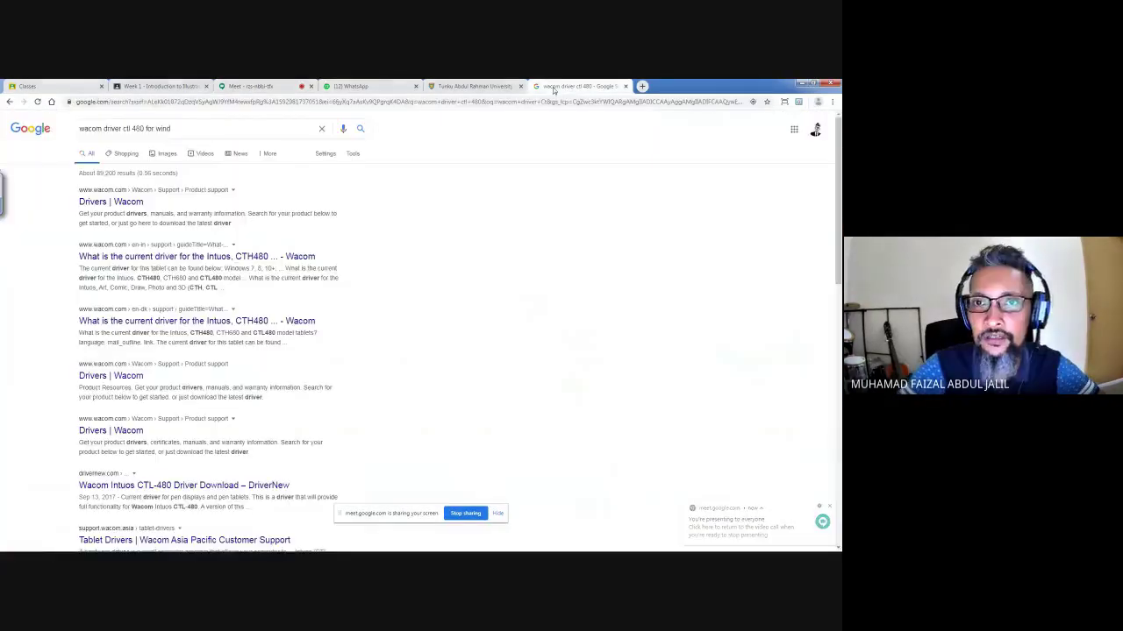
click(474, 86)
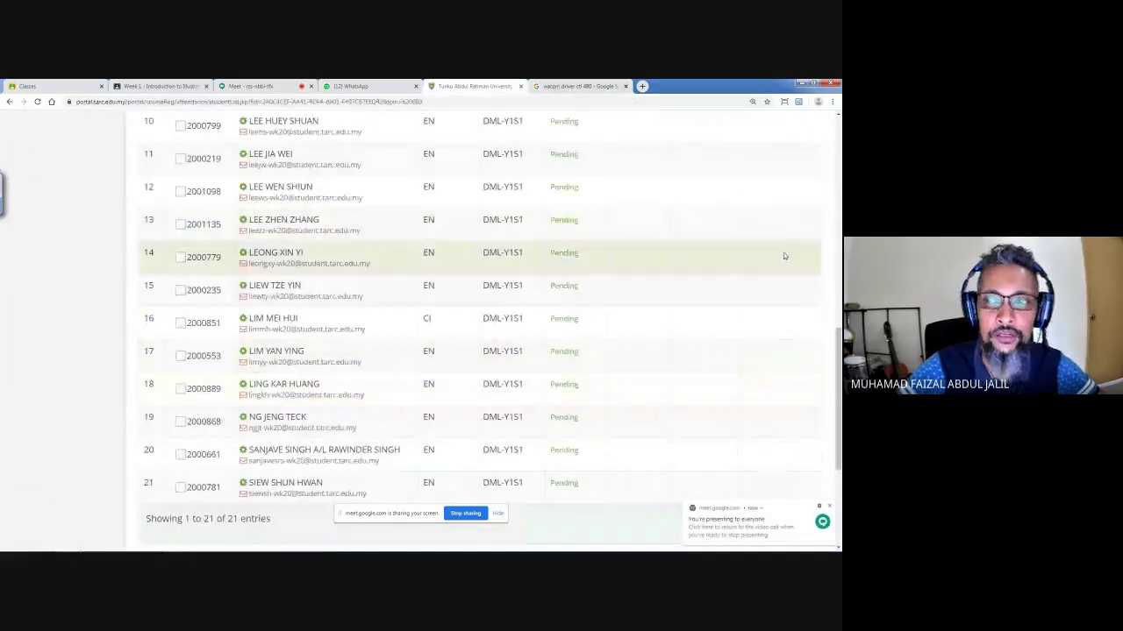
drag(838, 346, 837, 228)
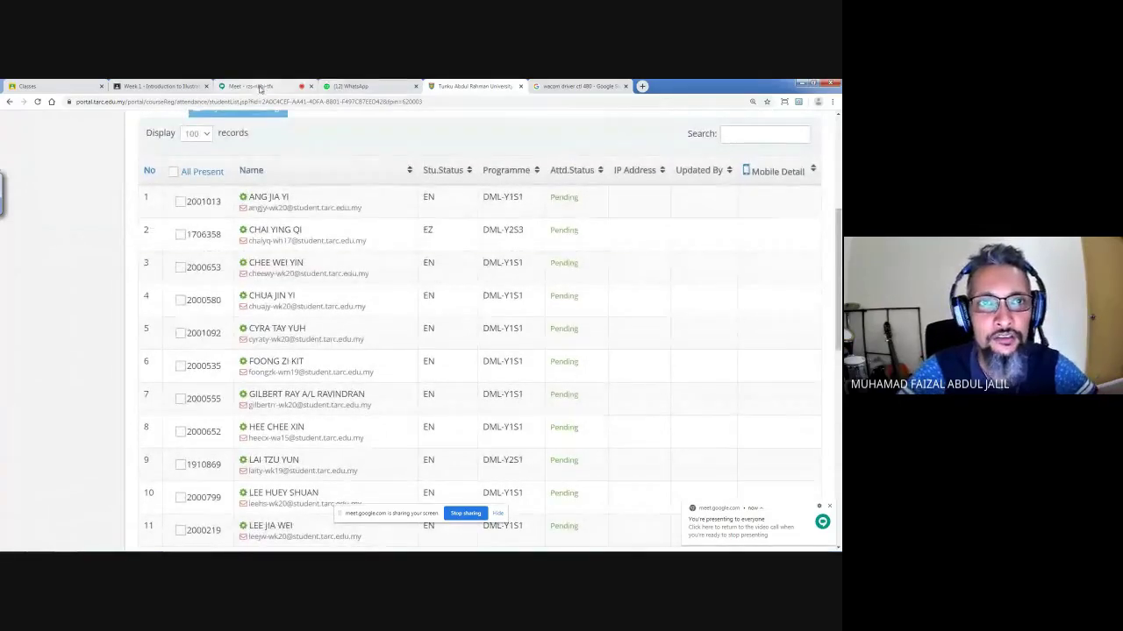
click(260, 88)
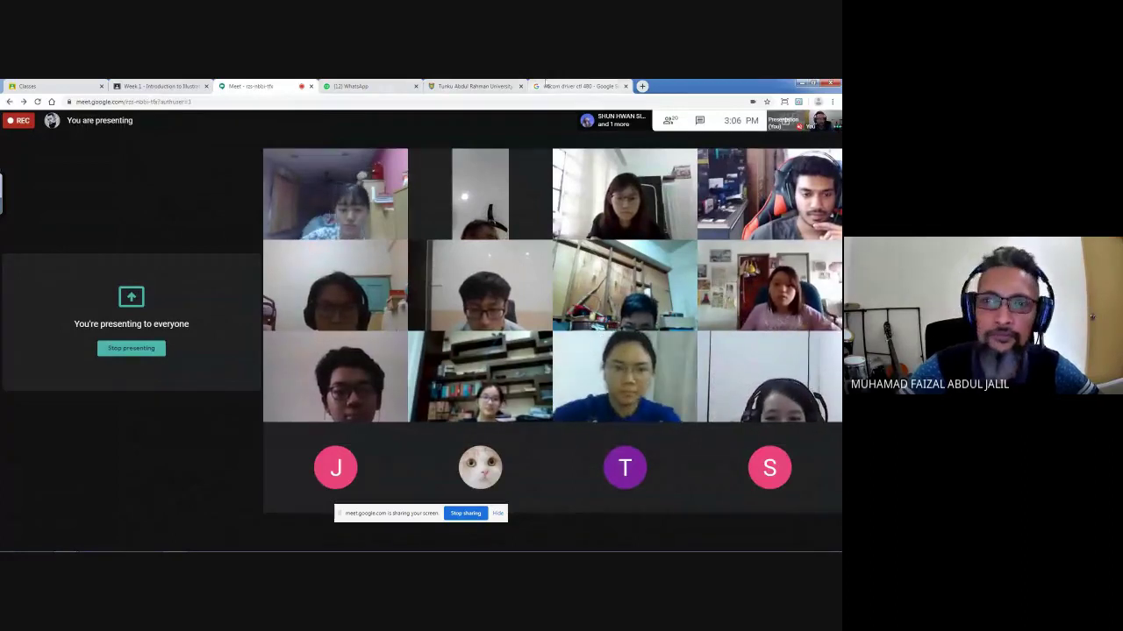
click(474, 86)
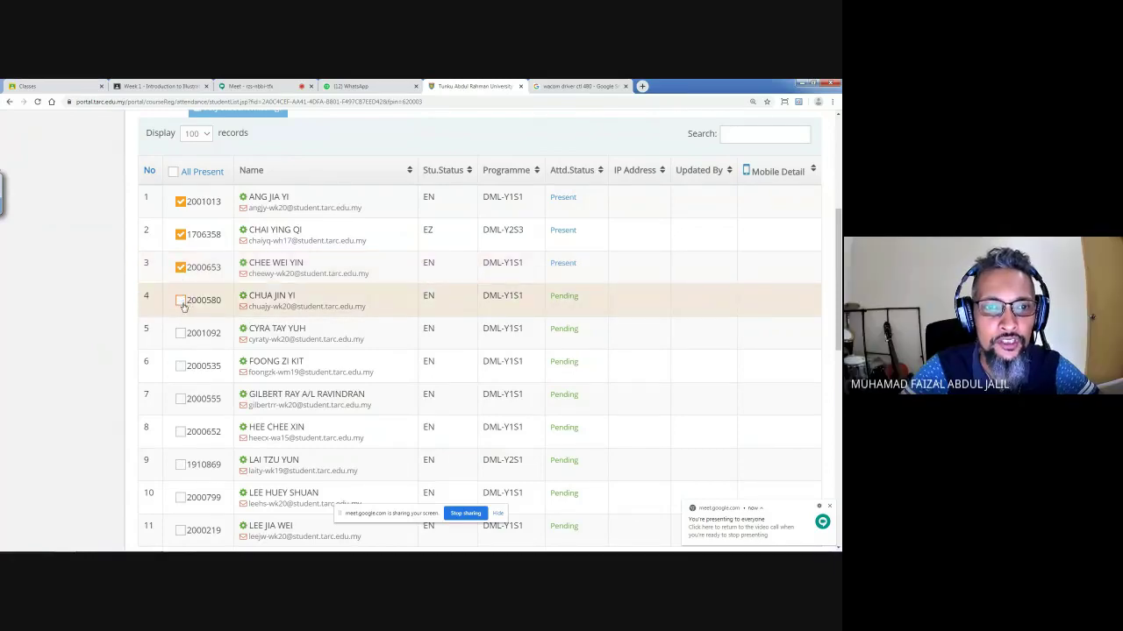
click(181, 301)
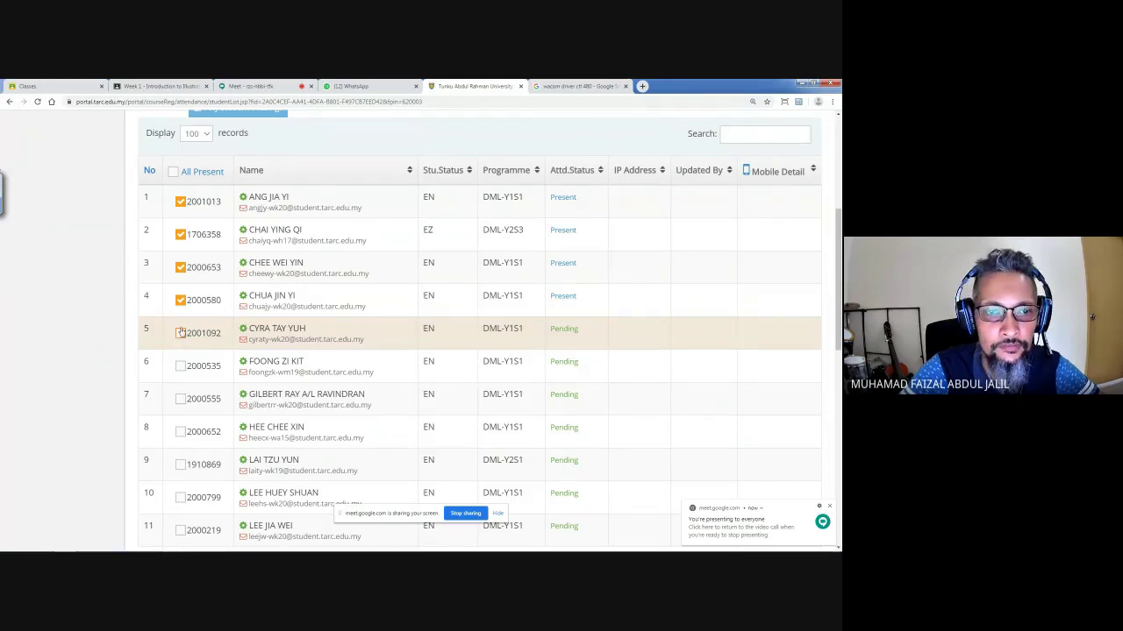
- Check the video meeting's participants and mark the student in row 5 of the attendance list present
click(268, 87)
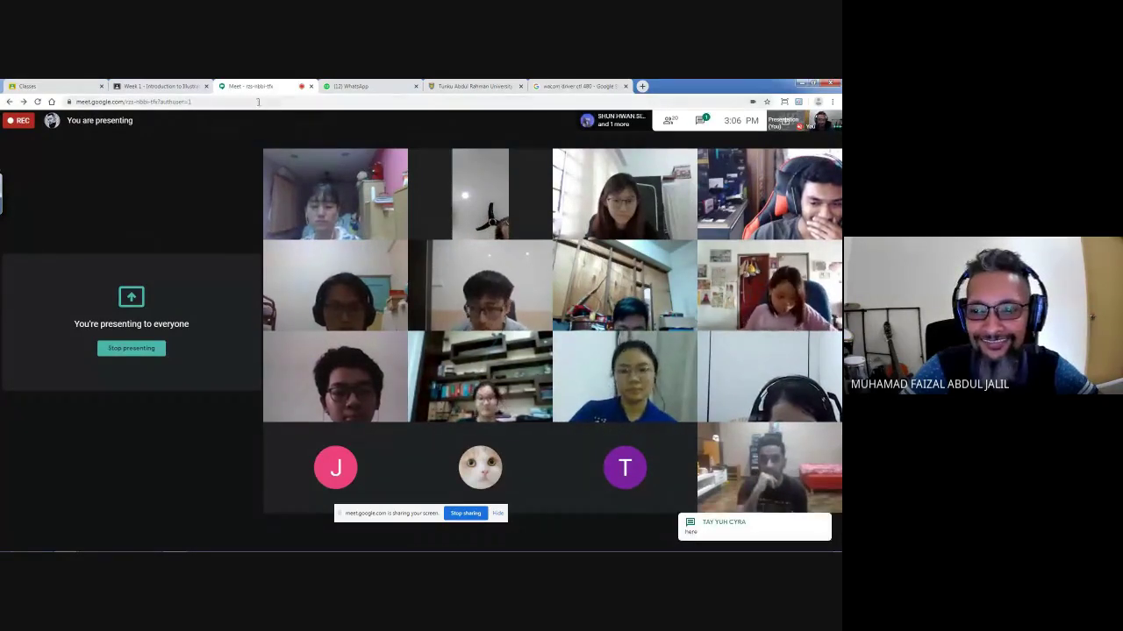
click(169, 87)
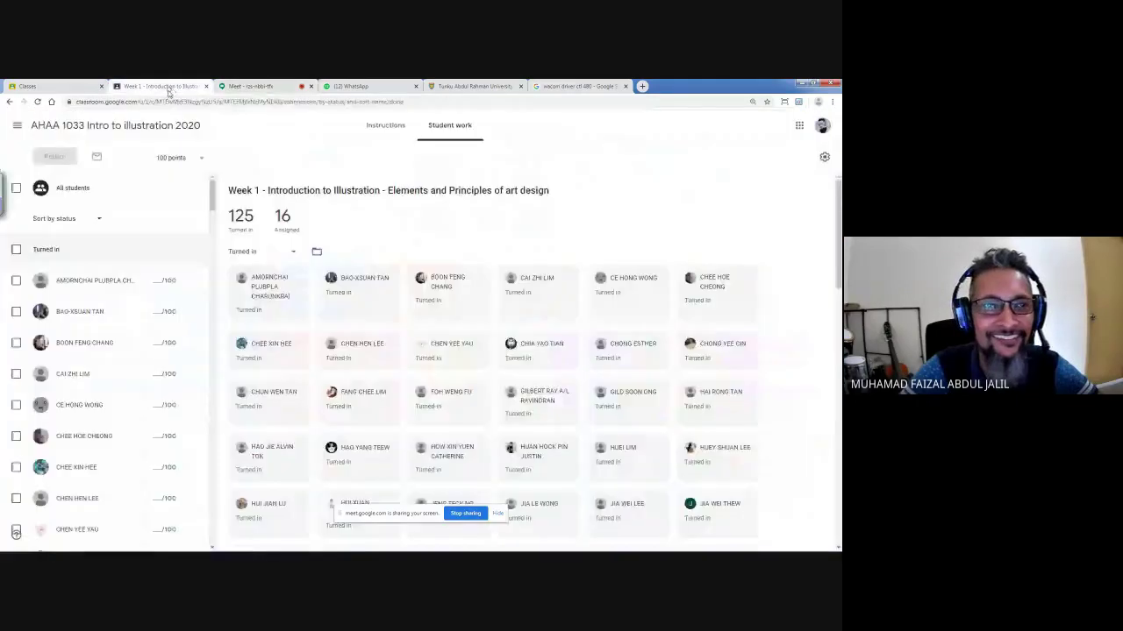
click(462, 87)
click(180, 334)
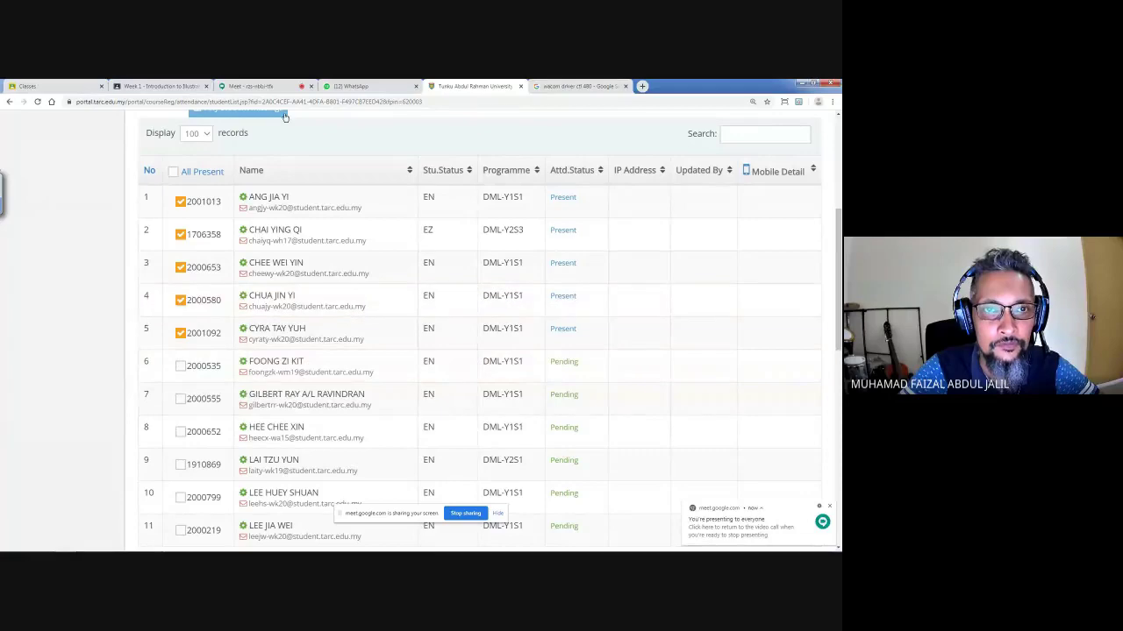
- Check the meeting again and mark the student in row 6 of the attendance list present
click(267, 88)
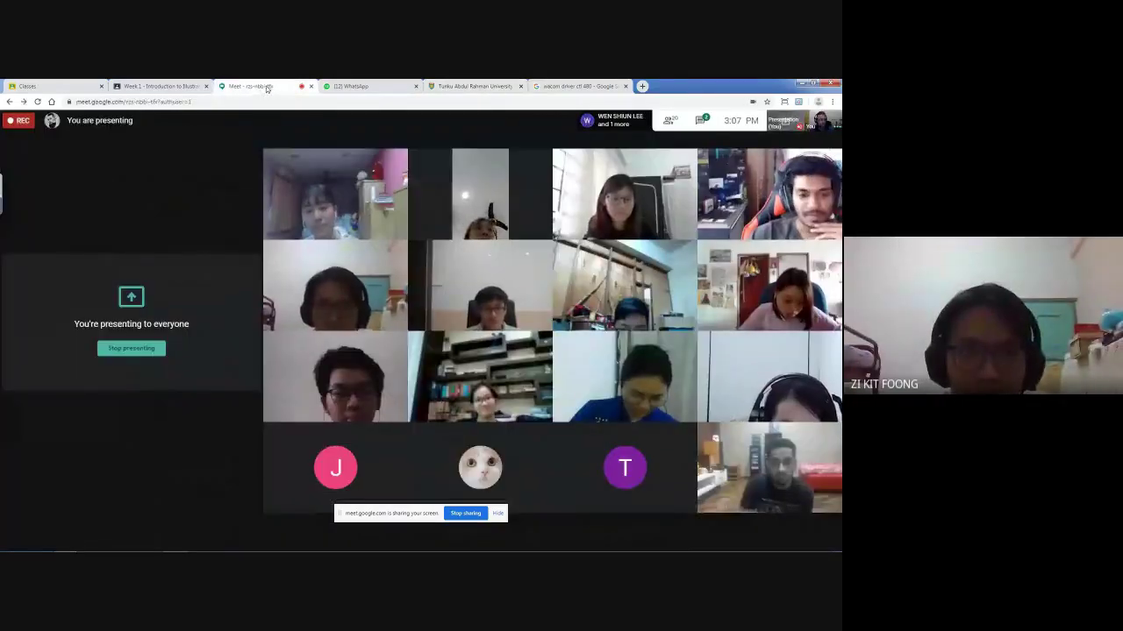
click(163, 86)
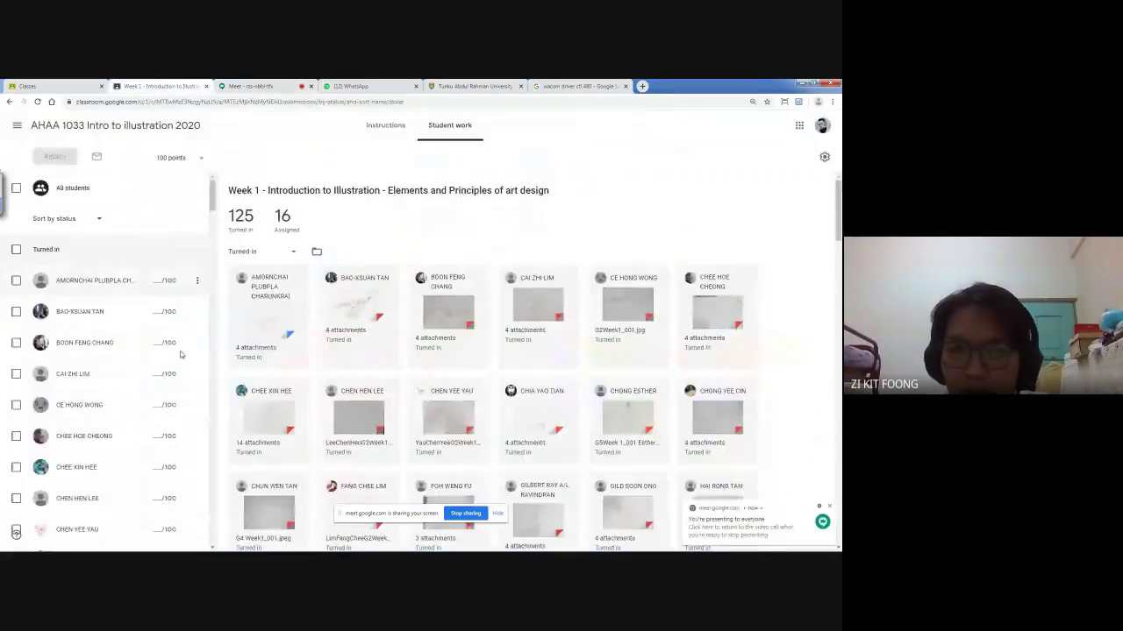
click(465, 87)
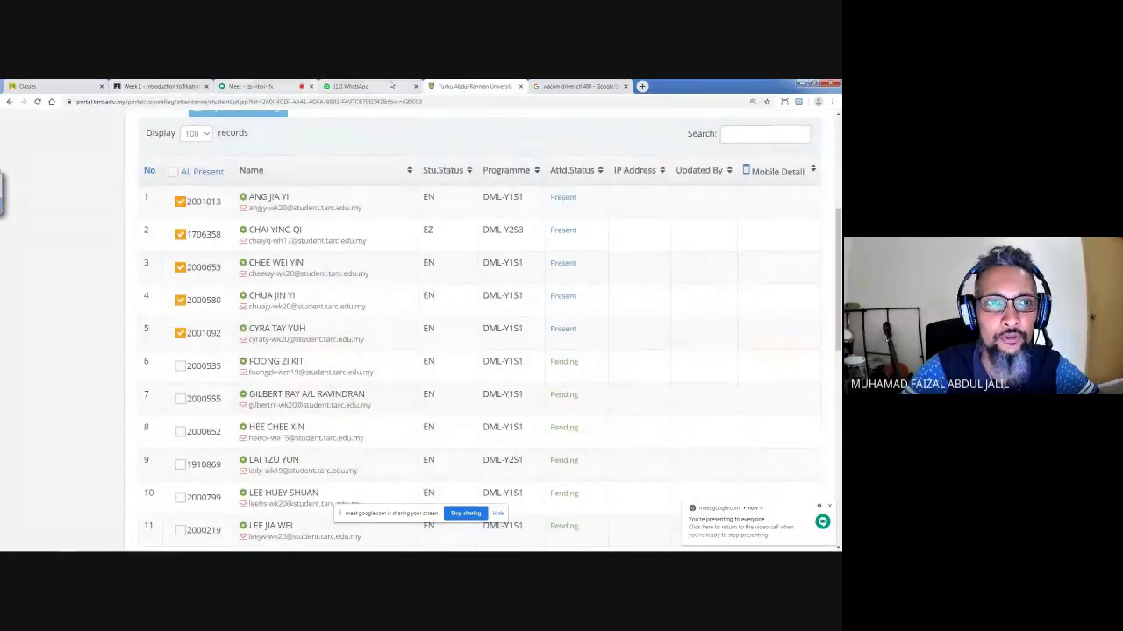
click(180, 368)
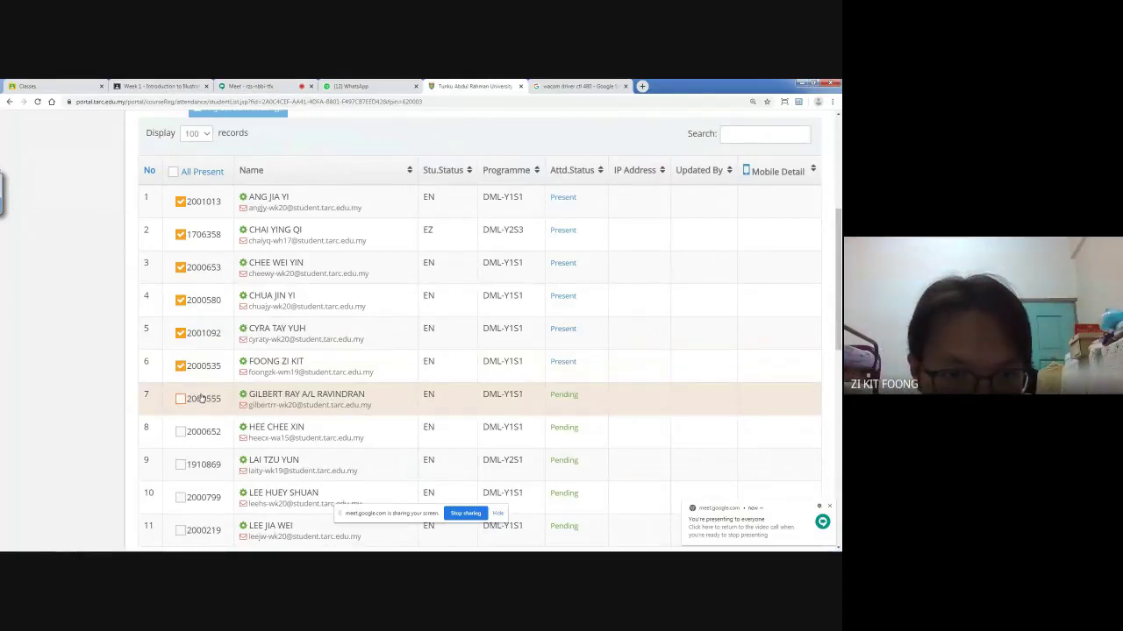
- Check the meeting participants and mark the students in rows 7 and 8 of the attendance list present
click(255, 86)
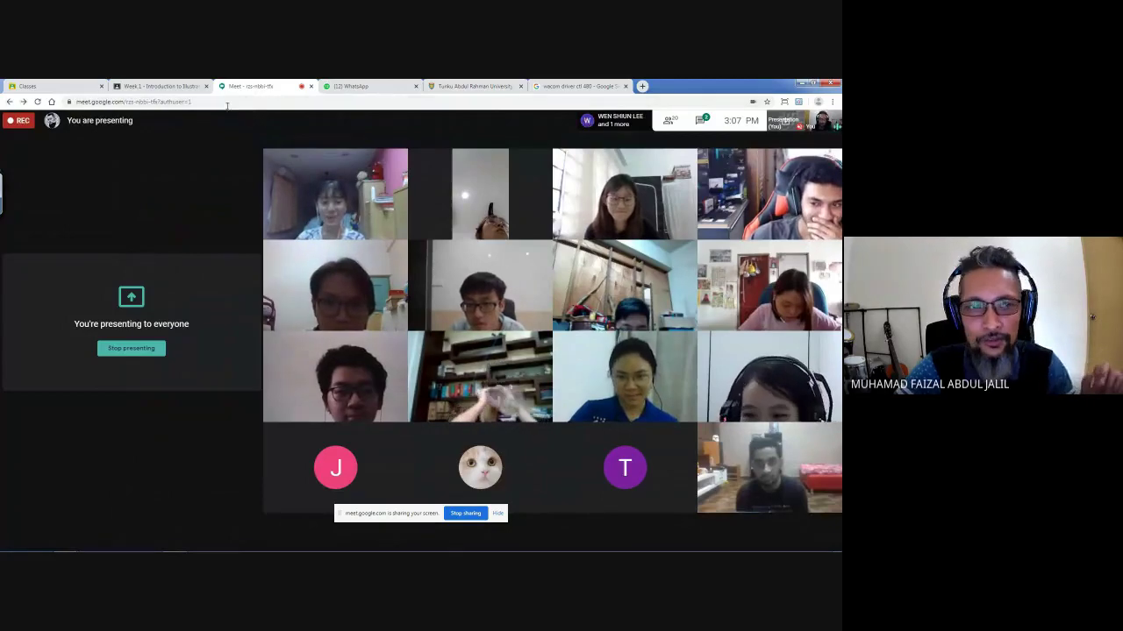
click(173, 87)
click(469, 87)
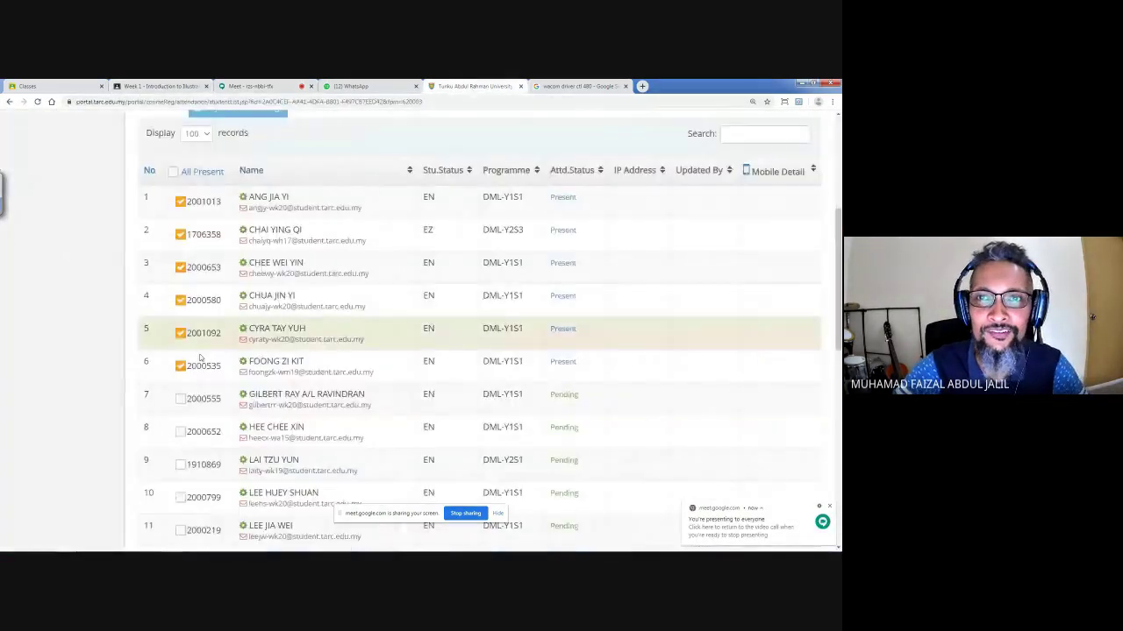
click(181, 400)
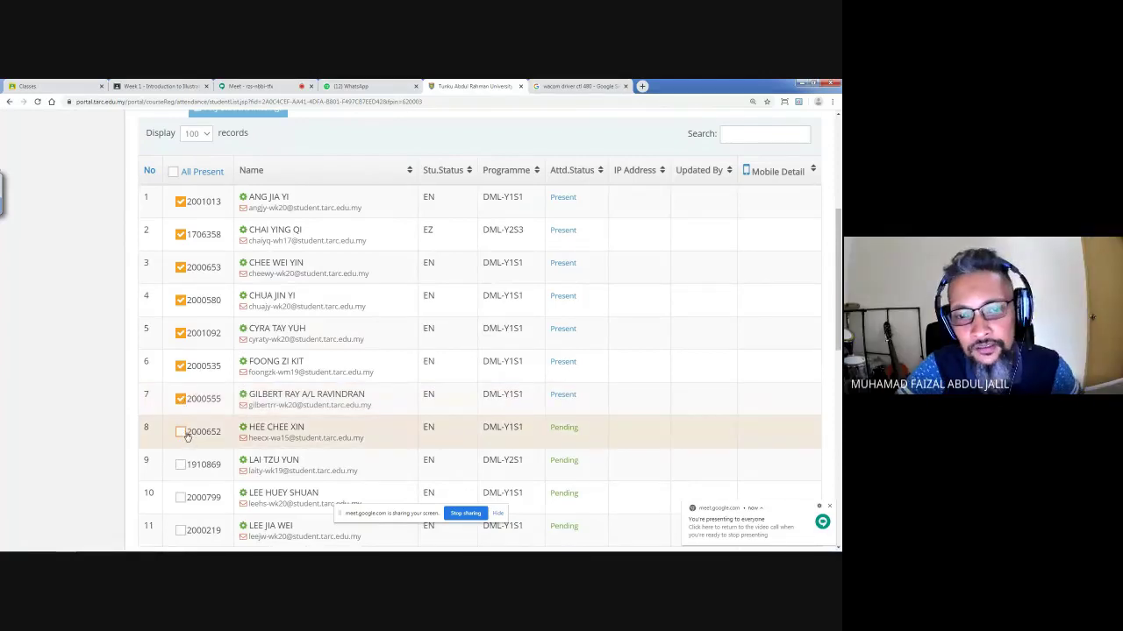
click(181, 432)
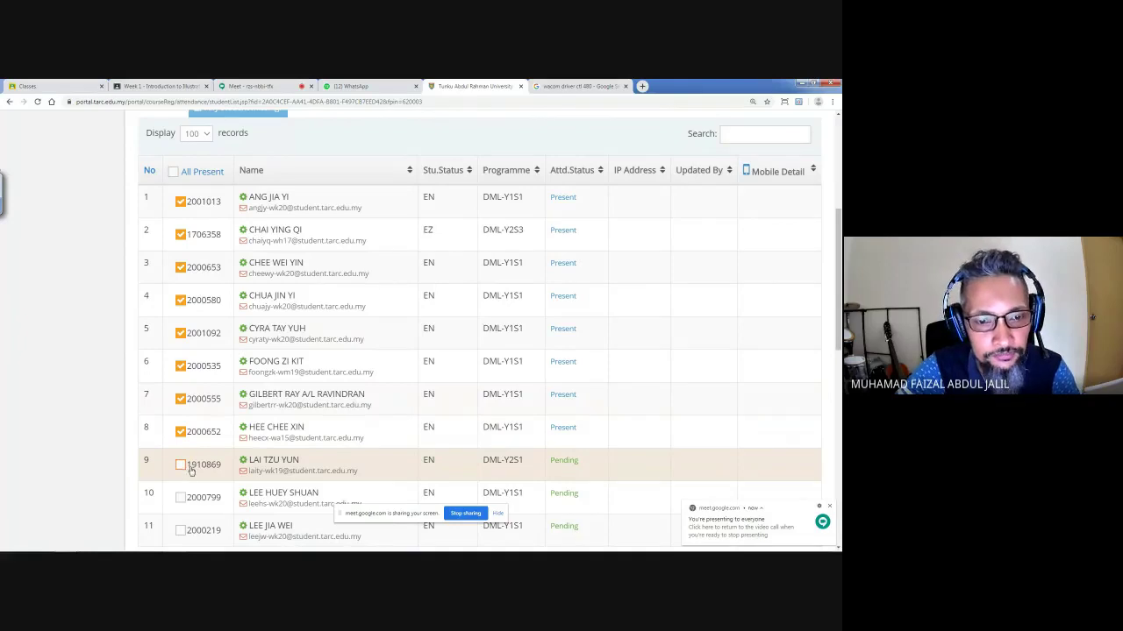
- Compare the meeting participants with the pending student in row 9 of the attendance list
click(251, 86)
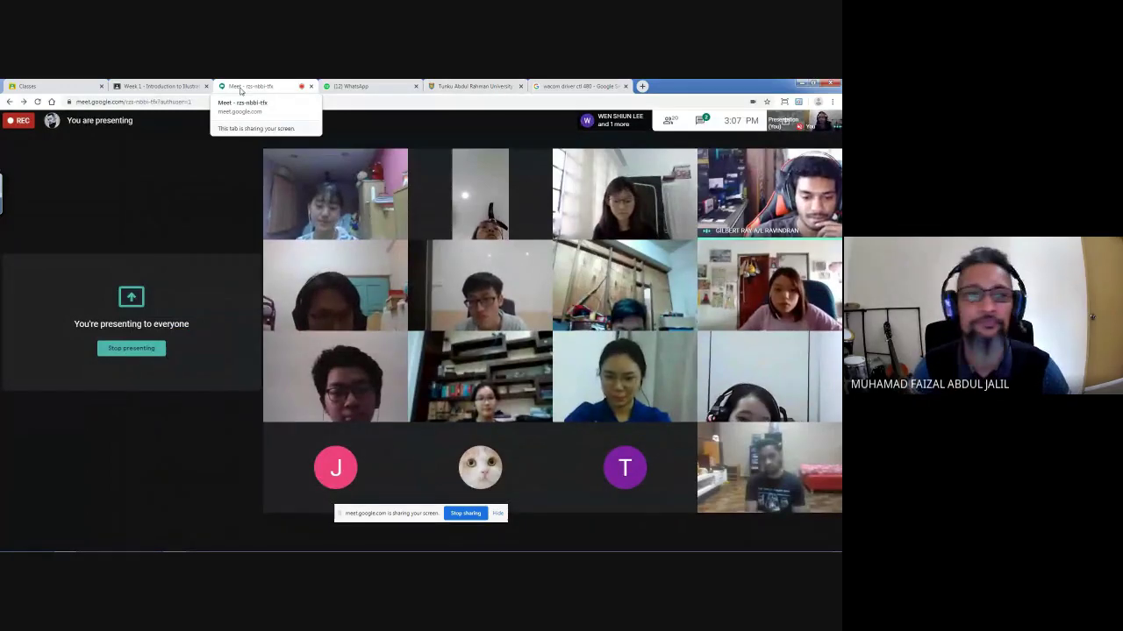
click(171, 86)
click(474, 86)
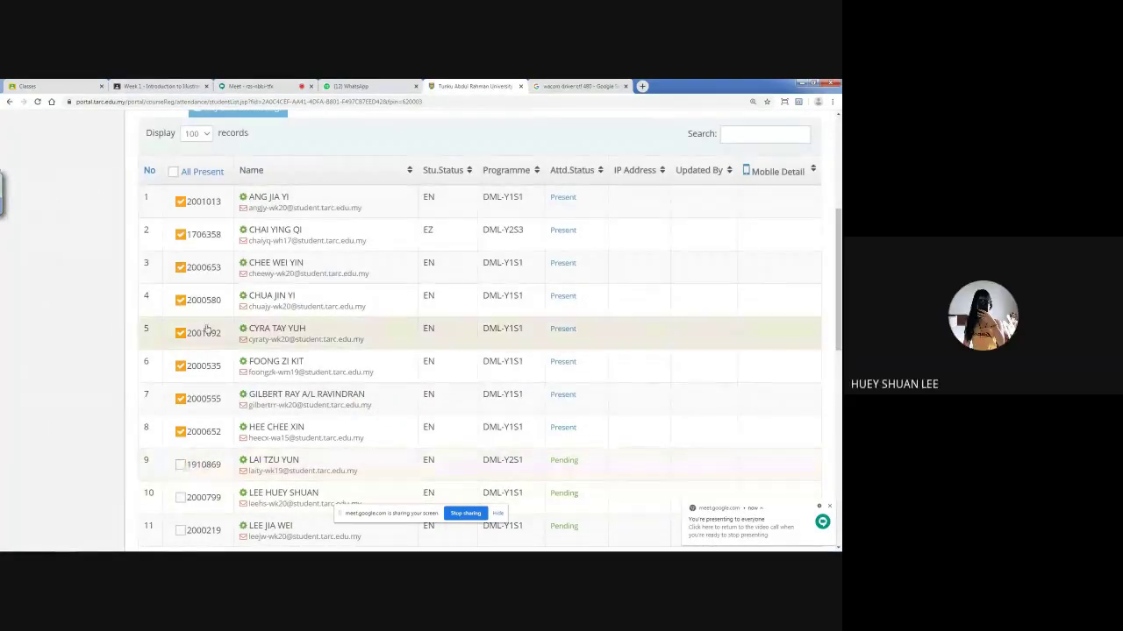
click(272, 86)
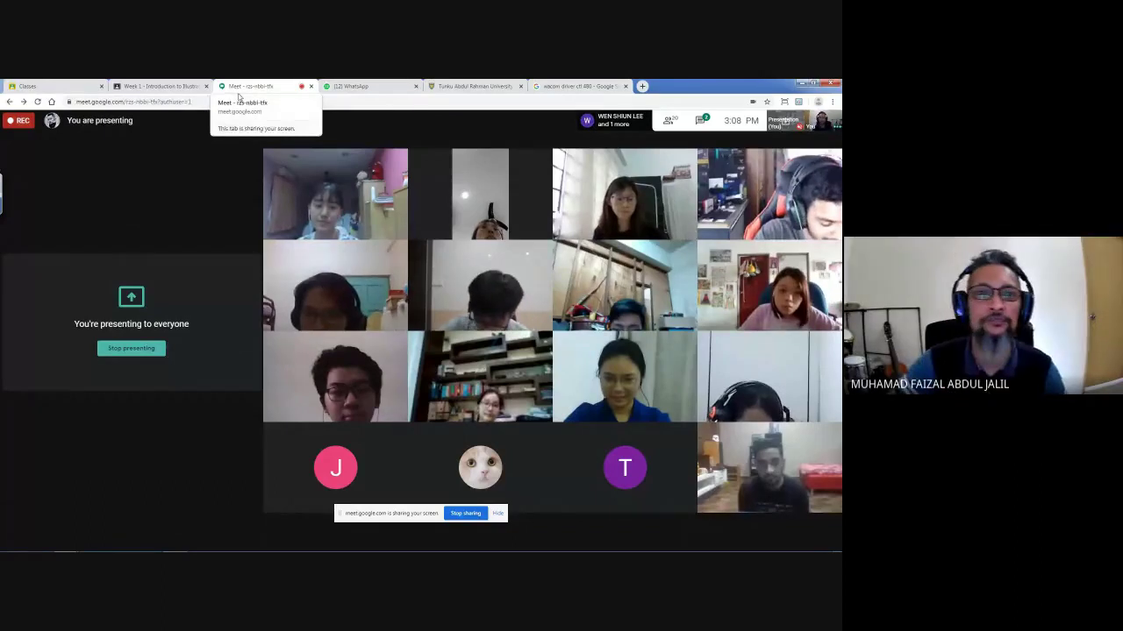
- Open the individual WhatsApp chat that holds an earlier meeting link, and review the meeting and the remaining attendance rows
click(373, 85)
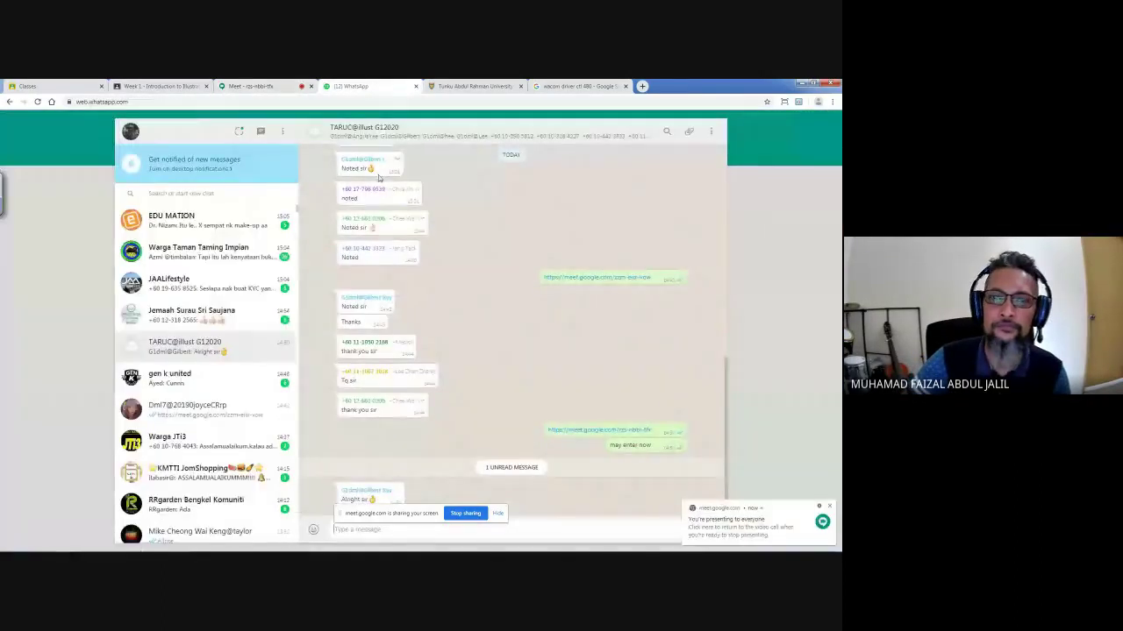
click(223, 406)
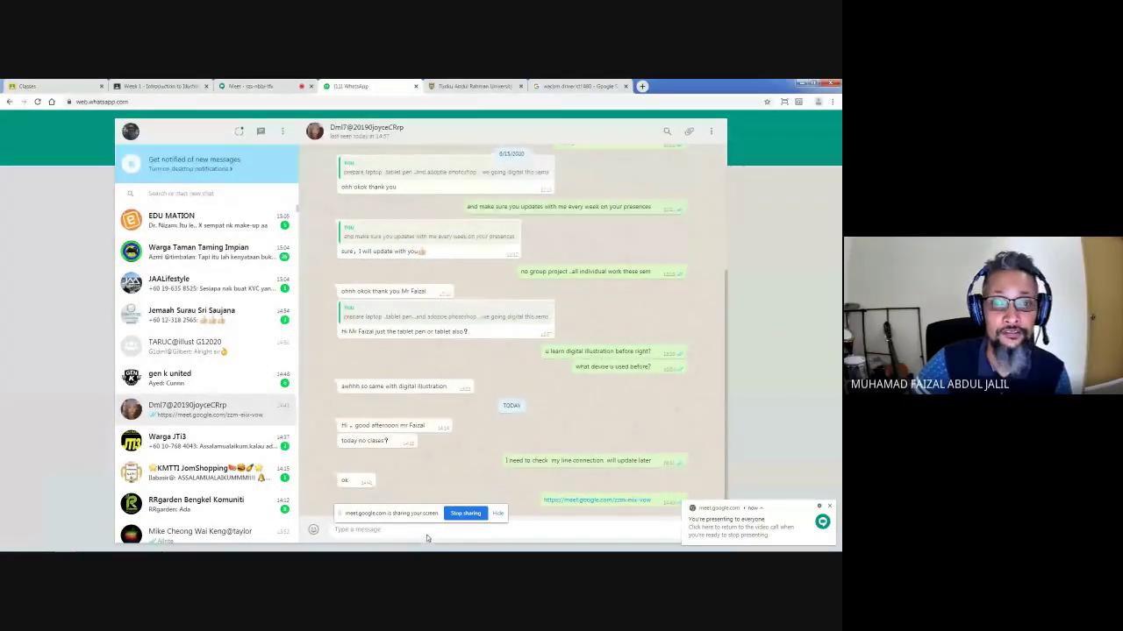
click(176, 86)
click(250, 87)
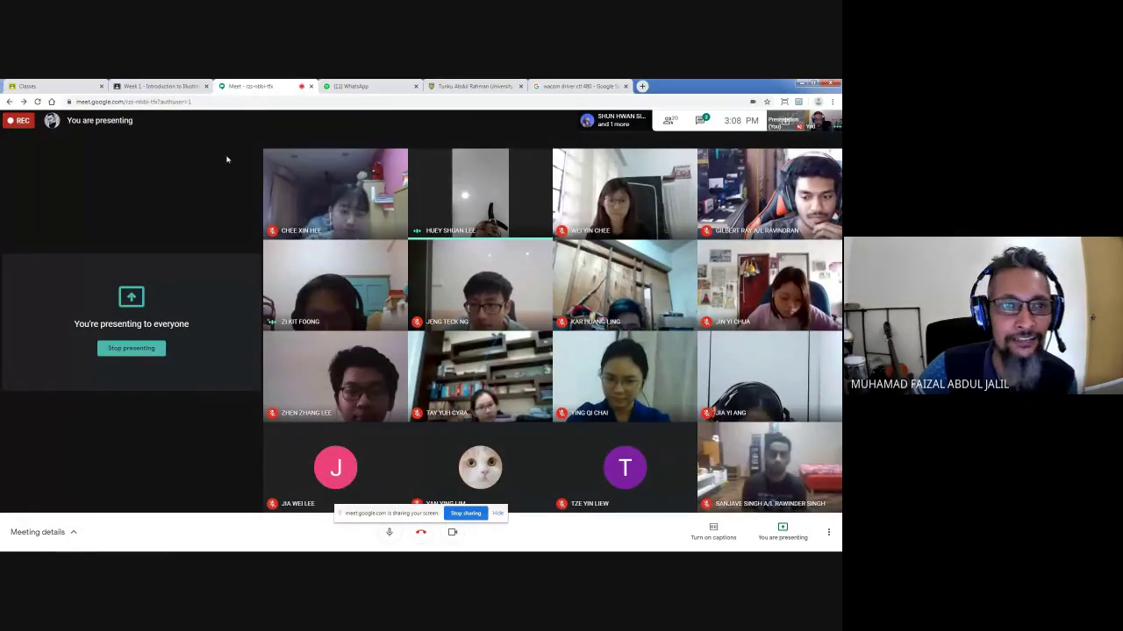
click(497, 86)
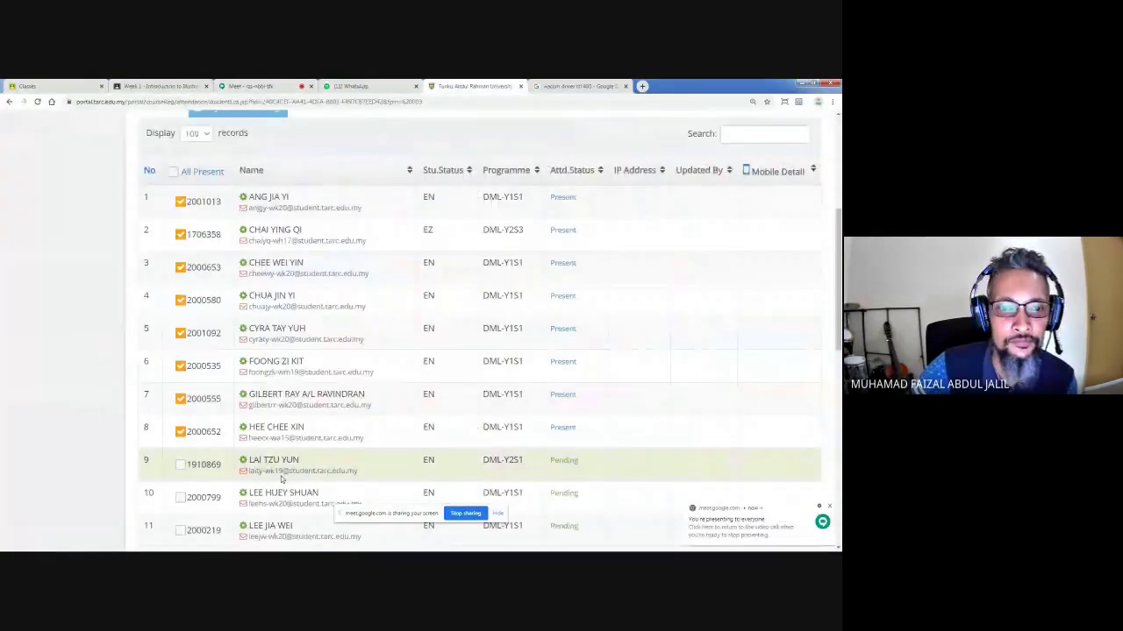
scroll(295, 443, down, 1)
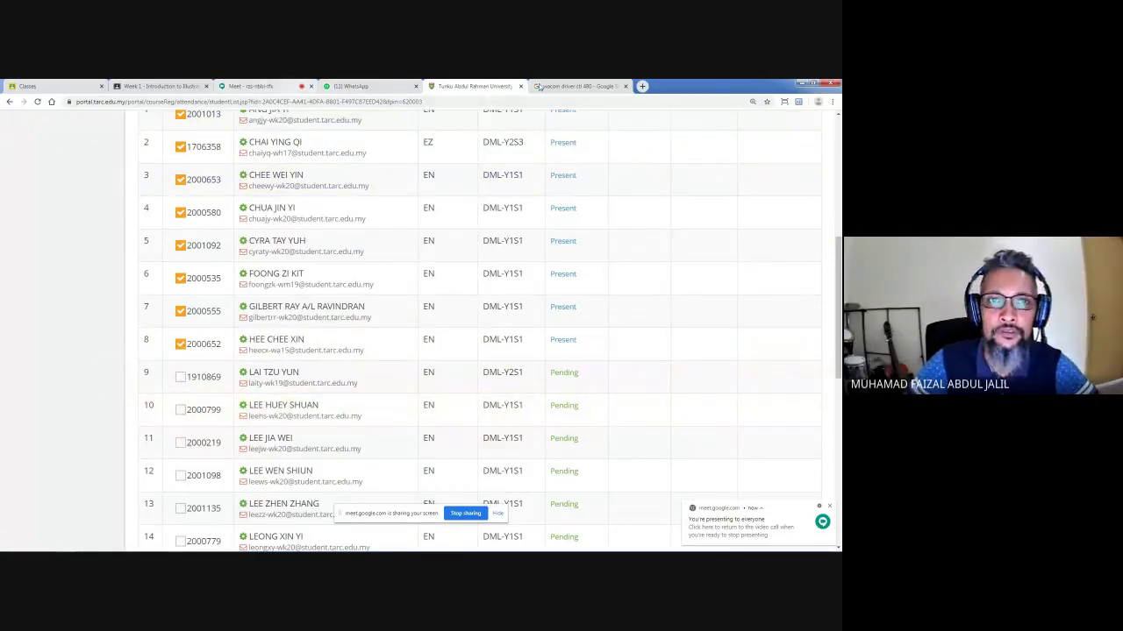
- Switch to the open WhatsApp chat and send the message "you can enter now"
click(336, 88)
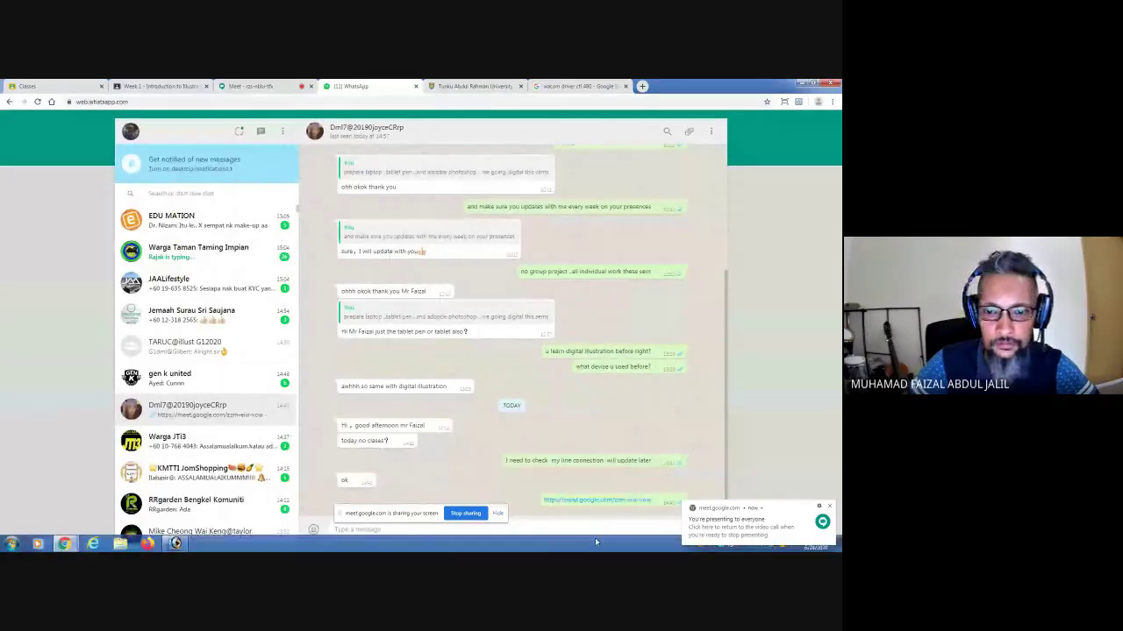
key(ctrl+v)
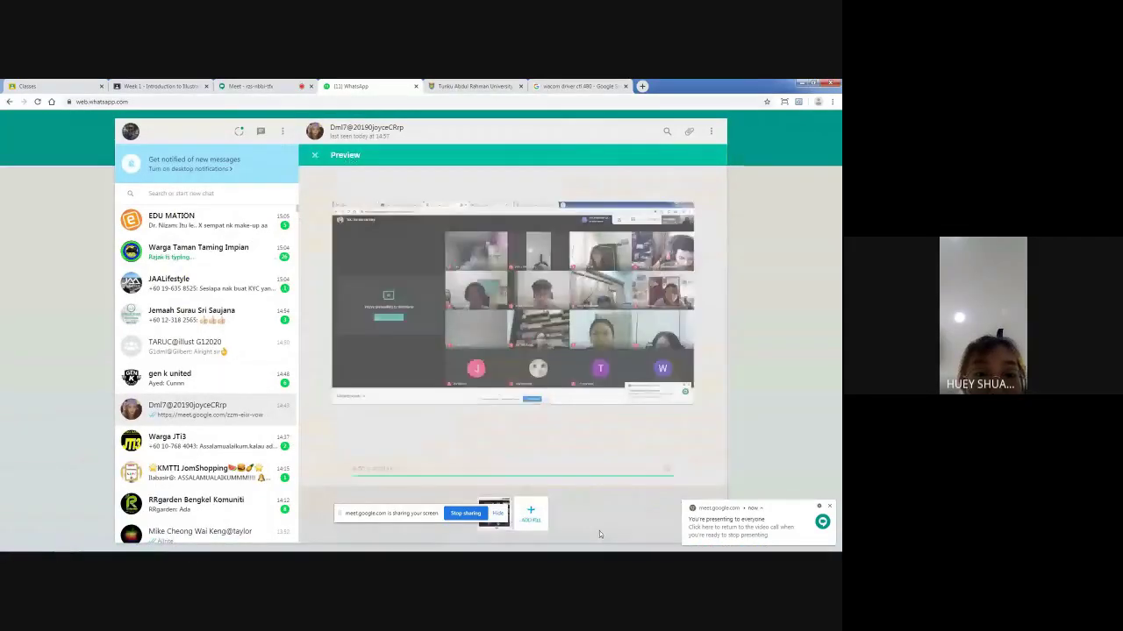
click(314, 156)
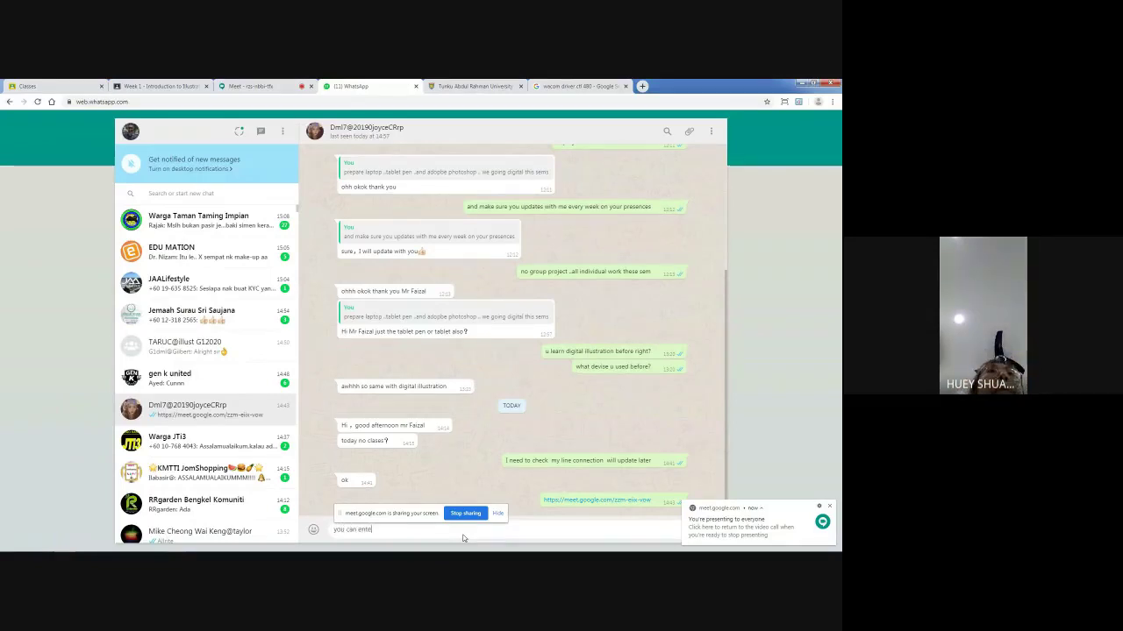
text(r now)
key(Return)
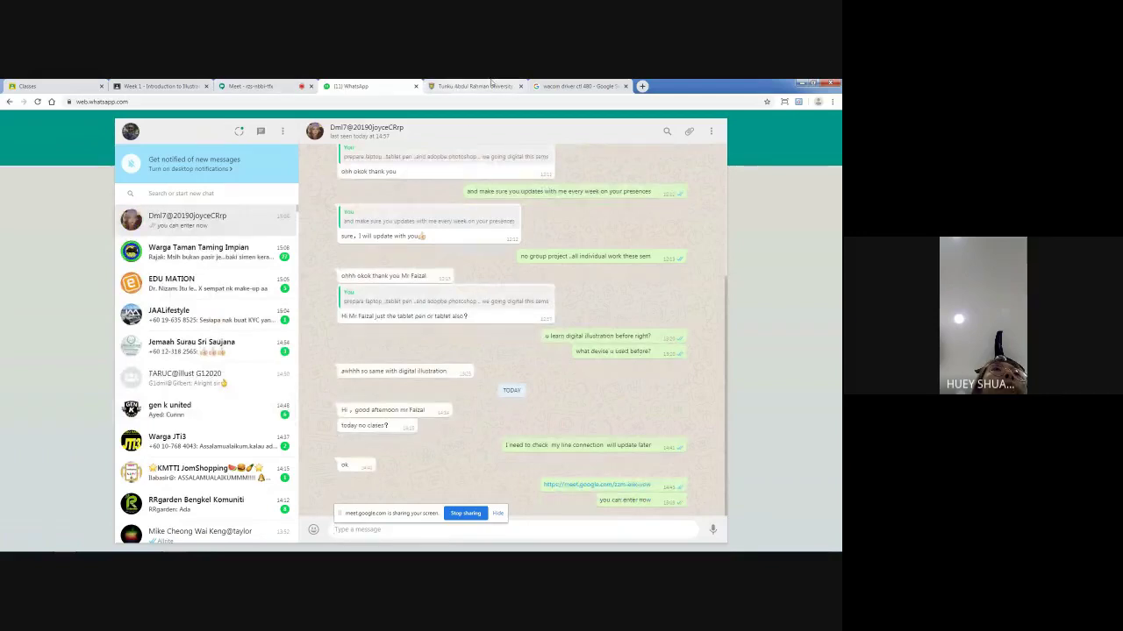
- Copy the current Google Meet joining link from the meeting details, send it in the WhatsApp chat, and return to the meeting
click(265, 89)
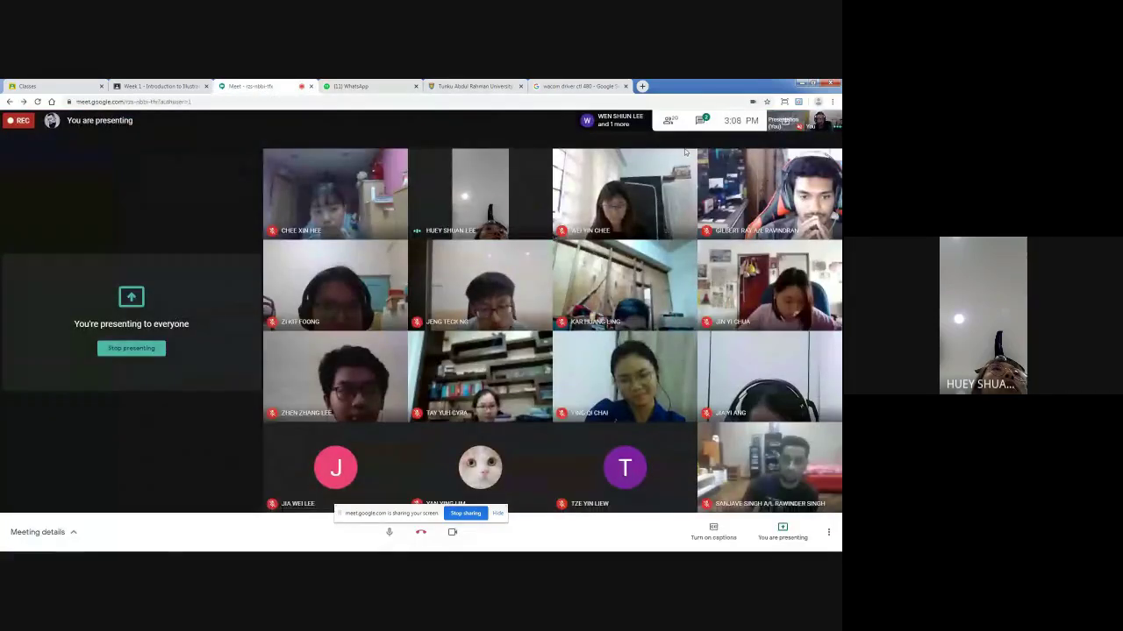
click(40, 532)
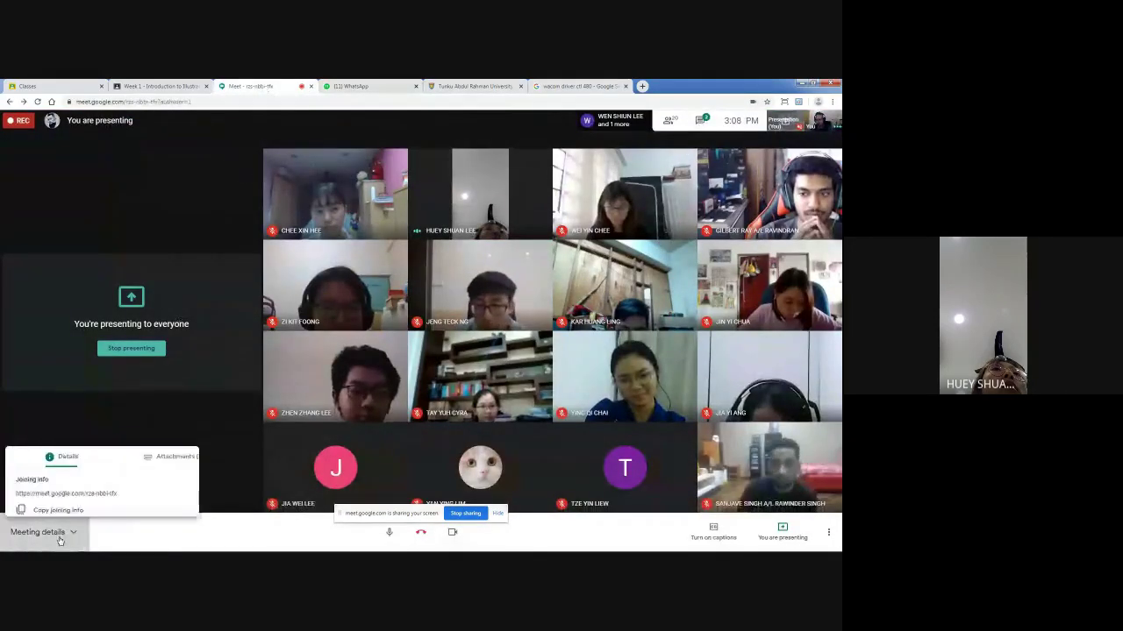
drag(119, 474, 42, 470)
key(ctrl+c)
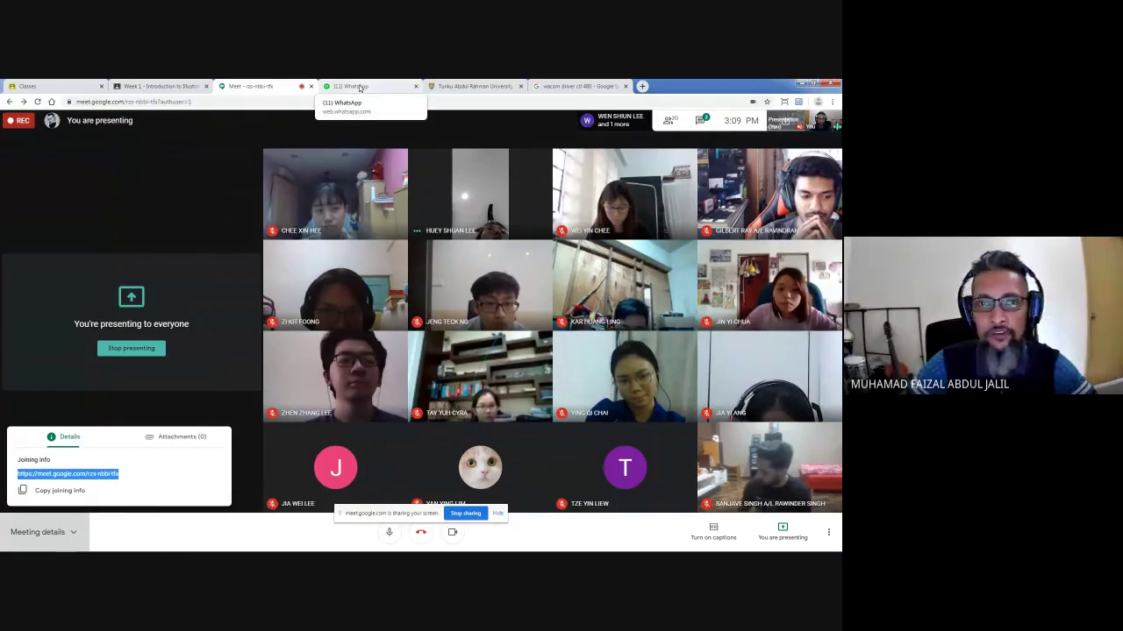
click(355, 86)
click(422, 531)
key(ctrl+v)
key(Return)
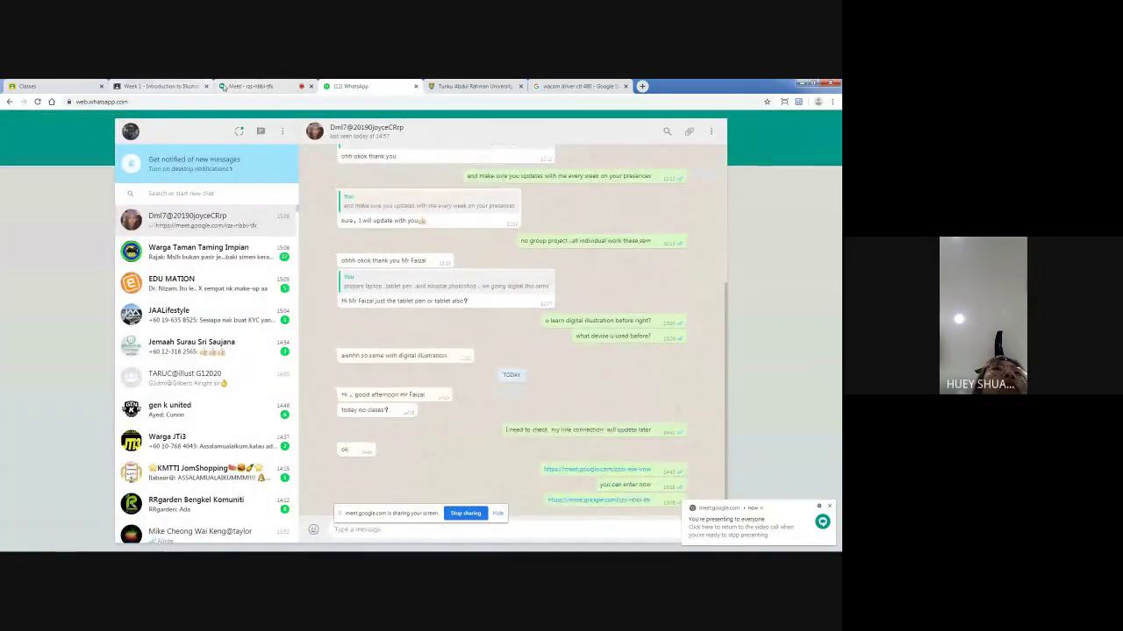
click(259, 88)
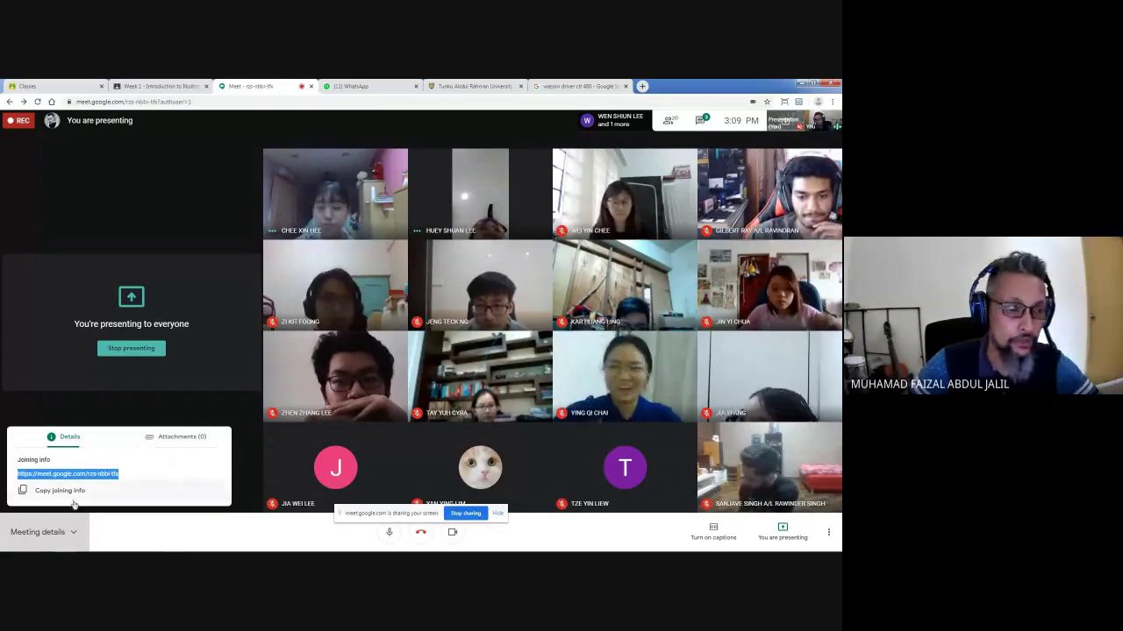
- Close the meeting details, check the sent joining link in the WhatsApp chat, and return to the meeting
click(130, 534)
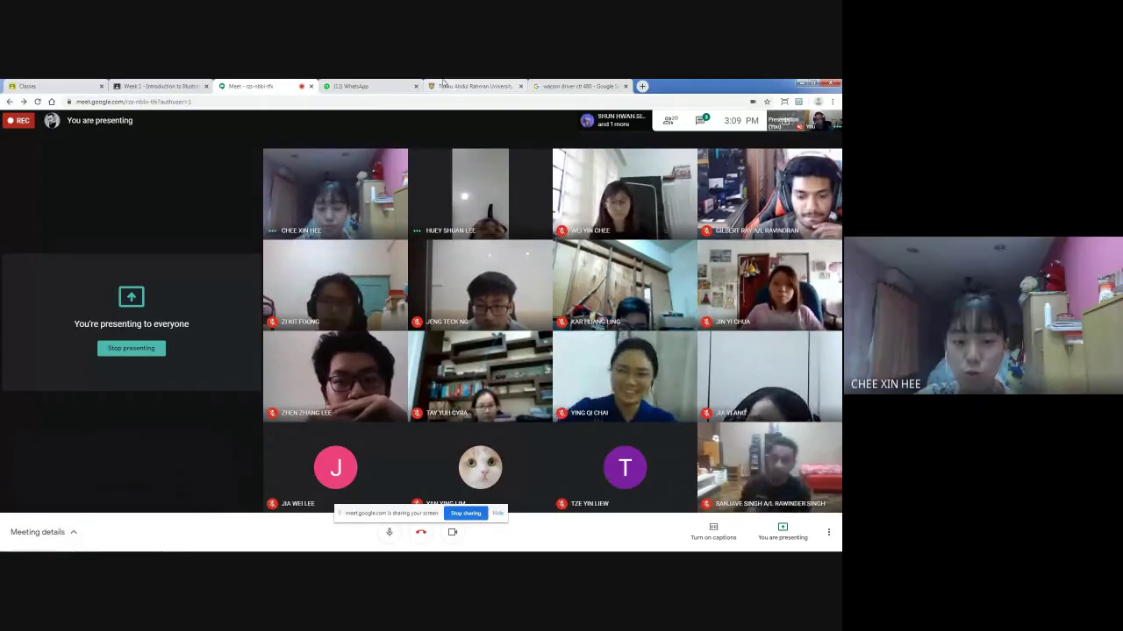
click(368, 88)
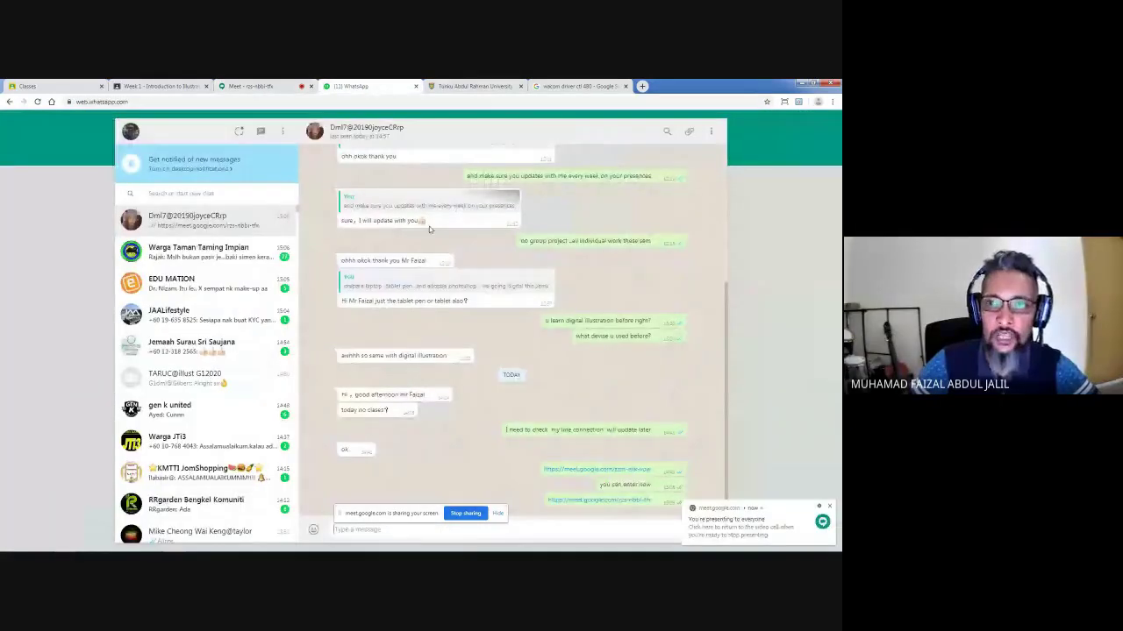
click(267, 87)
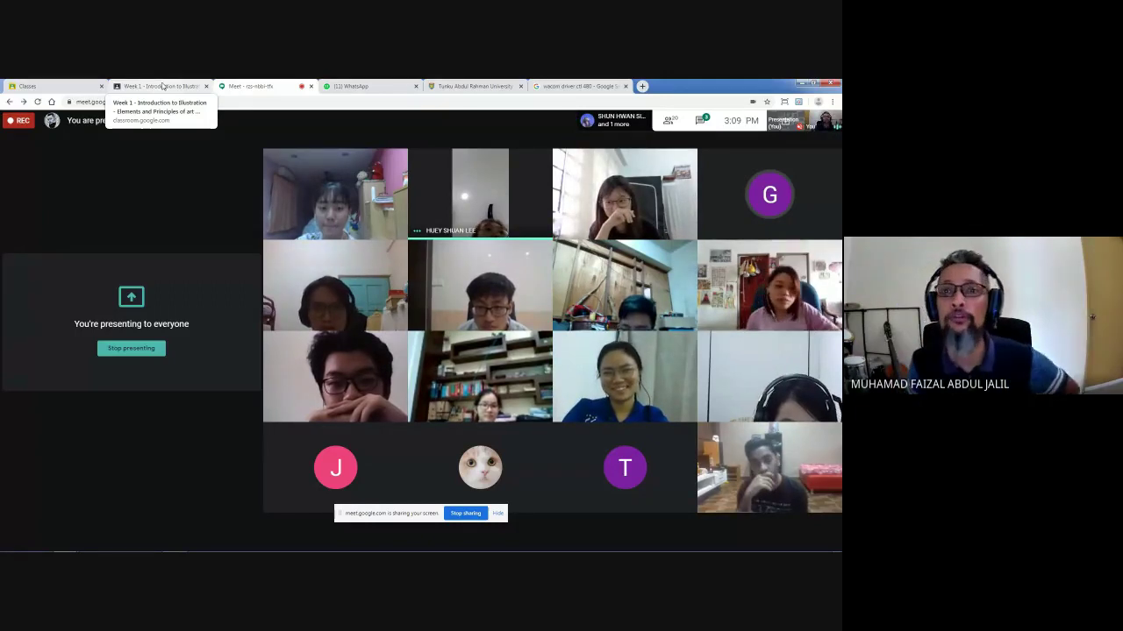
- Look over the pending rows of the attendance list and the Google Meet participant list
click(575, 85)
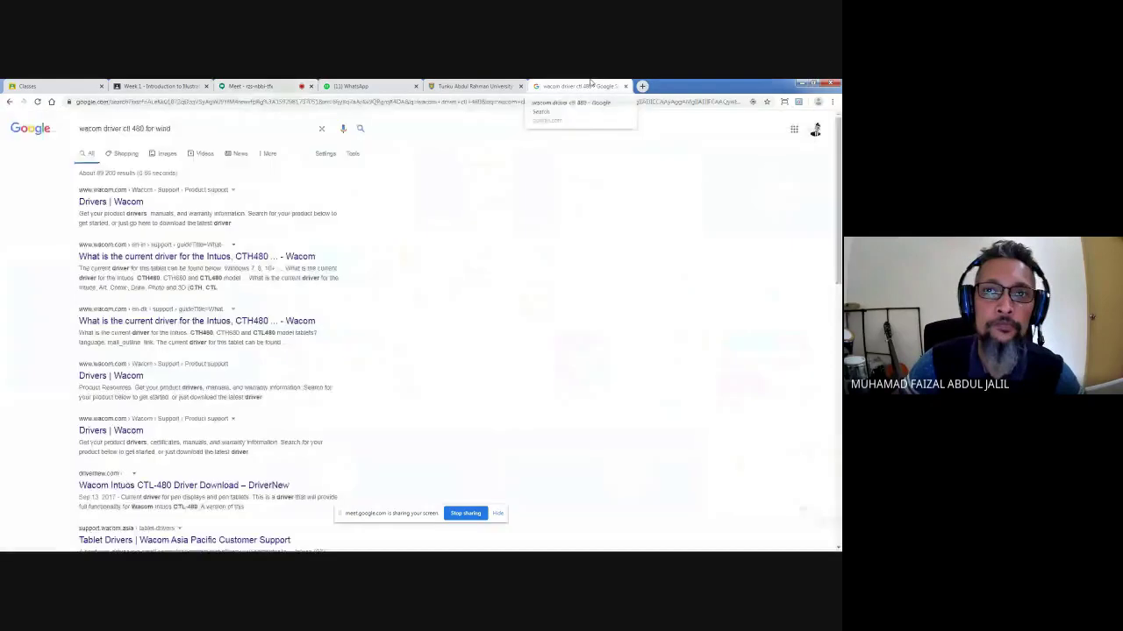
click(487, 88)
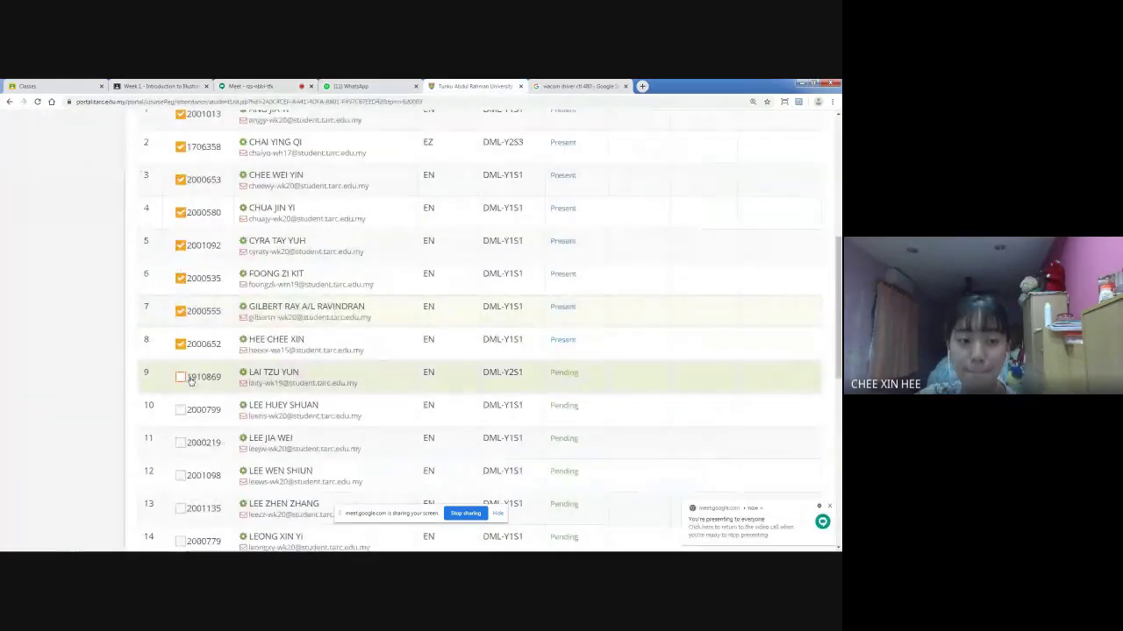
click(273, 84)
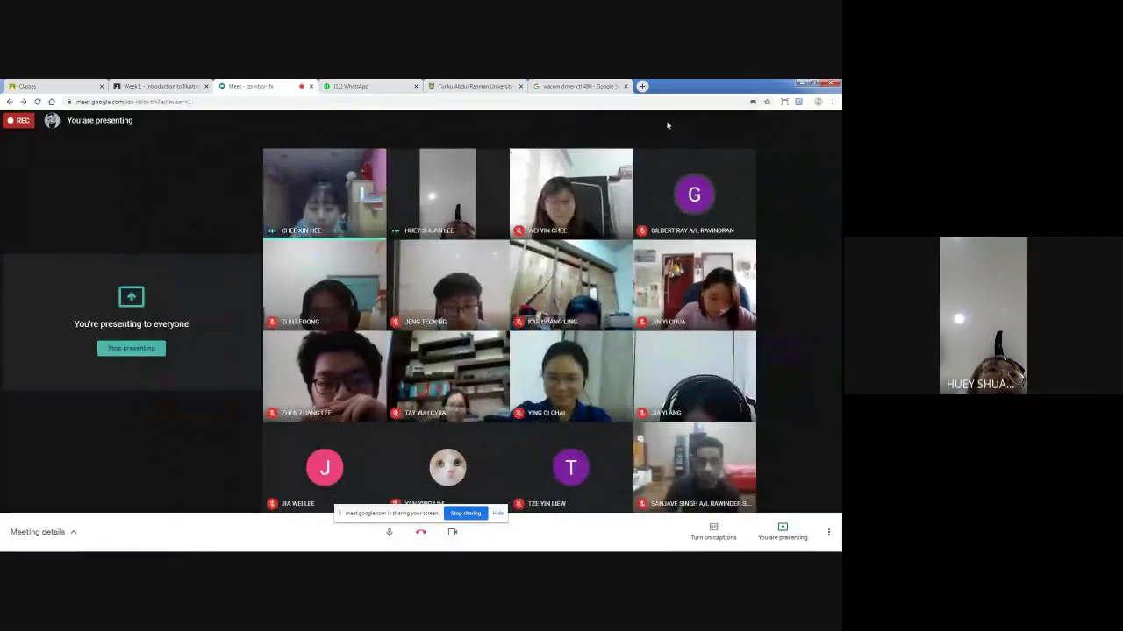
click(160, 87)
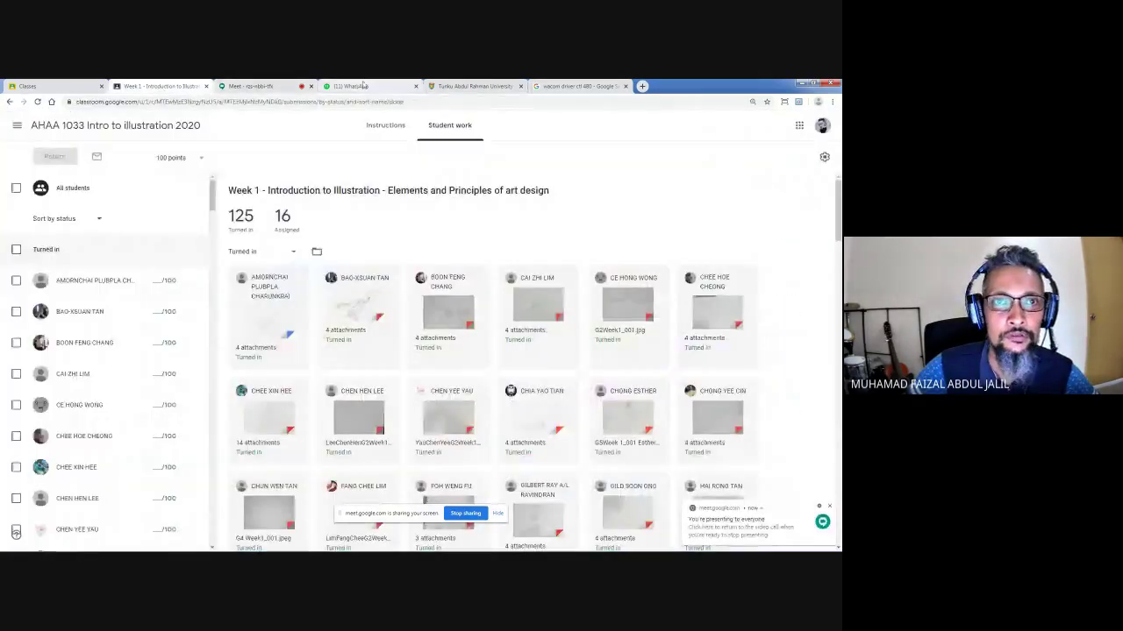
- Return to the portal's attendance list and mark the students in rows 10 to 13 present
click(469, 86)
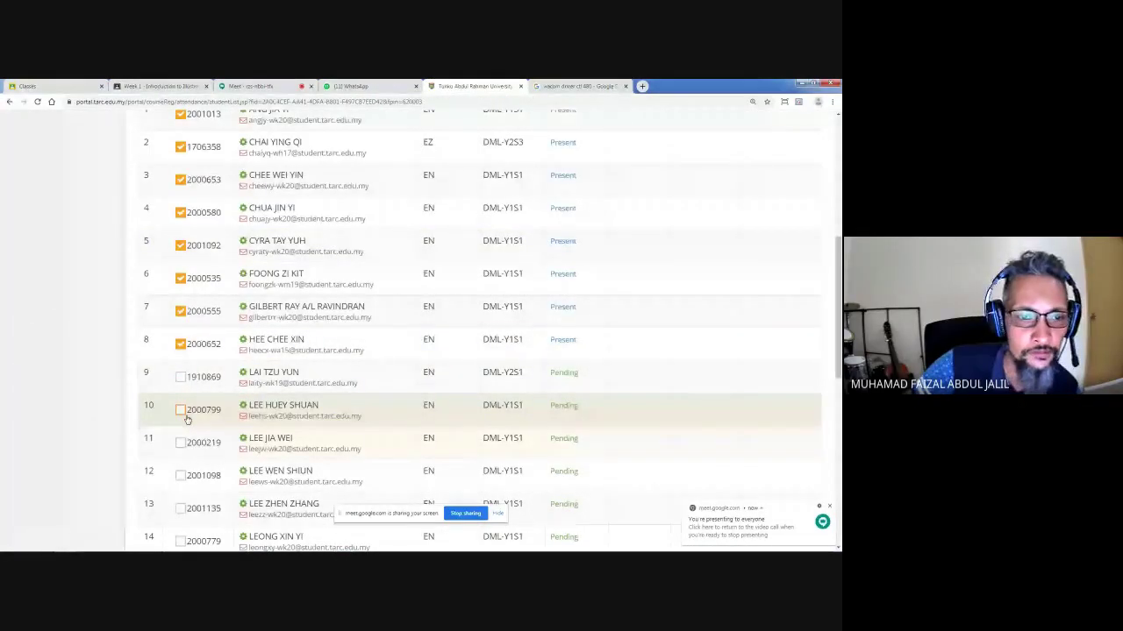
click(181, 411)
scroll(184, 368, down, 3)
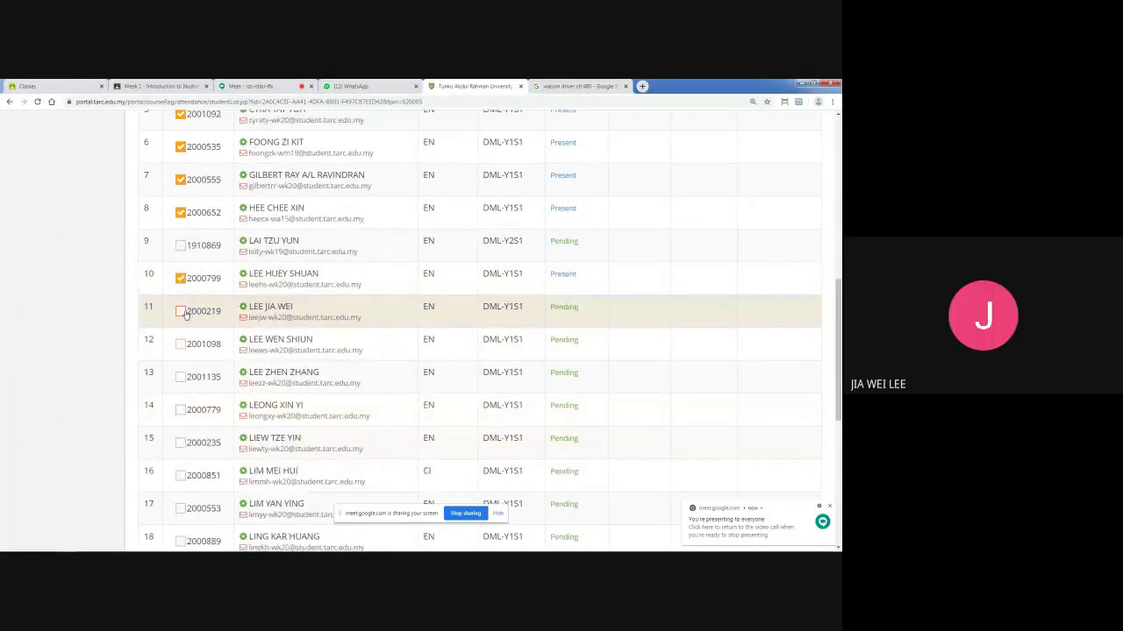
click(182, 312)
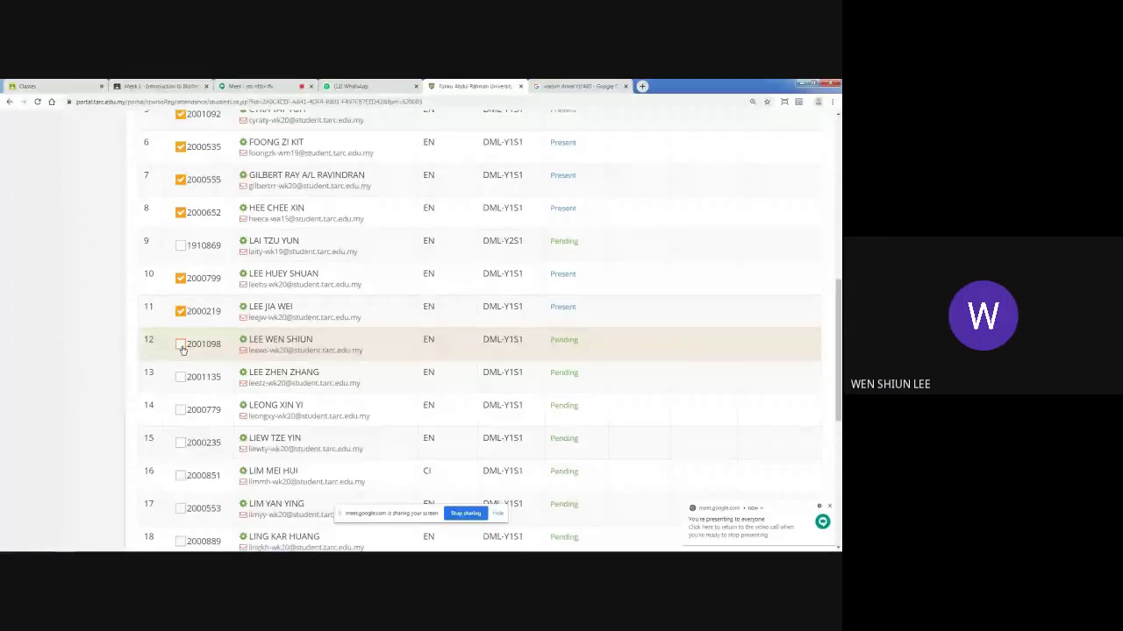
click(181, 345)
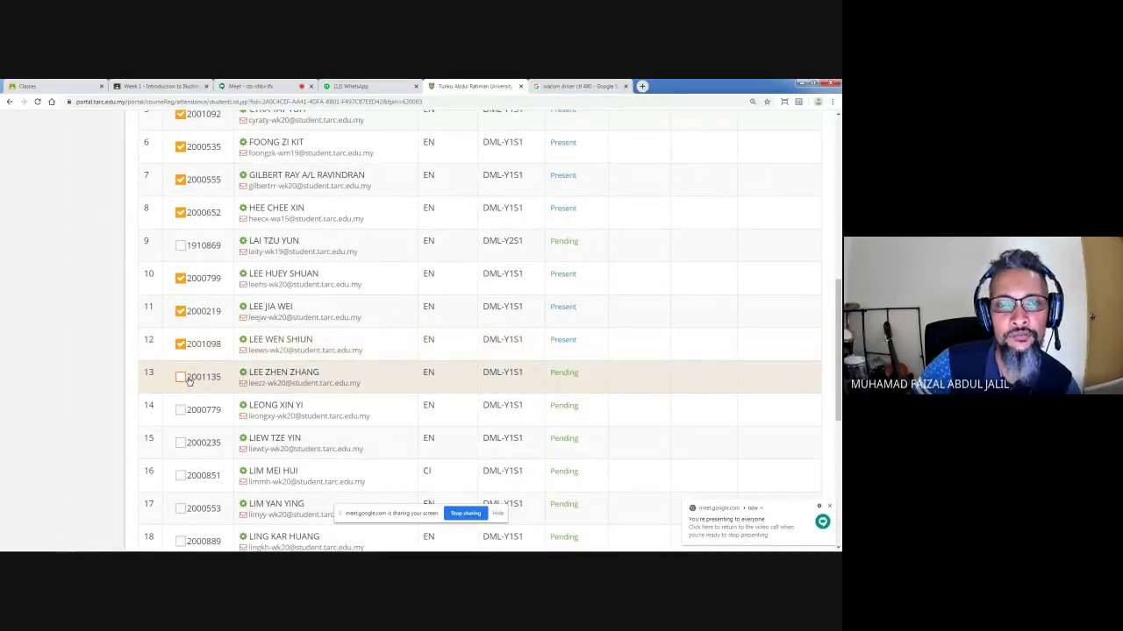
click(181, 378)
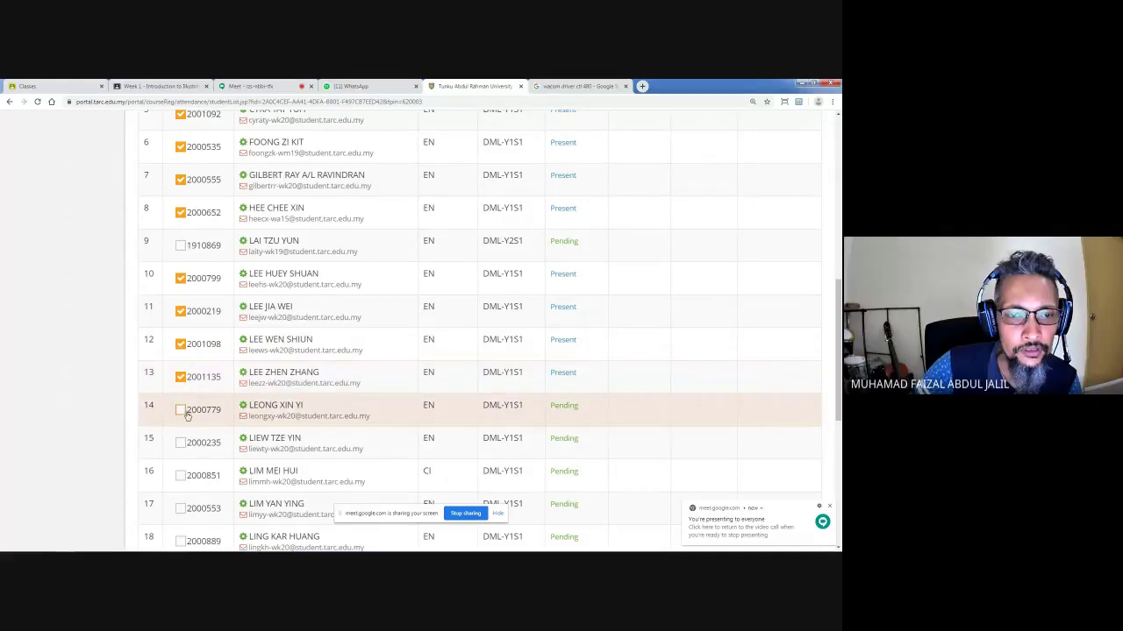
- Check the Google Meet participant list for the pending student in row 14, and close the list
scroll(182, 412, down, 1)
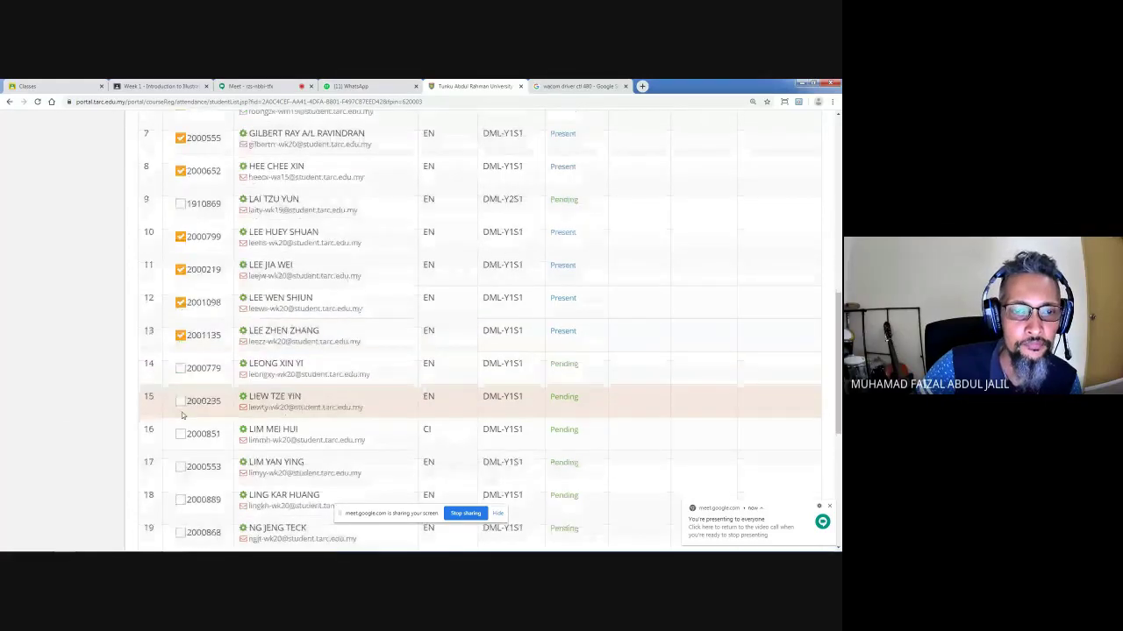
click(181, 323)
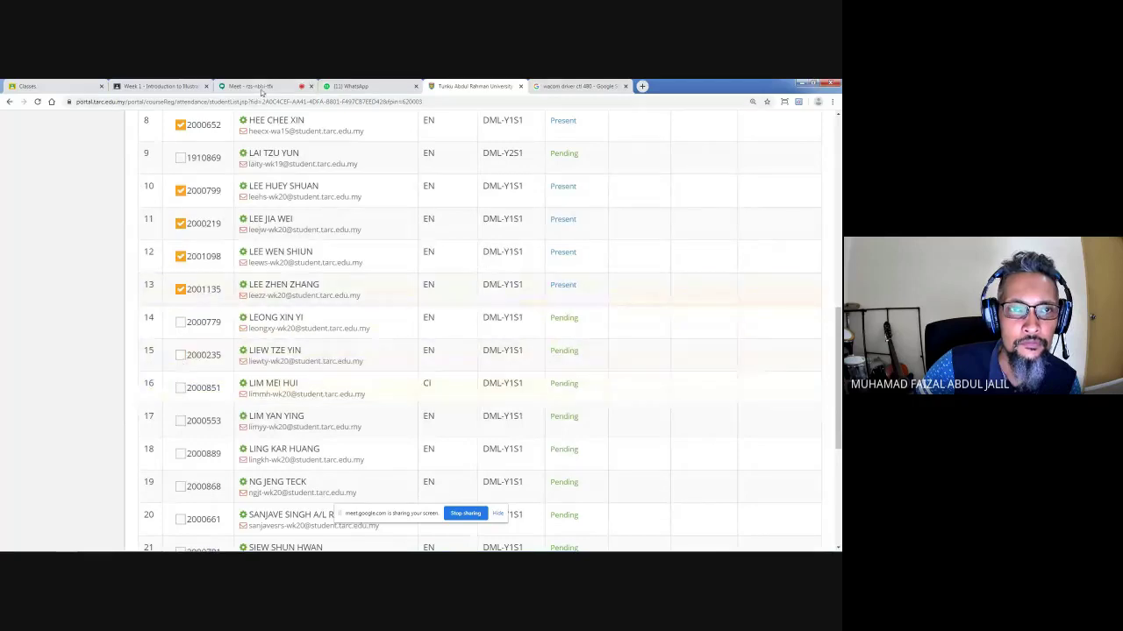
click(258, 87)
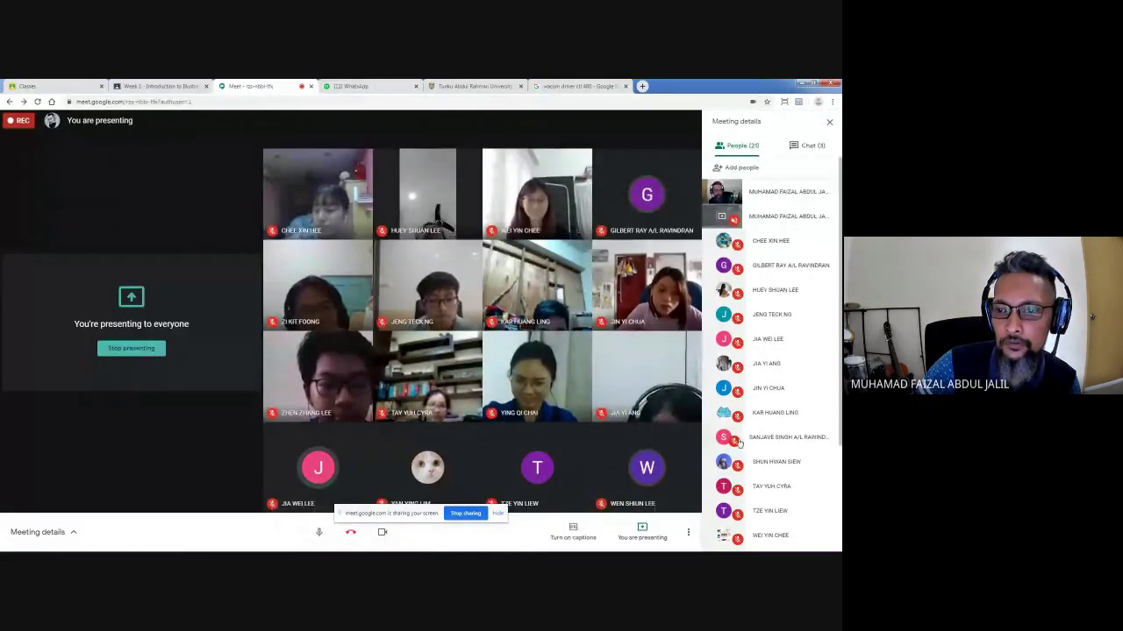
scroll(745, 430, down, 3)
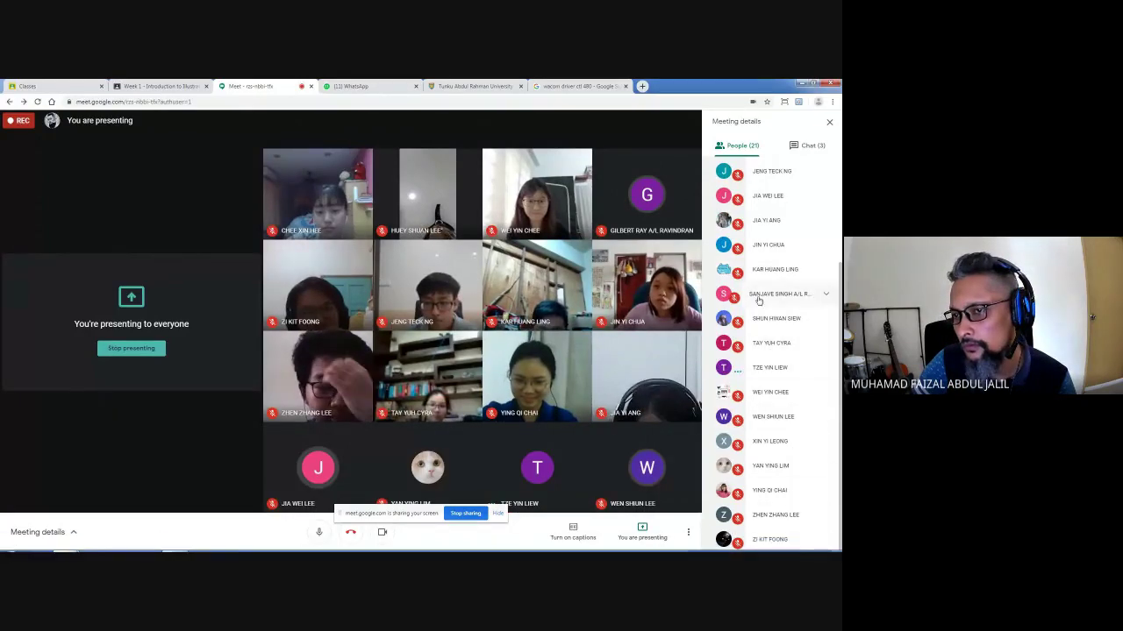
scroll(763, 263, up, 3)
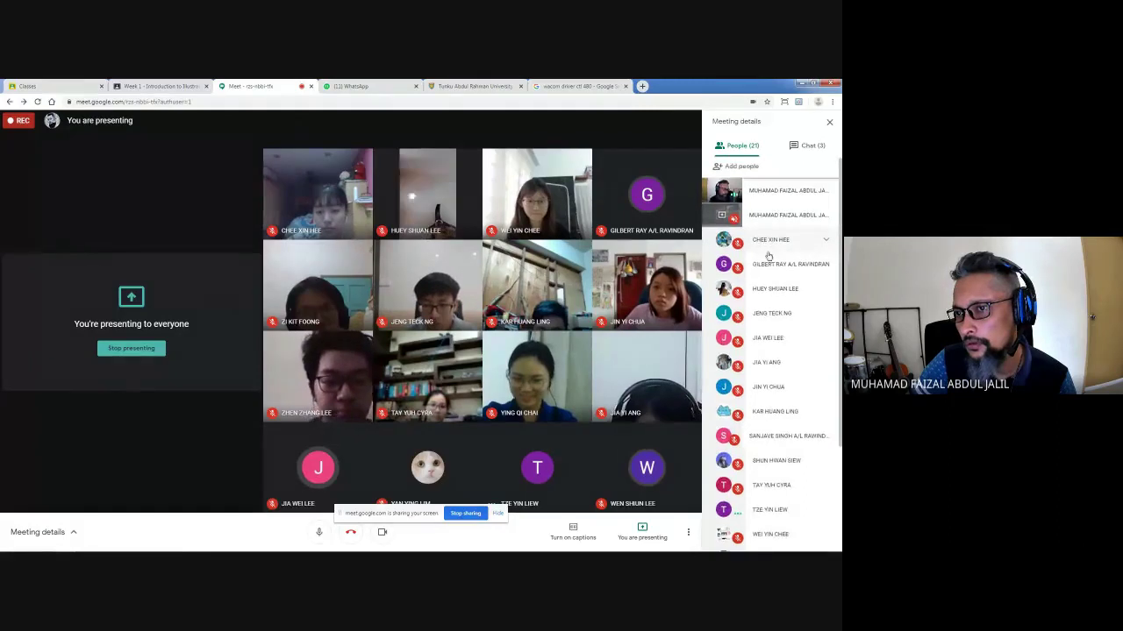
scroll(767, 255, down, 2)
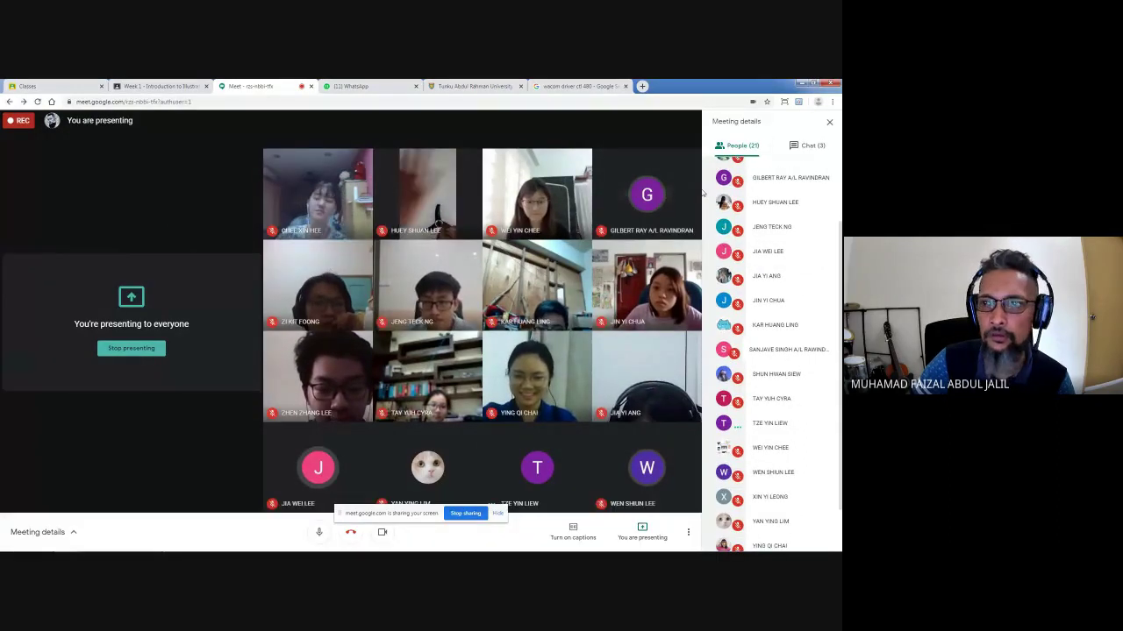
click(829, 122)
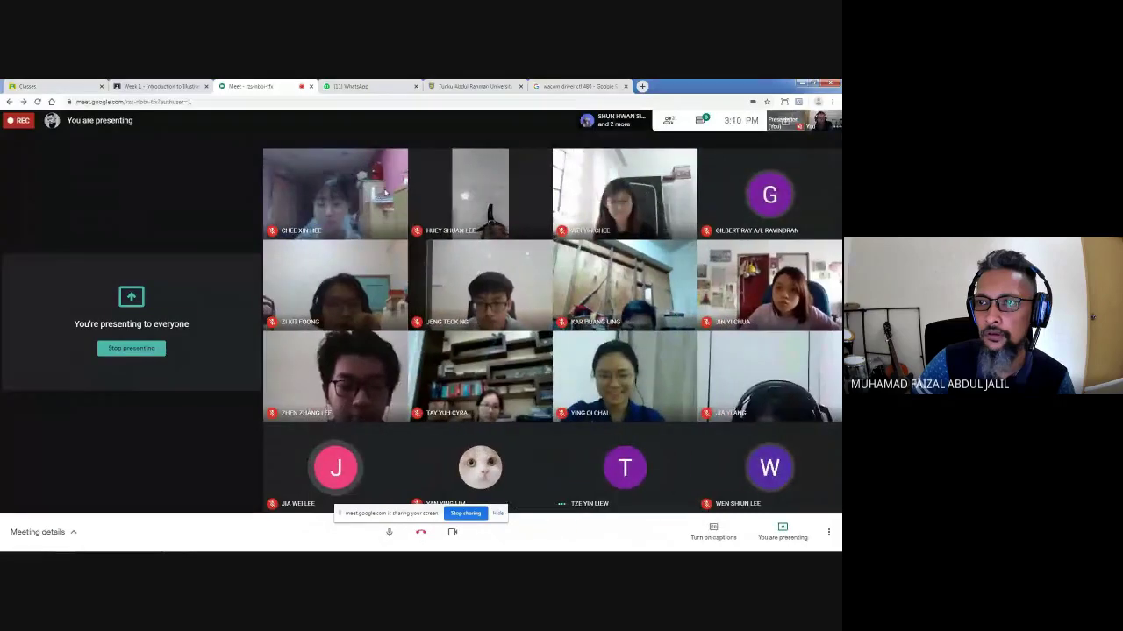
click(130, 86)
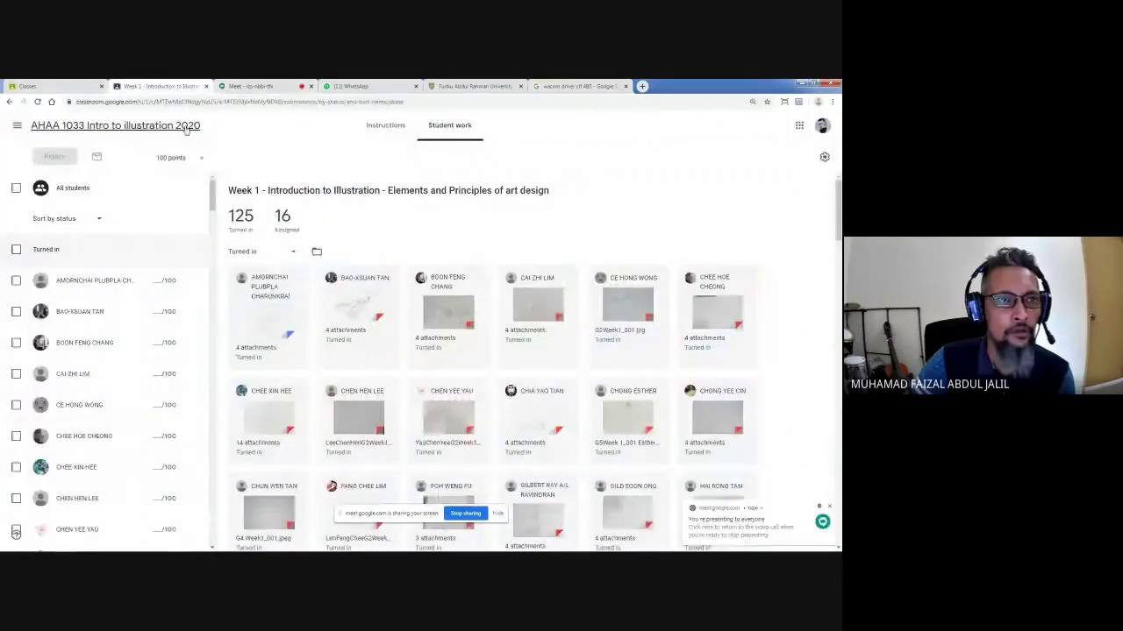
- Return to the attendance list and mark the students in rows 16 to 19 present
click(482, 87)
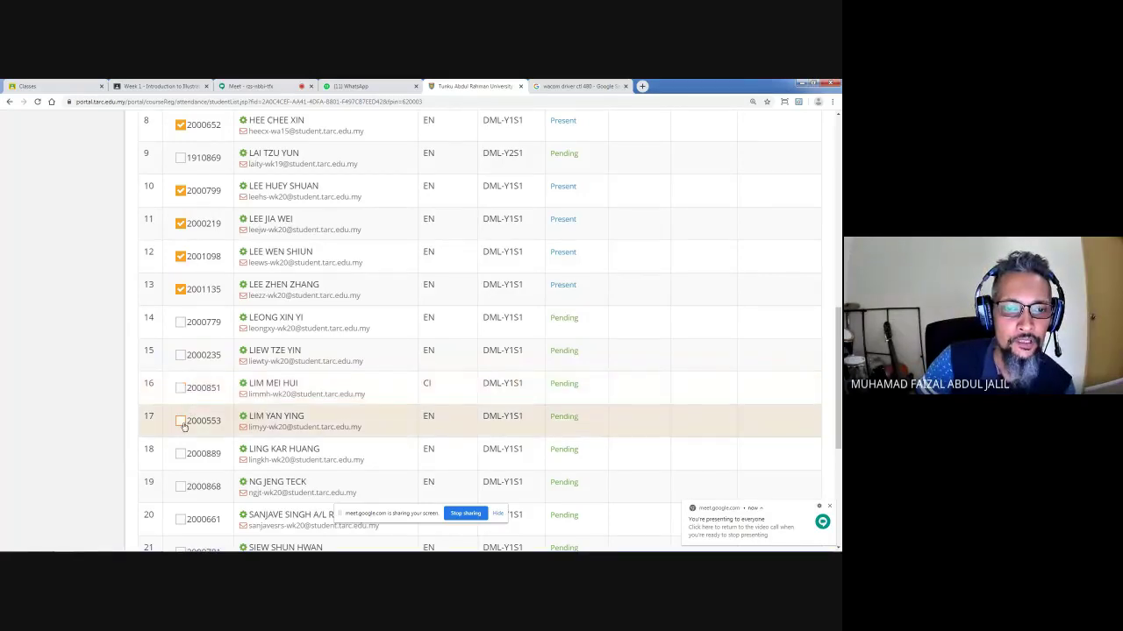
scroll(187, 436, down, 2)
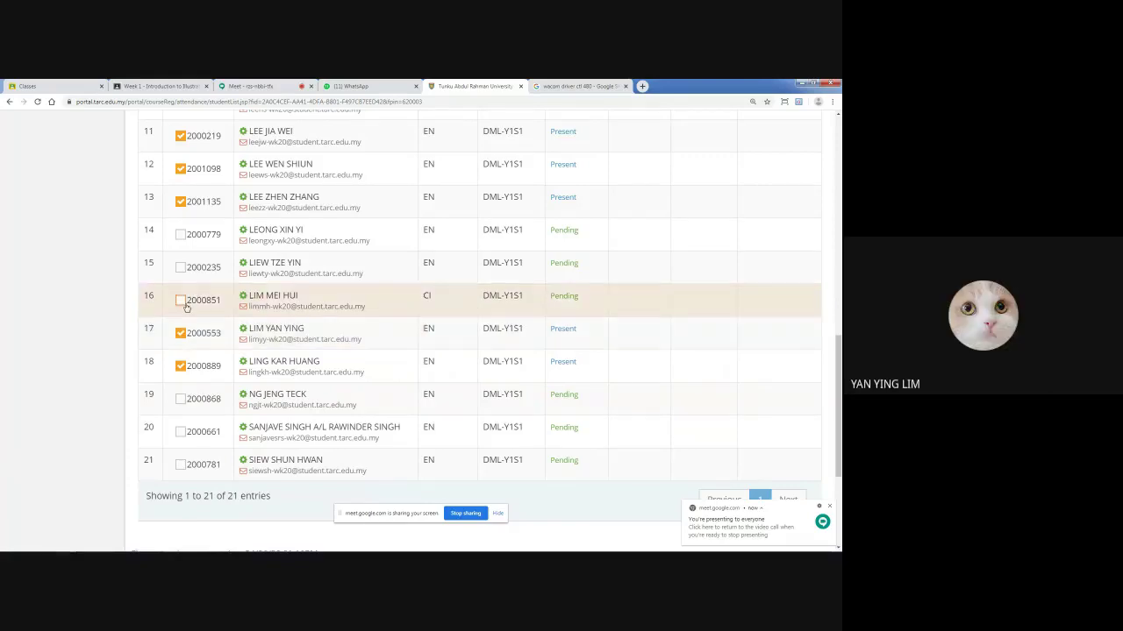
click(180, 301)
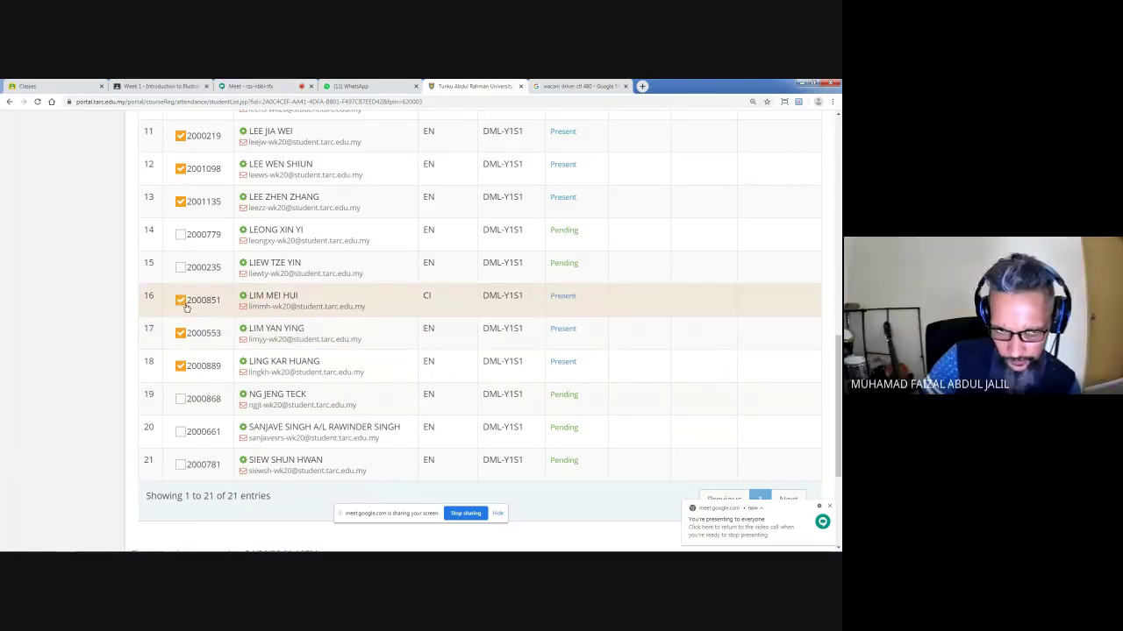
click(195, 400)
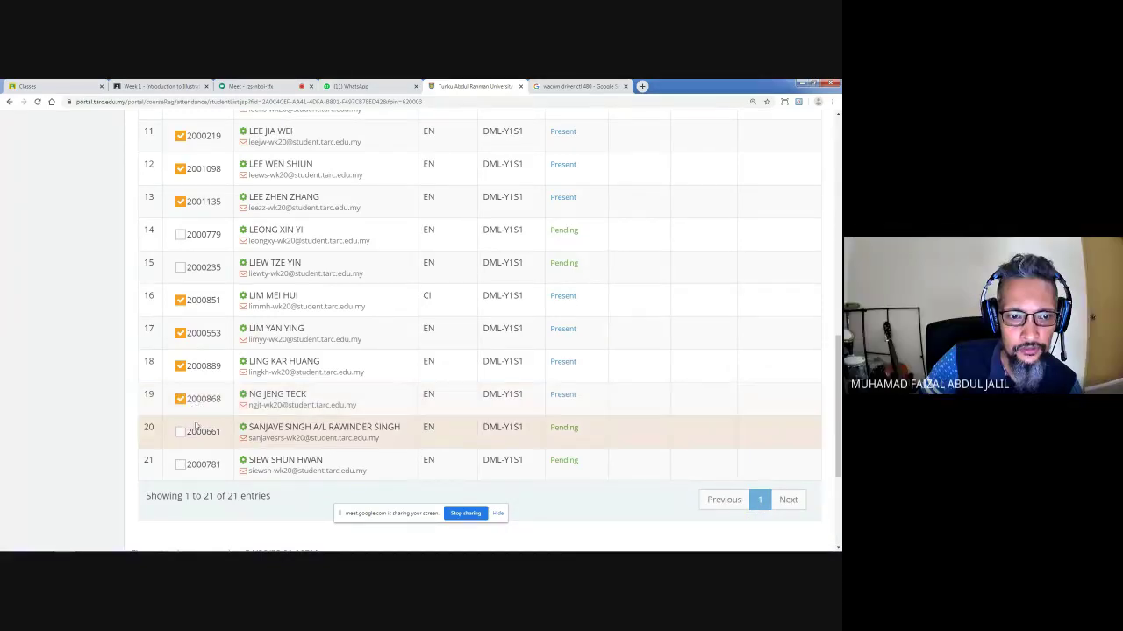
- Check the meeting view and mark the students in rows 20, 21 and 15 of the attendance list present
click(259, 88)
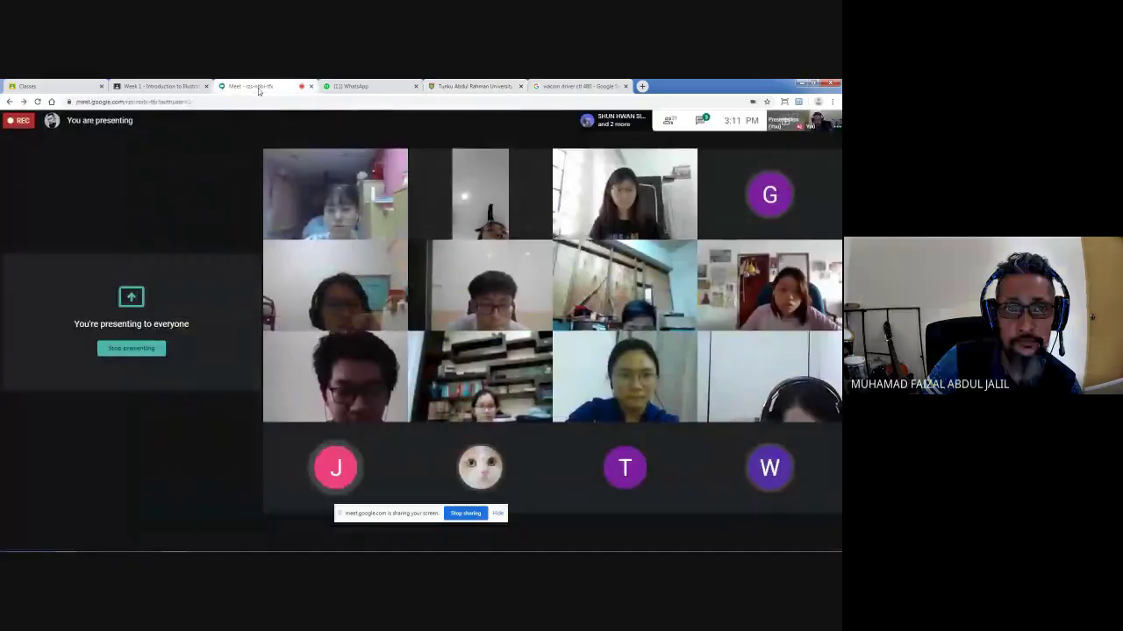
click(149, 86)
click(469, 87)
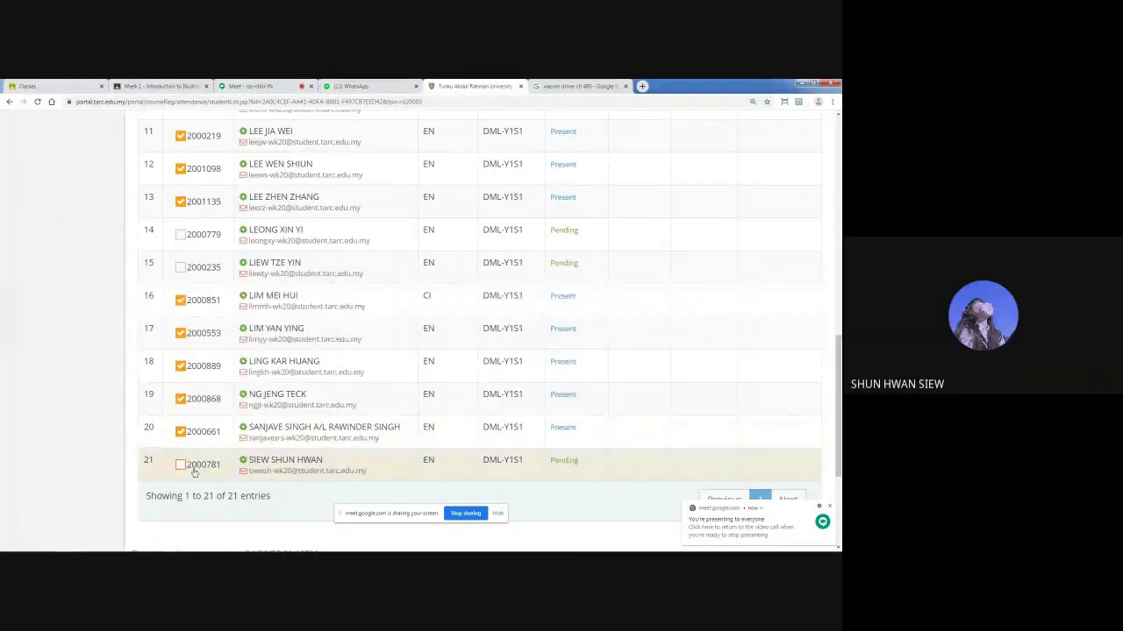
click(193, 471)
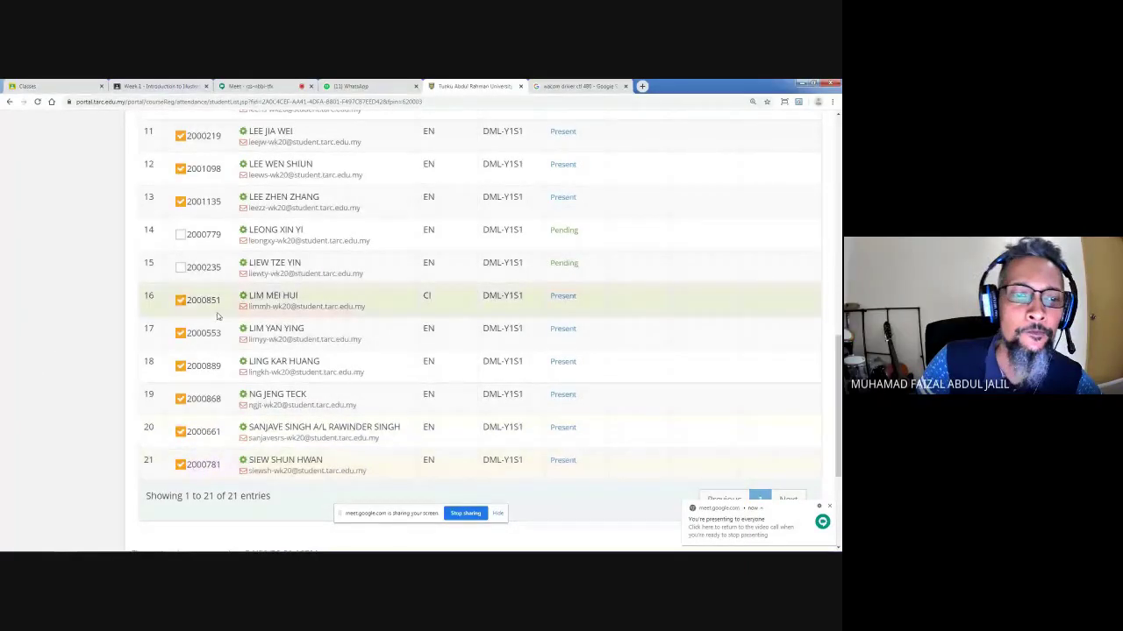
scroll(215, 342, up, 1)
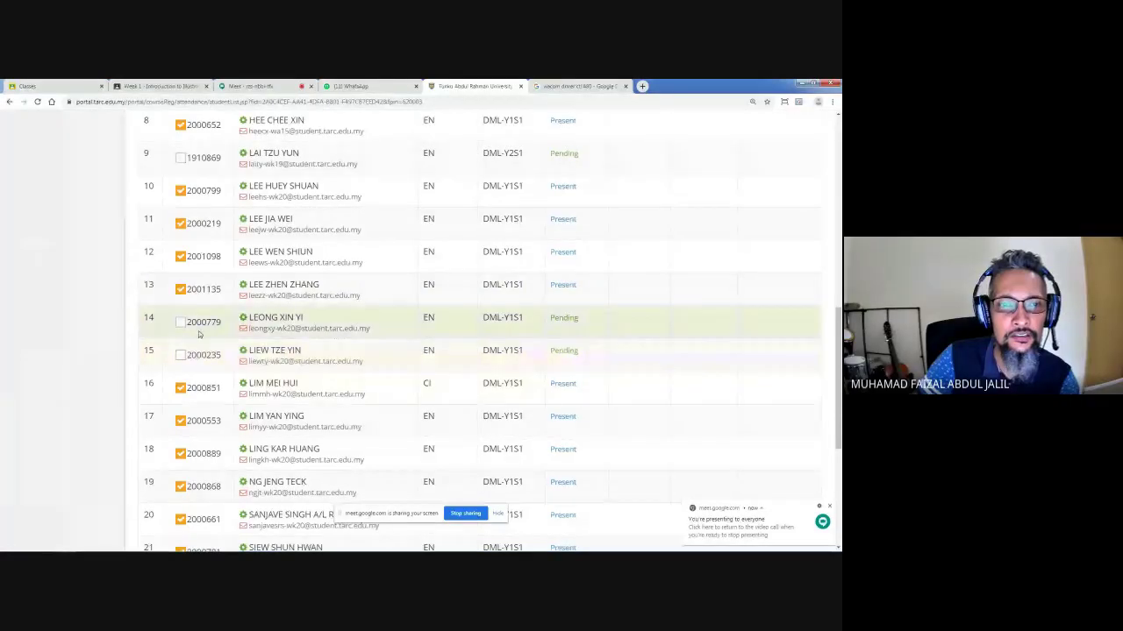
click(179, 354)
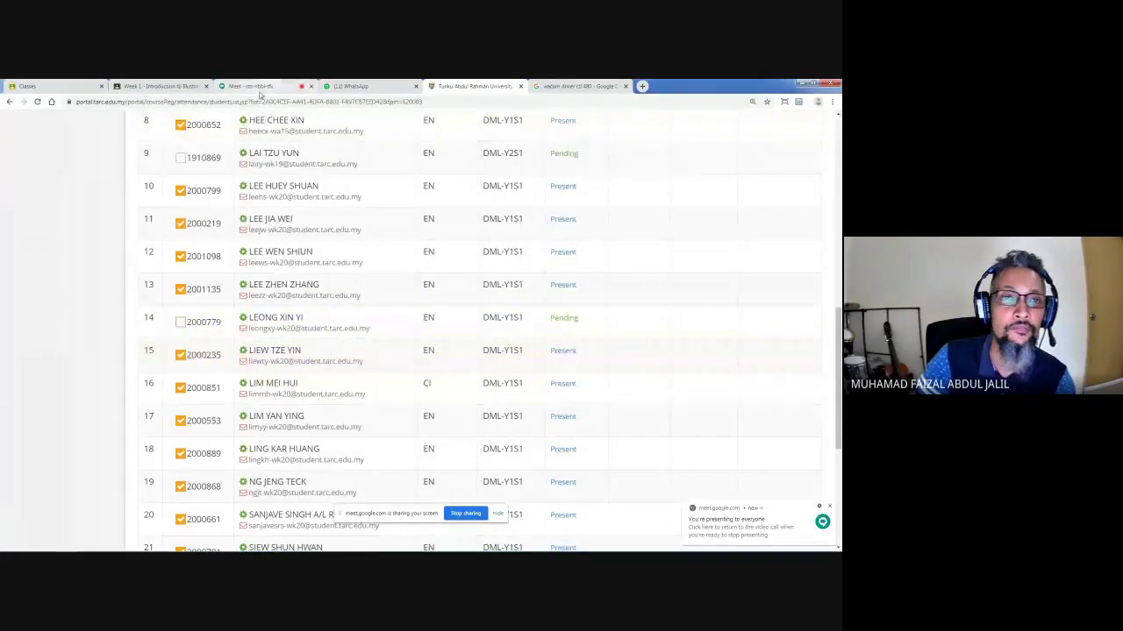
- Review the full Google Meet participant list for the students in pending rows 9 and 14, and close it
click(250, 86)
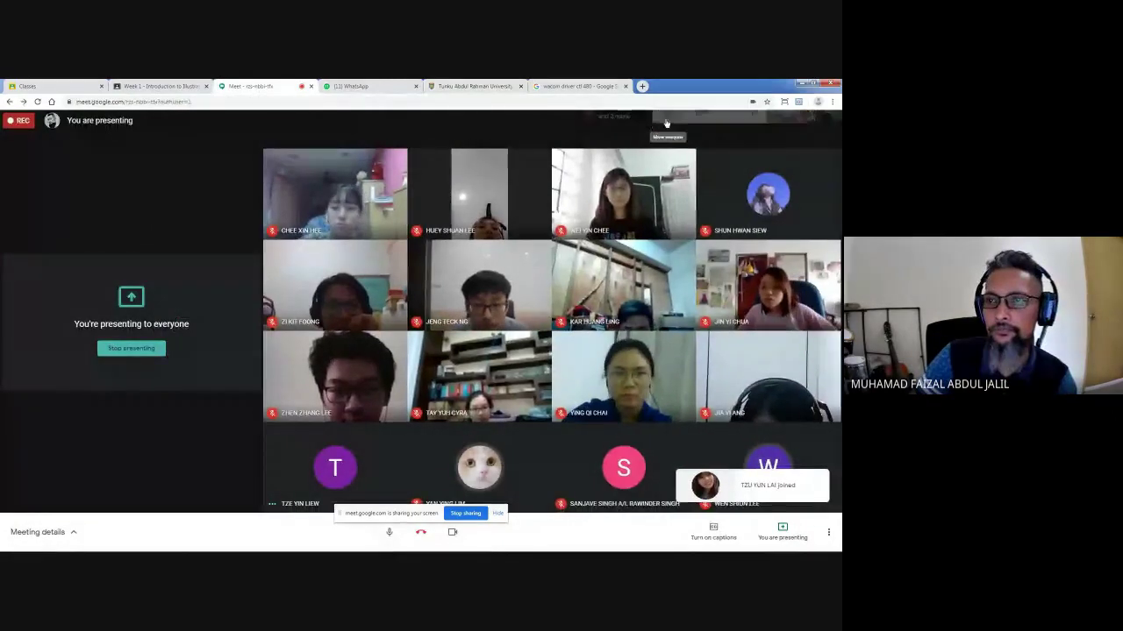
click(667, 121)
scroll(789, 421, down, 1)
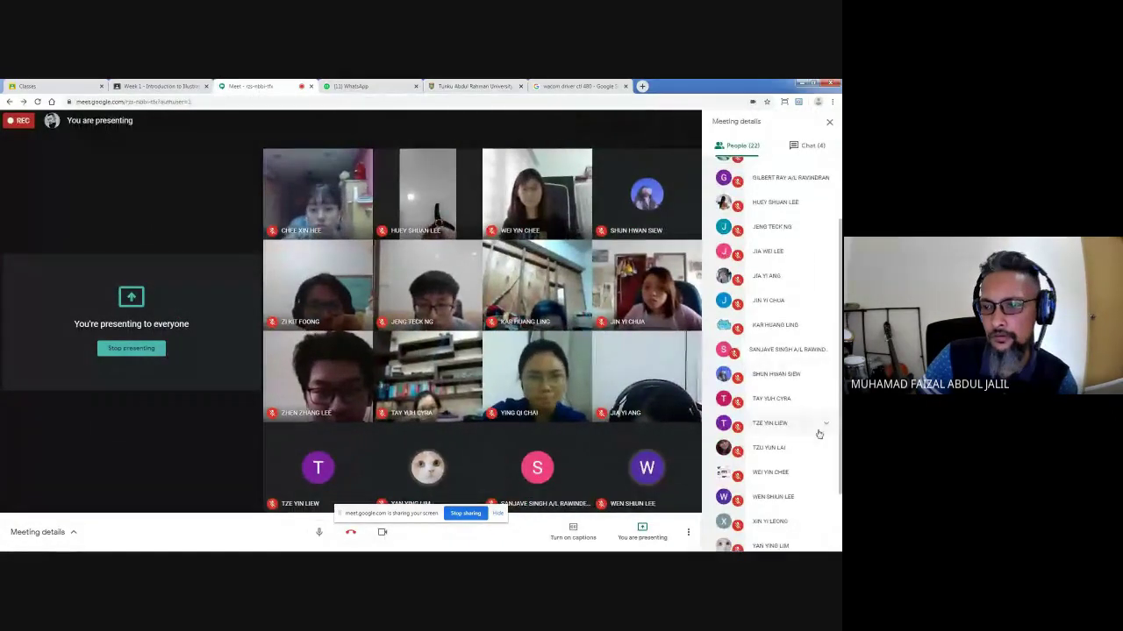
scroll(776, 430, down, 1)
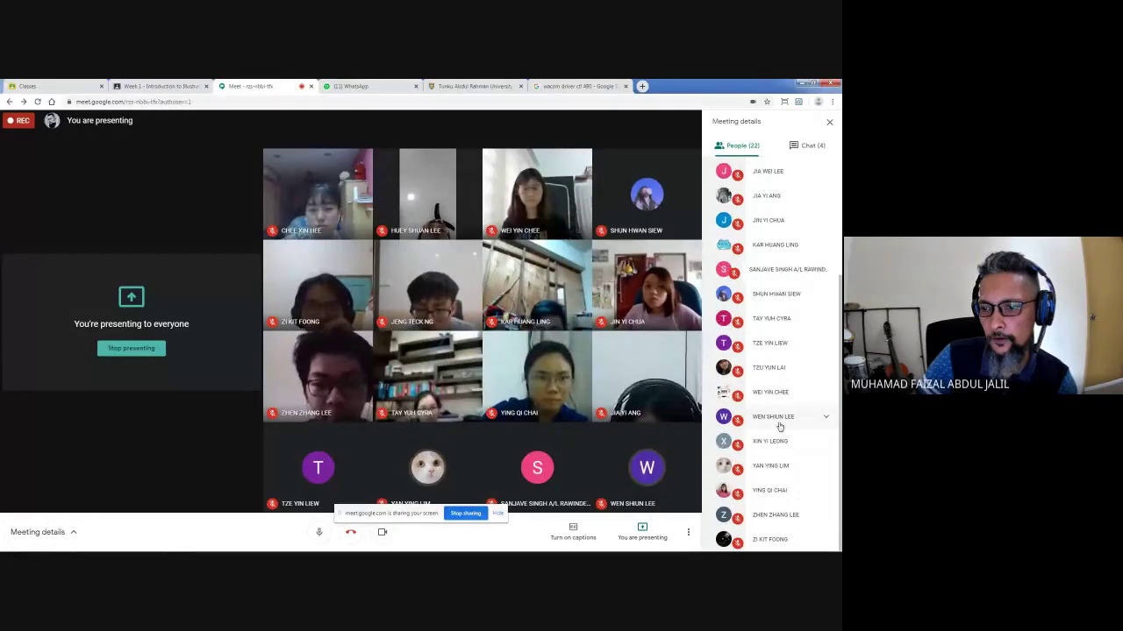
scroll(790, 281, up, 3)
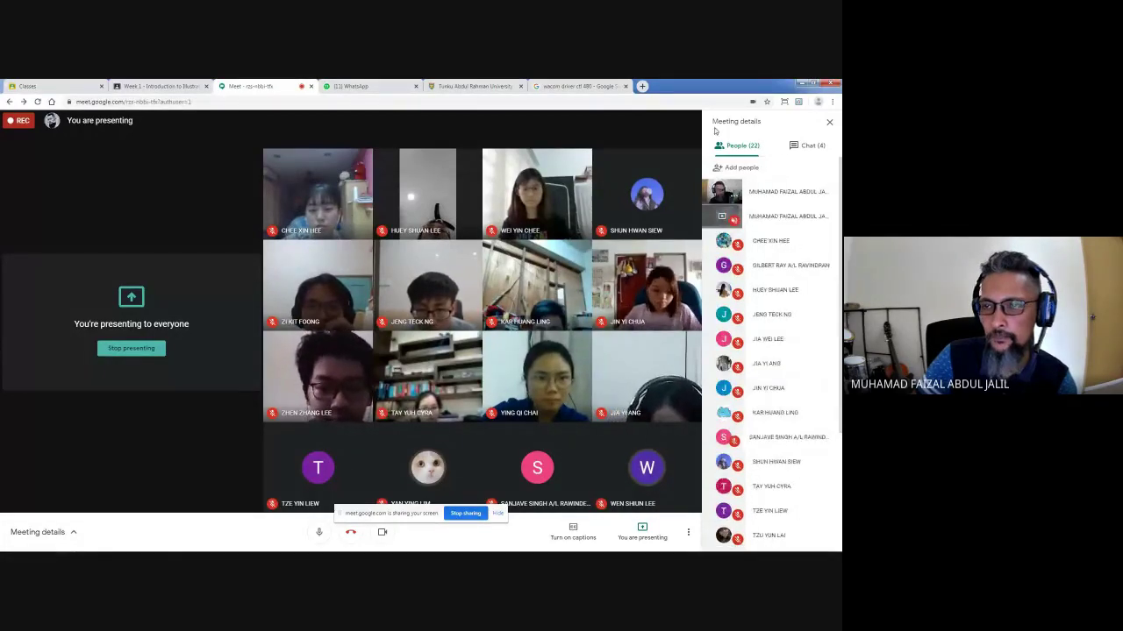
click(828, 124)
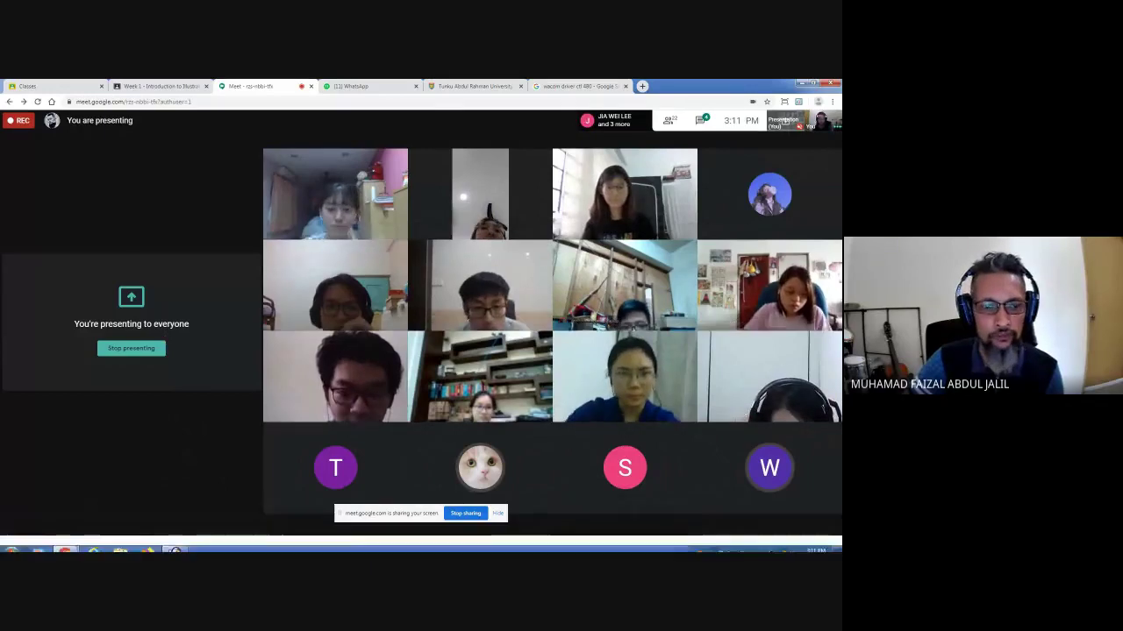
- Switch to the Photoshop document with the wavy black brush strokes
click(176, 544)
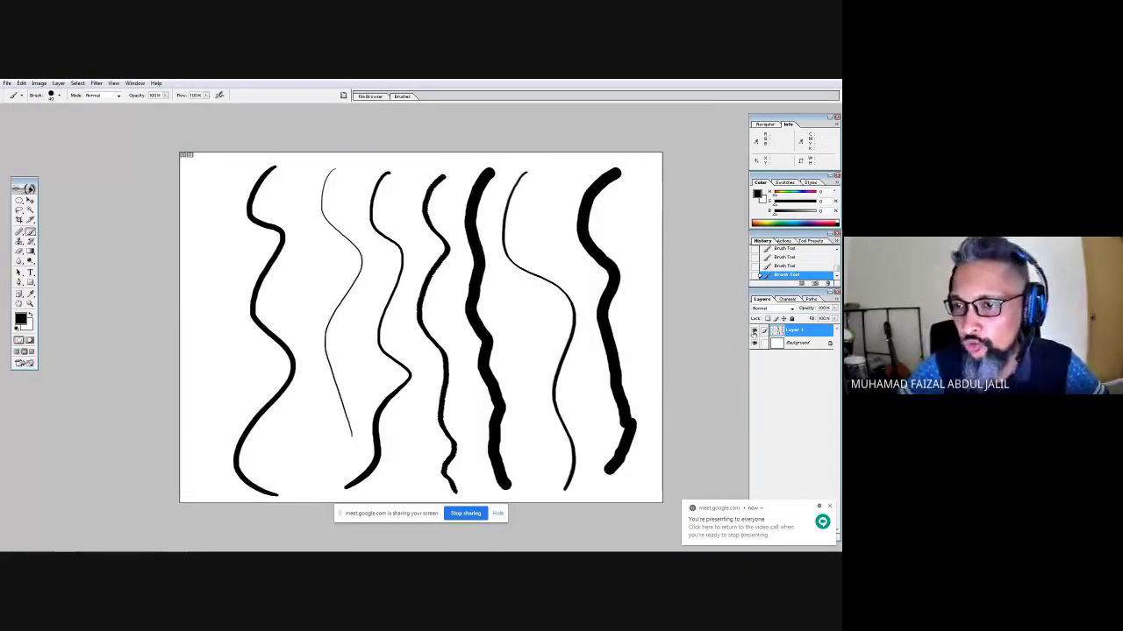
- Hide the wavy brush-stroke layer and add a new empty layer above it
click(754, 330)
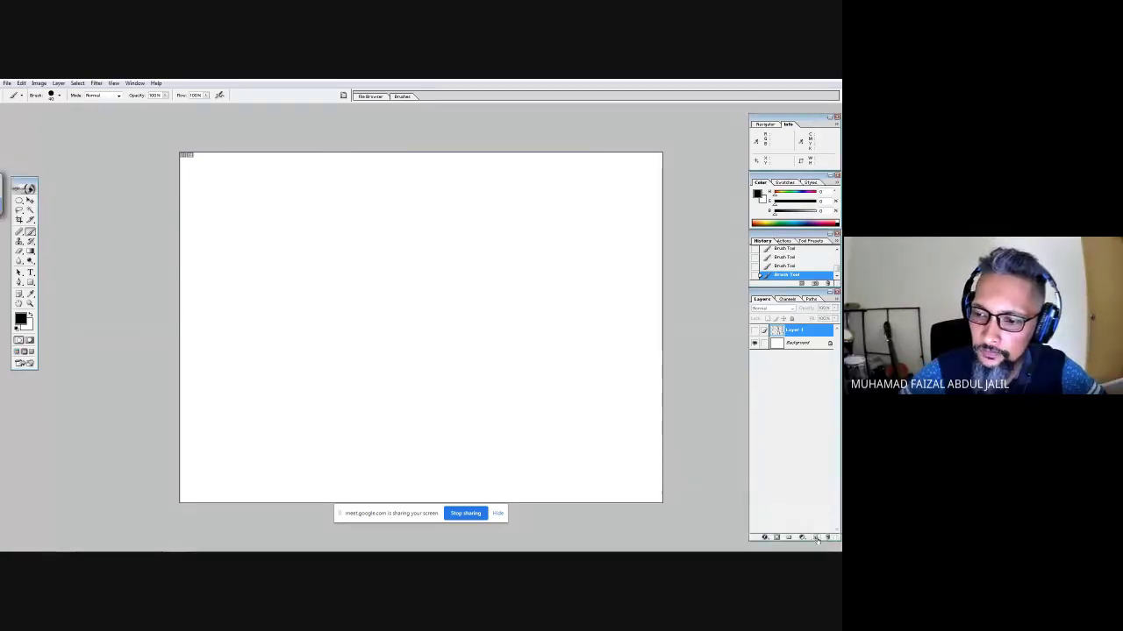
click(815, 537)
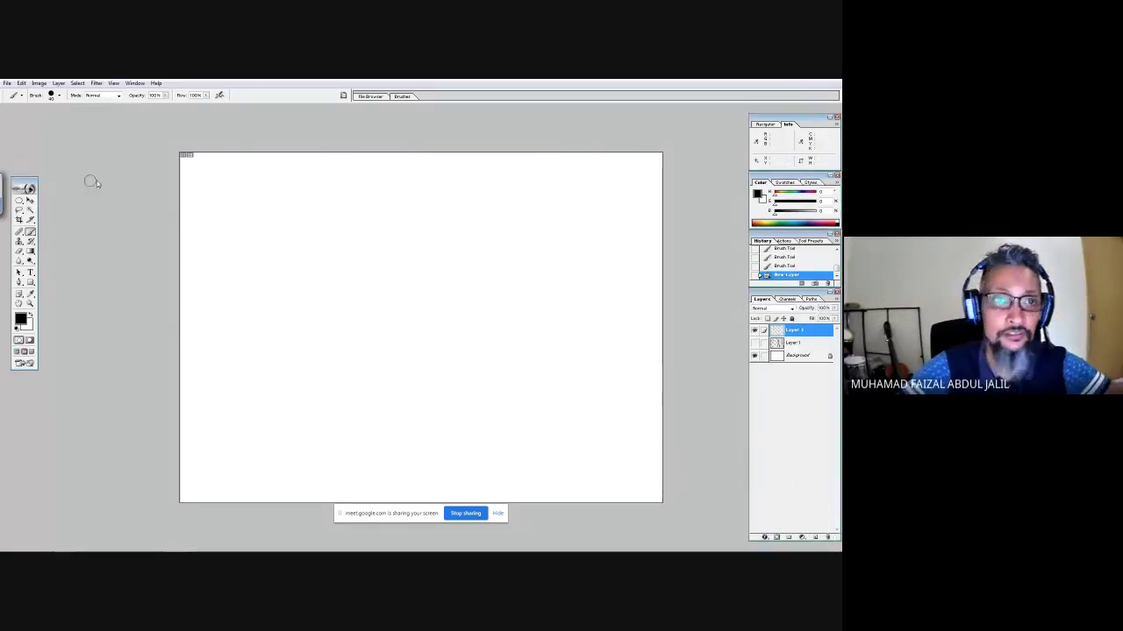
- Draw a circular marquee selection near the canvas's upper-left corner, stroke it in black along its center and deselect
click(19, 200)
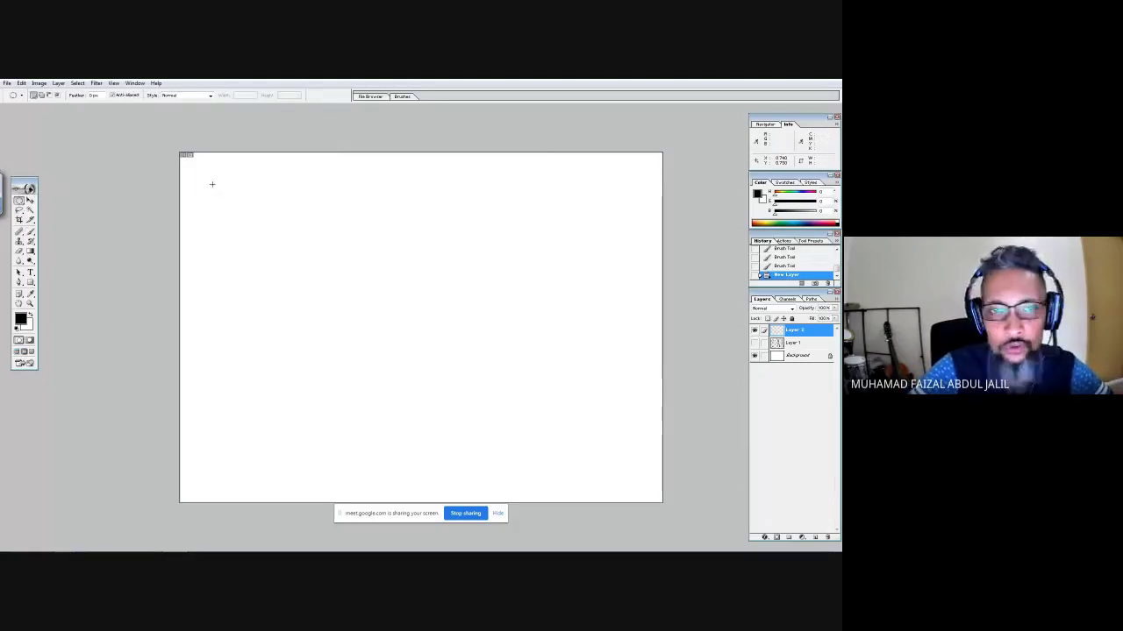
drag(293, 257, 292, 255)
click(21, 82)
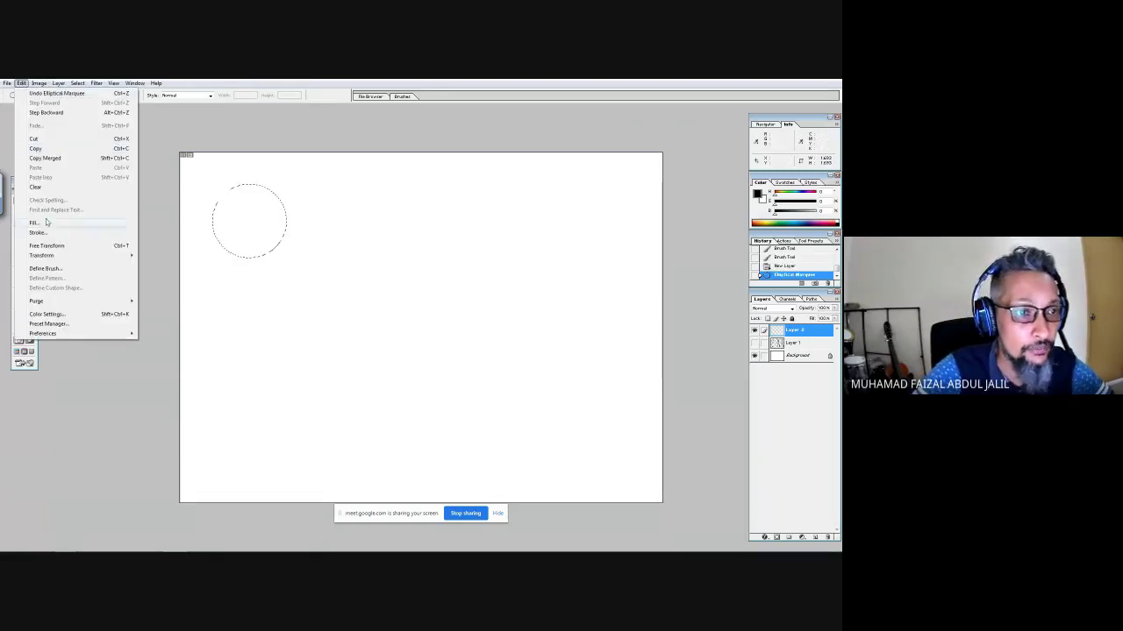
click(38, 233)
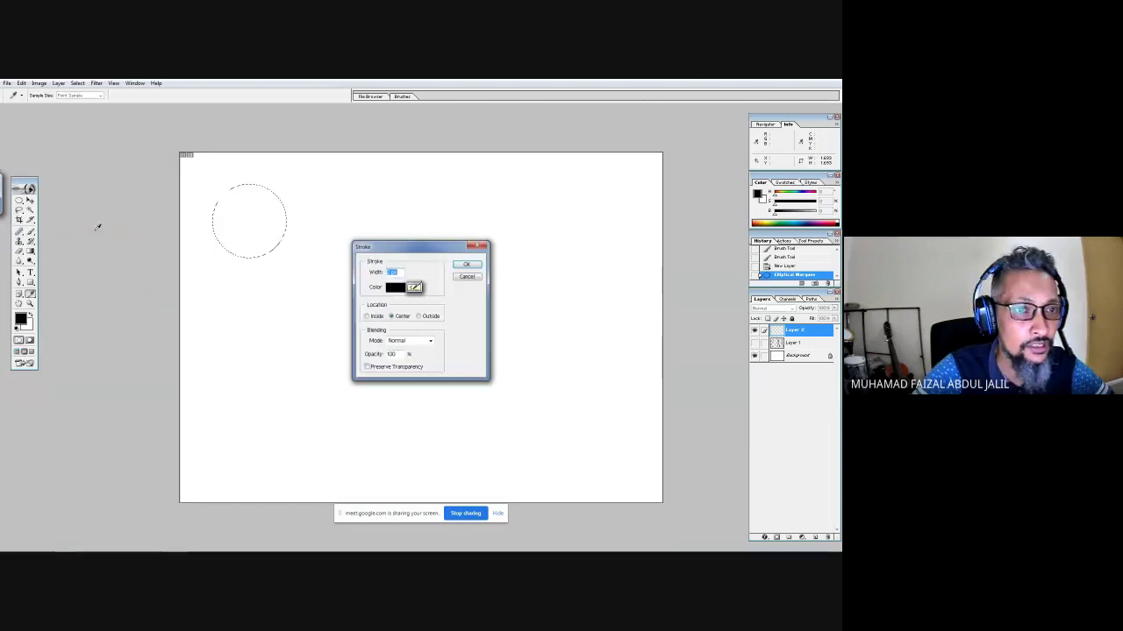
click(465, 264)
key(ctrl+d)
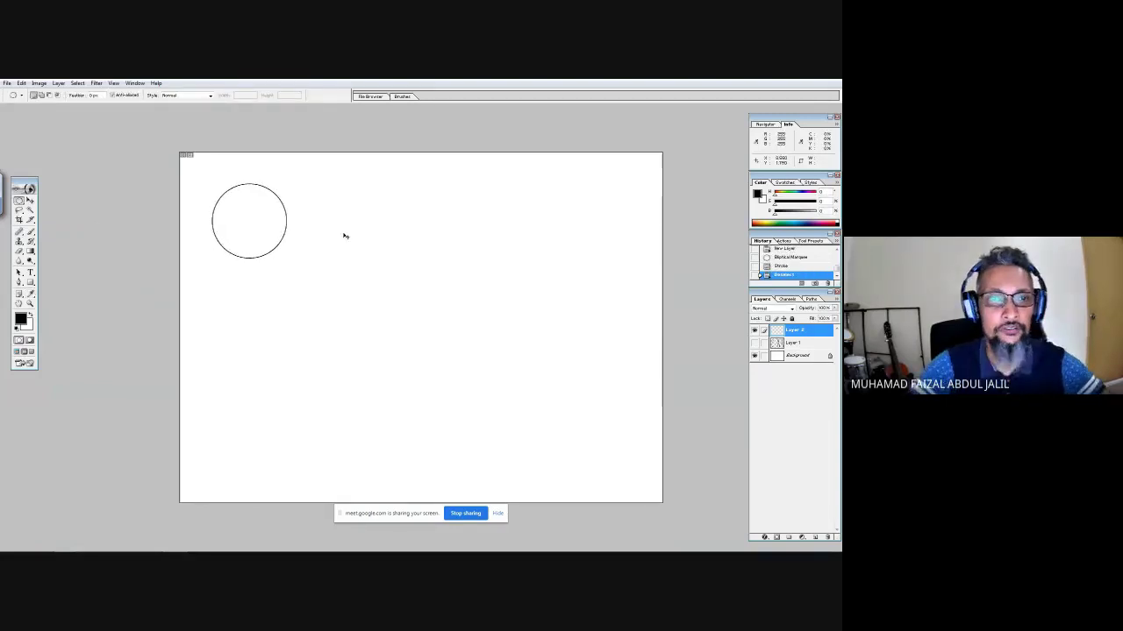
drag(288, 214, 294, 254)
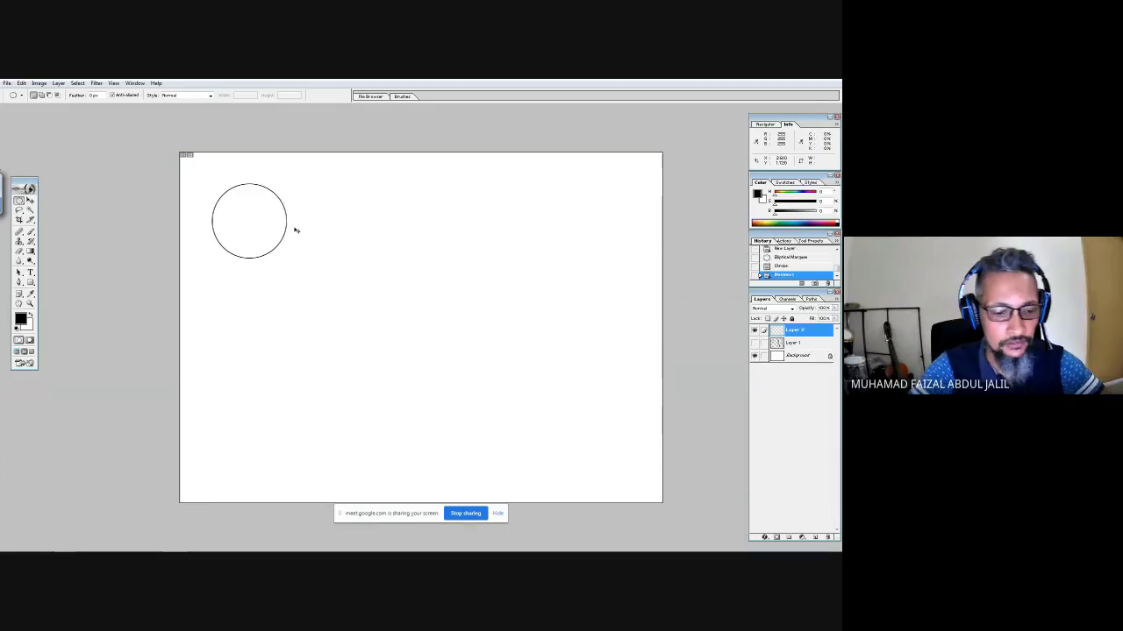
- Select the whole canvas, clear the stroked circle from the layer and deselect
key(ctrl+a)
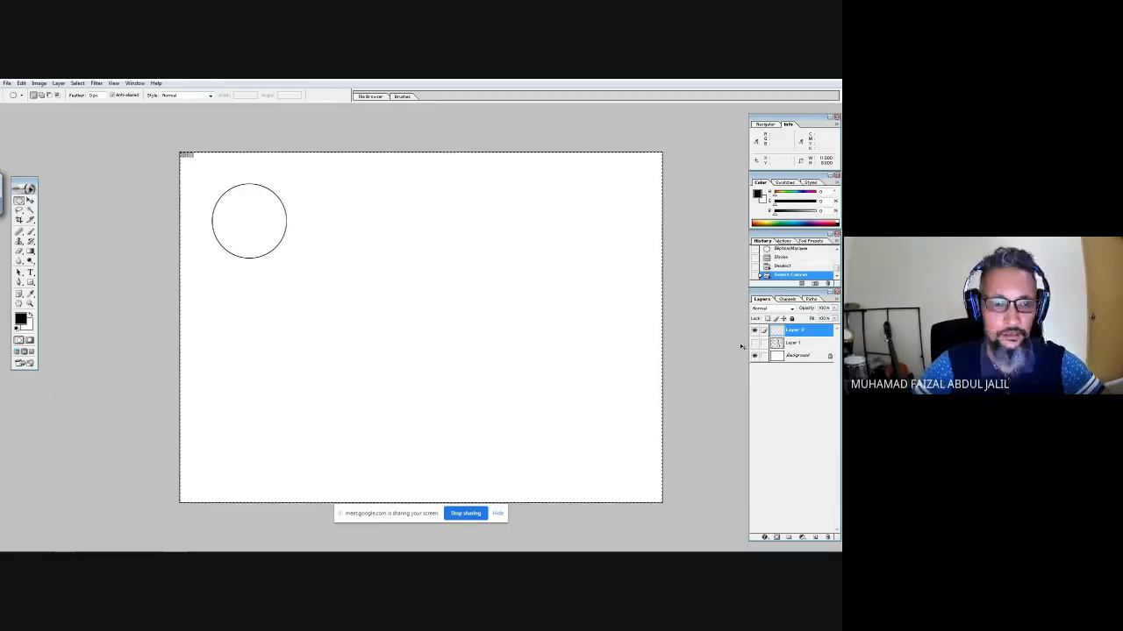
key(Delete)
key(ctrl+d)
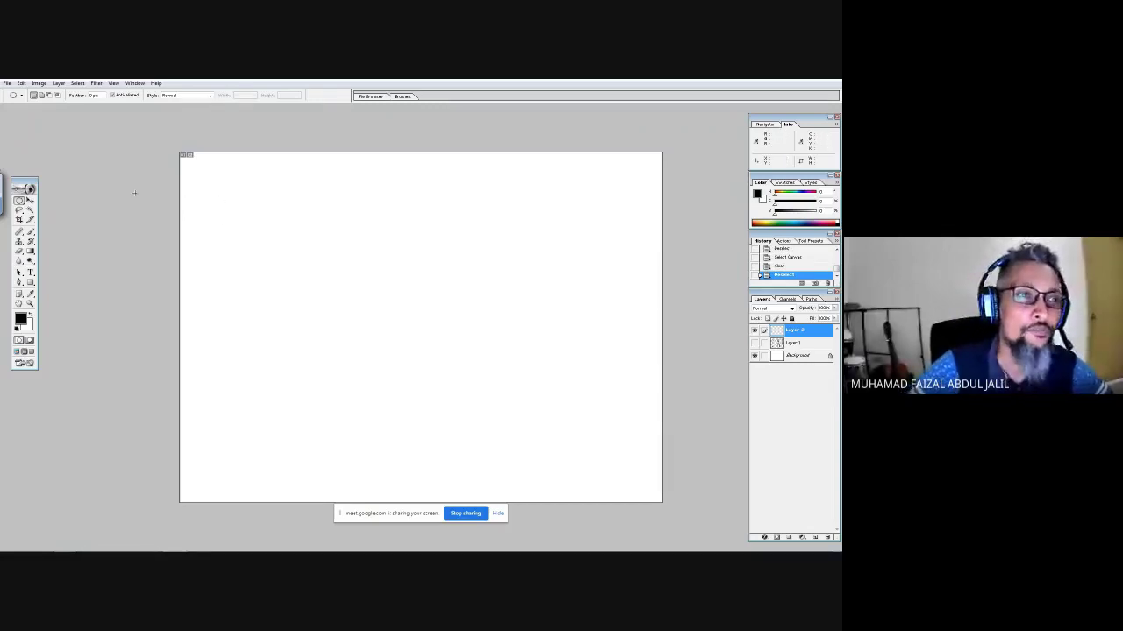
- Choose a different brush tip for the Brush tool and draw one freehand circle in the canvas's upper-left area
key(b)
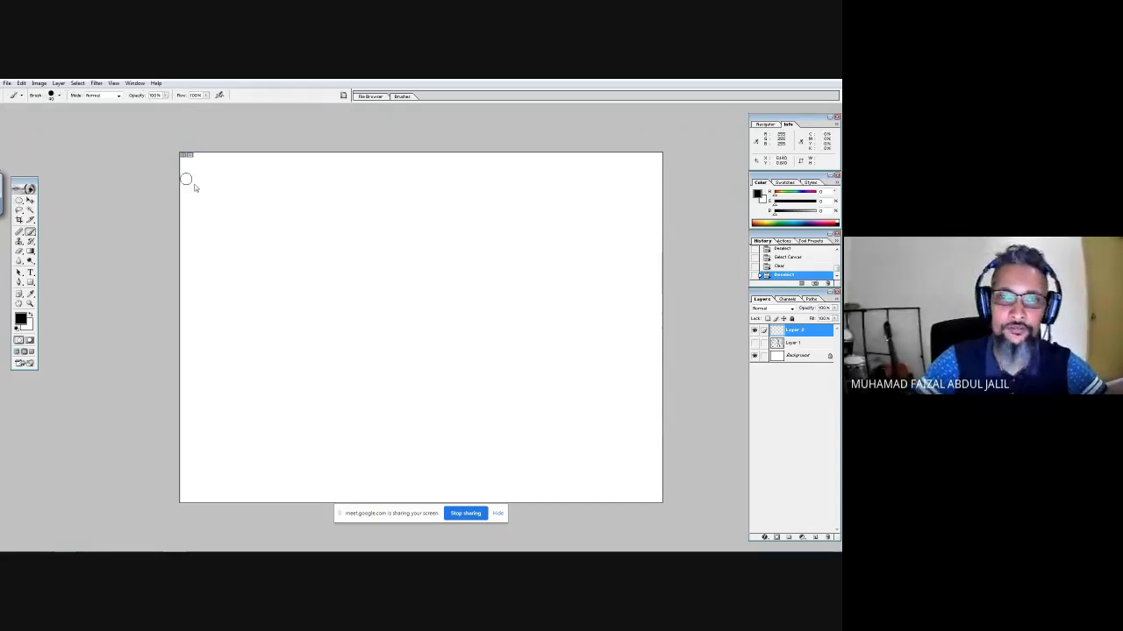
click(60, 96)
drag(94, 158, 96, 181)
click(85, 153)
click(85, 153)
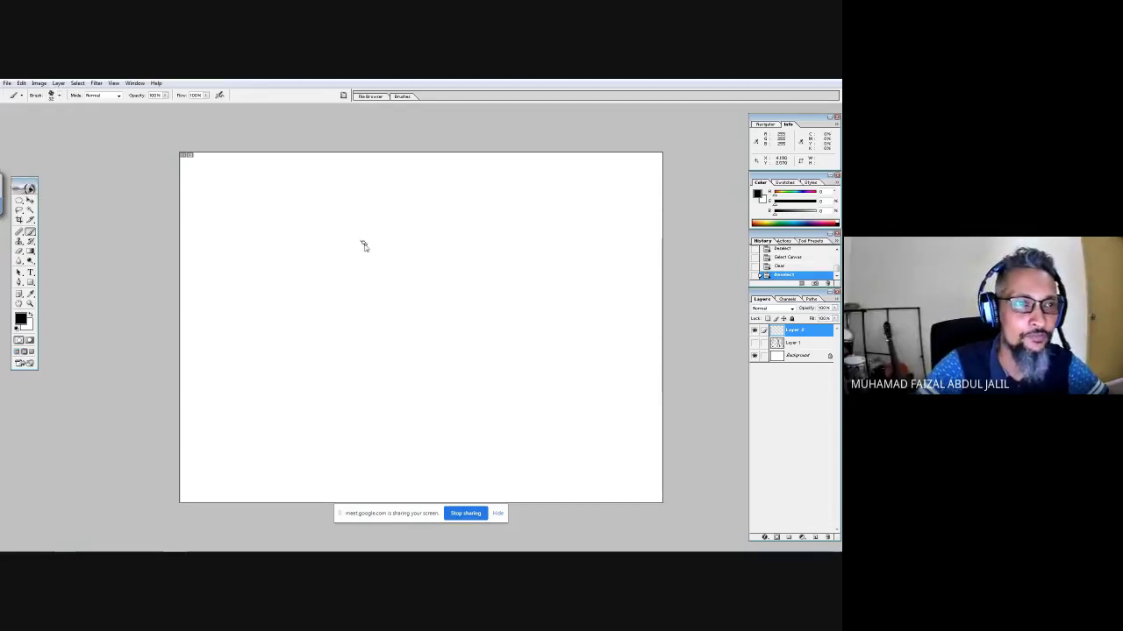
ctrl+click(351, 258)
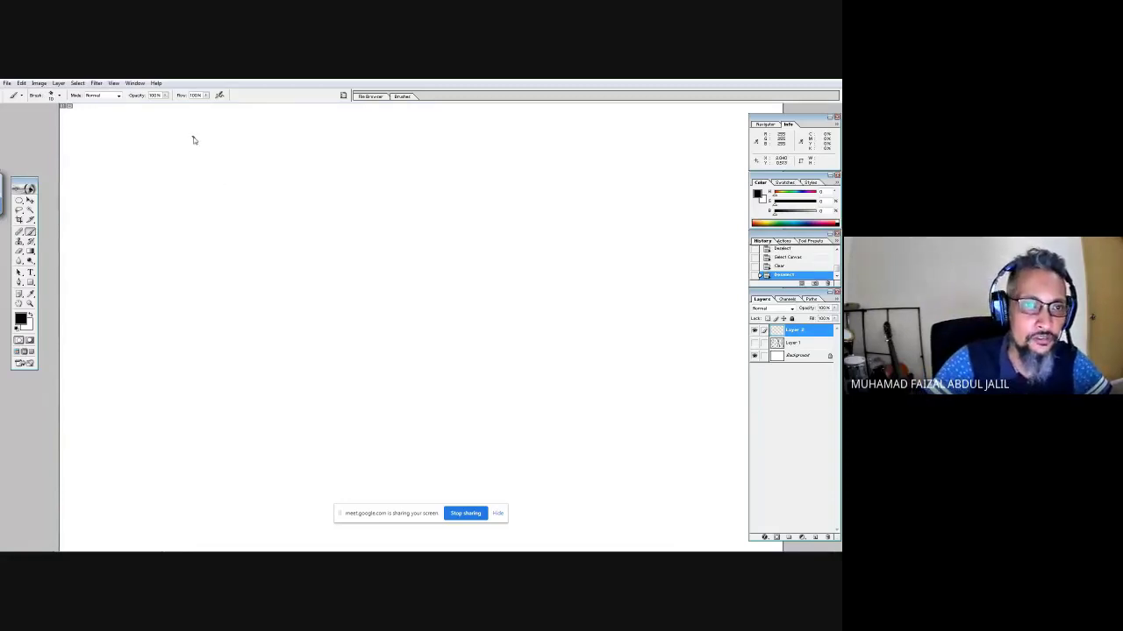
mouse_move(205, 134)
mouse_down()
mouse_move(158, 200)
mouse_move(260, 143)
mouse_move(176, 145)
mouse_up()
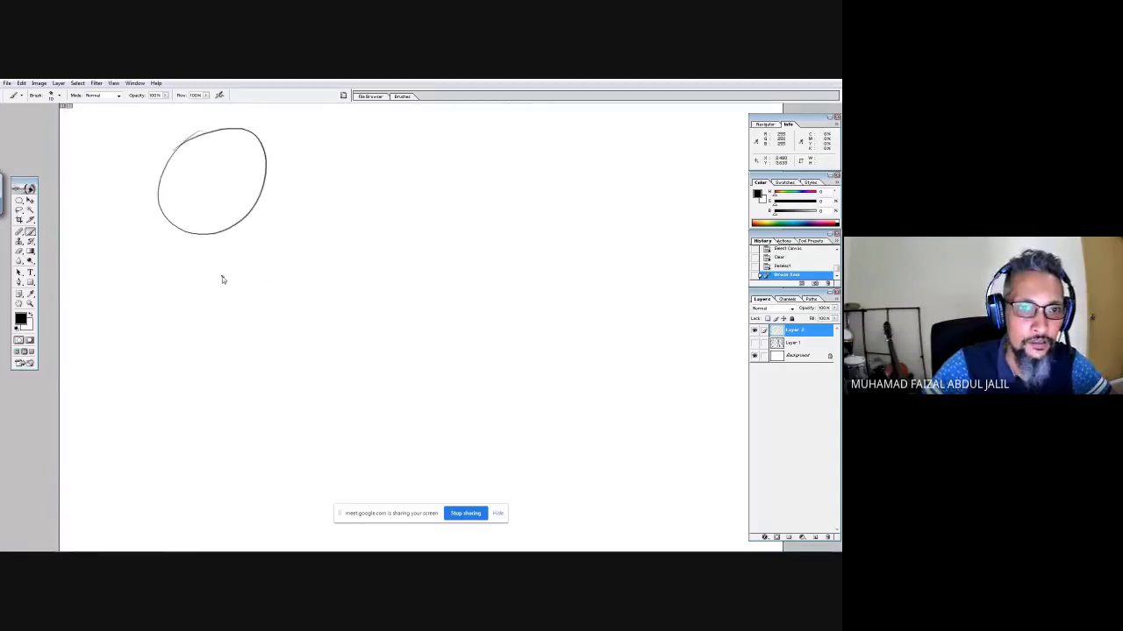
- Duplicate the freehand circle three times downward to make a column of four circles
drag(249, 217, 258, 459)
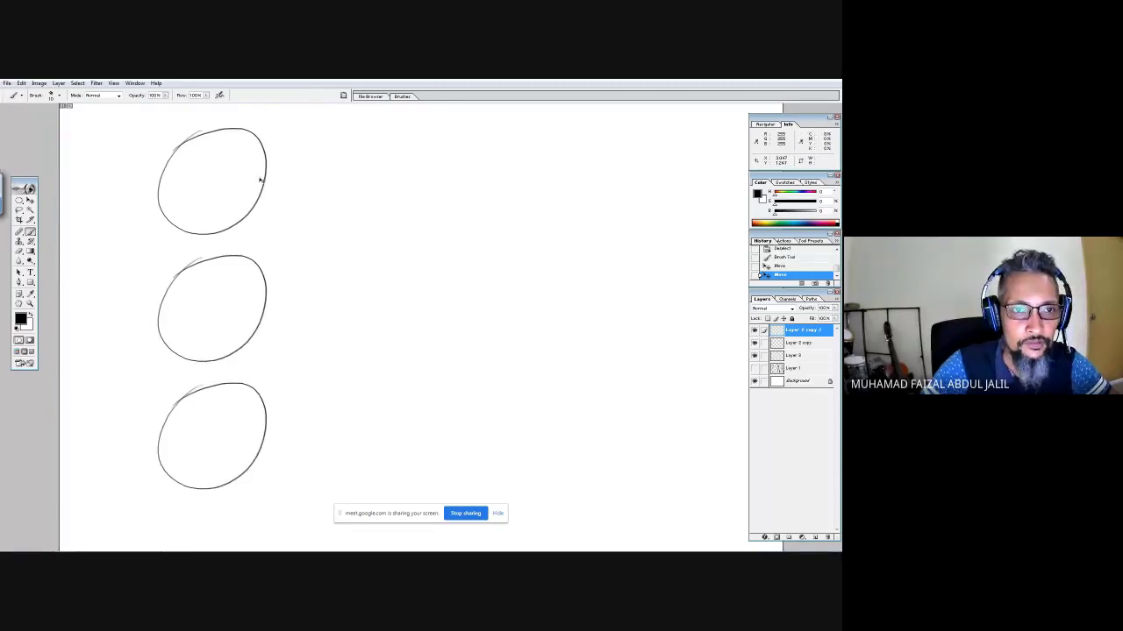
key(ctrl+space)
drag(135, 118, 272, 237)
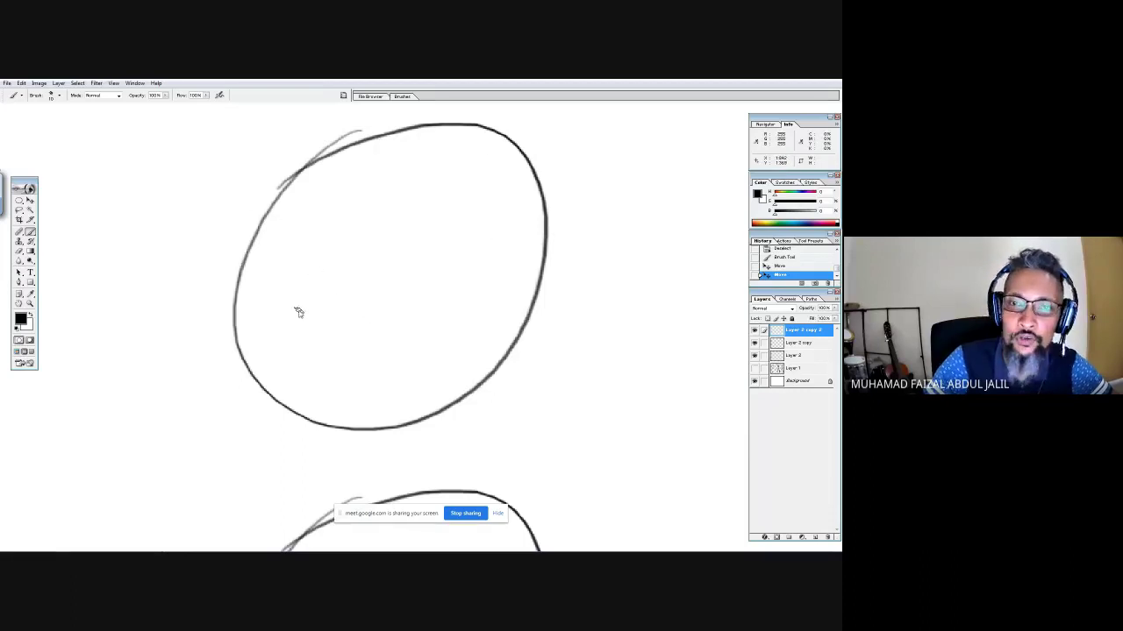
key(ctrl+minus)
key(ctrl+minus)
key(ctrl+minus)
key(ctrl+minus)
key(ctrl+minus)
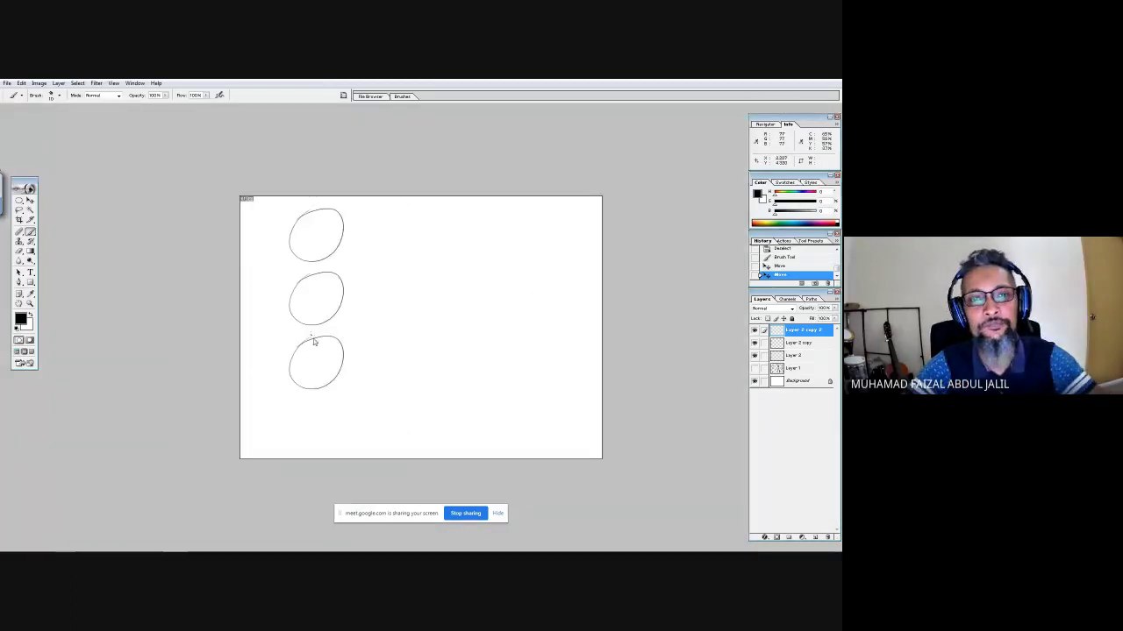
drag(343, 354, 345, 410)
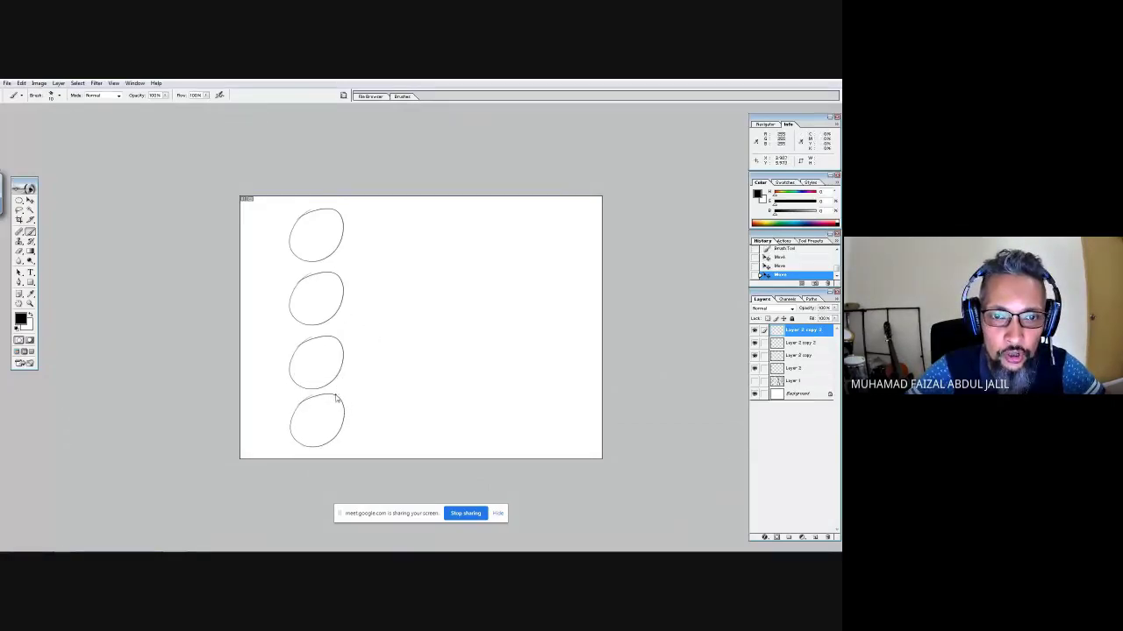
- Link the four circle layers and merge them into a single layer
click(763, 355)
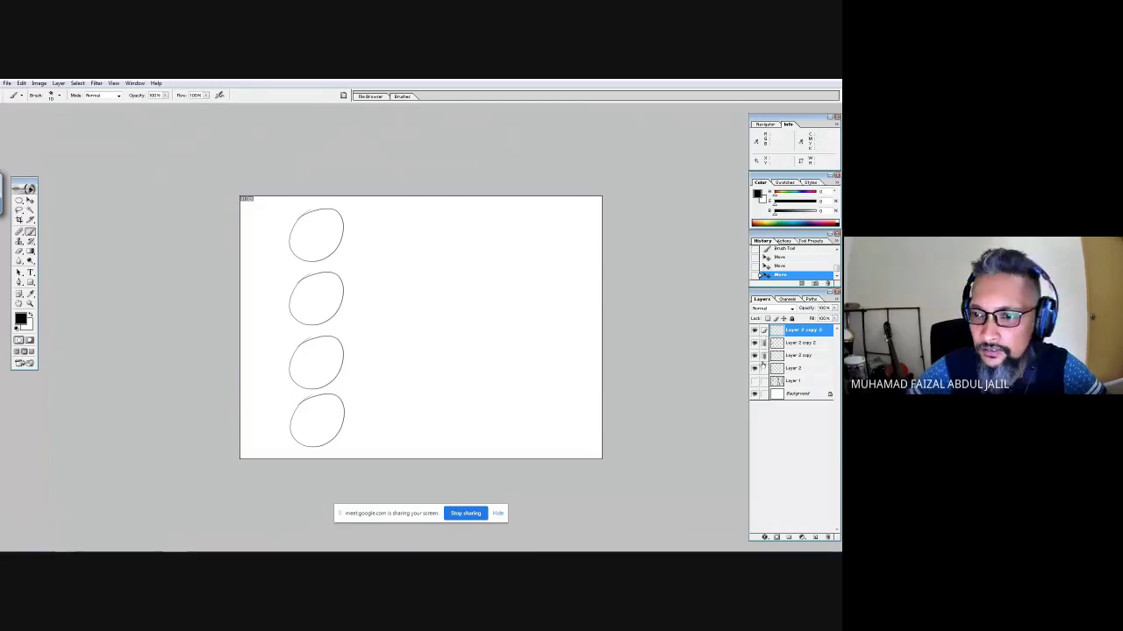
click(837, 299)
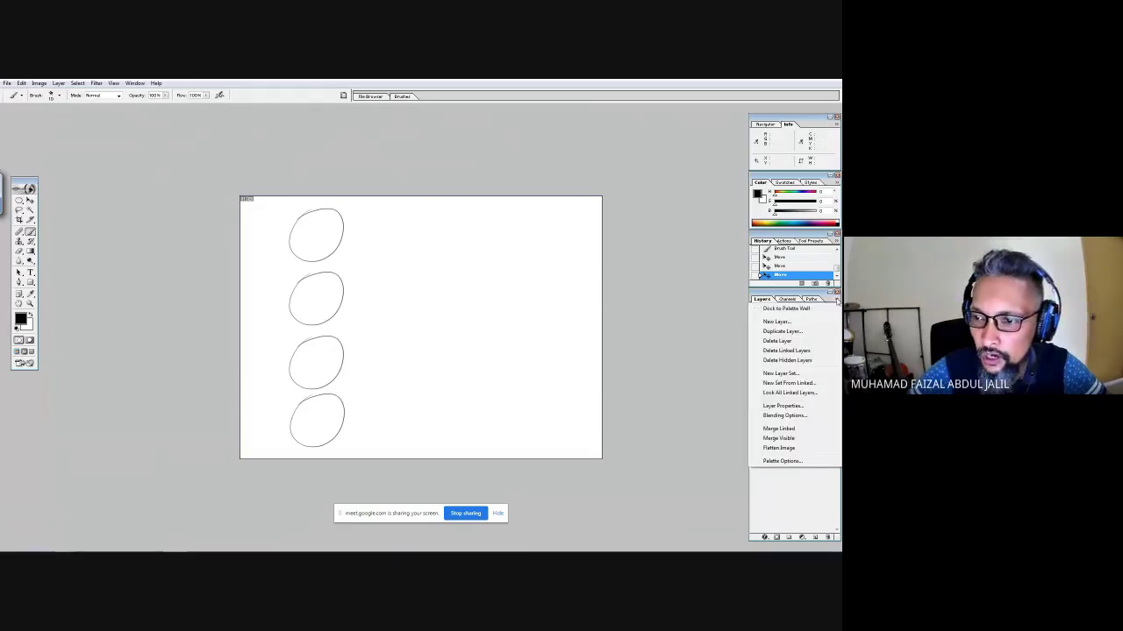
click(785, 429)
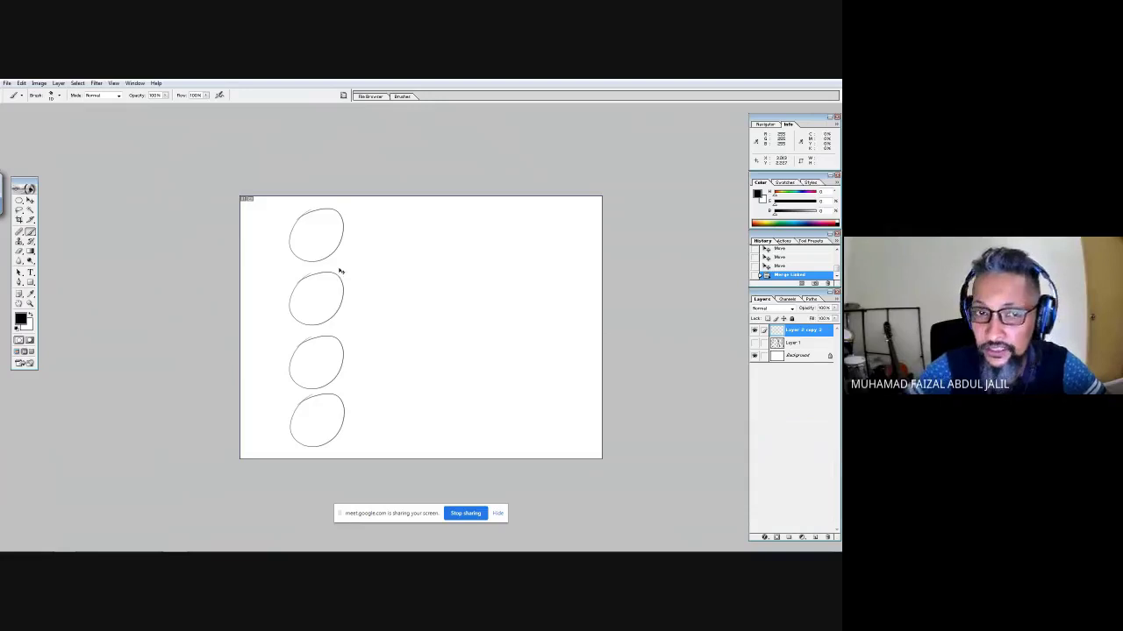
- Shift the circle column left, copy it into a four-by-four grid, and center the linked columns on the canvas
drag(329, 254, 384, 255)
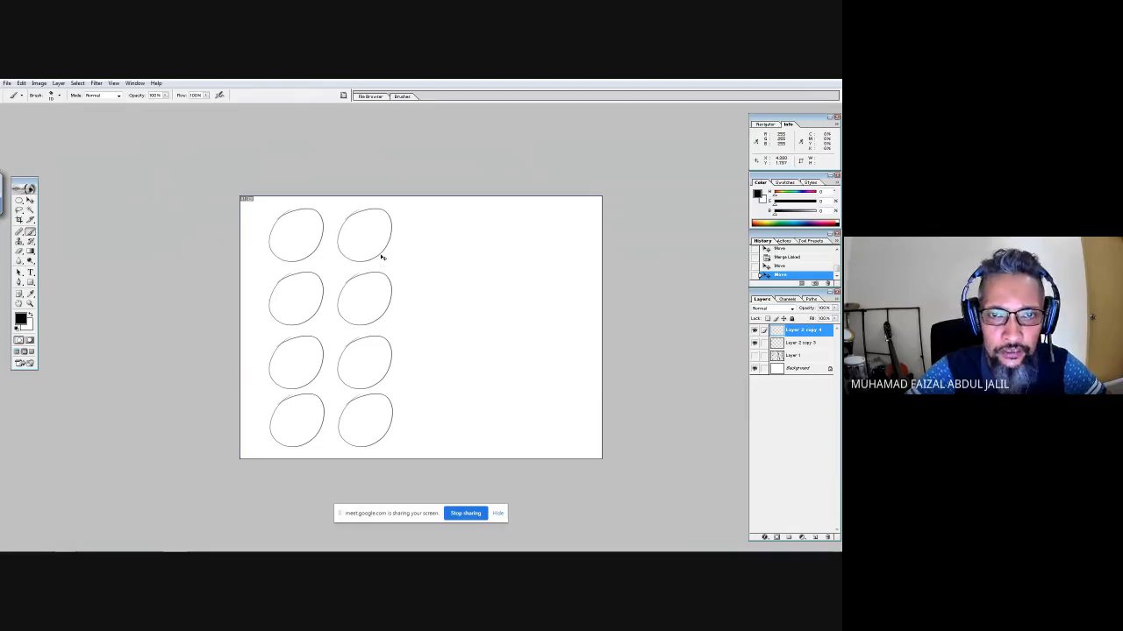
drag(380, 256, 522, 248)
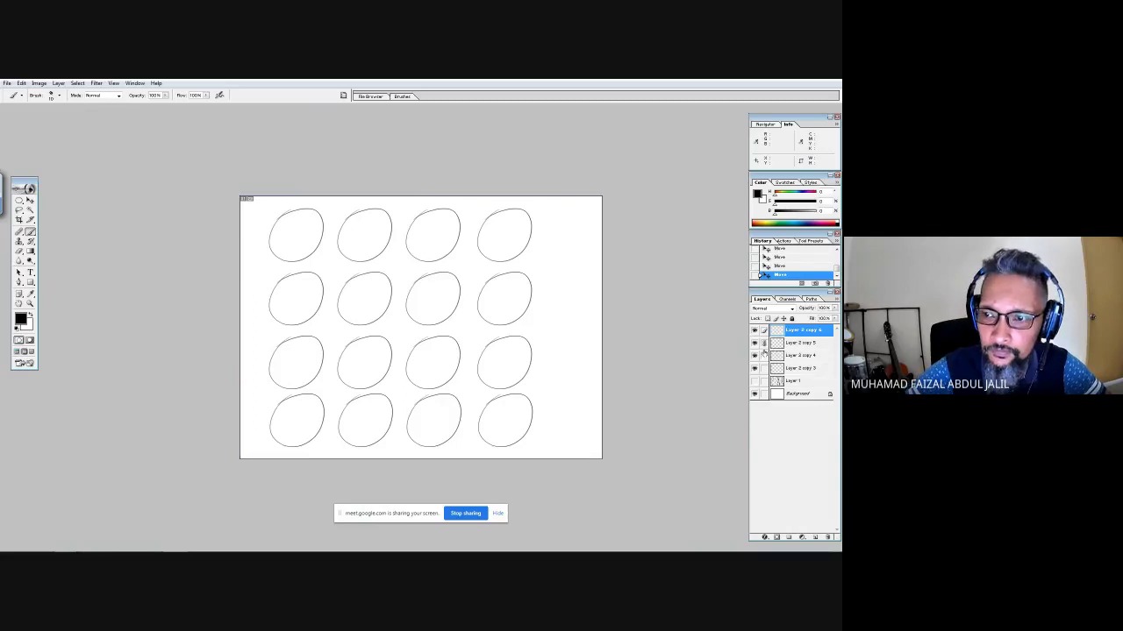
drag(515, 259, 533, 260)
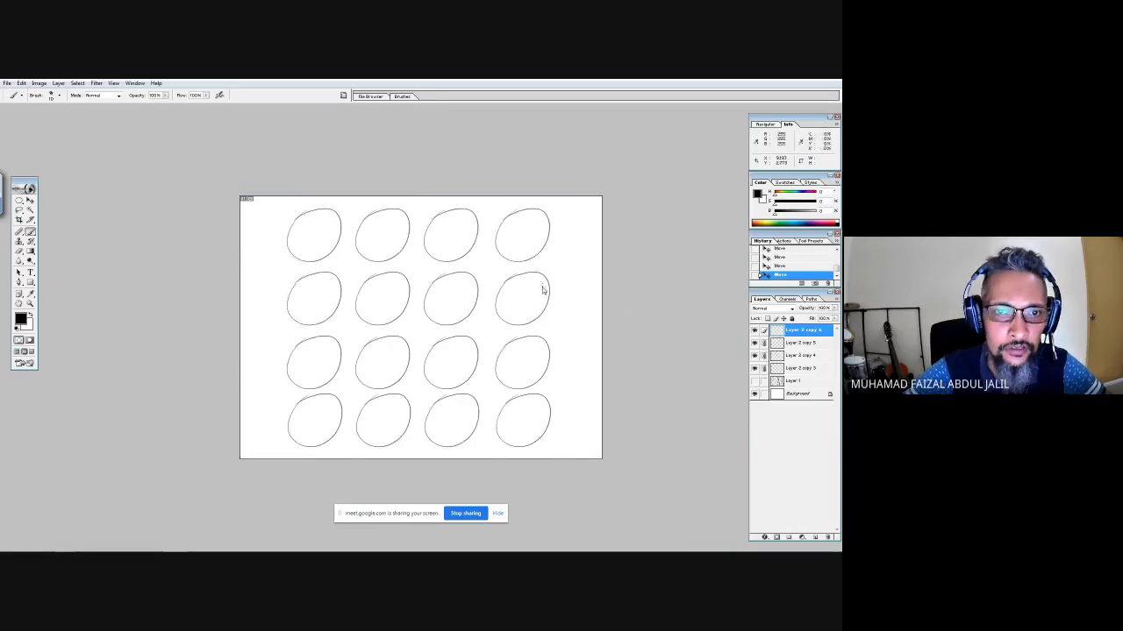
- Merge the linked column layers into one and hide the merged circle grid
click(836, 299)
click(777, 429)
click(754, 331)
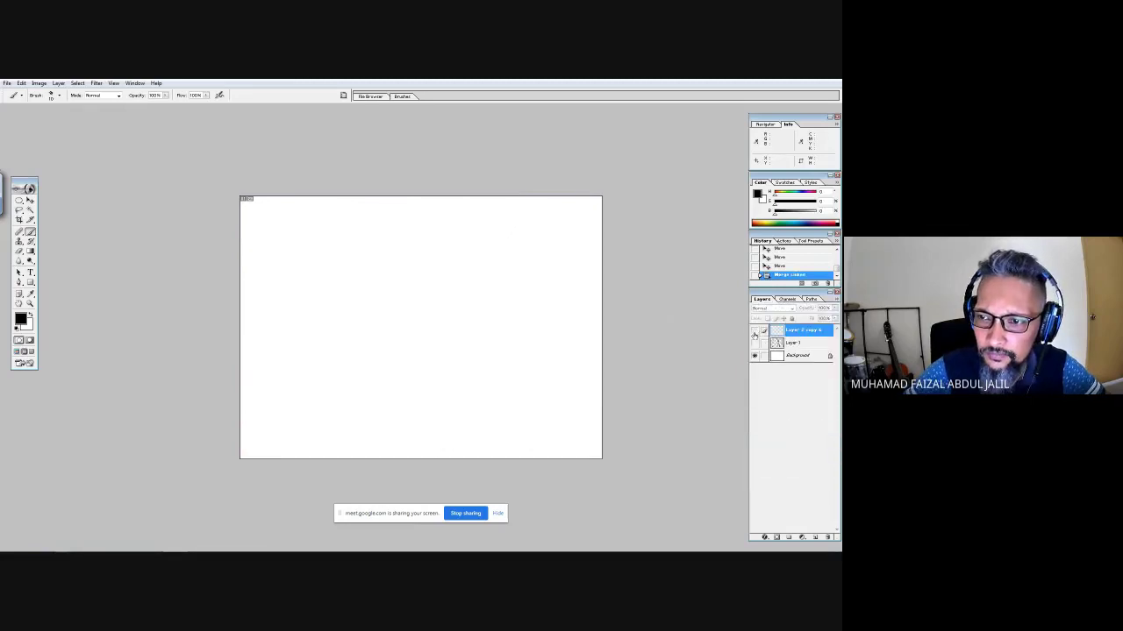
click(754, 332)
click(754, 332)
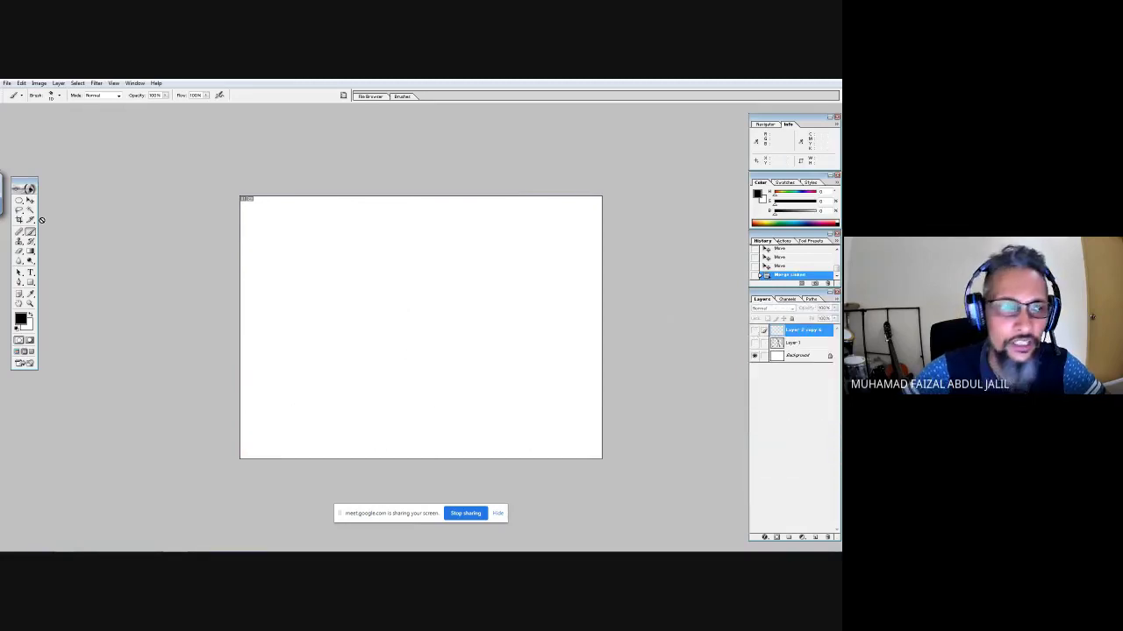
- Add a new layer and draw a circular marquee selection about 2.05 units wide in the canvas's upper-left area
click(19, 201)
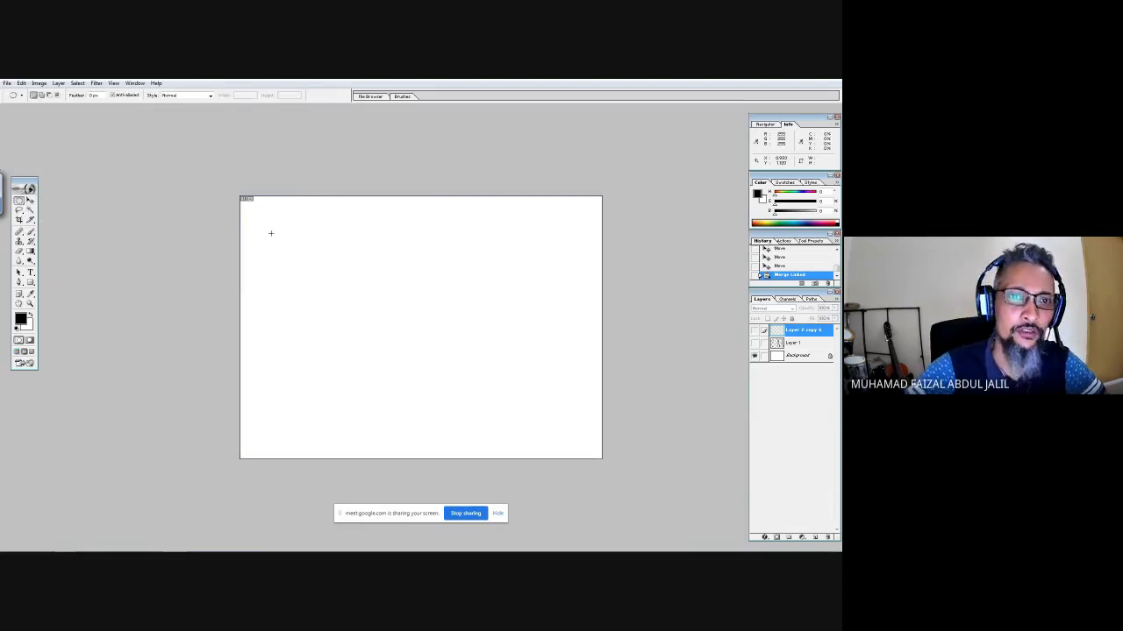
click(814, 537)
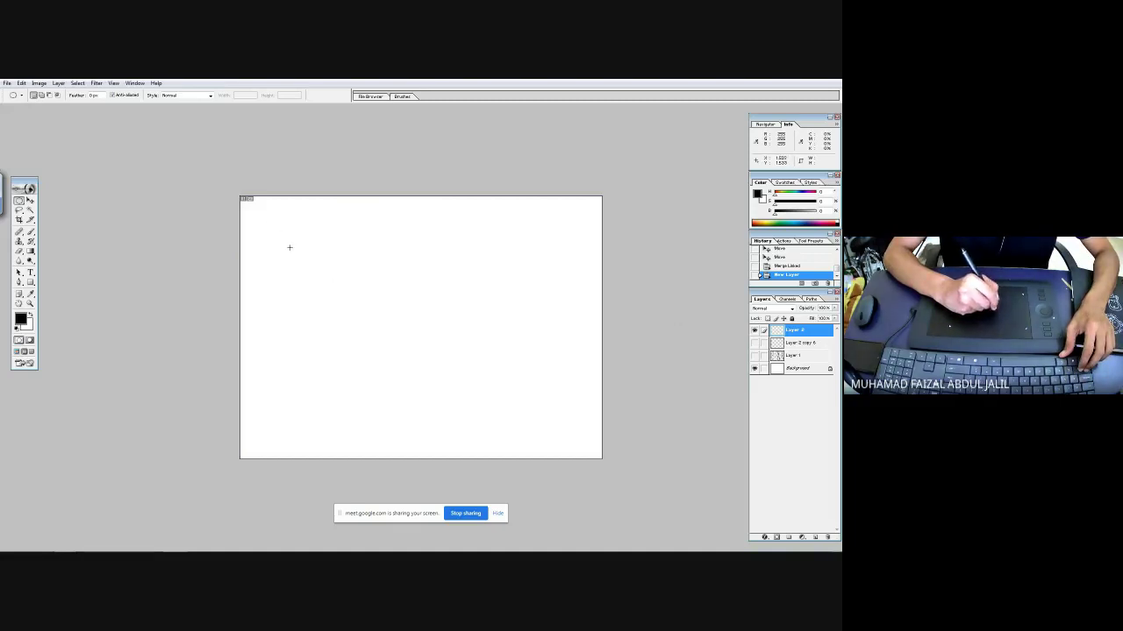
drag(268, 224, 344, 291)
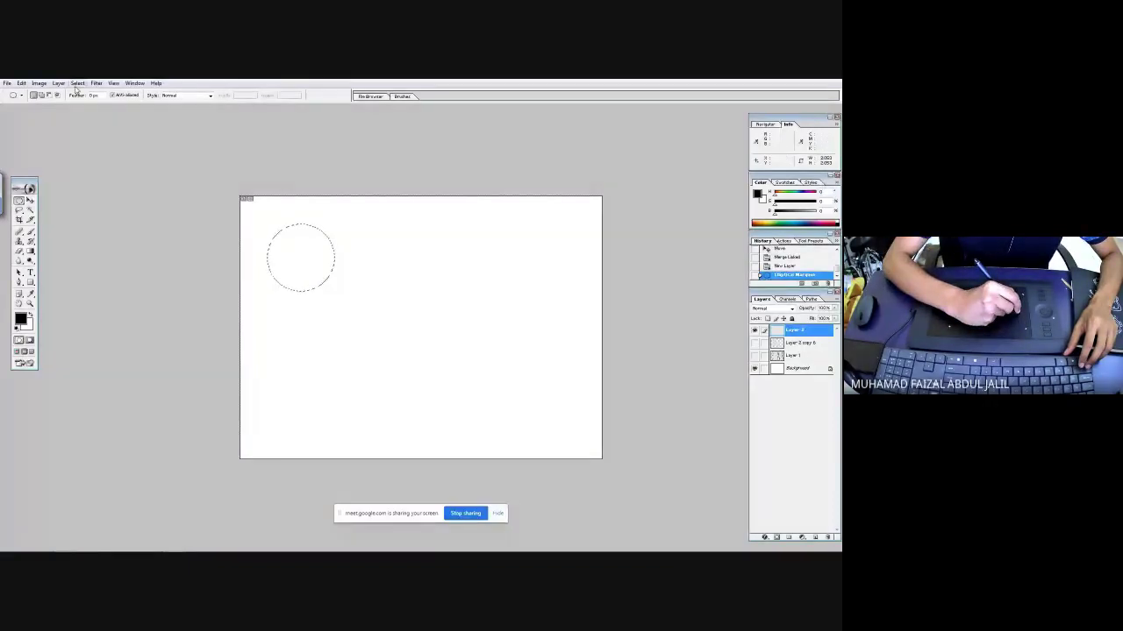
- Stroke the circular selection in black with a width of 3, center location, Normal mode and 100% opacity
click(21, 83)
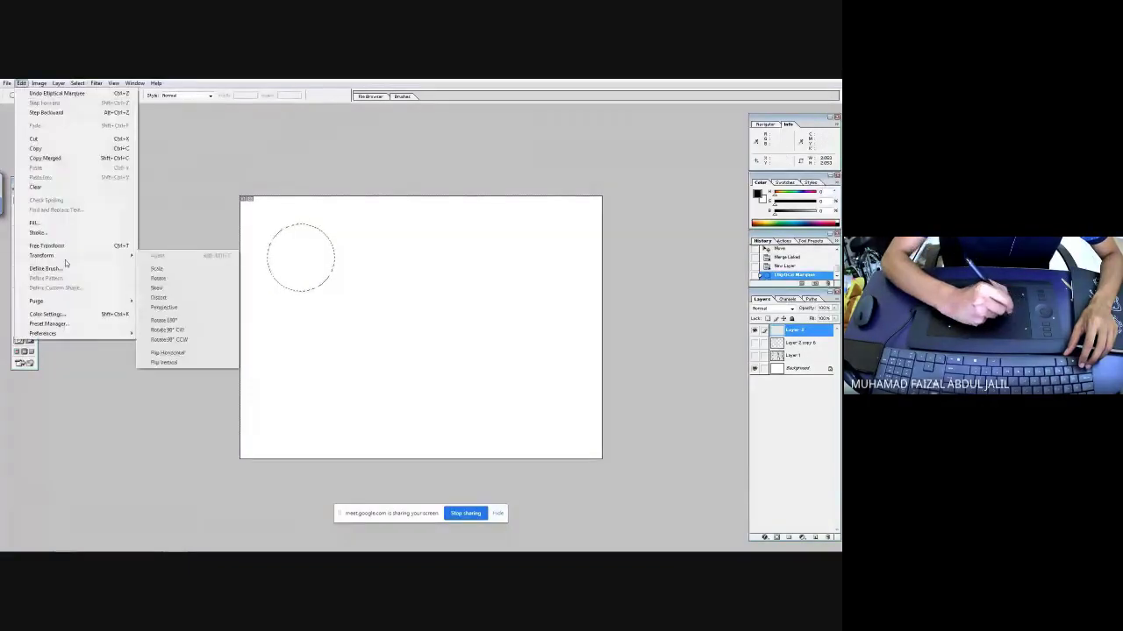
click(67, 234)
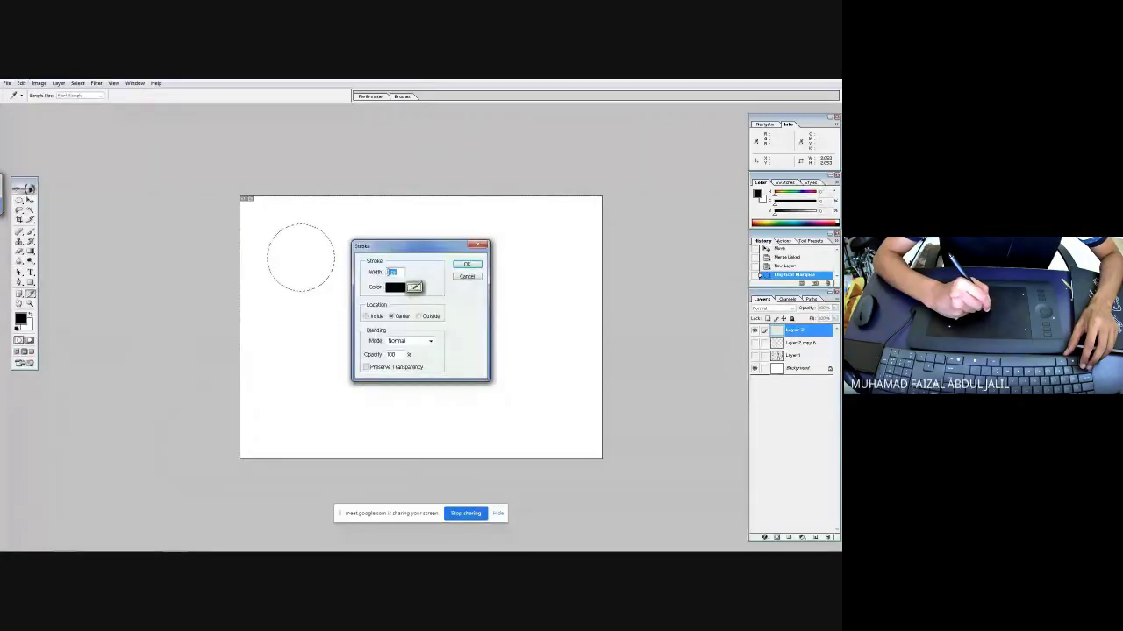
text(3)
click(465, 265)
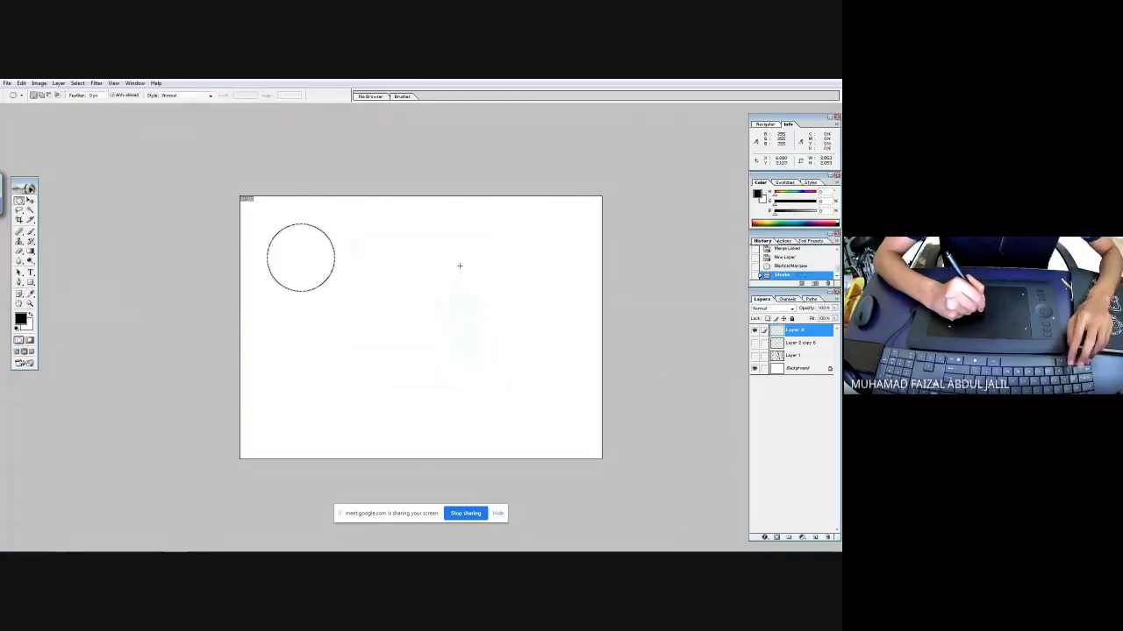
- Inspect the stroked circle up close and deselect it
ctrl+click(345, 263)
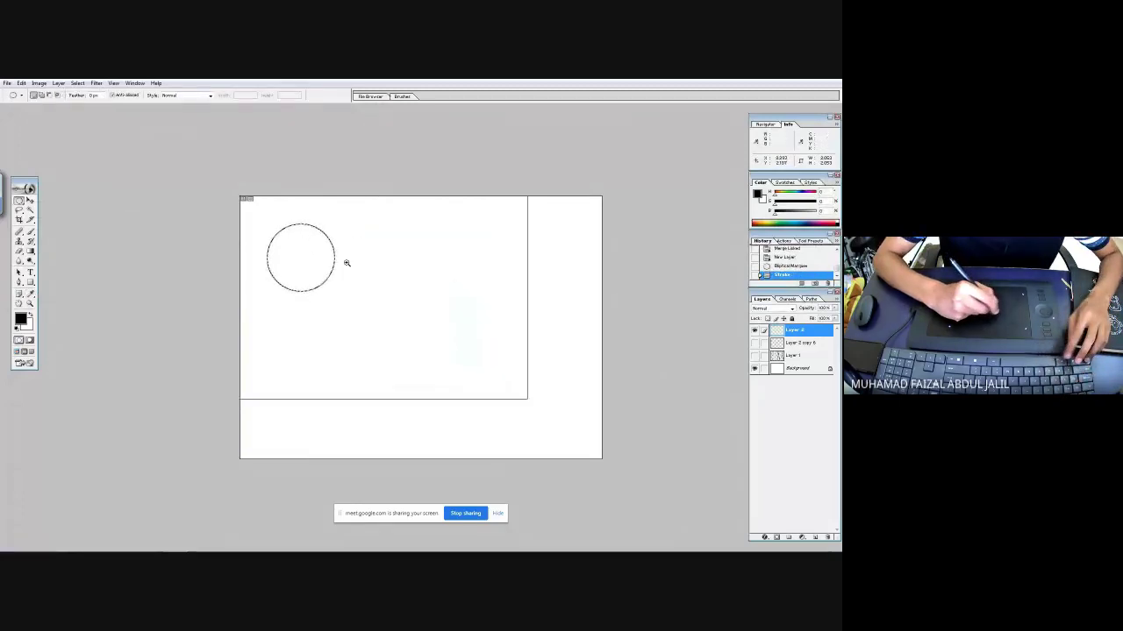
ctrl+click(345, 262)
ctrl+click(329, 253)
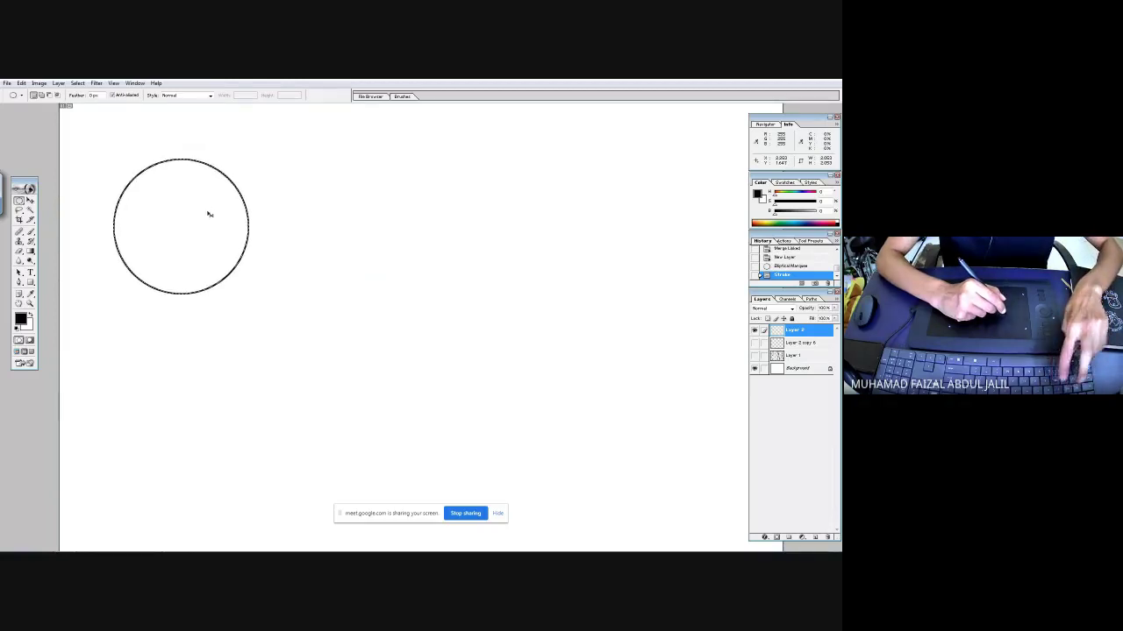
click(78, 83)
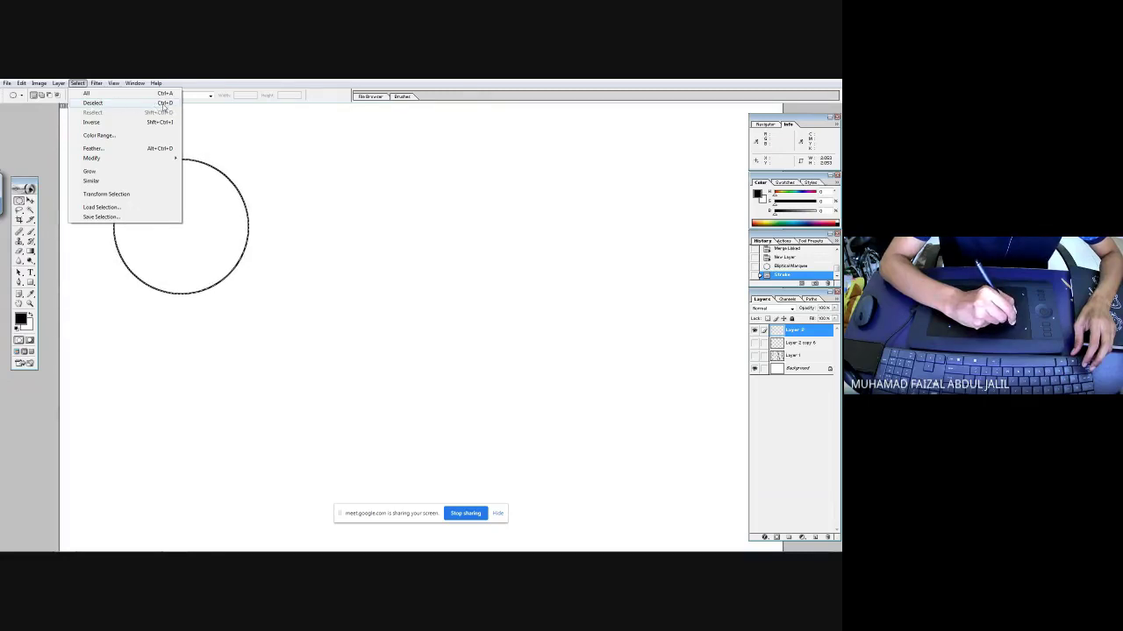
click(118, 104)
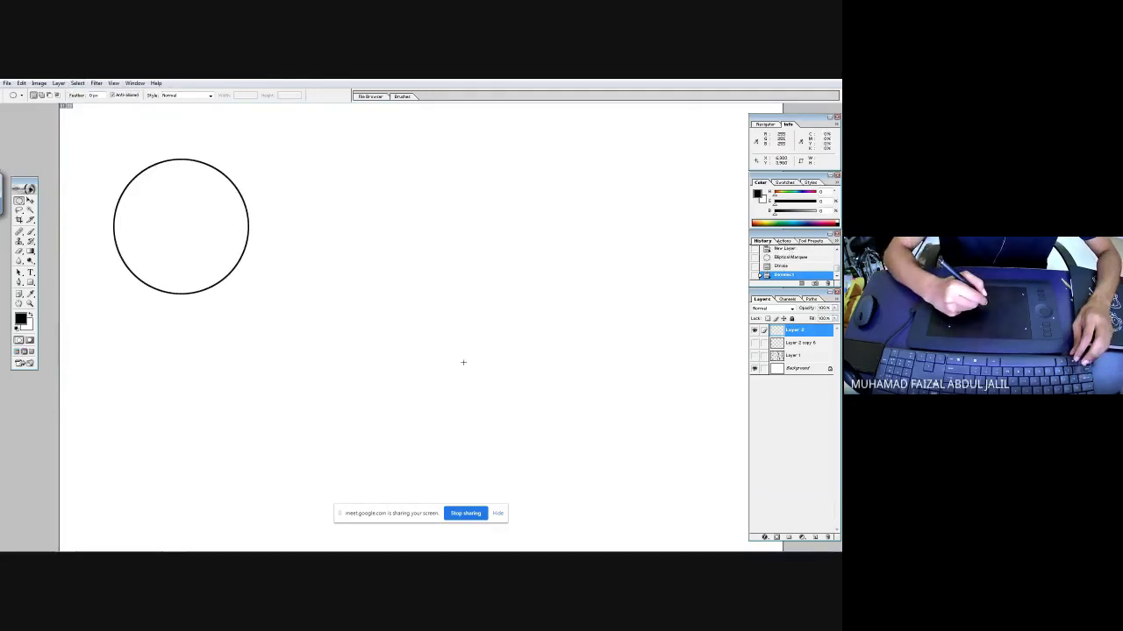
- Check the circle layer's visibility and move the stroked circle slightly up and to the right on the canvas
click(754, 332)
click(755, 332)
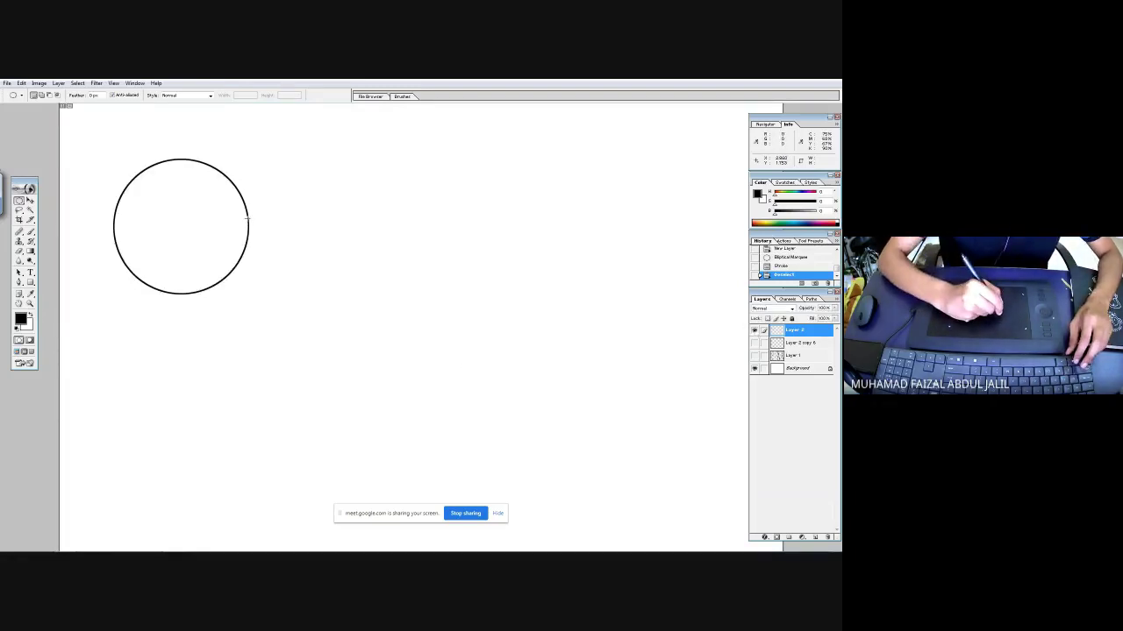
drag(233, 201, 262, 192)
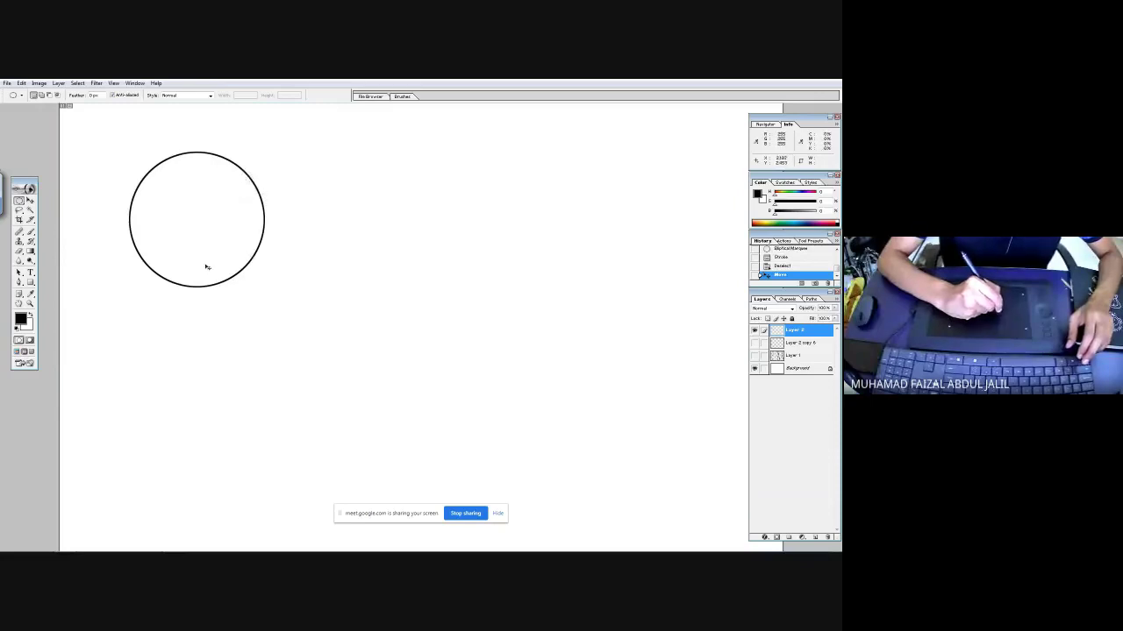
- Try to move the locked Background layer
click(798, 370)
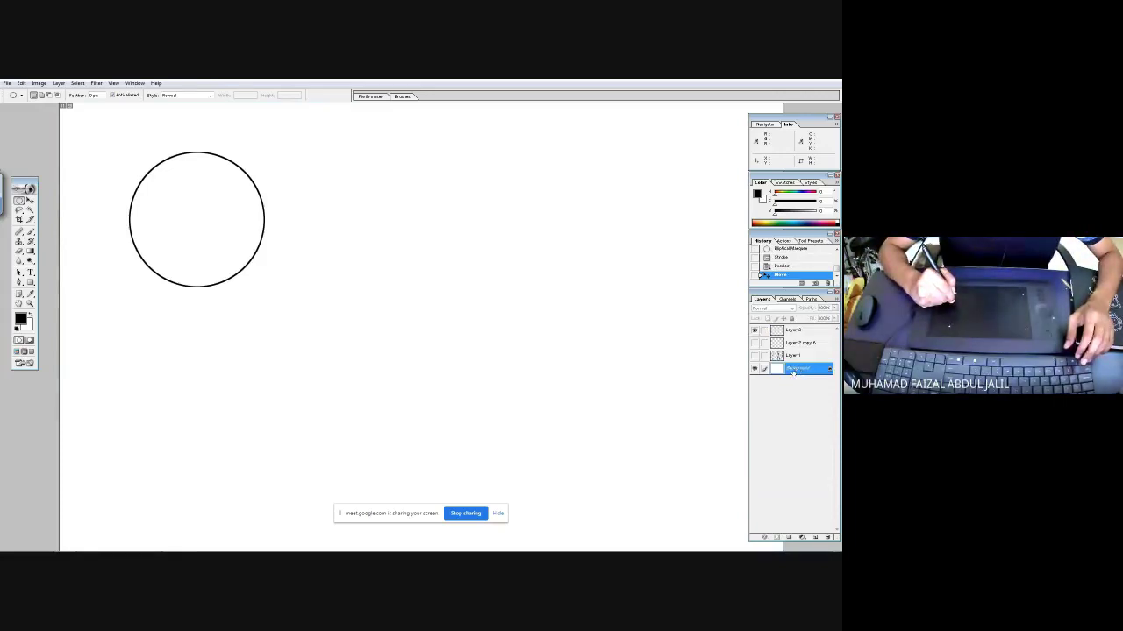
key(ctrl+minus)
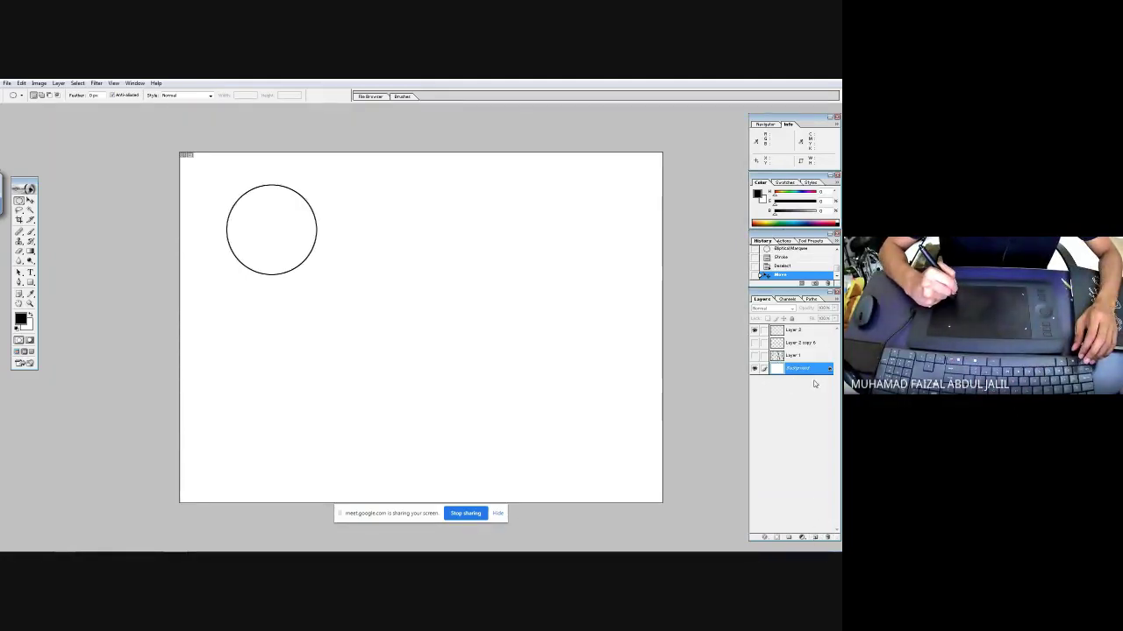
ctrl+click(310, 202)
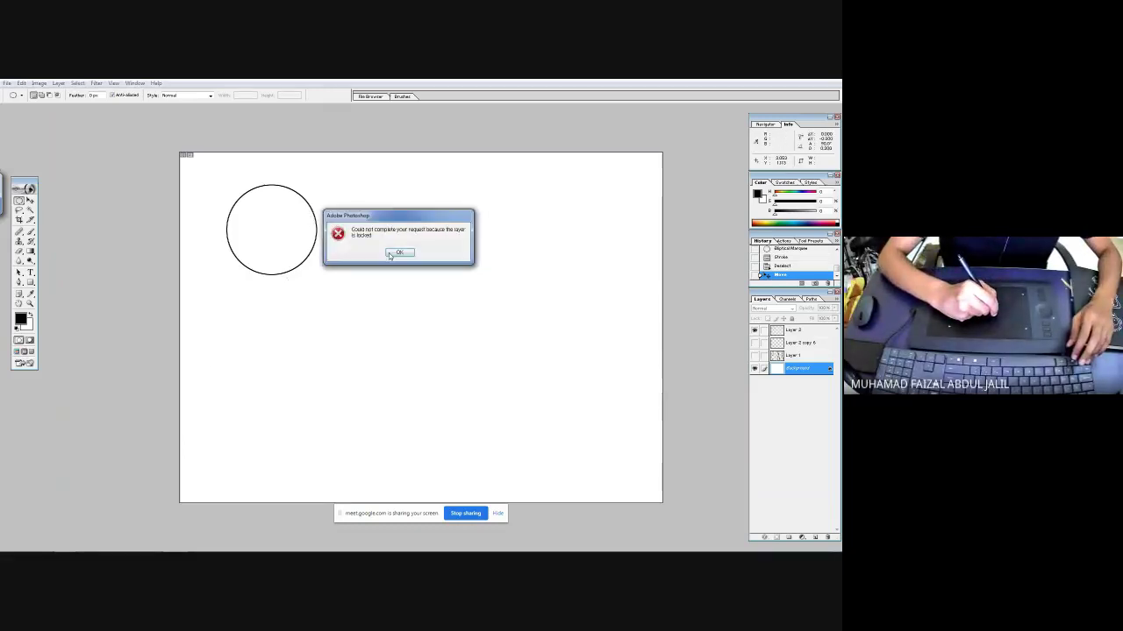
key(Return)
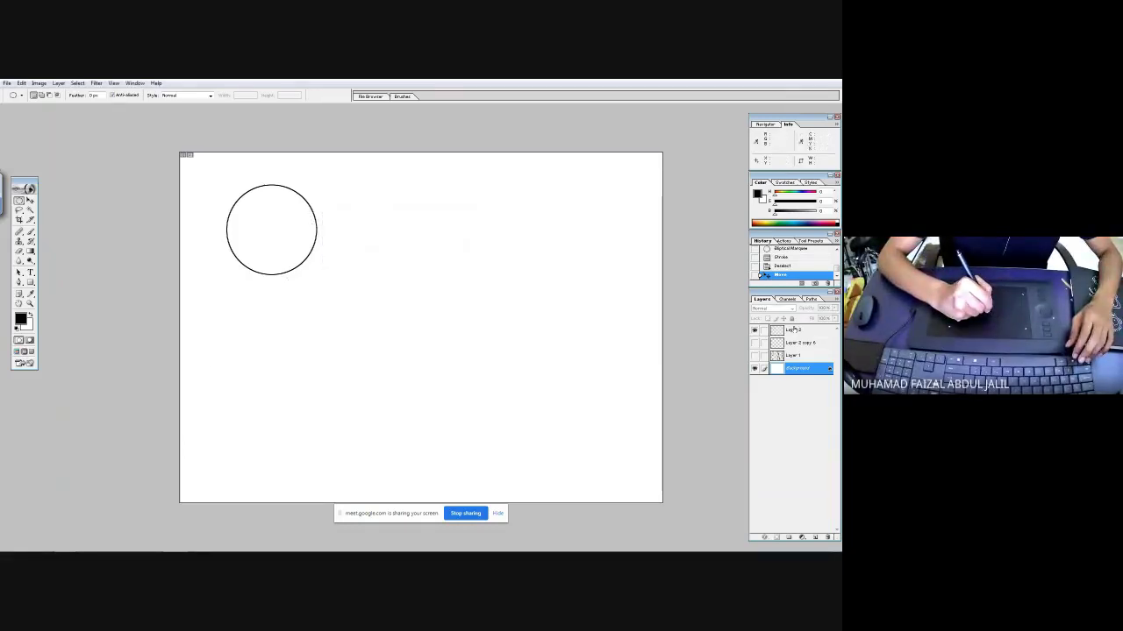
- Duplicate the stroked circle twice downward into an evenly spaced column of three and link the three circle layers
click(794, 328)
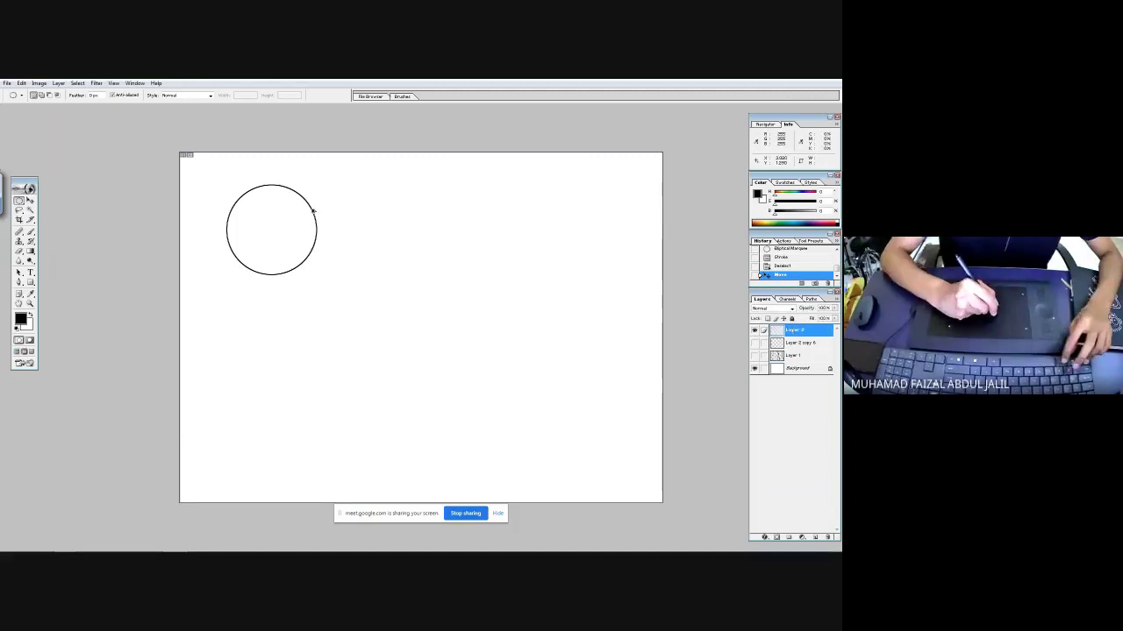
drag(313, 210, 321, 403)
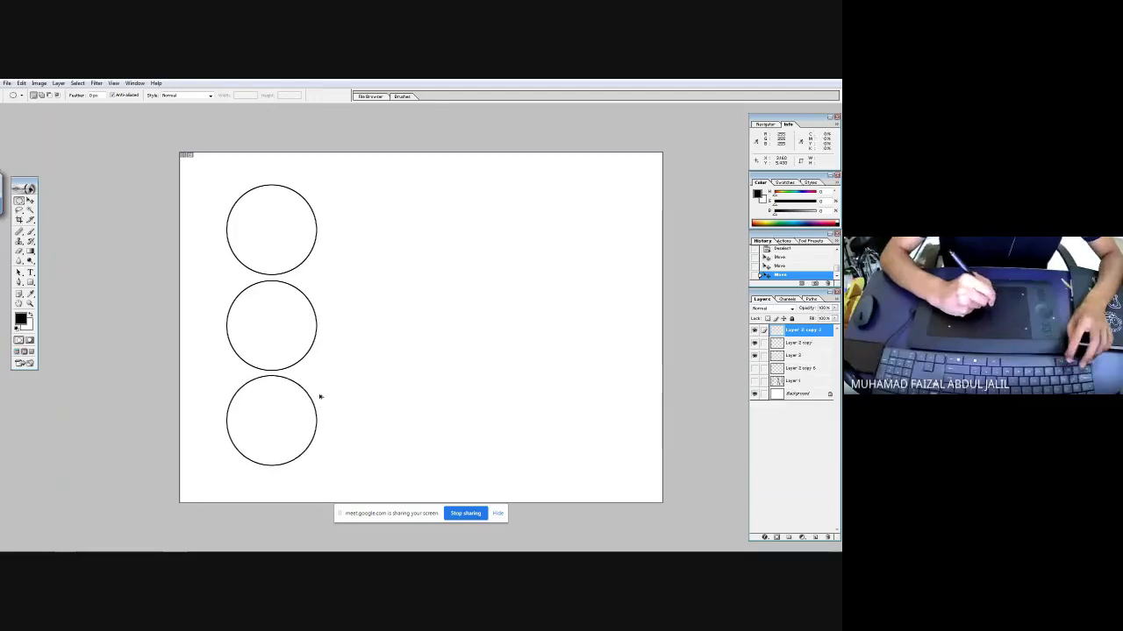
click(764, 354)
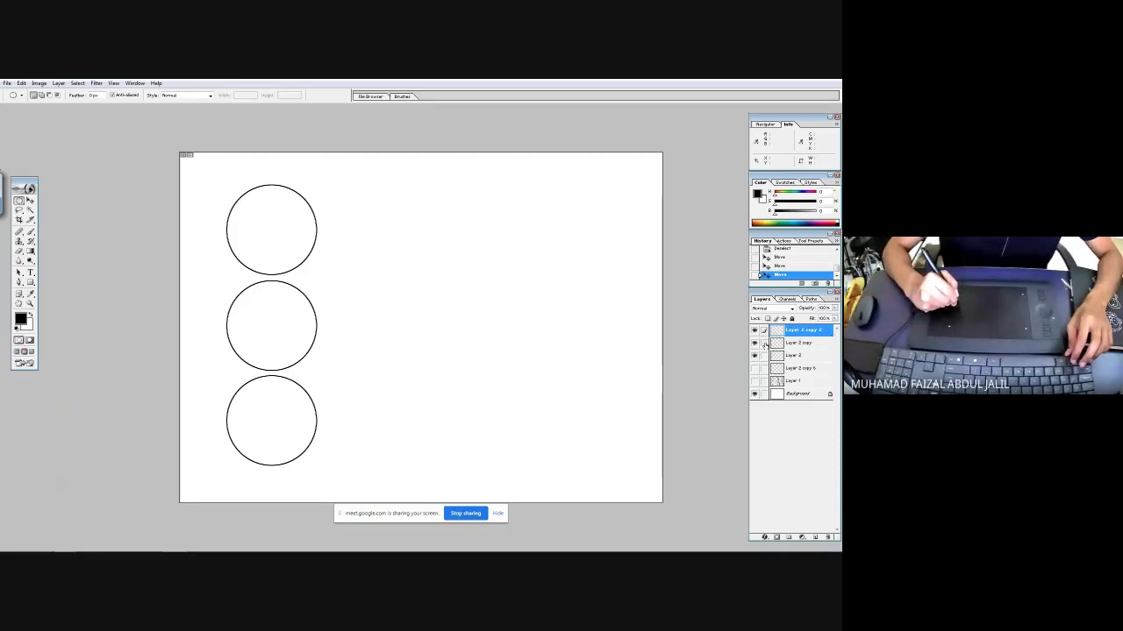
click(764, 344)
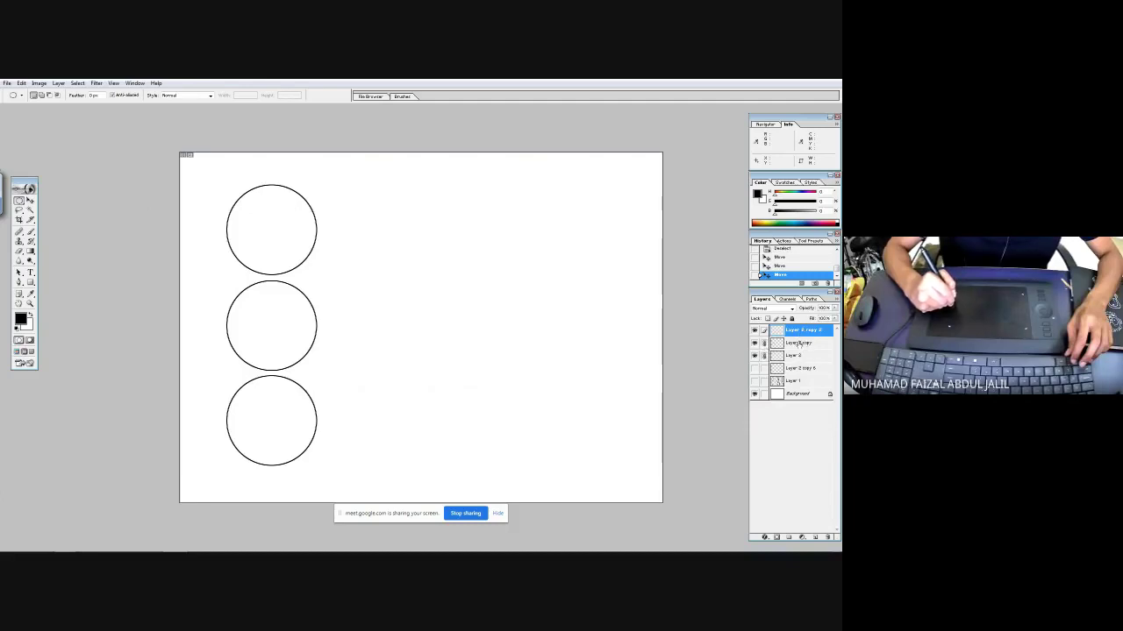
- Scale the three linked circles proportionally to about 87.1% with Free Transform, keeping them near the canvas's upper-left corner
key(ctrl+t)
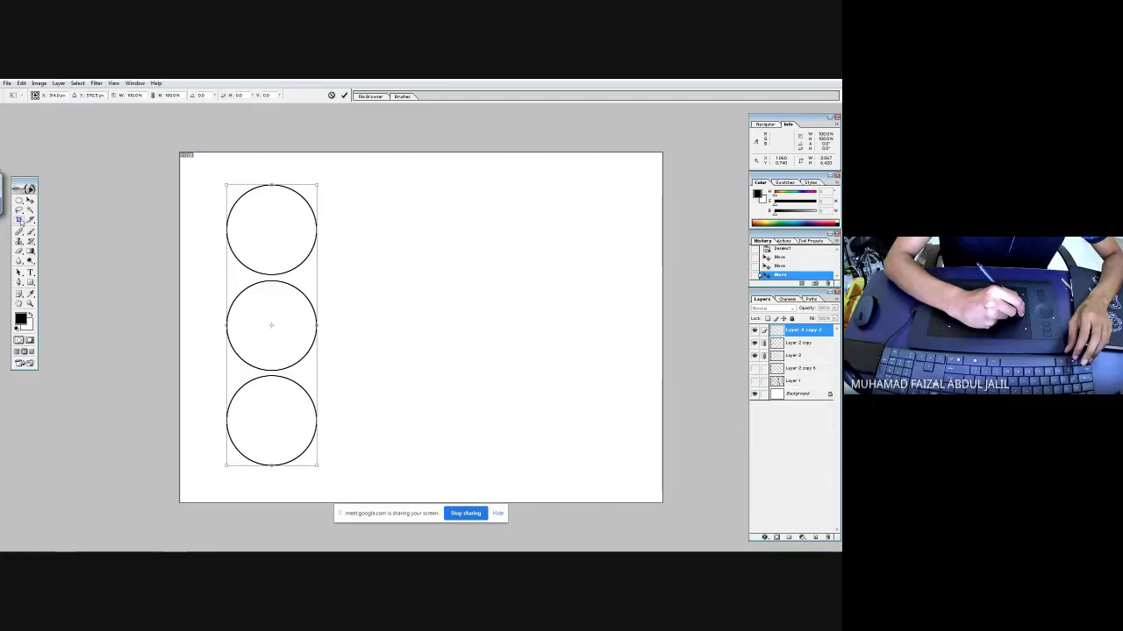
click(21, 84)
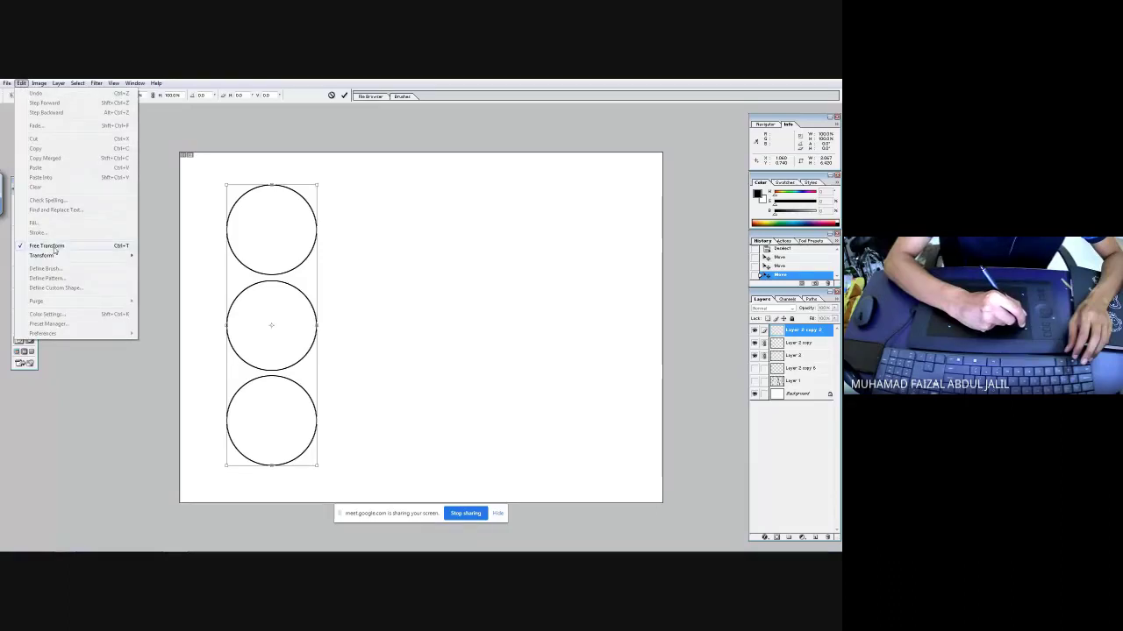
mouse_move(63, 257)
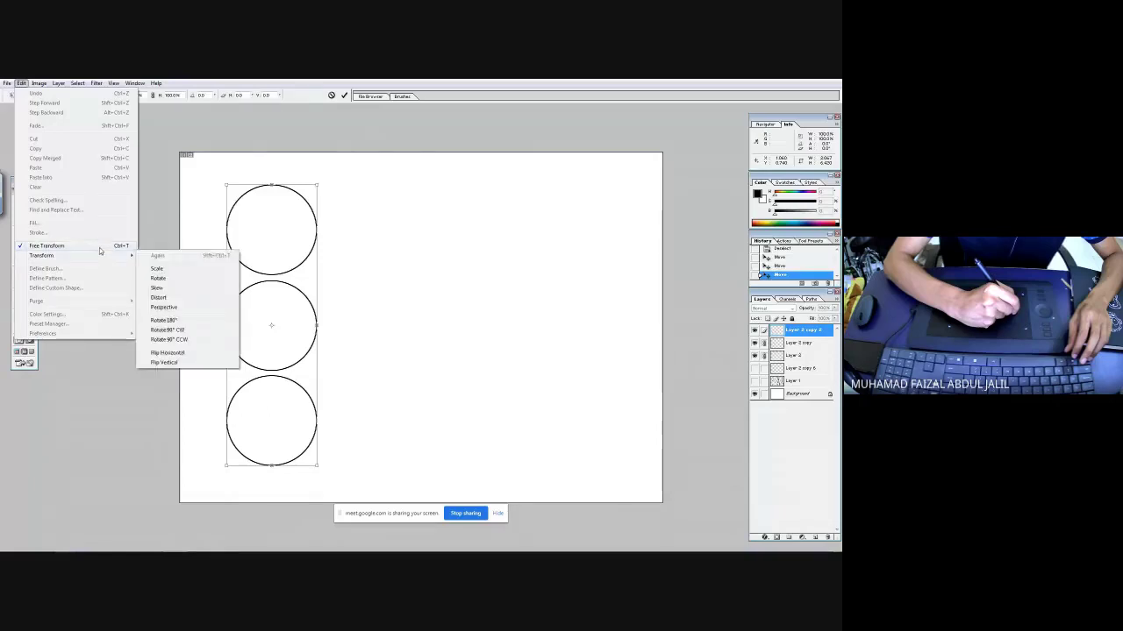
click(514, 88)
drag(318, 181, 293, 188)
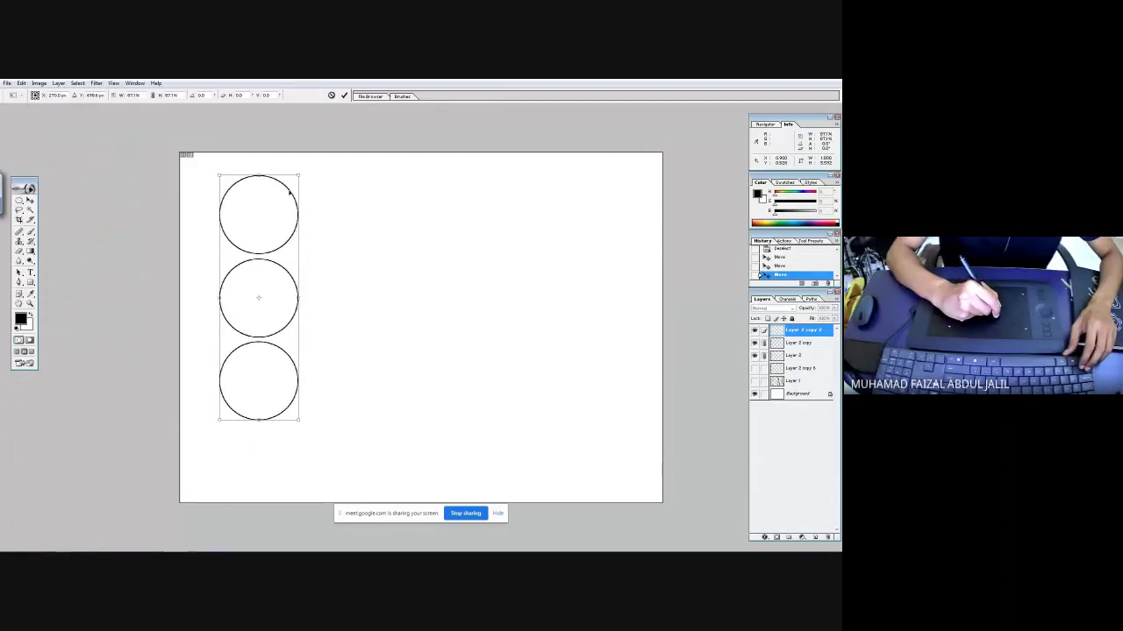
key(Return)
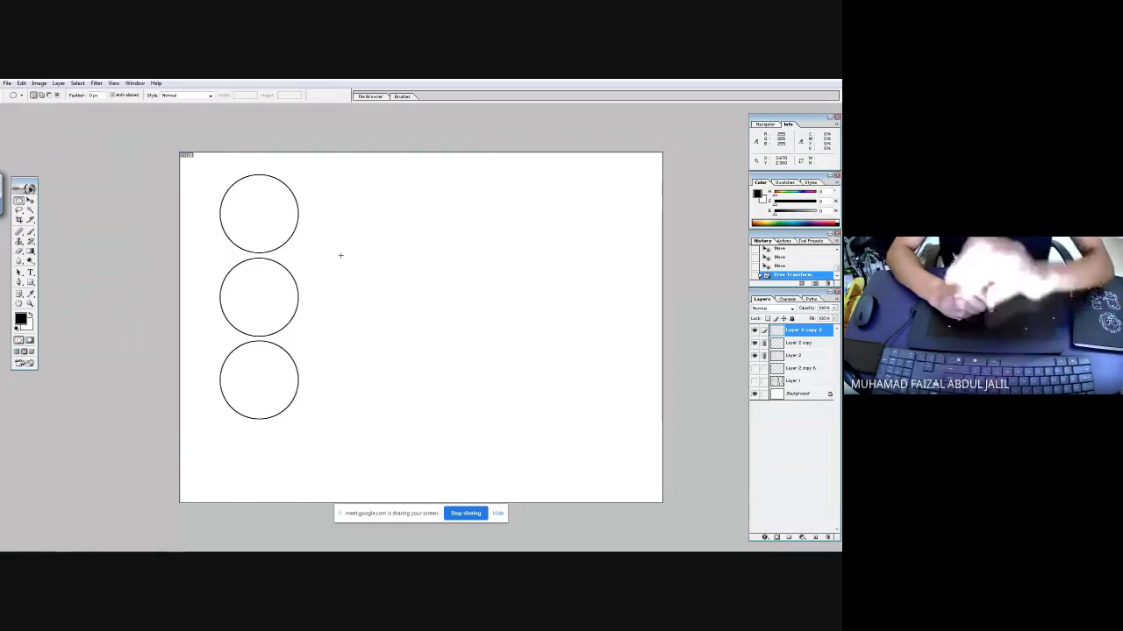
- Unlink the circle layers and duplicate the lowest circle downward as the fourth in the column
key(v)
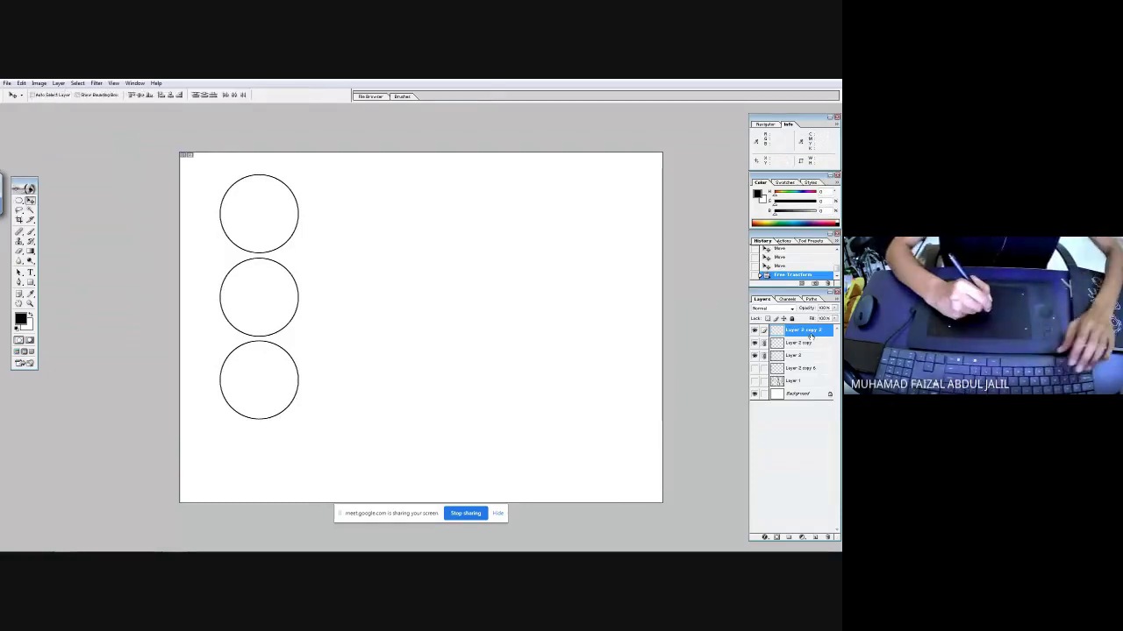
click(764, 343)
click(764, 355)
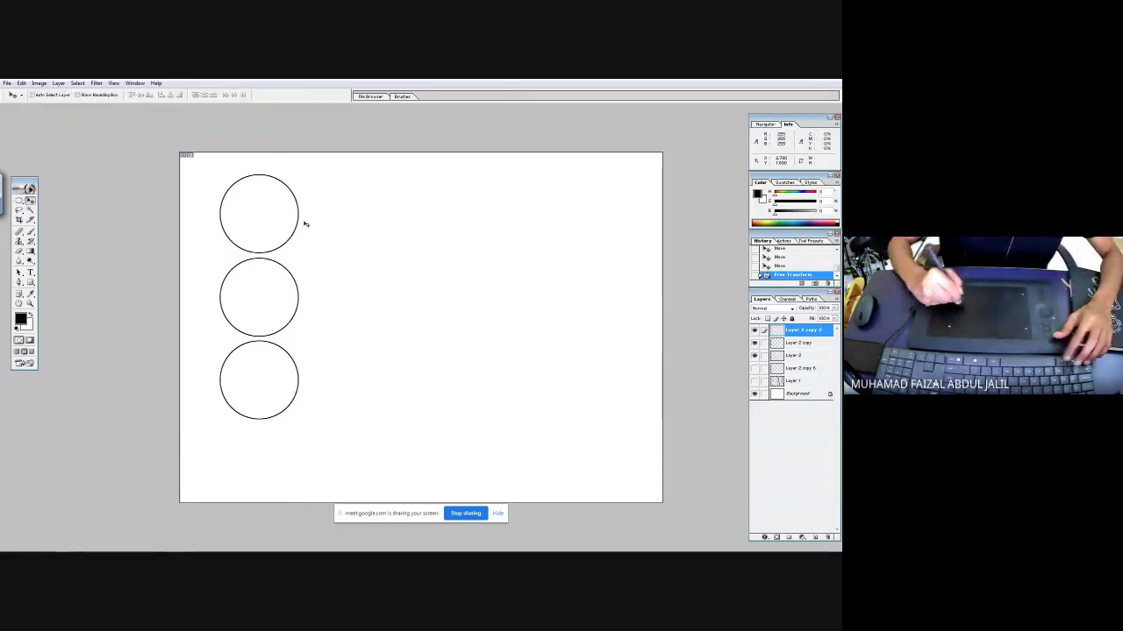
drag(293, 234, 296, 313)
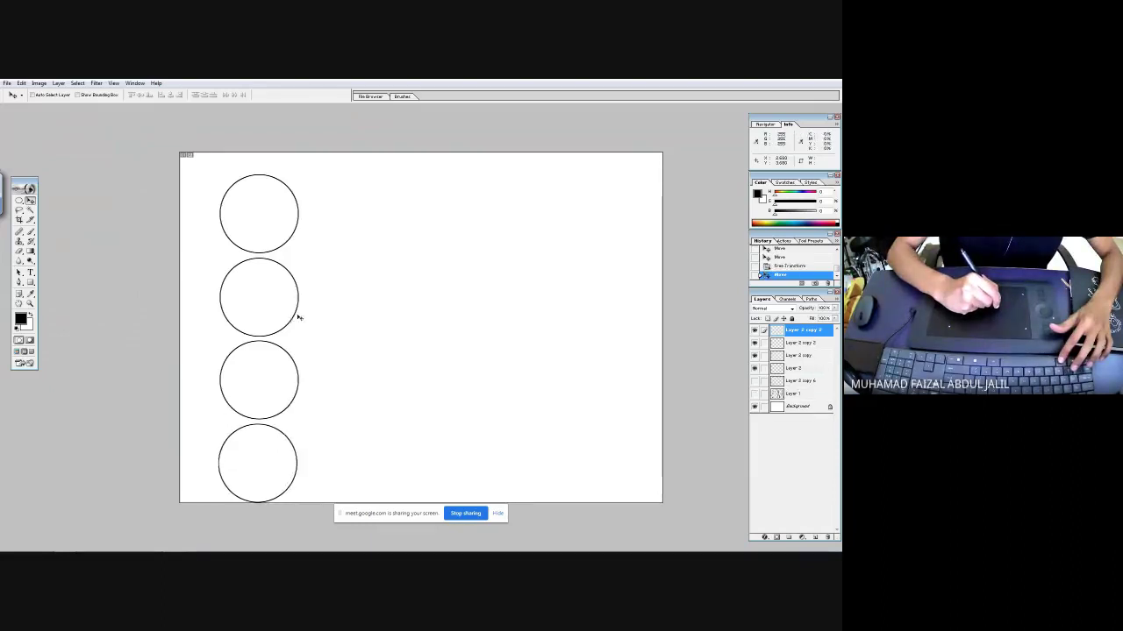
- Link the four circle layers and move the column slightly up to fit within the canvas
click(763, 342)
click(763, 356)
click(763, 368)
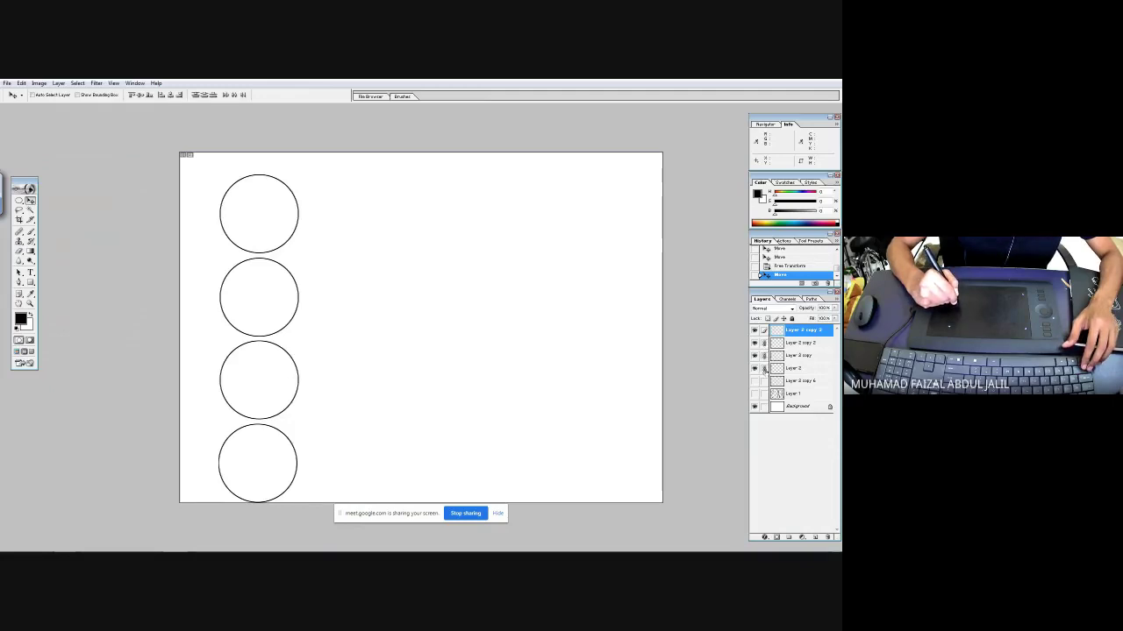
click(809, 372)
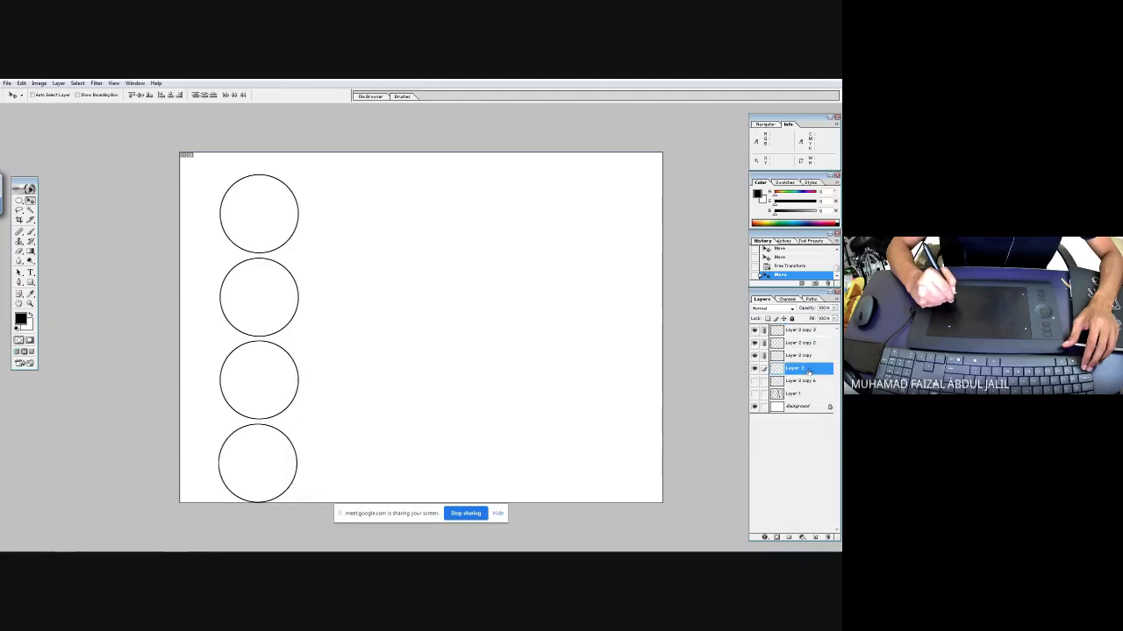
click(807, 335)
click(807, 368)
click(805, 335)
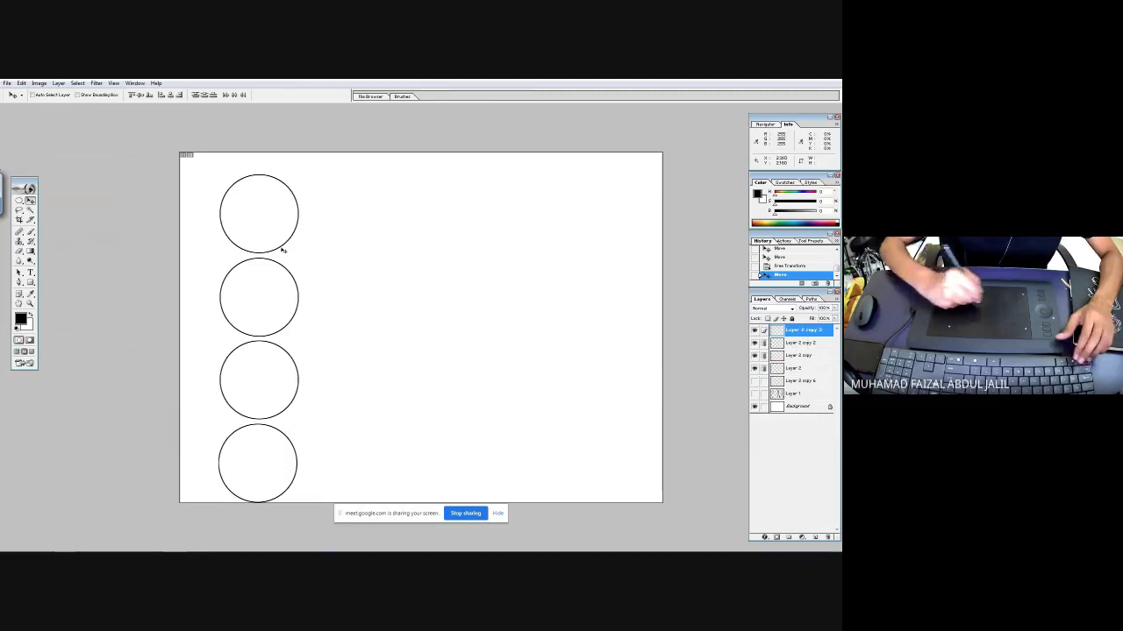
drag(286, 244, 287, 234)
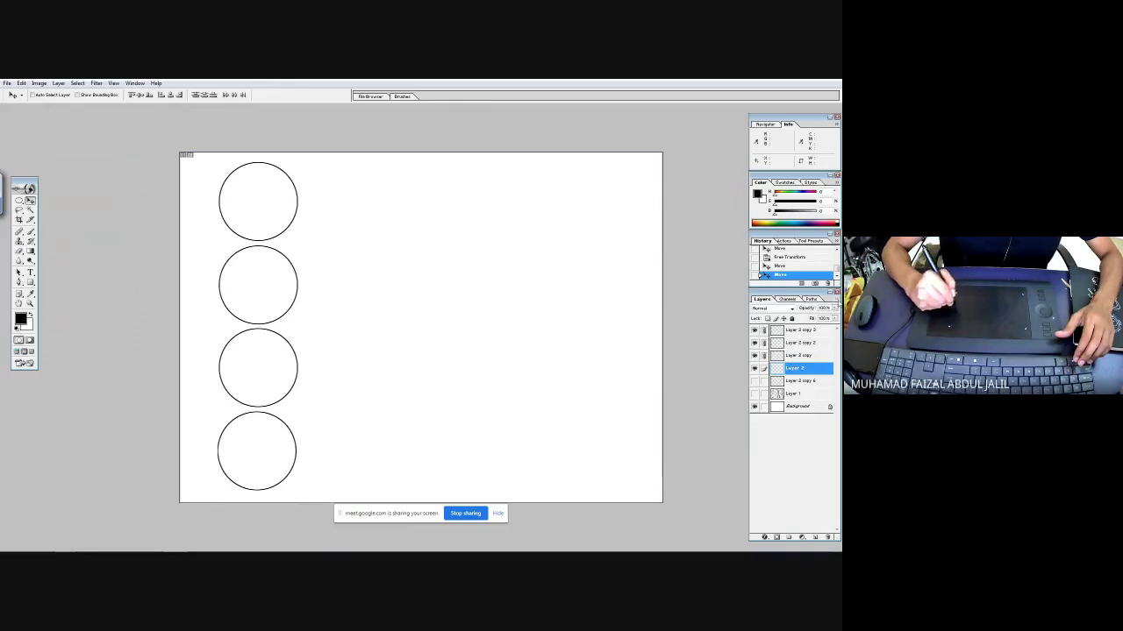
- Merge the four linked circle layers into one and check the merged column by toggling its visibility
click(836, 299)
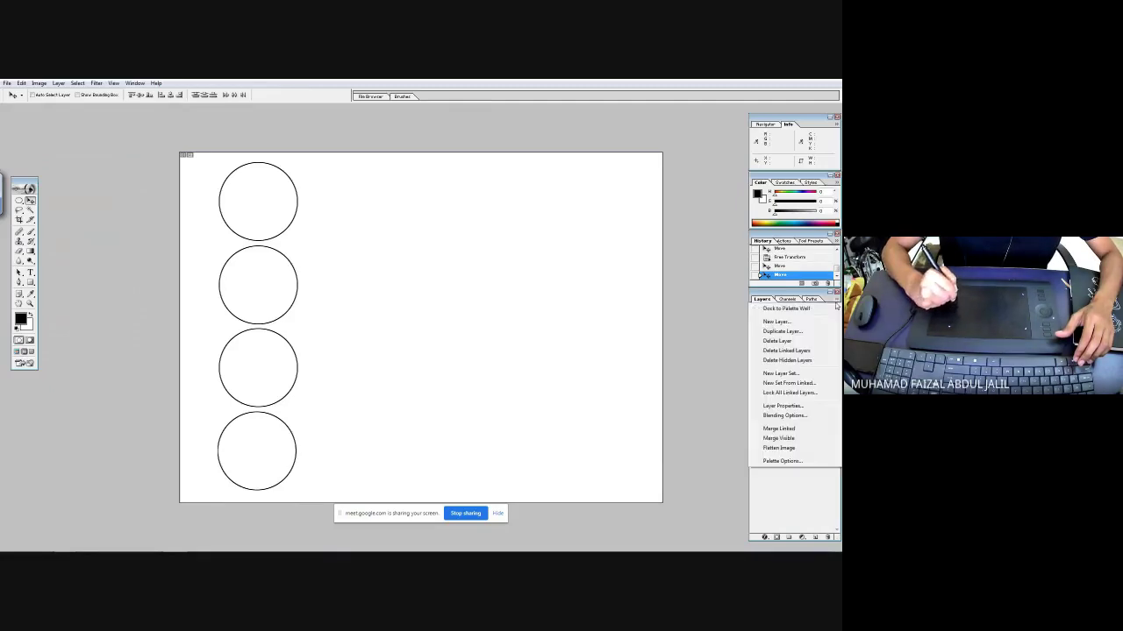
click(785, 429)
click(755, 330)
click(755, 331)
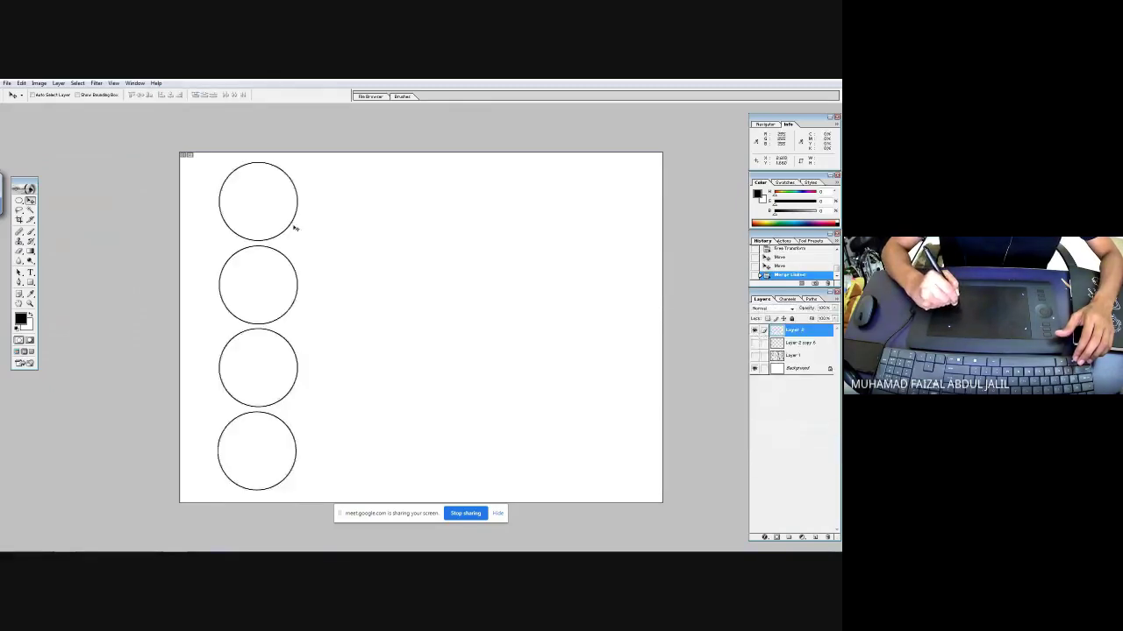
- Duplicate the circle column to the right as a second column and remove the accidental Background copies
drag(289, 228, 345, 239)
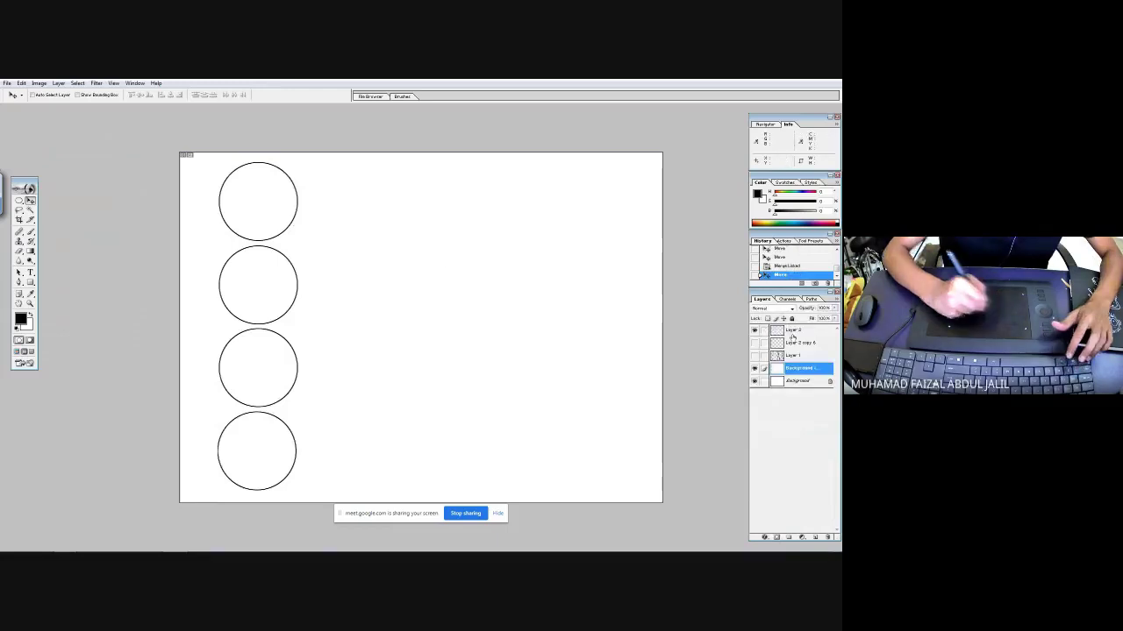
key(ctrl+z)
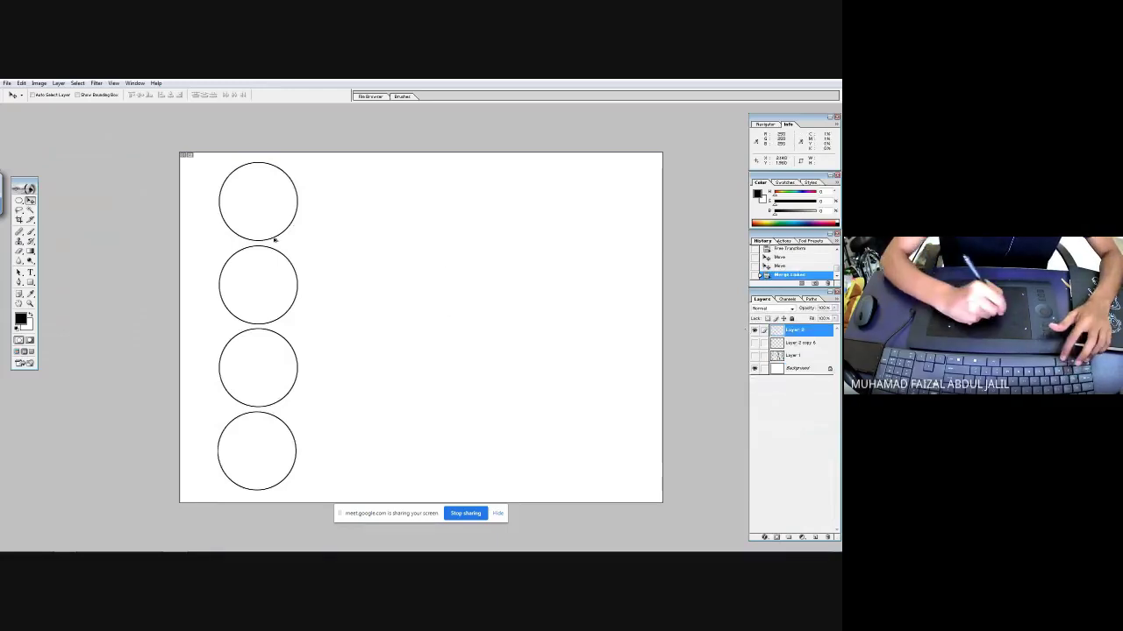
drag(275, 239, 413, 243)
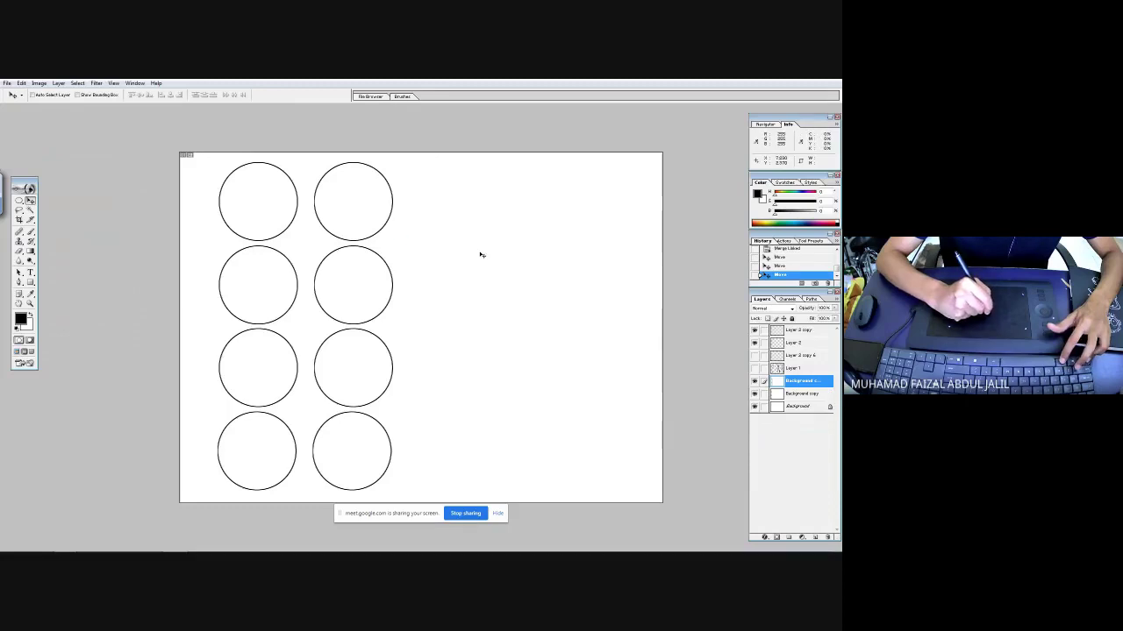
drag(818, 384, 827, 537)
click(811, 334)
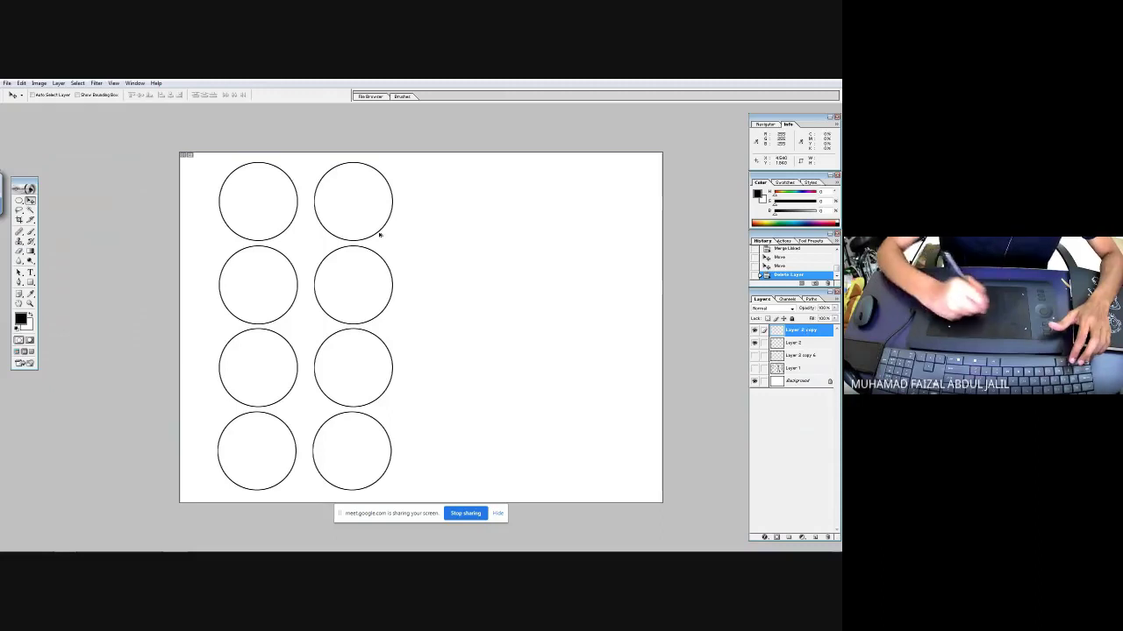
- Duplicate the circle column twice more to the right for four columns, undoing the accidental Background copy
drag(376, 231, 492, 235)
alt+click(492, 235)
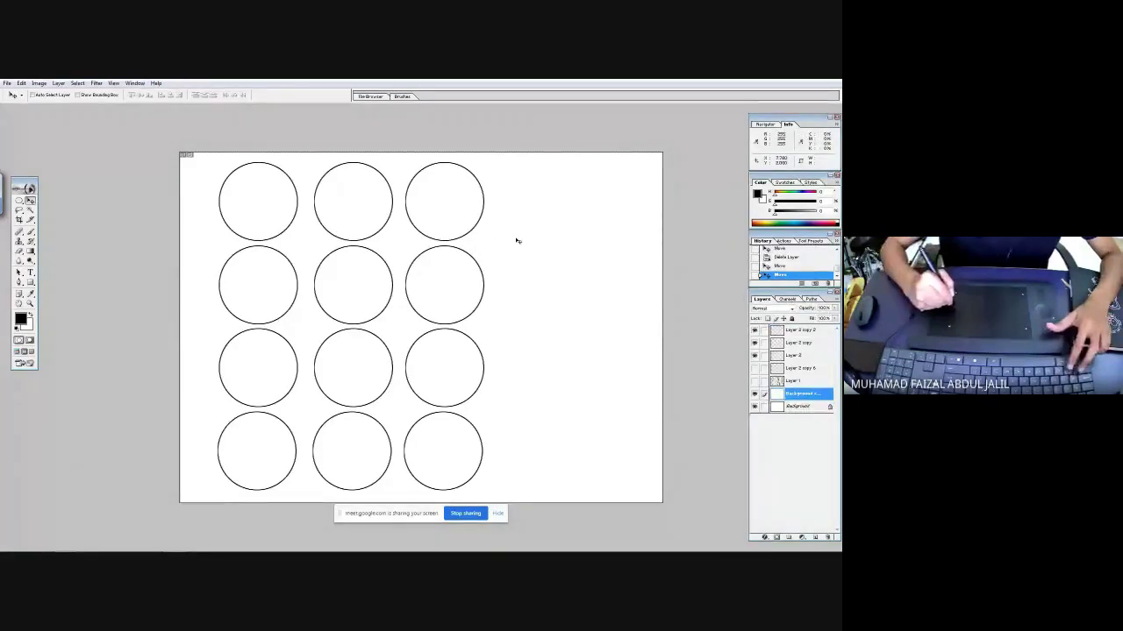
key(ctrl+z)
click(809, 330)
drag(477, 223, 571, 231)
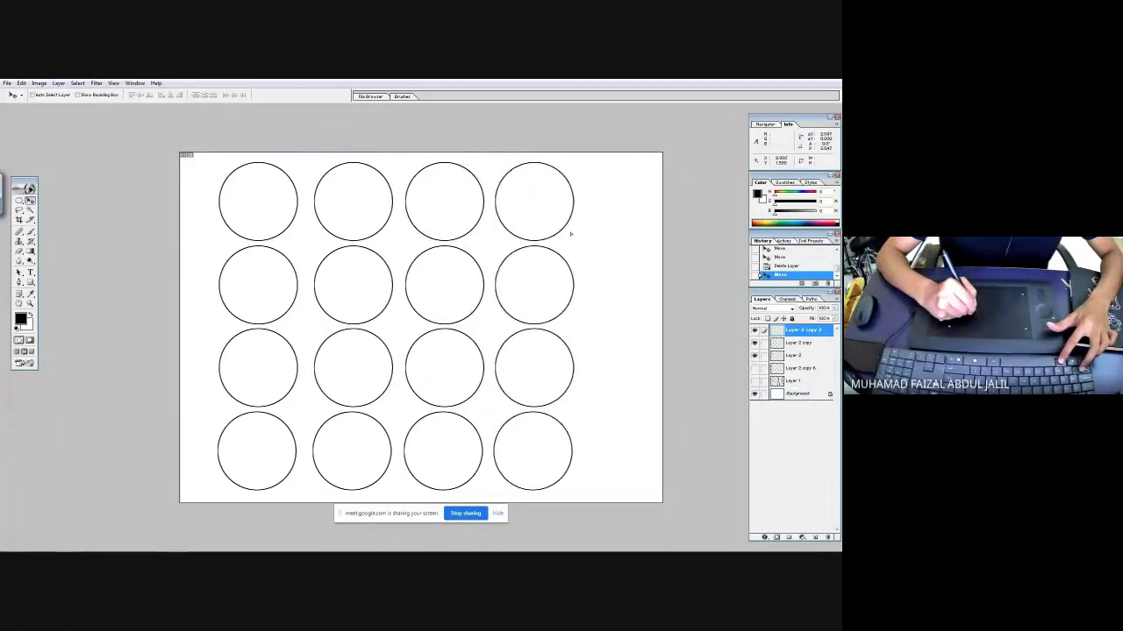
- Link the four column layers, centre the circle grid horizontally on the canvas and merge the linked layers into one
drag(764, 358, 764, 369)
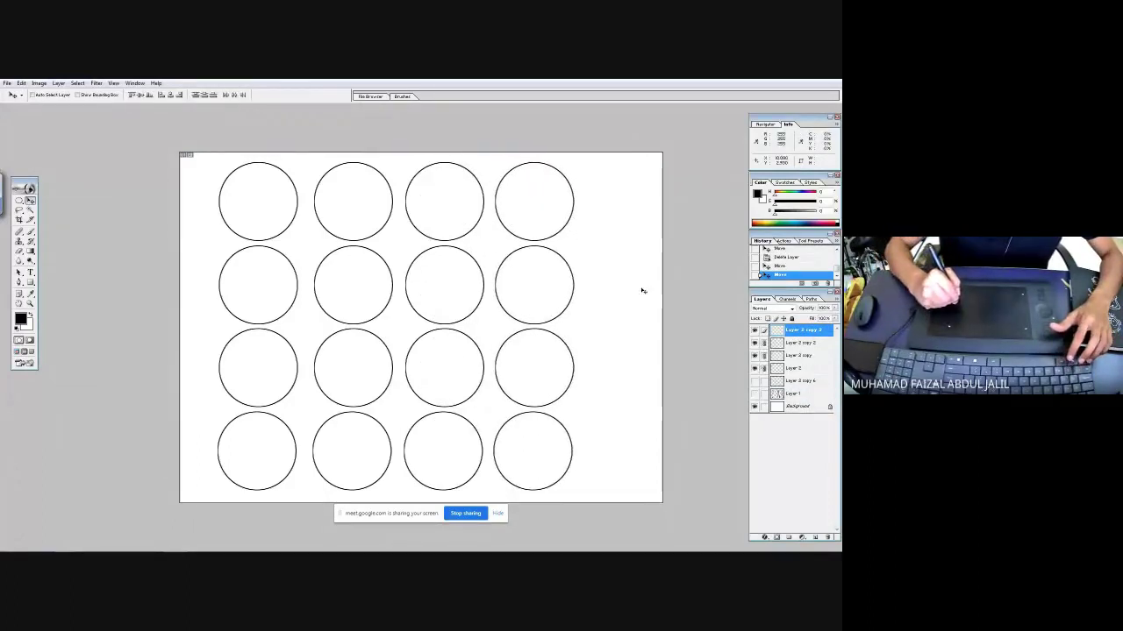
drag(543, 242, 570, 243)
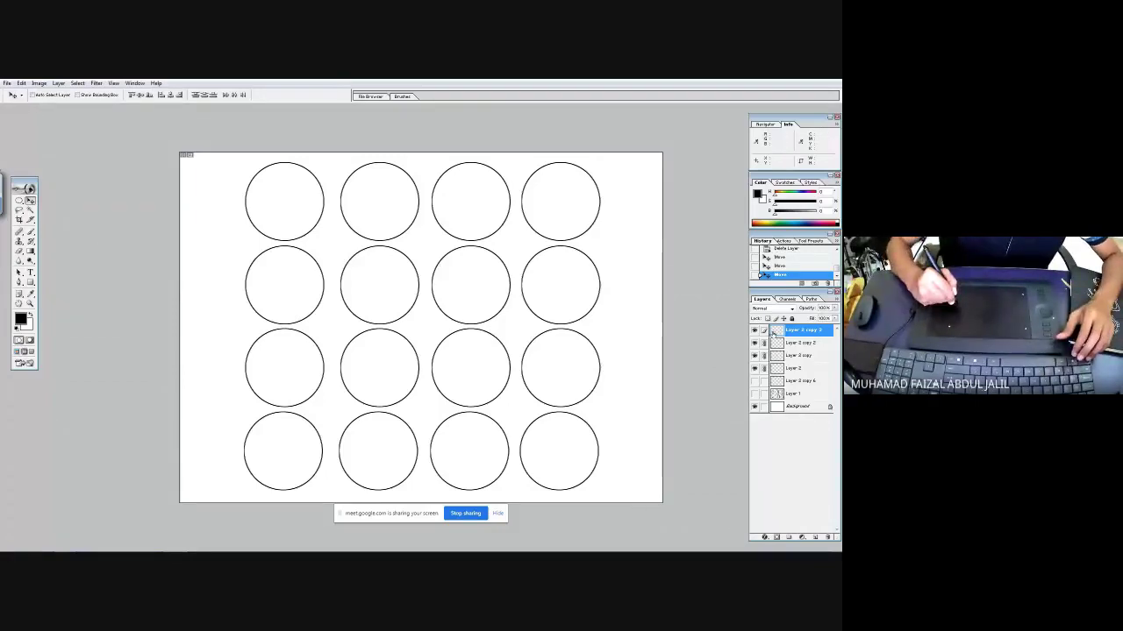
click(837, 299)
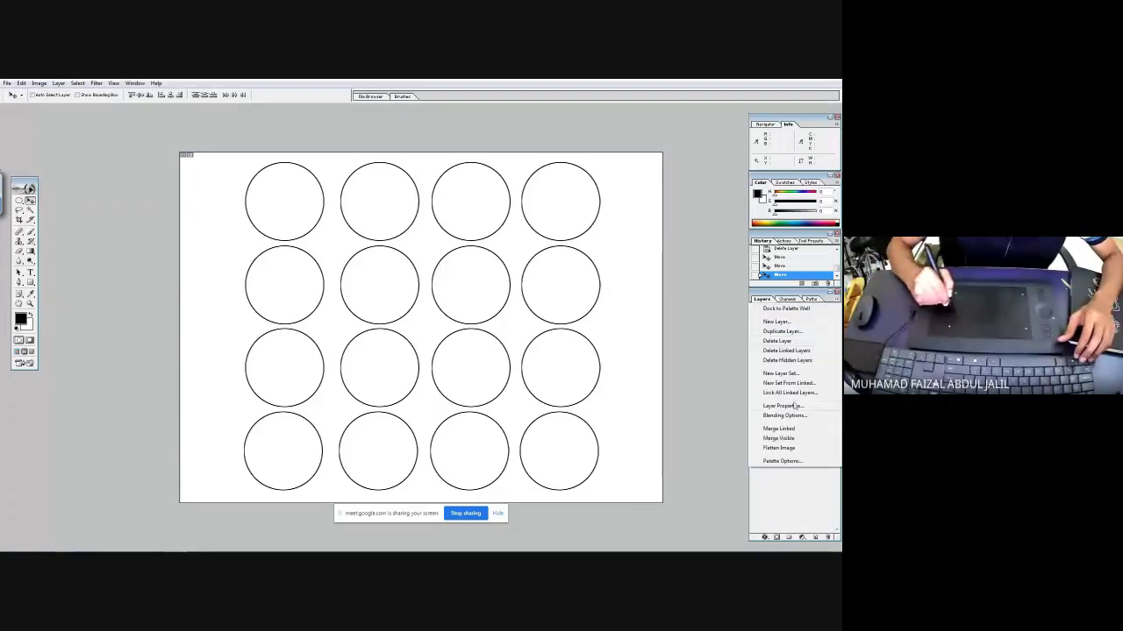
click(791, 435)
- Hide the stroked circle grid and show the freehand circle grid, inspecting its upper-left circles up close
click(755, 331)
click(754, 343)
click(754, 343)
click(754, 343)
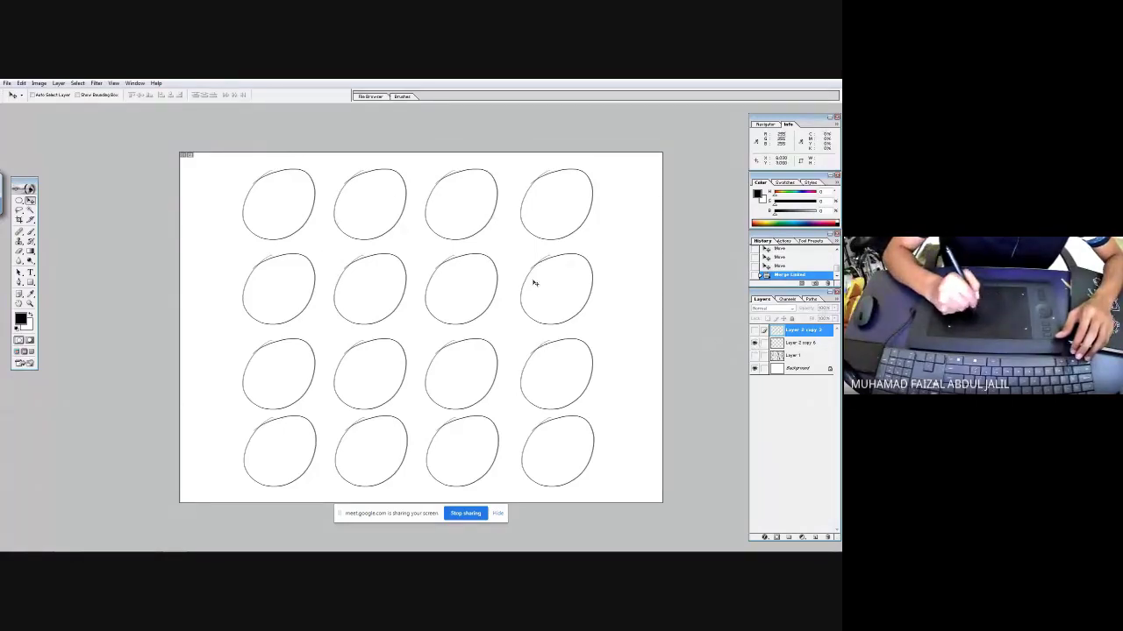
drag(223, 155, 343, 258)
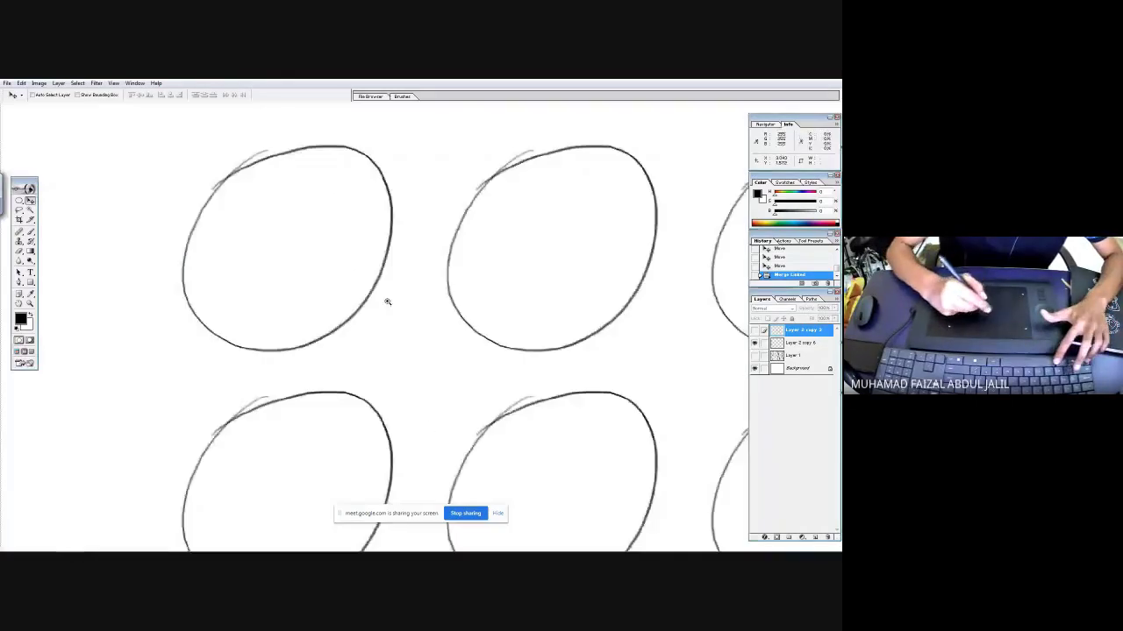
- Select the freehand circle grid's layer and save the document in Photoshop format in the w2 folder as WG1P2
click(799, 342)
key(ctrl+shift+s)
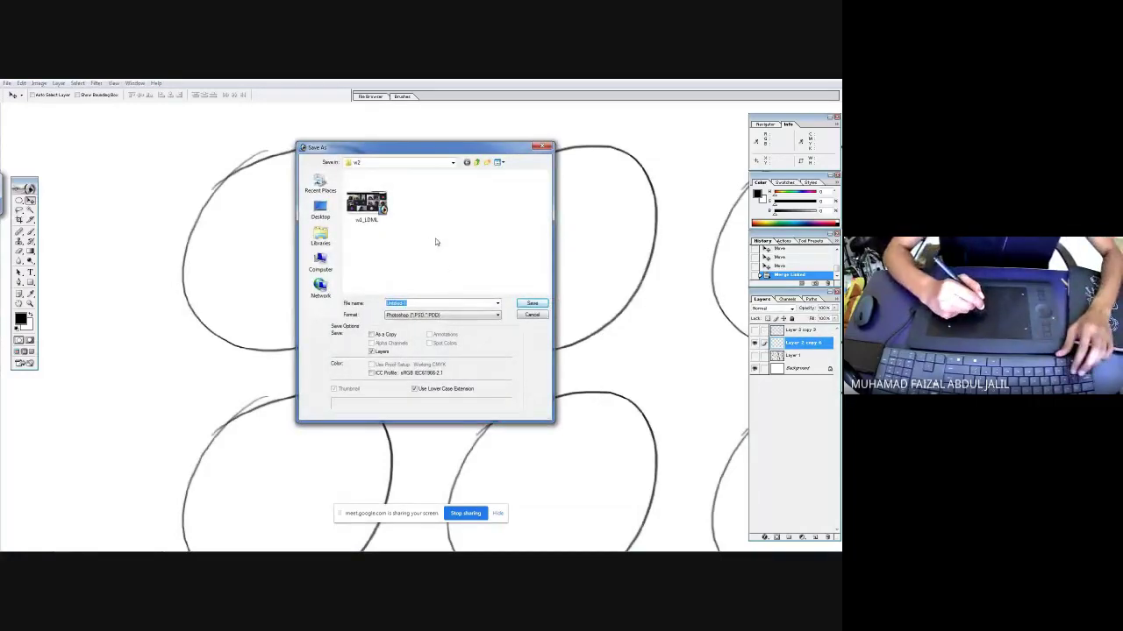
text(w)
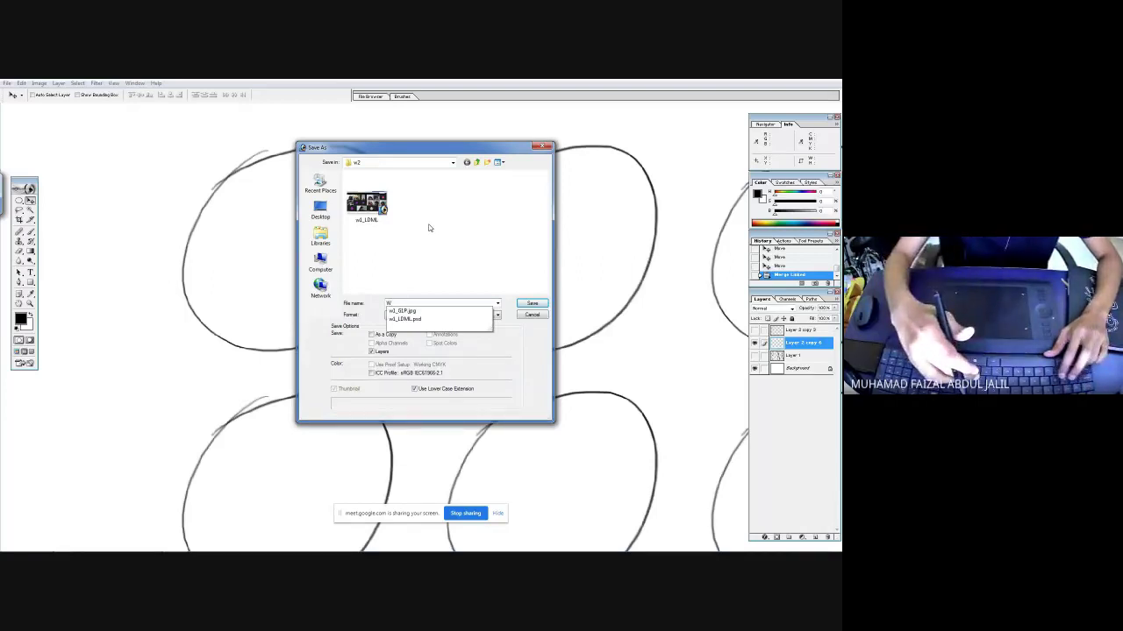
text(G1P2)
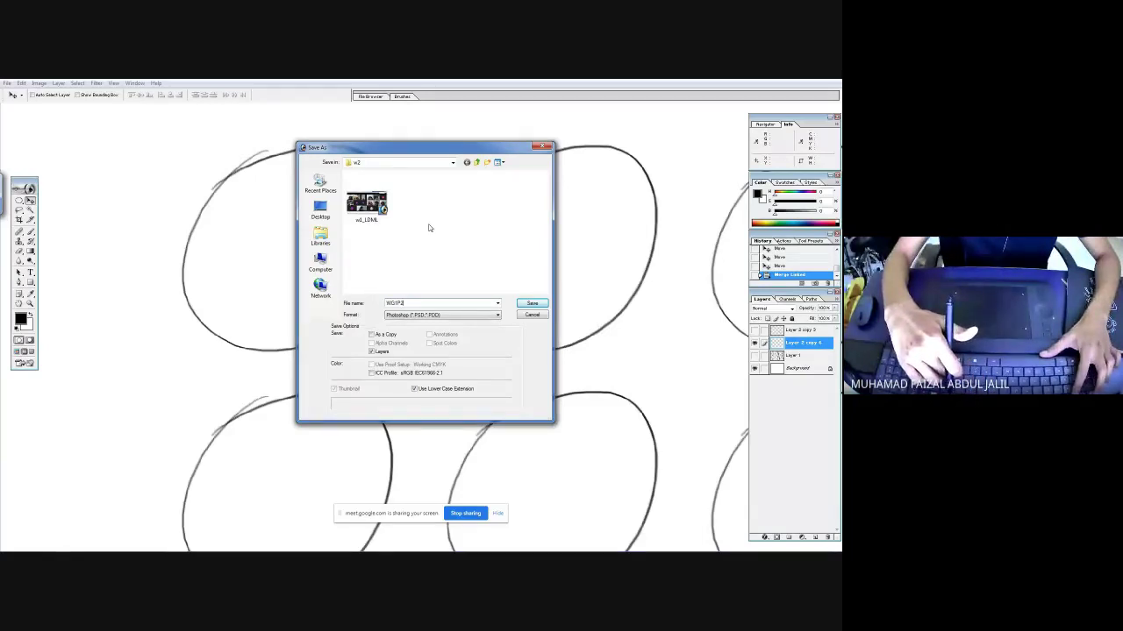
key(Return)
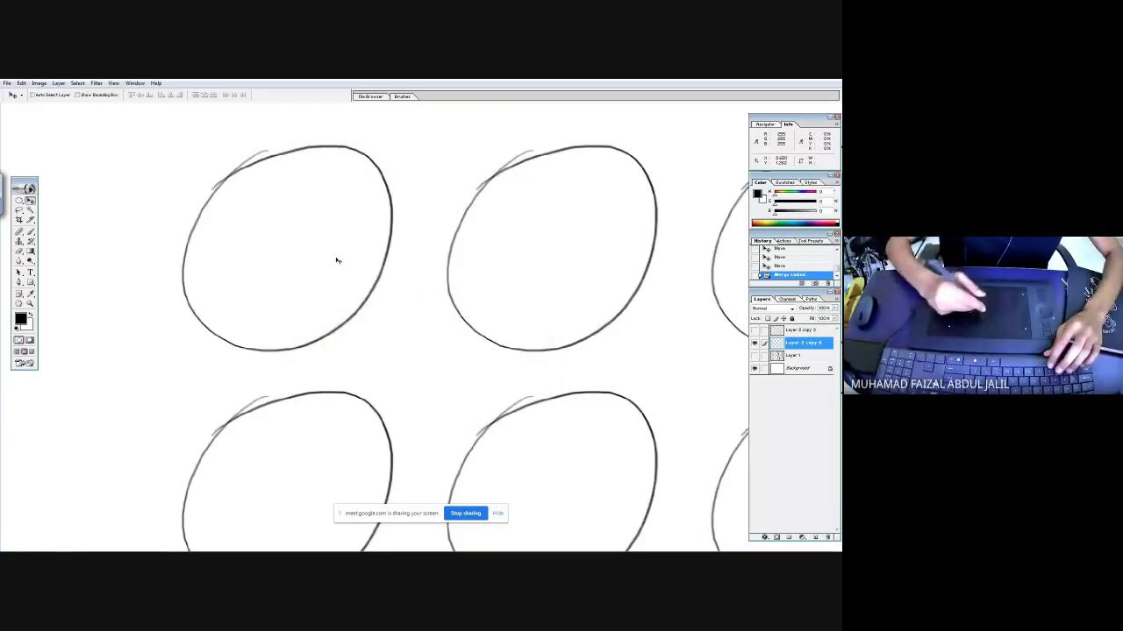
- Activate the Brush tool and bring more of the freehand circle grid into view
key(b)
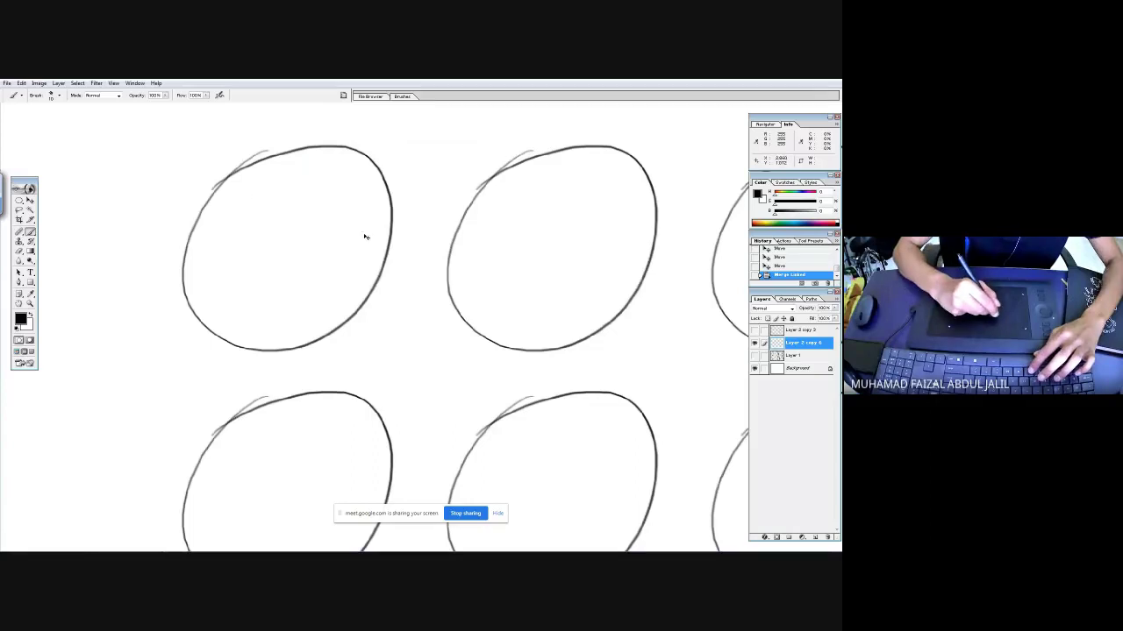
key(ctrl+minus)
key(ctrl+minus)
drag(268, 198, 386, 374)
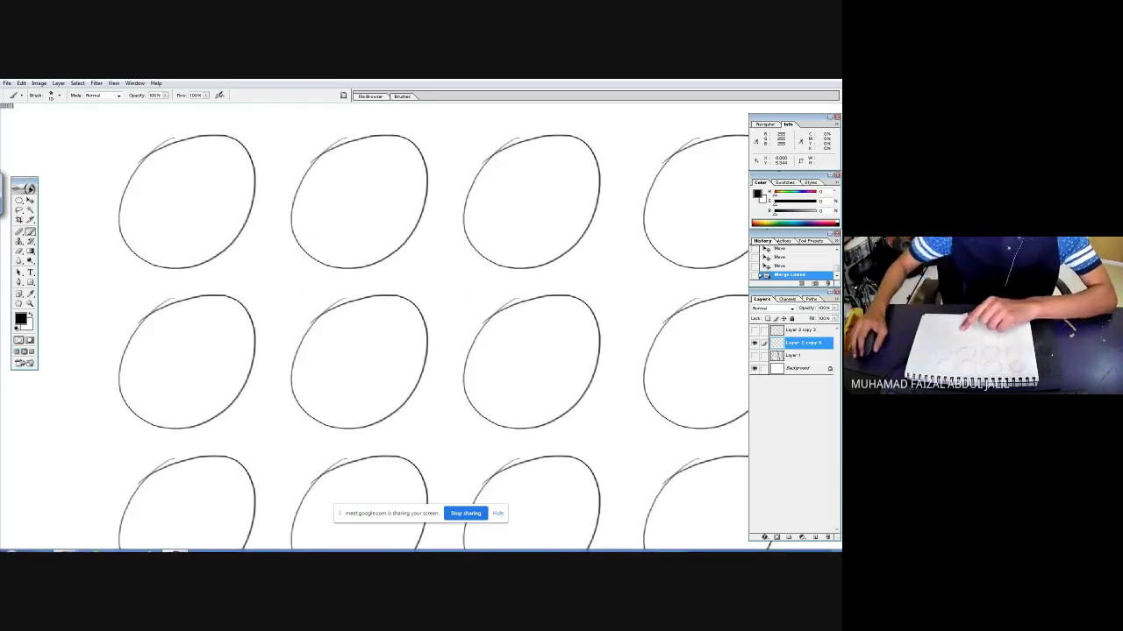
- Switch to the Google Meet call window in Chrome and look over the participants
mouse_move(64, 544)
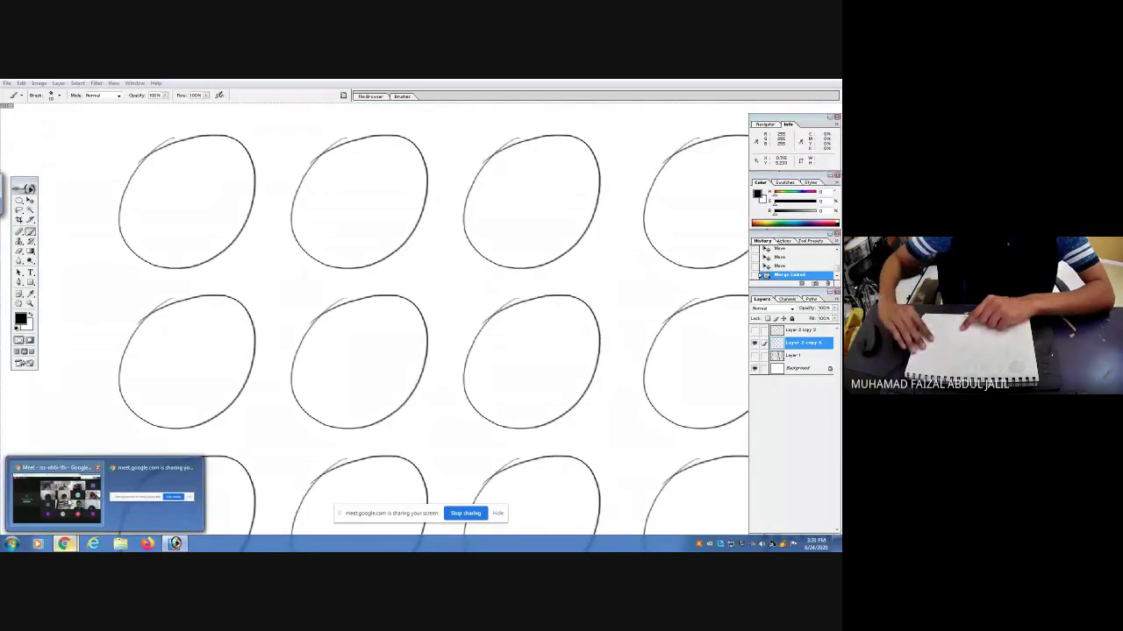
click(69, 503)
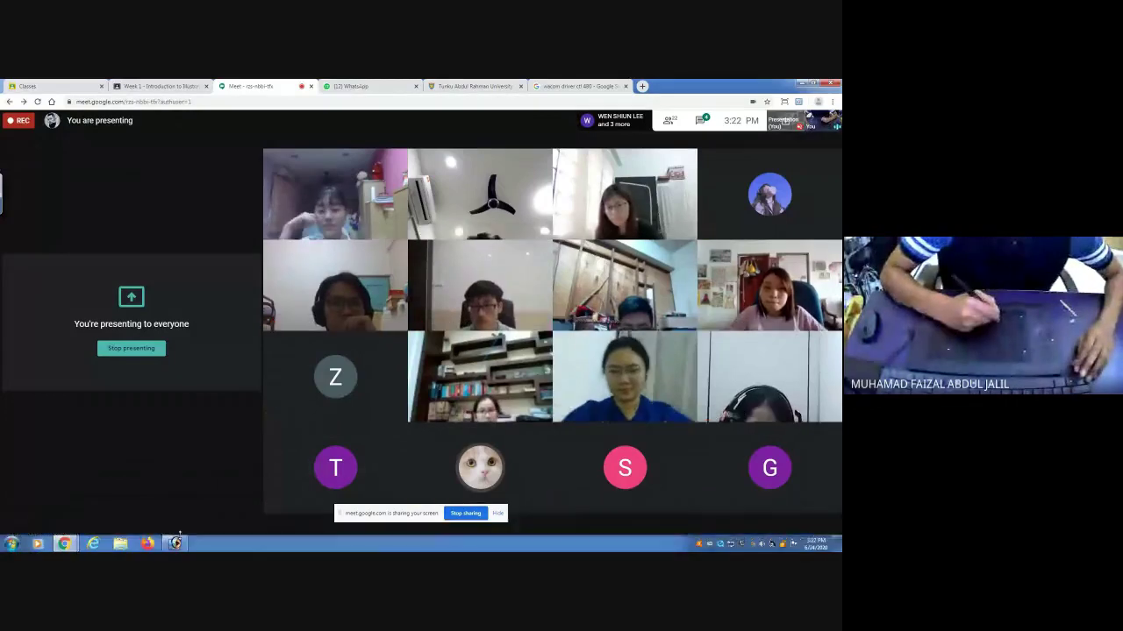
mouse_move(221, 529)
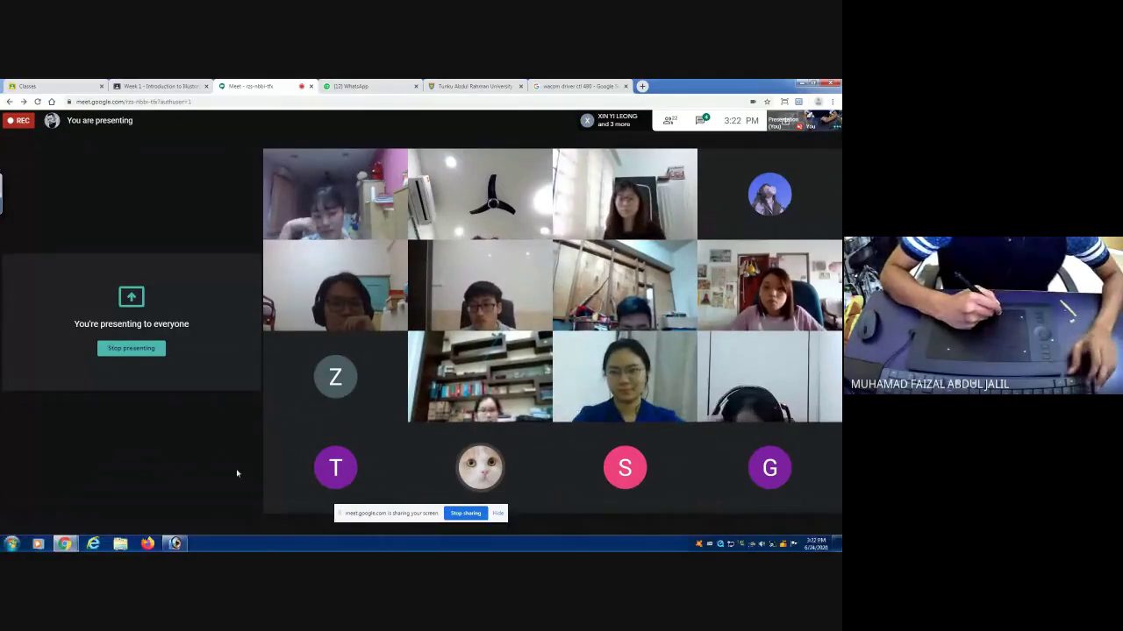
mouse_move(235, 471)
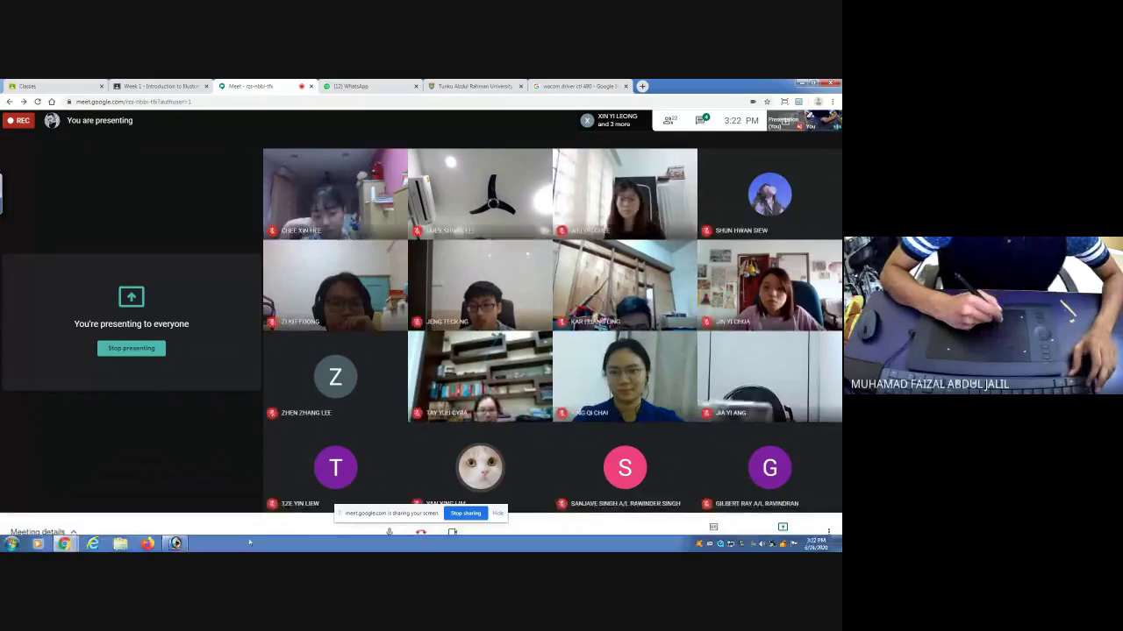
- Return to Photoshop, browse the brush presets and choose the Oil Medium Wet Flow brush
click(176, 543)
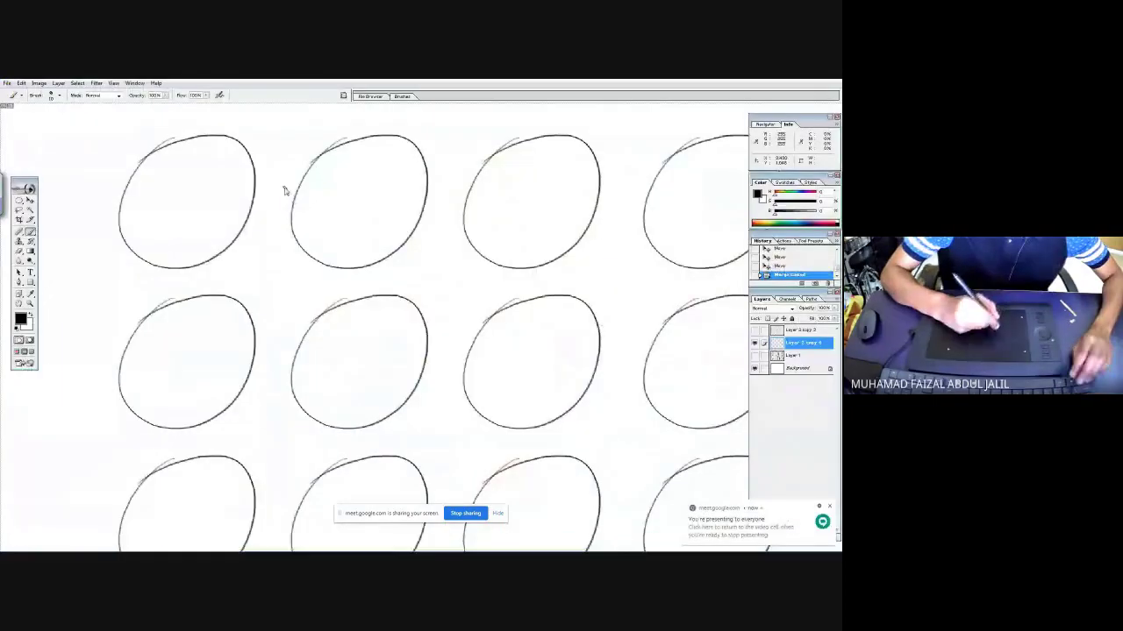
key(ctrl+minus)
key(ctrl+minus)
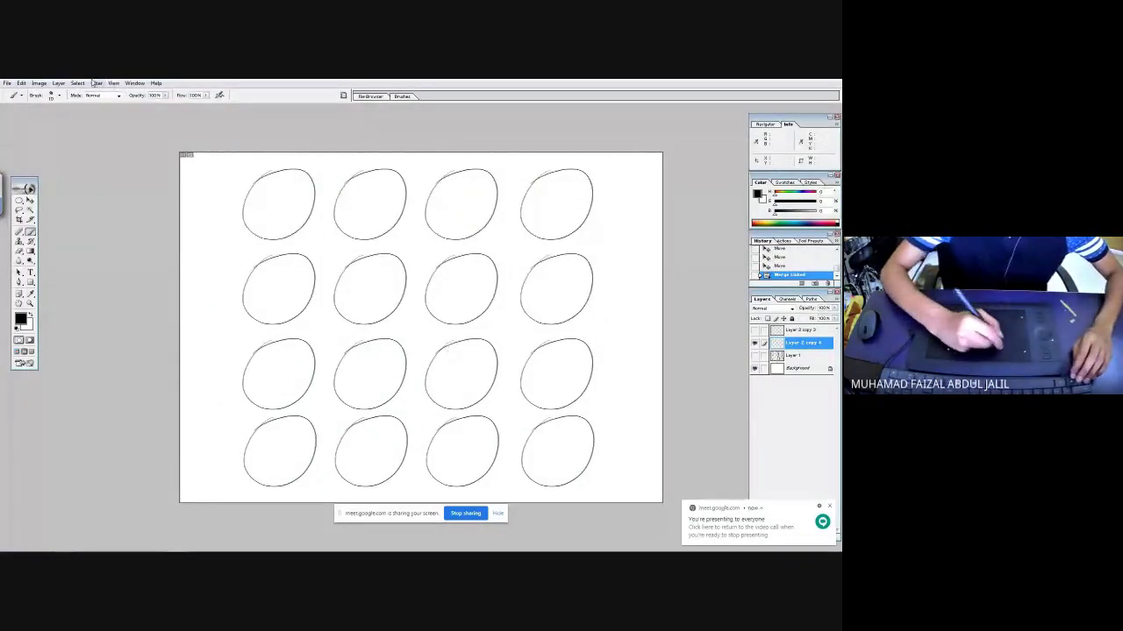
click(60, 95)
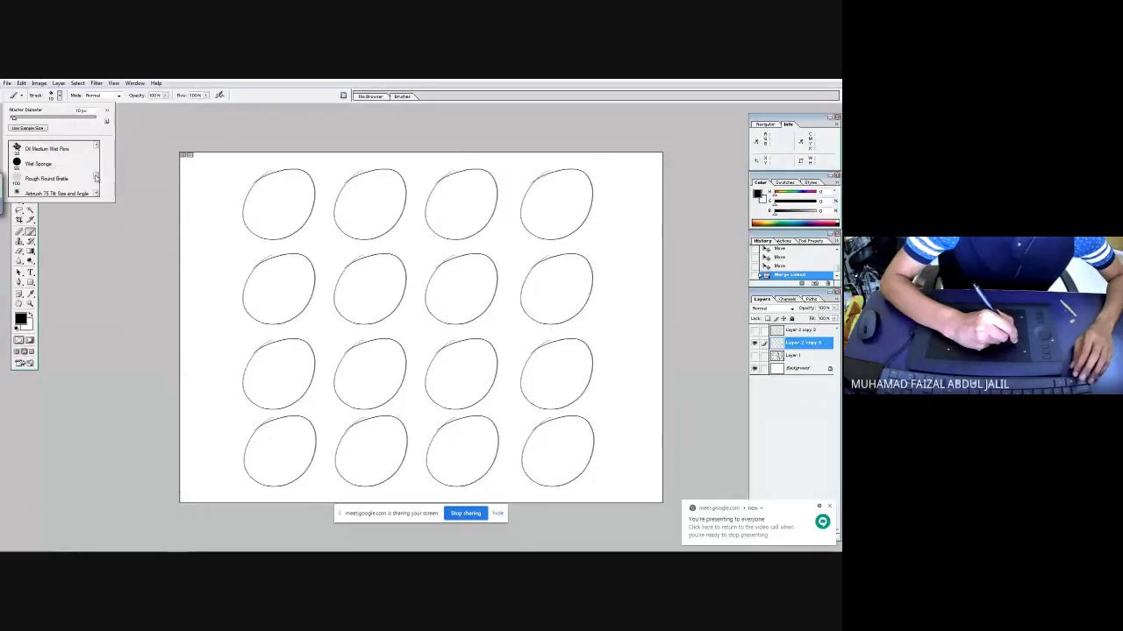
drag(95, 152, 97, 148)
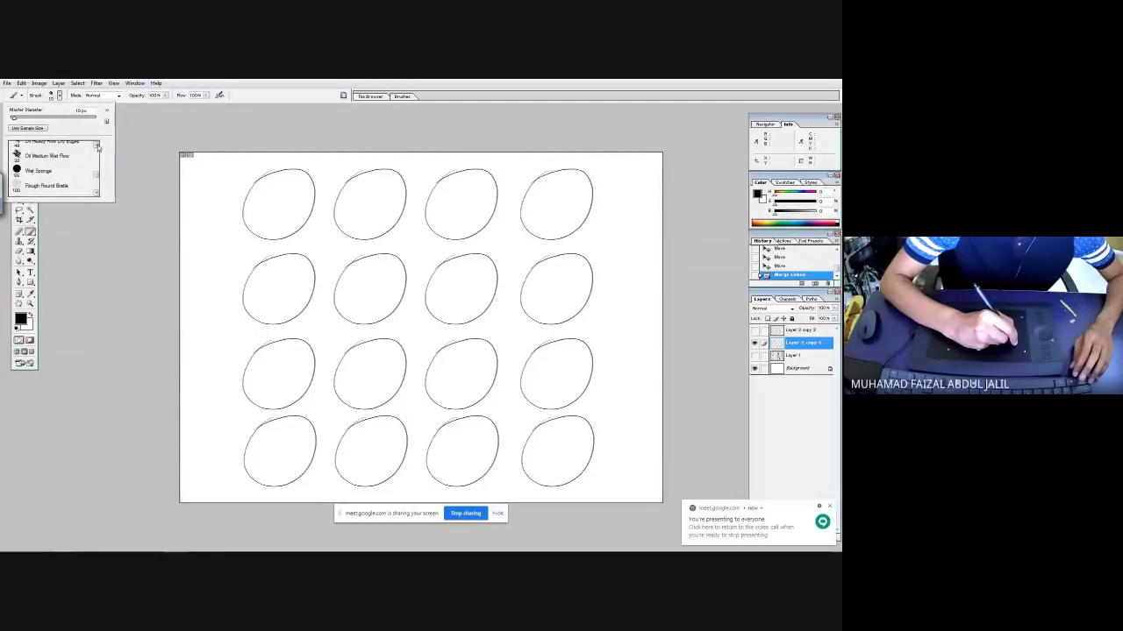
click(97, 196)
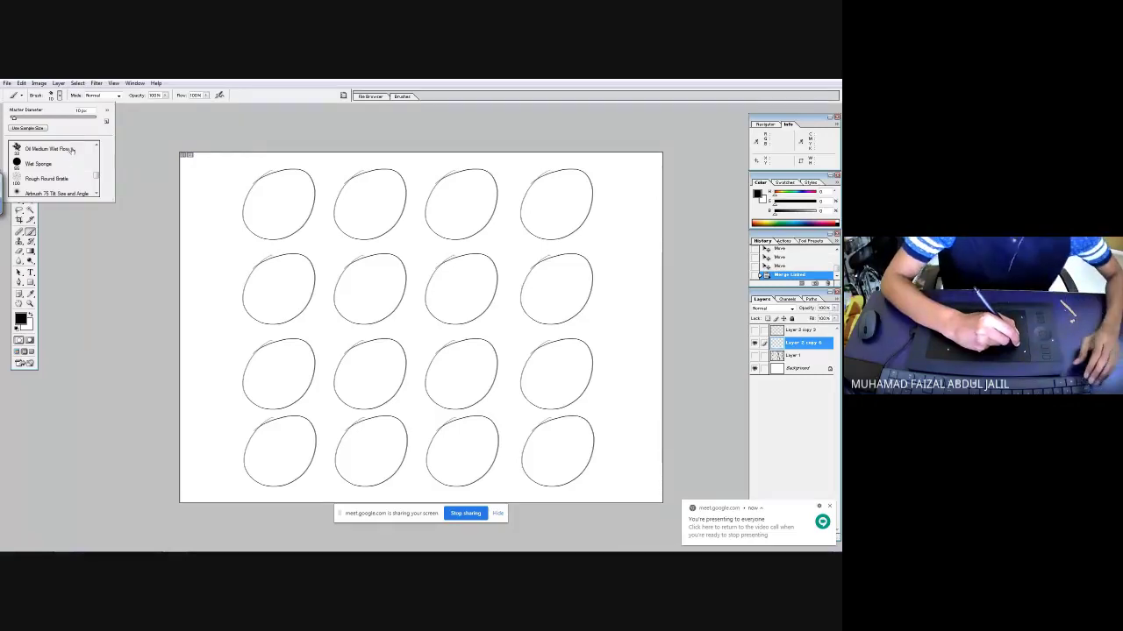
click(63, 150)
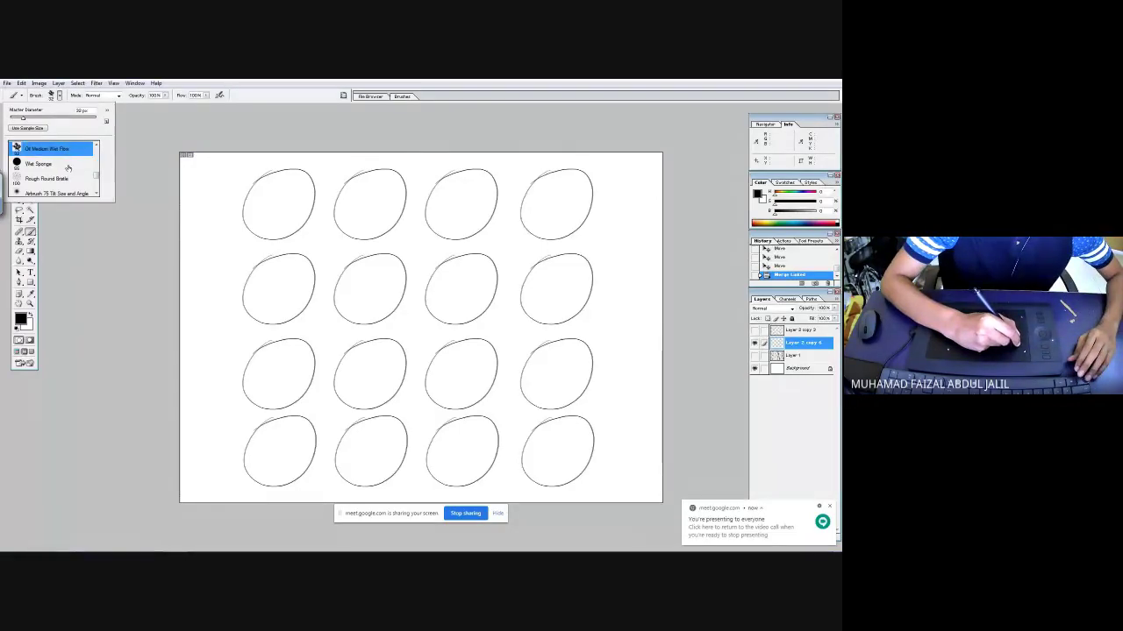
click(68, 166)
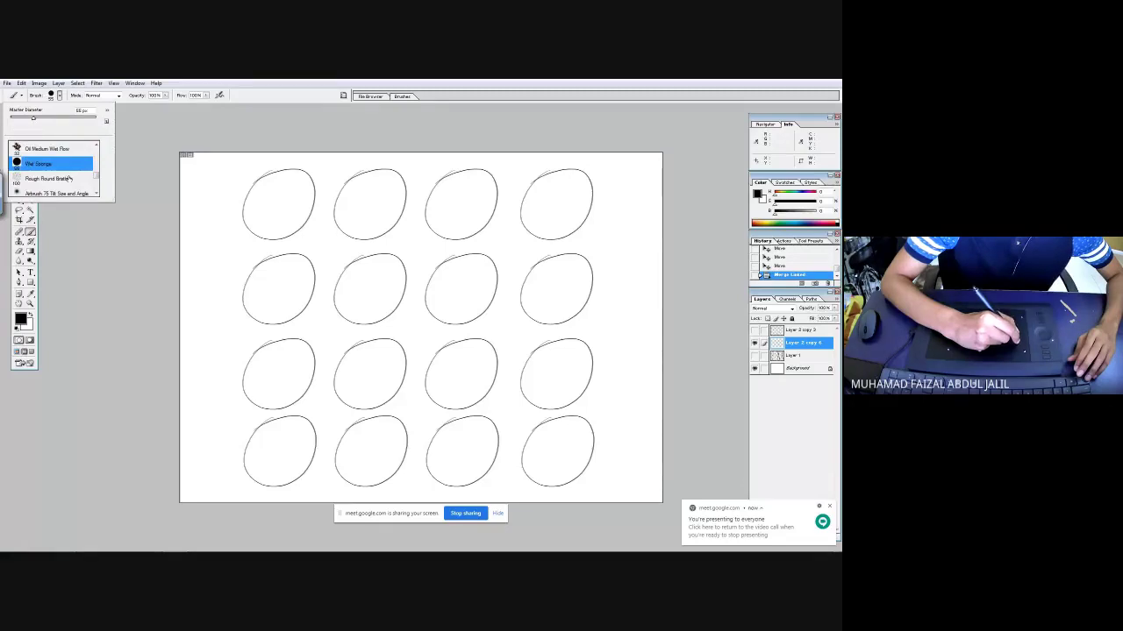
click(68, 179)
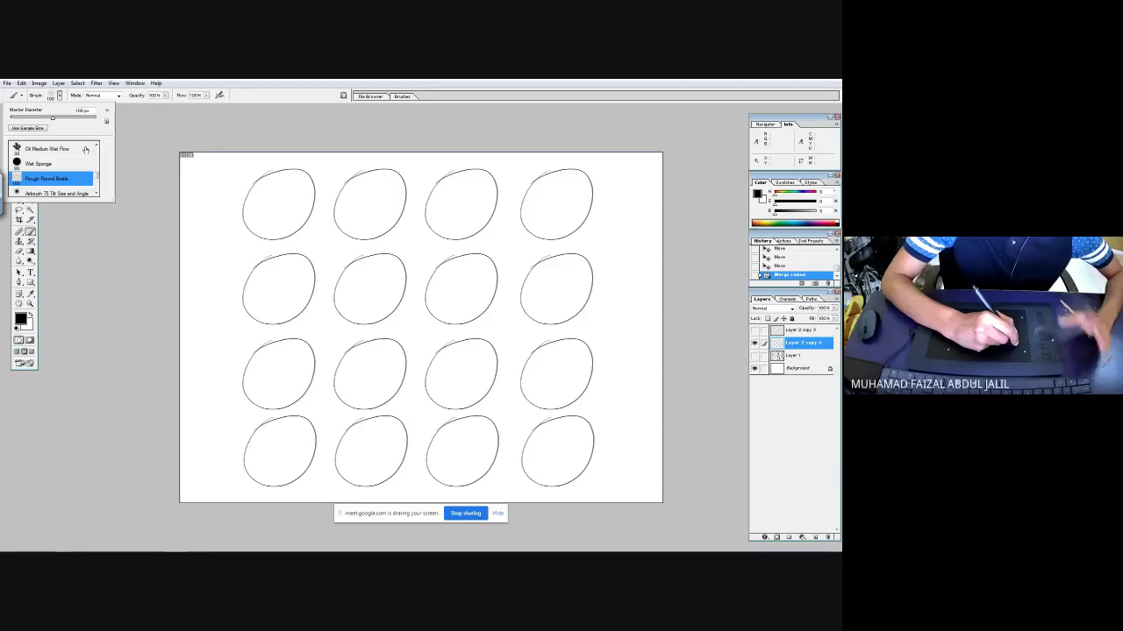
double_click(80, 150)
- Hatch the first circle of the leftmost column with dense, thick black diagonal strokes
mouse_move(211, 155)
mouse_down()
mouse_move(283, 181)
mouse_move(447, 317)
mouse_up()
mouse_move(167, 267)
mouse_down()
mouse_move(224, 187)
mouse_move(168, 315)
mouse_move(302, 145)
mouse_up()
drag(189, 307, 320, 150)
mouse_move(197, 334)
mouse_down()
mouse_move(356, 144)
mouse_move(224, 340)
mouse_up()
drag(368, 182, 272, 281)
mouse_move(374, 198)
mouse_down()
mouse_move(239, 357)
mouse_move(261, 357)
mouse_up()
drag(363, 229, 338, 260)
drag(274, 354, 377, 232)
drag(329, 302, 386, 246)
drag(302, 354, 399, 250)
mouse_move(344, 389)
mouse_down()
mouse_move(368, 317)
mouse_move(364, 255)
mouse_up()
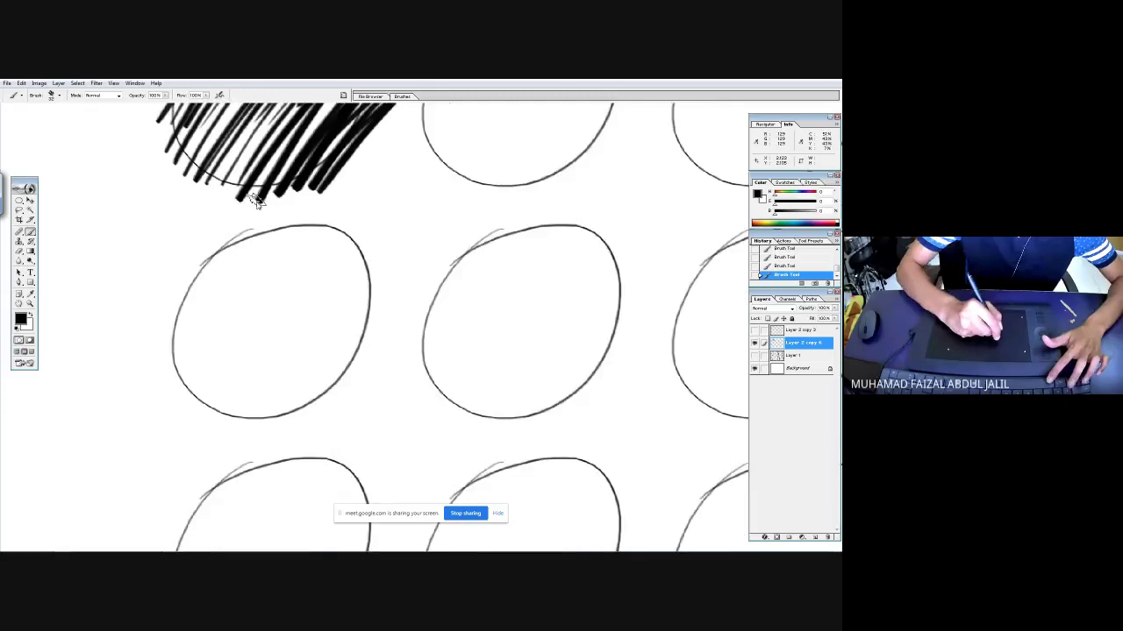
- Handwrite 32 beside the hatched circle and, with the brush reduced to 20 px, "oil medium wet flow" above it
drag(257, 202, 257, 358)
key(ctrl+z)
drag(93, 244, 146, 213)
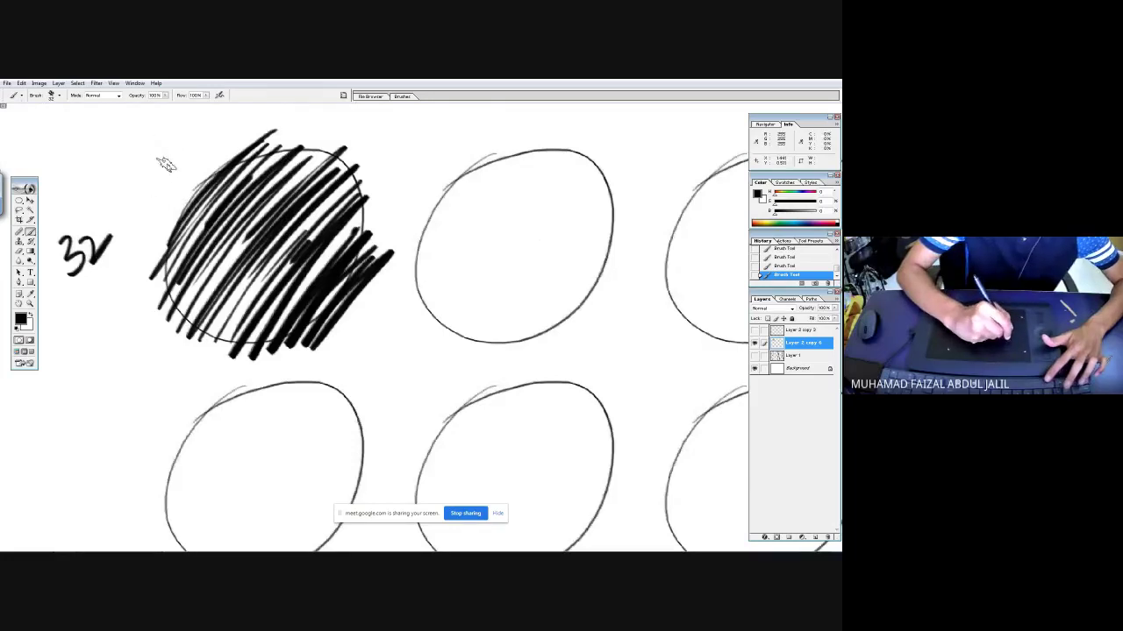
key(bracketleft)
key(bracketleft)
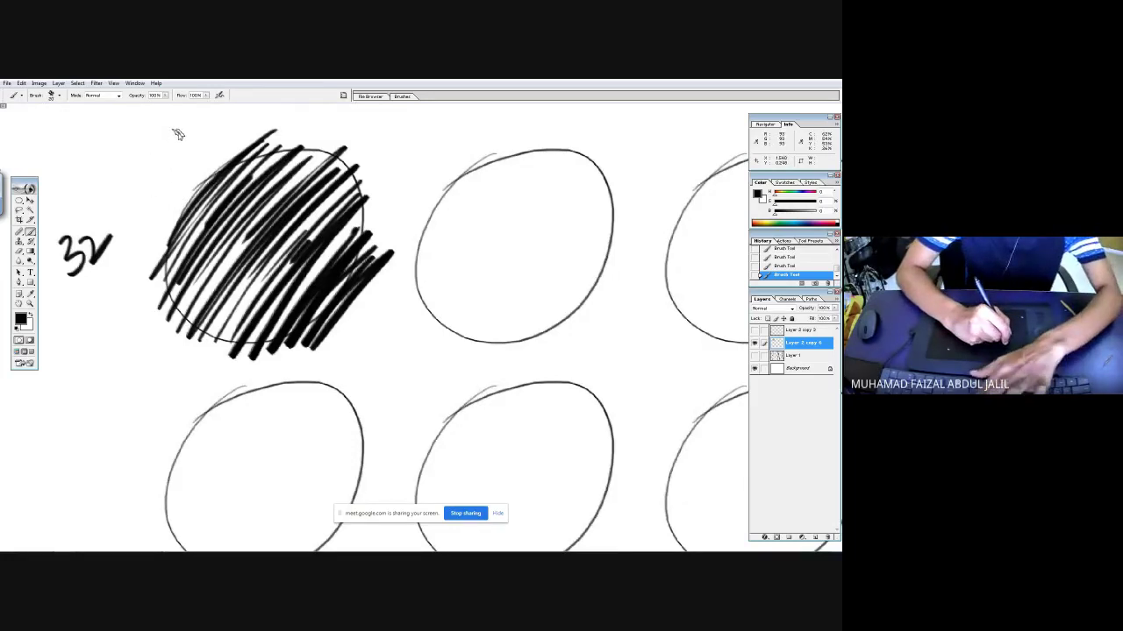
drag(179, 132, 182, 135)
drag(192, 131, 194, 149)
mouse_move(203, 109)
mouse_down()
mouse_move(213, 156)
mouse_move(217, 136)
mouse_move(257, 106)
mouse_move(259, 132)
mouse_move(279, 112)
mouse_move(305, 112)
mouse_move(312, 130)
mouse_move(361, 137)
mouse_up()
mouse_move(367, 111)
mouse_down()
mouse_move(369, 143)
mouse_move(371, 118)
mouse_move(405, 109)
mouse_move(388, 147)
mouse_up()
mouse_move(405, 110)
mouse_down()
mouse_move(407, 145)
mouse_move(444, 123)
mouse_up()
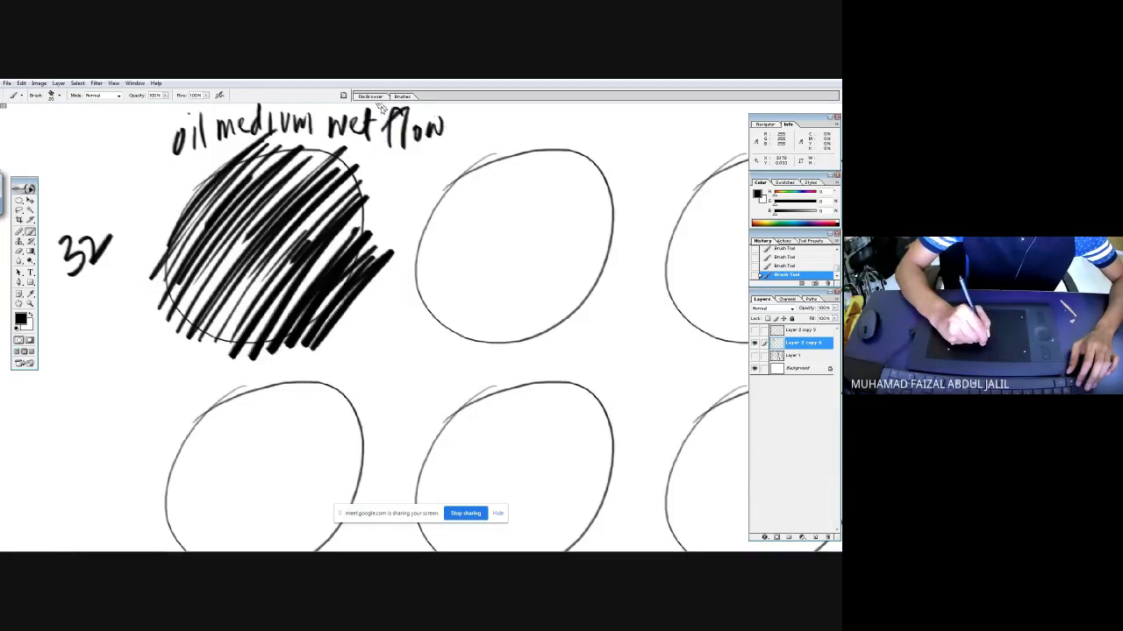
- Handwrite "size" below the 32 note beside the first hatched circle
click(59, 94)
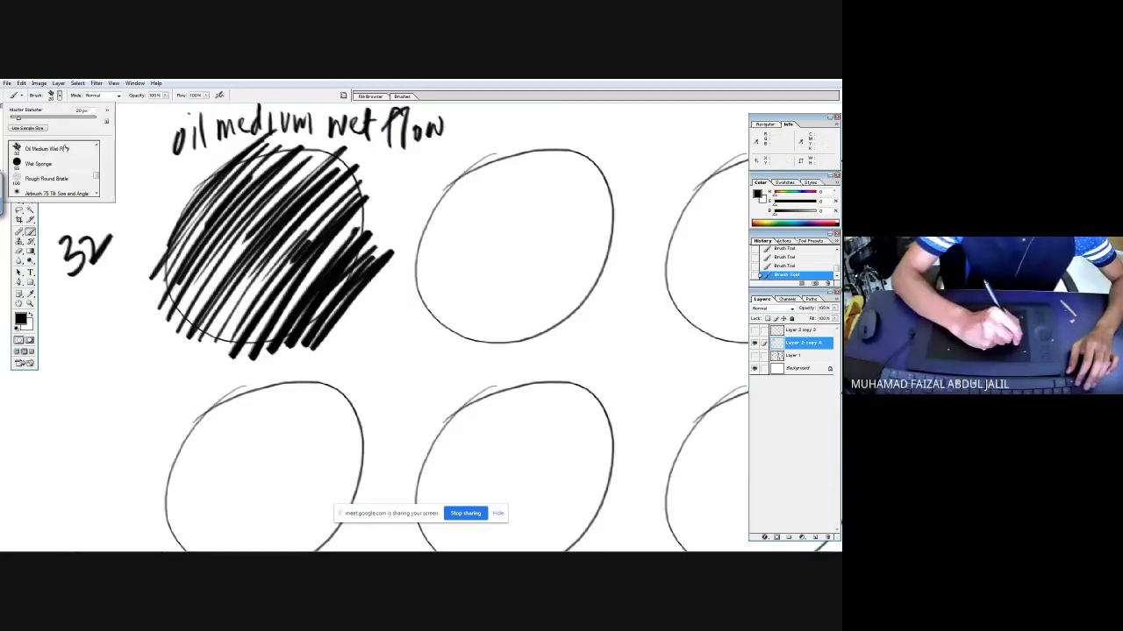
click(290, 342)
key(space)
drag(295, 362, 301, 246)
mouse_move(73, 200)
mouse_down()
mouse_move(63, 219)
mouse_move(80, 228)
mouse_up()
mouse_move(91, 206)
mouse_down()
mouse_move(103, 217)
mouse_move(120, 205)
mouse_up()
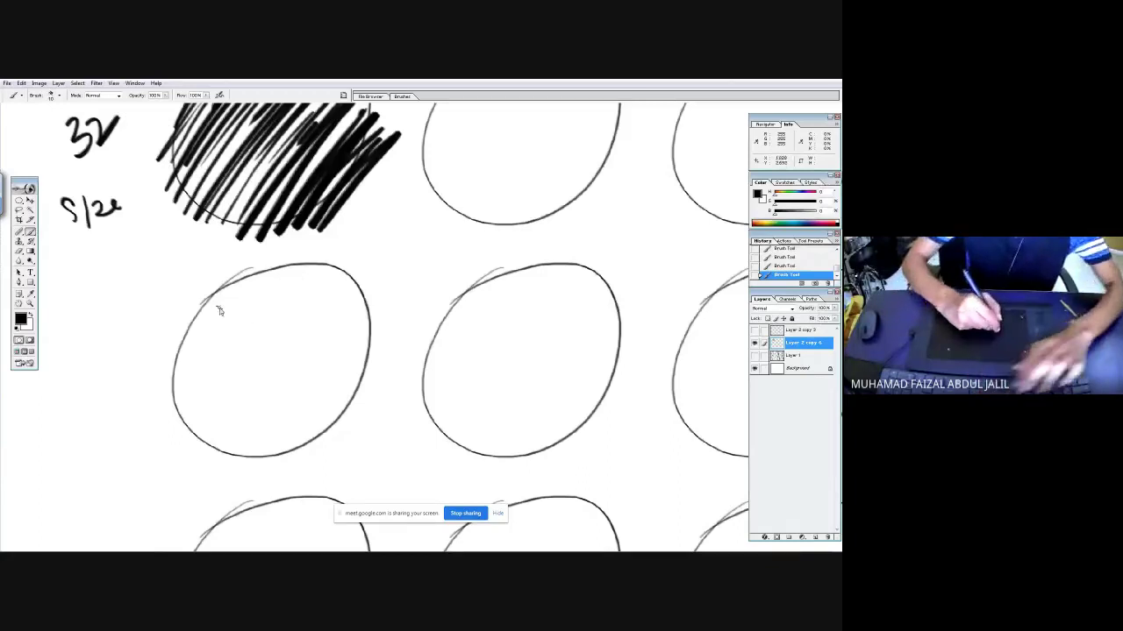
- Hatch the second circle of the leftmost column with fine diagonal 10 px strokes, undoing the stray mark beside it
mouse_move(200, 312)
mouse_down()
mouse_move(245, 287)
mouse_move(183, 359)
mouse_move(291, 272)
mouse_move(181, 389)
mouse_move(263, 306)
mouse_move(259, 317)
mouse_move(293, 299)
mouse_move(193, 411)
mouse_move(343, 265)
mouse_move(183, 440)
mouse_move(322, 309)
mouse_move(227, 417)
mouse_move(272, 372)
mouse_move(219, 459)
mouse_move(347, 307)
mouse_move(219, 470)
mouse_move(353, 344)
mouse_move(250, 464)
mouse_move(326, 386)
mouse_move(289, 433)
mouse_move(357, 374)
mouse_move(329, 418)
mouse_move(366, 387)
mouse_move(307, 451)
mouse_move(292, 408)
mouse_move(313, 391)
mouse_move(231, 462)
mouse_move(230, 438)
mouse_move(204, 461)
mouse_move(333, 294)
mouse_move(197, 447)
mouse_up()
mouse_move(188, 404)
mouse_down()
mouse_move(192, 386)
mouse_move(178, 442)
mouse_up()
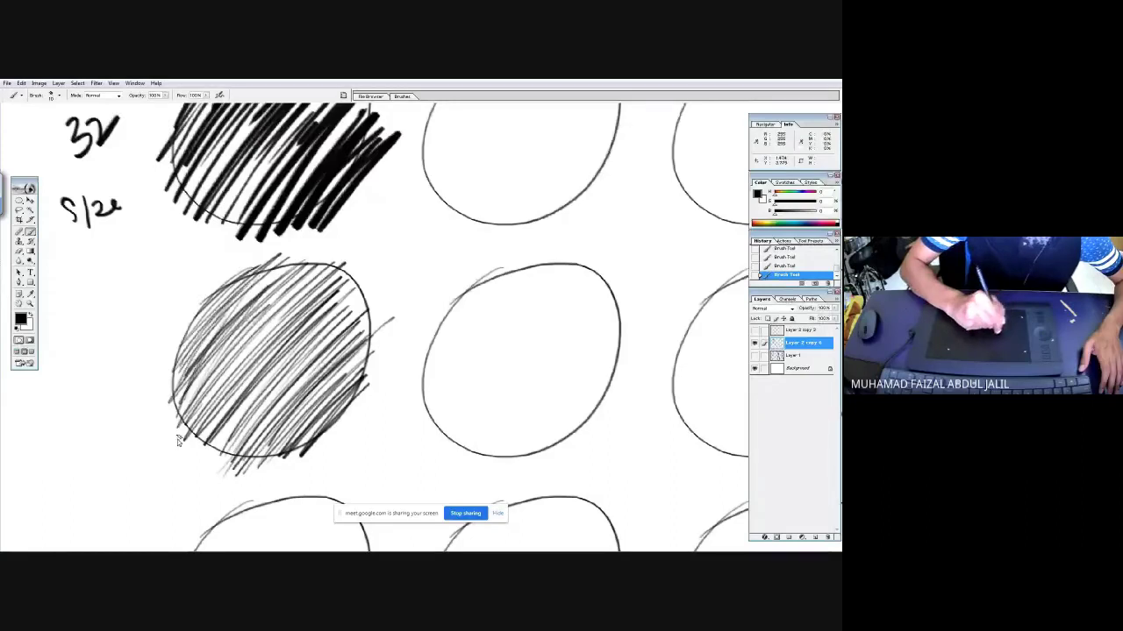
mouse_move(146, 255)
mouse_down()
mouse_move(86, 371)
mouse_move(130, 505)
mouse_up()
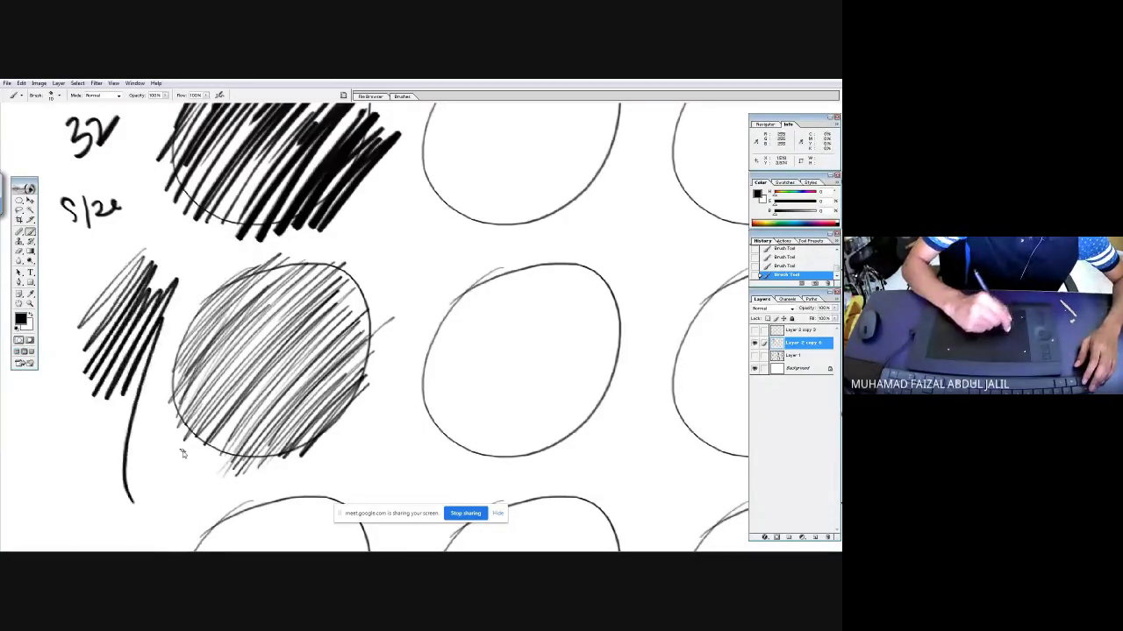
key(ctrl+z)
- Sketch a light crossing hatch patch beside the second circle and label it by hand "cross etching"
drag(163, 271, 126, 329)
mouse_move(184, 251)
mouse_down()
mouse_move(136, 344)
mouse_move(185, 276)
mouse_move(140, 365)
mouse_move(204, 276)
mouse_move(136, 387)
mouse_up()
drag(187, 296, 138, 382)
mouse_move(205, 279)
mouse_down()
mouse_move(140, 393)
mouse_move(143, 409)
mouse_move(155, 338)
mouse_up()
mouse_move(179, 261)
mouse_down()
mouse_move(141, 368)
mouse_move(138, 348)
mouse_move(128, 363)
mouse_up()
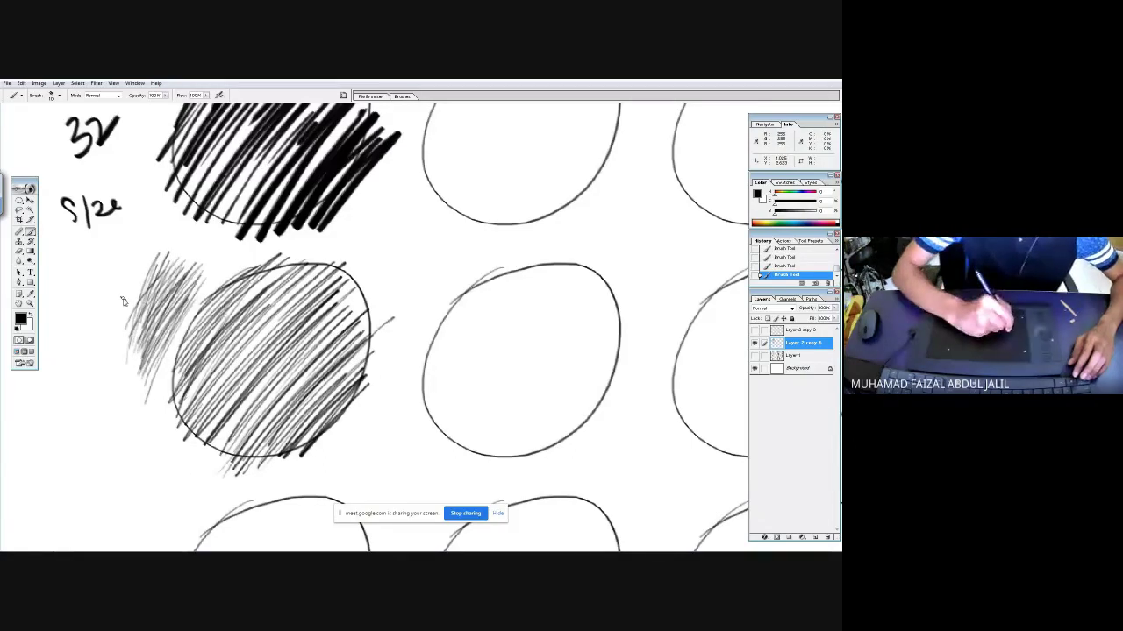
drag(50, 309, 66, 288)
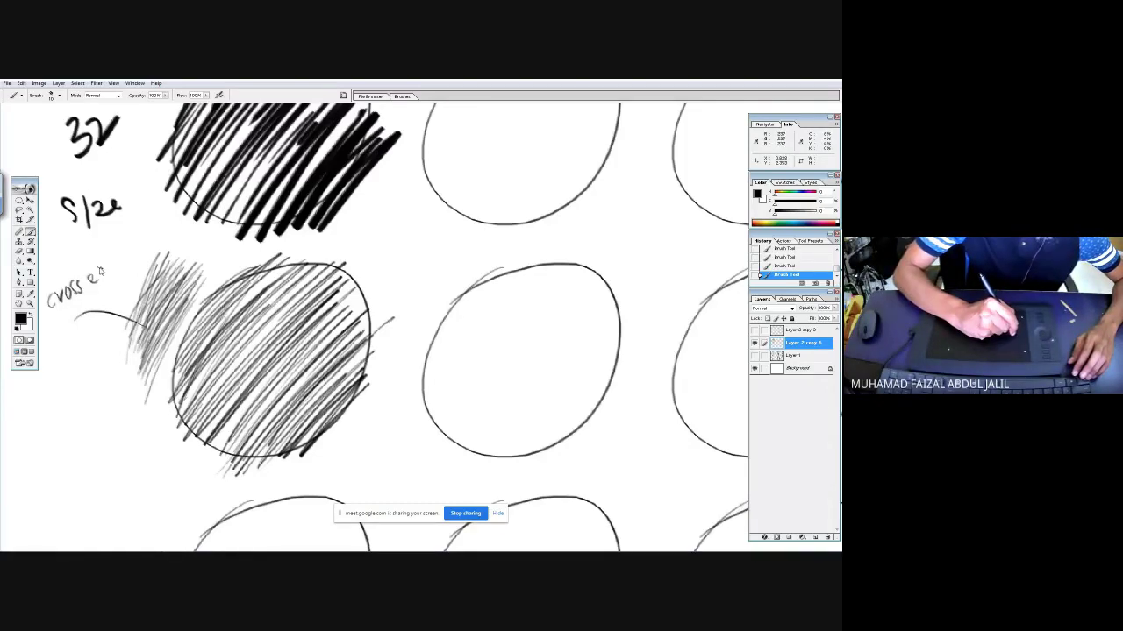
drag(121, 267, 138, 252)
- Check the current brush diameter and handwrite "10 size" beside the second hatched circle
drag(373, 388, 384, 211)
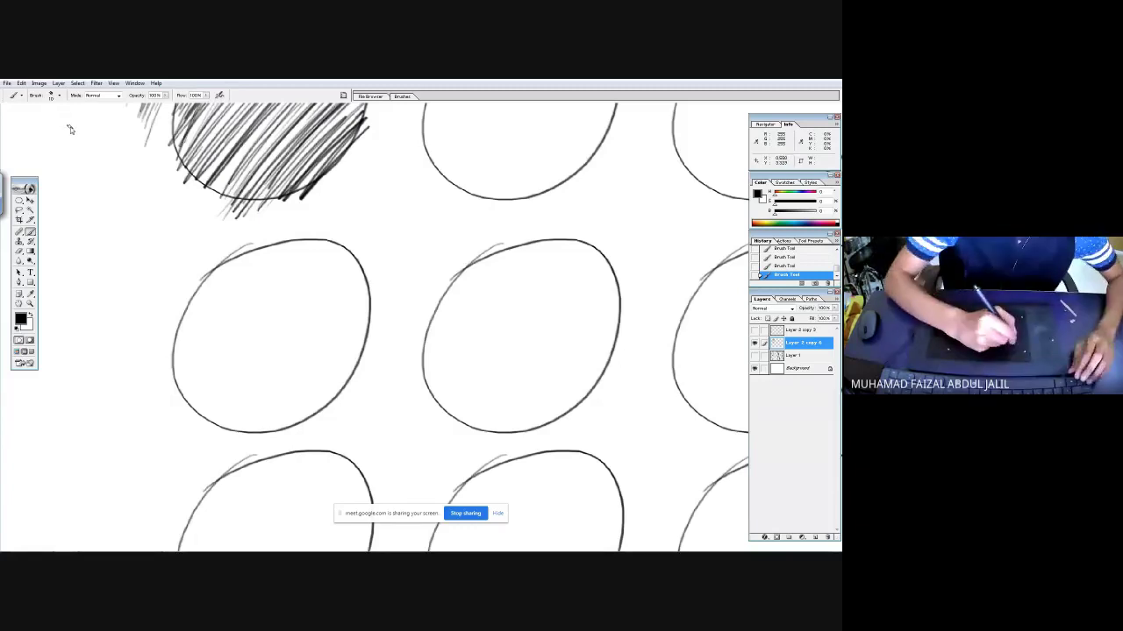
click(58, 96)
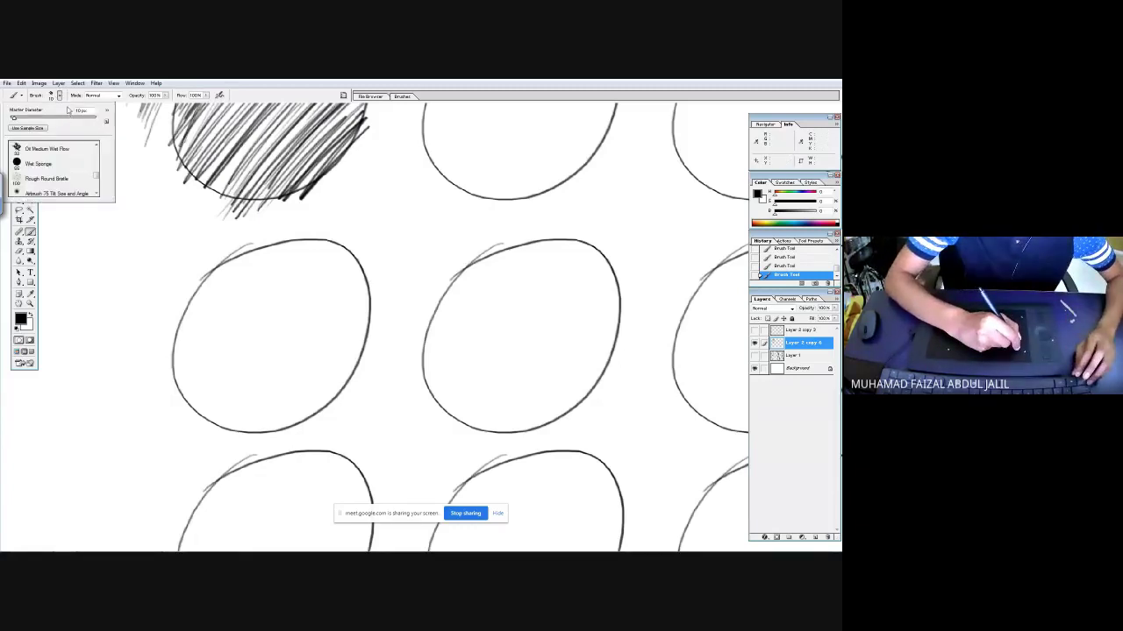
click(148, 152)
drag(148, 154, 183, 288)
drag(77, 260, 78, 276)
drag(87, 259, 88, 260)
mouse_move(92, 290)
mouse_down()
mouse_move(88, 304)
mouse_move(104, 298)
mouse_up()
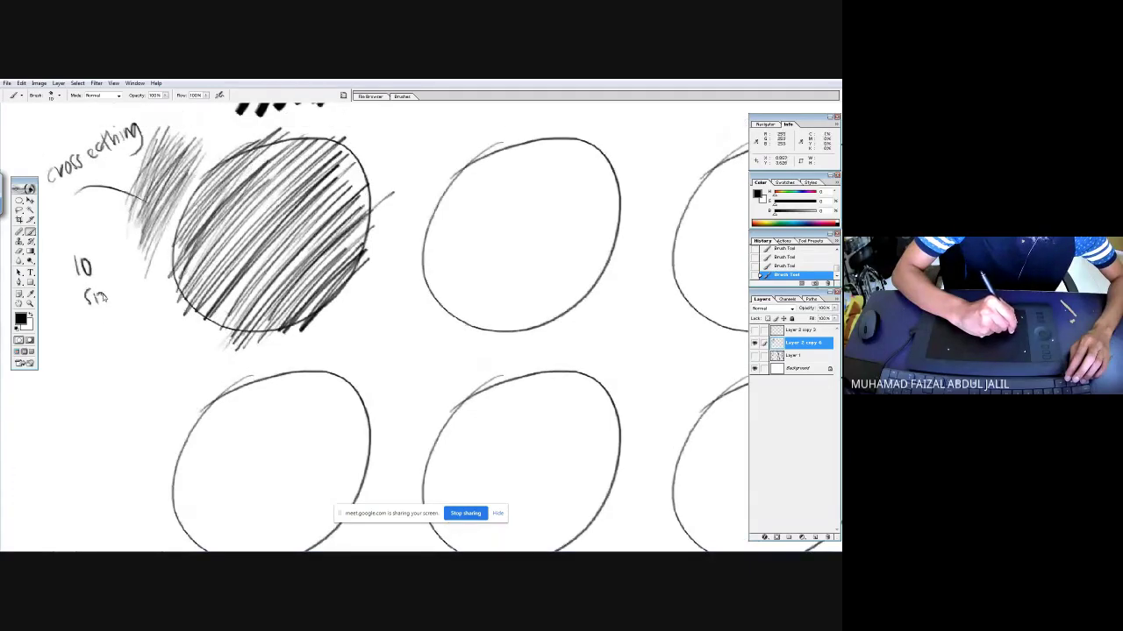
- Fill the third circle of the leftmost column with overlapping dark strokes using the Wet Sponge brush at 100% flow
click(59, 97)
click(62, 164)
key(Return)
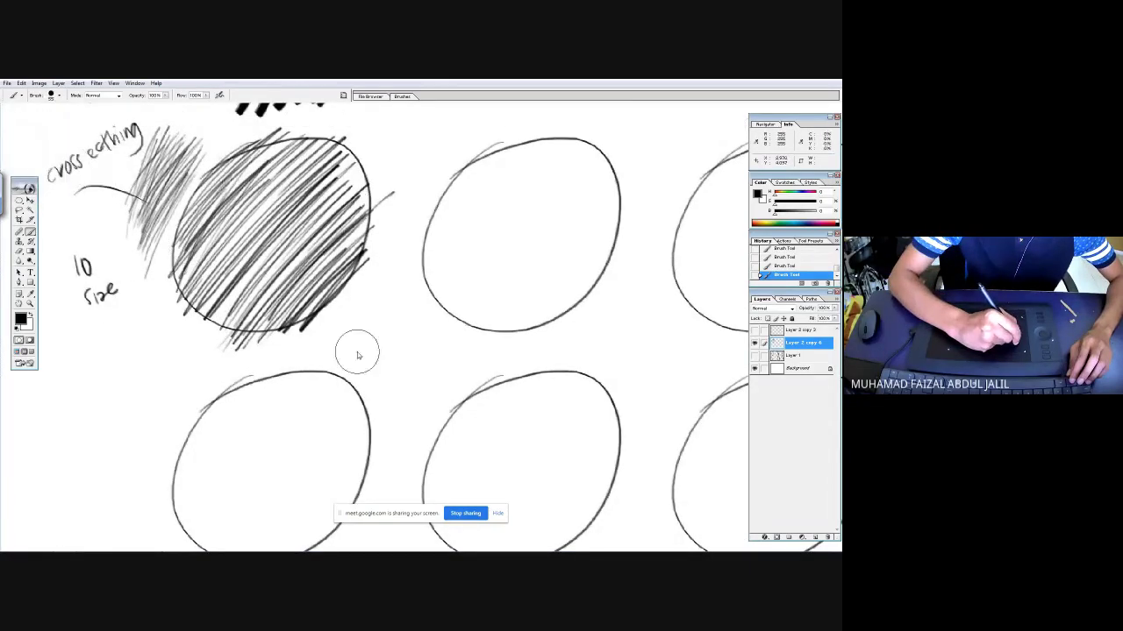
scroll(371, 377, down, 4)
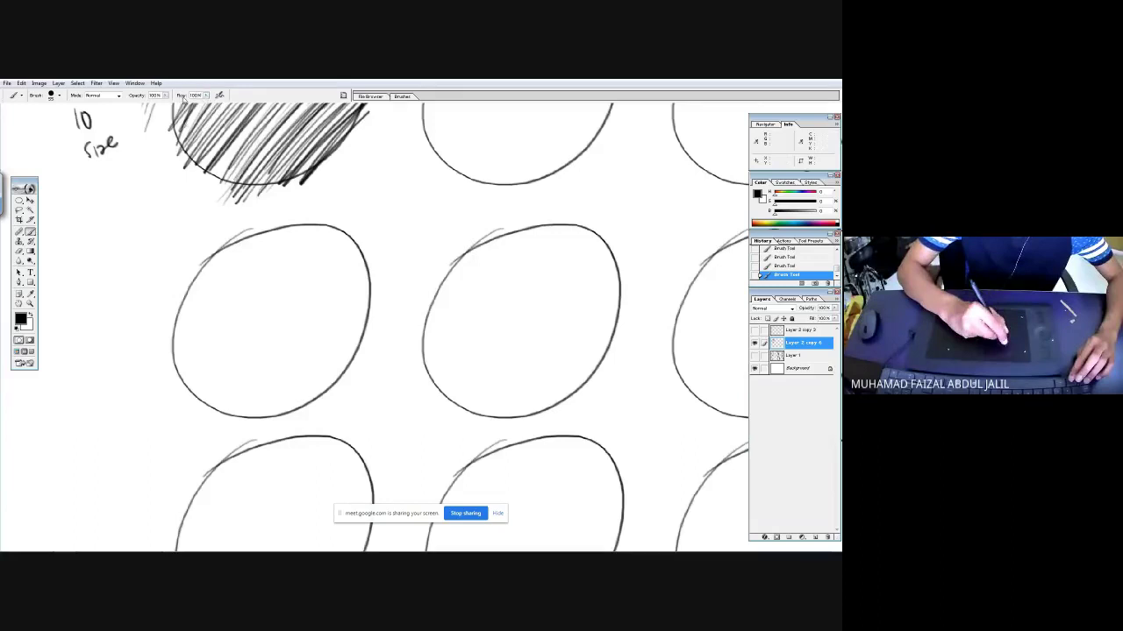
mouse_move(185, 306)
mouse_down()
mouse_move(275, 233)
mouse_move(269, 260)
mouse_move(301, 241)
mouse_move(205, 364)
mouse_move(308, 248)
mouse_move(203, 390)
mouse_move(350, 242)
mouse_move(265, 348)
mouse_move(282, 352)
mouse_move(354, 278)
mouse_move(279, 385)
mouse_move(311, 374)
mouse_move(367, 310)
mouse_move(361, 327)
mouse_move(276, 415)
mouse_move(327, 372)
mouse_move(367, 316)
mouse_move(293, 404)
mouse_up()
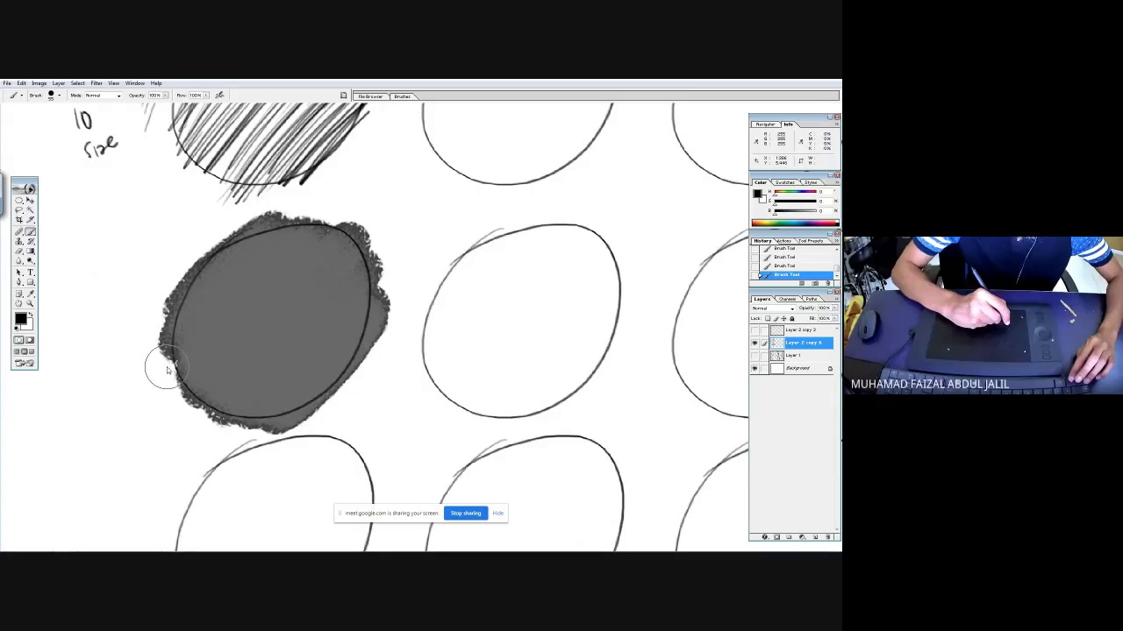
mouse_move(200, 296)
mouse_down()
mouse_move(221, 250)
mouse_move(188, 313)
mouse_move(258, 243)
mouse_move(210, 349)
mouse_move(283, 254)
mouse_move(228, 403)
mouse_move(281, 391)
mouse_move(339, 333)
mouse_move(325, 371)
mouse_move(367, 290)
mouse_up()
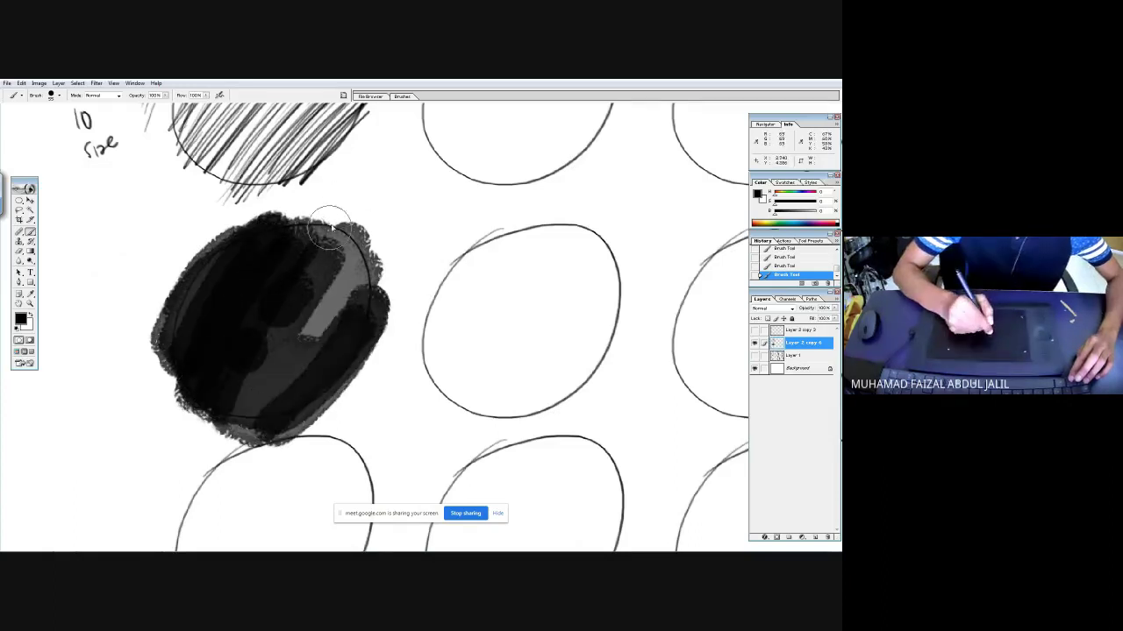
- Lower the brush flow to 2% while softly shading the fourth circle of the leftmost column, and paint a soft test patch beside it
click(206, 97)
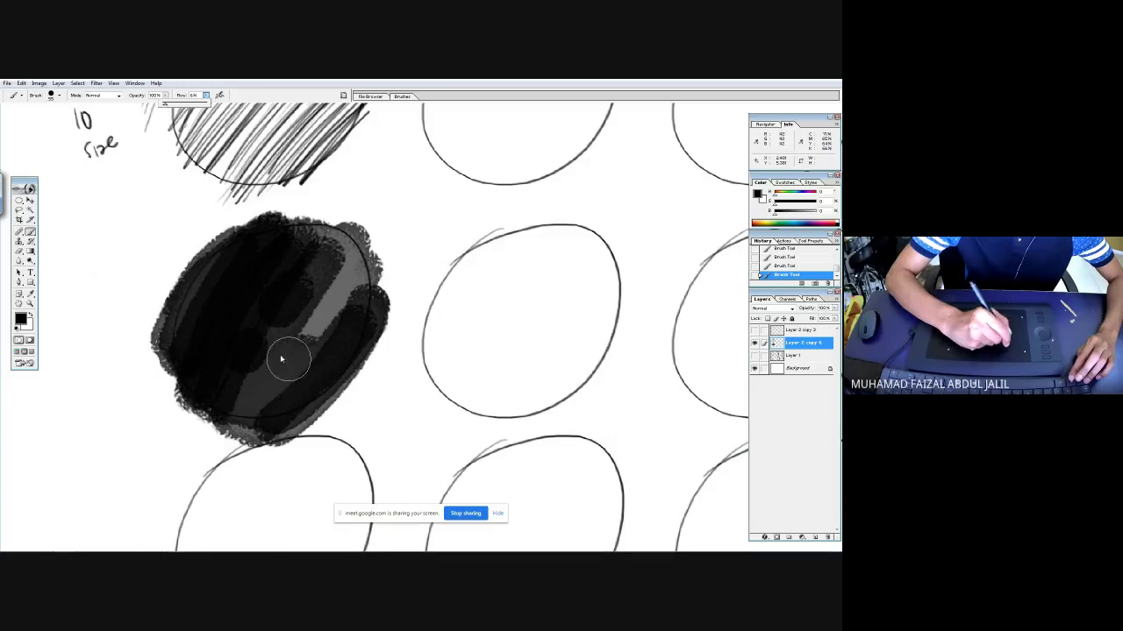
scroll(321, 391, down, 3)
mouse_move(180, 431)
mouse_down()
mouse_move(283, 333)
mouse_move(248, 402)
mouse_move(354, 315)
mouse_move(342, 369)
mouse_move(290, 465)
mouse_move(318, 437)
mouse_move(254, 478)
mouse_move(193, 439)
mouse_up()
click(205, 95)
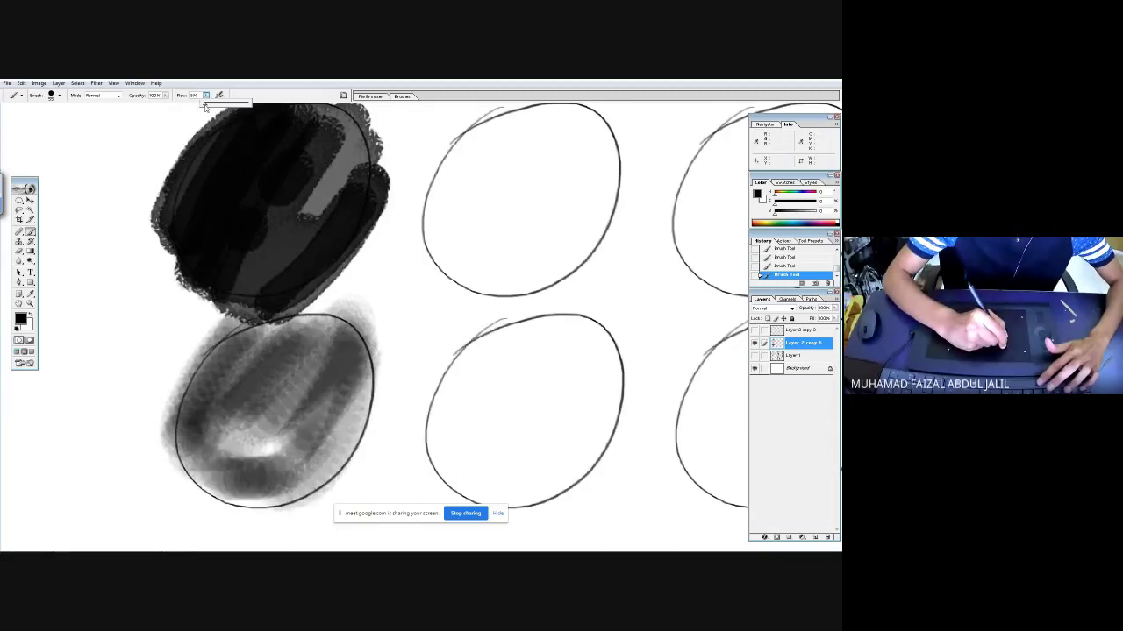
mouse_move(196, 470)
mouse_down()
mouse_move(251, 438)
mouse_move(288, 440)
mouse_move(338, 469)
mouse_move(355, 456)
mouse_move(268, 460)
mouse_move(255, 489)
mouse_move(210, 478)
mouse_move(338, 329)
mouse_up()
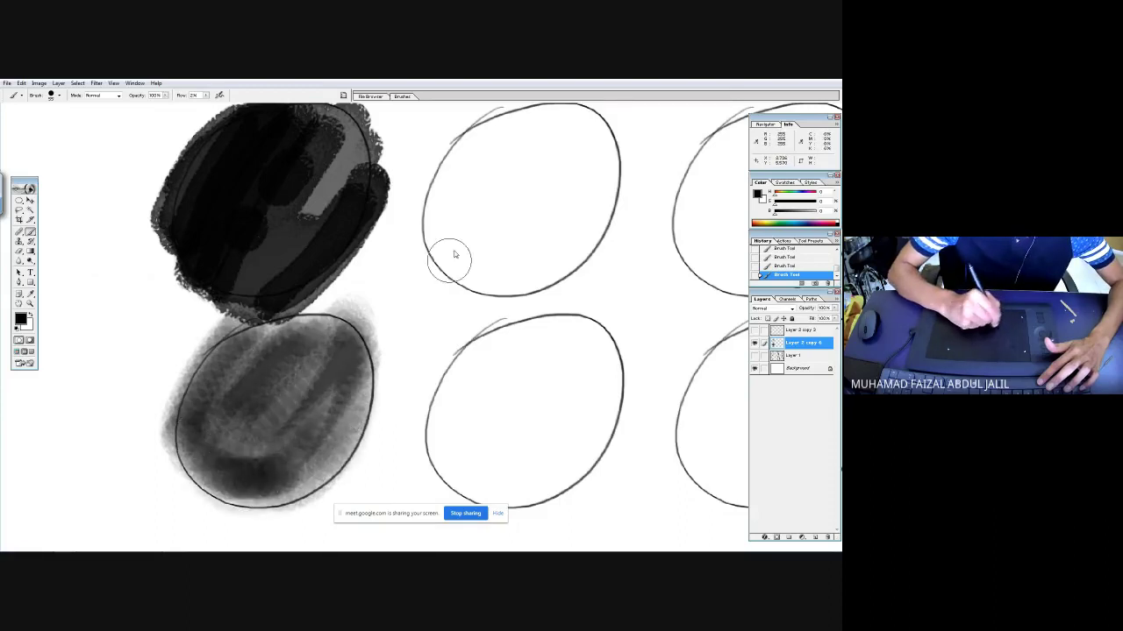
mouse_move(93, 333)
mouse_down()
mouse_move(87, 394)
mouse_move(106, 360)
mouse_move(82, 392)
mouse_move(104, 327)
mouse_move(70, 397)
mouse_move(107, 383)
mouse_move(114, 351)
mouse_move(111, 398)
mouse_move(125, 409)
mouse_move(135, 367)
mouse_move(110, 447)
mouse_up()
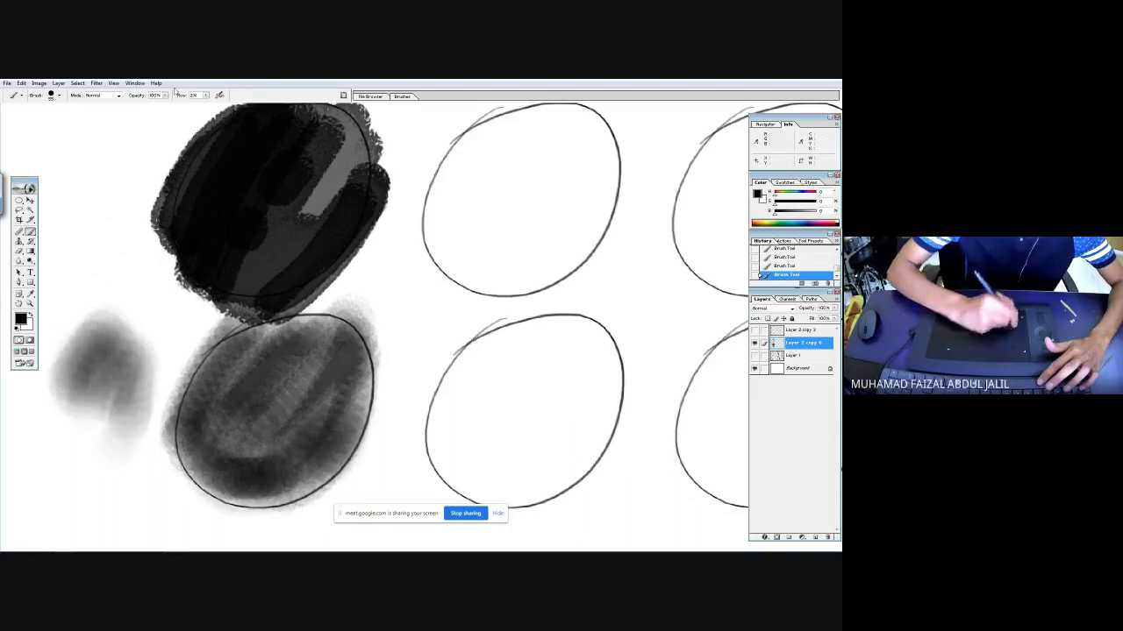
mouse_move(57, 355)
mouse_down()
mouse_move(115, 293)
mouse_move(61, 343)
mouse_move(95, 283)
mouse_move(79, 250)
mouse_up()
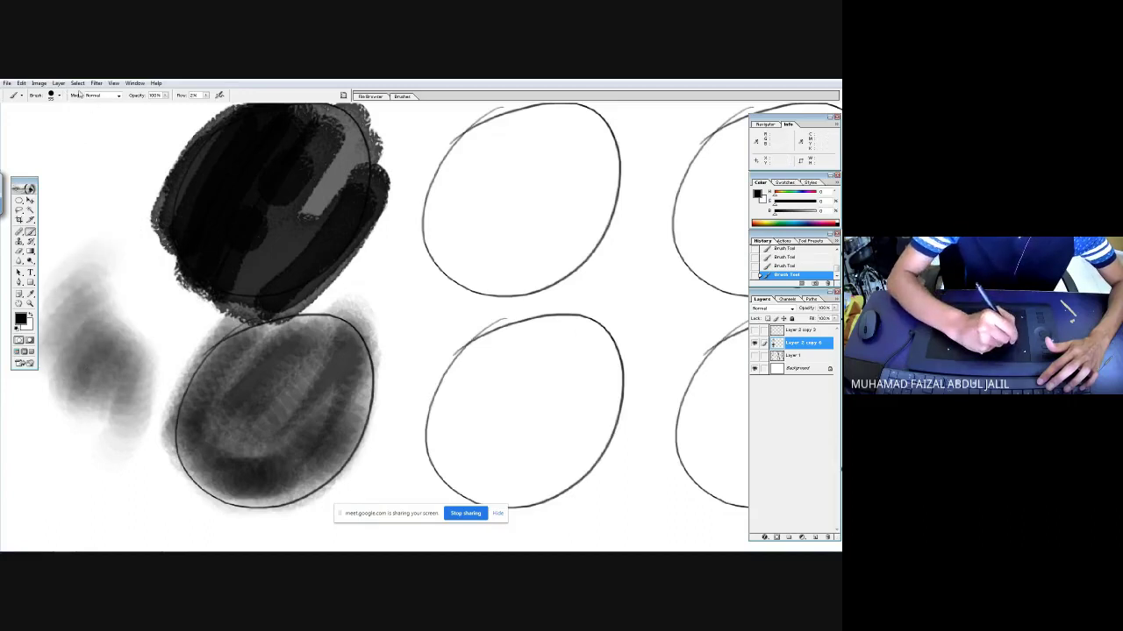
- Switch to a fine brush at 100% flow and handwrite "wet sponge brushes" beside the third circle of the leftmost column
click(59, 97)
double_click(60, 151)
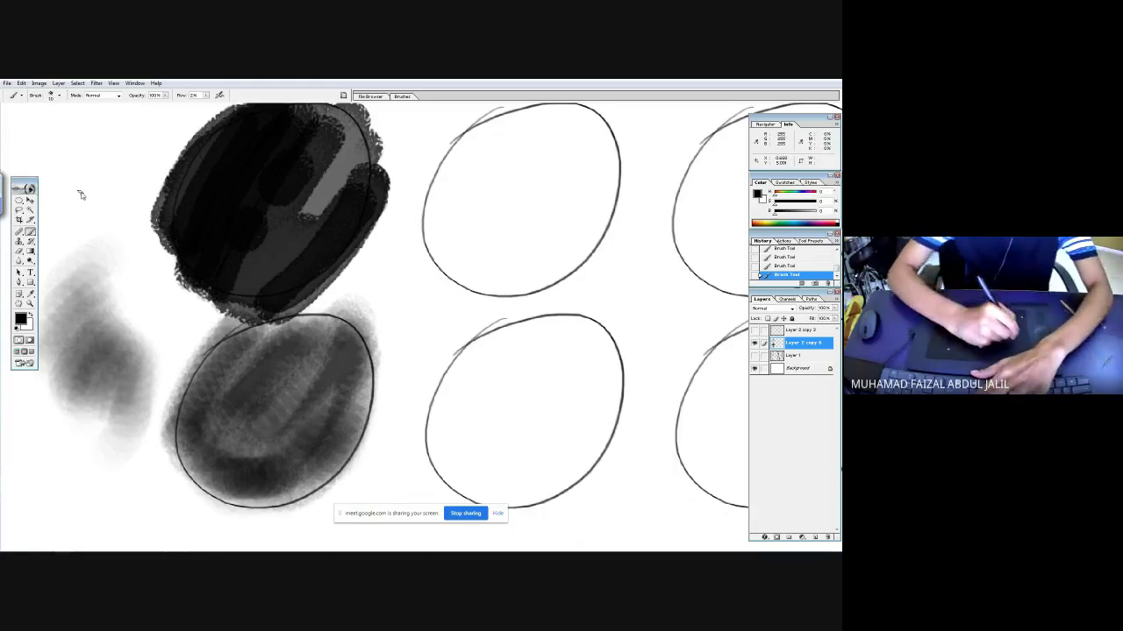
drag(207, 97, 253, 106)
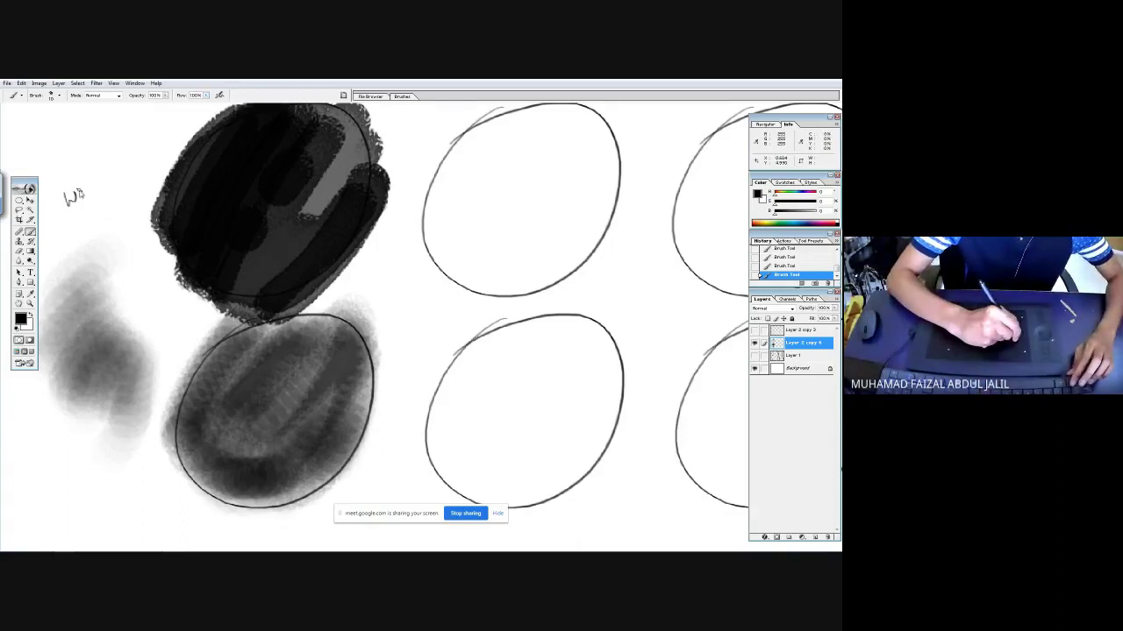
mouse_move(91, 163)
mouse_down()
mouse_move(94, 186)
mouse_move(98, 175)
mouse_move(128, 196)
mouse_up()
mouse_move(113, 158)
mouse_down()
mouse_move(142, 160)
mouse_move(161, 139)
mouse_up()
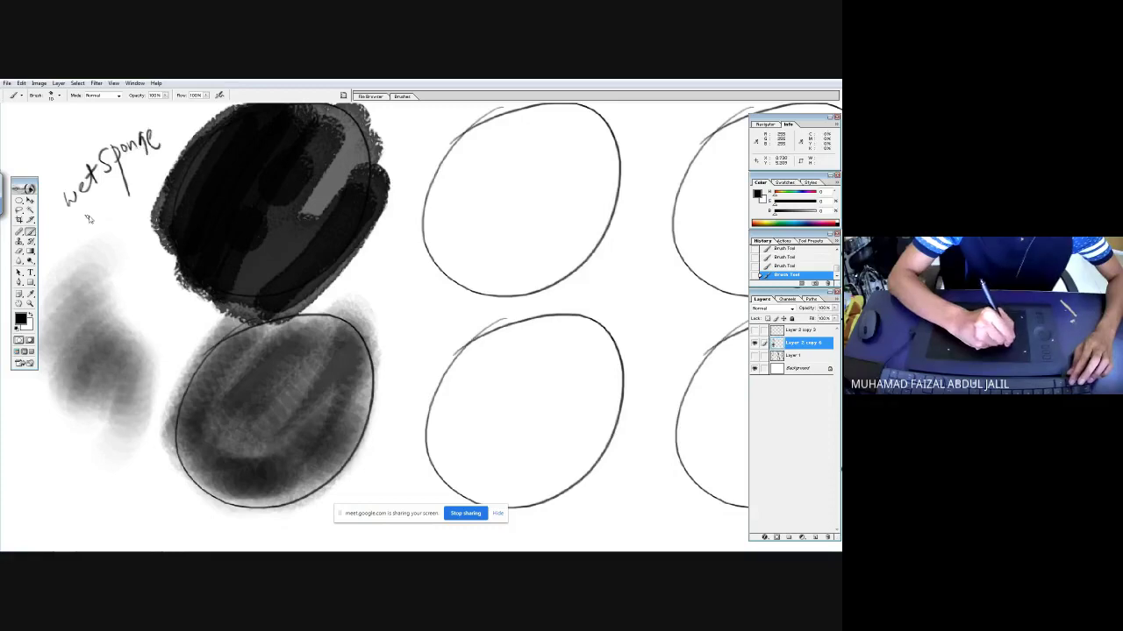
mouse_move(86, 210)
mouse_down()
mouse_move(95, 232)
mouse_move(103, 216)
mouse_move(123, 219)
mouse_up()
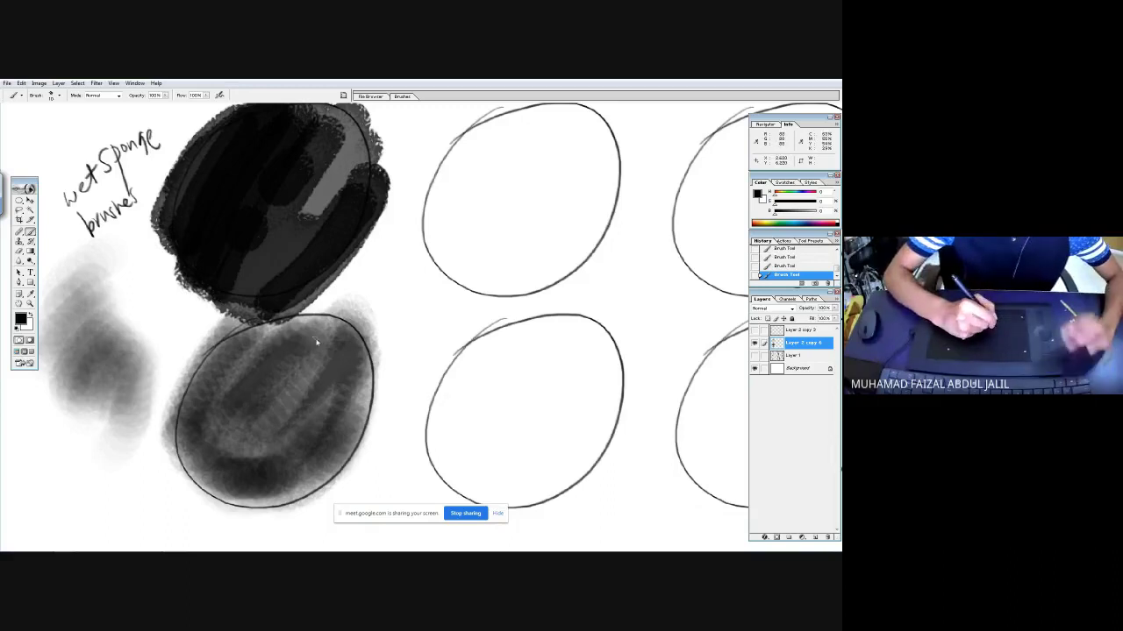
- Fill the top circle of the second column solidly using the 100 px Rough Round Bristle brush
mouse_move(328, 149)
mouse_down()
mouse_move(306, 267)
mouse_move(222, 405)
mouse_move(235, 550)
mouse_up()
click(59, 96)
double_click(53, 166)
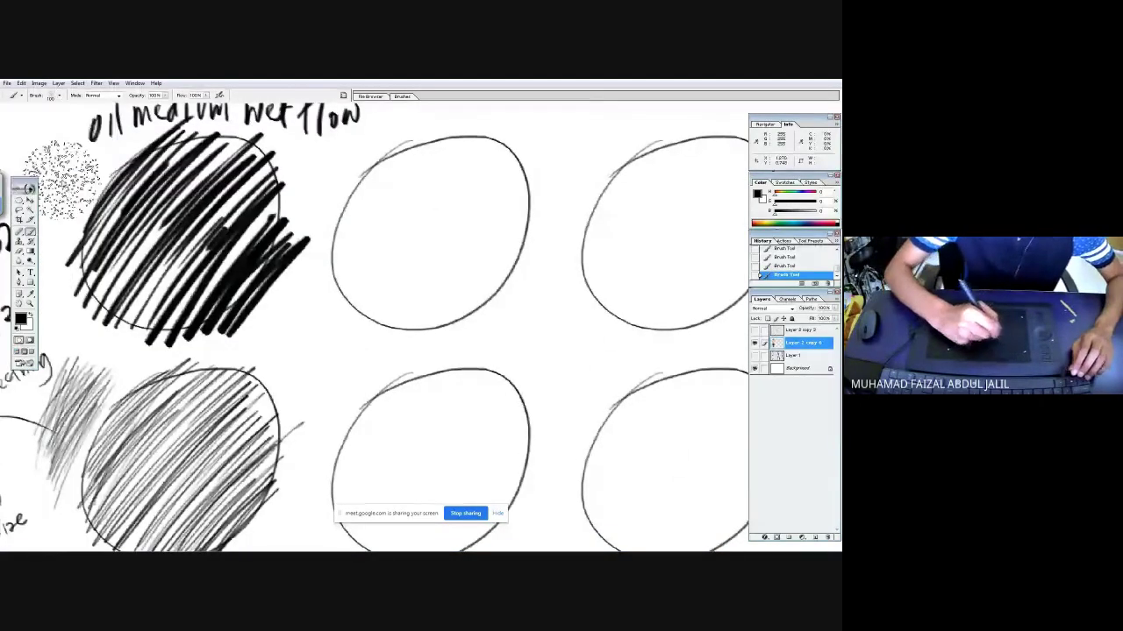
click(356, 200)
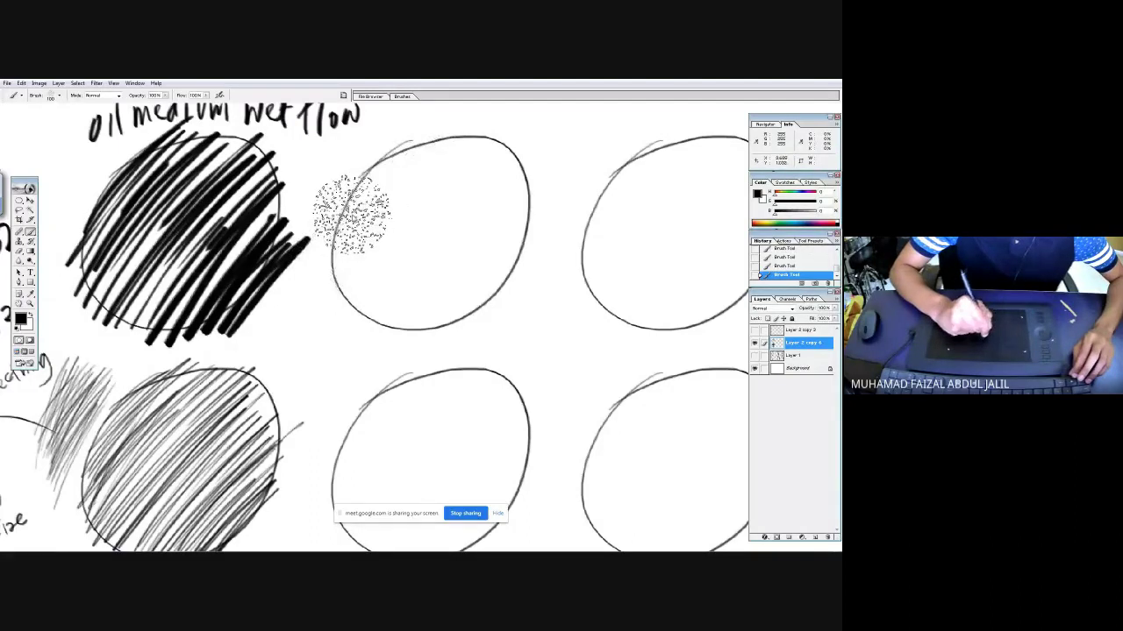
mouse_move(343, 226)
mouse_down()
mouse_move(419, 159)
mouse_move(363, 237)
mouse_move(514, 150)
mouse_move(382, 299)
mouse_move(521, 195)
mouse_move(514, 225)
mouse_move(359, 313)
mouse_move(439, 123)
mouse_move(423, 131)
mouse_up()
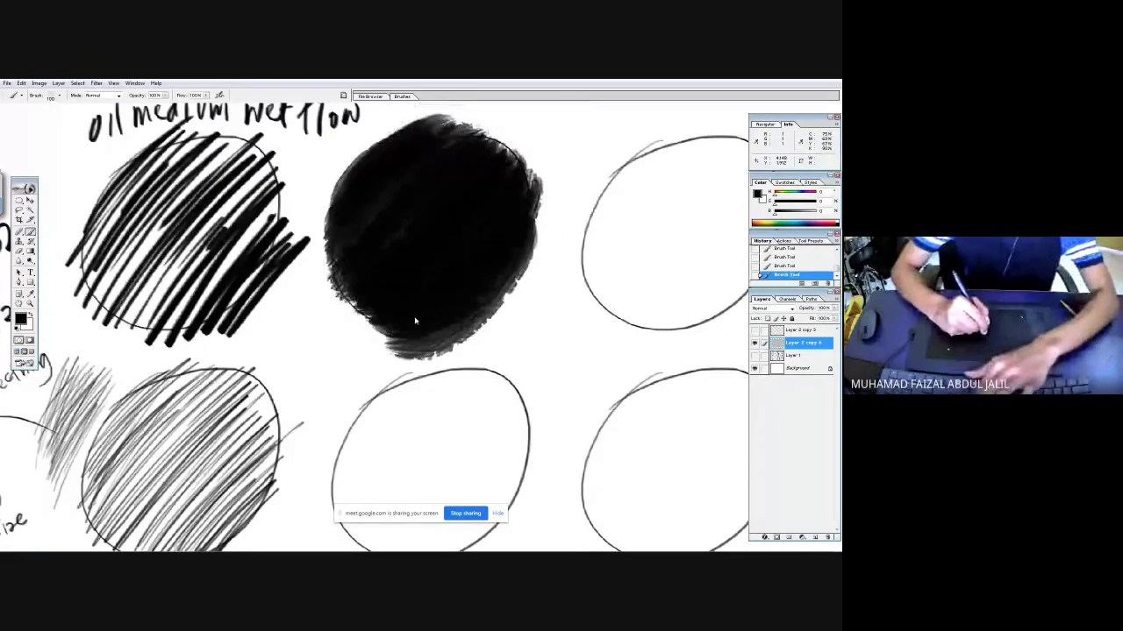
drag(419, 319, 458, 129)
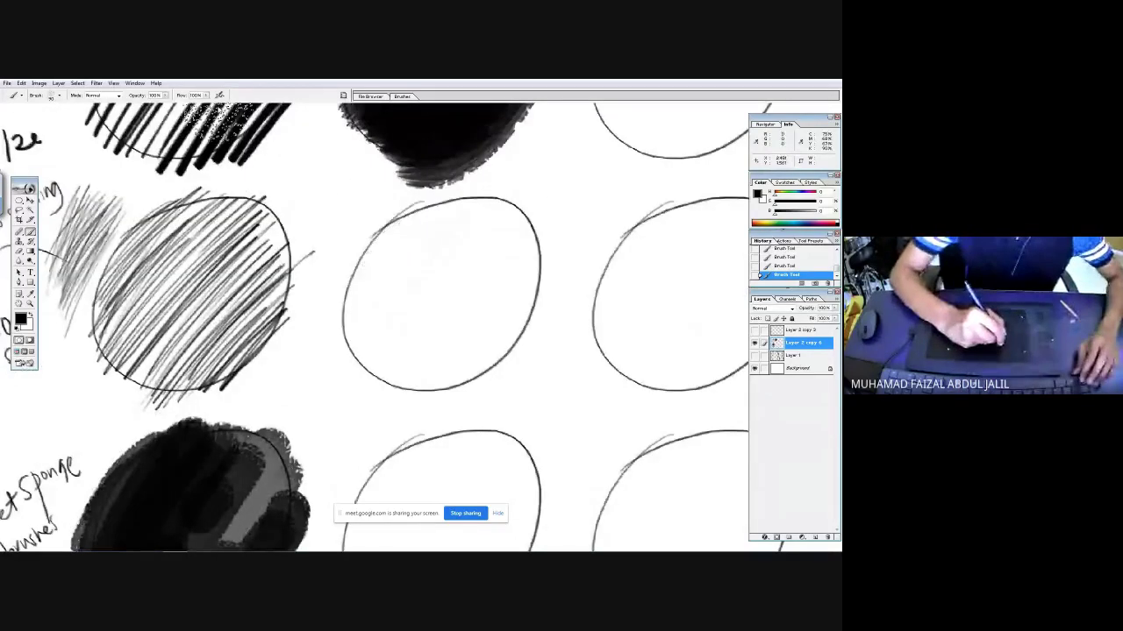
drag(386, 230, 411, 250)
key(ctrl+z)
- With the Oil Medium Wet Flow brush, draw square brackets marked with a circled minus and plus beside the second column's second circle
click(50, 95)
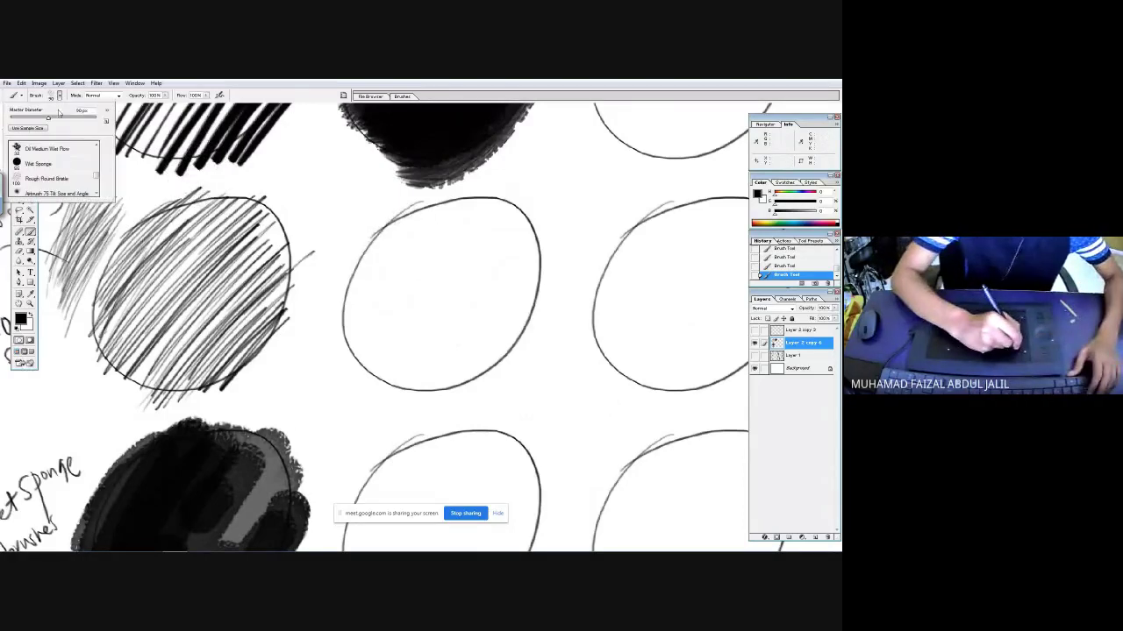
double_click(63, 149)
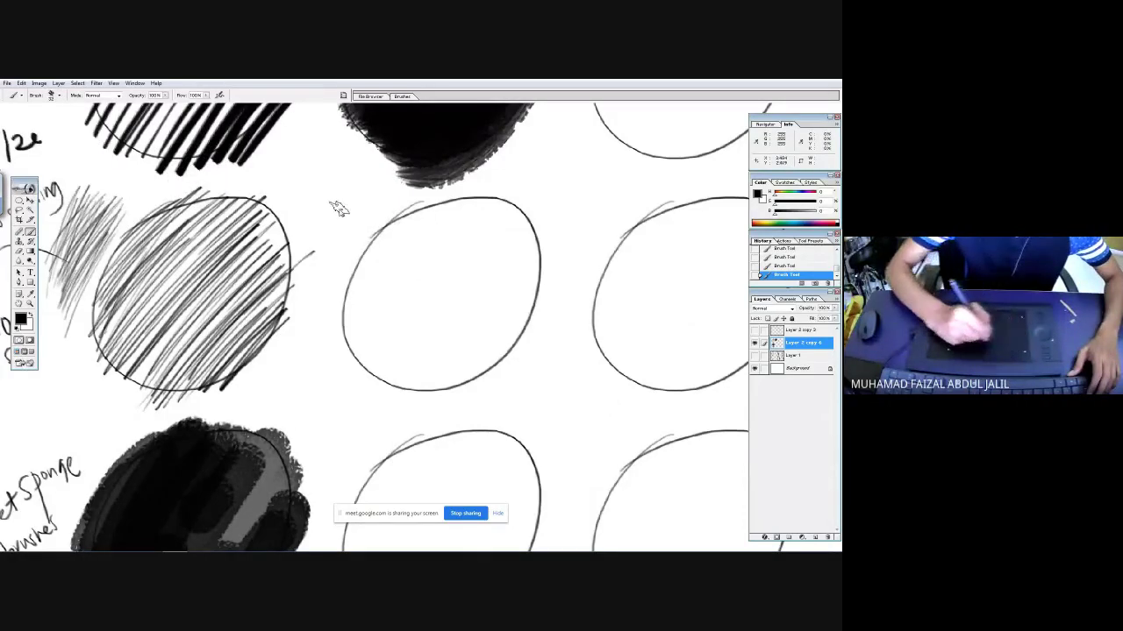
mouse_move(333, 194)
mouse_down()
mouse_move(323, 228)
mouse_move(336, 230)
mouse_up()
drag(377, 195, 362, 226)
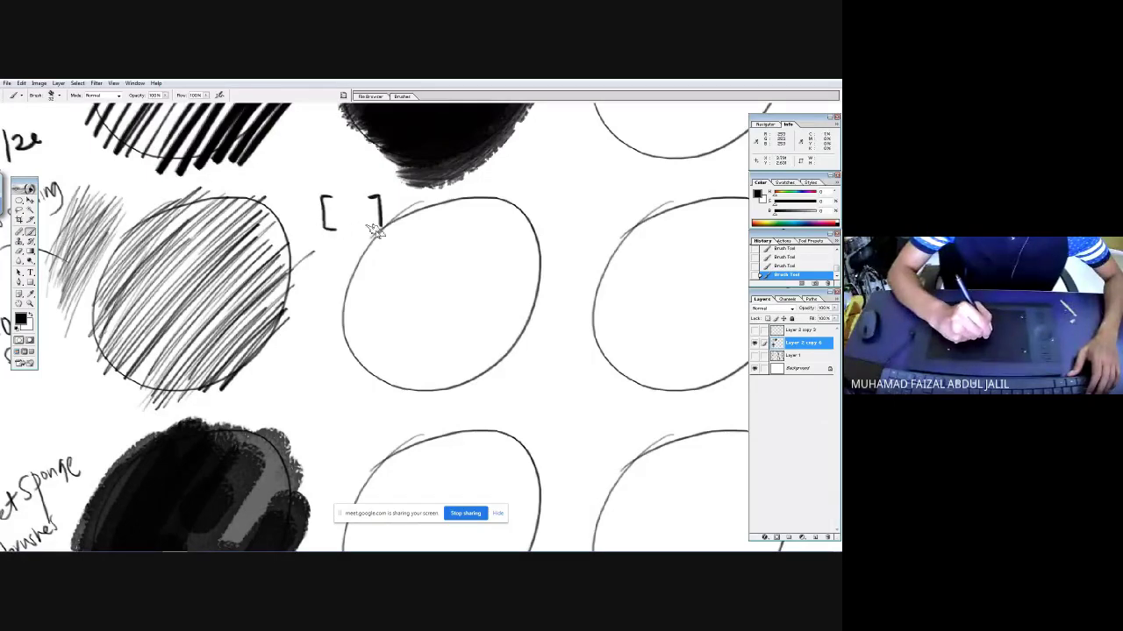
mouse_move(307, 185)
mouse_down()
mouse_move(314, 173)
mouse_move(385, 178)
mouse_move(378, 185)
mouse_move(370, 167)
mouse_up()
drag(367, 179, 388, 180)
drag(378, 170, 377, 191)
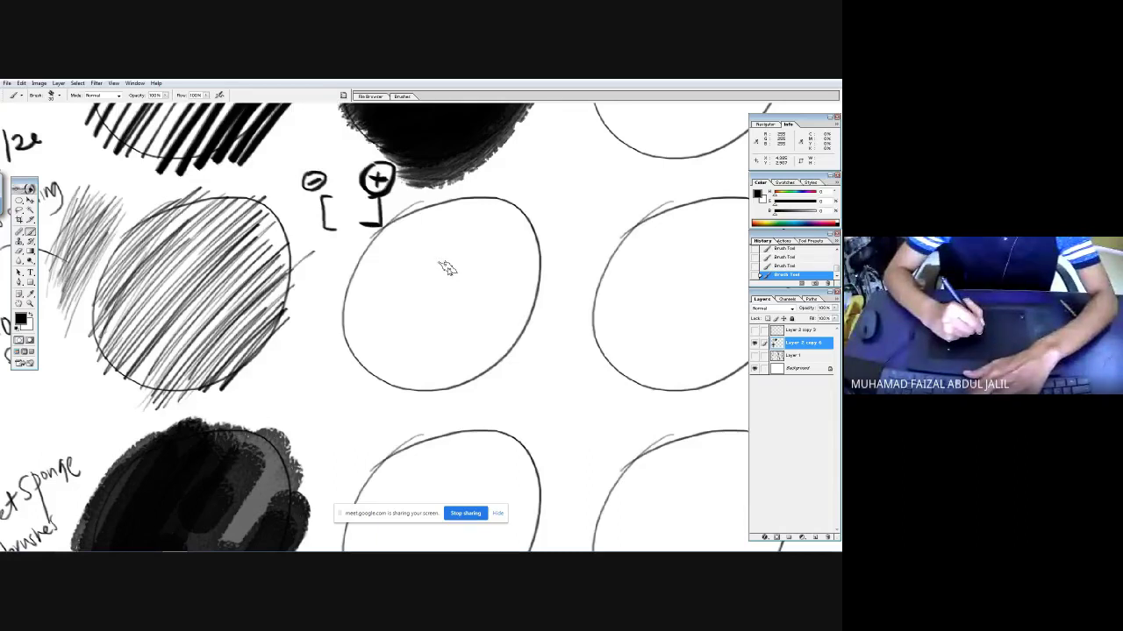
- Shade the second circle of the second column using the 100 px Rough Round Bristle brush with flow lowered to 10%
click(58, 95)
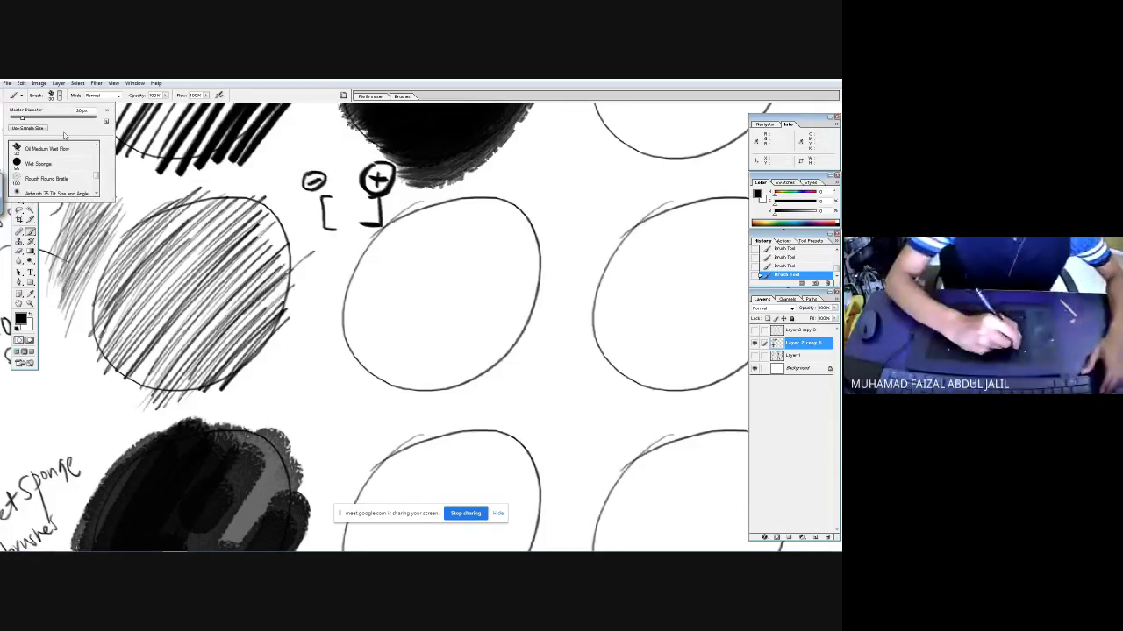
double_click(79, 179)
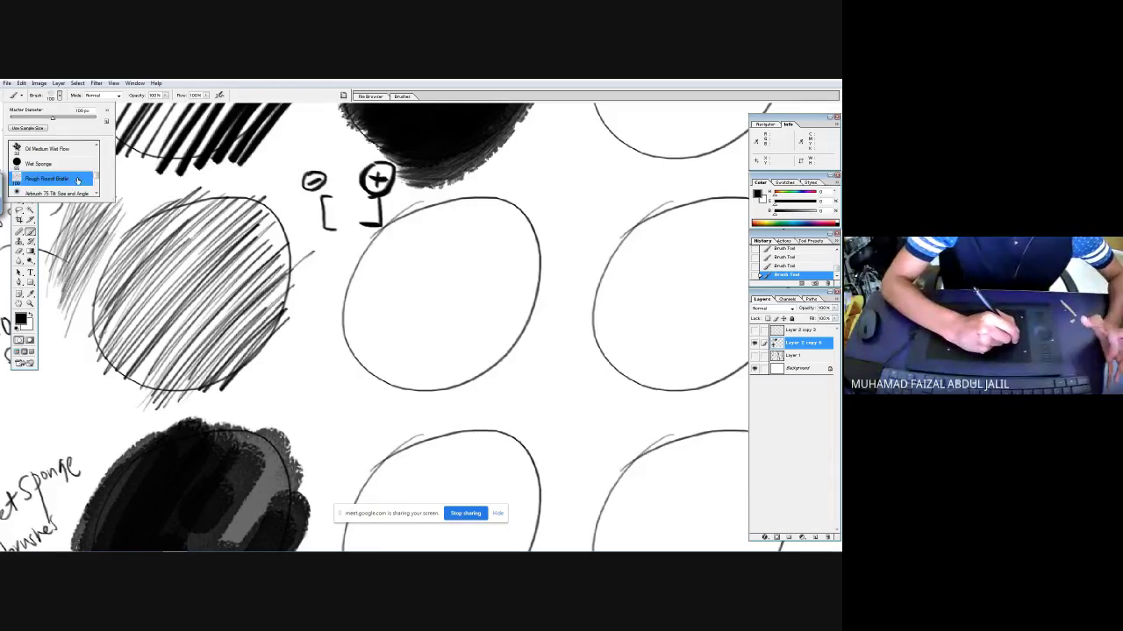
click(207, 94)
drag(207, 106, 187, 106)
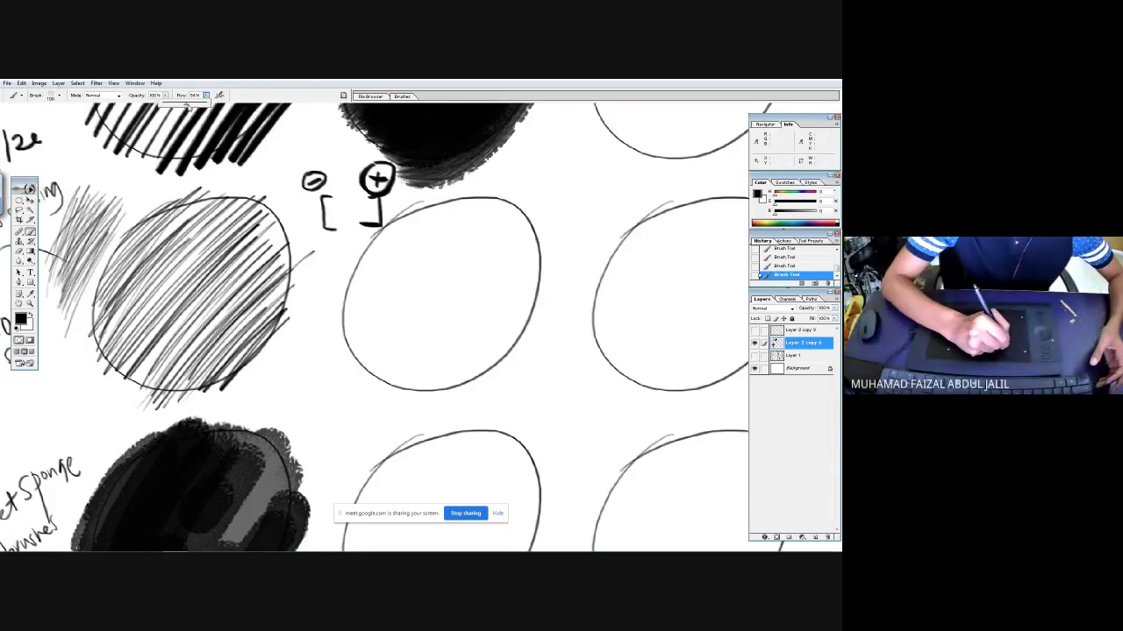
click(365, 263)
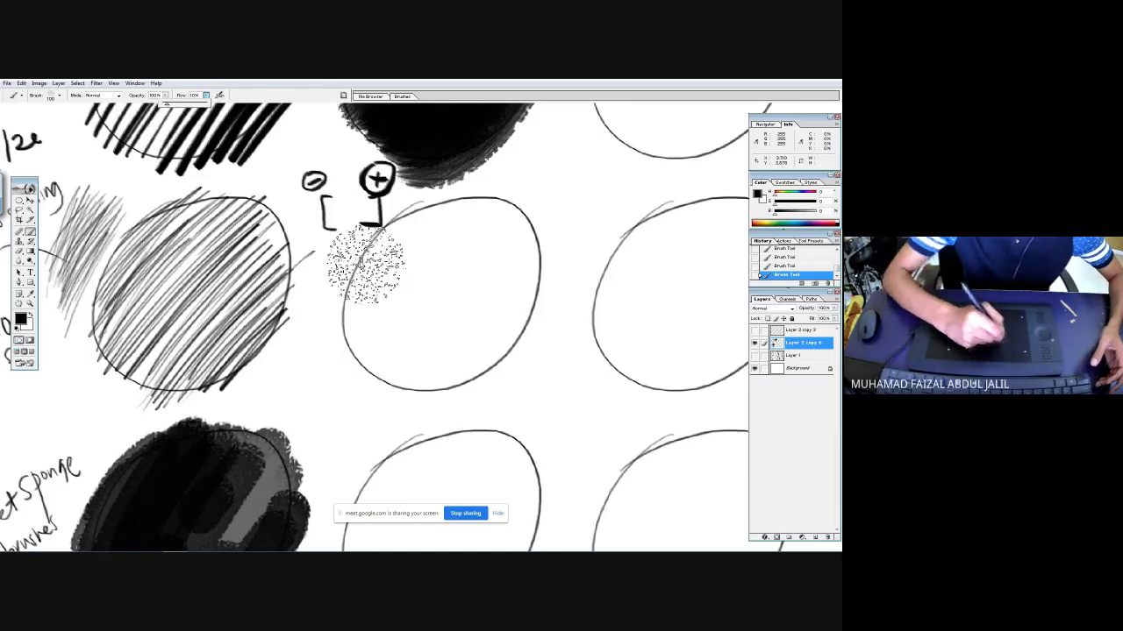
mouse_move(365, 263)
mouse_down()
mouse_move(426, 237)
mouse_move(421, 303)
mouse_up()
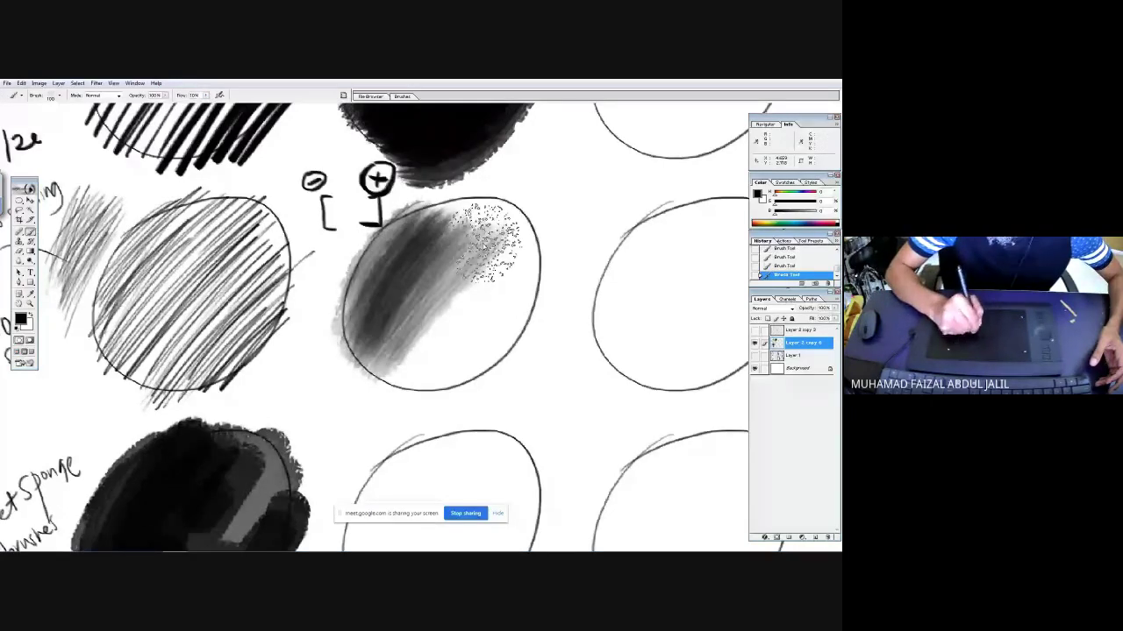
mouse_move(484, 247)
mouse_down()
mouse_move(389, 363)
mouse_move(448, 356)
mouse_move(522, 287)
mouse_move(500, 245)
mouse_move(429, 270)
mouse_move(490, 214)
mouse_move(438, 242)
mouse_move(505, 201)
mouse_move(491, 315)
mouse_move(408, 233)
mouse_move(461, 204)
mouse_move(365, 327)
mouse_move(468, 366)
mouse_up()
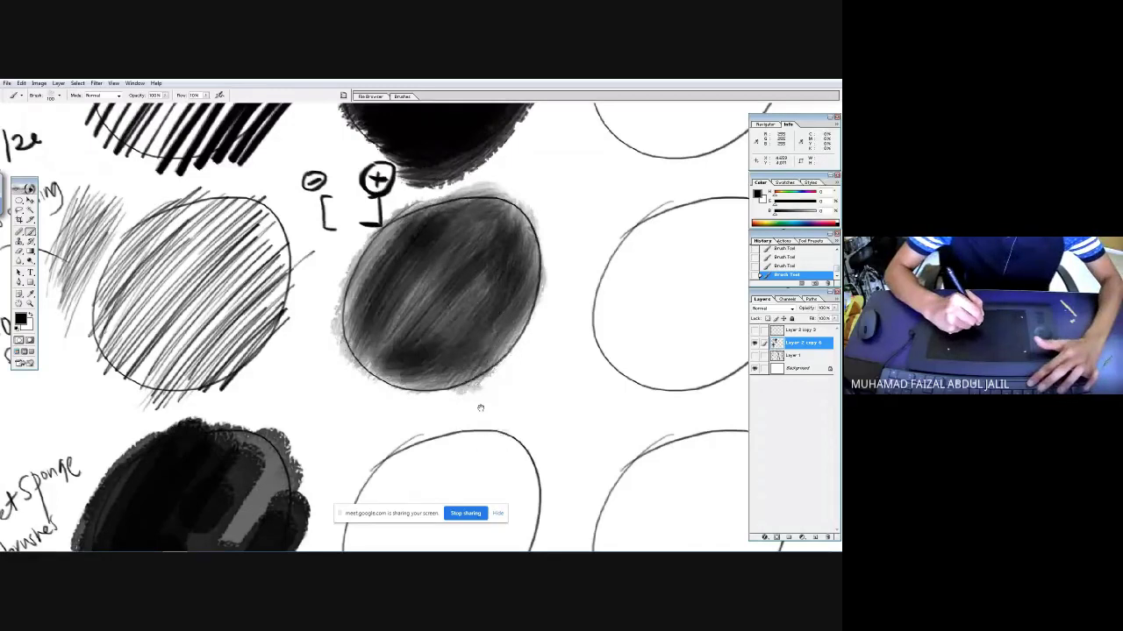
- Switch to the Oil Medium Wet Flow brush and reduce its diameter to 20 px for labelling the shaded circle
drag(481, 407, 491, 316)
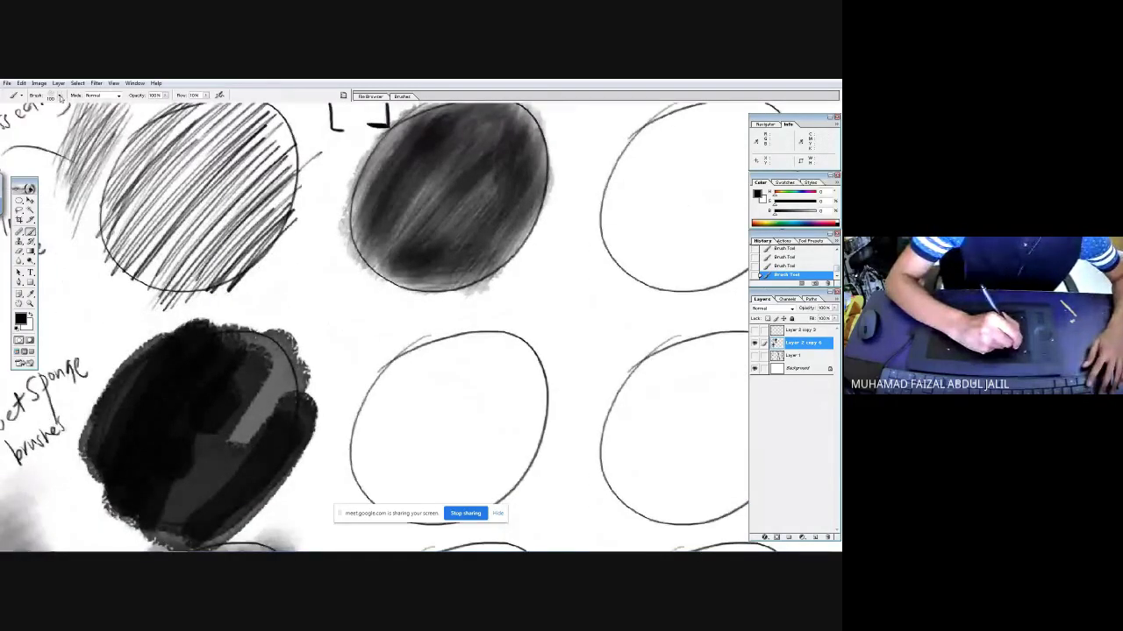
click(60, 98)
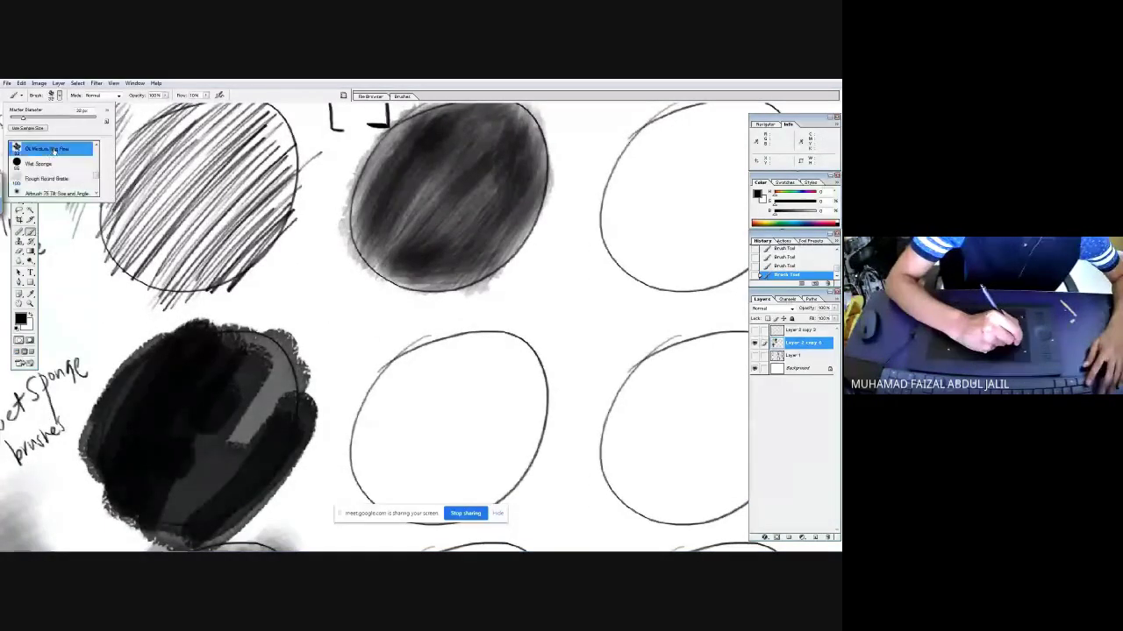
click(44, 149)
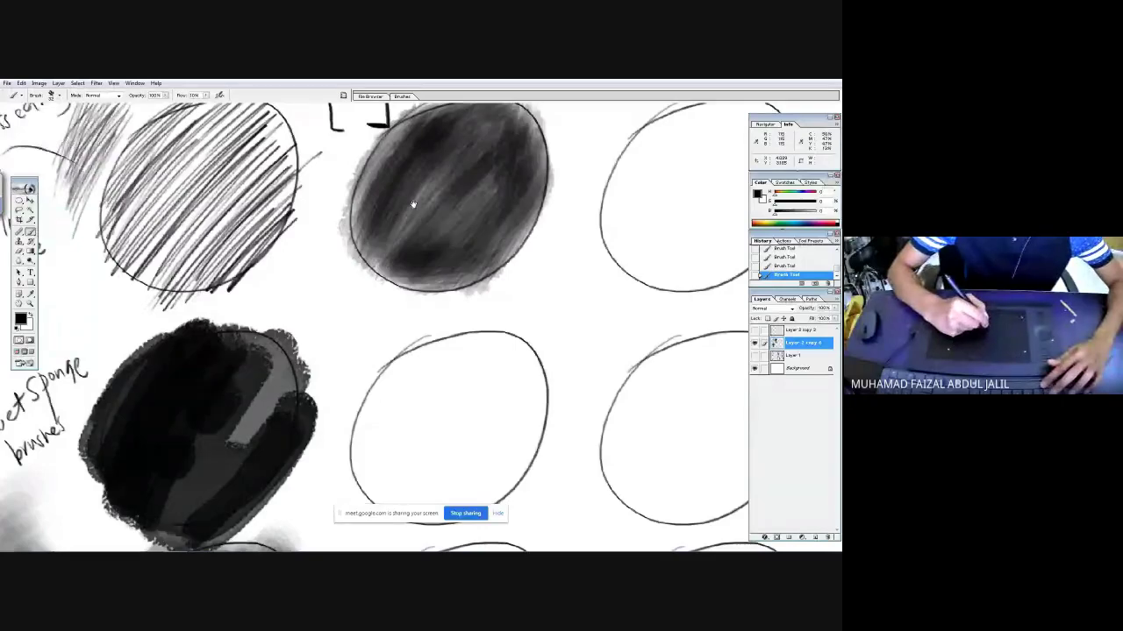
mouse_move(414, 204)
mouse_down()
mouse_move(397, 428)
mouse_move(394, 198)
mouse_up()
key(bracketleft)
key(bracketleft)
drag(321, 365, 323, 342)
drag(324, 342, 342, 357)
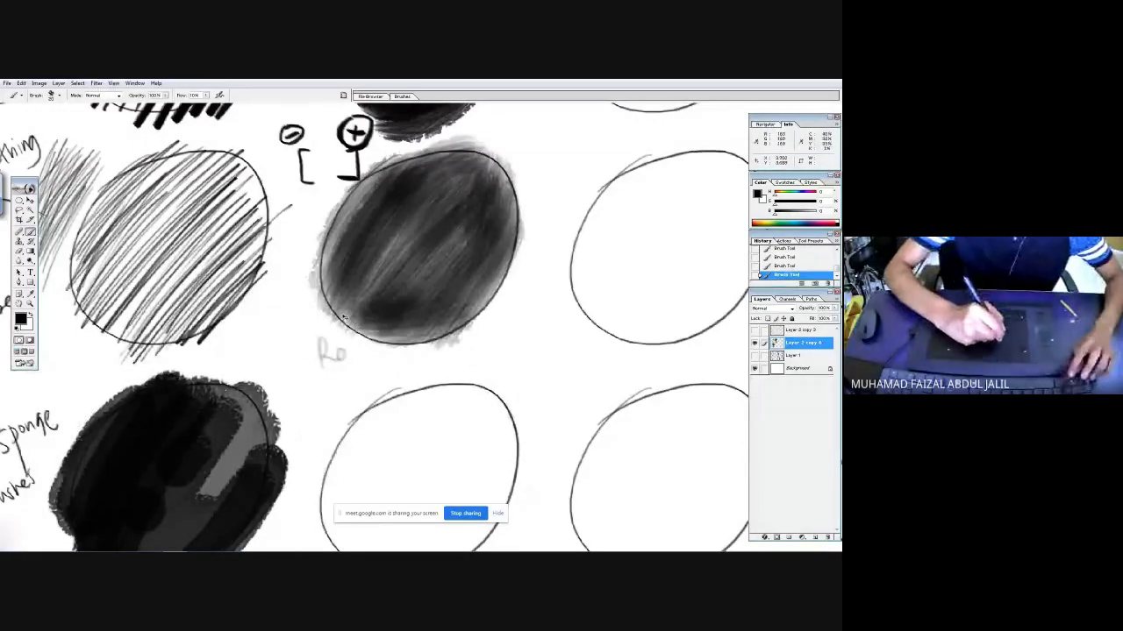
key(ctrl+alt+z)
key(ctrl+alt+z)
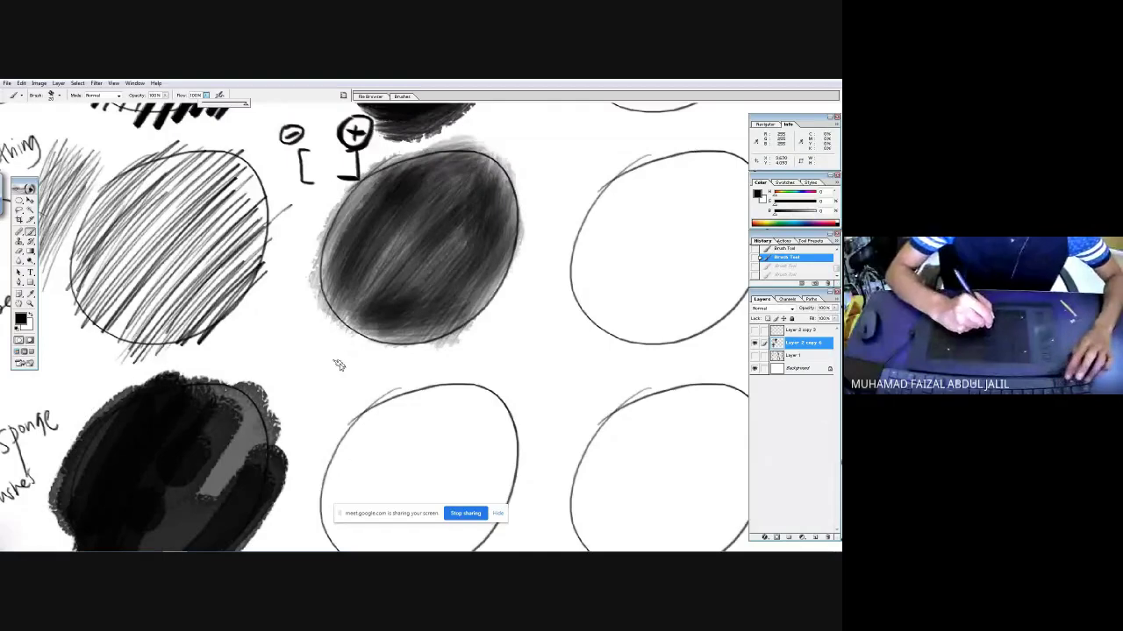
- Handwrite "Rough Round Bristle" at 100% flow below the second circle of the second column
mouse_move(336, 344)
mouse_down()
mouse_move(366, 347)
mouse_move(369, 360)
mouse_move(371, 342)
mouse_move(381, 364)
mouse_move(425, 350)
mouse_move(427, 362)
mouse_move(440, 334)
mouse_move(457, 330)
mouse_move(464, 355)
mouse_move(492, 327)
mouse_move(490, 346)
mouse_move(528, 355)
mouse_up()
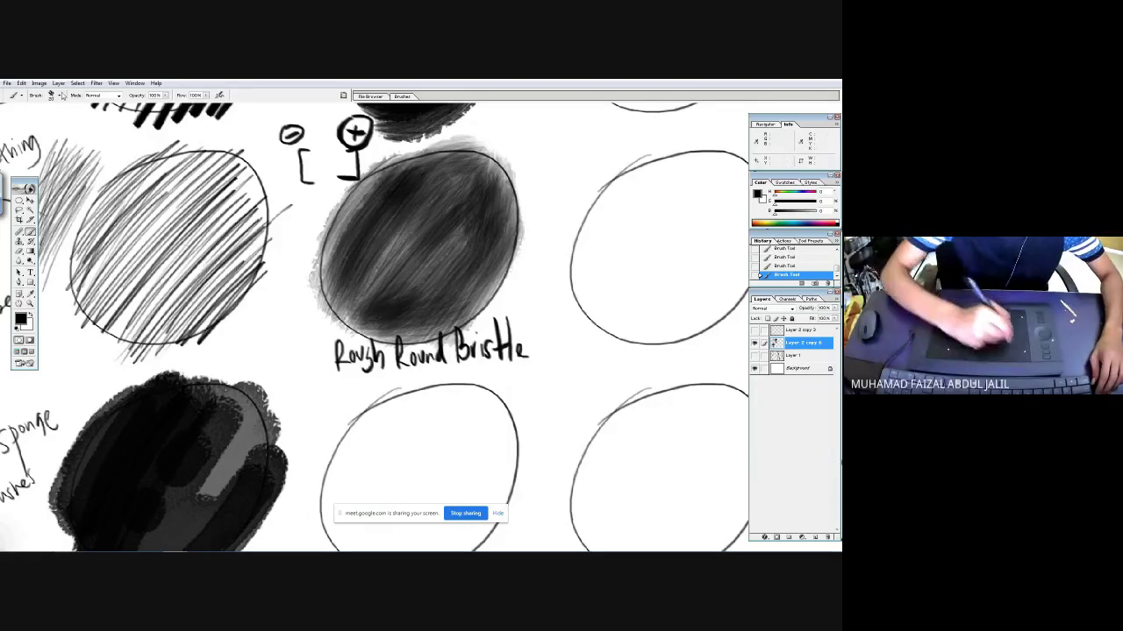
- Choose the Soft Round 200 pixels brush and fill the third circle of the second column at 100% flow
click(58, 94)
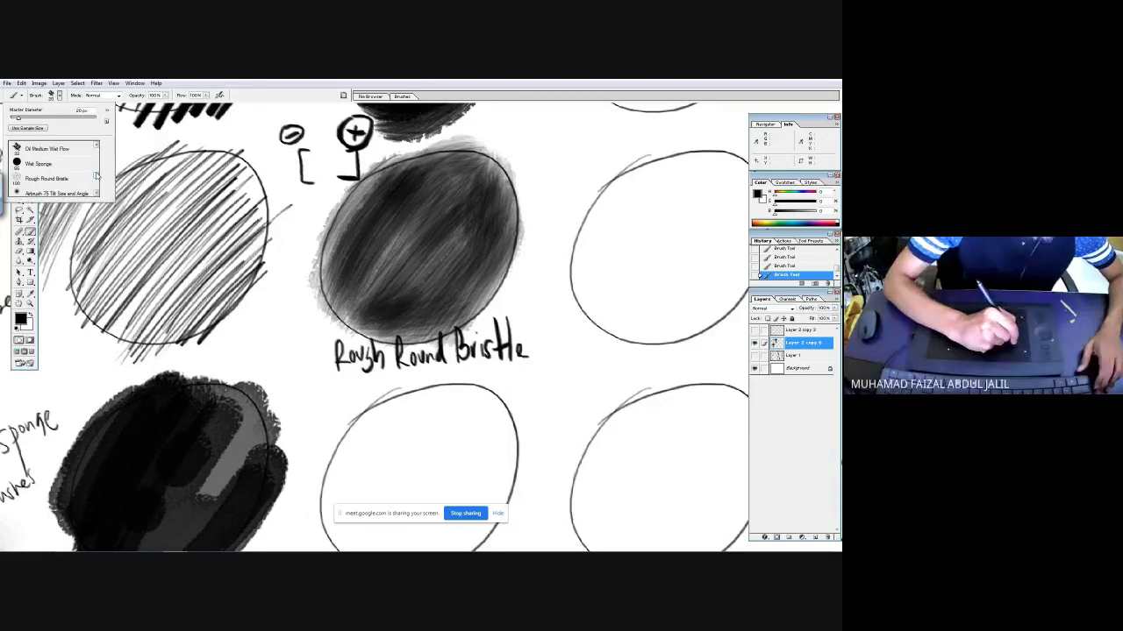
drag(96, 176, 97, 155)
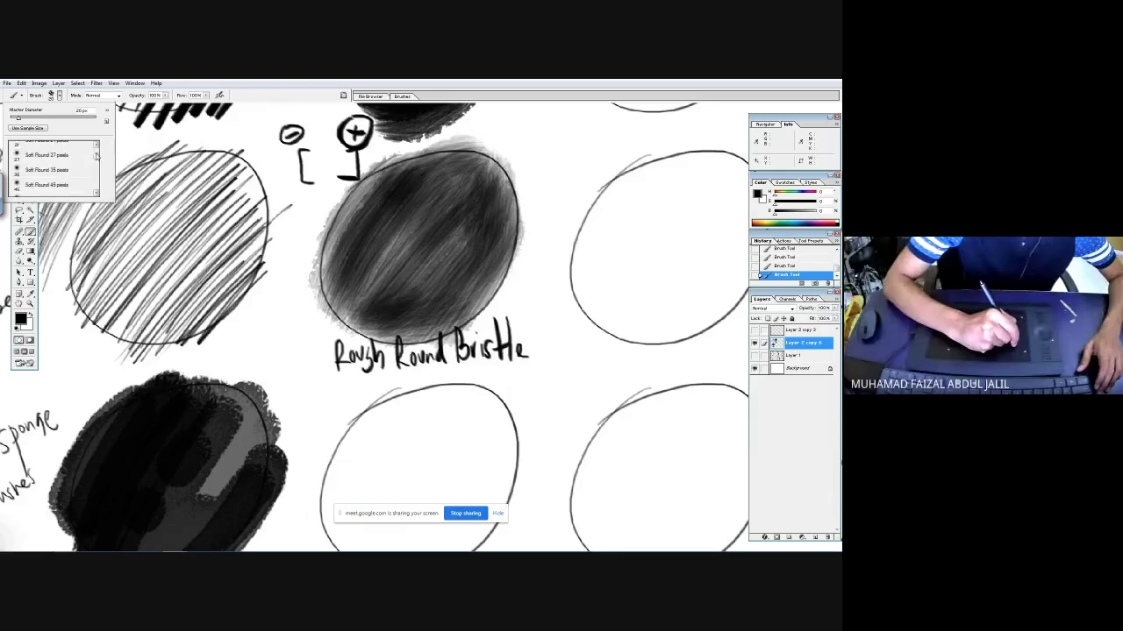
scroll(94, 182, down, 3)
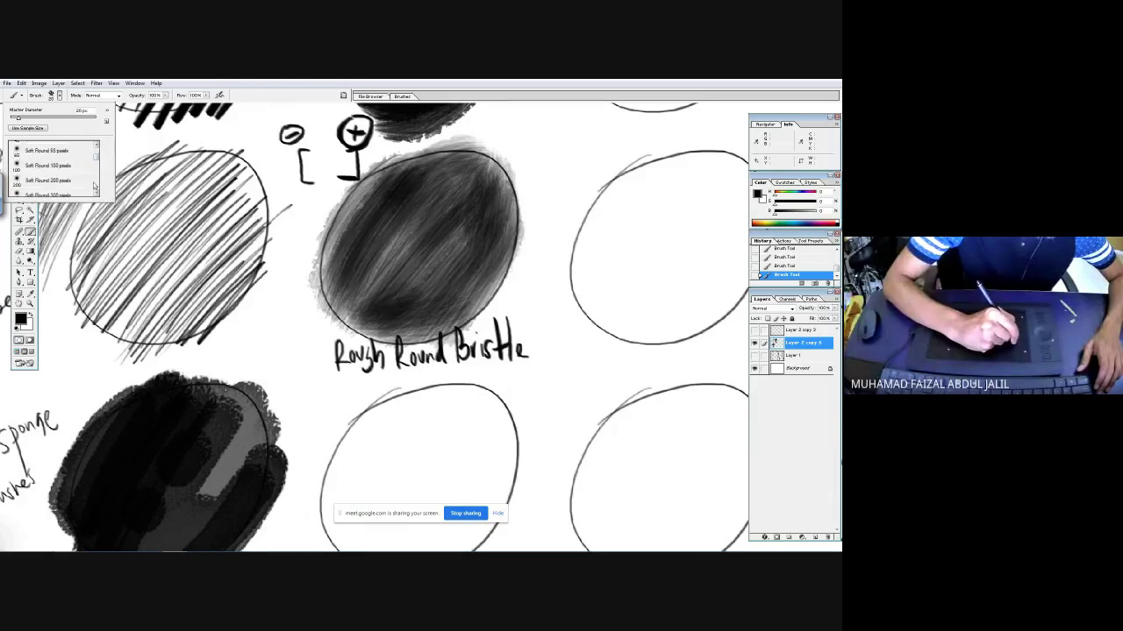
click(77, 182)
key(Return)
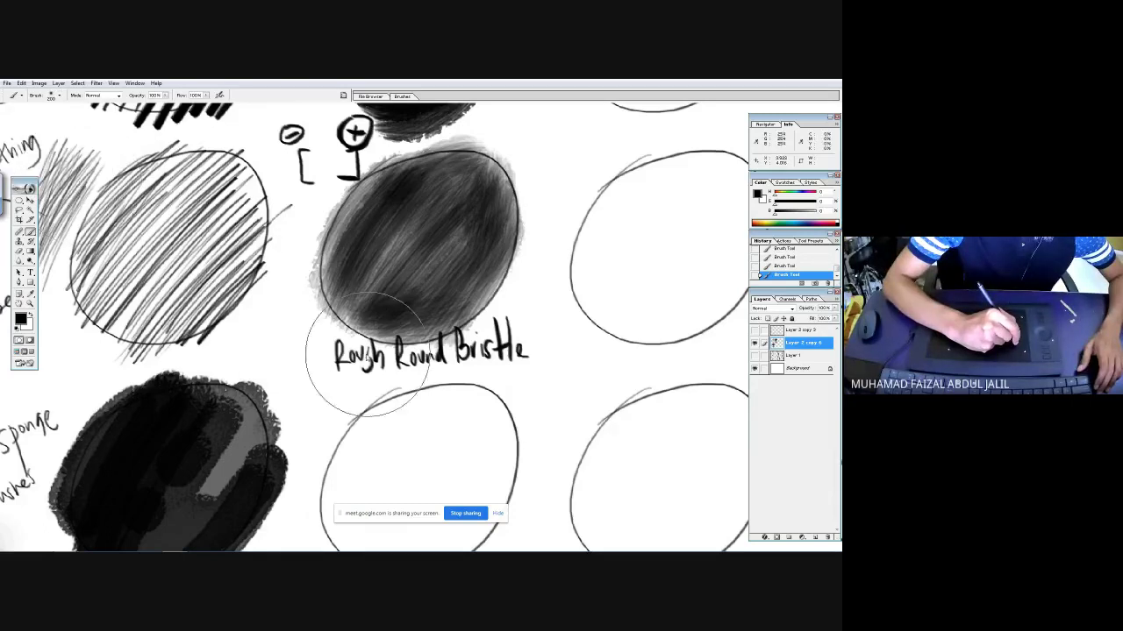
click(51, 95)
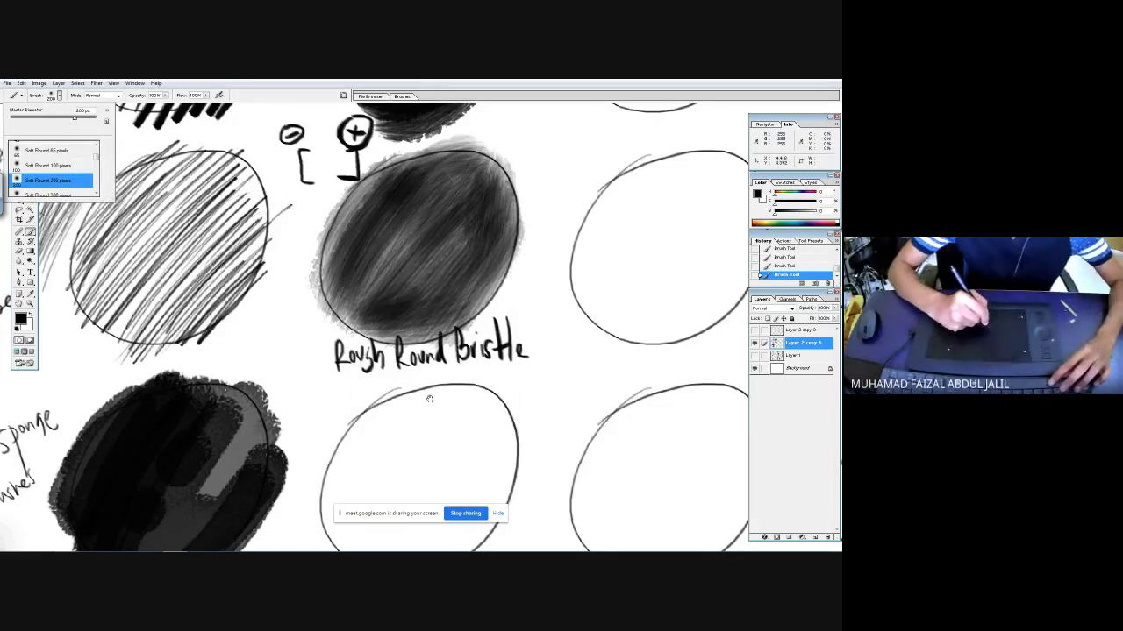
drag(430, 399, 442, 299)
drag(395, 369, 491, 368)
drag(491, 368, 519, 220)
- Lower the brush flow to 6% and shade the second column's fourth circle with the 200 px soft round brush
click(206, 95)
click(176, 105)
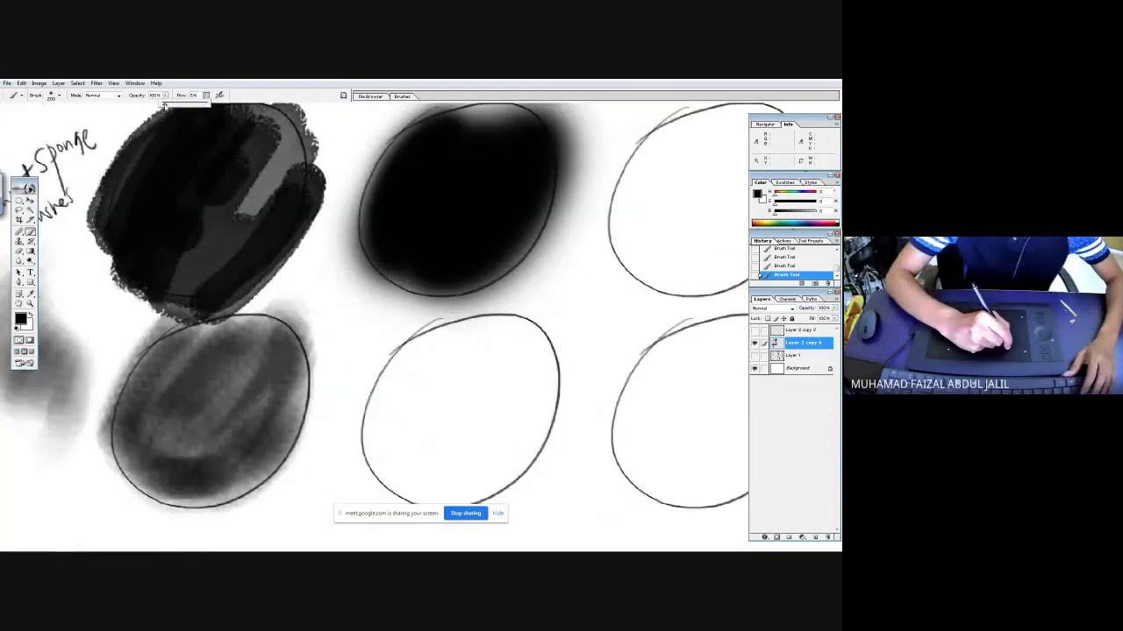
drag(163, 106, 166, 105)
mouse_move(406, 429)
mouse_down()
mouse_move(462, 329)
mouse_move(402, 396)
mouse_move(420, 408)
mouse_move(394, 462)
mouse_move(498, 360)
mouse_move(445, 451)
mouse_move(461, 457)
mouse_move(515, 372)
mouse_move(484, 465)
mouse_move(532, 400)
mouse_move(449, 483)
mouse_move(420, 353)
mouse_move(394, 435)
mouse_move(429, 488)
mouse_move(426, 420)
mouse_move(463, 463)
mouse_move(496, 461)
mouse_move(378, 452)
mouse_move(482, 488)
mouse_move(390, 423)
mouse_move(444, 490)
mouse_move(493, 434)
mouse_move(486, 443)
mouse_move(450, 417)
mouse_up()
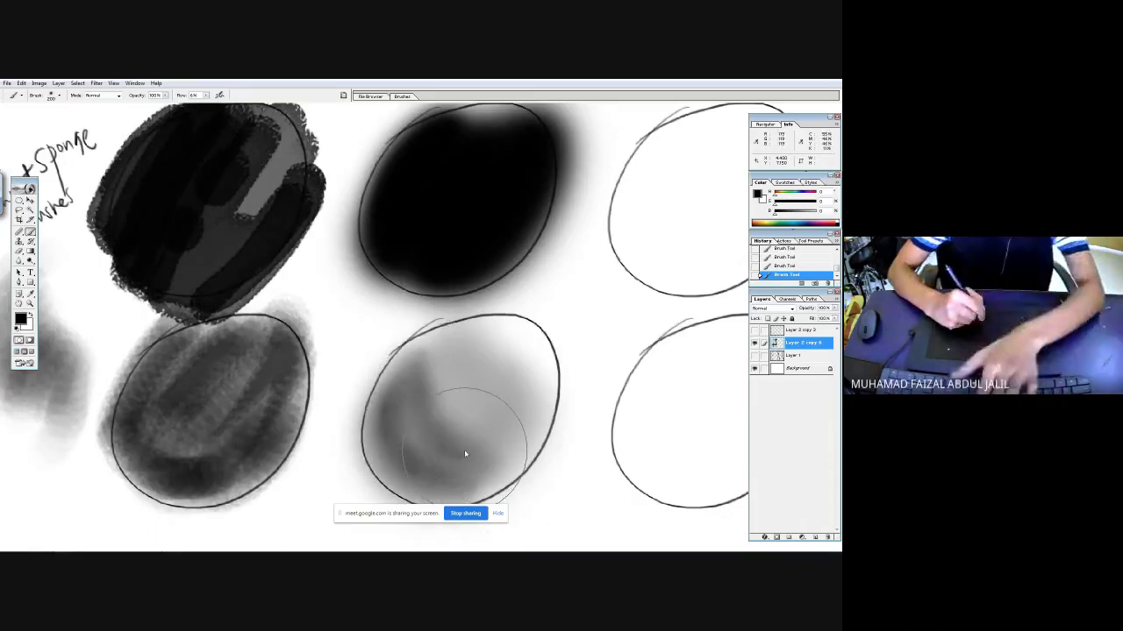
key(ctrl+minus)
key(ctrl+minus)
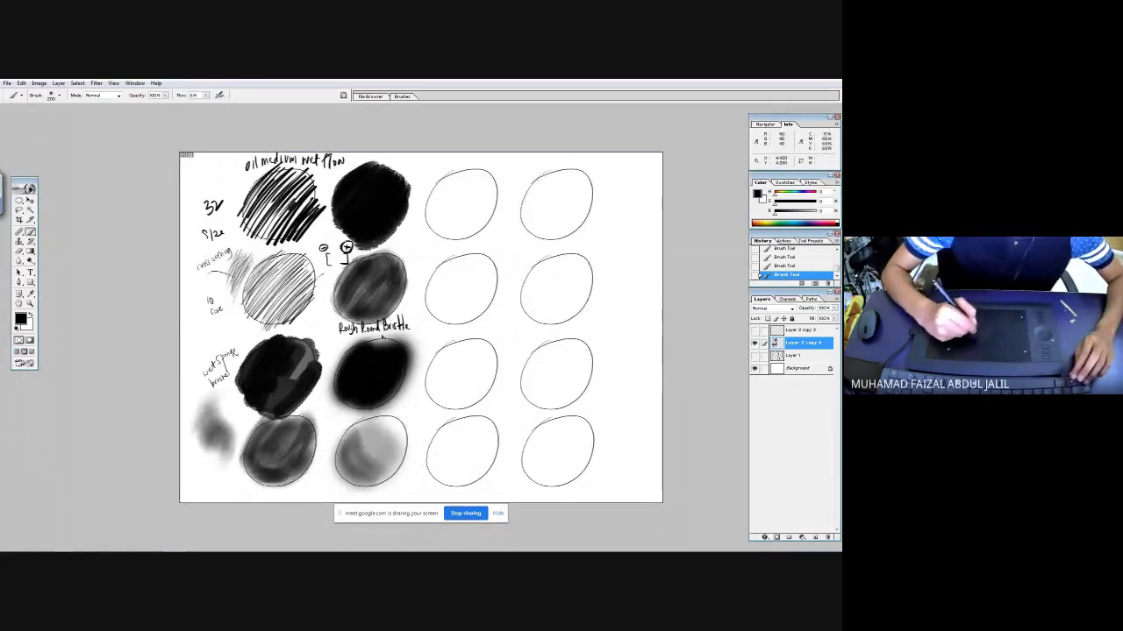
- Handwrite "Soft Round Brushes" above the second column's fourth circle using the Hard Round 3 pixels brush at 100% flow
drag(312, 350, 469, 491)
click(59, 96)
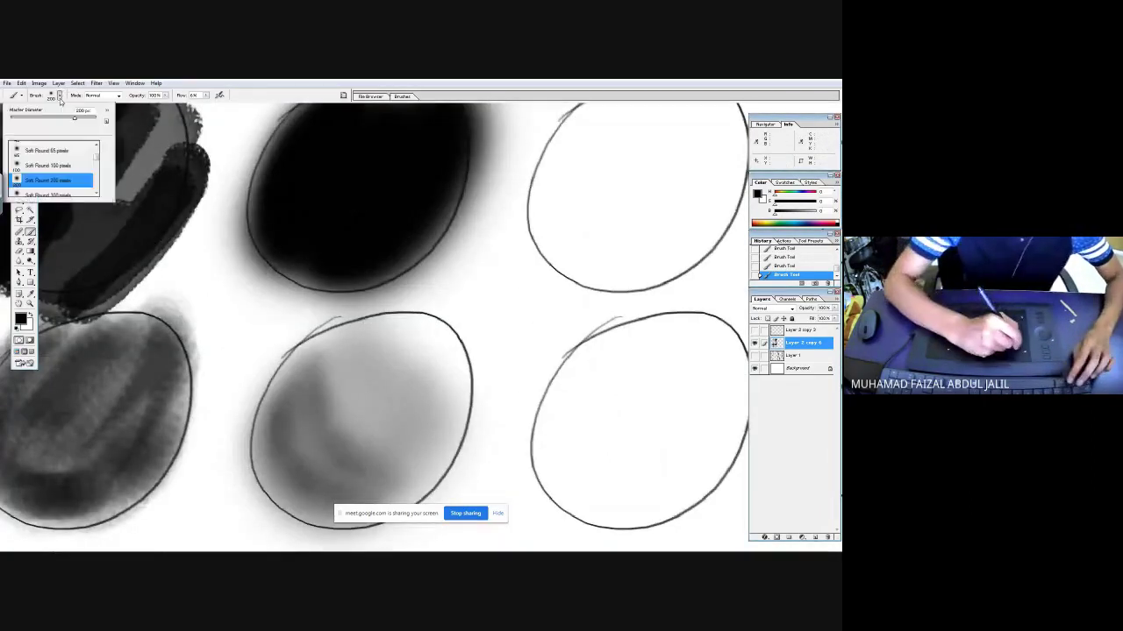
drag(96, 158, 98, 151)
double_click(77, 163)
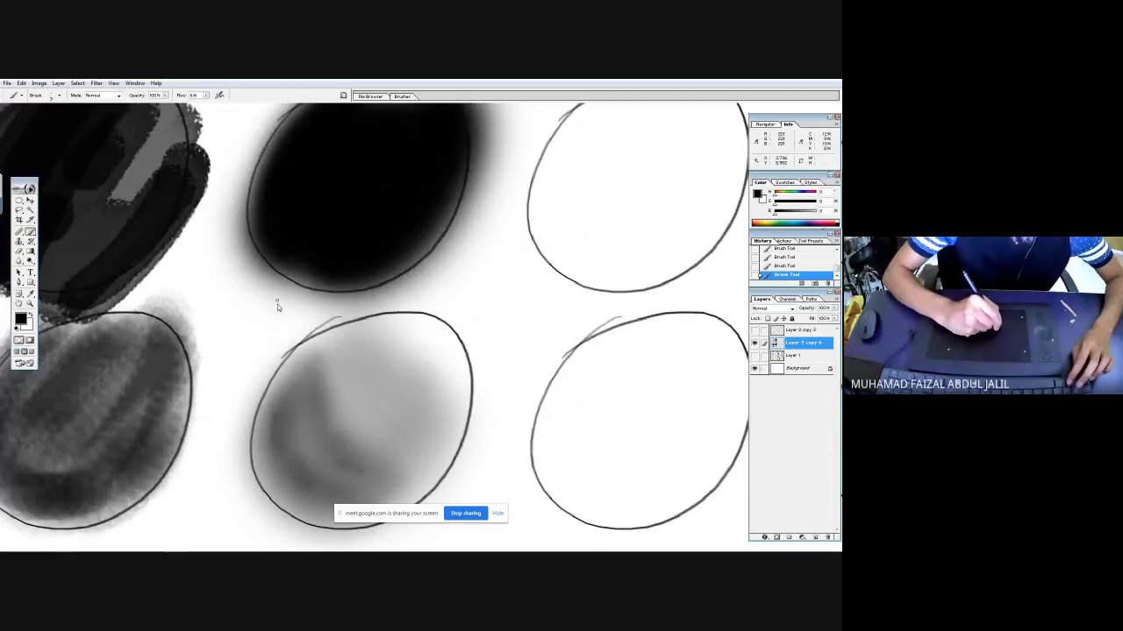
click(205, 96)
click(281, 95)
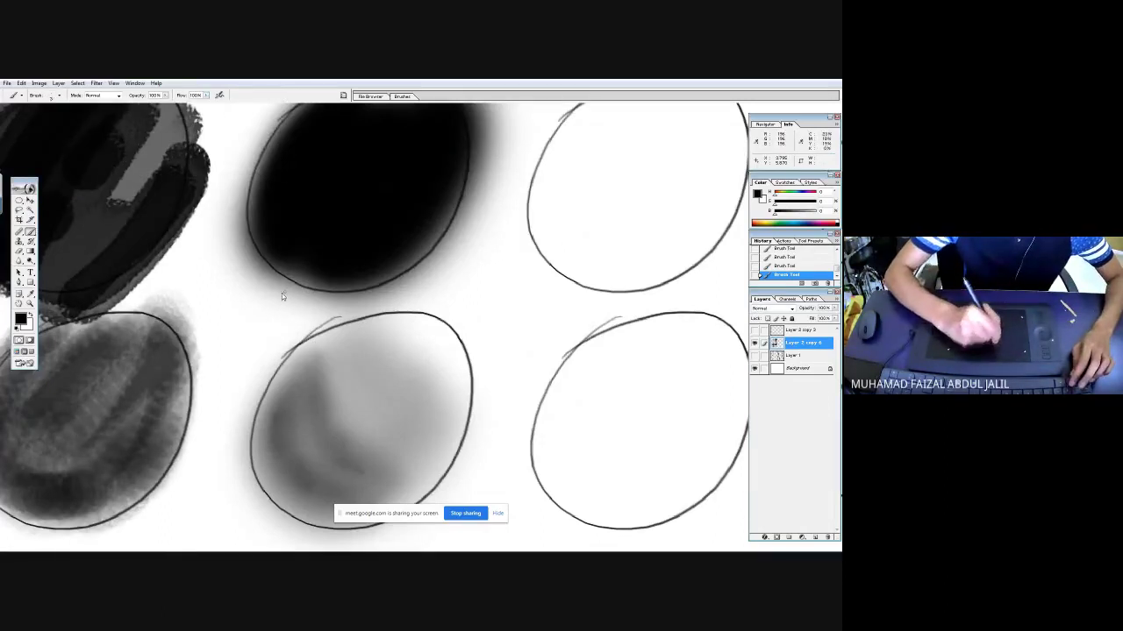
drag(289, 317, 303, 312)
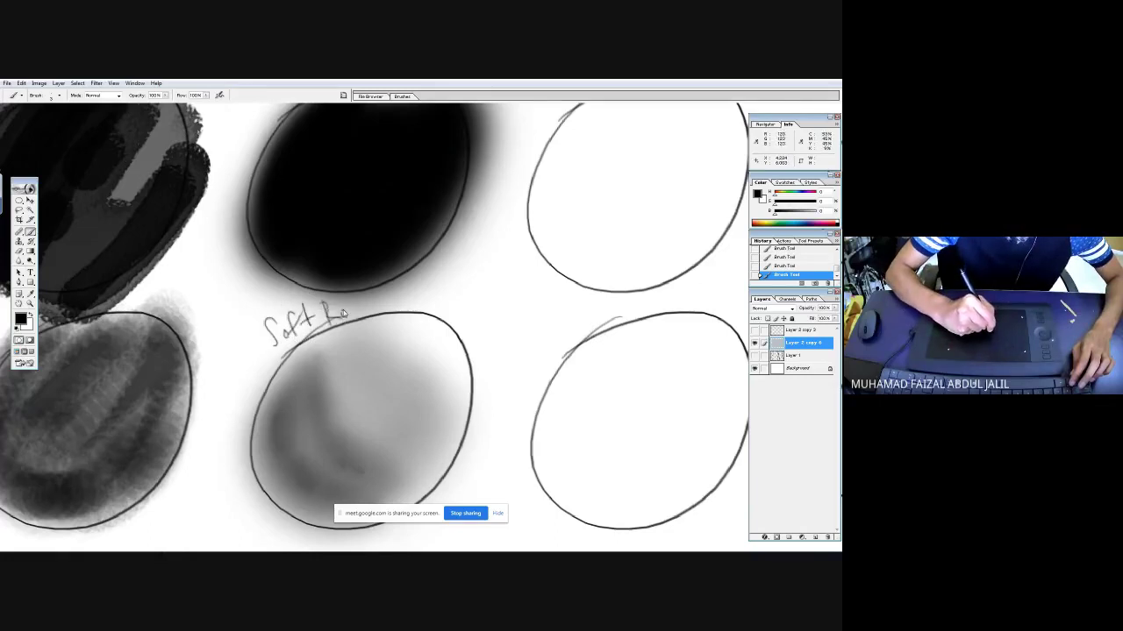
drag(397, 313, 402, 297)
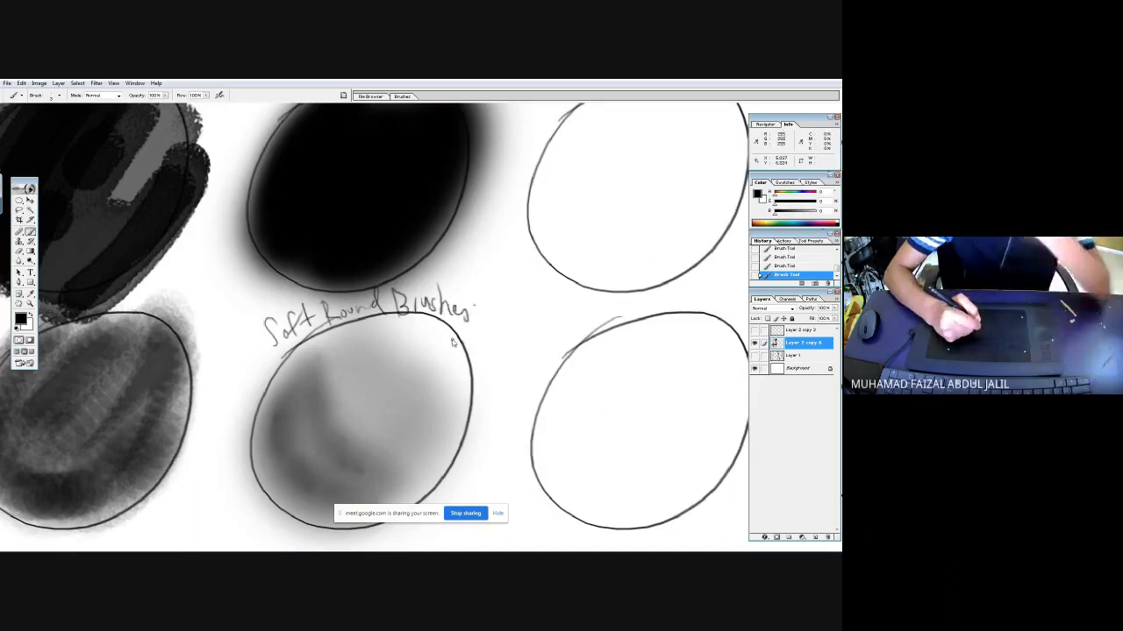
- Save the practice sheet as a JPEG copy, replacing the "copy" suffix of the file name with an exercise suffix
key(ctrl+minus)
key(ctrl+minus)
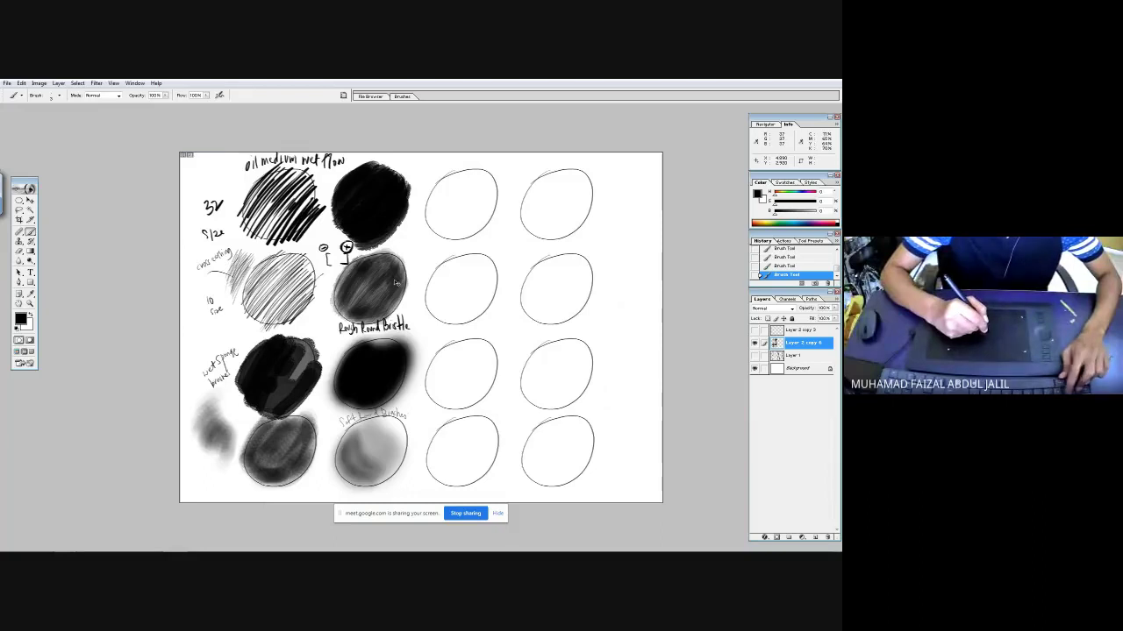
key(ctrl+shift+s)
click(421, 315)
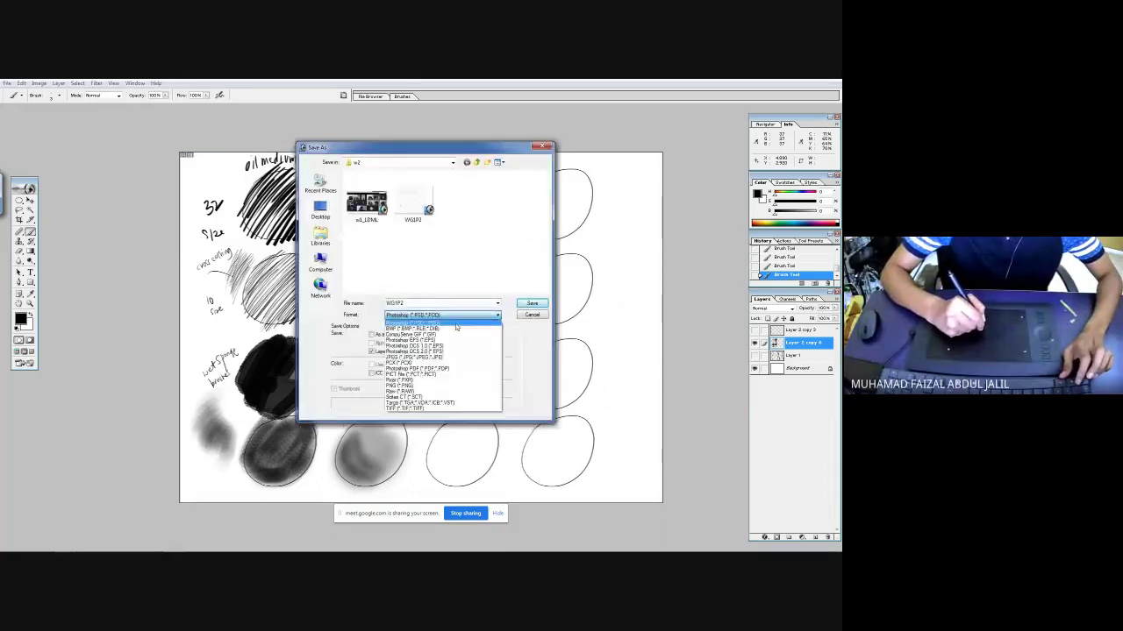
click(445, 358)
click(431, 303)
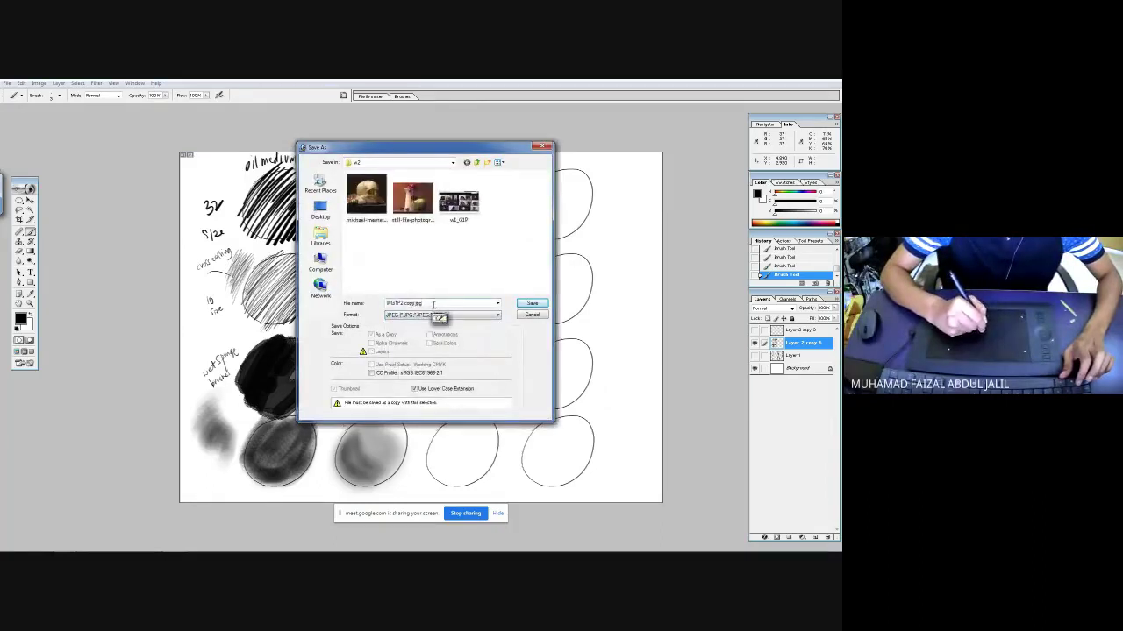
drag(433, 304, 403, 303)
text(ac1)
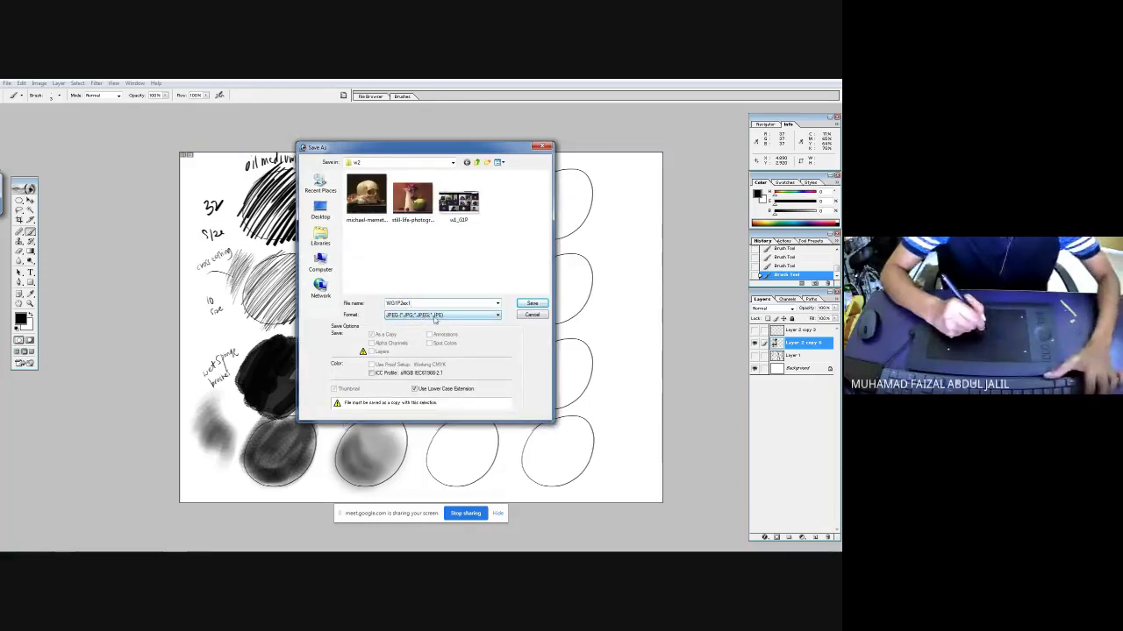
key(Return)
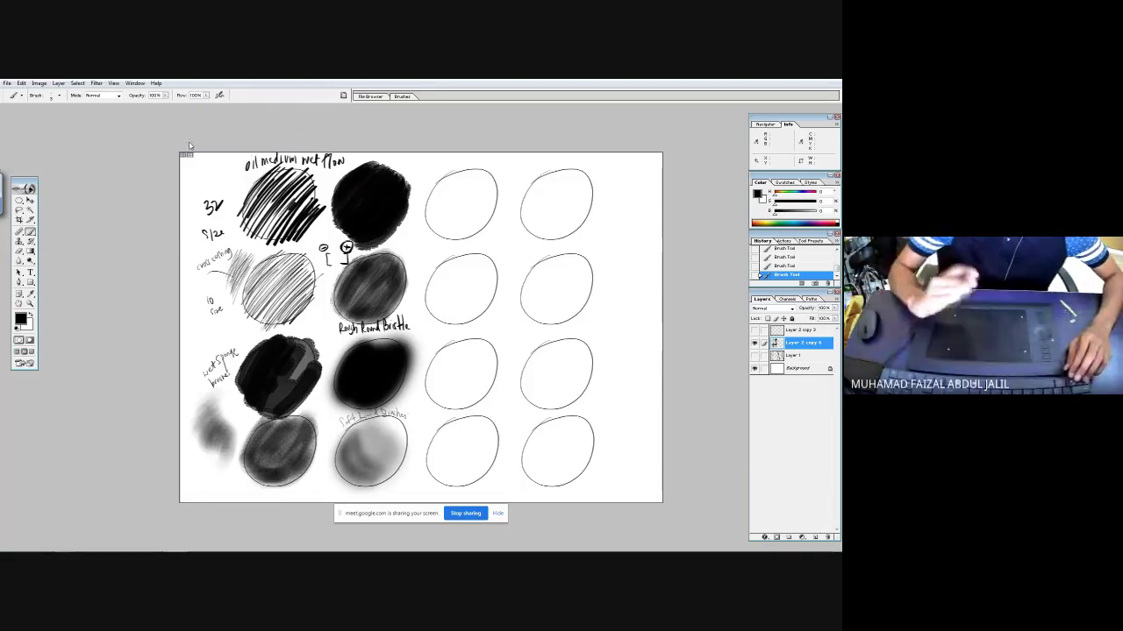
click(165, 96)
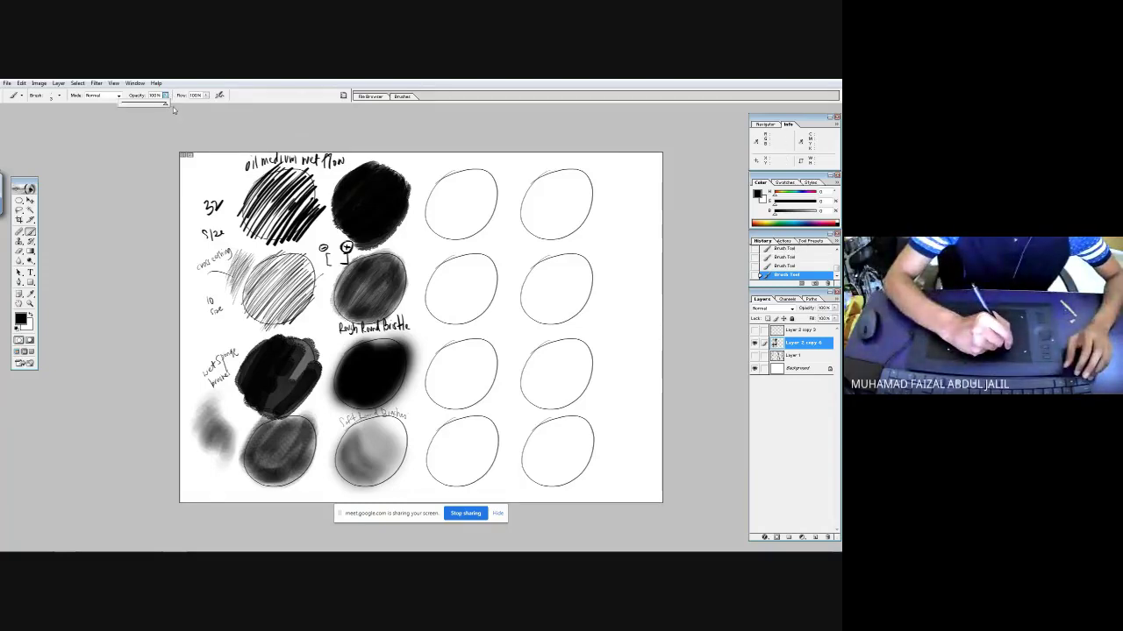
click(207, 92)
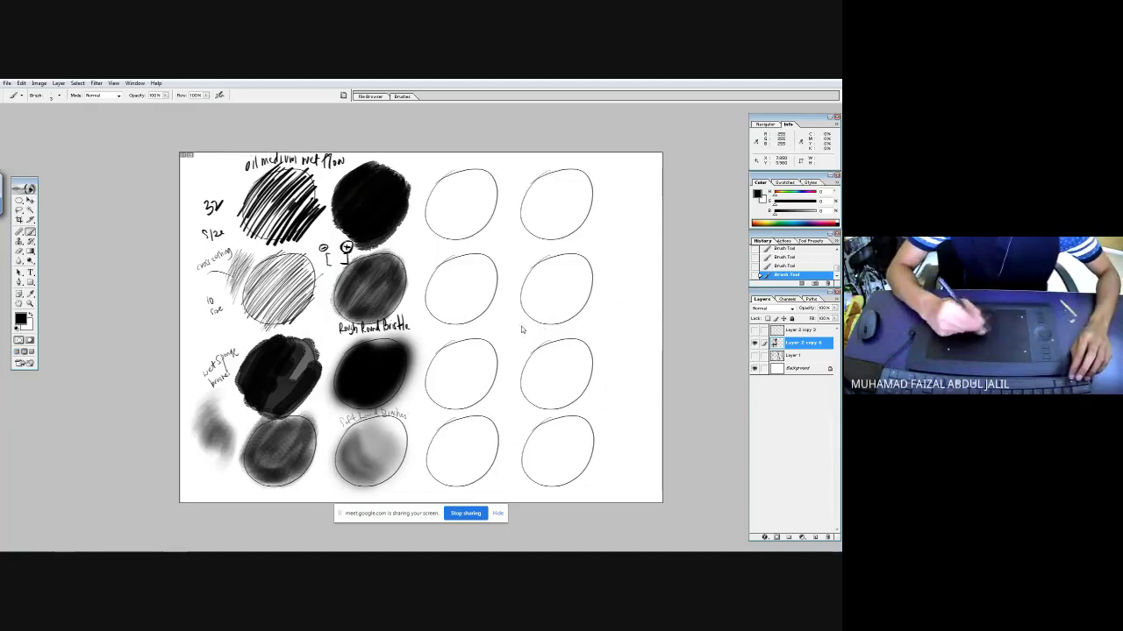
- With the panels hidden, handwrite the artist's name and "G1-W2-ex01" as a dashed list beside the last circle, and restore the panels
key(ctrl+space)
drag(526, 383, 646, 502)
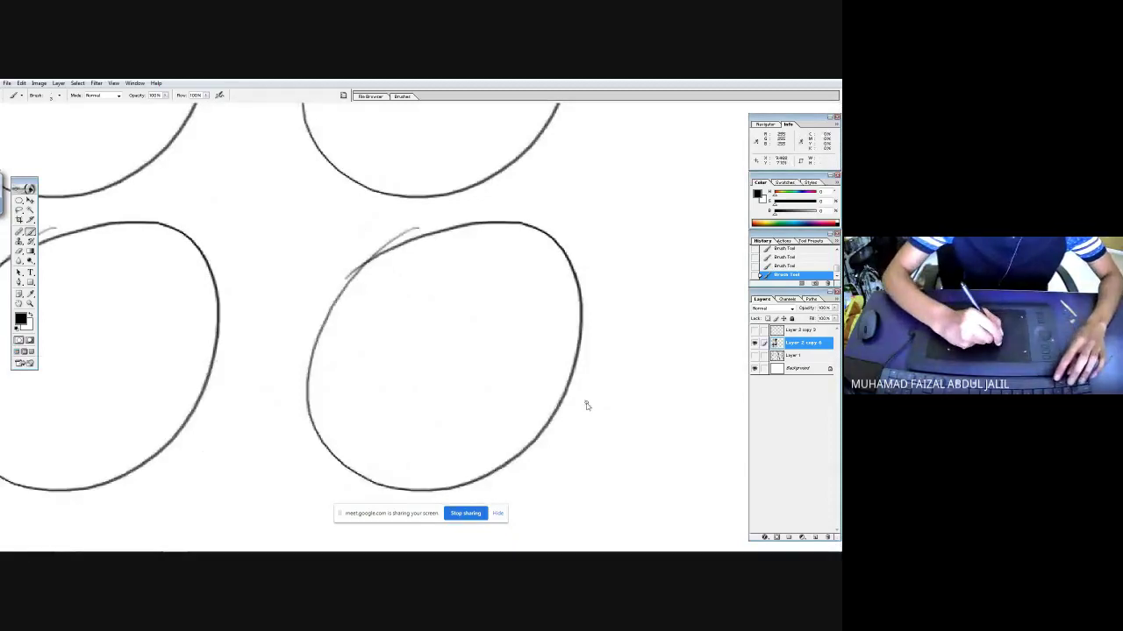
key(Tab)
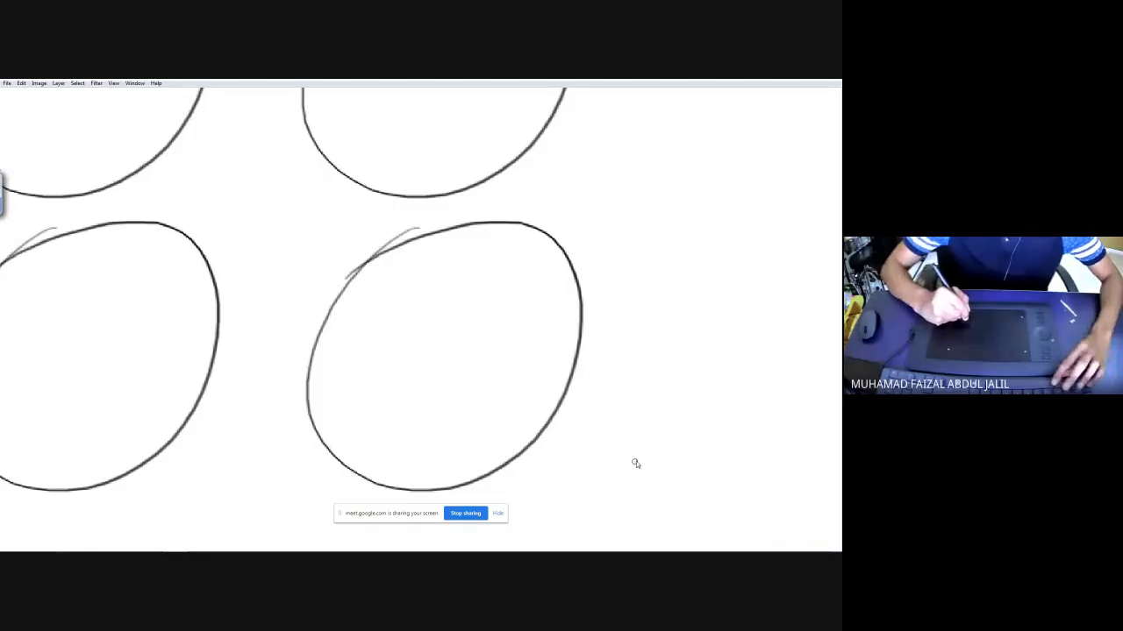
drag(640, 469, 653, 480)
drag(659, 465, 699, 479)
drag(707, 435, 709, 487)
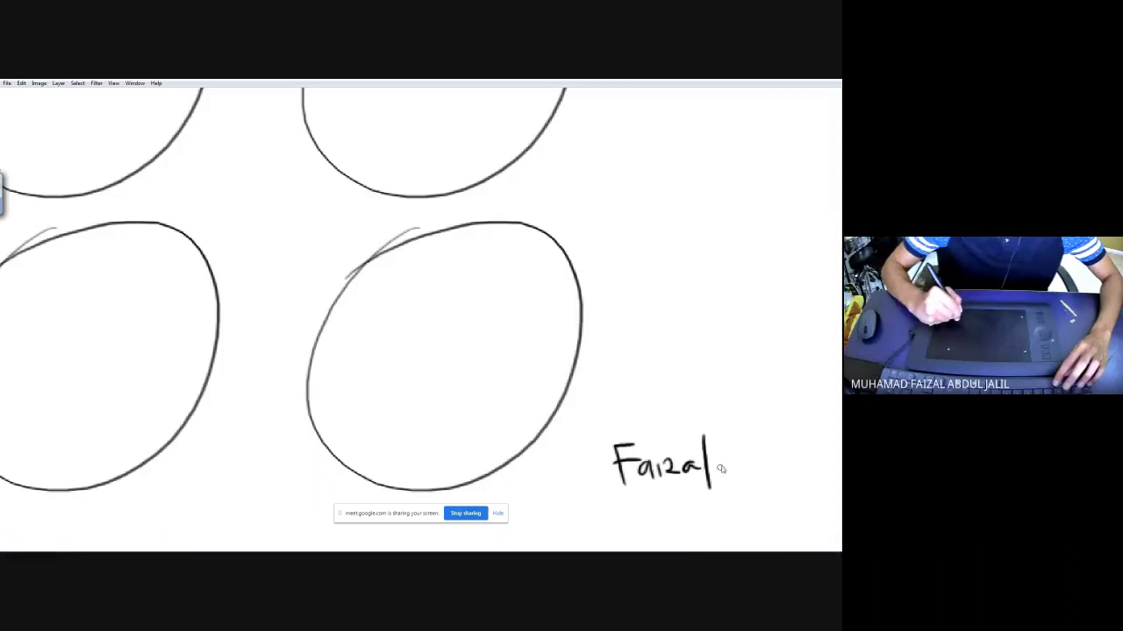
mouse_move(593, 480)
mouse_down()
mouse_move(605, 479)
mouse_move(605, 515)
mouse_up()
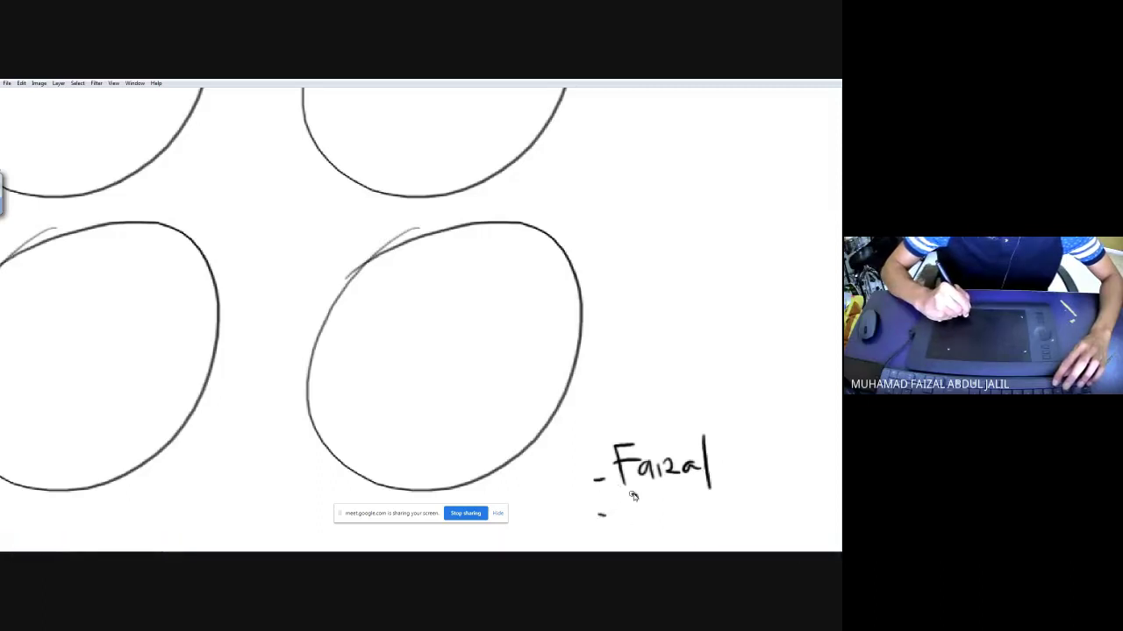
drag(649, 497, 659, 524)
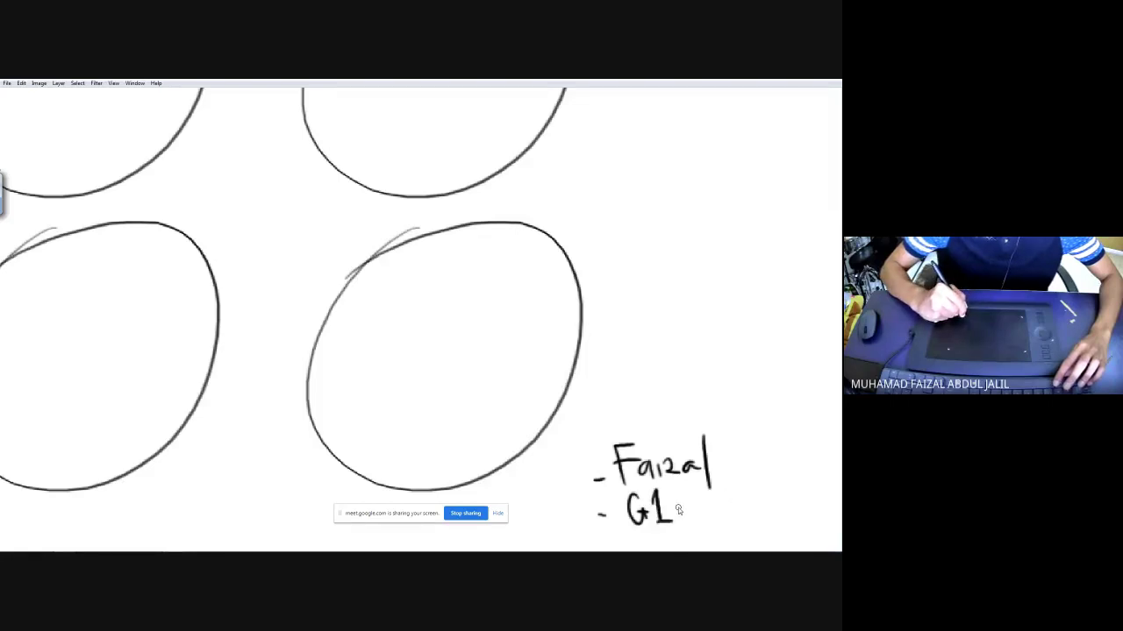
mouse_move(678, 507)
mouse_down()
mouse_move(703, 498)
mouse_move(727, 519)
mouse_move(748, 502)
mouse_up()
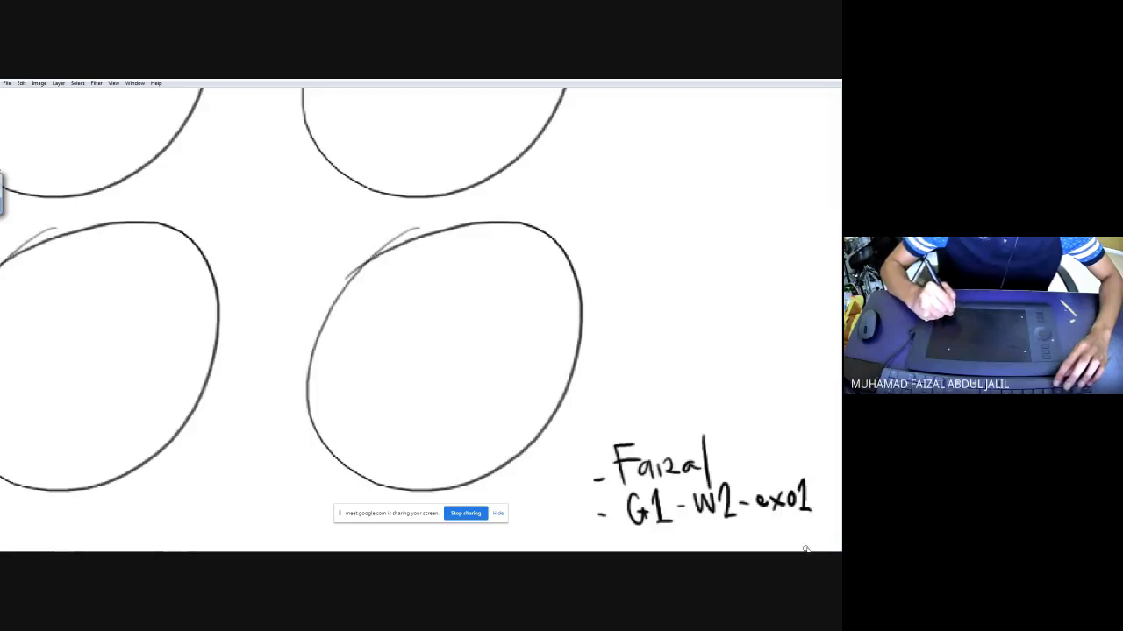
key(ctrl+0)
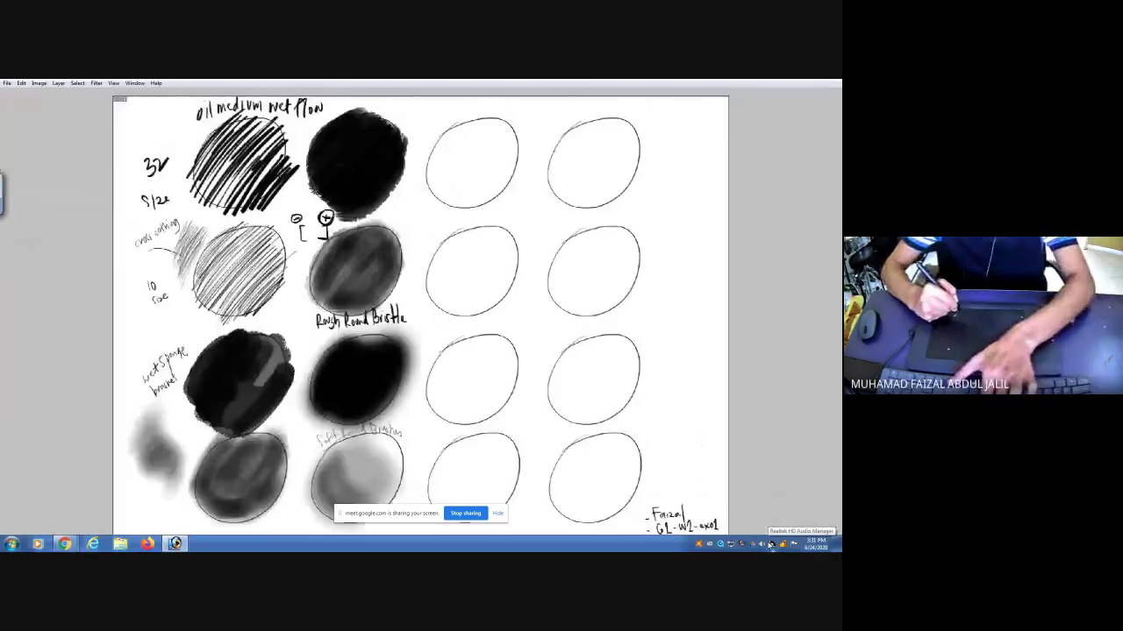
key(ctrl+minus)
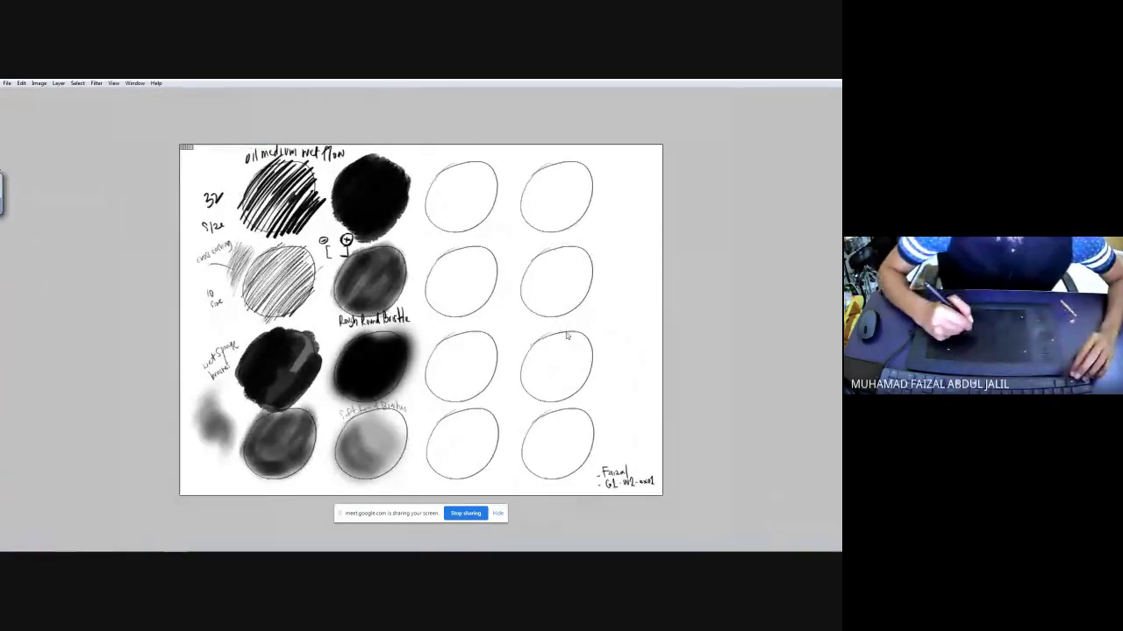
key(Tab)
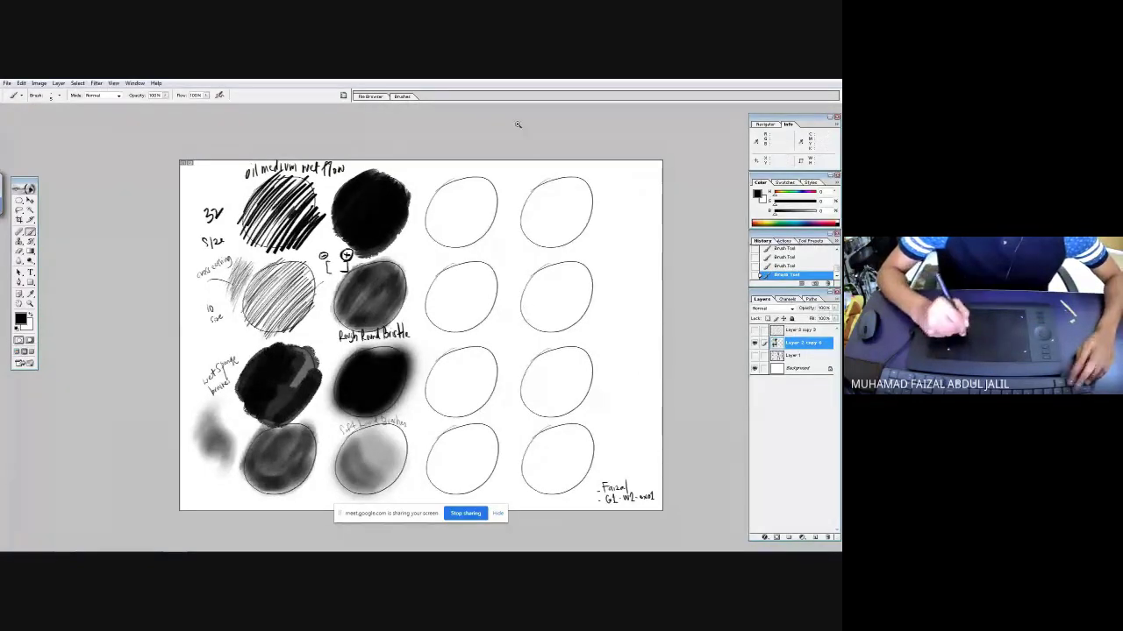
- Hide the freehand circle grid layer, and show and activate the top layer with the evenly drawn round circles
key(ctrl+space)
drag(511, 137, 629, 237)
drag(596, 203, 626, 290)
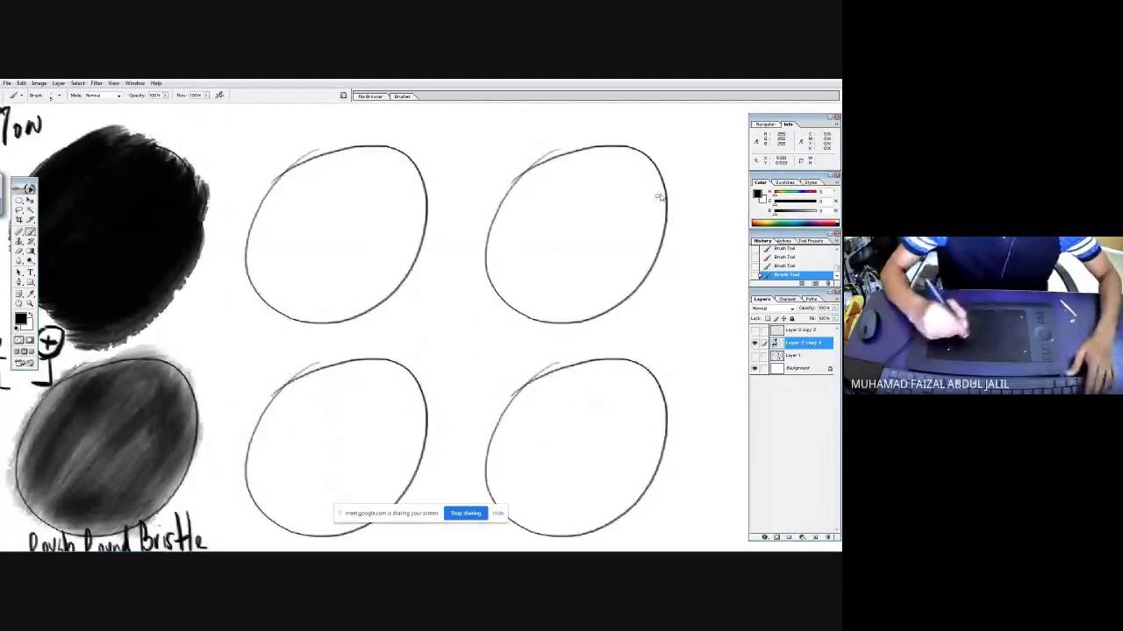
key(Tab)
key(Tab)
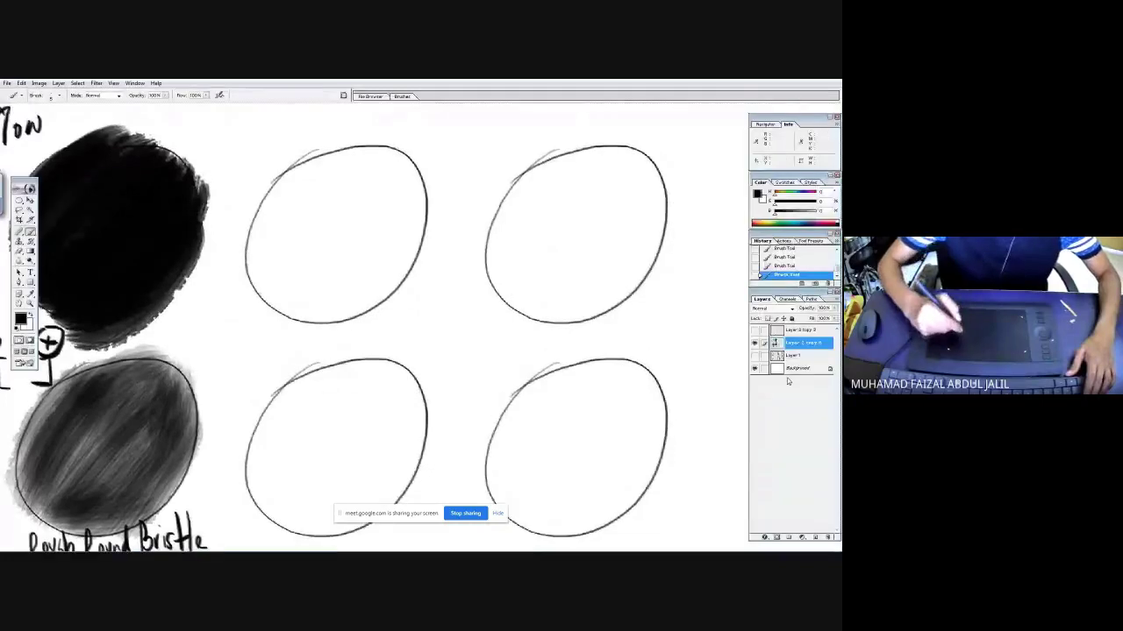
click(753, 342)
click(754, 330)
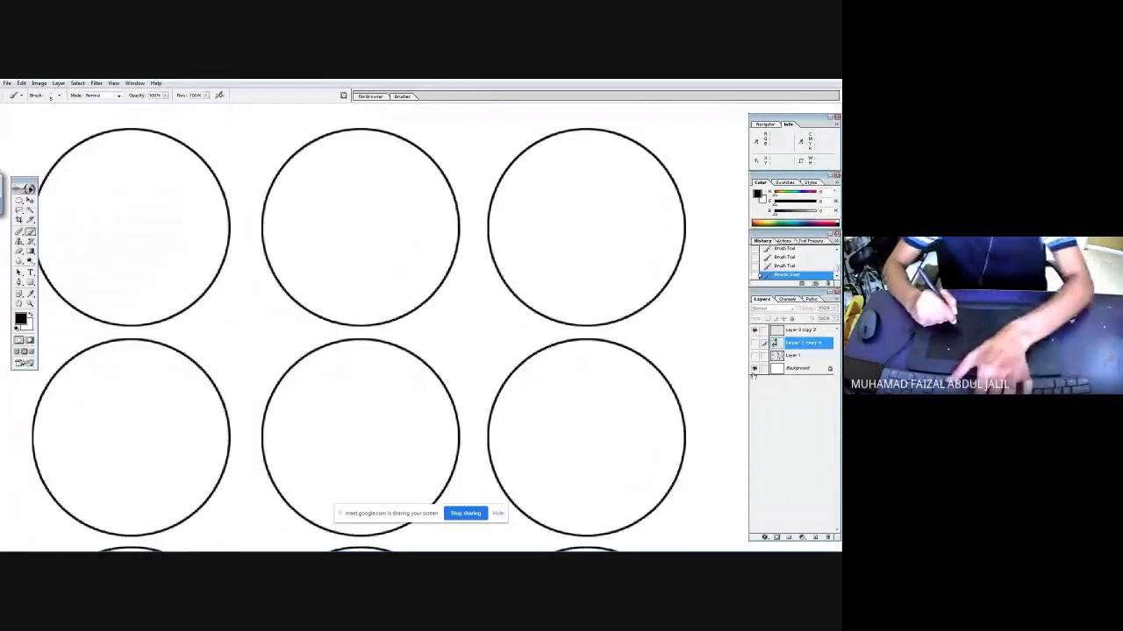
key(ctrl+minus)
key(ctrl+minus)
key(ctrl+minus)
key(ctrl+minus)
drag(258, 189, 392, 308)
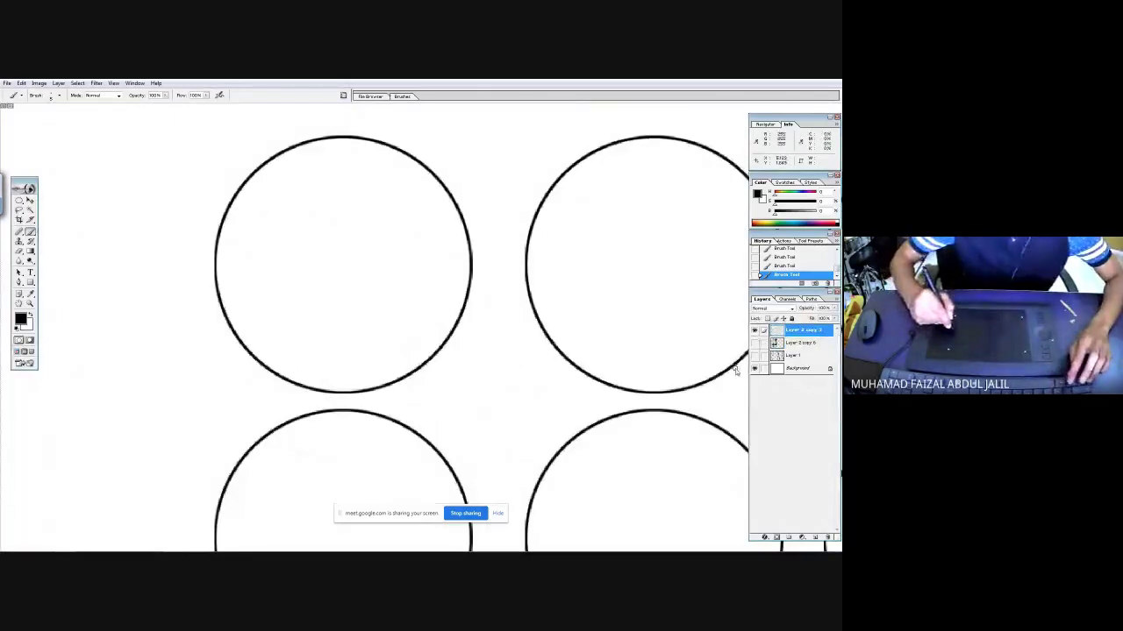
- Shade the first column's top circle with dense diagonal strokes using the Chalk 36 pixels brush at a low flow
click(59, 96)
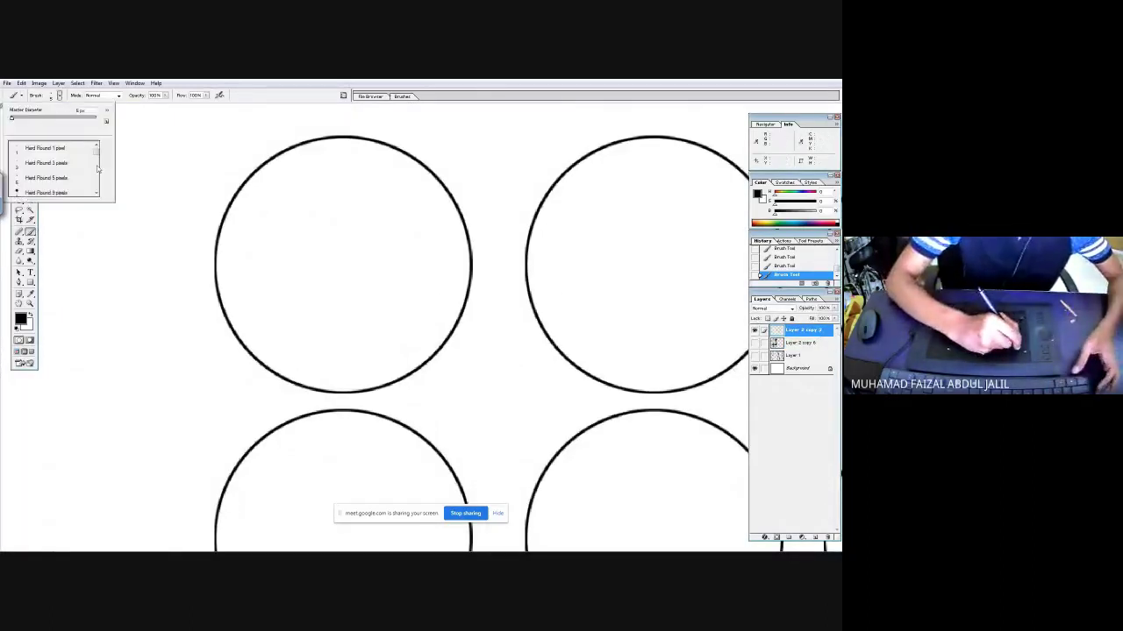
drag(98, 158, 95, 170)
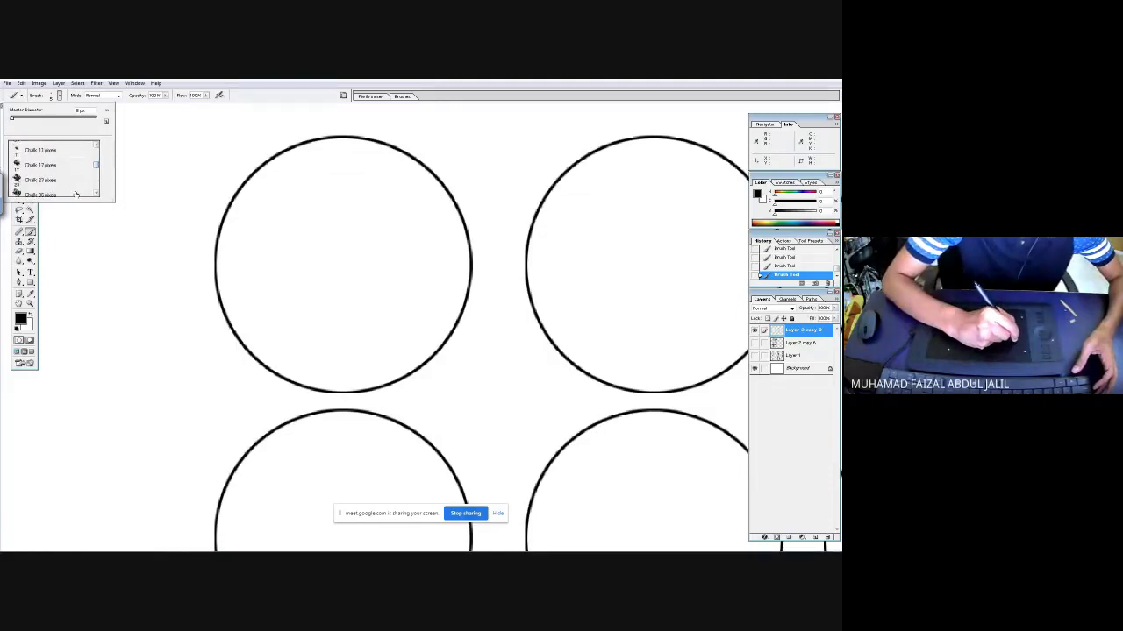
double_click(75, 194)
mouse_move(229, 234)
mouse_down()
mouse_move(306, 151)
mouse_move(354, 140)
mouse_move(243, 281)
mouse_move(263, 328)
mouse_up()
key(ctrl+z)
click(205, 95)
drag(205, 104, 175, 107)
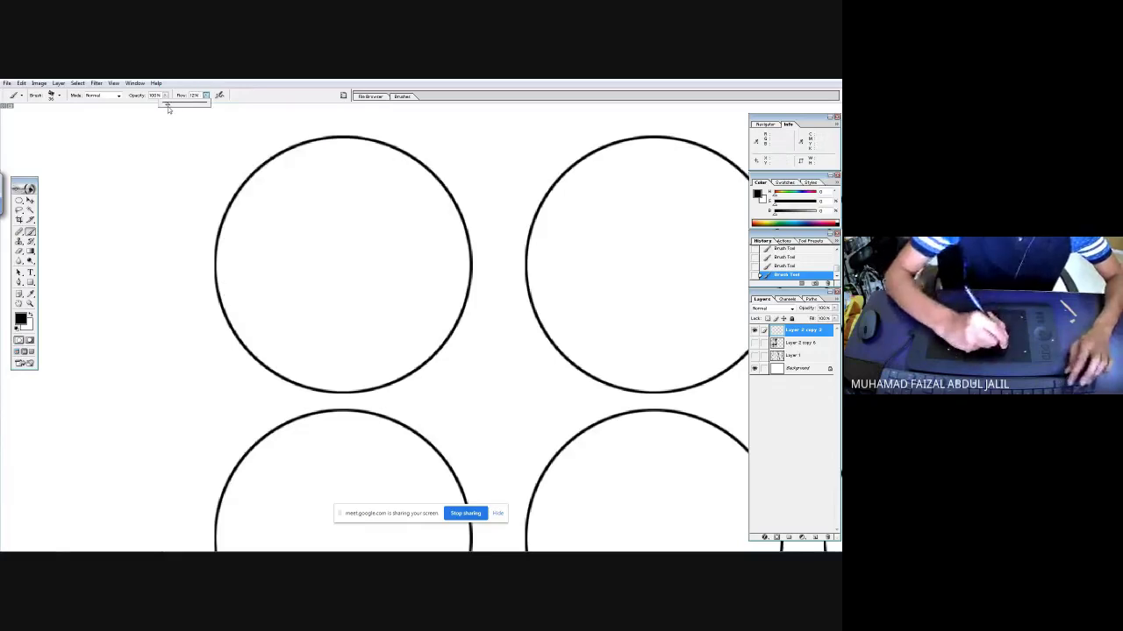
mouse_move(222, 251)
mouse_down()
mouse_move(295, 156)
mouse_move(355, 125)
mouse_up()
mouse_move(303, 182)
mouse_down()
mouse_move(263, 289)
mouse_move(325, 226)
mouse_move(288, 311)
mouse_move(349, 252)
mouse_move(281, 386)
mouse_move(395, 263)
mouse_move(351, 389)
mouse_move(382, 405)
mouse_move(456, 298)
mouse_move(383, 363)
mouse_move(441, 261)
mouse_move(354, 336)
mouse_move(421, 249)
mouse_move(368, 268)
mouse_move(263, 342)
mouse_up()
drag(251, 434, 186, 131)
- Switch the brush preset to Brush Heavy Flow Scattered
click(59, 95)
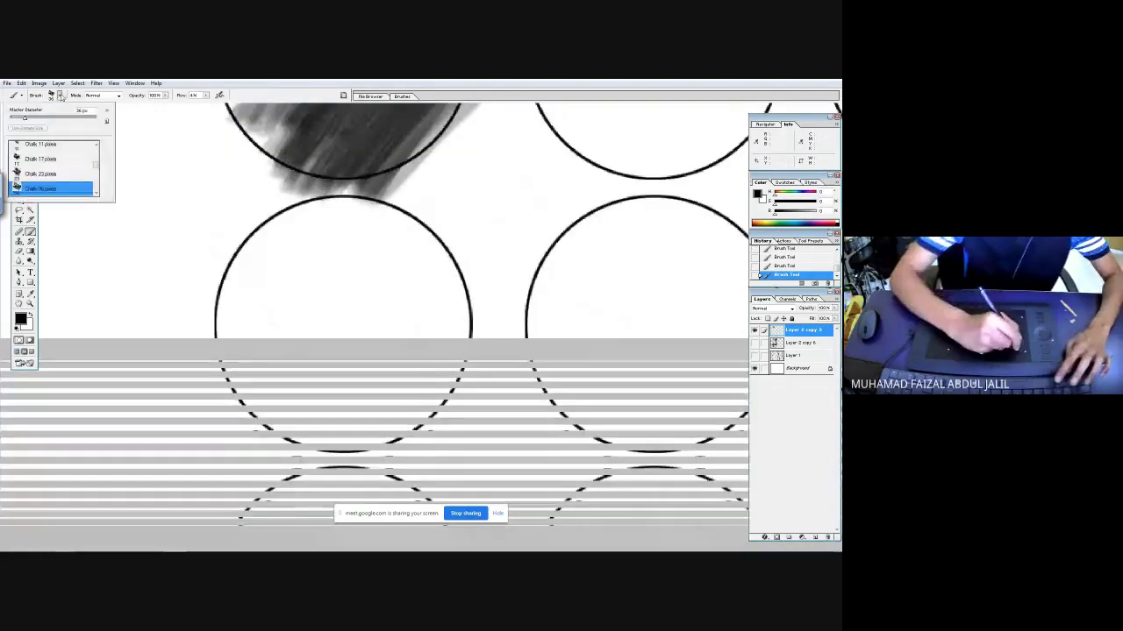
click(66, 173)
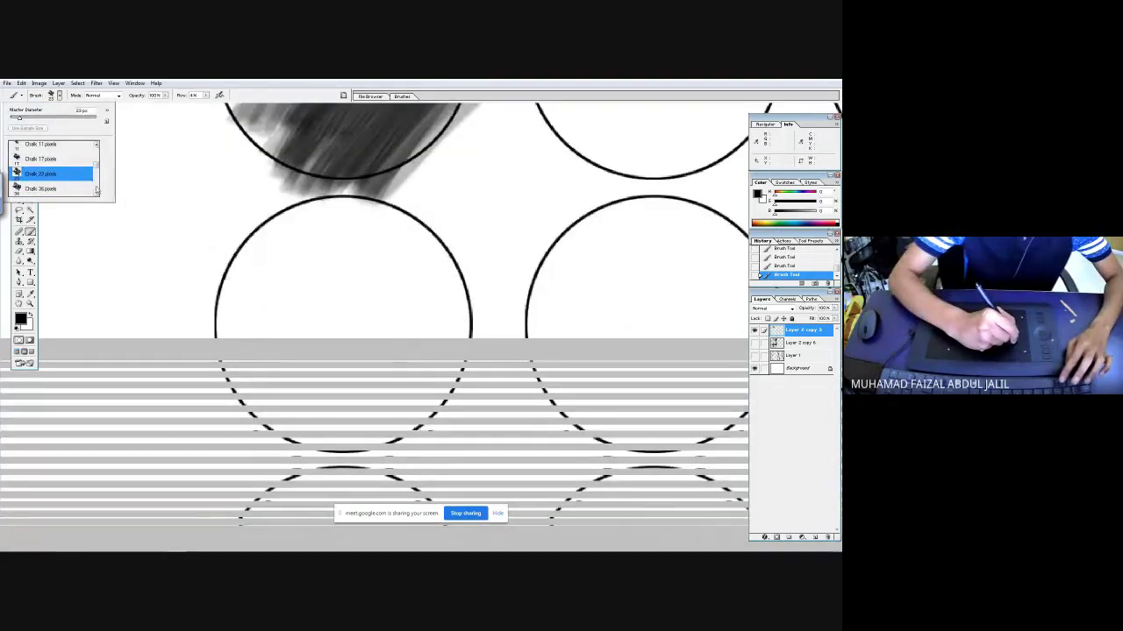
click(96, 186)
click(96, 186)
click(96, 186)
click(95, 186)
drag(94, 176, 95, 179)
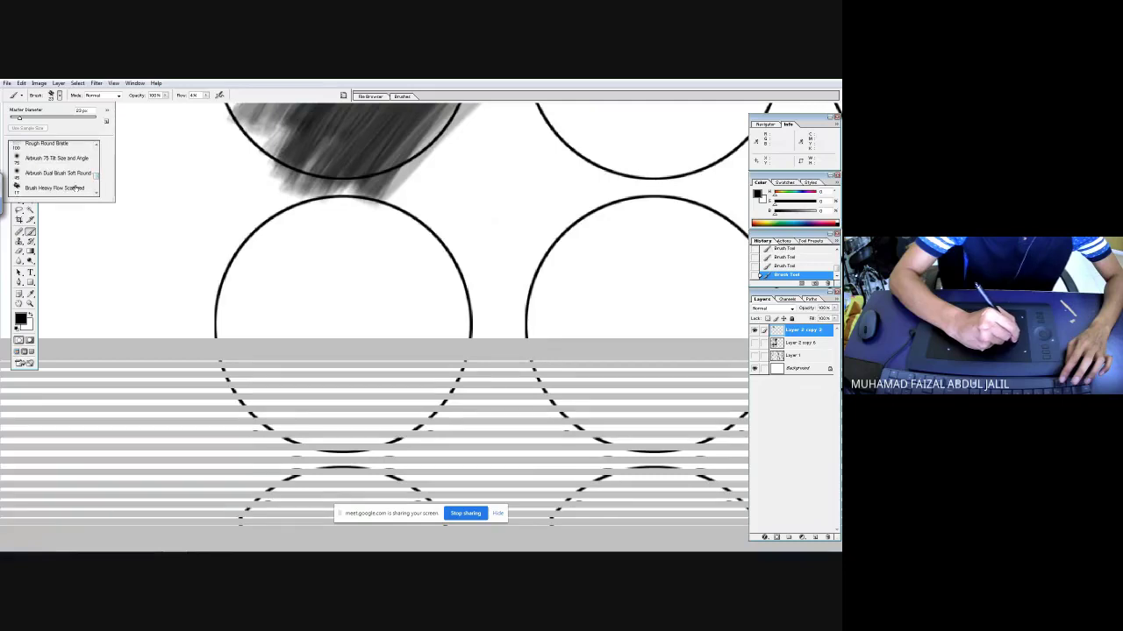
double_click(75, 191)
- Shade the first column's second circle with textured diagonal strokes, building darker tone along its left and lower edges
mouse_move(260, 265)
mouse_down()
mouse_move(246, 381)
mouse_move(277, 417)
mouse_up()
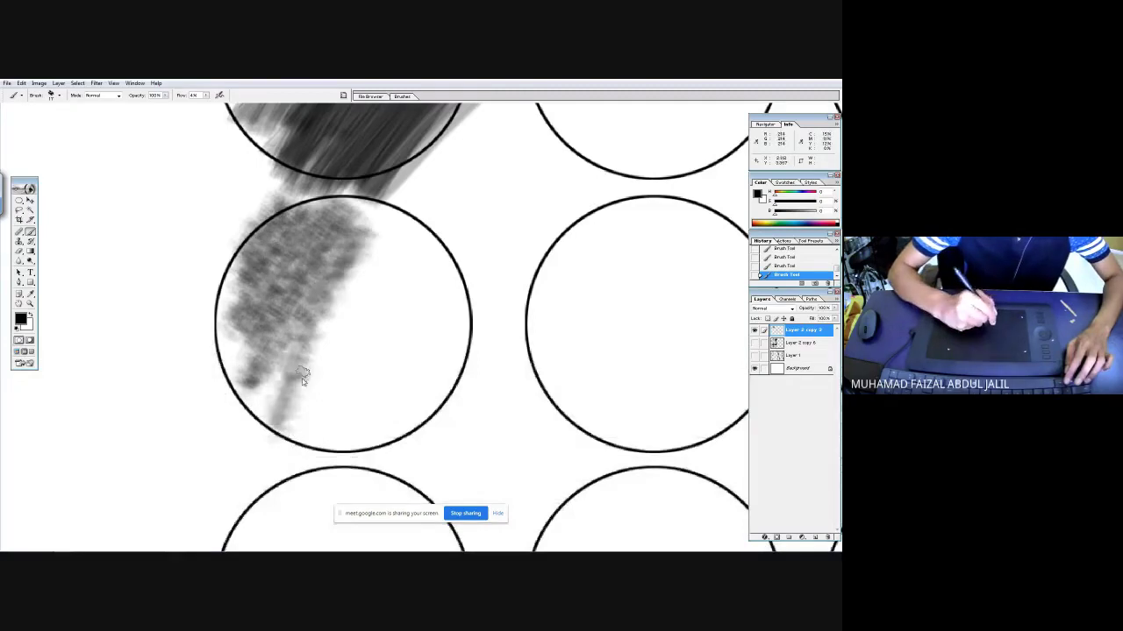
drag(304, 377, 299, 410)
drag(395, 250, 294, 448)
drag(413, 283, 318, 439)
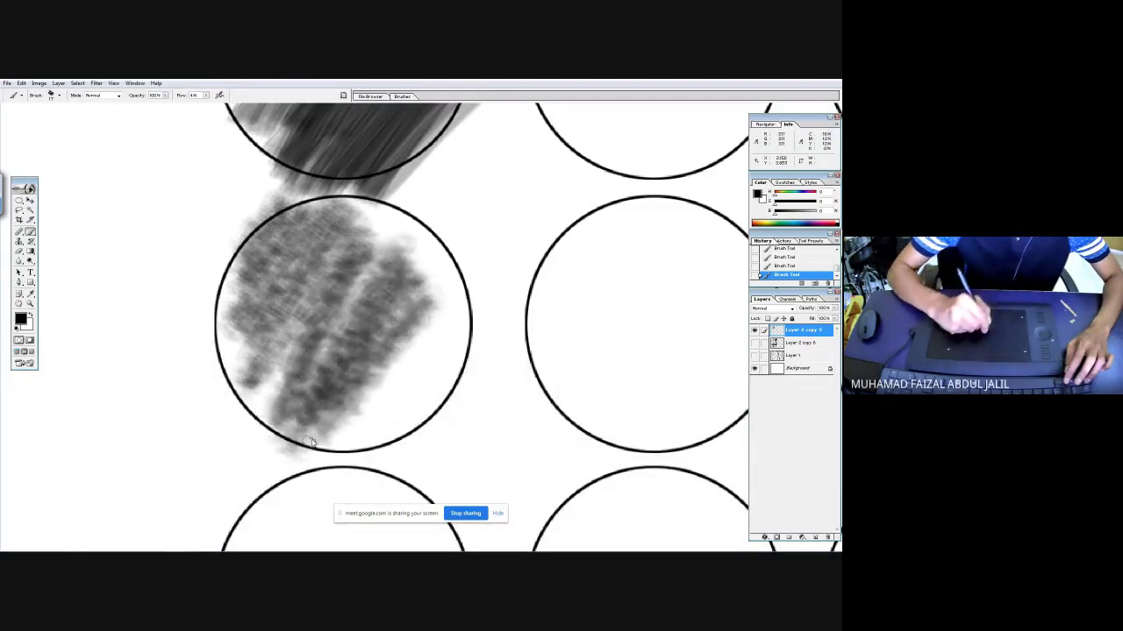
drag(432, 333, 335, 443)
mouse_move(456, 351)
mouse_down()
mouse_move(347, 447)
mouse_move(452, 371)
mouse_up()
drag(443, 263, 457, 379)
mouse_move(337, 421)
mouse_down()
mouse_move(258, 403)
mouse_move(278, 420)
mouse_move(231, 321)
mouse_move(248, 391)
mouse_move(277, 255)
mouse_move(283, 290)
mouse_move(310, 311)
mouse_move(294, 315)
mouse_move(283, 299)
mouse_move(268, 310)
mouse_move(276, 384)
mouse_move(274, 349)
mouse_move(355, 434)
mouse_move(405, 431)
mouse_move(274, 313)
mouse_move(244, 303)
mouse_move(267, 263)
mouse_move(253, 261)
mouse_move(252, 358)
mouse_move(272, 270)
mouse_move(343, 275)
mouse_move(274, 302)
mouse_move(341, 401)
mouse_move(338, 374)
mouse_up()
scroll(343, 348, down, 1)
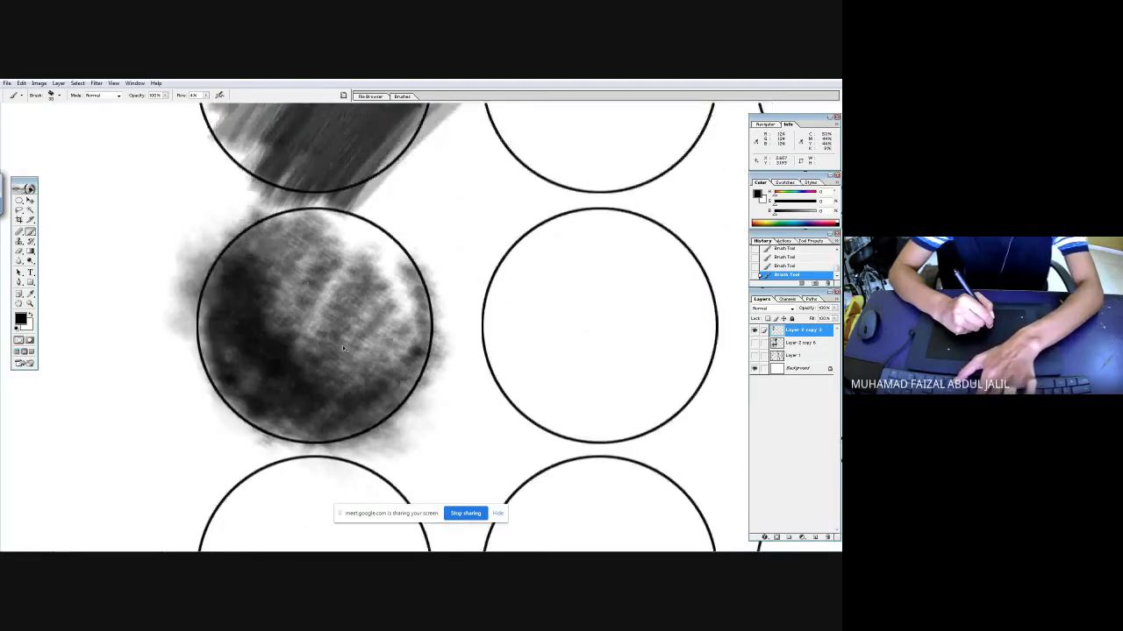
key(ctrl+minus)
key(ctrl+minus)
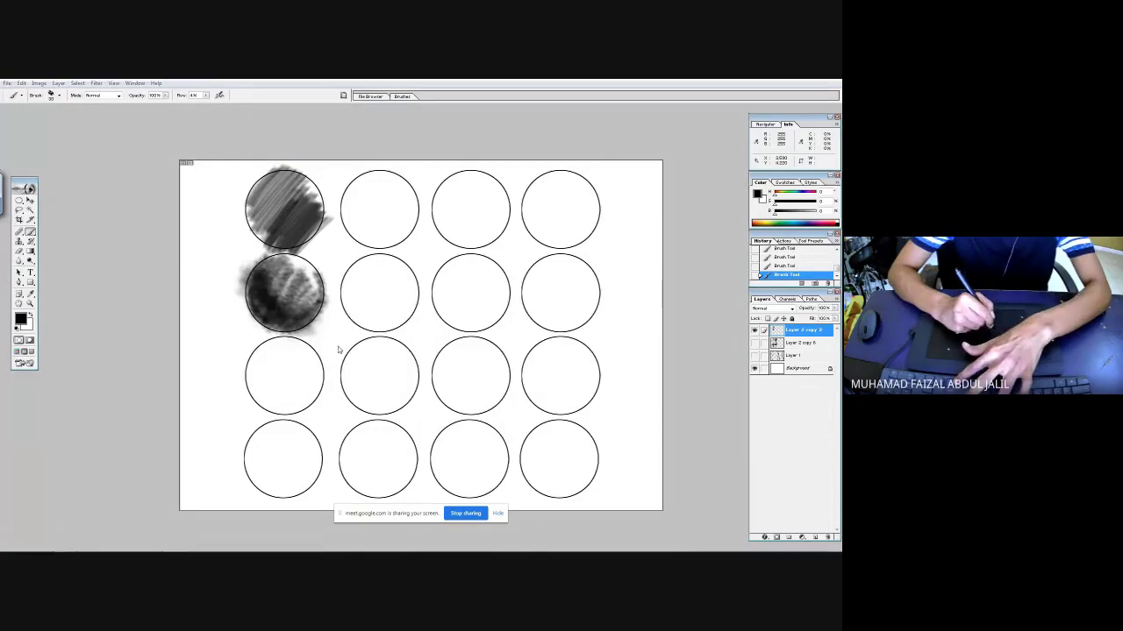
- Return the document to the standard window view and minimize Photoshop and the browser to reach the desktop
key(ctrl+o)
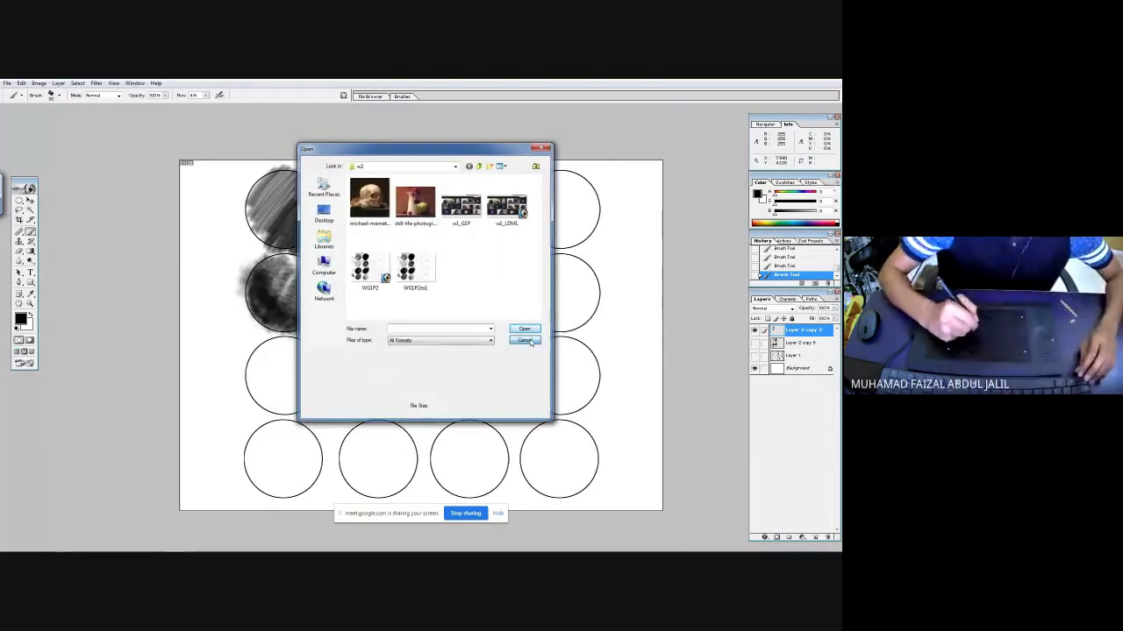
key(Escape)
key(f)
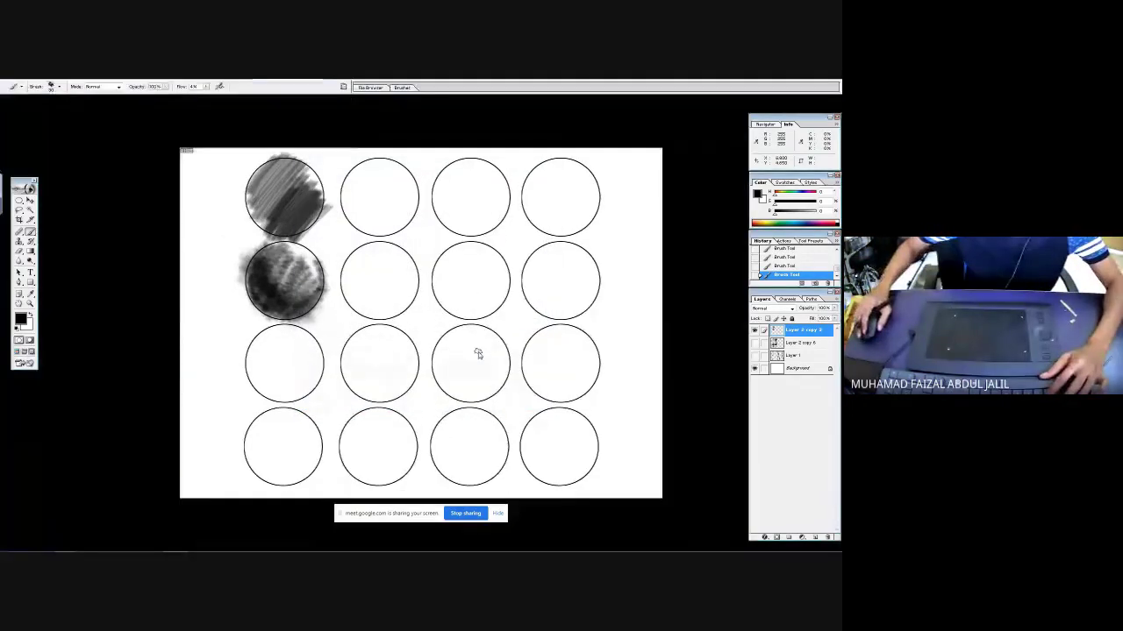
key(f)
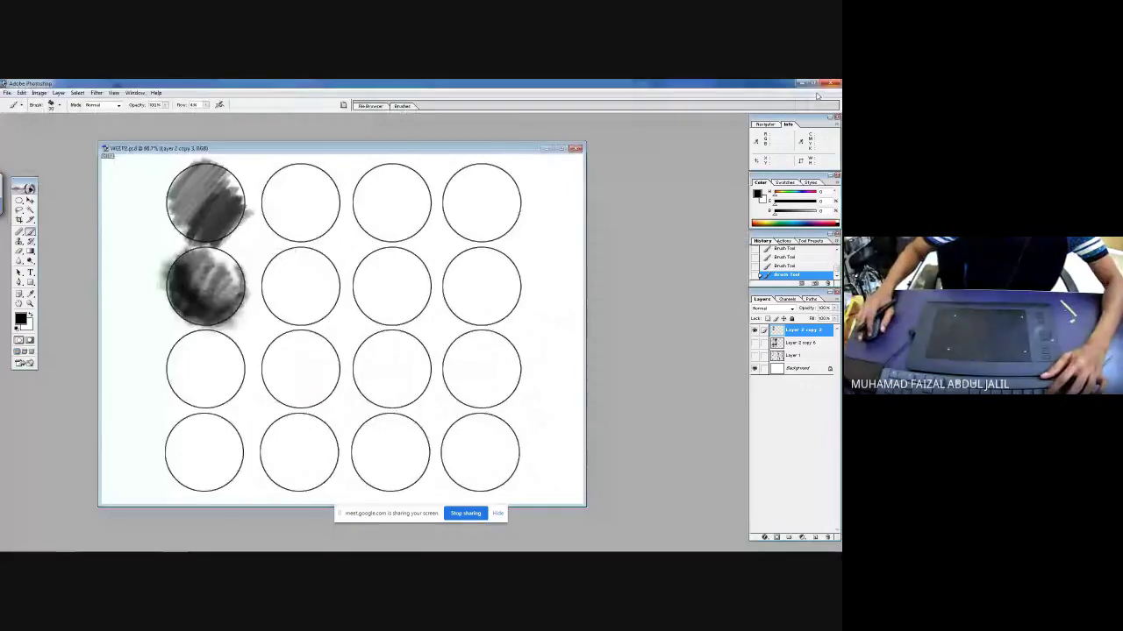
click(801, 84)
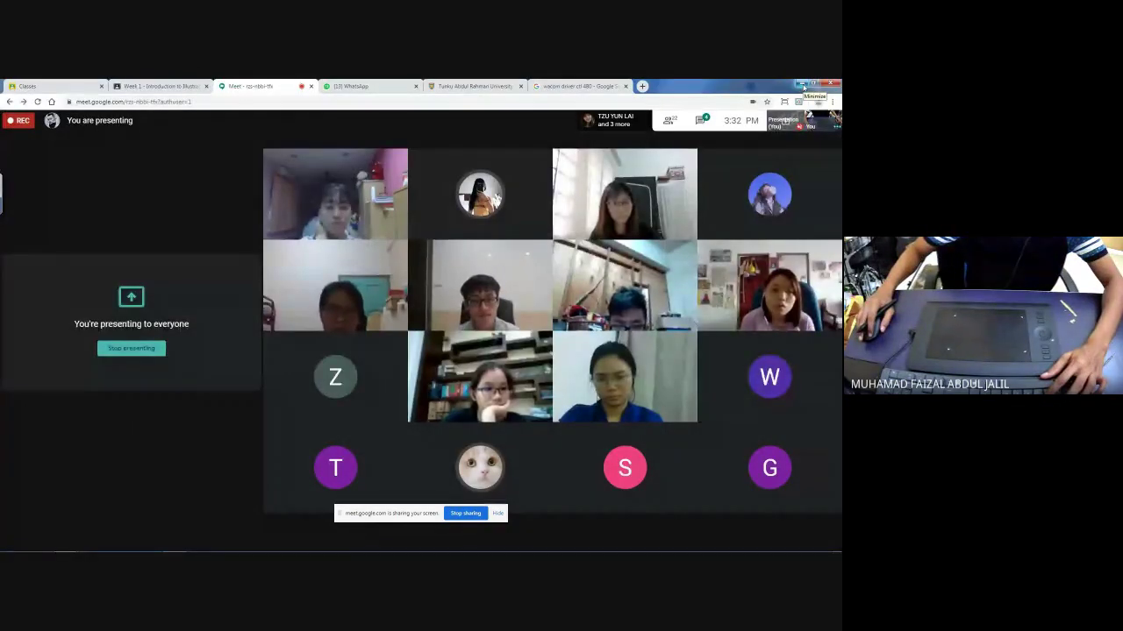
click(802, 84)
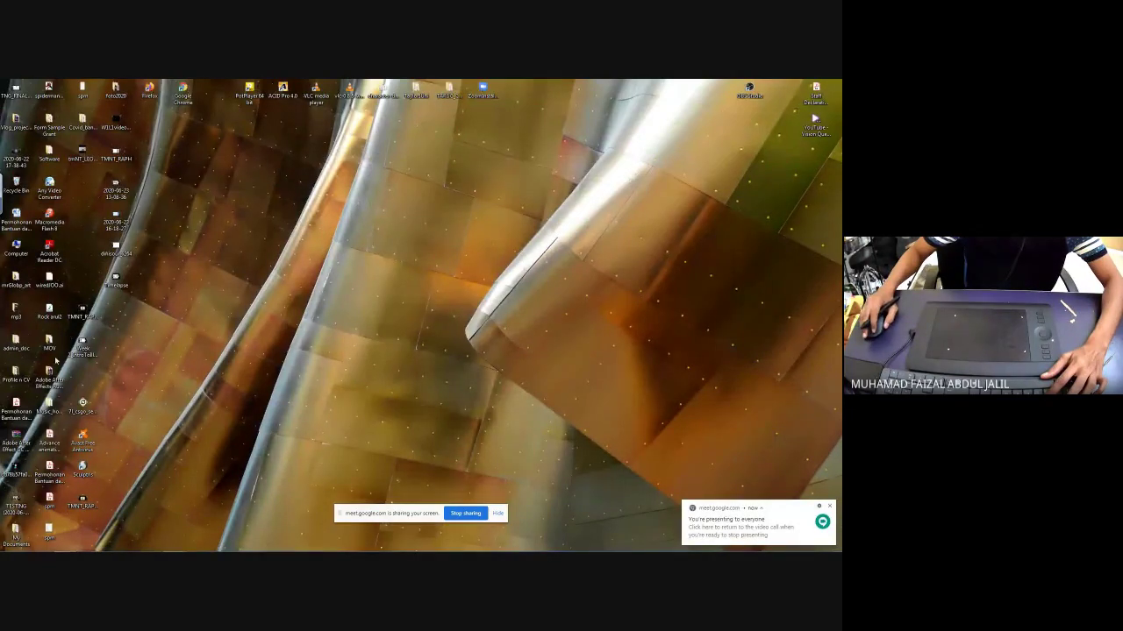
- Open the sleeping cowboys campfire illustration from the children's illustration folder inside mrGlobp_art
double_click(20, 285)
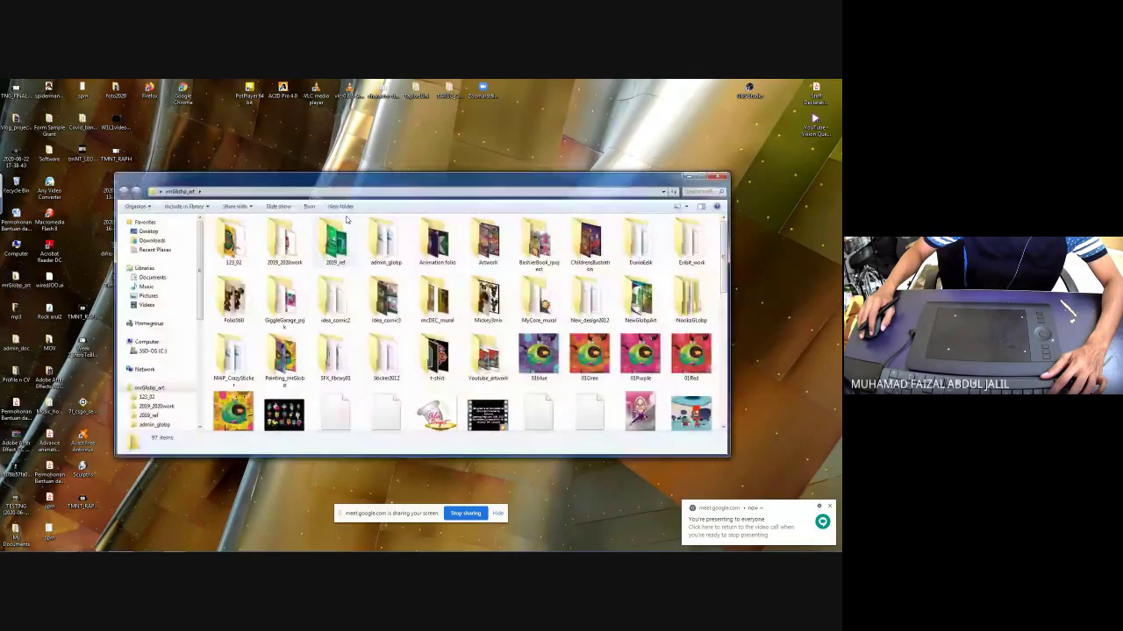
double_click(595, 244)
click(248, 246)
double_click(234, 244)
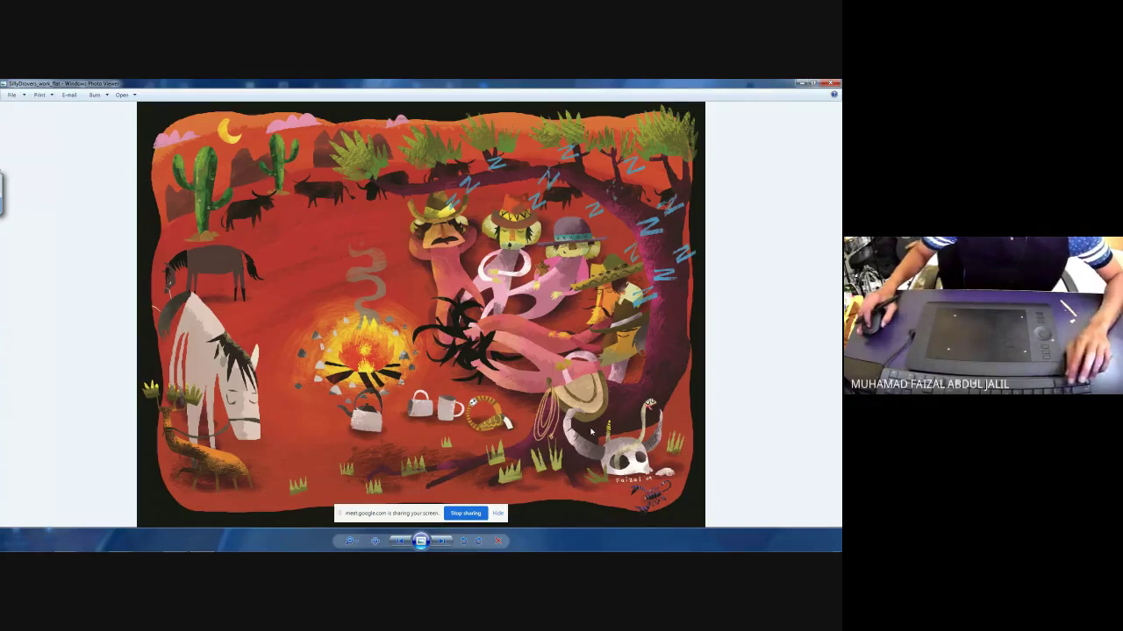
- Examine the brush texture on the saddle, rope, snake and horned skull in the lower part of the campfire illustration
scroll(590, 430, up, 1)
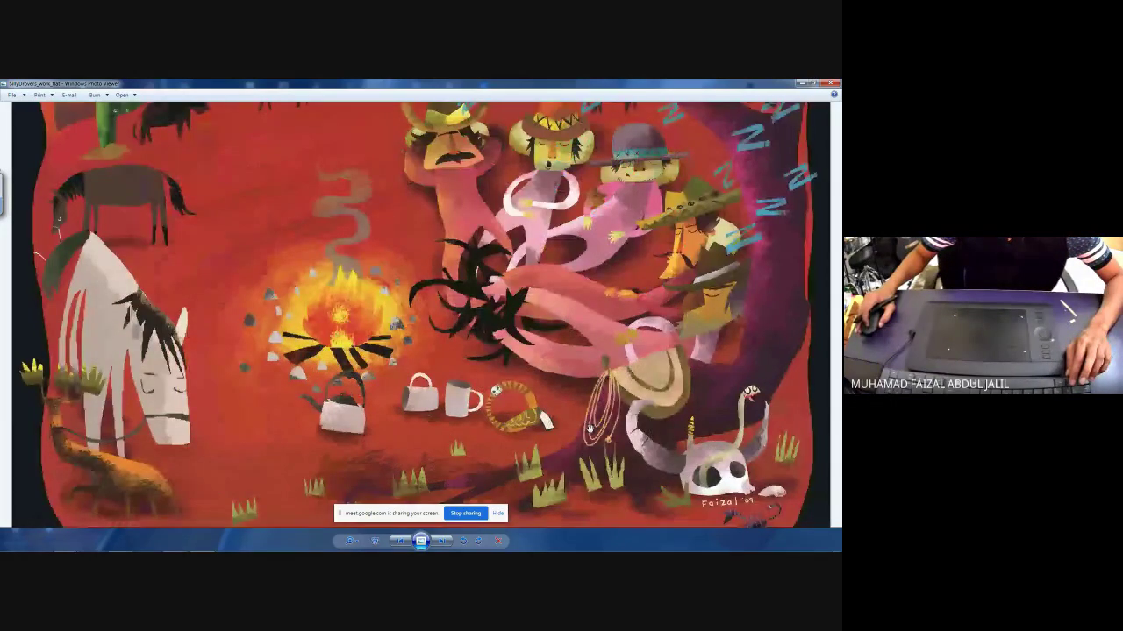
scroll(734, 465, up, 2)
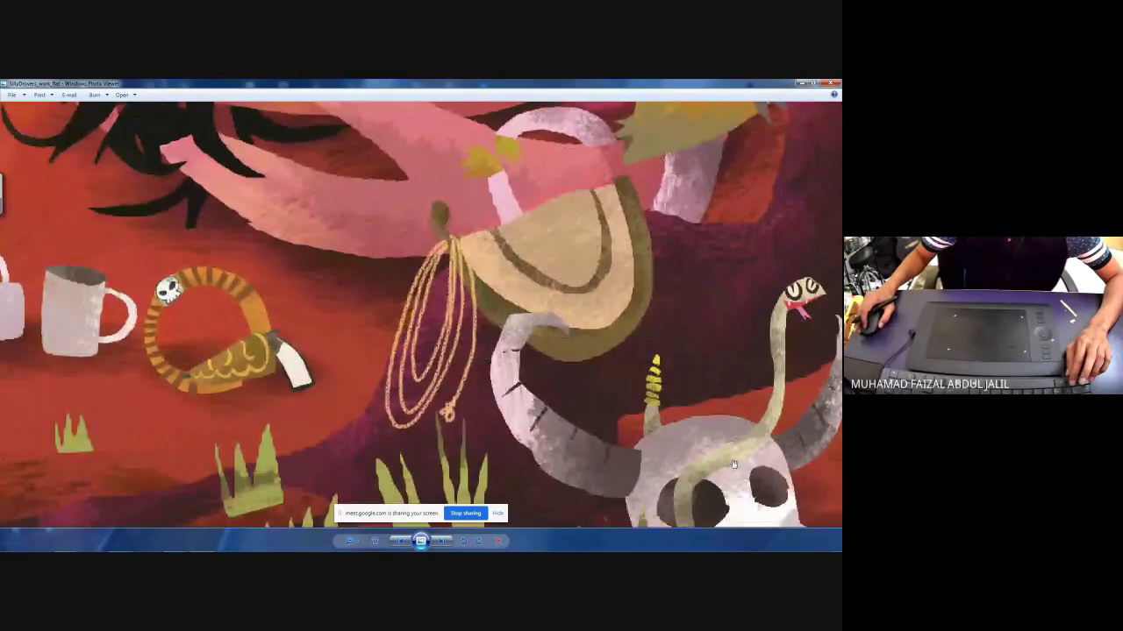
scroll(734, 465, down, 1)
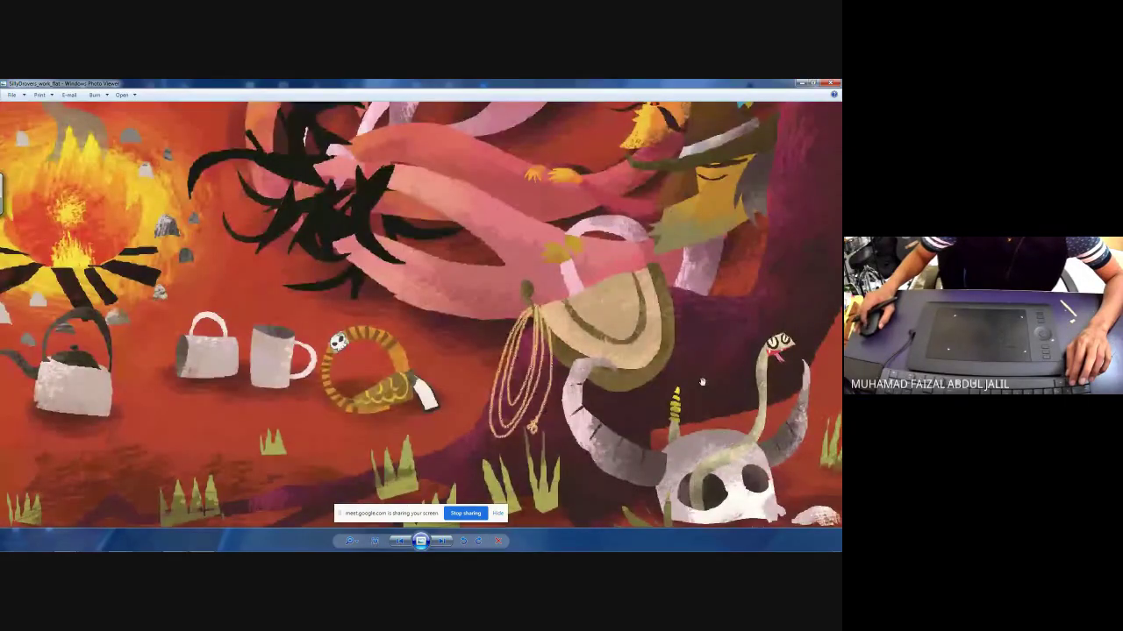
scroll(702, 382, up, 1)
scroll(701, 382, down, 3)
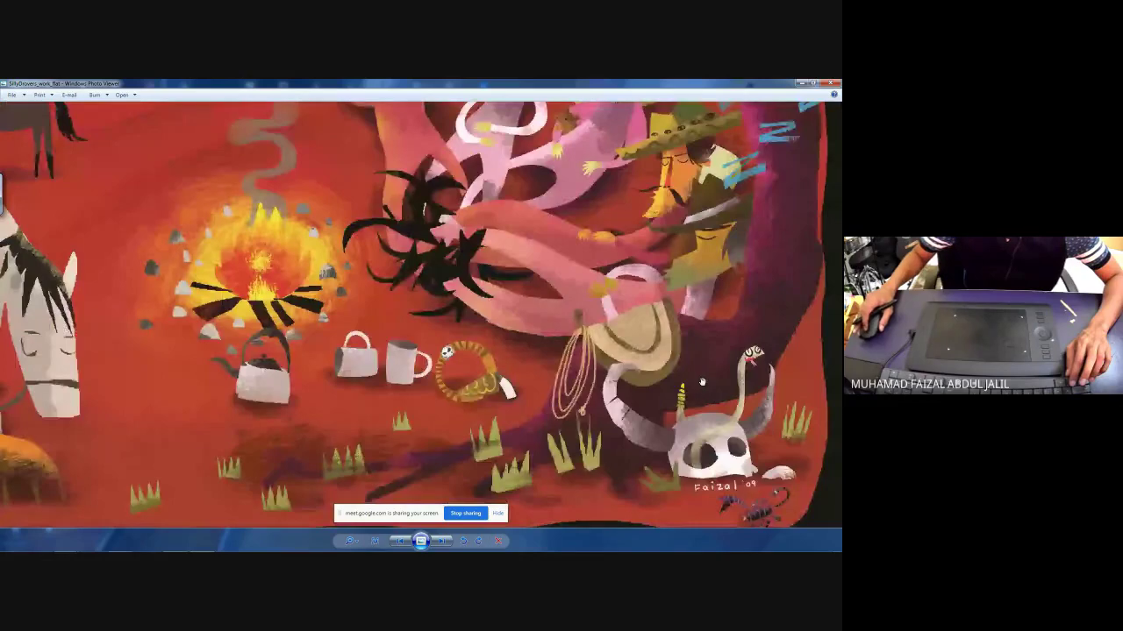
- Inspect the brushwork on the sleeping figures, their hats, the trees, the cattle and the cactus up close
scroll(701, 382, up, 1)
scroll(630, 136, up, 4)
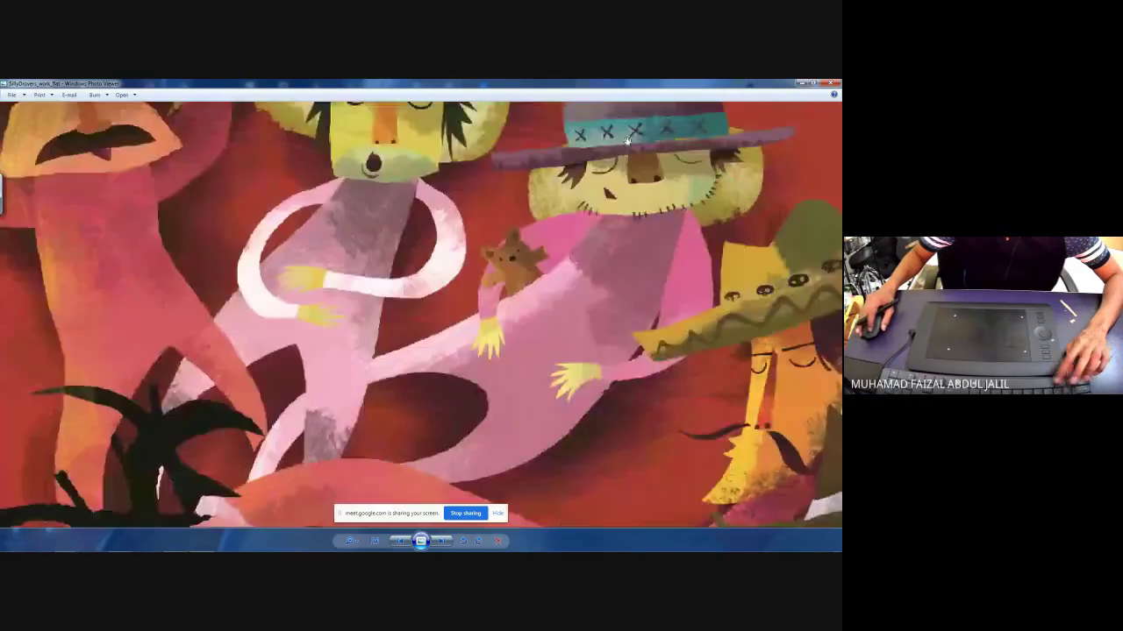
drag(496, 169, 493, 370)
drag(310, 385, 306, 426)
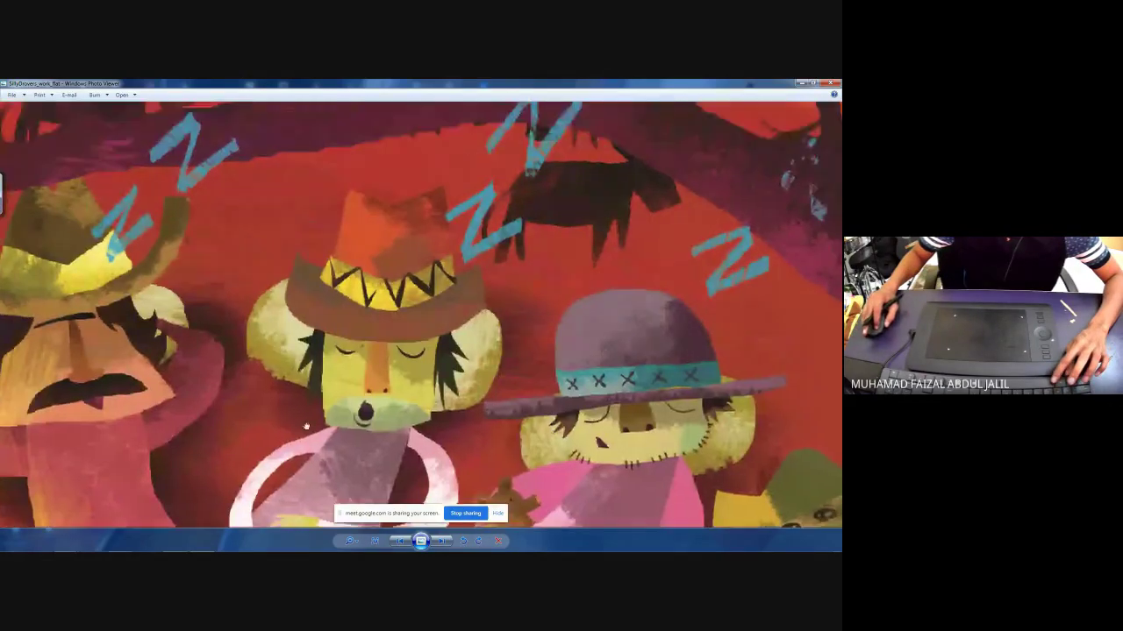
drag(335, 175, 325, 394)
drag(341, 294, 360, 389)
scroll(364, 379, down, 1)
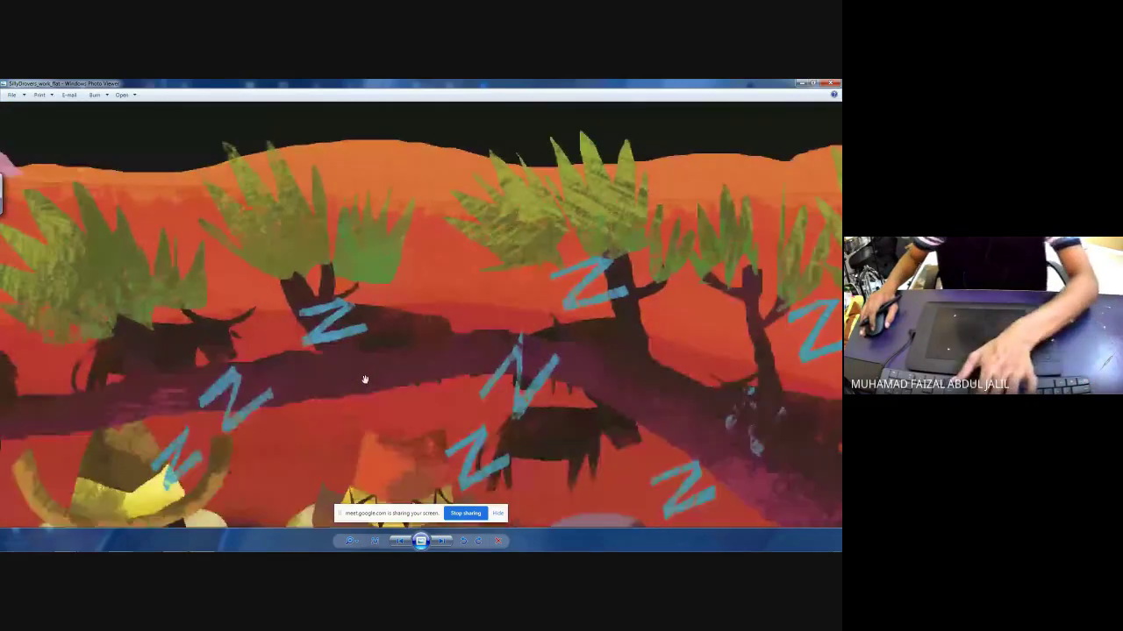
scroll(365, 380, down, 3)
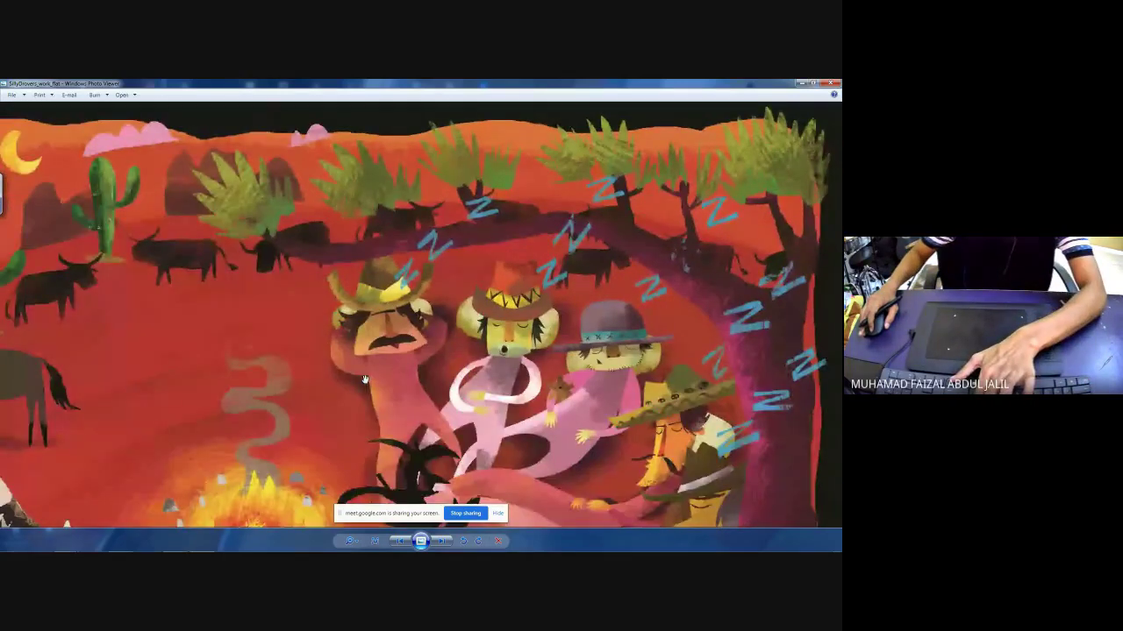
scroll(80, 226, up, 3)
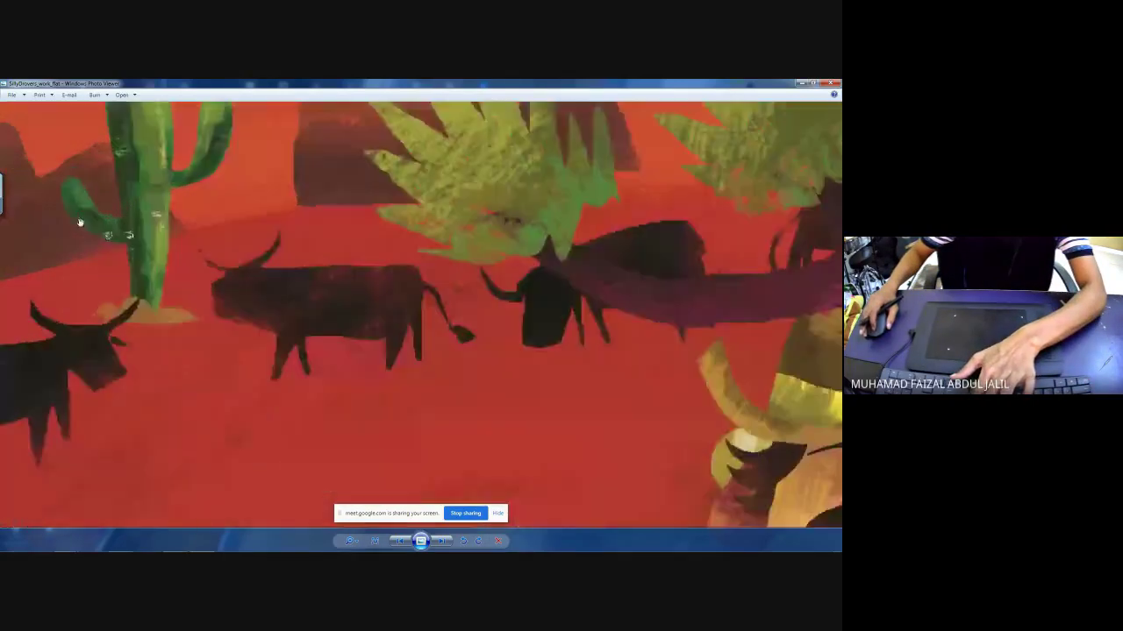
scroll(80, 226, down, 4)
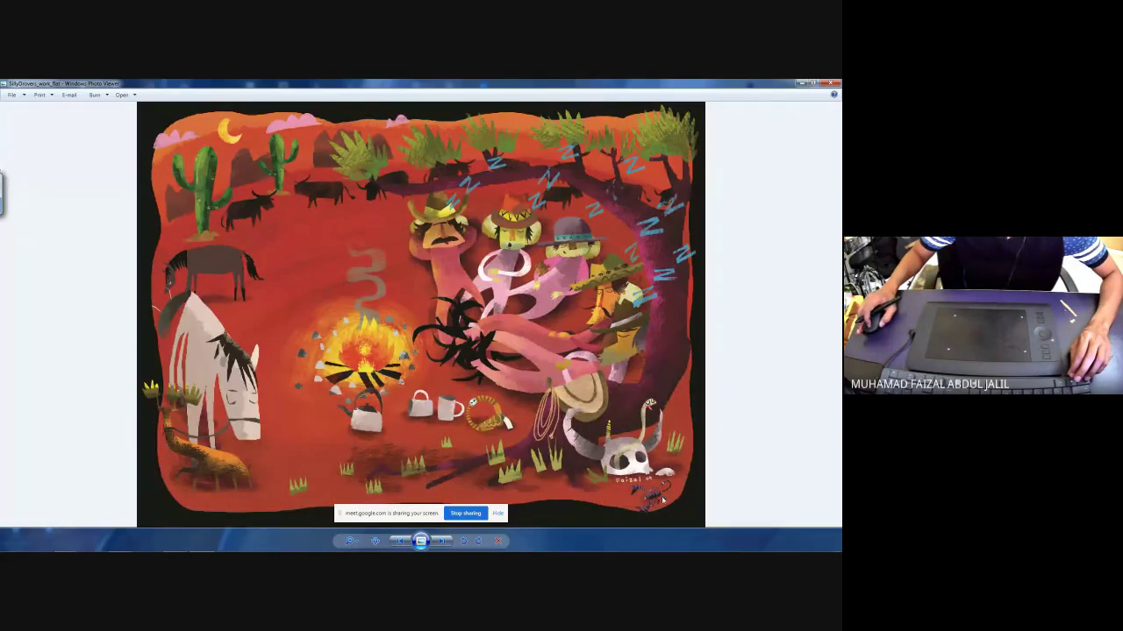
- Study the textured shading of the mugs, snakes, skull, grass tufts and scorpion along the illustration's lower edge
scroll(663, 498, up, 1)
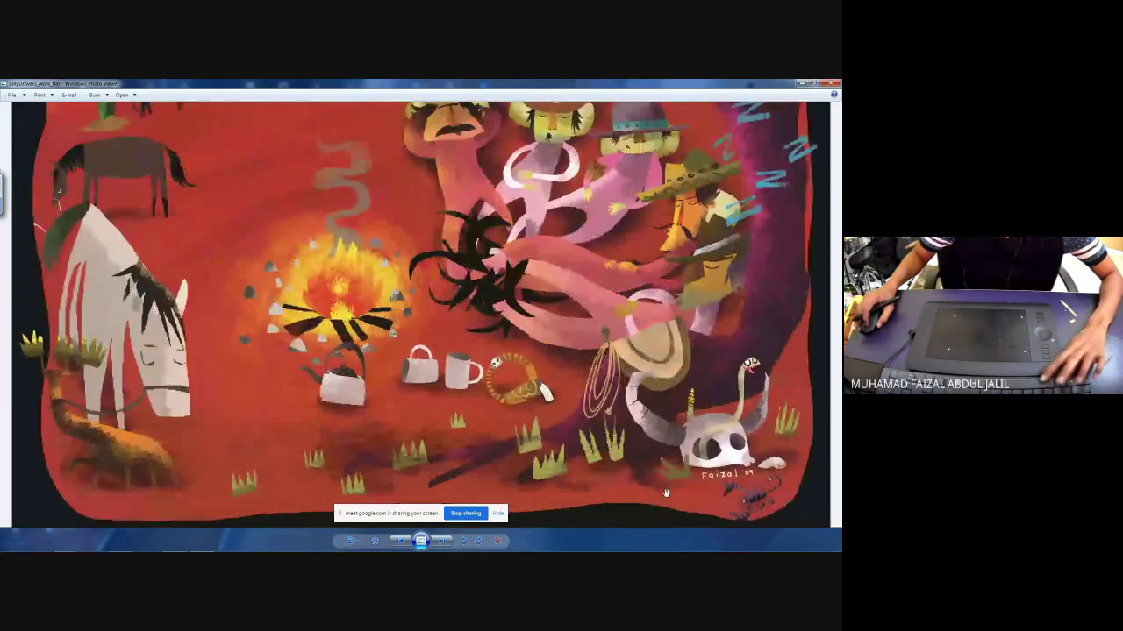
scroll(666, 494, up, 3)
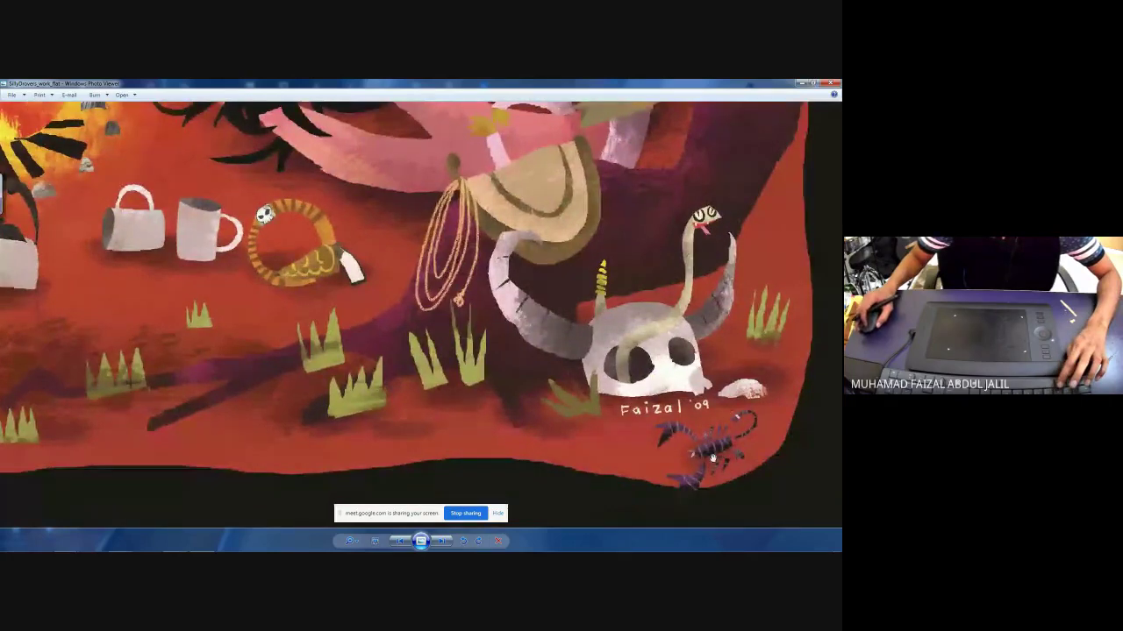
drag(513, 273, 742, 424)
scroll(742, 424, up, 2)
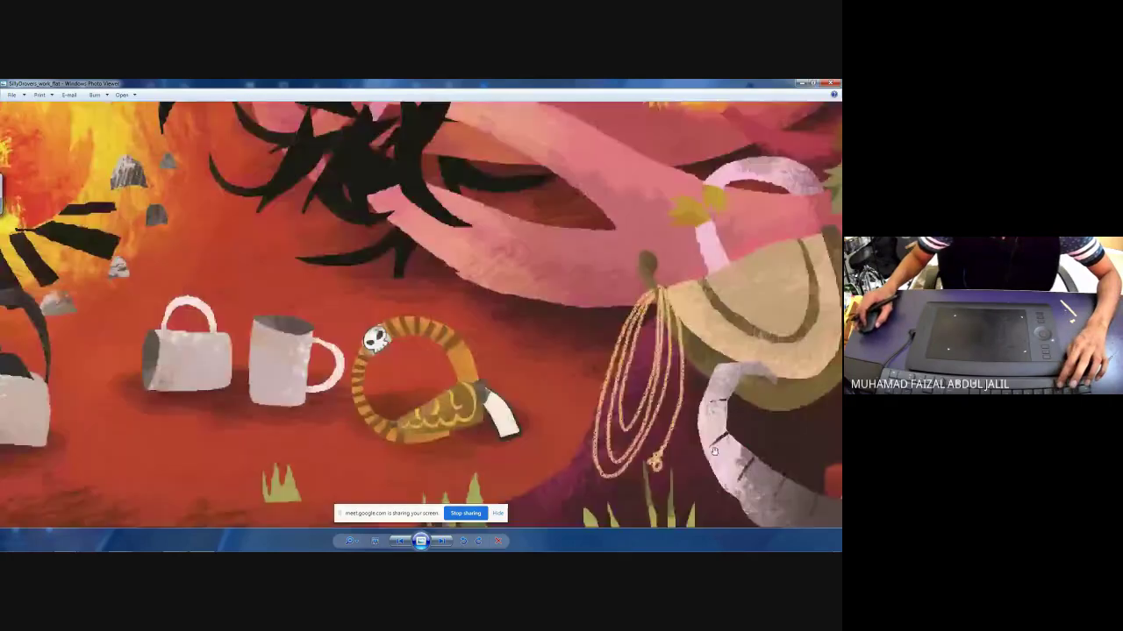
scroll(742, 424, down, 1)
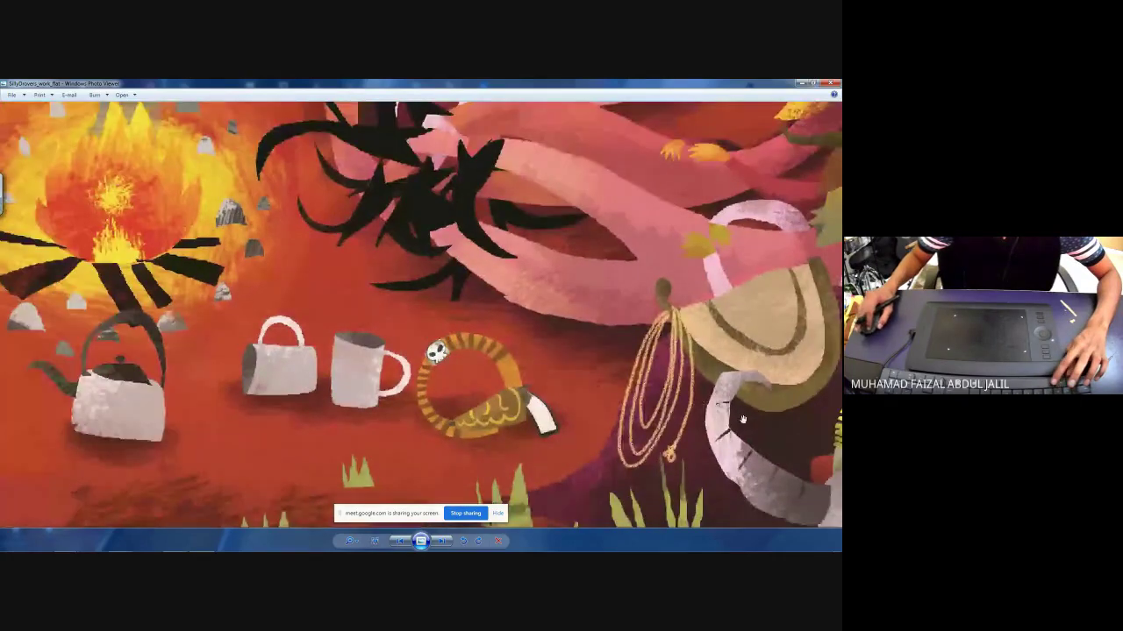
scroll(754, 425, down, 2)
drag(776, 483, 684, 426)
scroll(752, 462, up, 4)
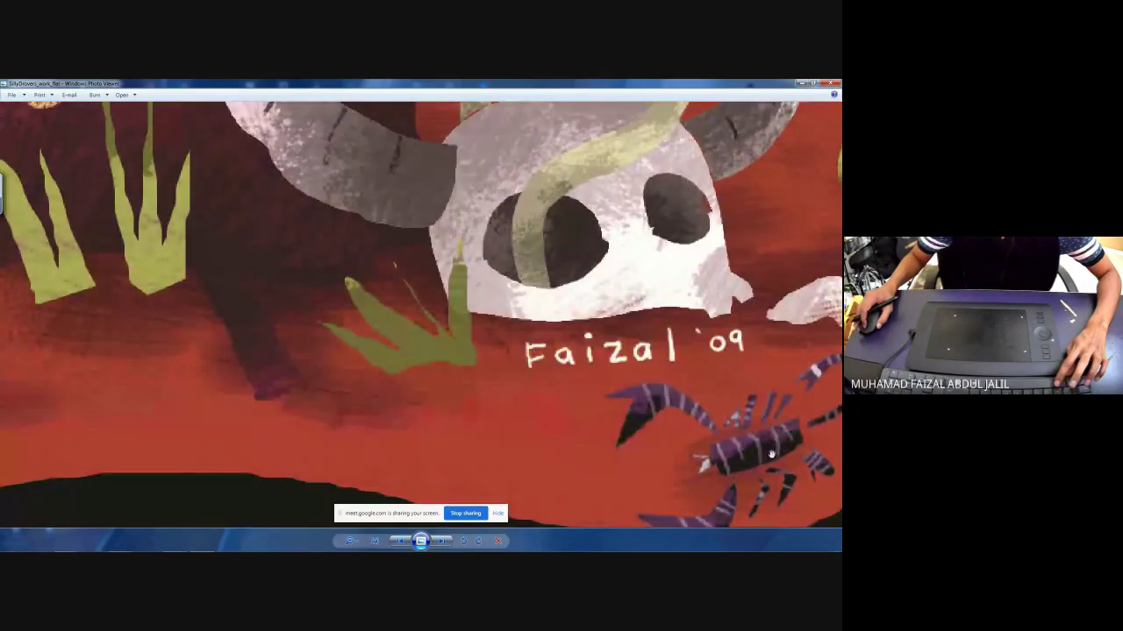
scroll(767, 455, down, 1)
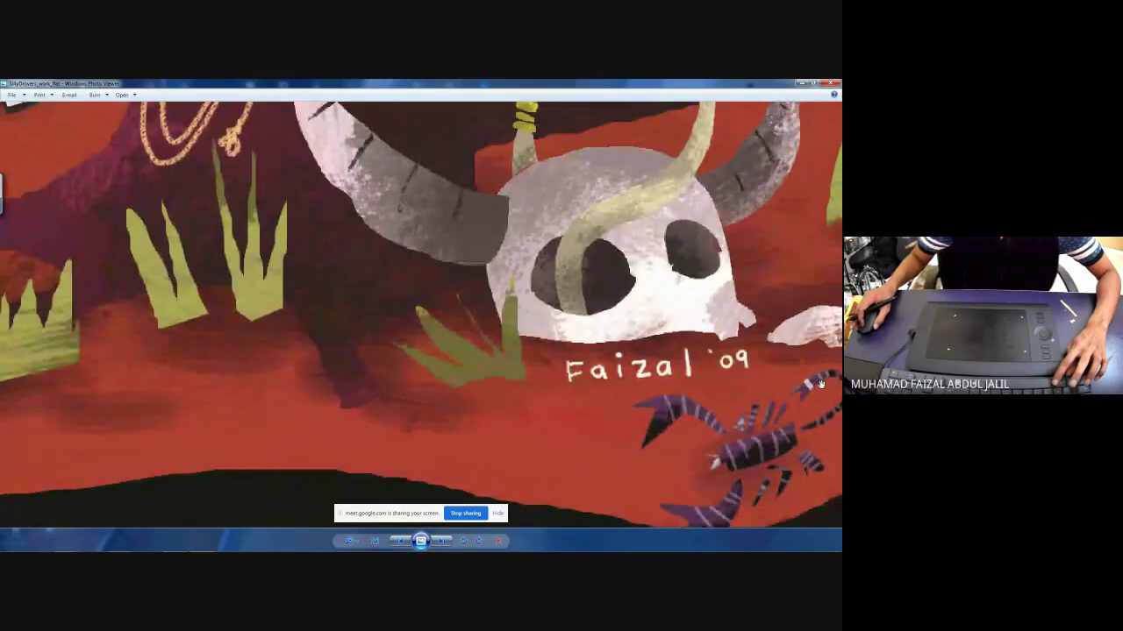
scroll(821, 384, down, 1)
scroll(815, 411, down, 3)
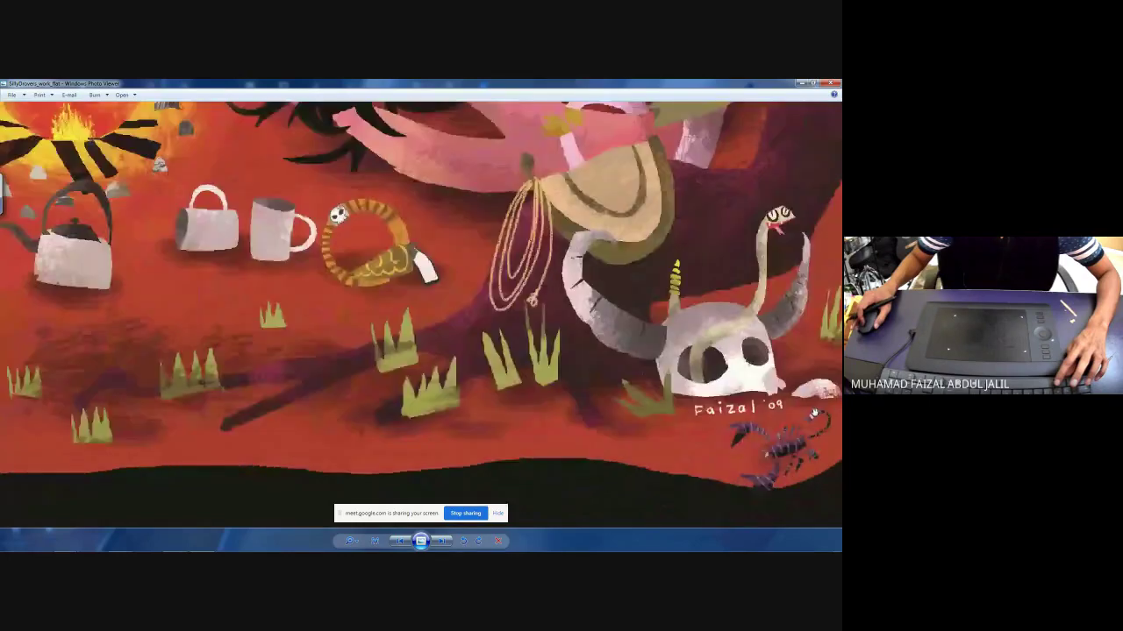
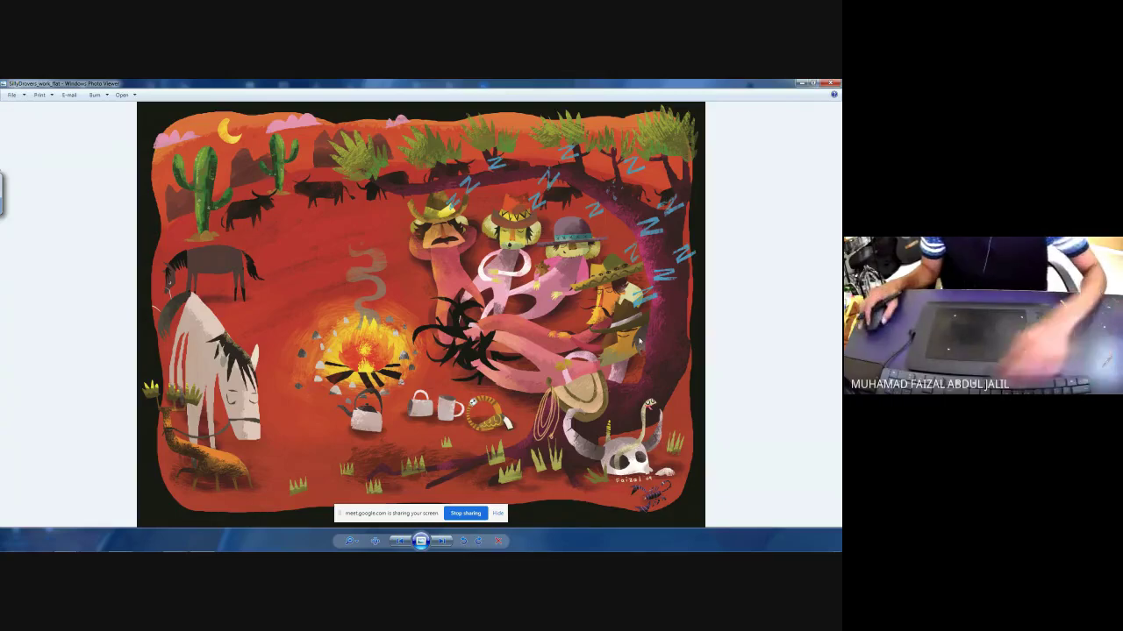
- Show the SuMing_China illustration and examine the brush texture on the robe, fan and lantern up close
key(Right)
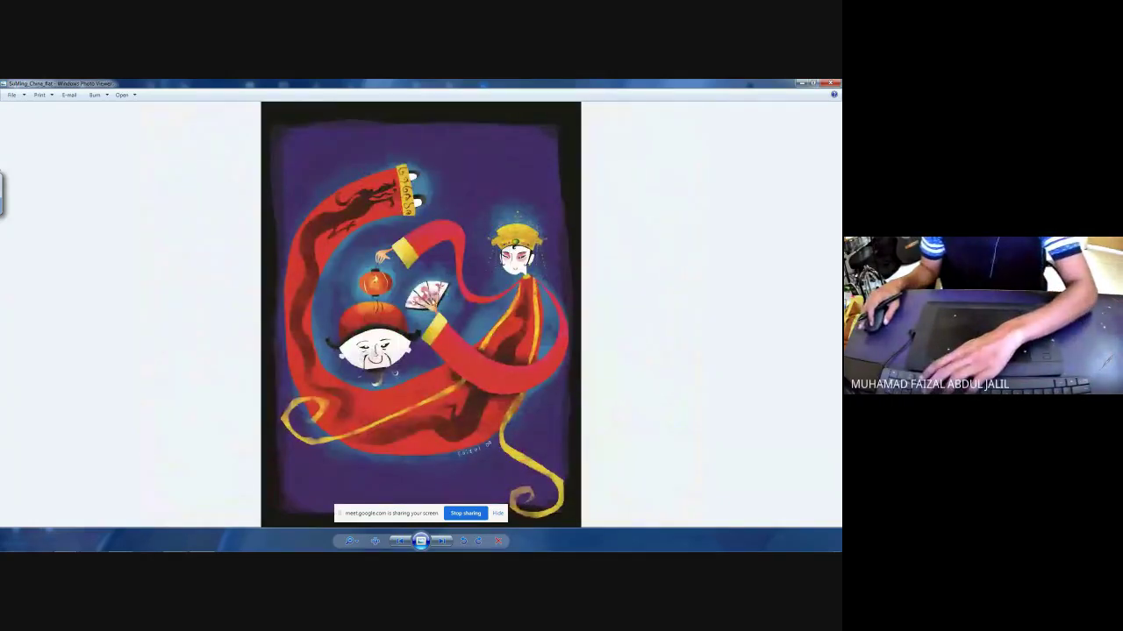
scroll(489, 318, up, 2)
scroll(488, 317, up, 3)
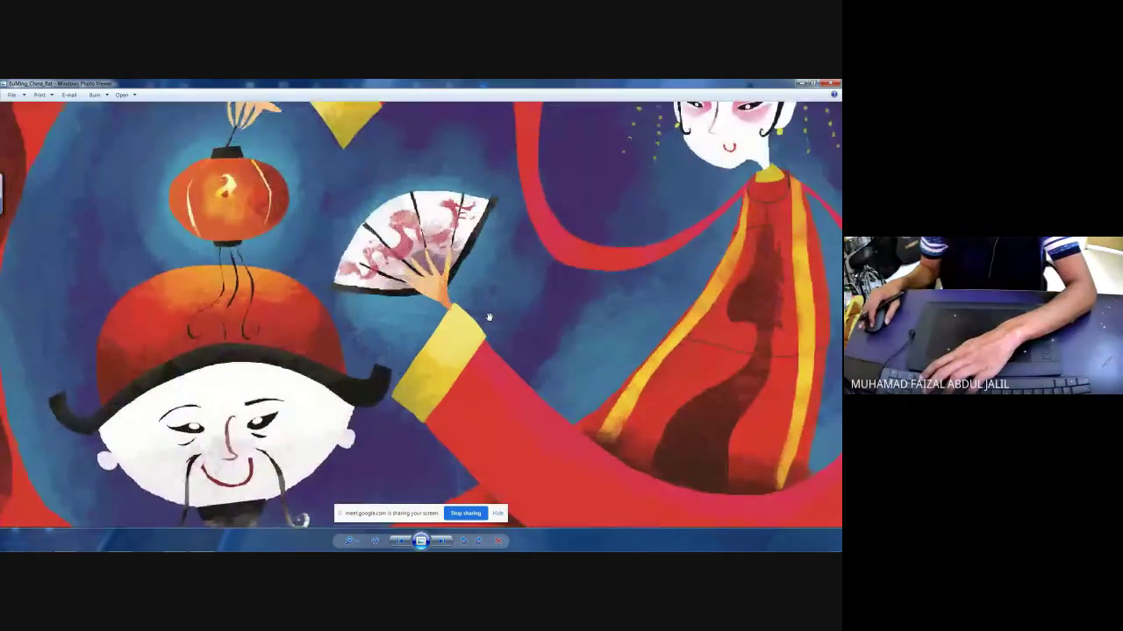
scroll(454, 272, down, 5)
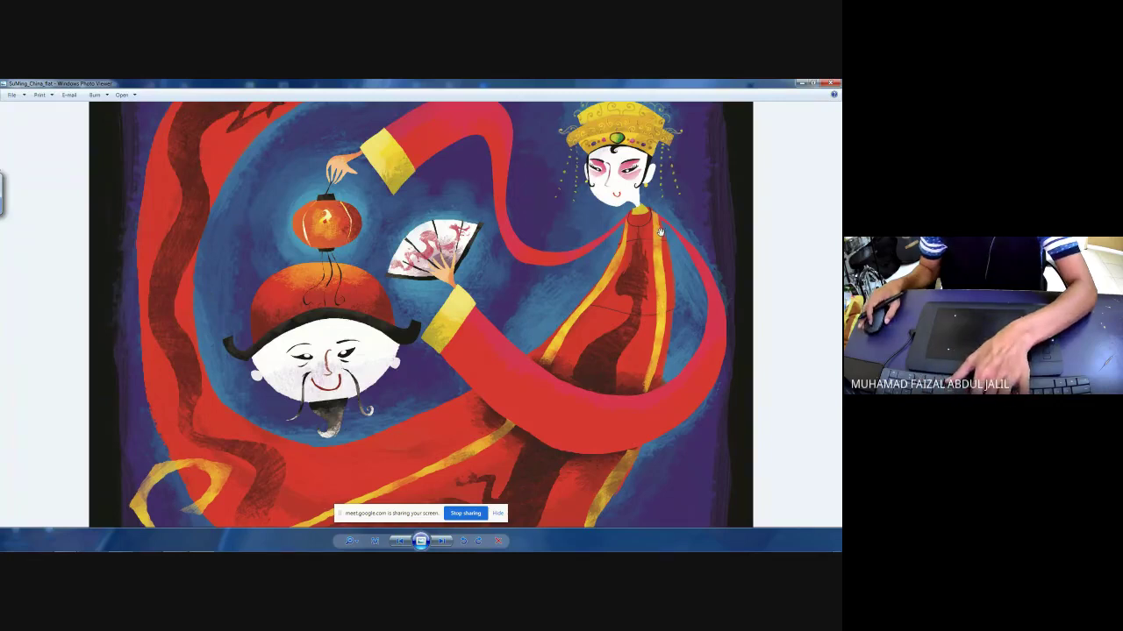
scroll(661, 232, down, 2)
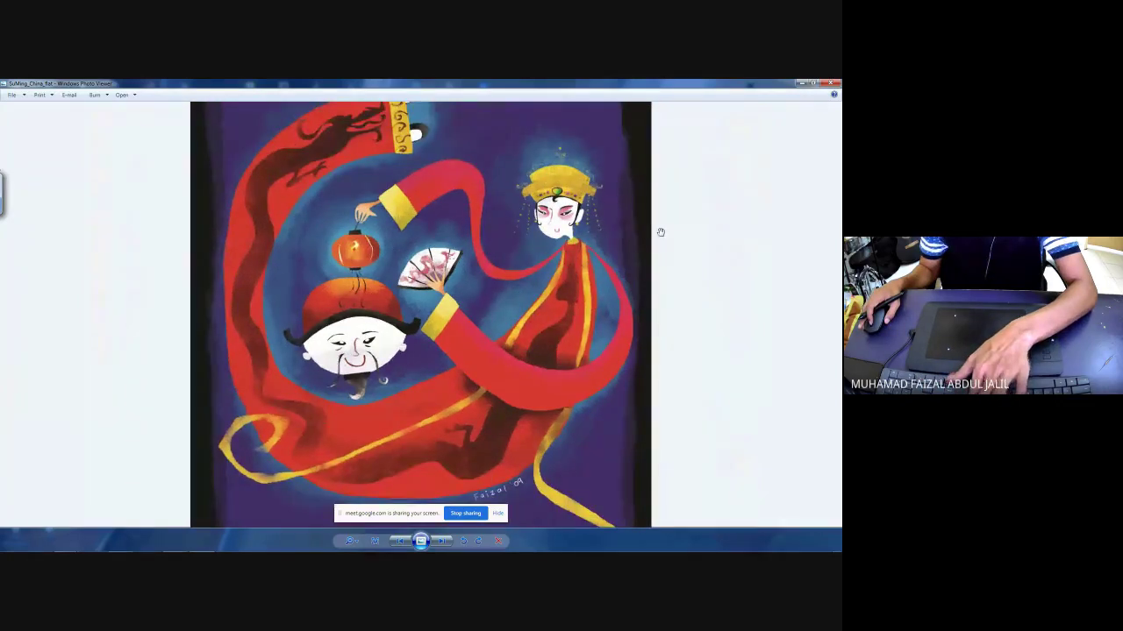
click(832, 84)
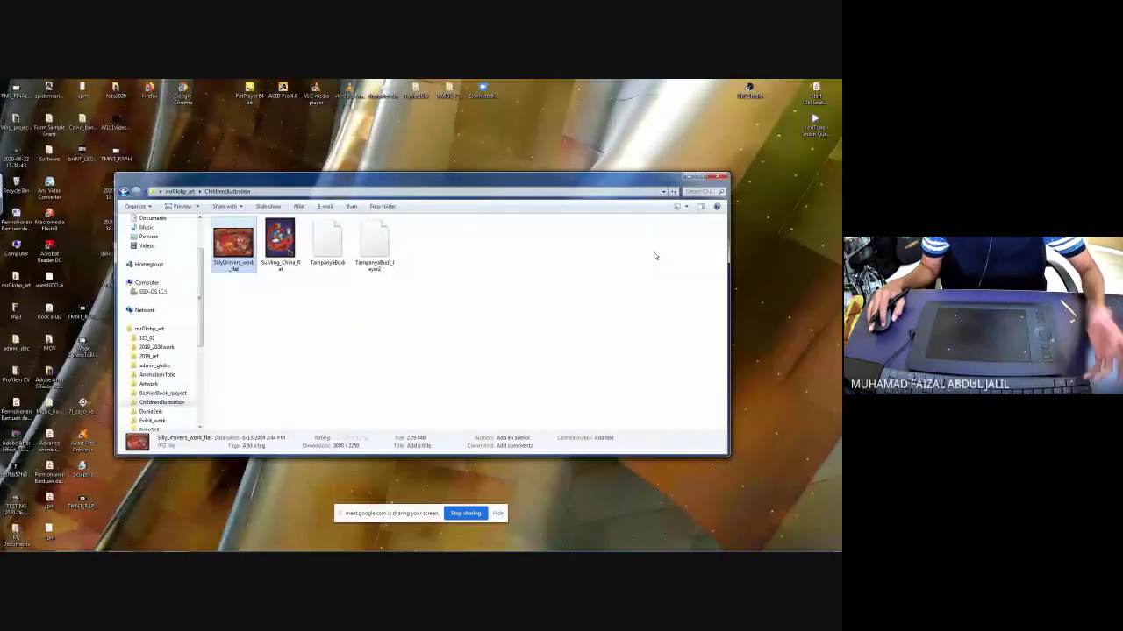
- Check the files in the NewGlobpArt folder of mrGlobp_art and return to the parent folder
click(125, 192)
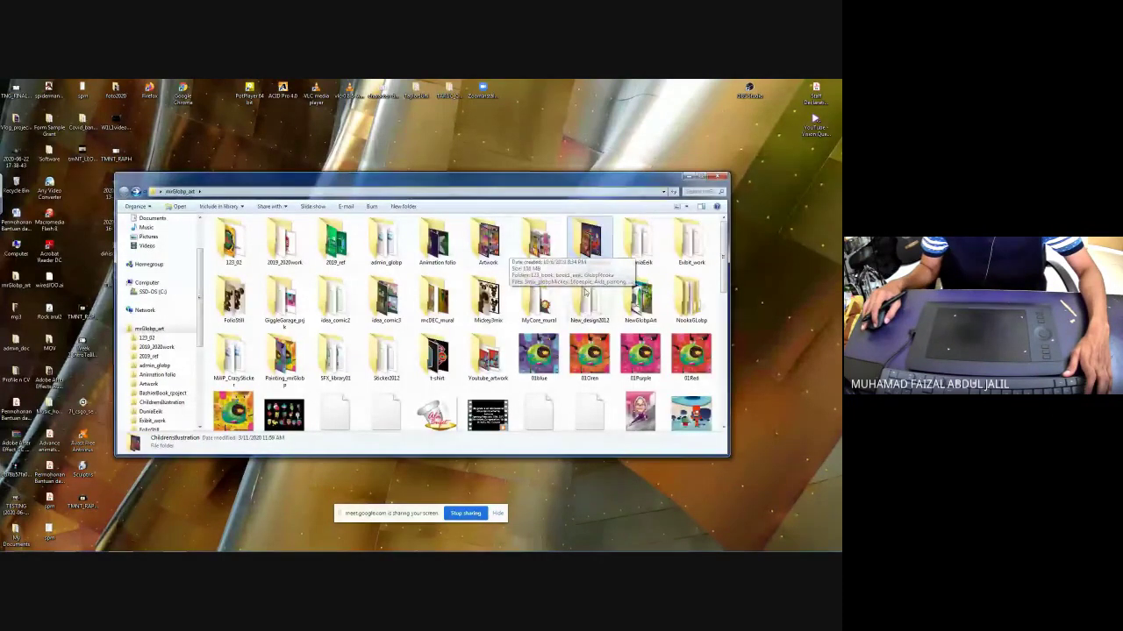
double_click(638, 293)
click(237, 261)
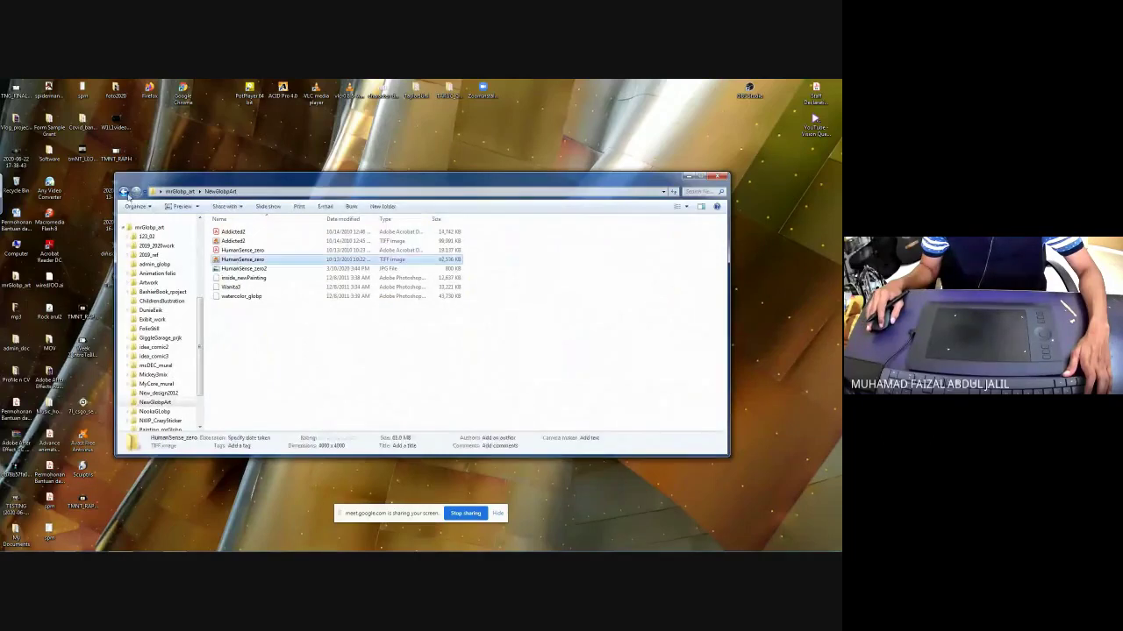
click(125, 192)
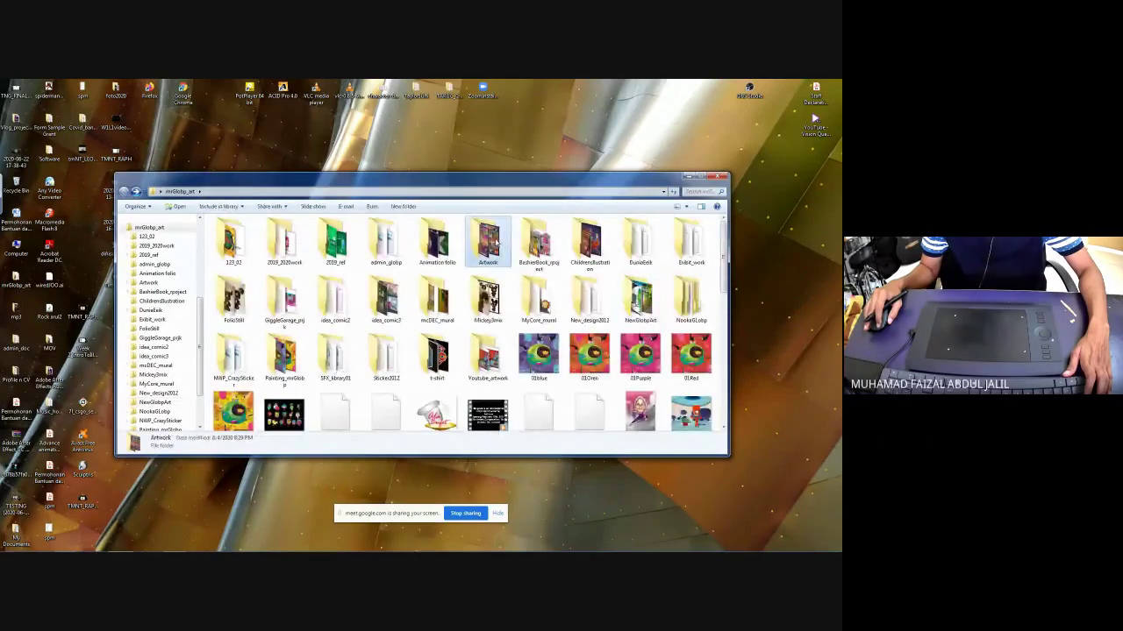
- Open the pg01 copy comic page from the Artwork folder and examine its monster and castle panels up close
double_click(489, 241)
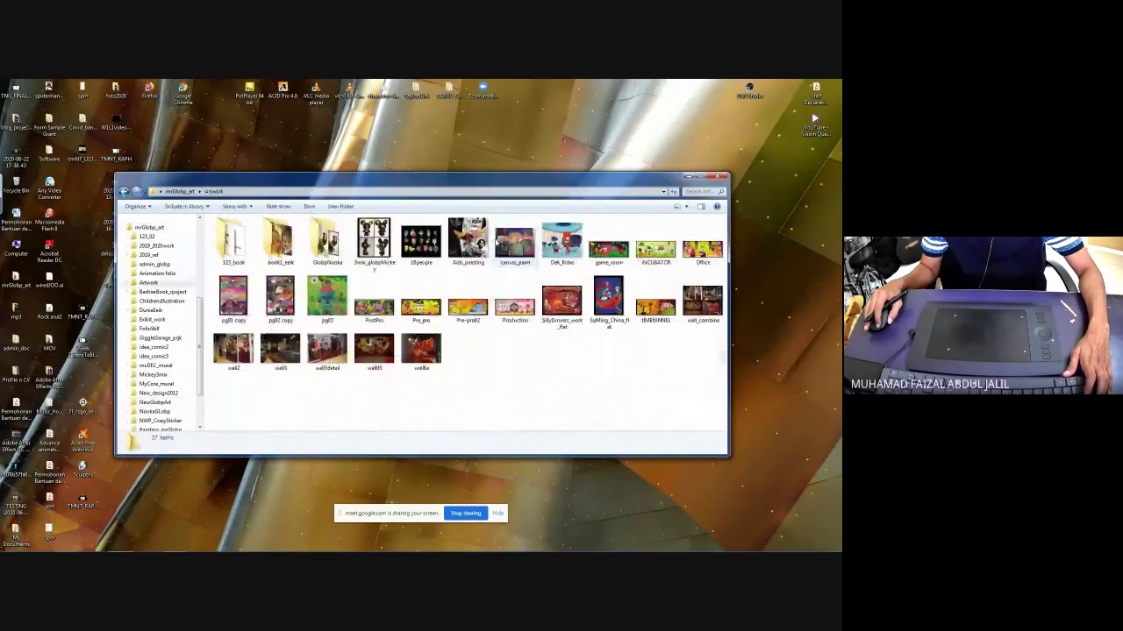
double_click(233, 299)
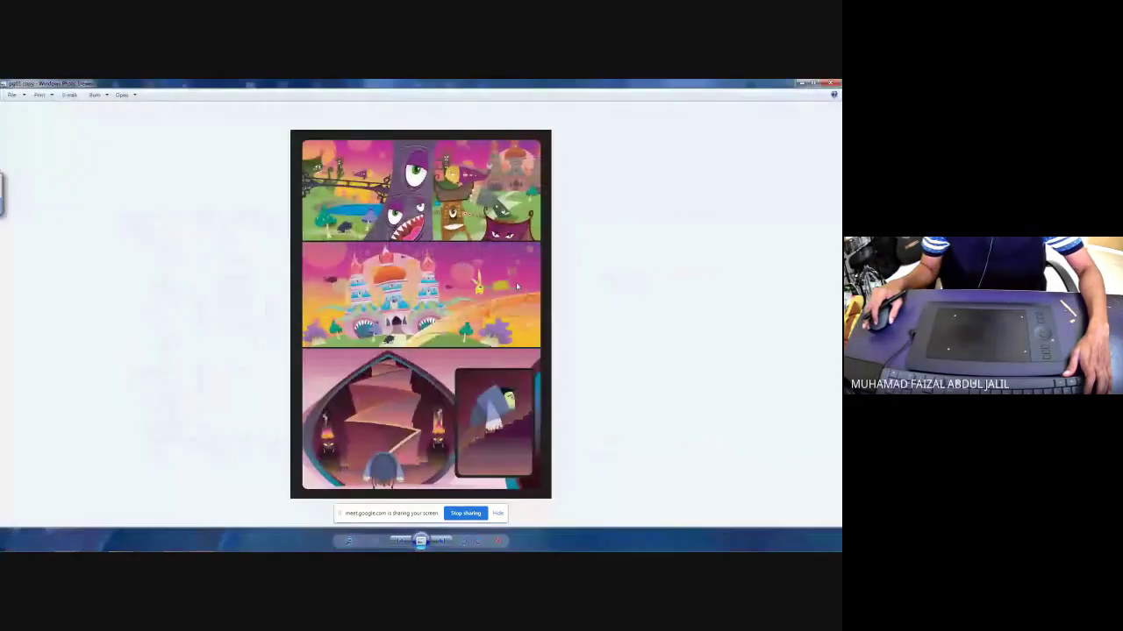
scroll(518, 287, up, 2)
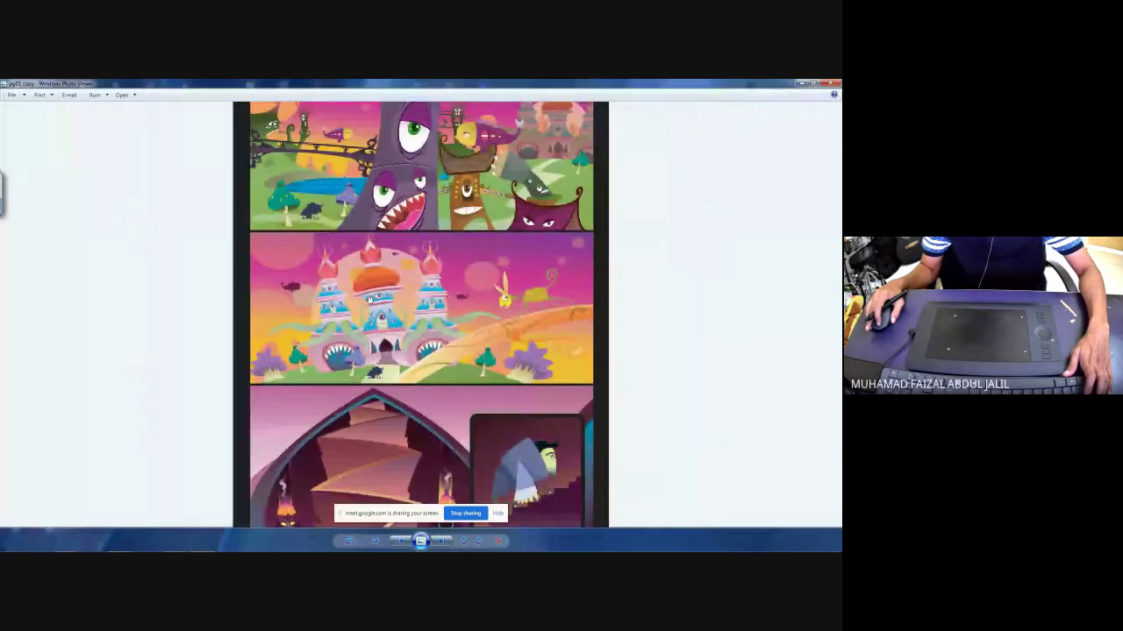
scroll(372, 300, down, 2)
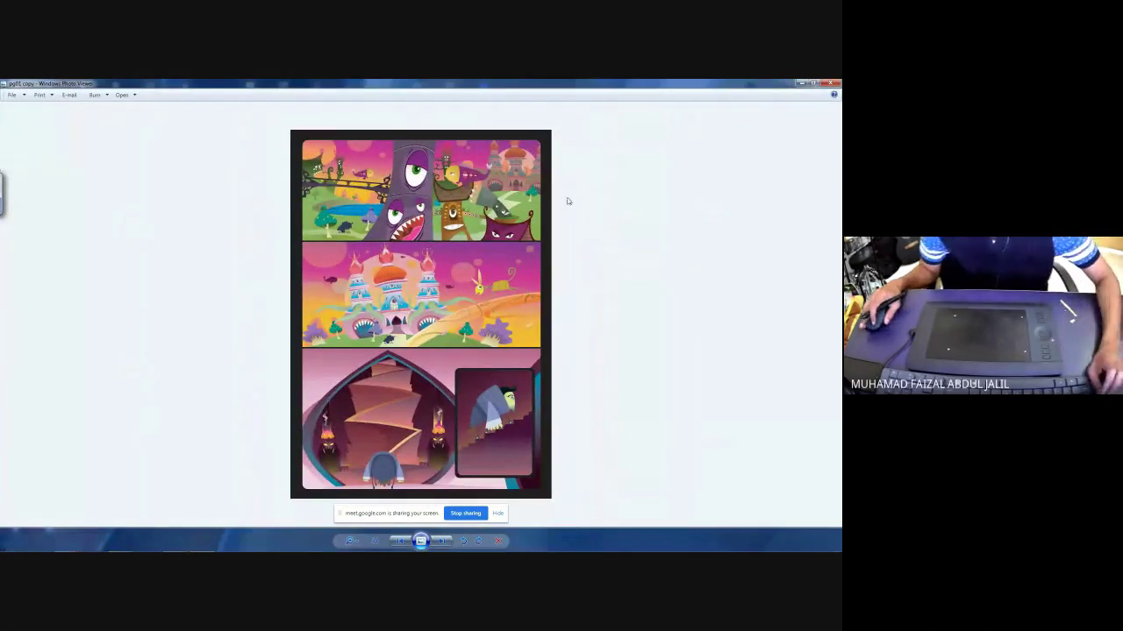
scroll(439, 215, up, 2)
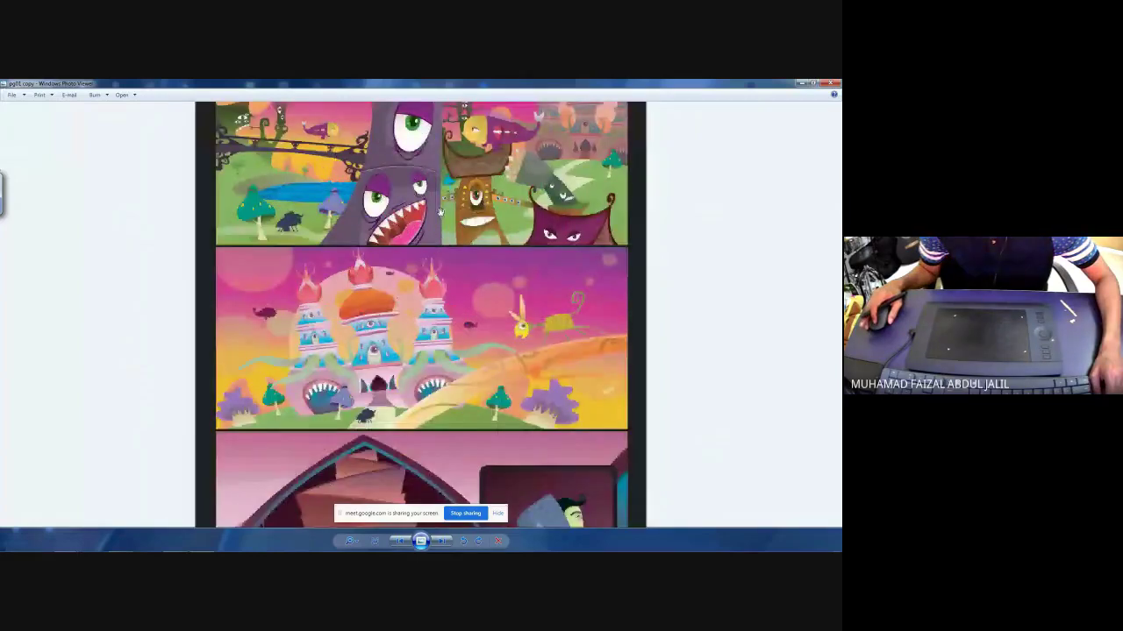
scroll(440, 211, up, 3)
scroll(441, 210, down, 4)
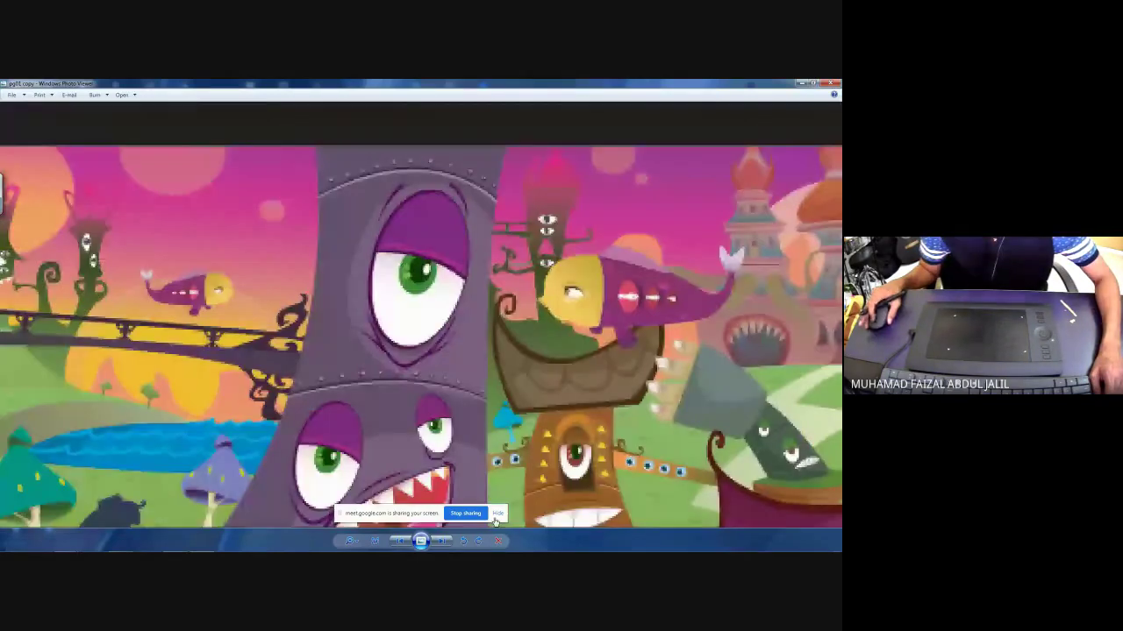
scroll(485, 271, up, 1)
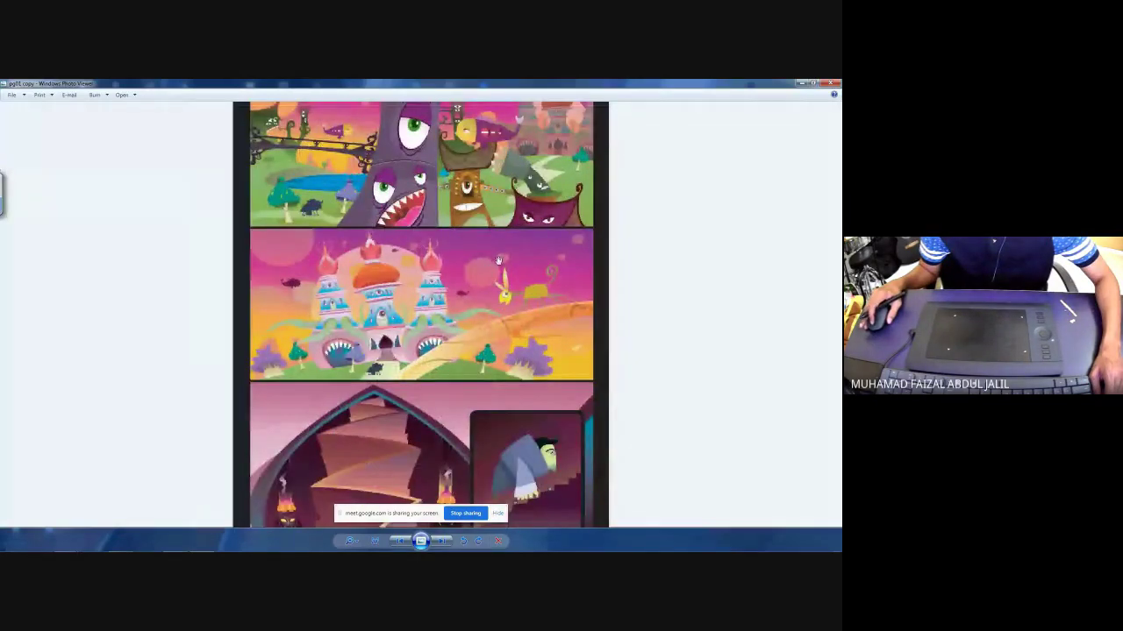
scroll(498, 260, down, 1)
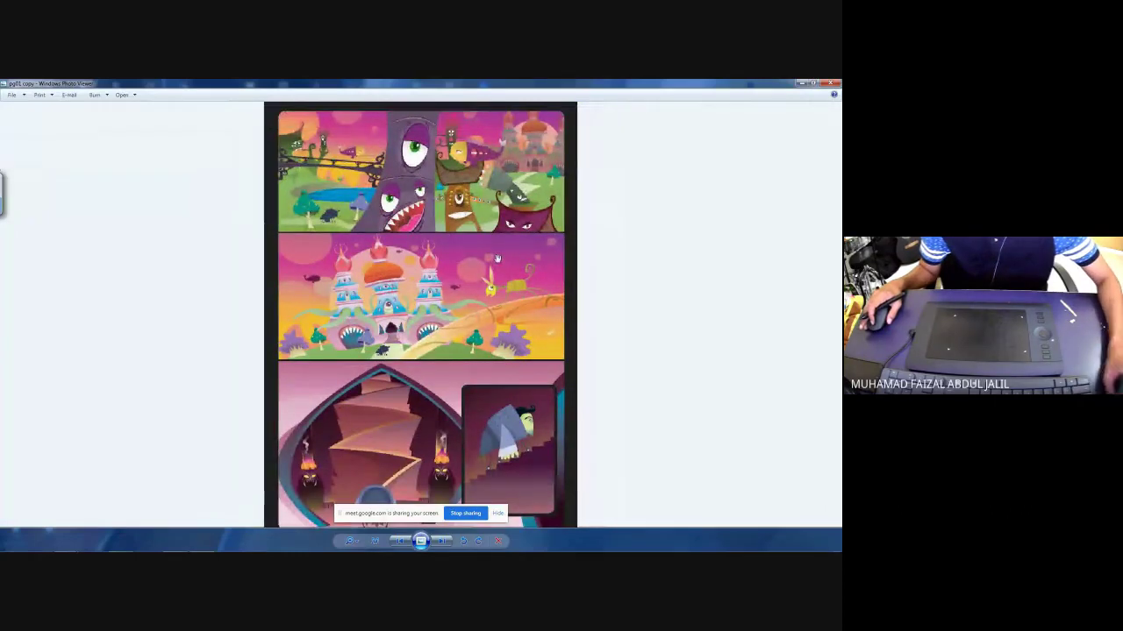
click(831, 84)
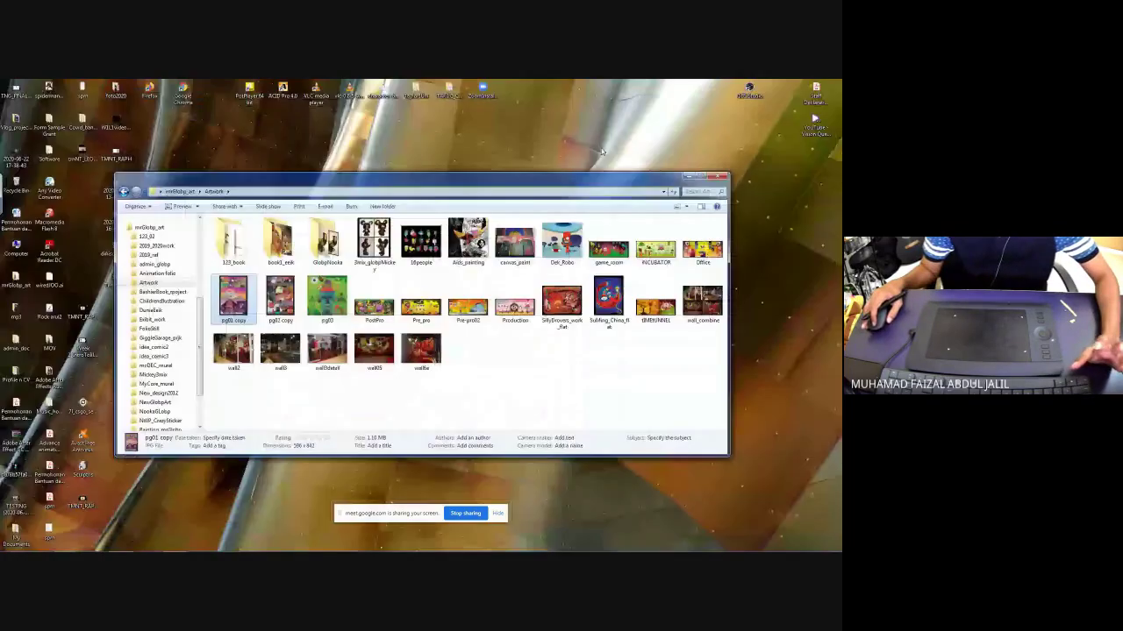
- Open the game_room artwork and browse through Dek_Robo and the neighbouring images to the pg01 copy comic page
double_click(621, 255)
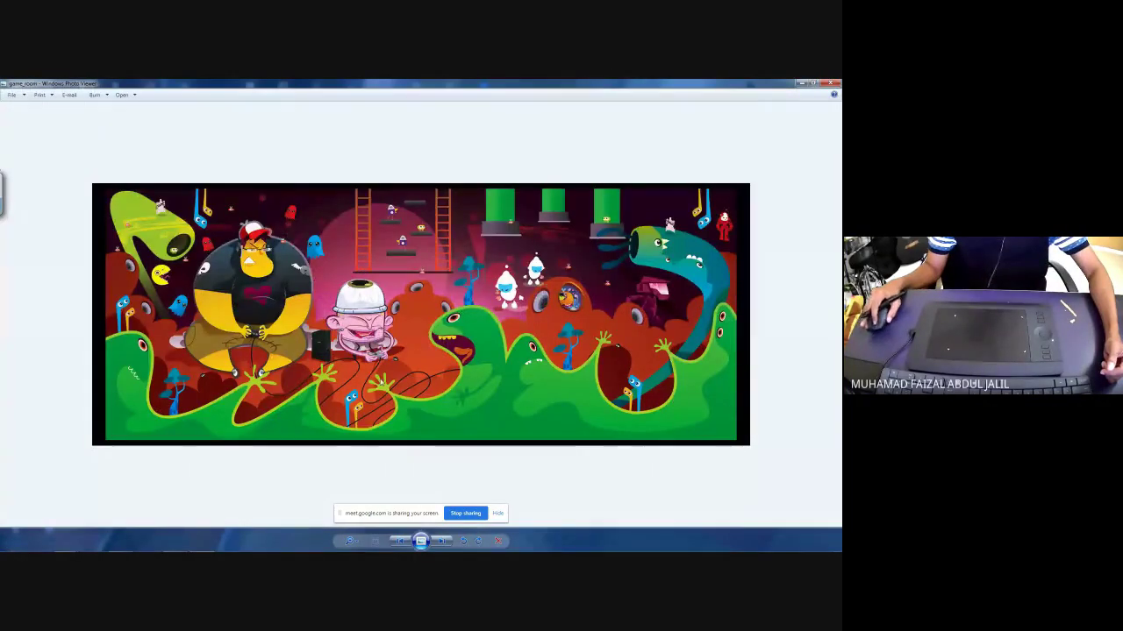
key(Right)
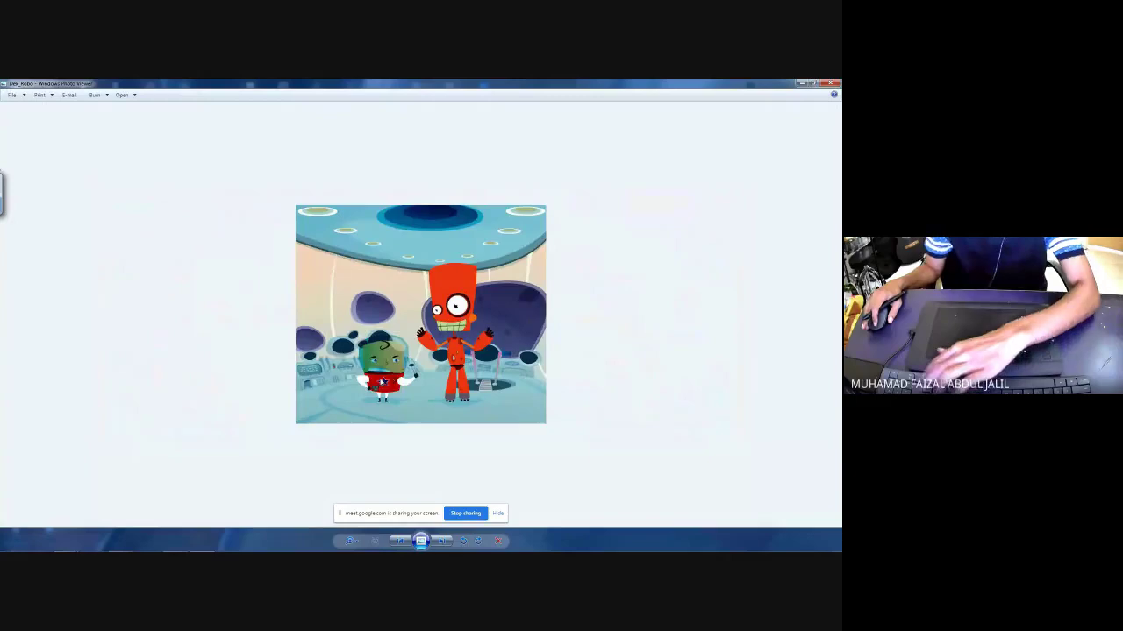
key(Left)
key(Right)
key(Right)
key(Right)
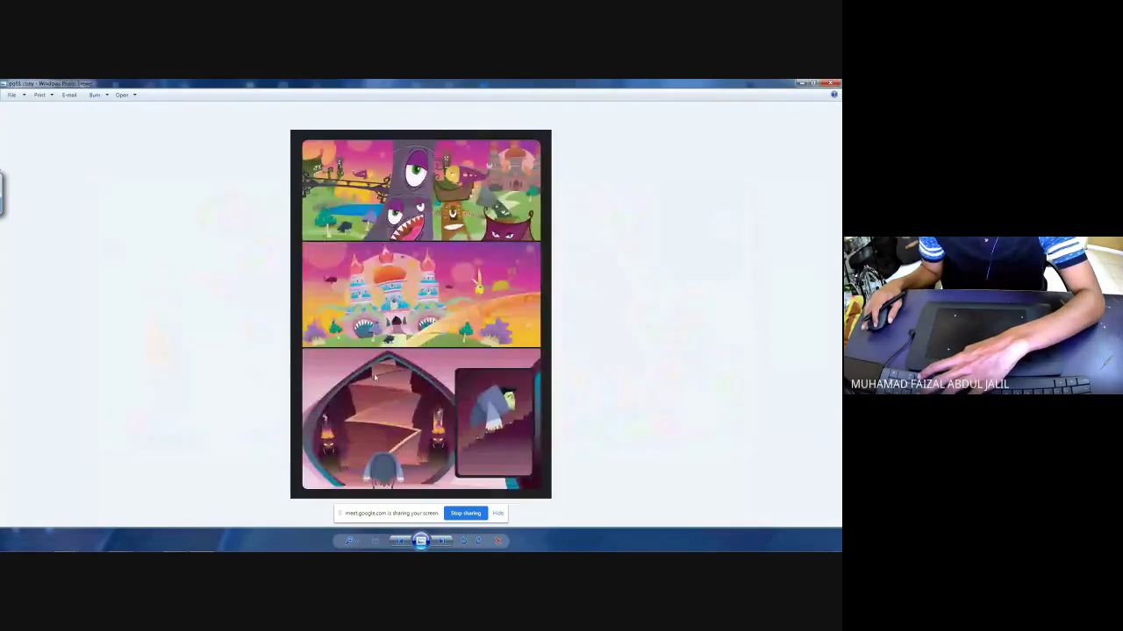
- Browse the Pre_pro, PostPro and Pre-pro02 banner illustrations and close the viewer
key(Right)
key(Right)
key(Right)
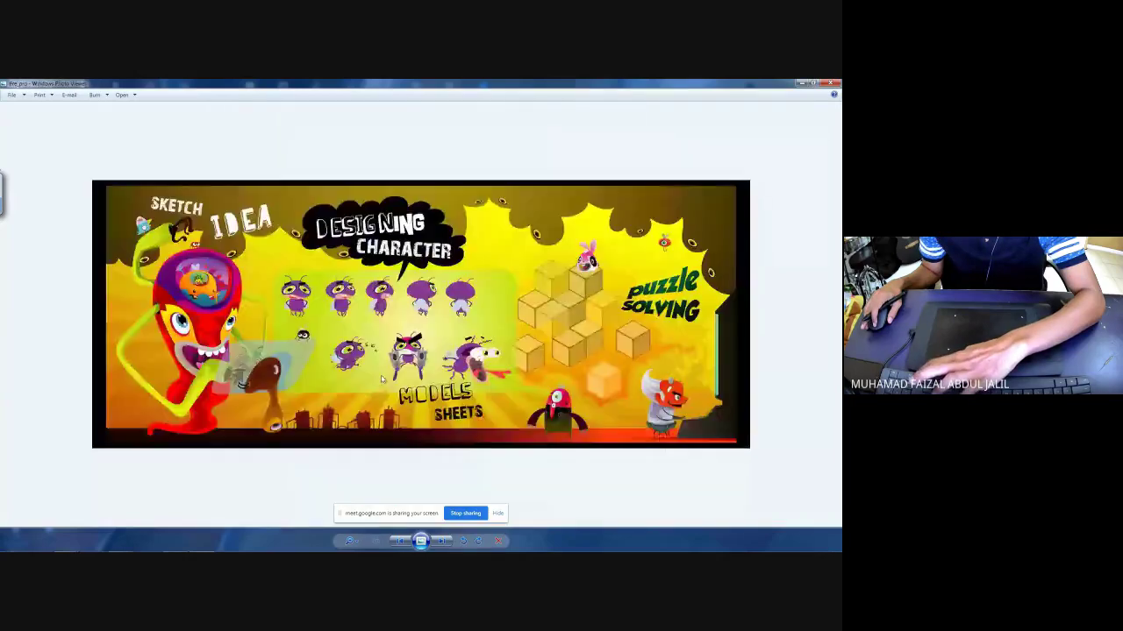
key(Right)
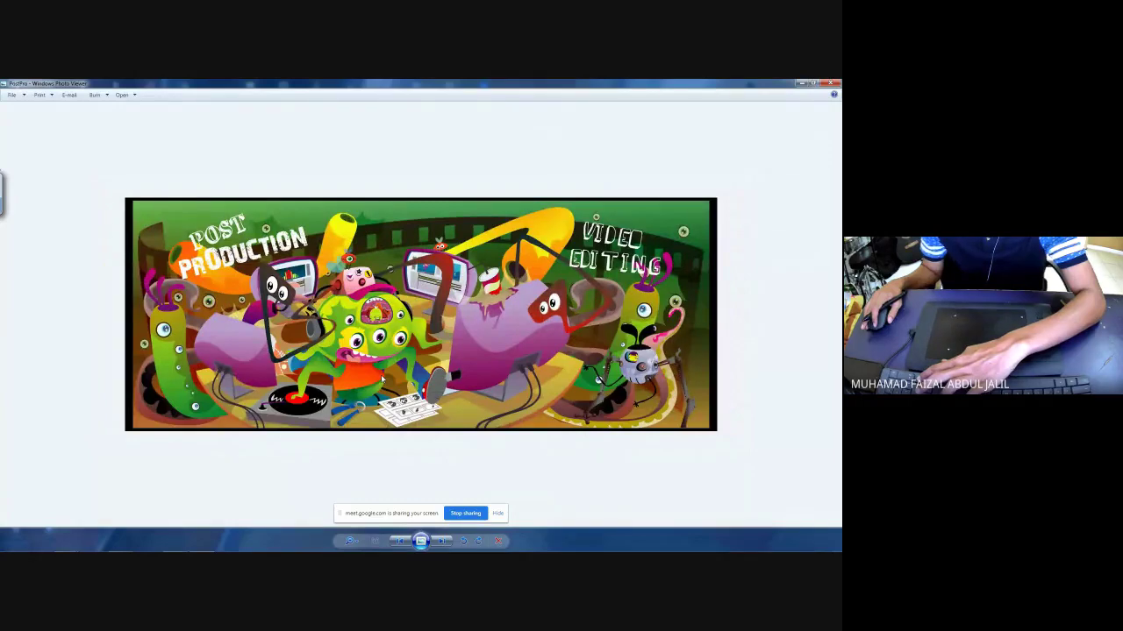
key(Left)
key(Left)
key(Left)
key(Left)
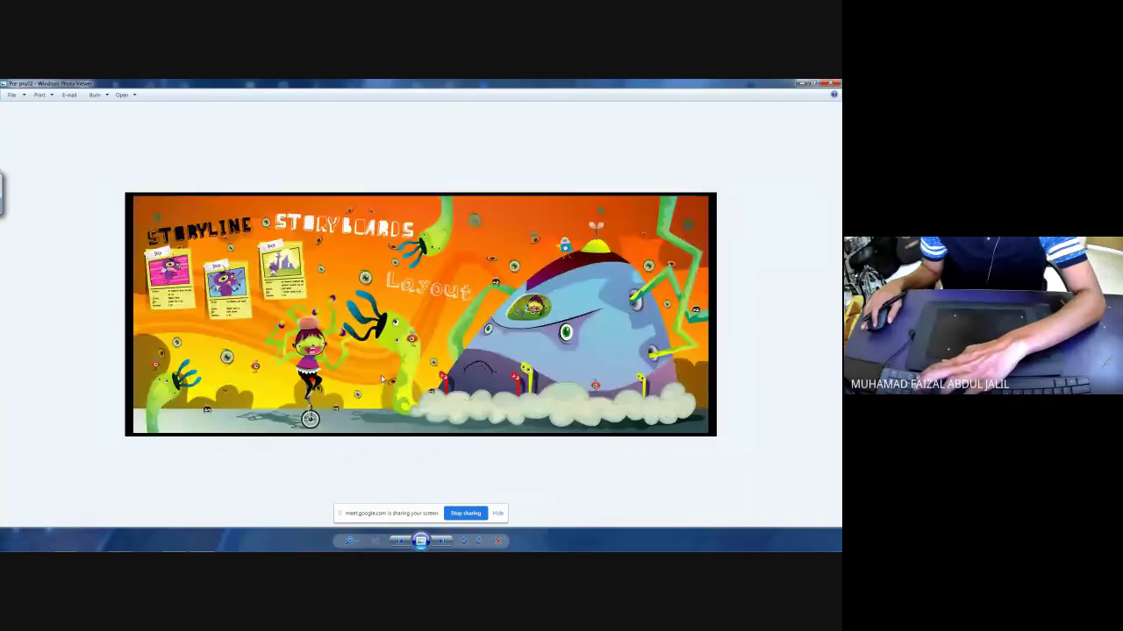
key(alt+F4)
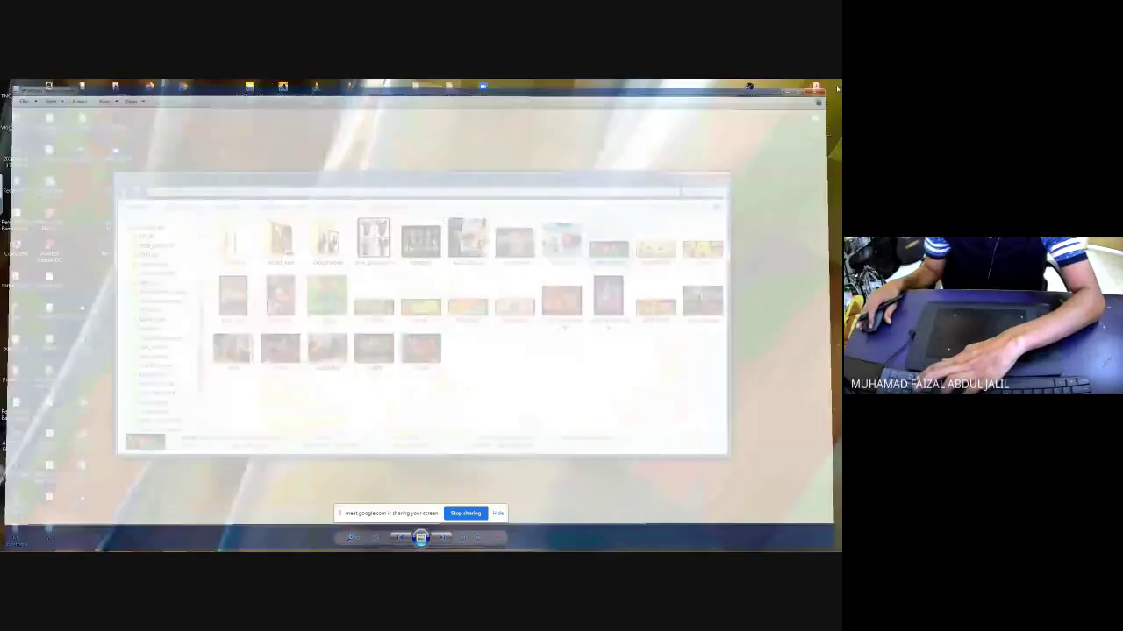
- Open the pg03 artwork and examine the textures on the blue face and the characters above its open head
double_click(315, 303)
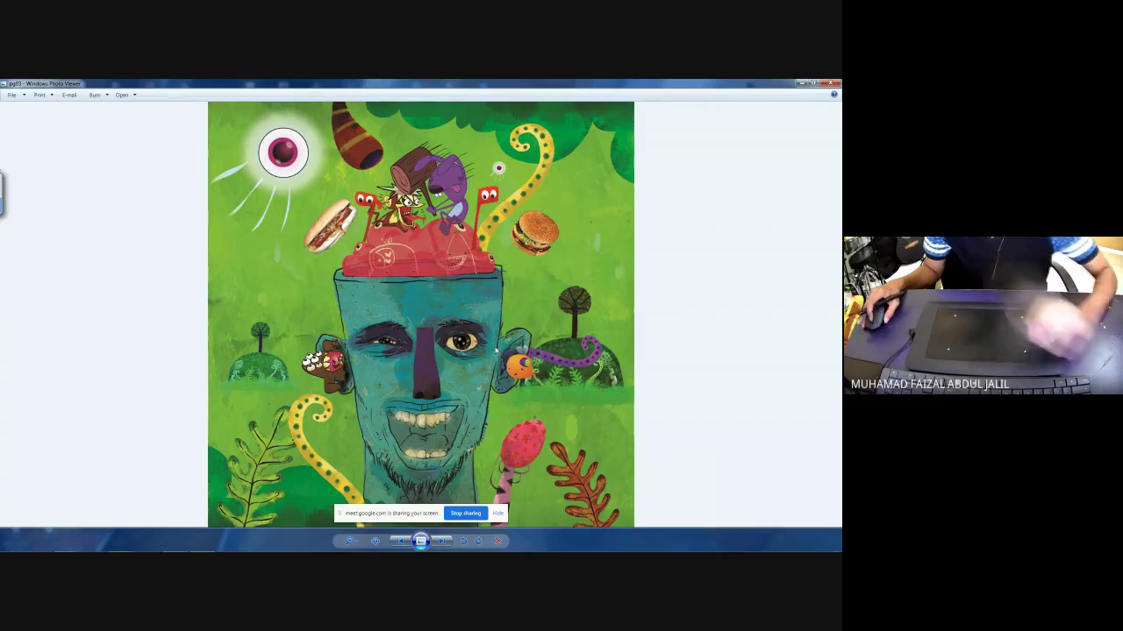
scroll(501, 357, up, 3)
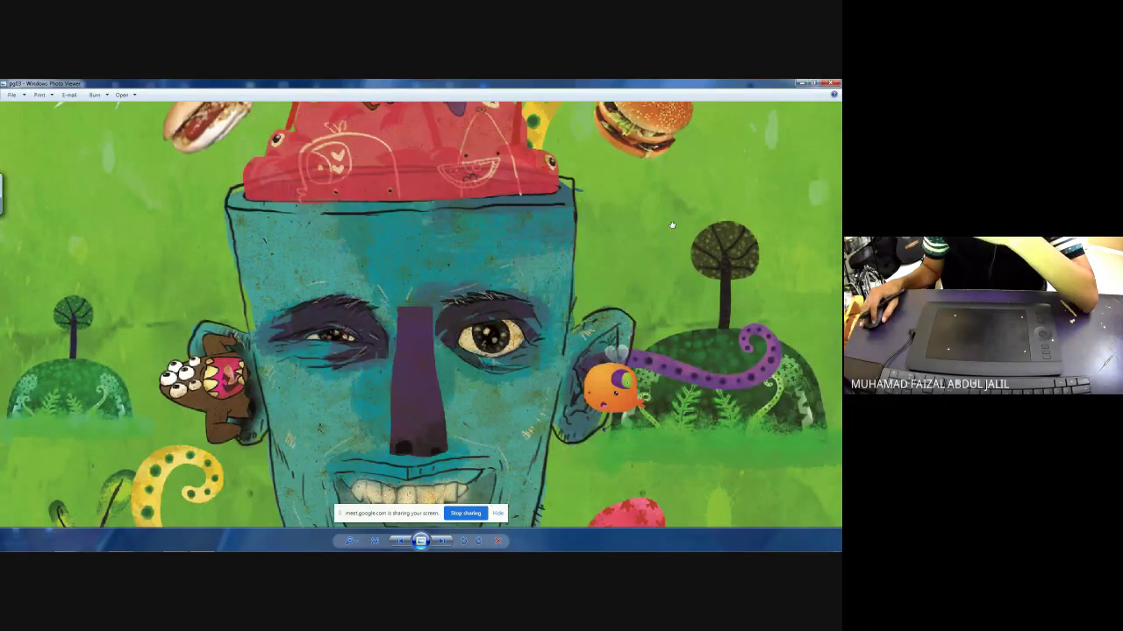
drag(672, 225, 680, 419)
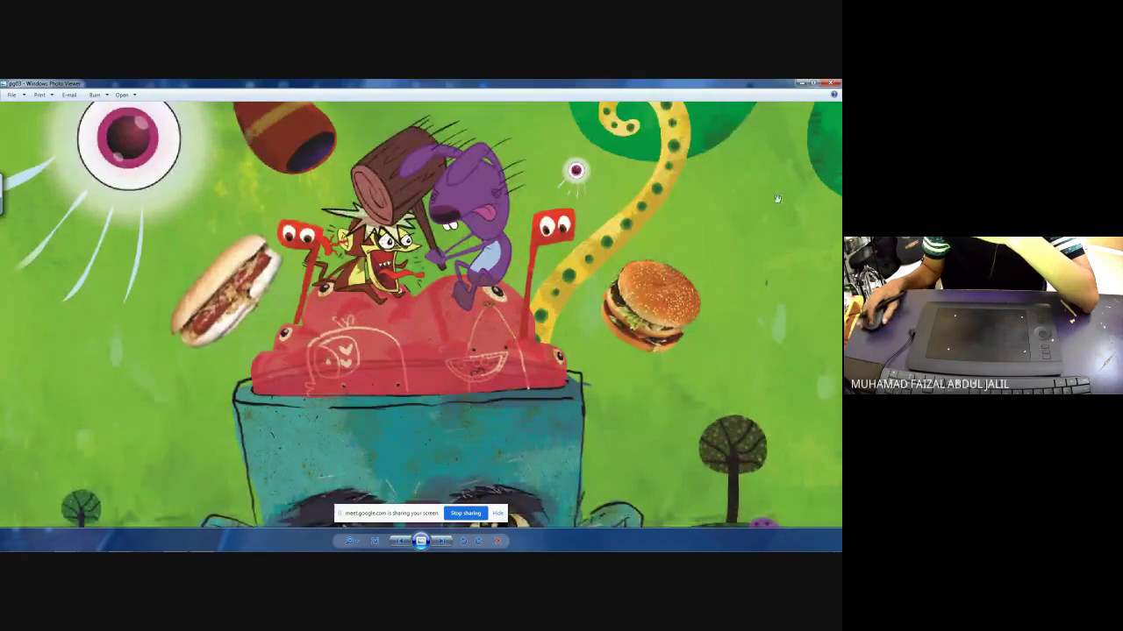
scroll(704, 213, down, 5)
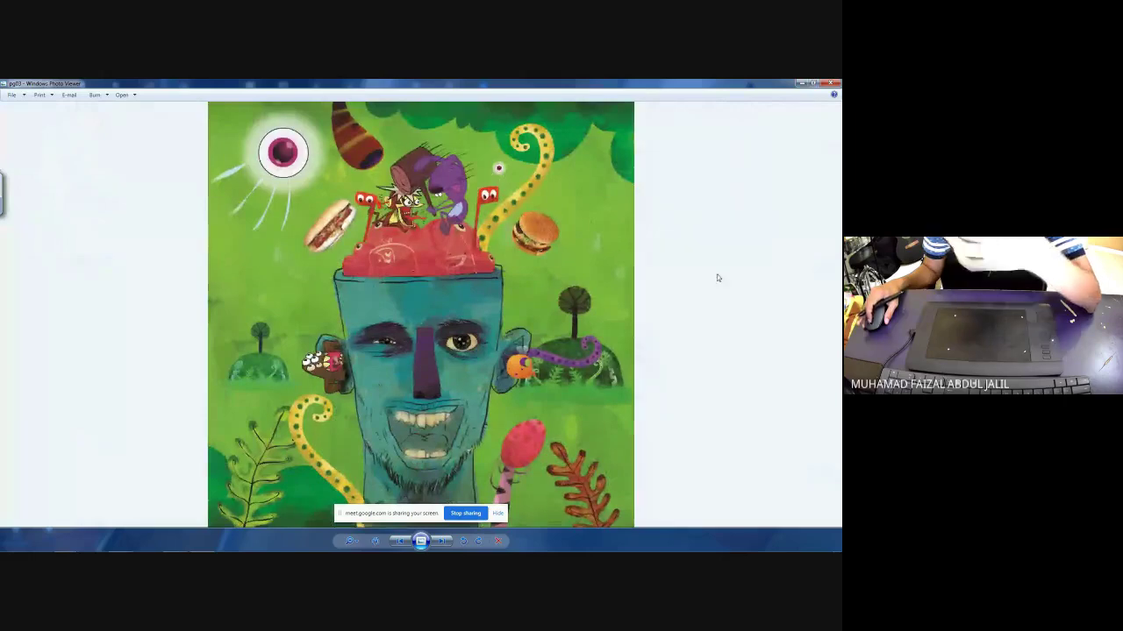
click(831, 85)
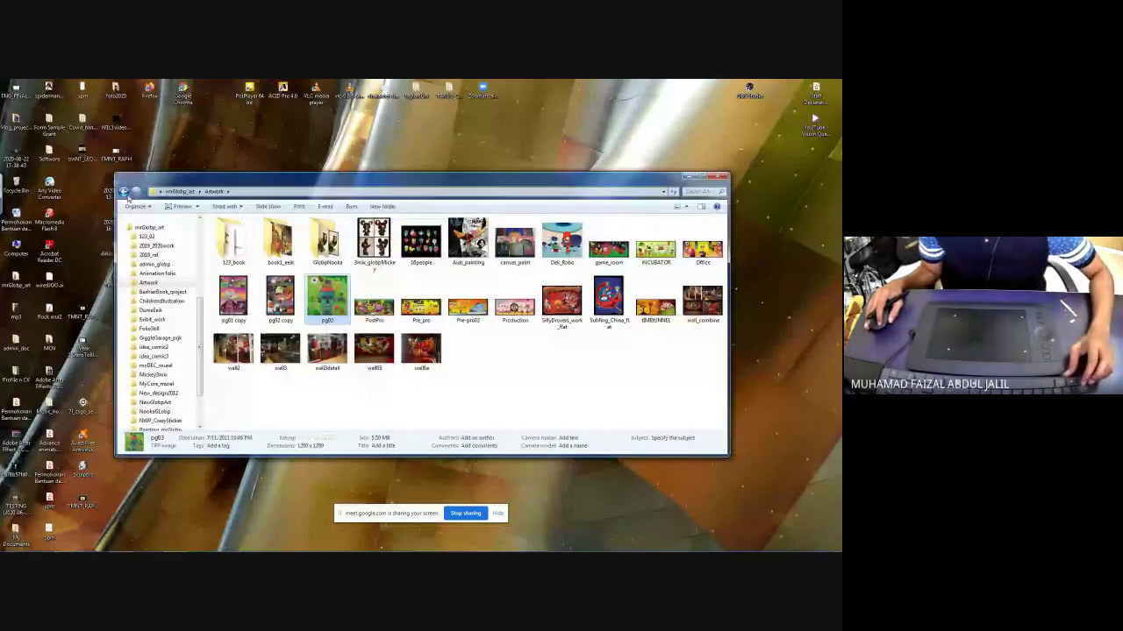
- Open the green Twitter-themed illustration from the 2019_ref folder and view it and the pink portrait with sunglasses as shading references
click(124, 191)
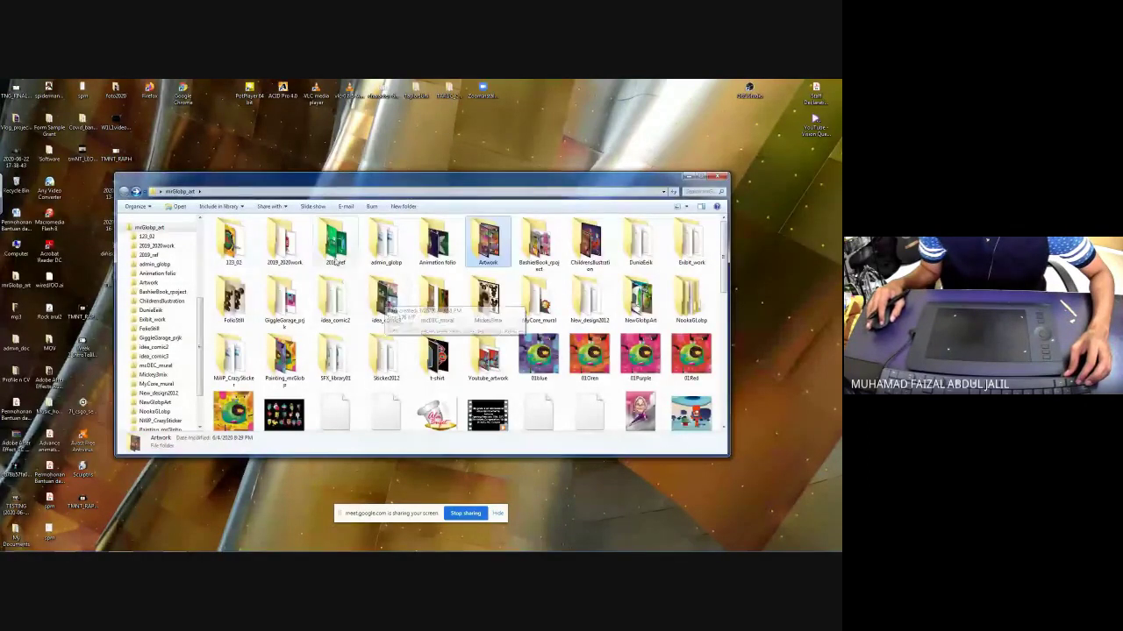
click(336, 250)
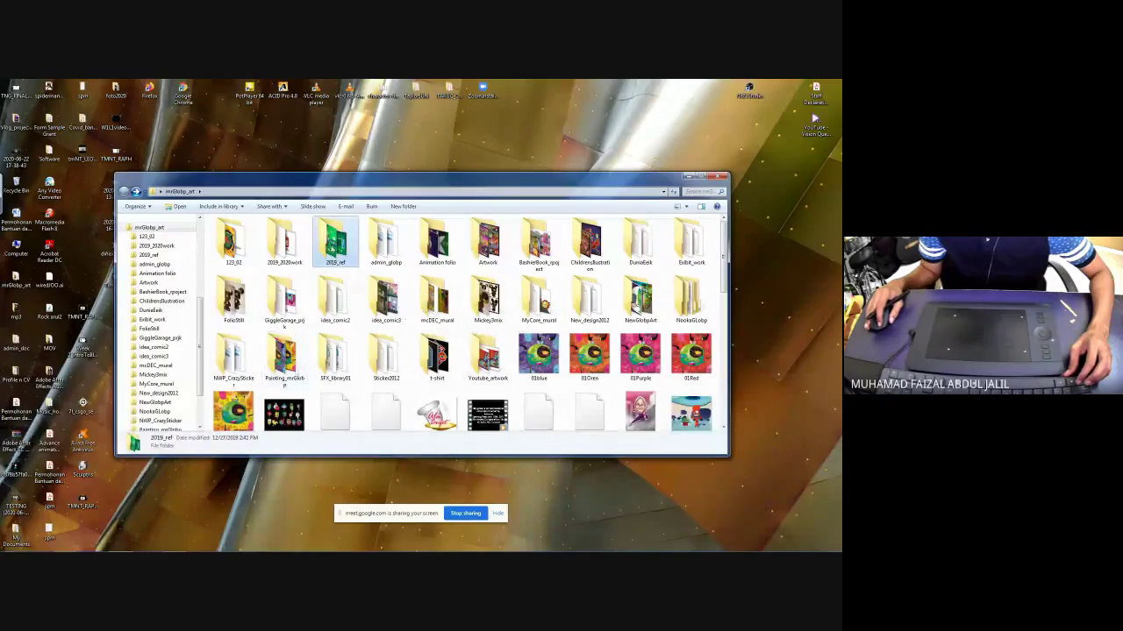
double_click(332, 248)
click(336, 355)
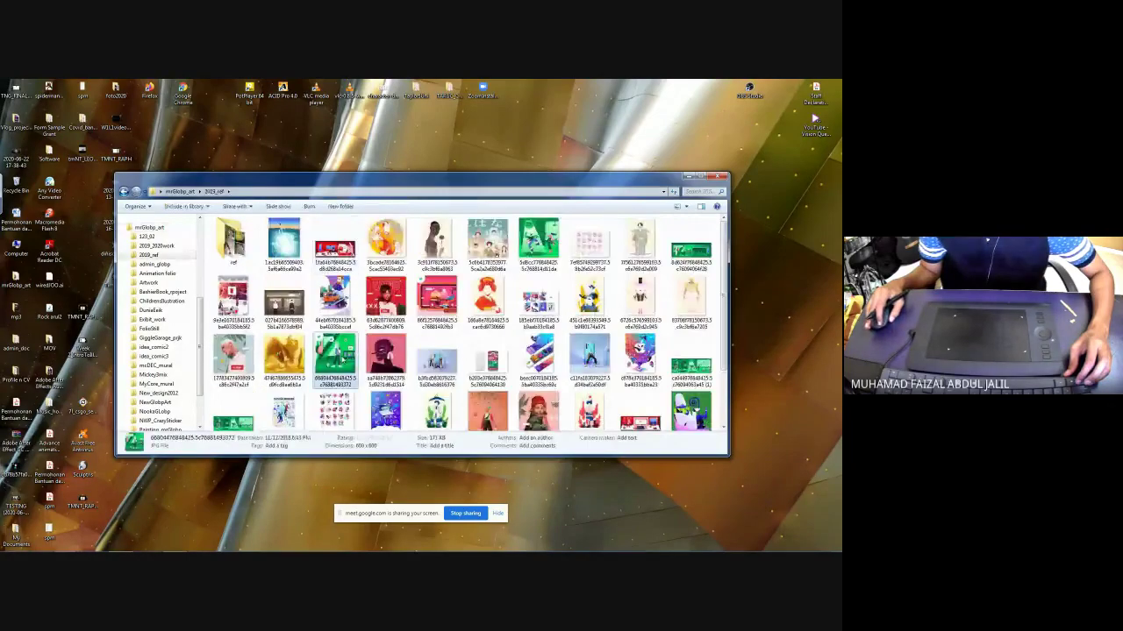
key(Return)
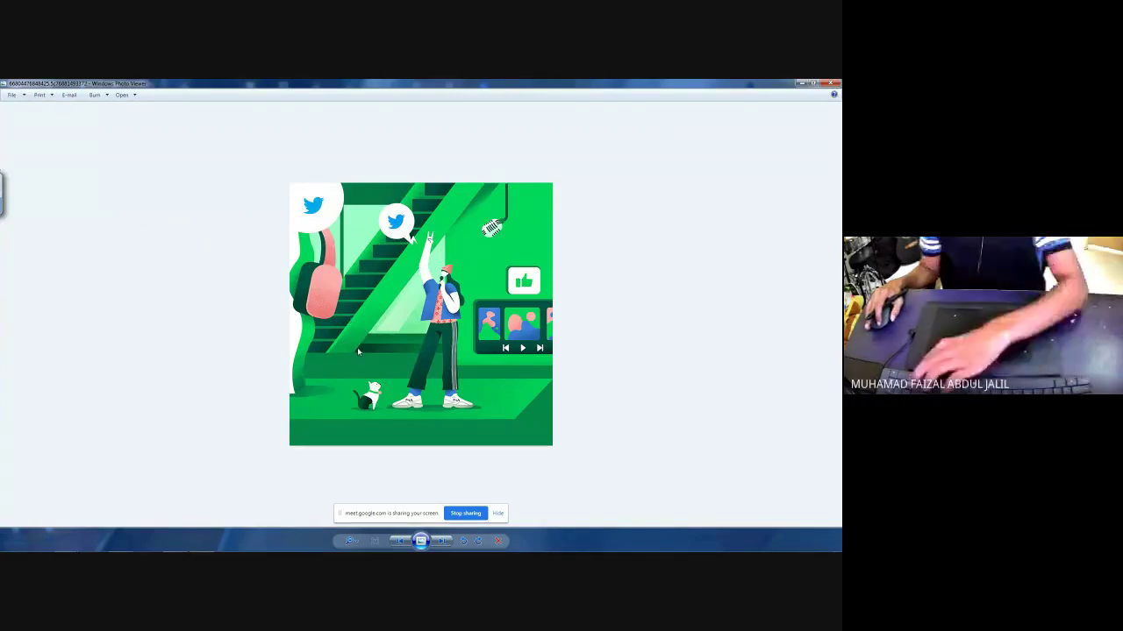
key(Right)
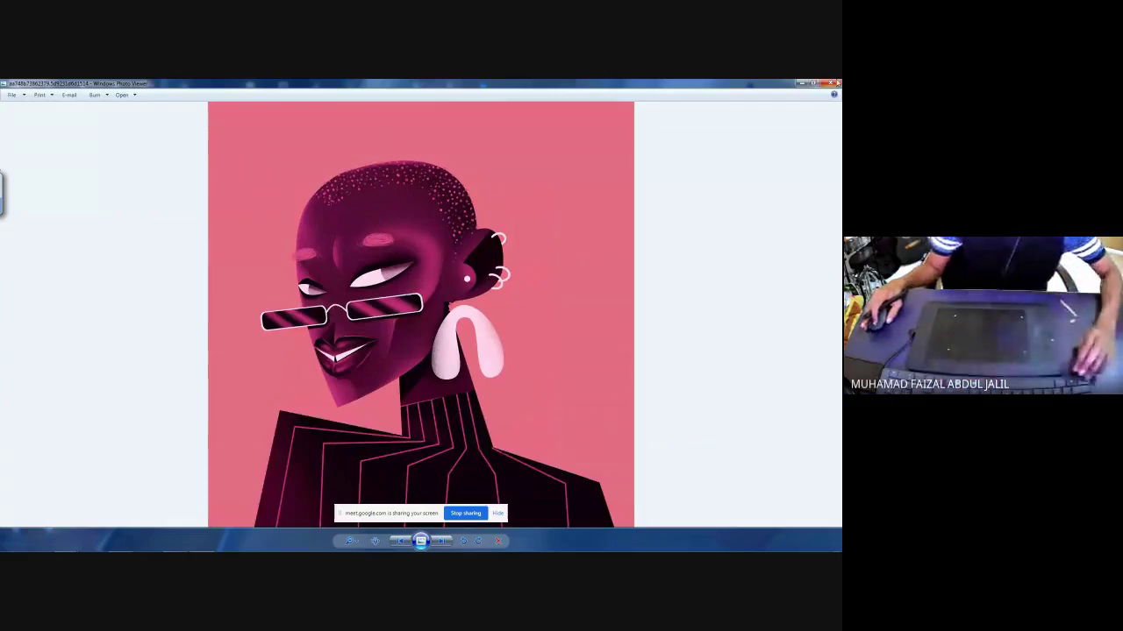
click(831, 84)
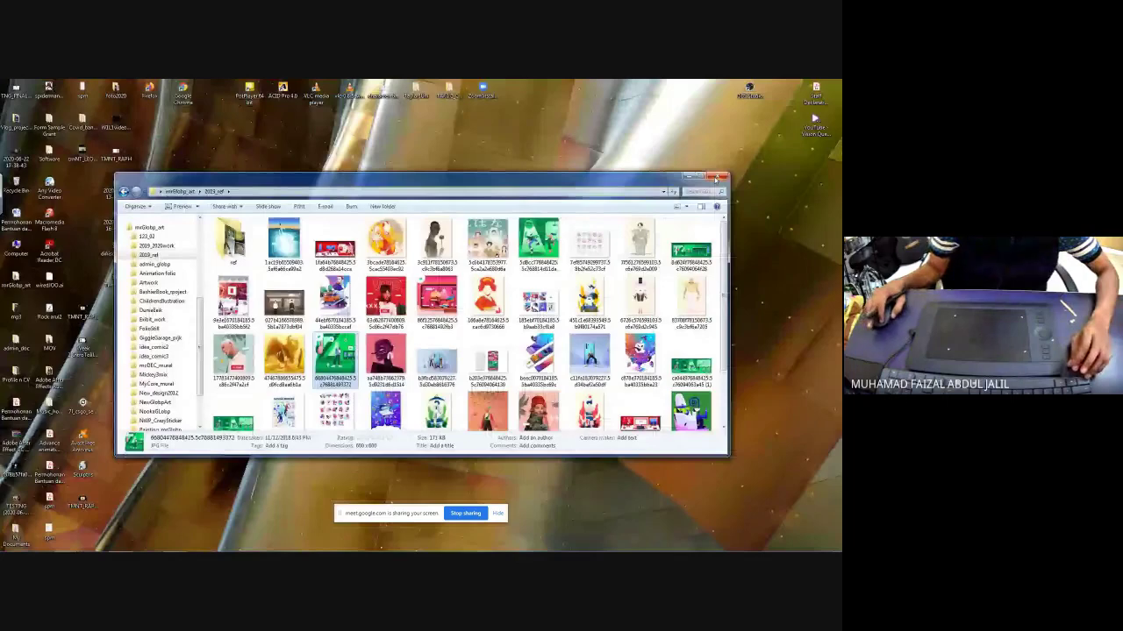
- Close the reference folder, switch to Photoshop and check the circle practice layers by toggling their visibility, leaving Layer 2 copy 3 shown
click(721, 178)
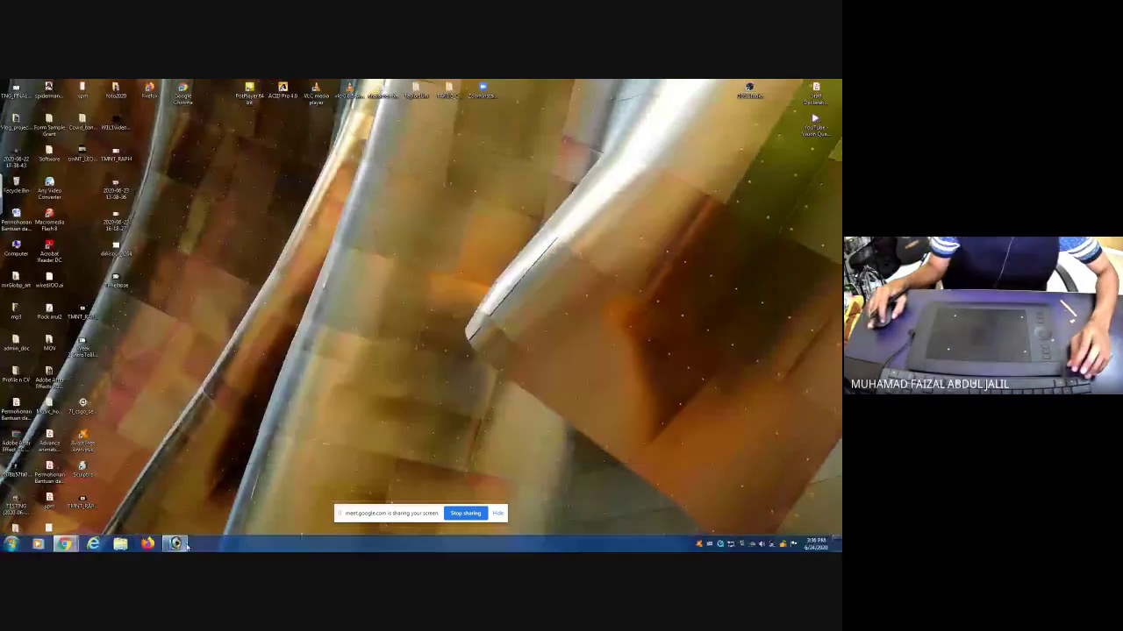
click(175, 543)
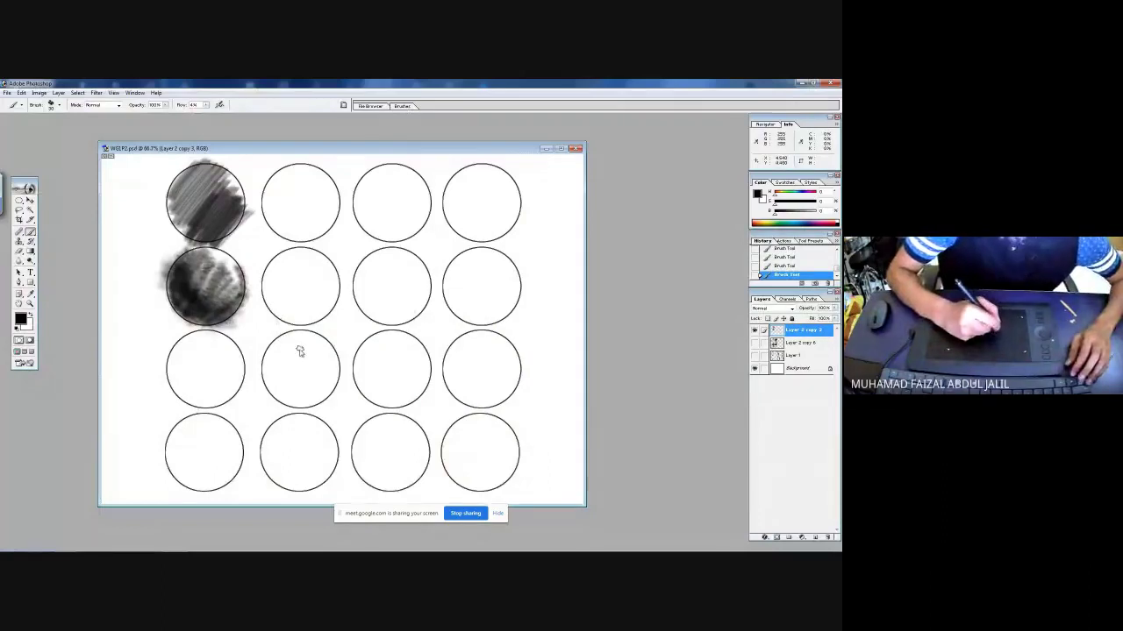
click(755, 330)
click(753, 355)
click(753, 356)
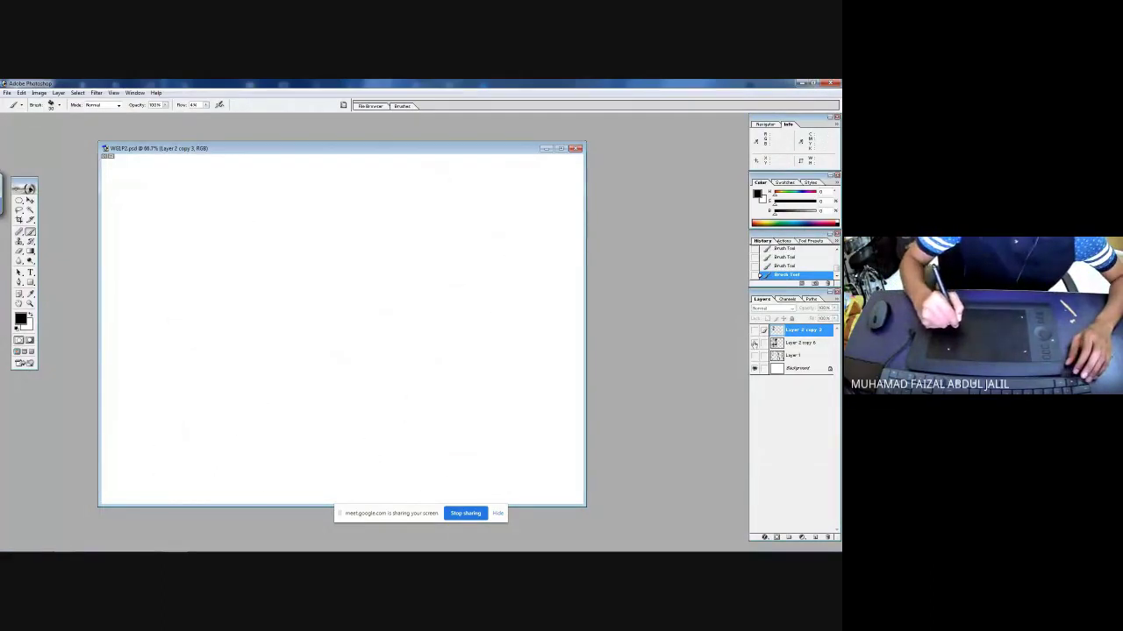
click(753, 343)
click(753, 343)
click(755, 329)
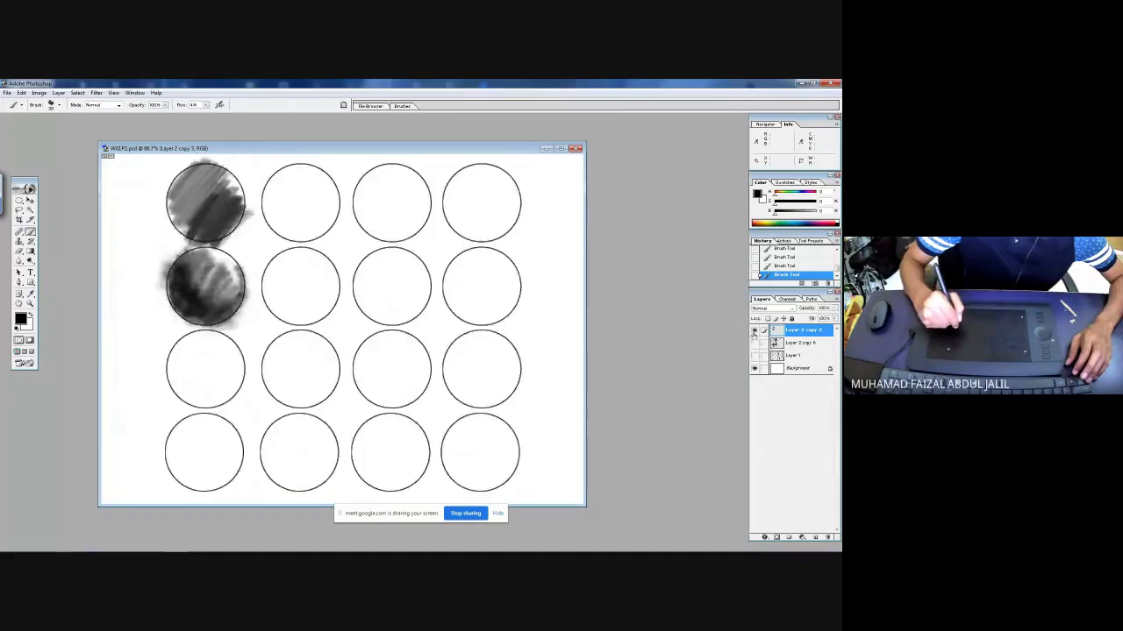
- Choose the Watercolor Textured Surface brush and shade the third circle in the first column with soft grey tones
click(53, 105)
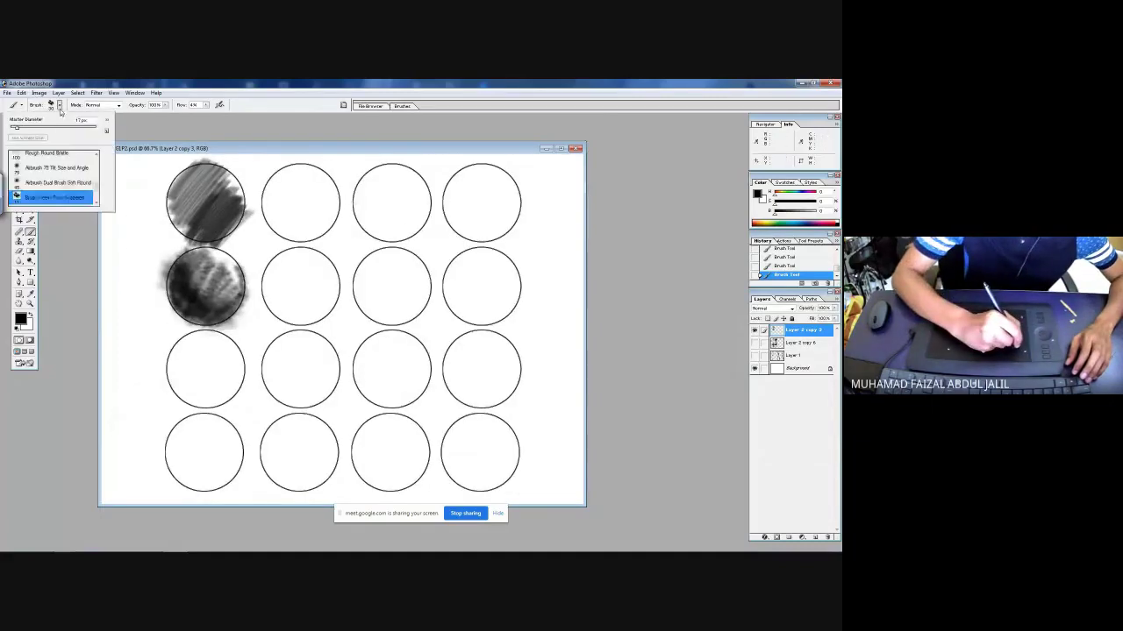
drag(101, 182, 97, 200)
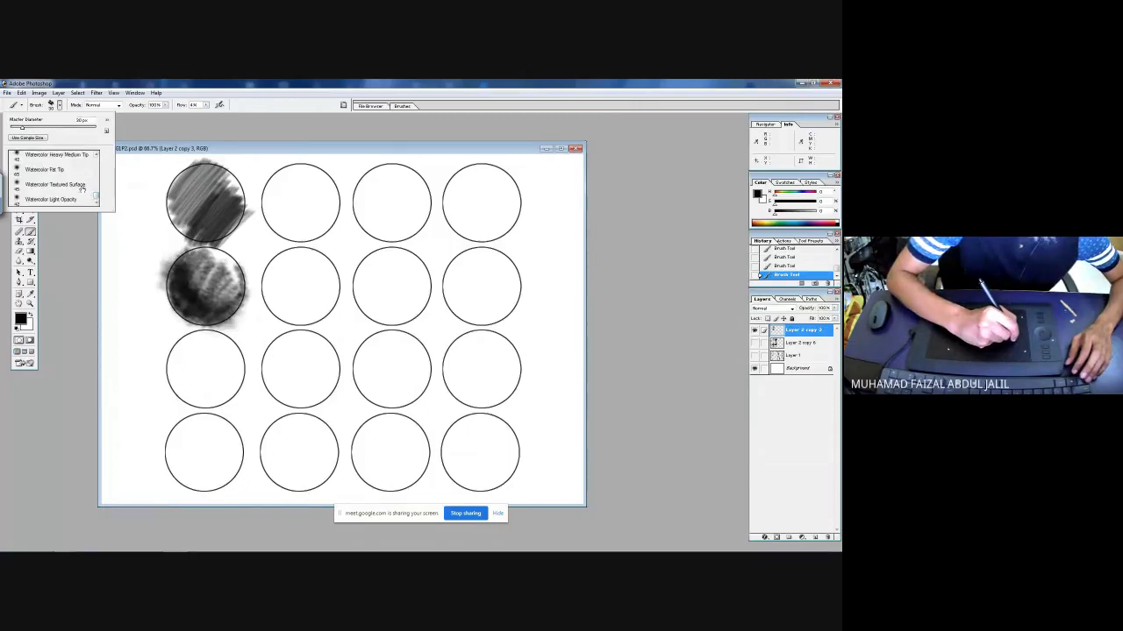
double_click(78, 187)
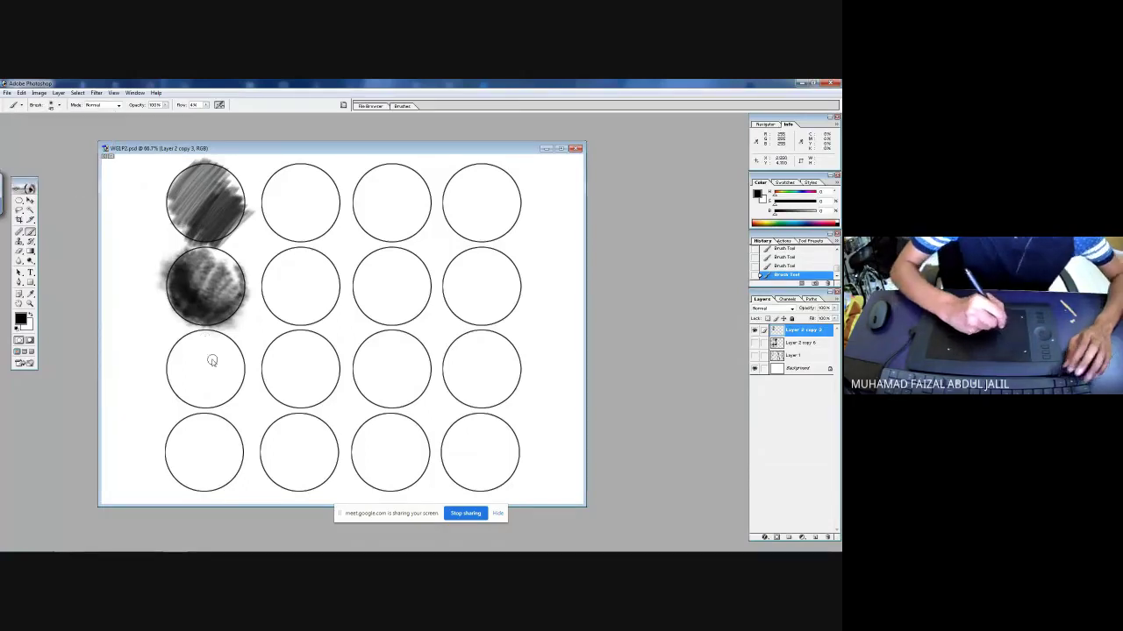
mouse_move(178, 346)
mouse_down()
mouse_move(175, 373)
mouse_move(198, 342)
mouse_move(171, 374)
mouse_move(195, 338)
mouse_move(178, 386)
mouse_move(189, 337)
mouse_move(185, 394)
mouse_move(196, 393)
mouse_move(190, 361)
mouse_move(190, 373)
mouse_move(203, 349)
mouse_move(193, 393)
mouse_move(202, 353)
mouse_move(203, 393)
mouse_move(225, 376)
mouse_move(185, 384)
mouse_move(209, 402)
mouse_move(232, 386)
mouse_move(219, 355)
mouse_move(238, 370)
mouse_move(225, 391)
mouse_move(212, 338)
mouse_move(175, 362)
mouse_move(177, 390)
mouse_move(170, 377)
mouse_move(243, 371)
mouse_up()
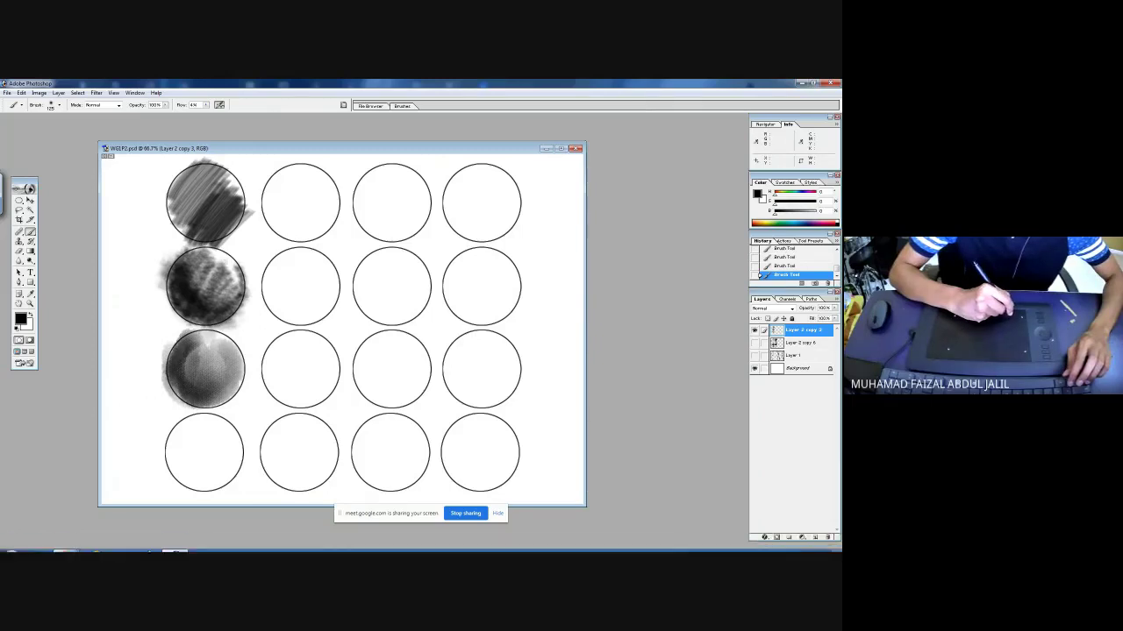
- Minimize Photoshop and open the ide00 image from the idea_comic2 folder inside mrGlobp_art
click(121, 544)
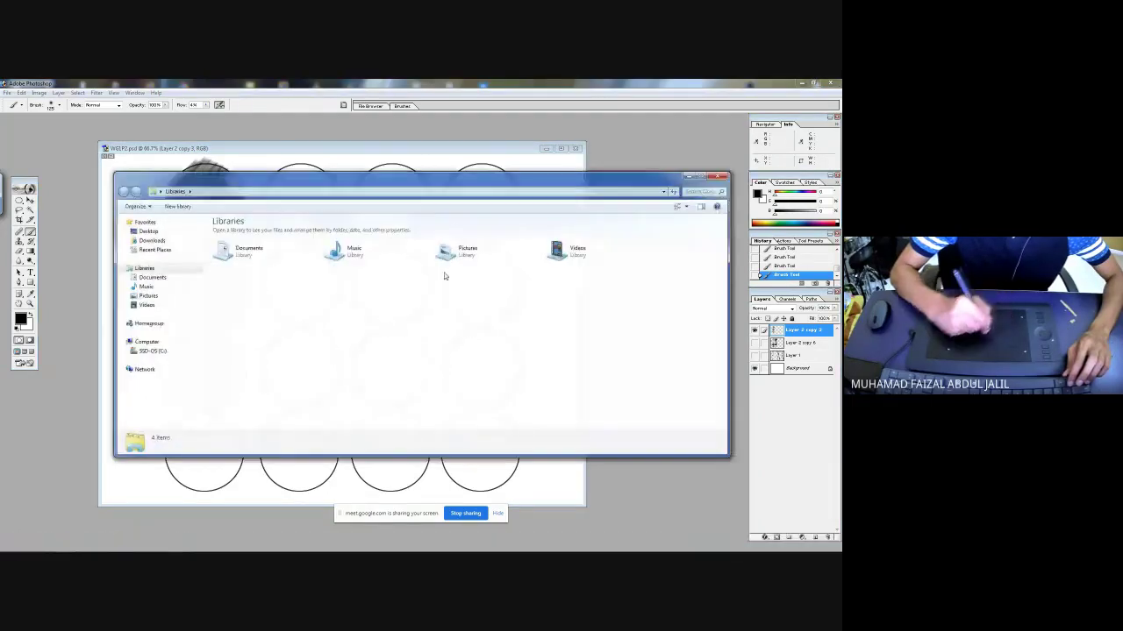
click(720, 178)
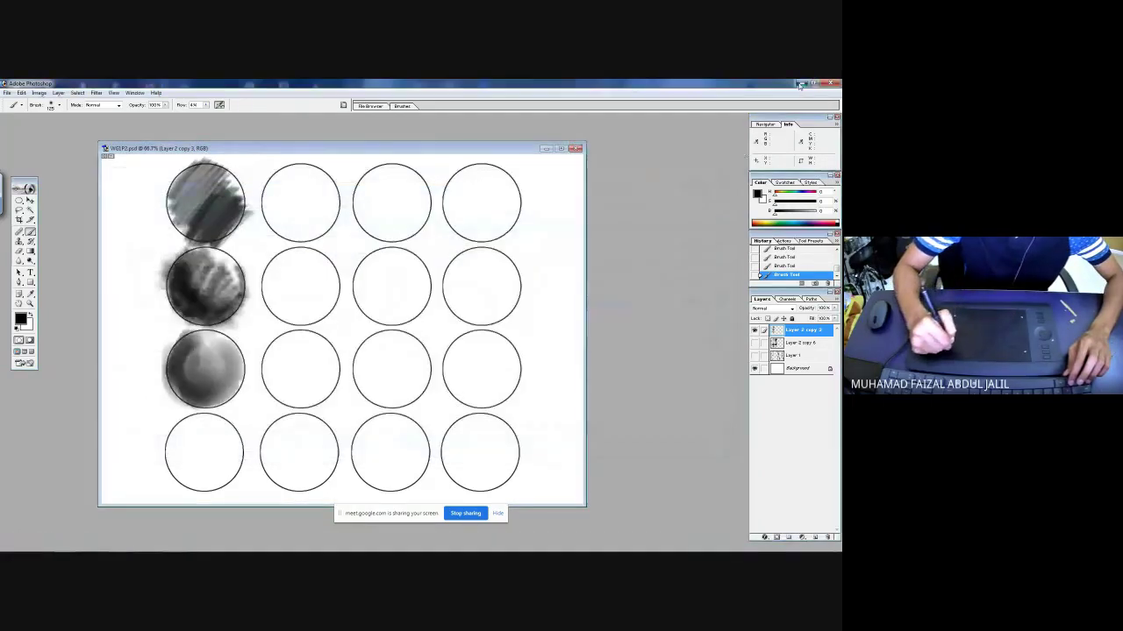
click(800, 84)
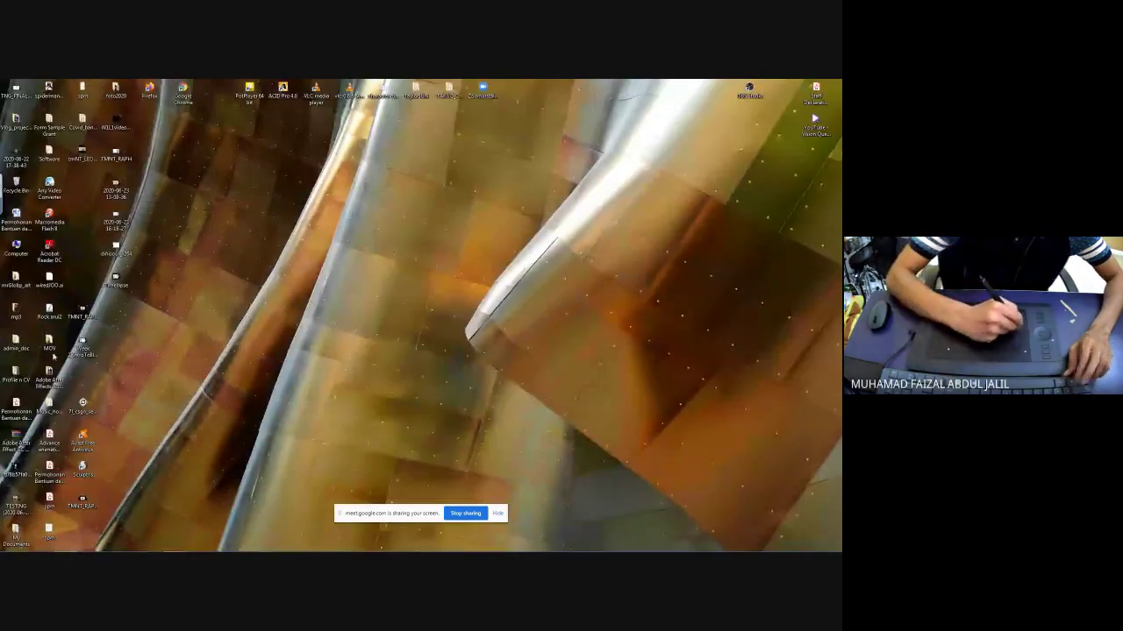
double_click(17, 283)
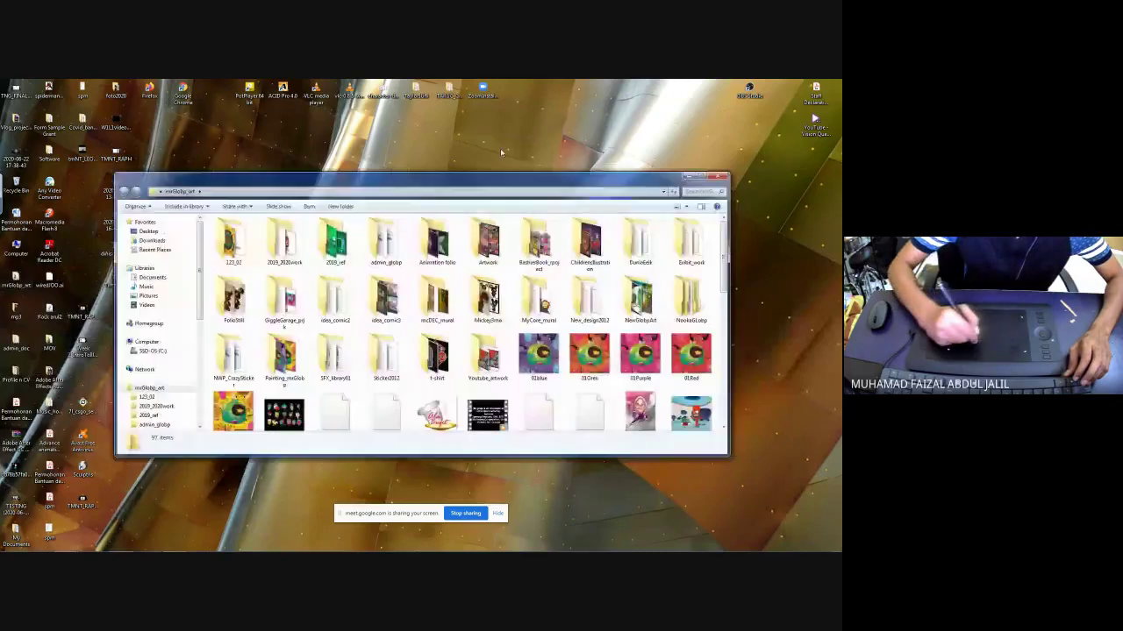
drag(488, 178, 489, 131)
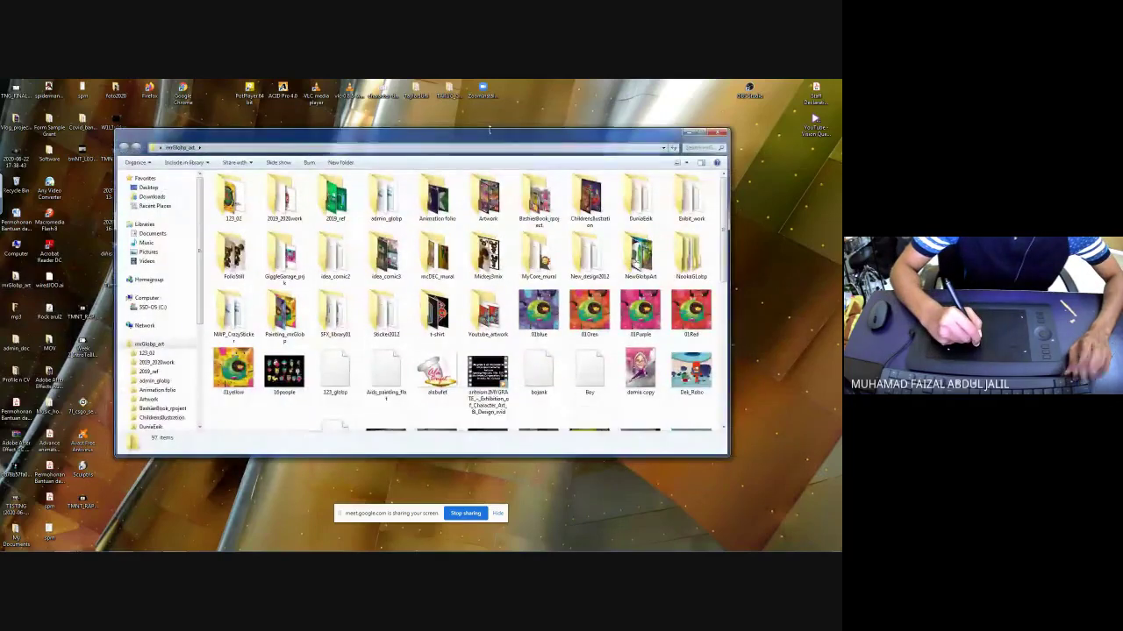
drag(724, 229, 724, 255)
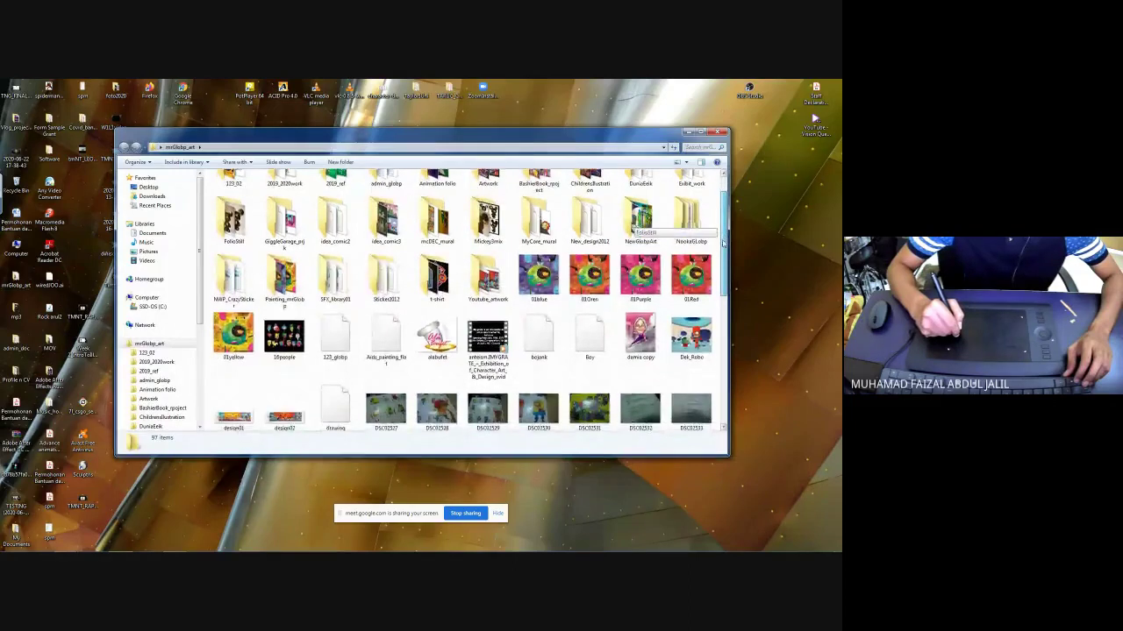
double_click(342, 214)
double_click(228, 254)
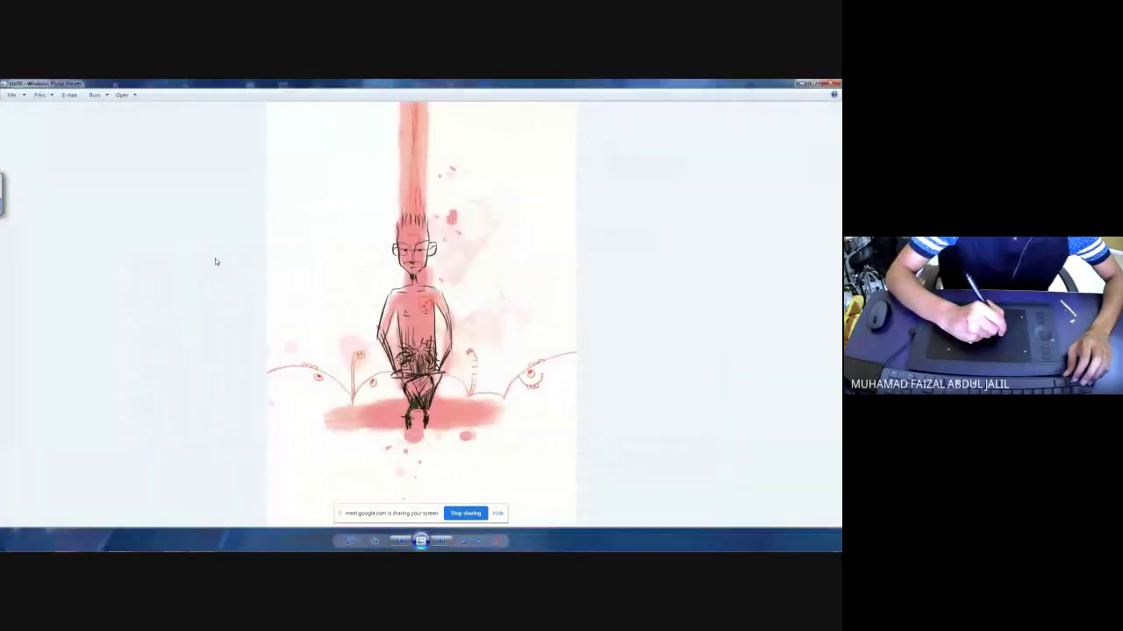
- Browse the red-toned comic pages after ide00 up to ide09, viewing their watercolour textures and soft red shading
key(Right)
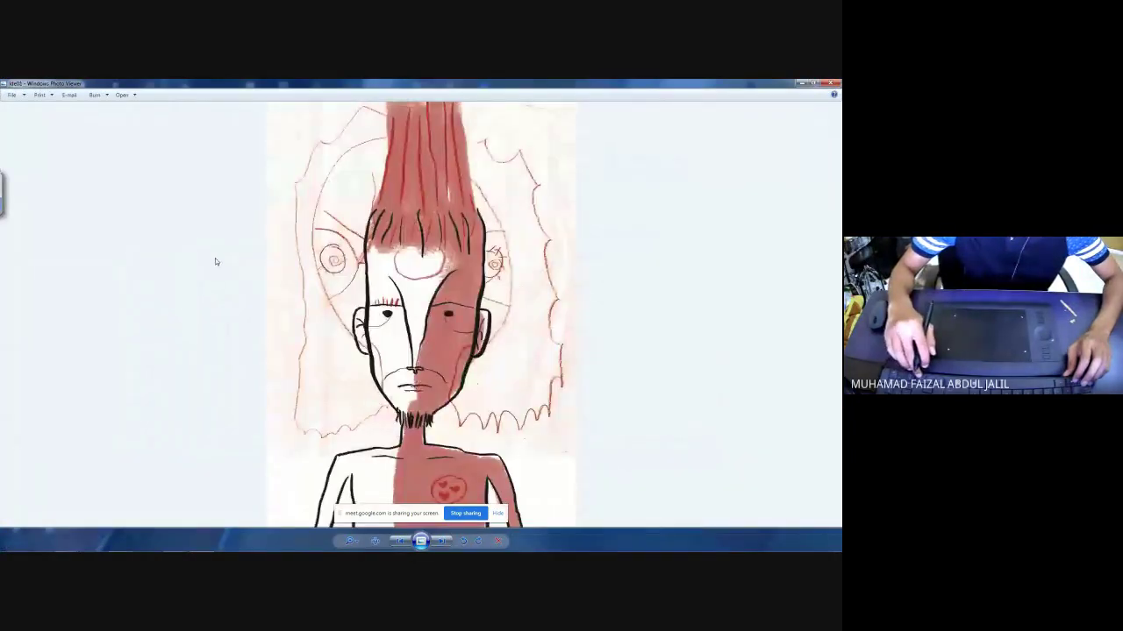
key(Right)
key(Right)
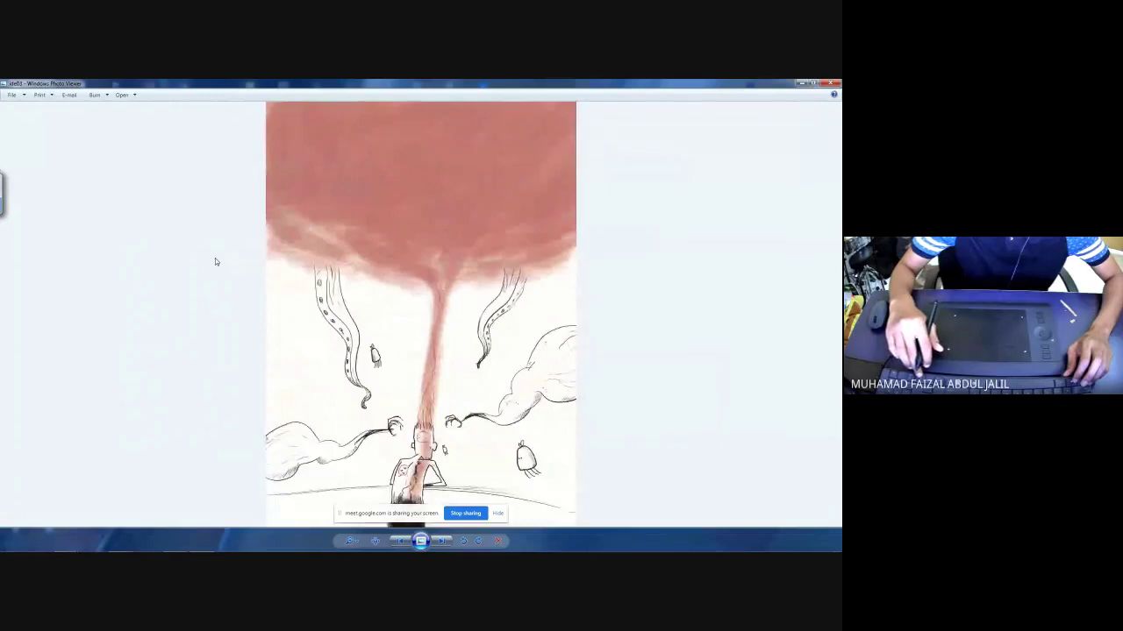
key(Right)
key(Right)
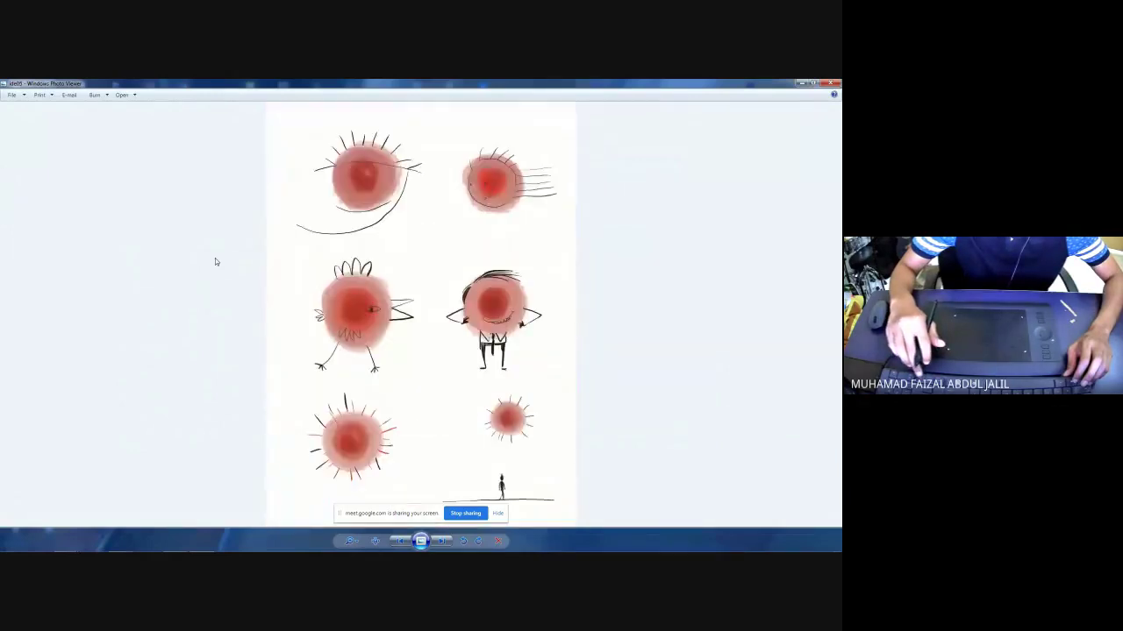
key(Right)
key(Right)
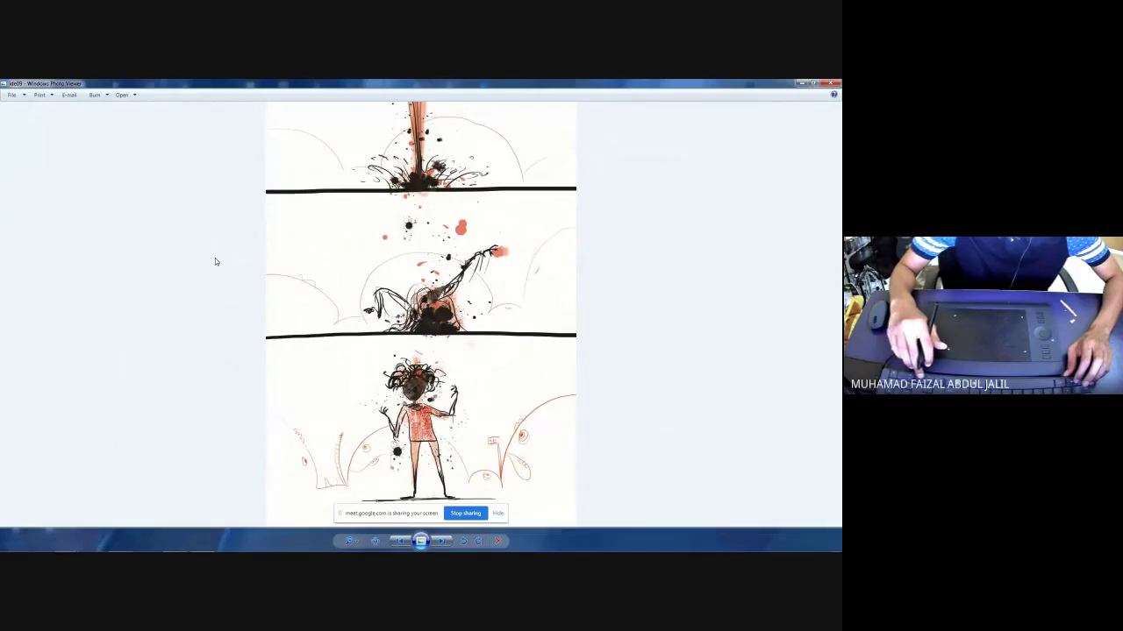
- View the winged creature pages ide10 to ide12, the ide18v19 ink-splatter spread and the two sketch images
key(Right)
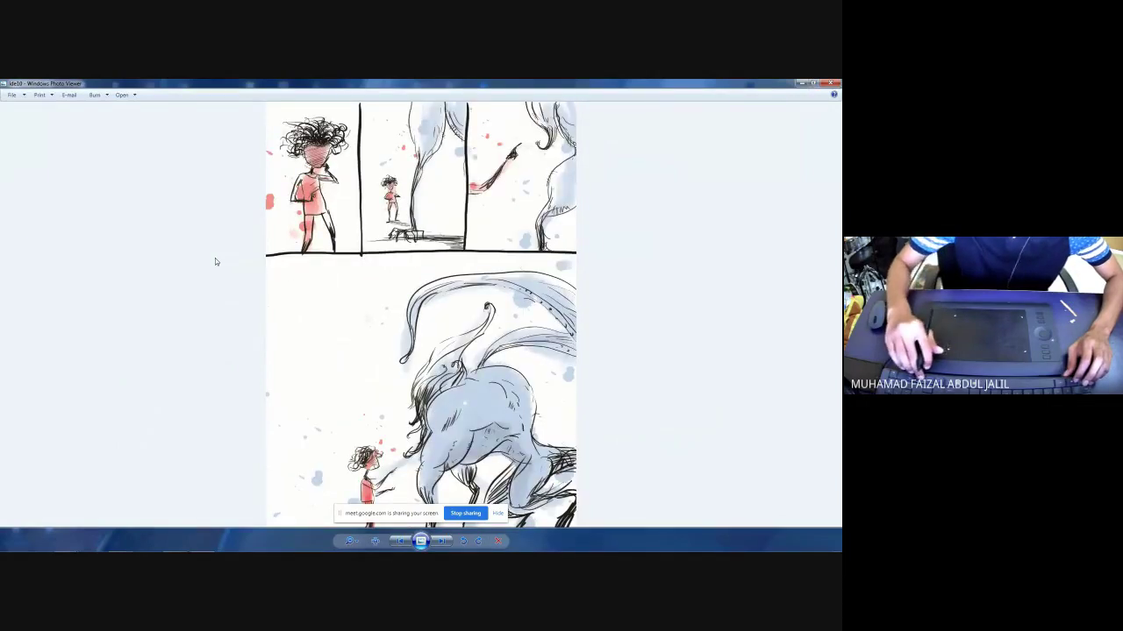
key(Right)
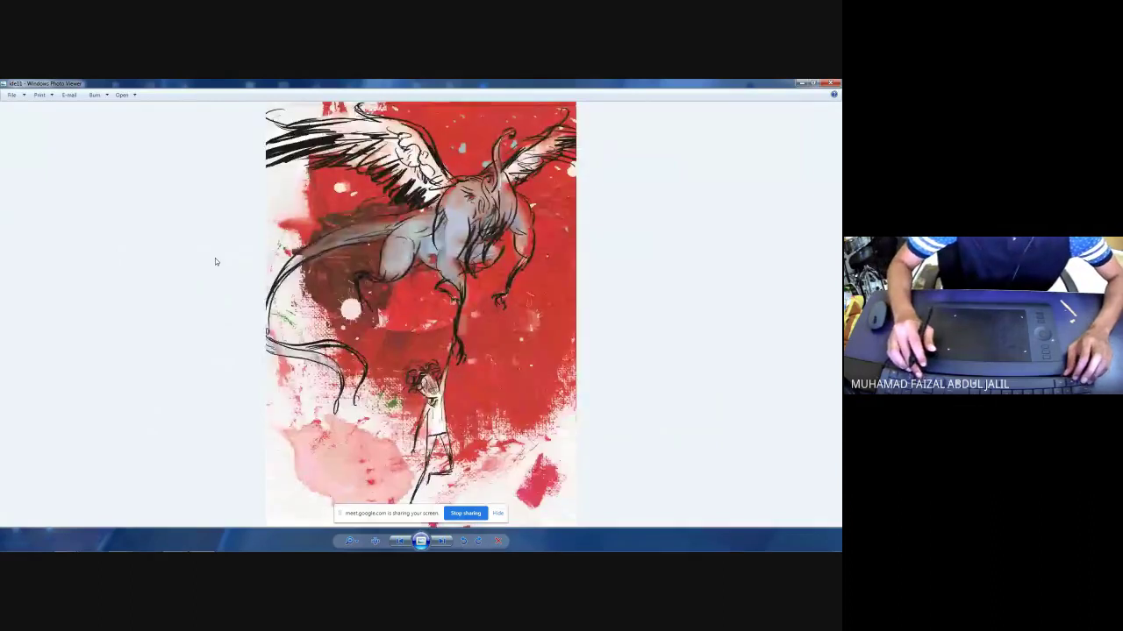
key(Right)
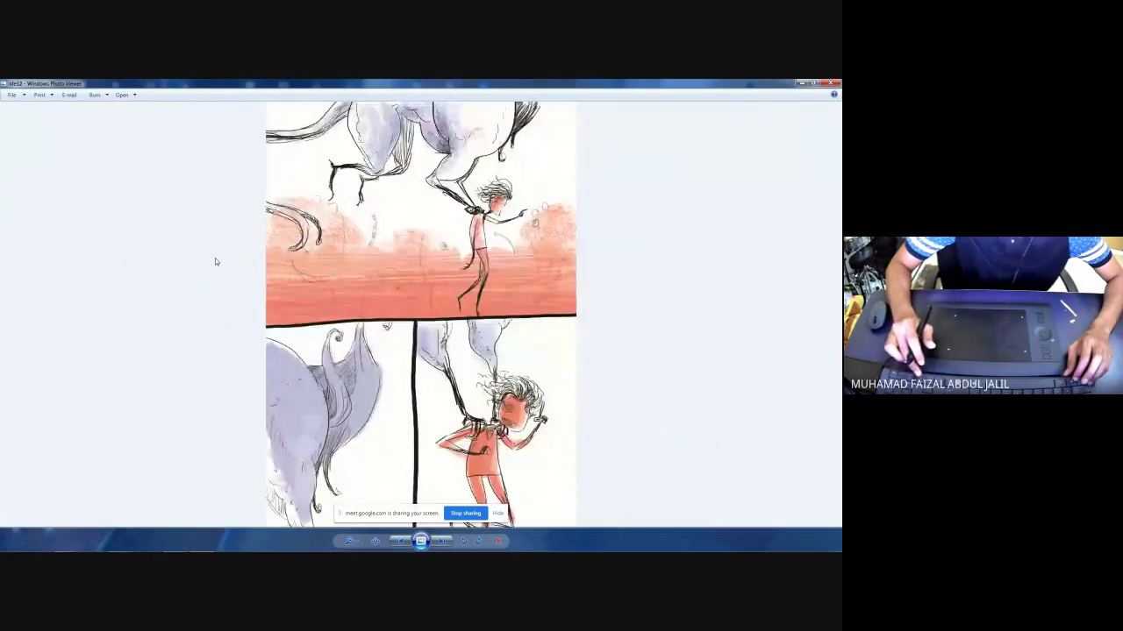
key(Right)
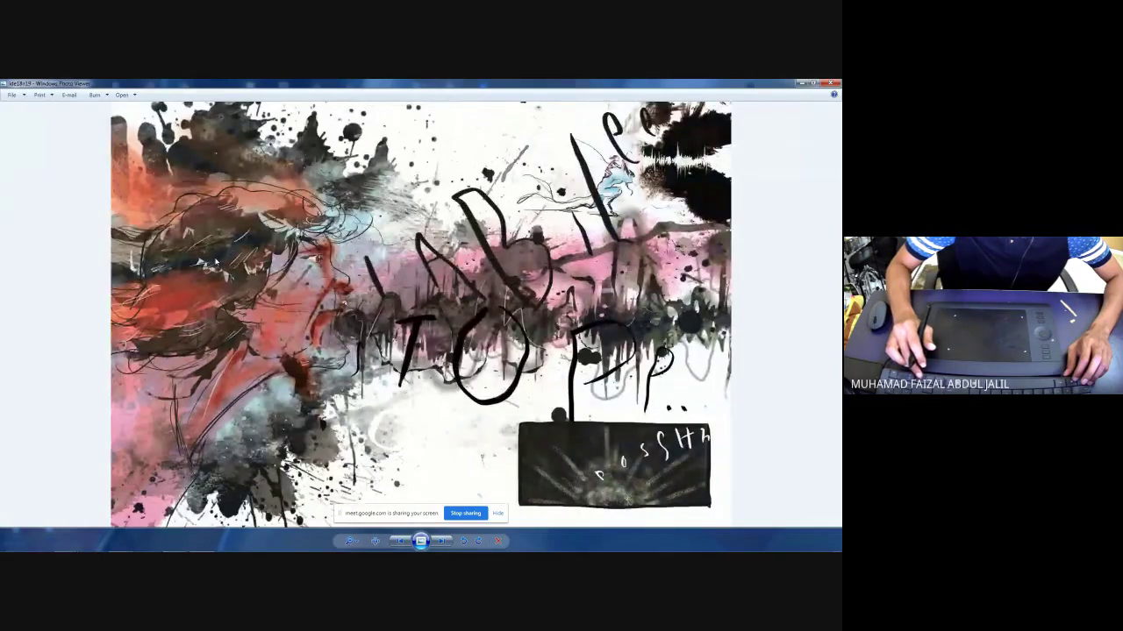
key(Right)
key(Right)
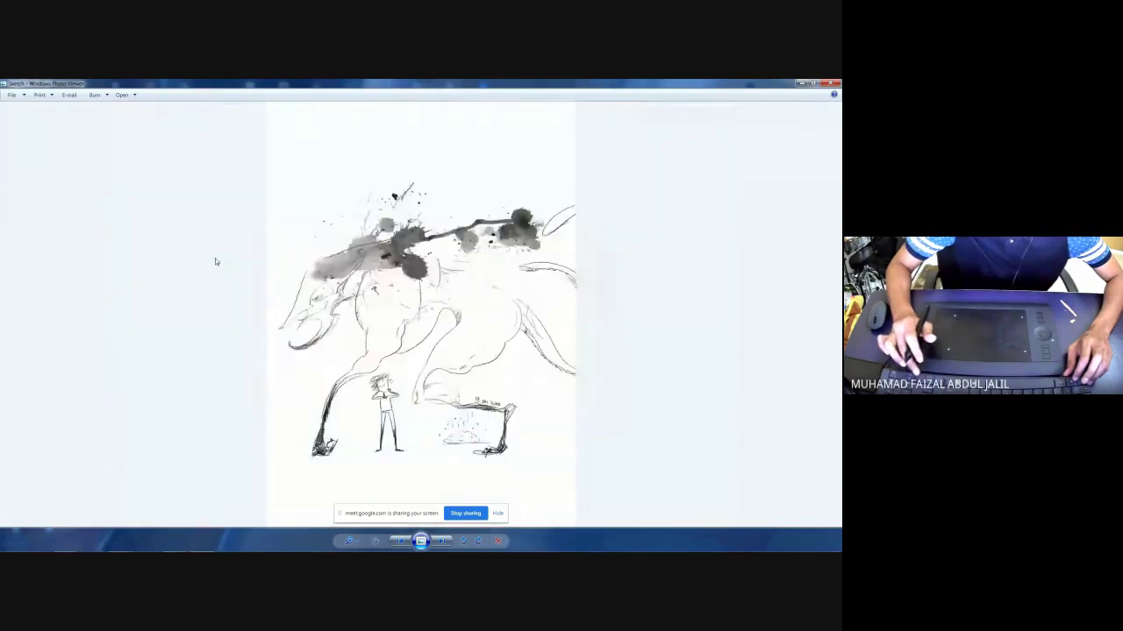
key(Right)
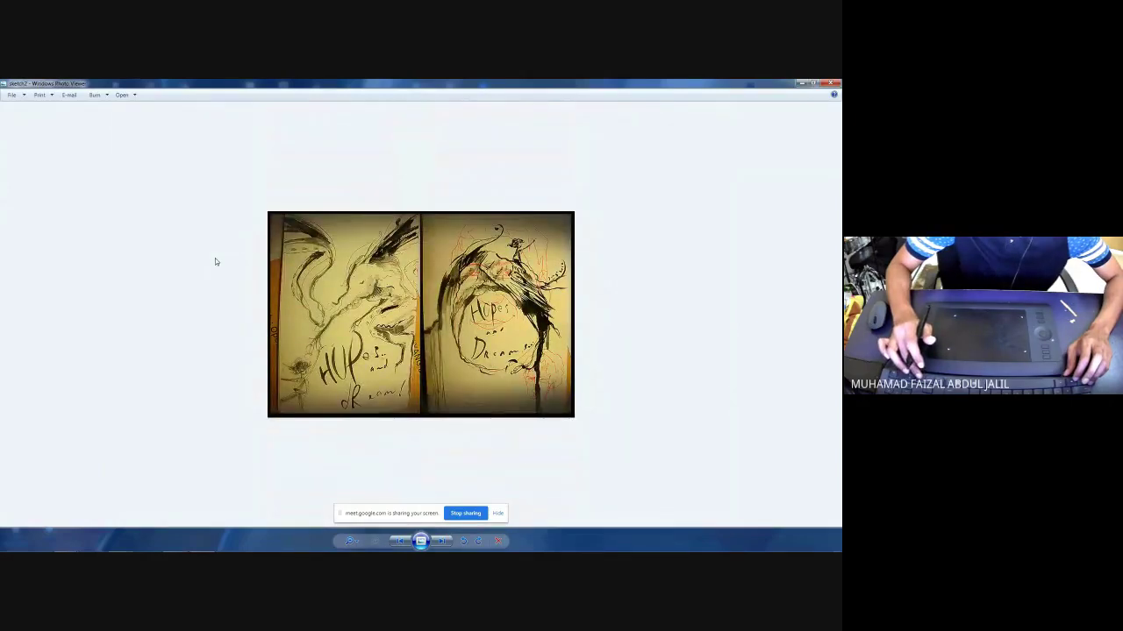
- Return to ide00, view the opening comic pages once more and close the image viewer
key(Right)
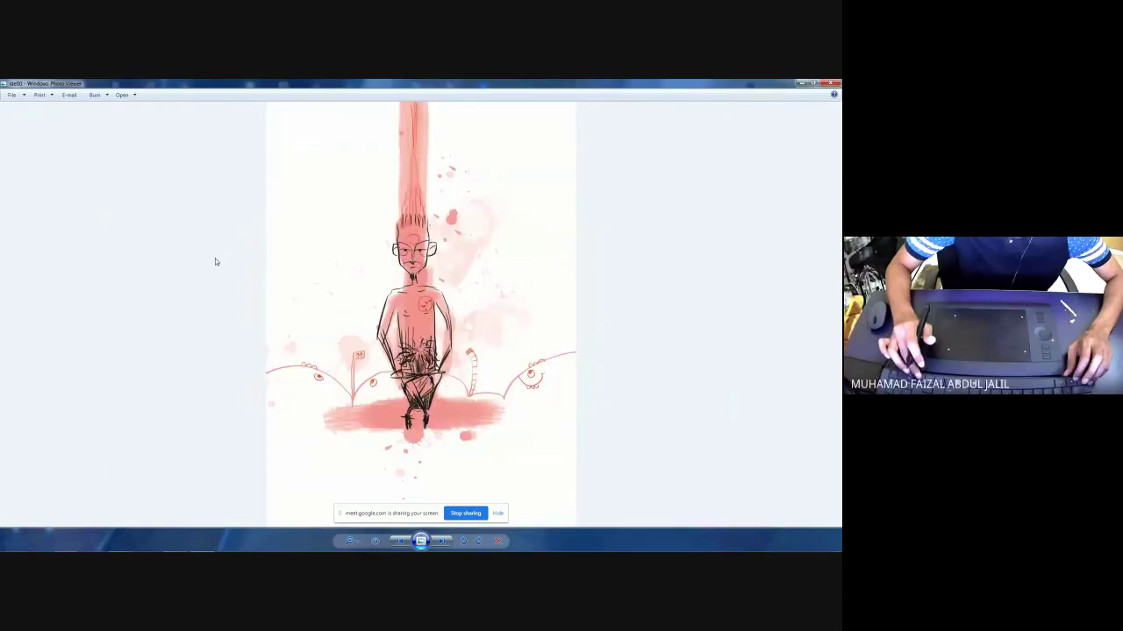
key(Right)
key(Right)
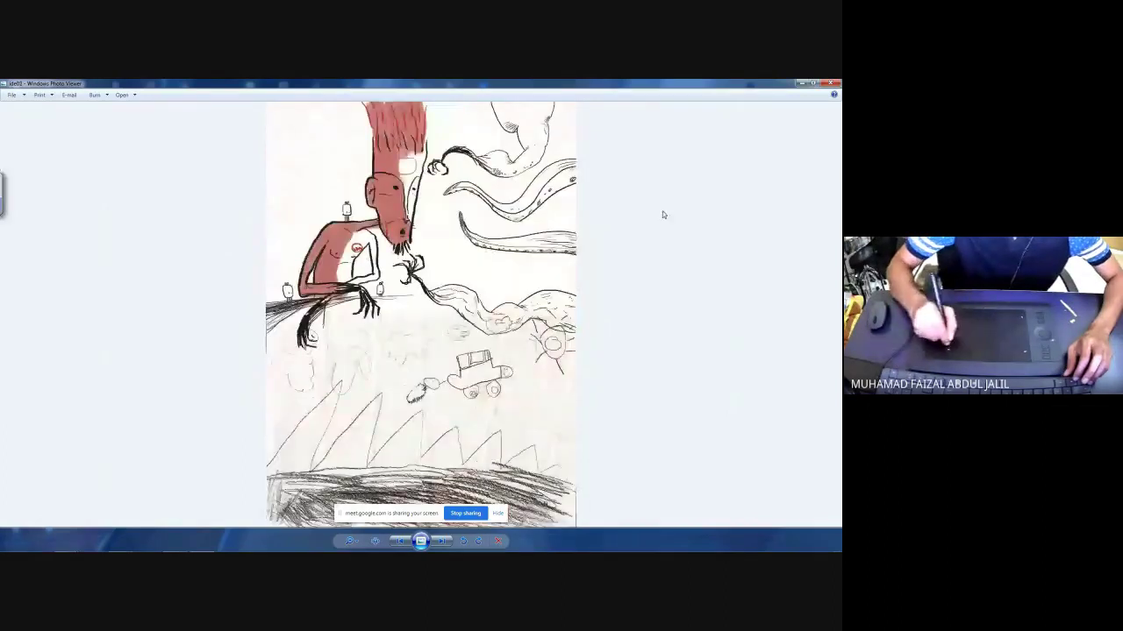
click(830, 83)
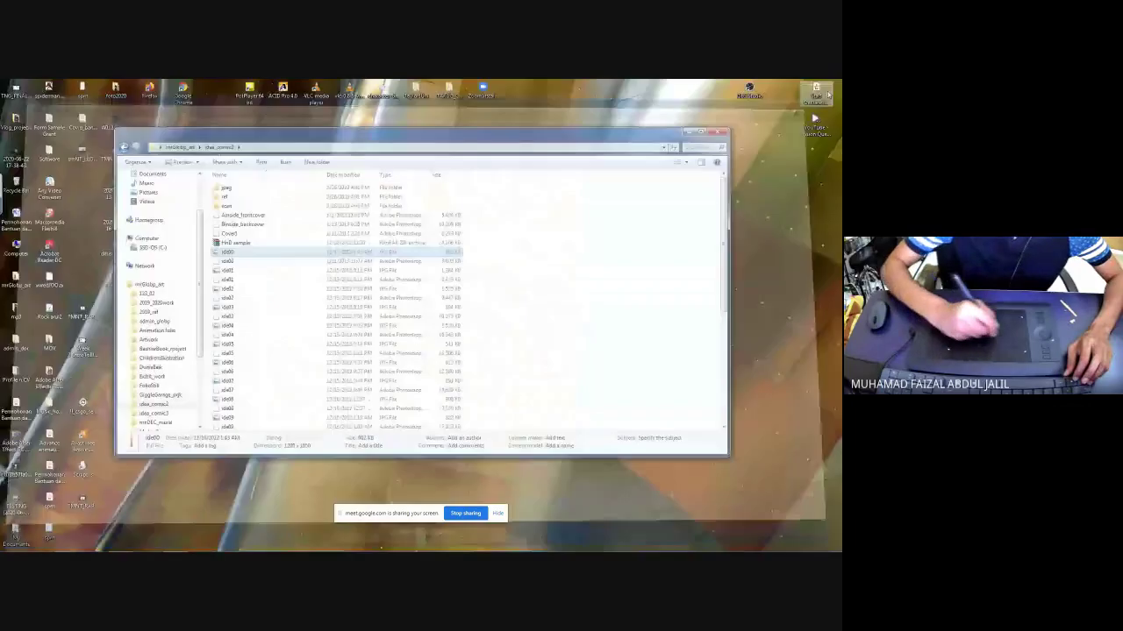
- Open page ide16 from the jpeg subfolder and compare its textures with pages ide17, ide15 and ide14
double_click(230, 189)
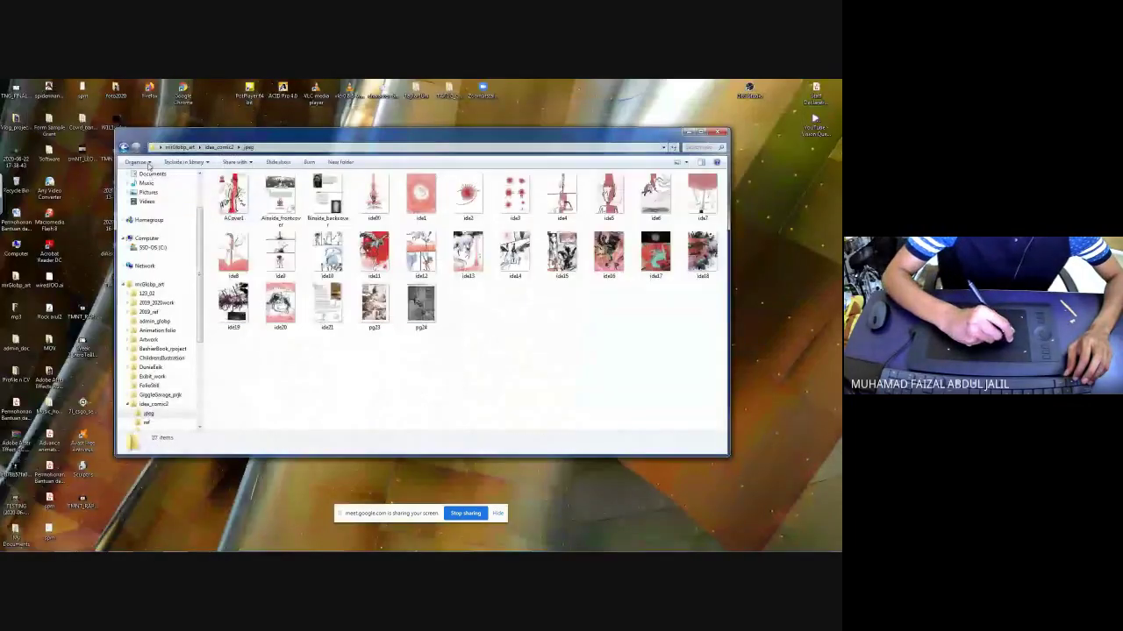
double_click(568, 249)
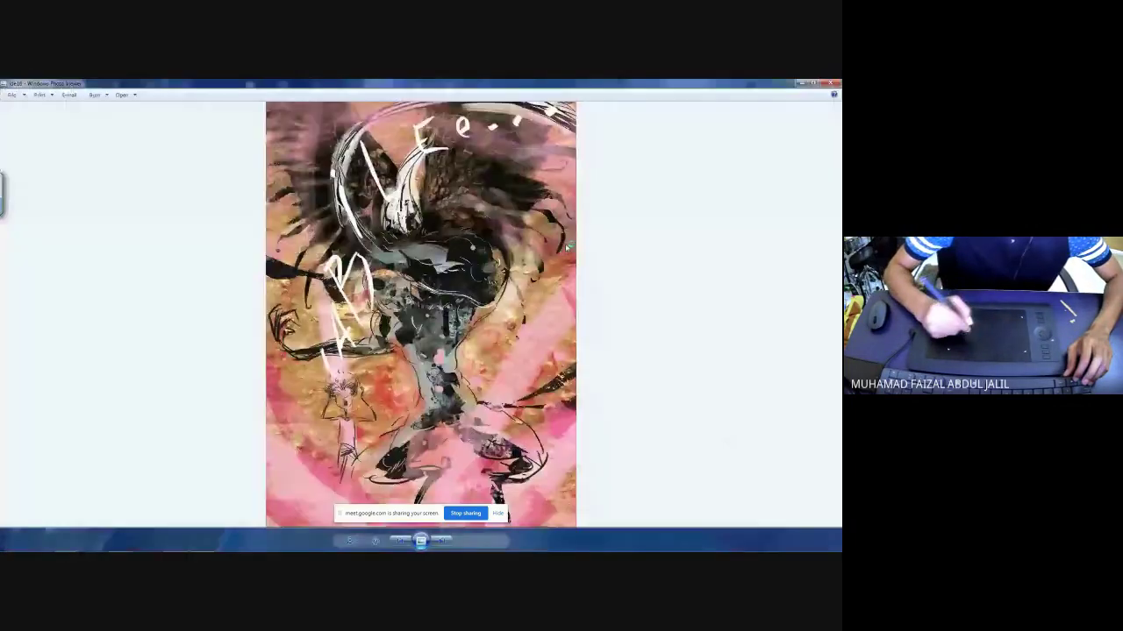
key(Right)
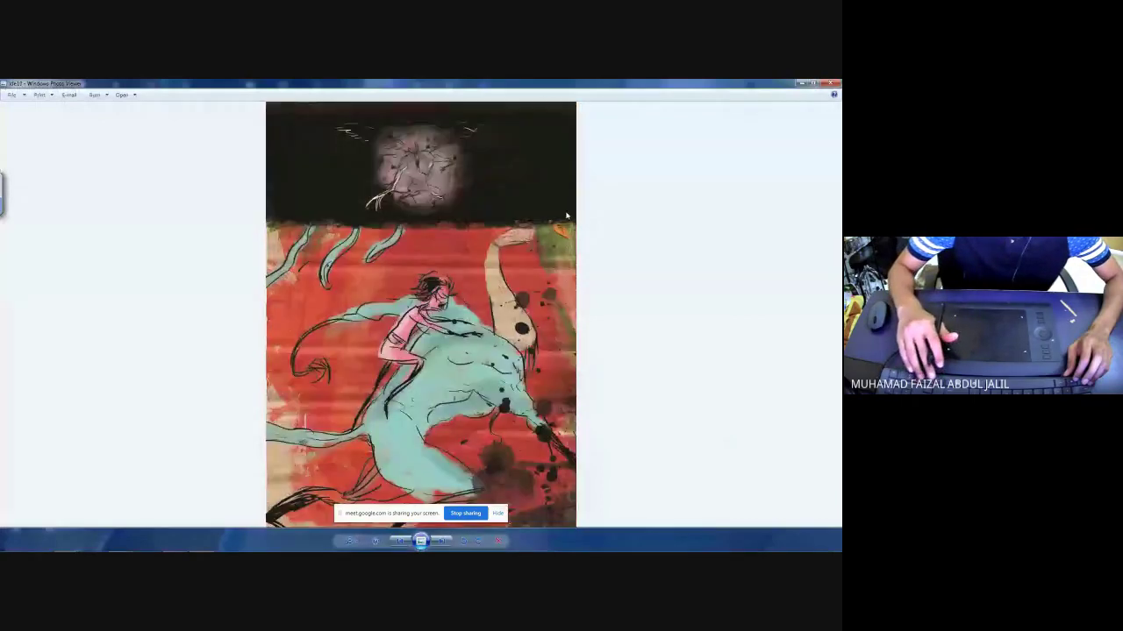
key(Left)
key(Left)
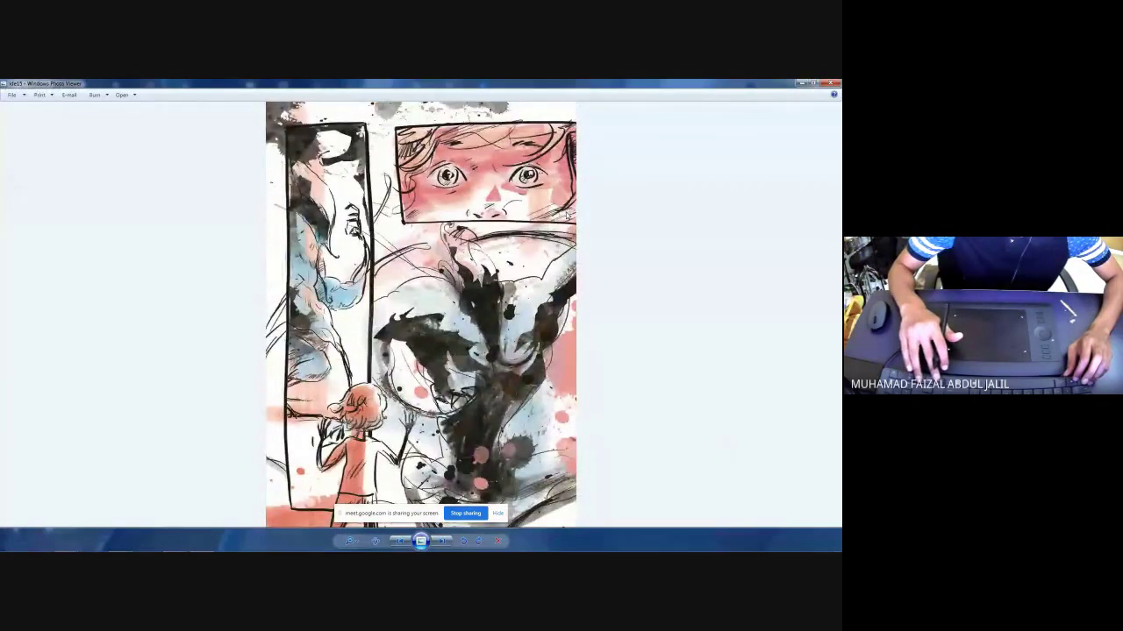
key(Left)
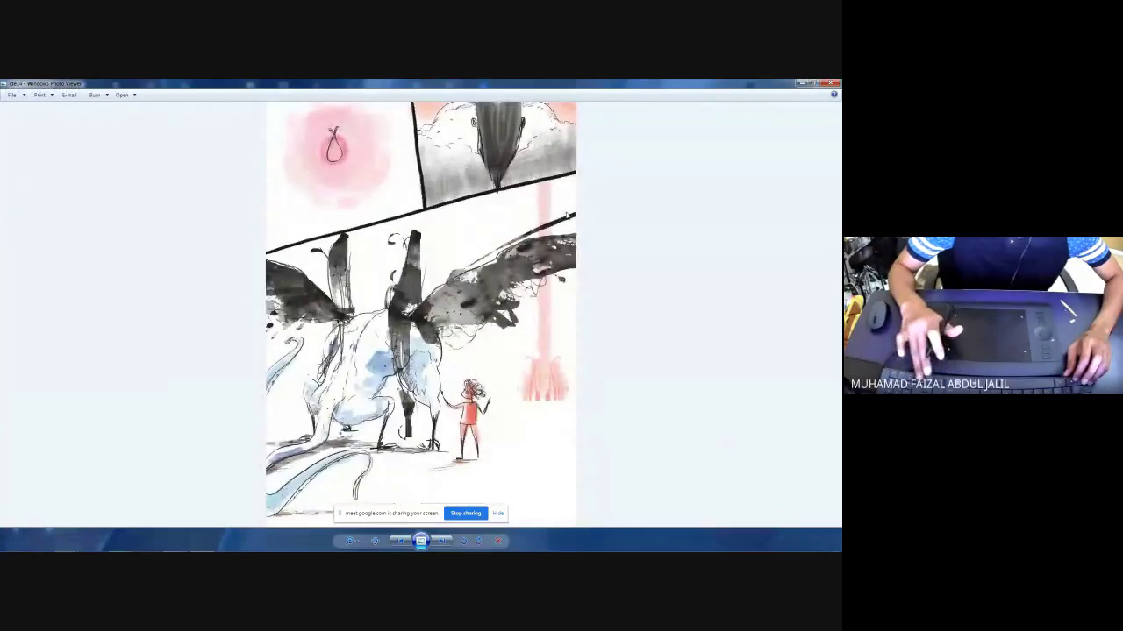
- Browse forward from ide14 past the pink and black ide16 page to the ink-splattered red face in profile
key(Right)
key(Right)
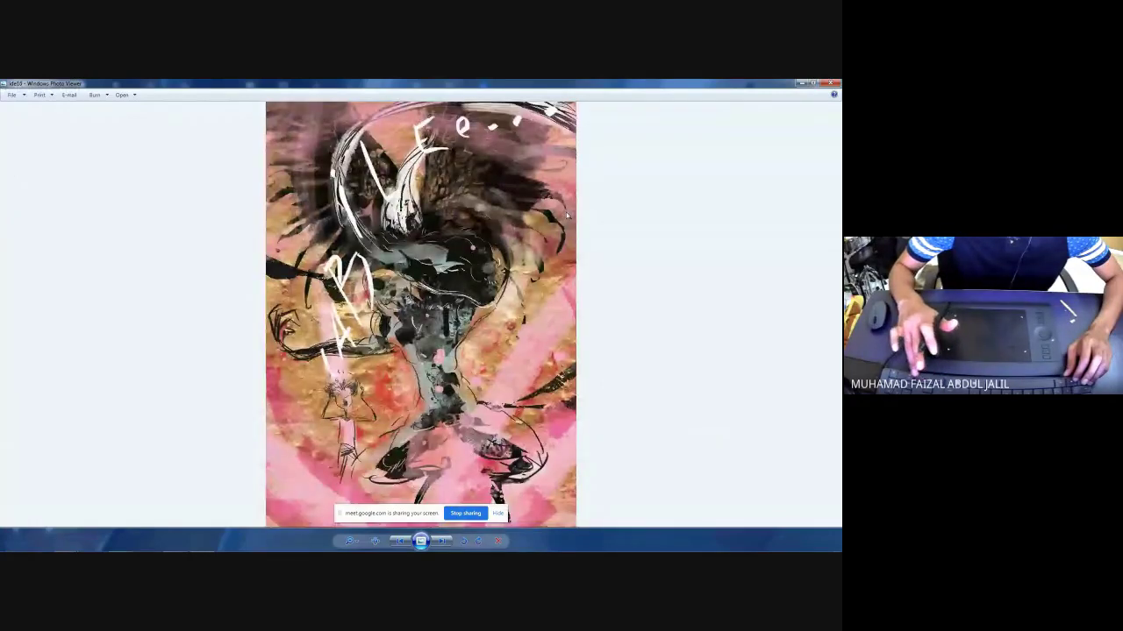
key(Right)
key(Right)
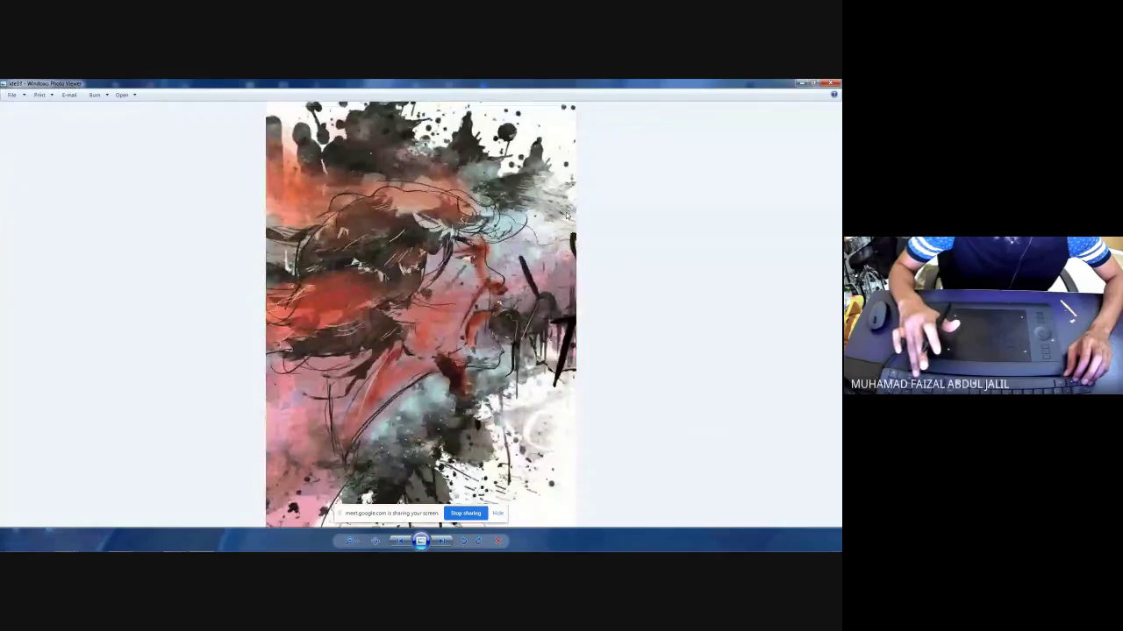
- Open page ide21 from the jpeg subfolder, browse past the pg23 workshop photos to the Hopes Dreams cover, and close the viewer
click(802, 85)
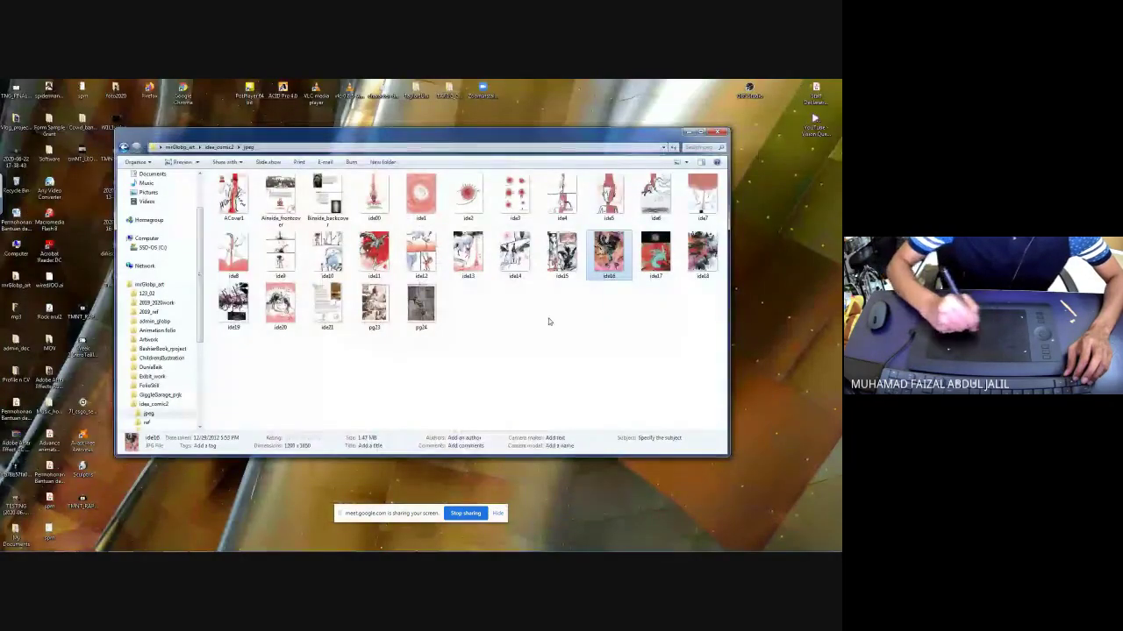
double_click(338, 312)
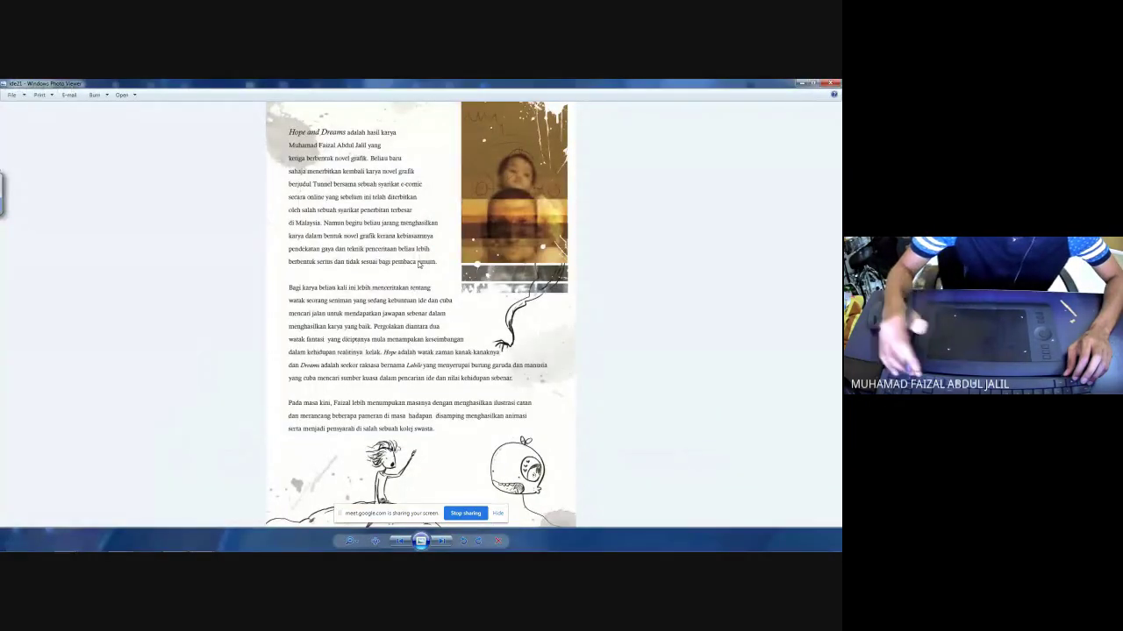
key(Right)
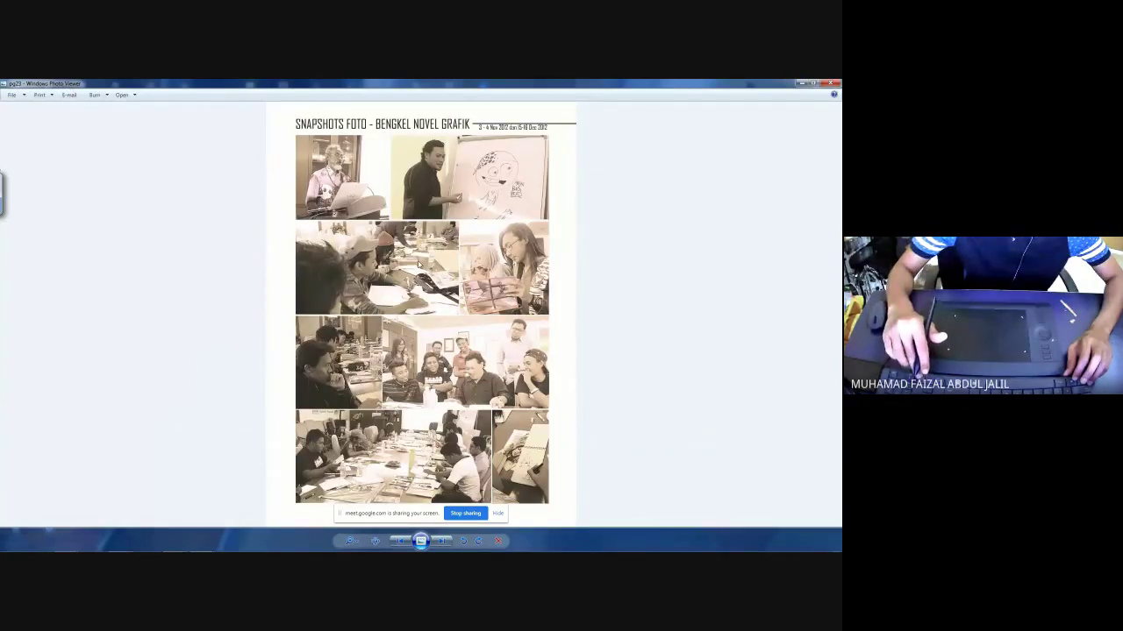
key(Right)
key(Right)
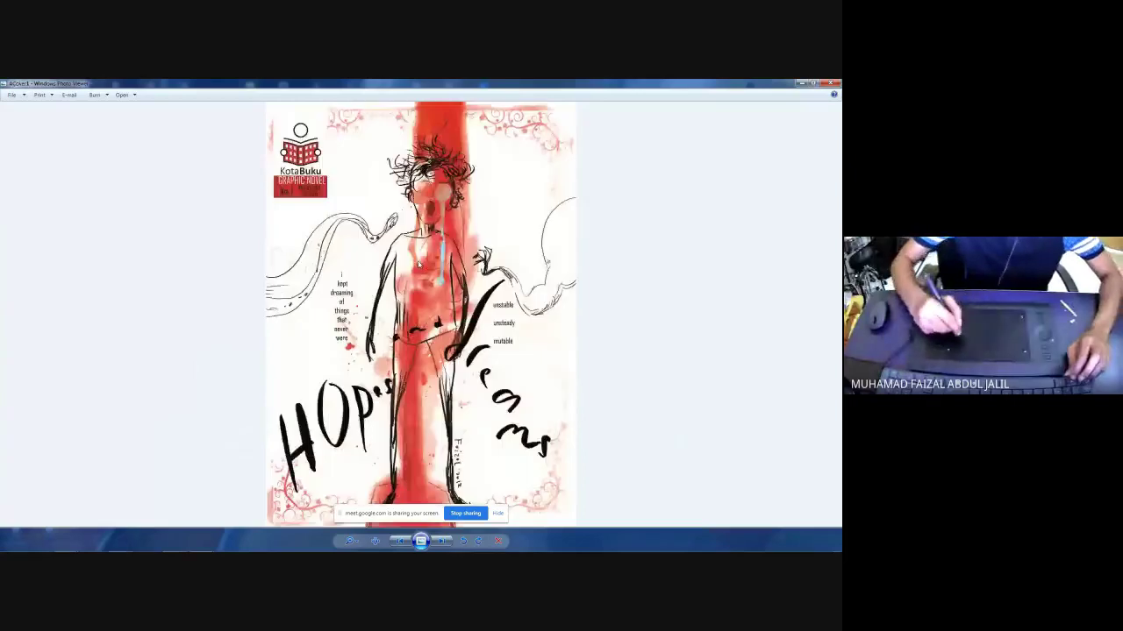
click(831, 84)
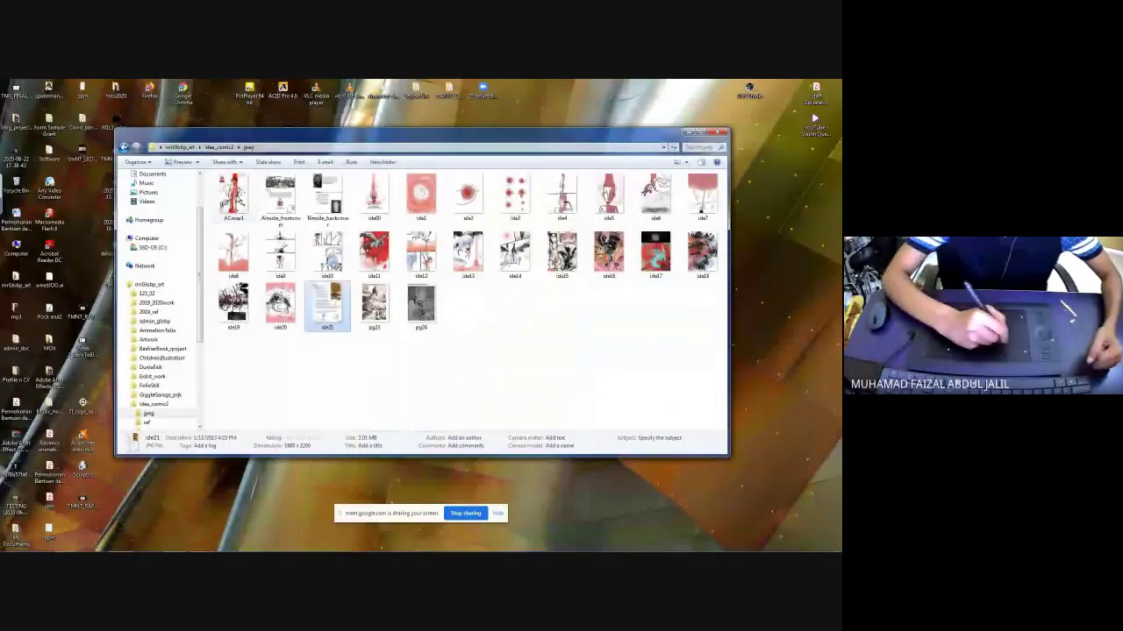
- Open Ainside_frontcover, go on to Binside_backcover and examine the creature drawn over the skull X-ray up close
double_click(282, 196)
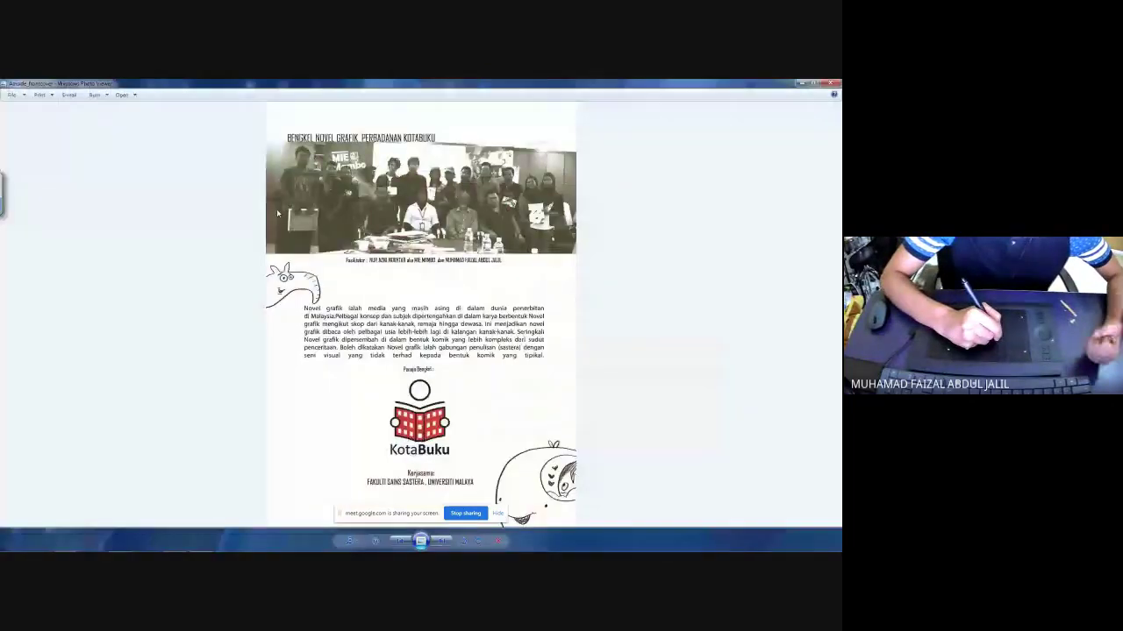
key(Right)
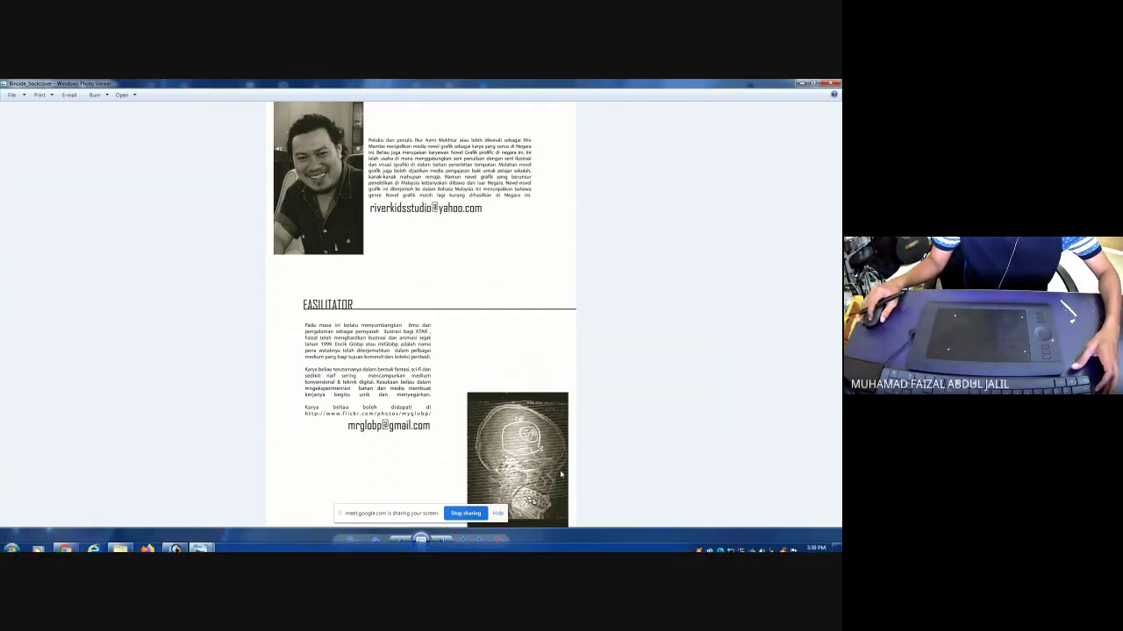
scroll(561, 475, up, 1)
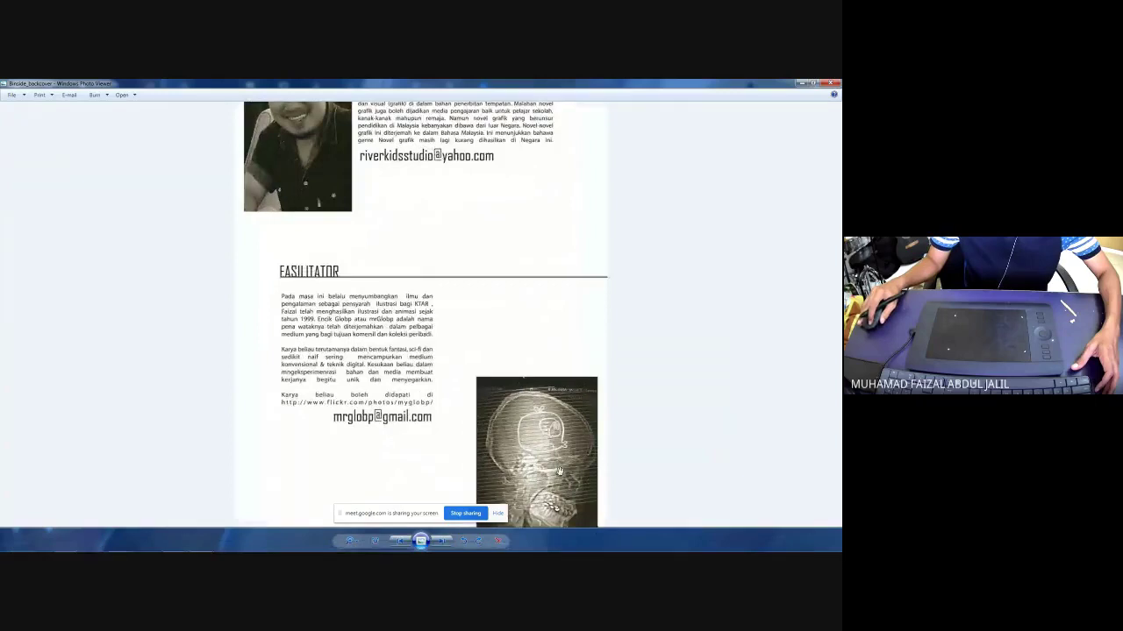
scroll(558, 471, up, 3)
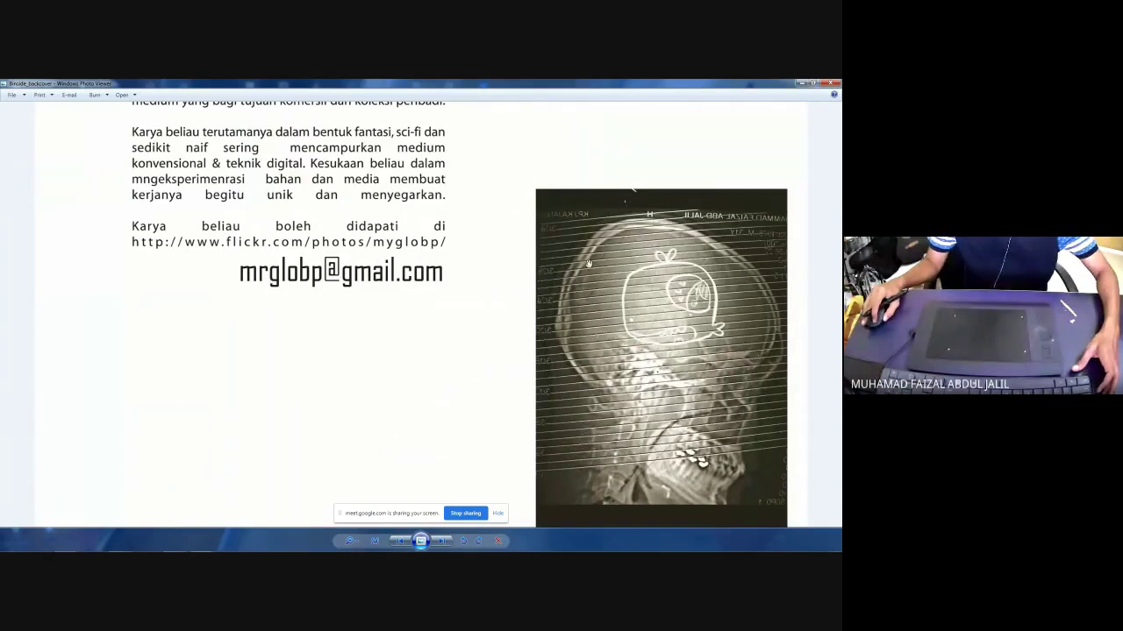
scroll(588, 263, down, 1)
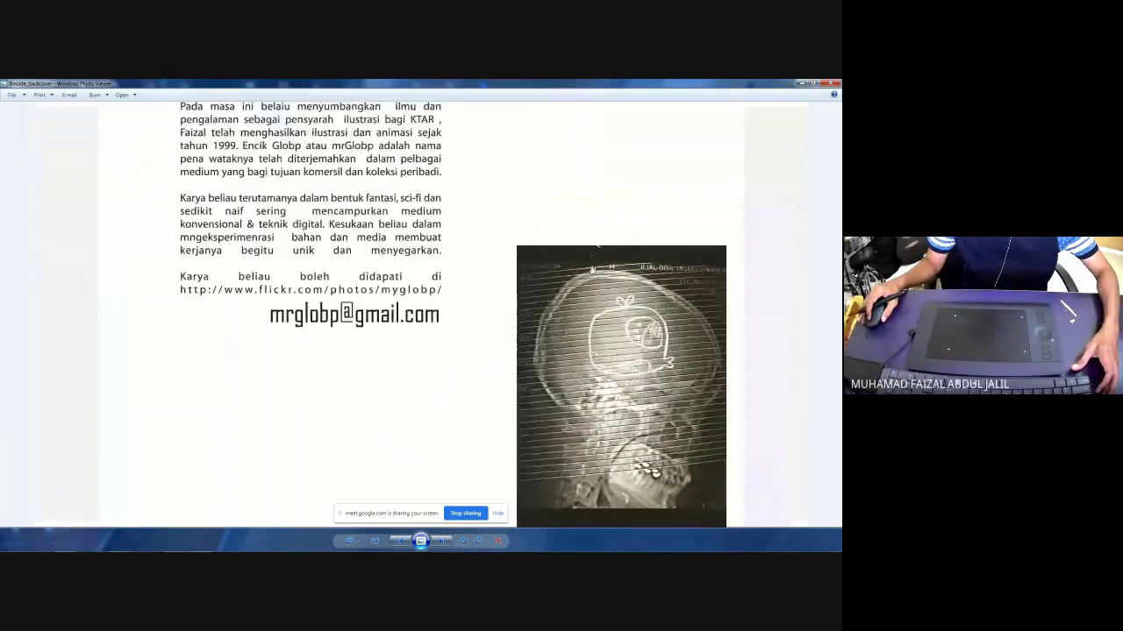
scroll(592, 269, up, 1)
scroll(585, 329, down, 2)
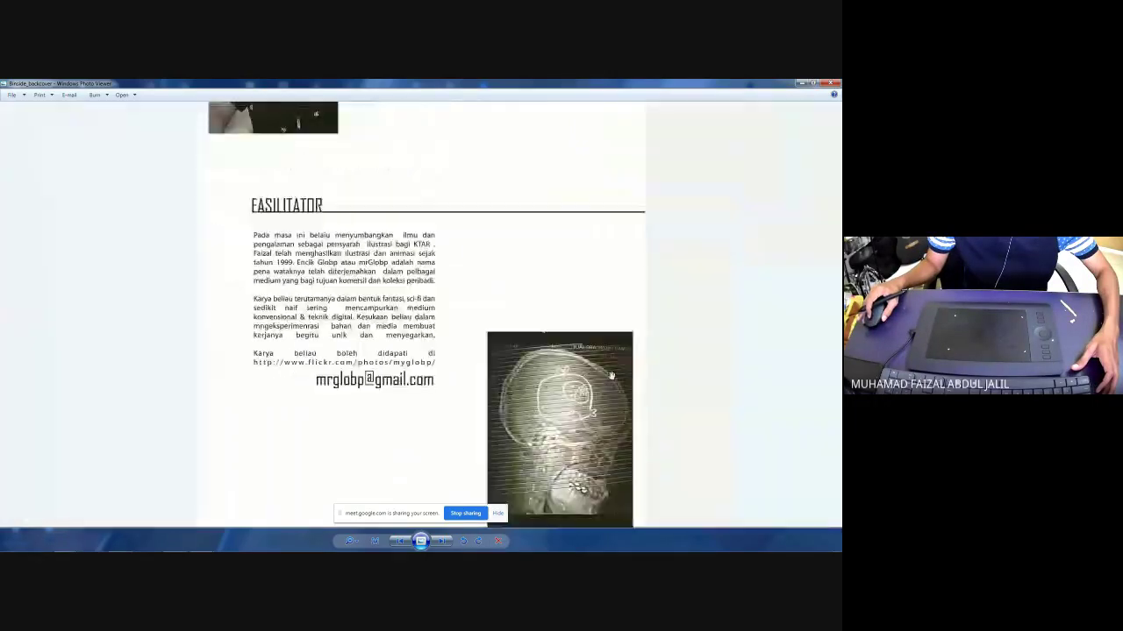
scroll(614, 371, up, 1)
scroll(614, 370, up, 1)
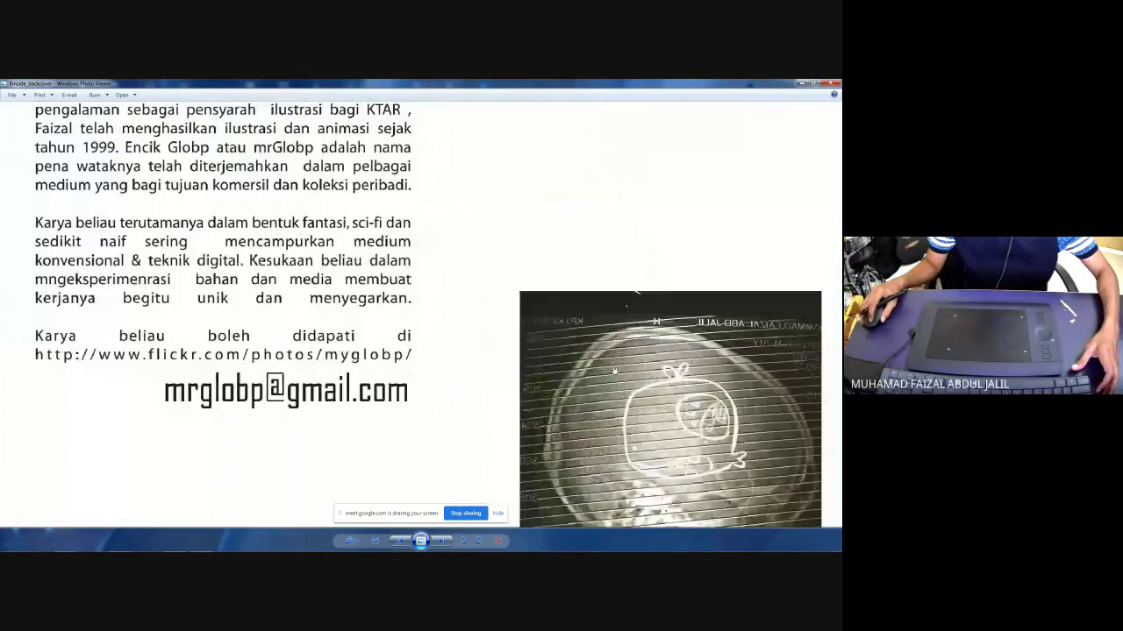
scroll(614, 370, up, 2)
drag(656, 164, 656, 185)
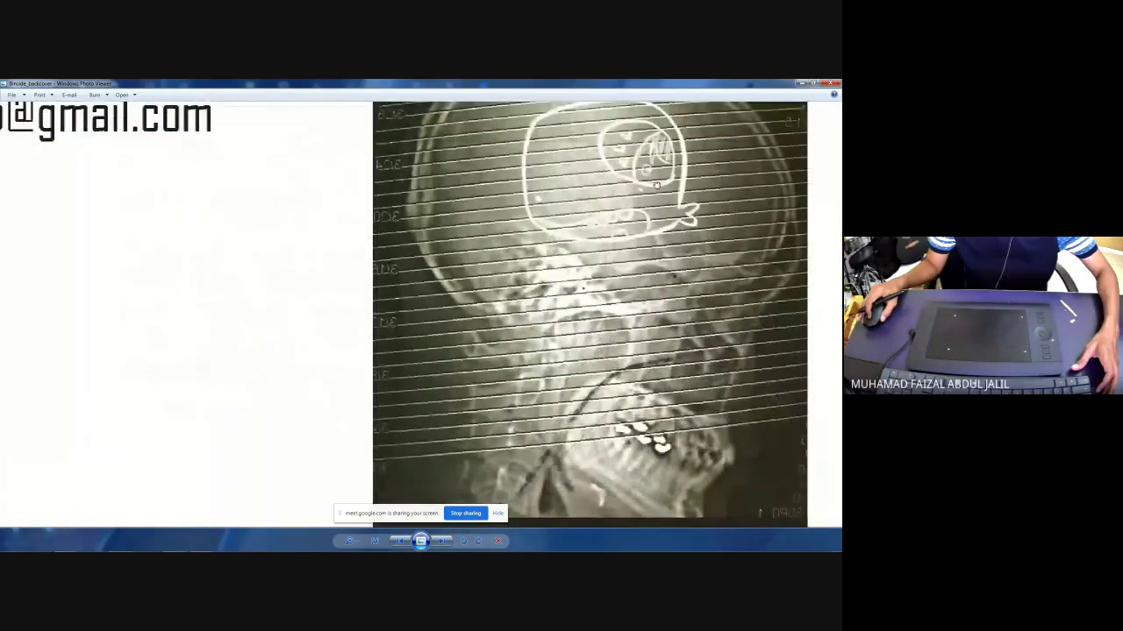
- Compare the X-ray illustration with the facilitator text beside it, close the viewer and return to the idea_comix2 folder
scroll(656, 184, down, 3)
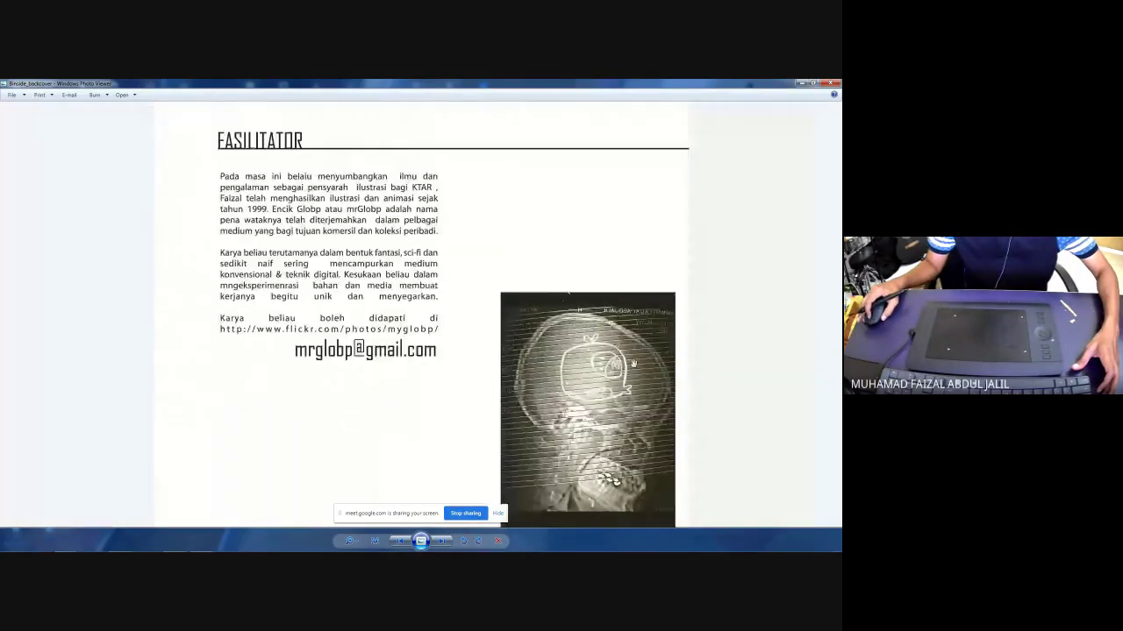
scroll(631, 363, up, 1)
scroll(632, 363, down, 1)
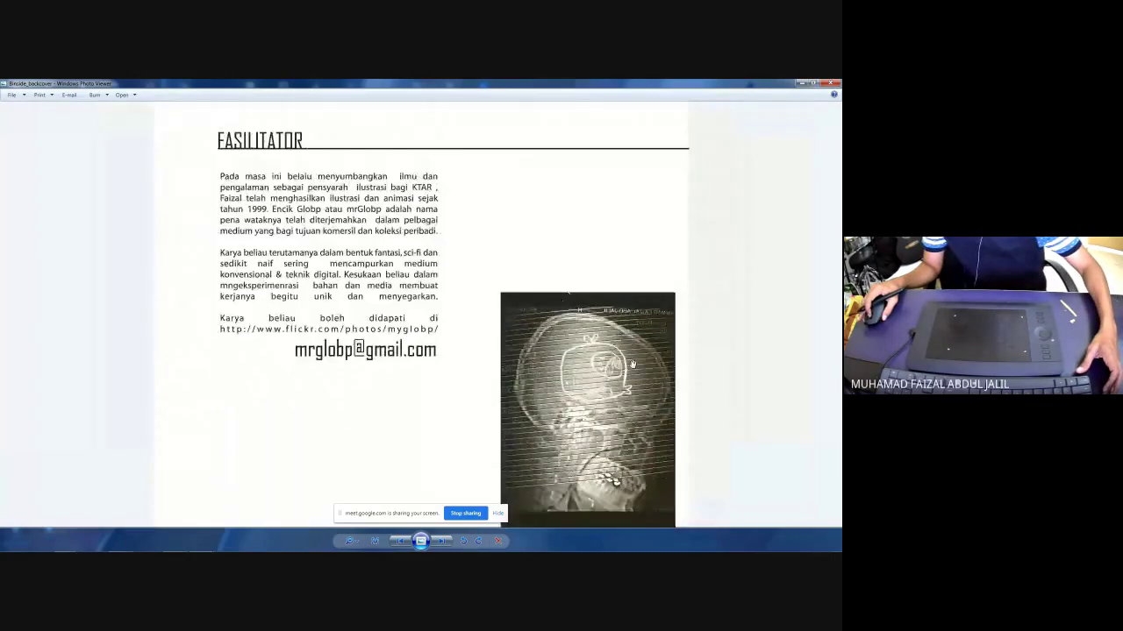
scroll(622, 372, down, 1)
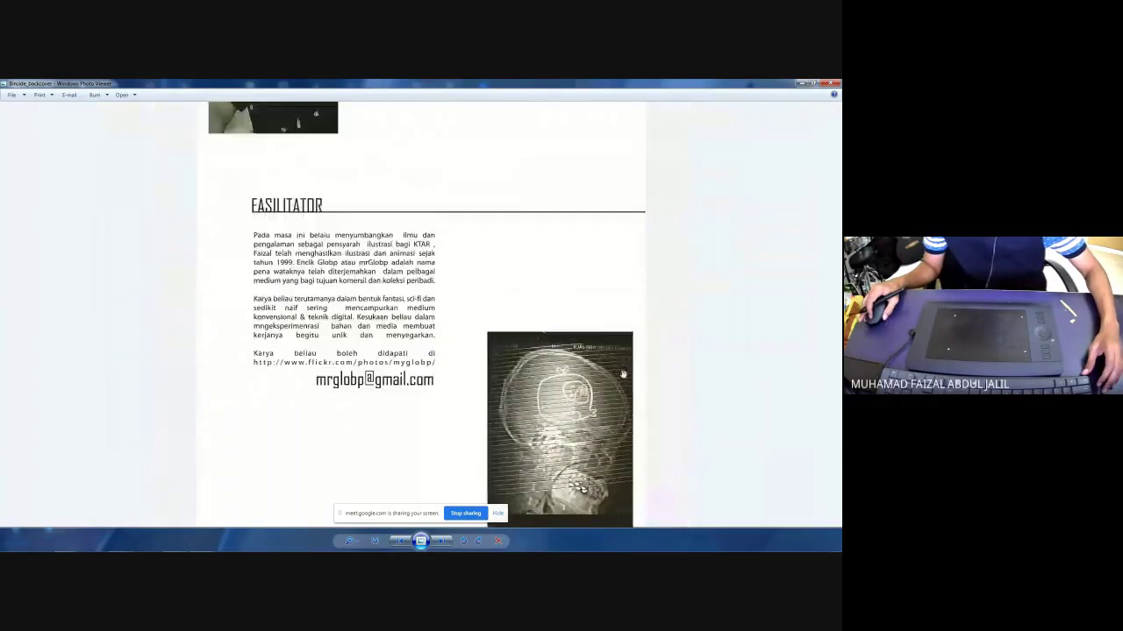
scroll(622, 375, up, 1)
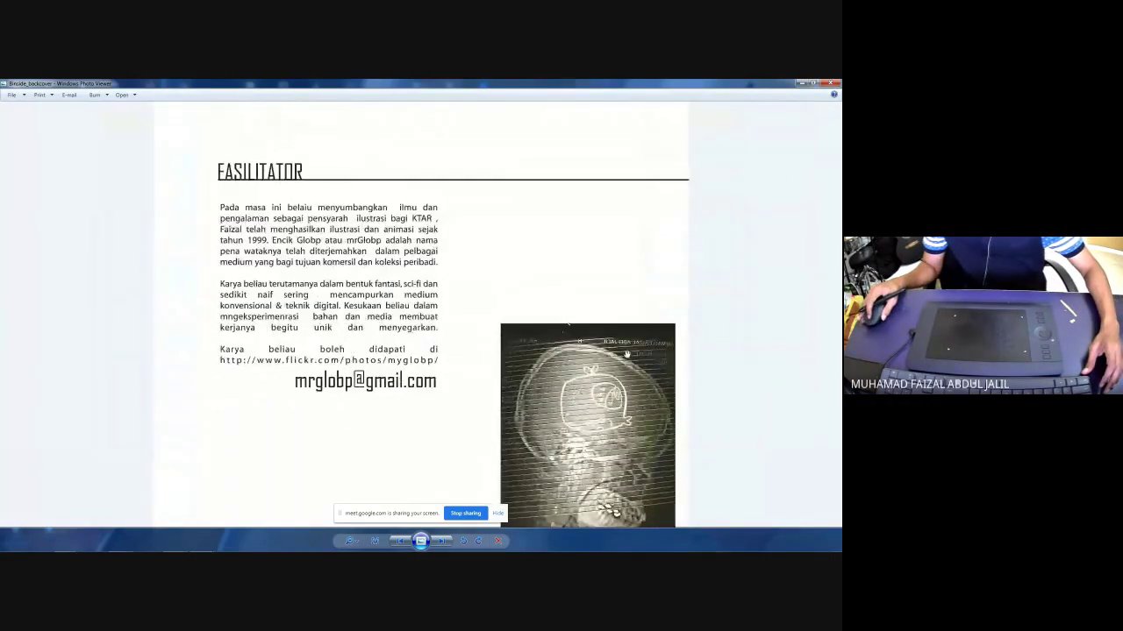
scroll(625, 360, down, 1)
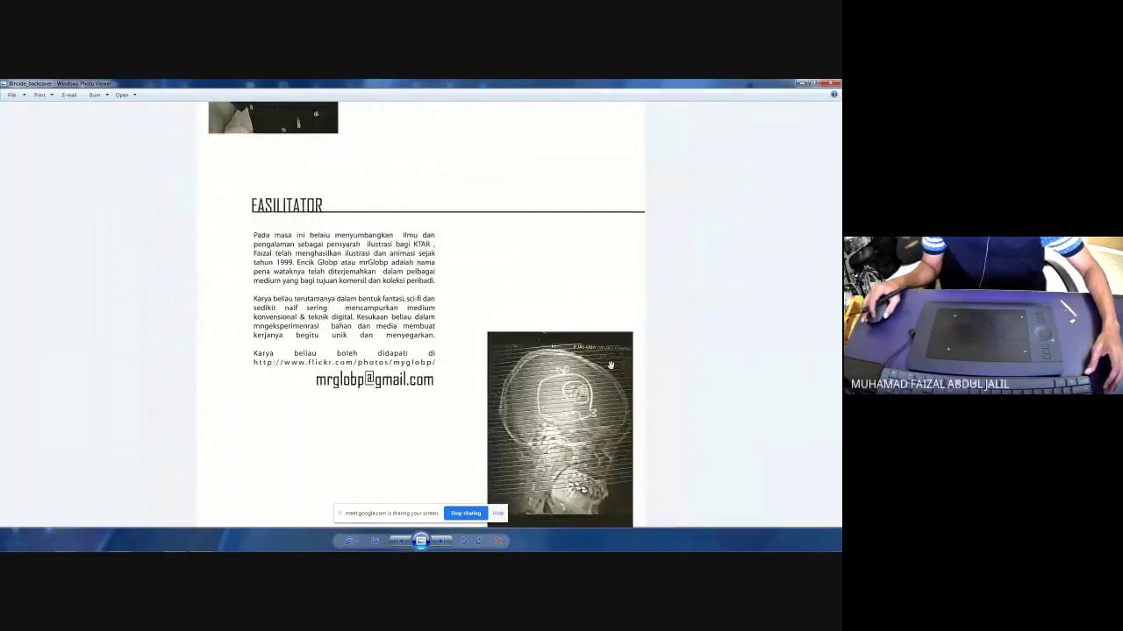
scroll(611, 365, up, 2)
drag(744, 430, 606, 230)
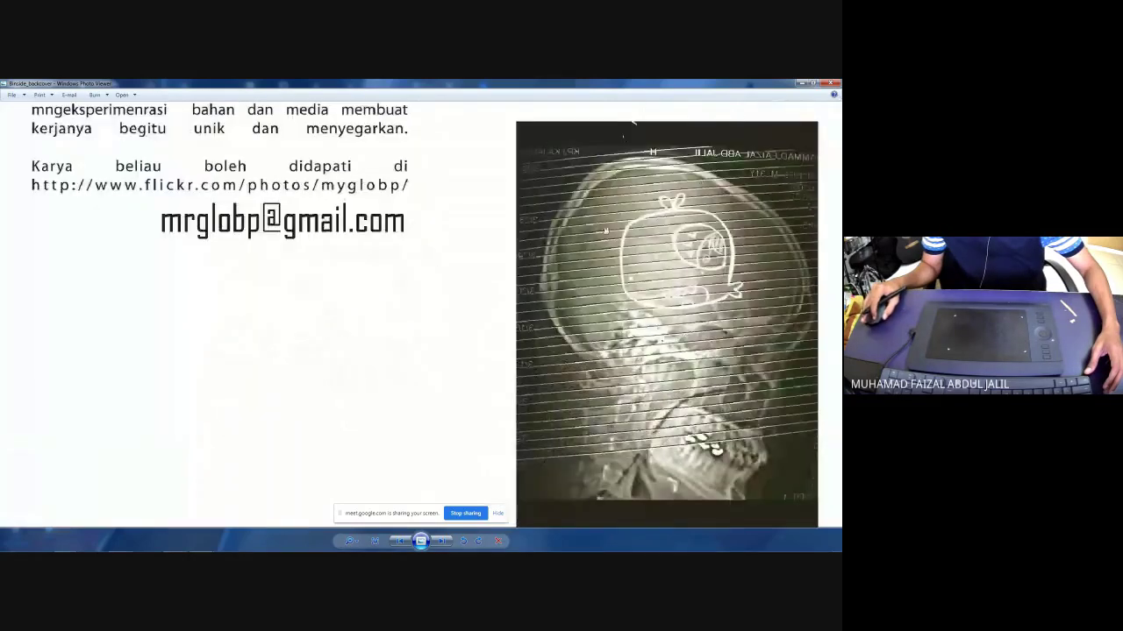
click(832, 83)
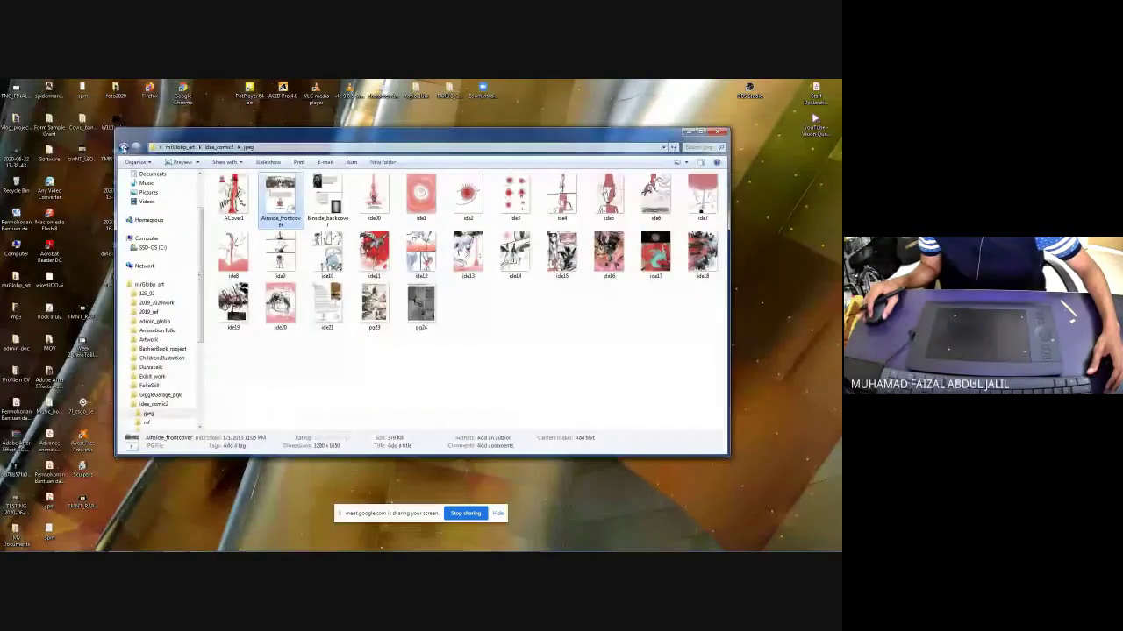
click(125, 146)
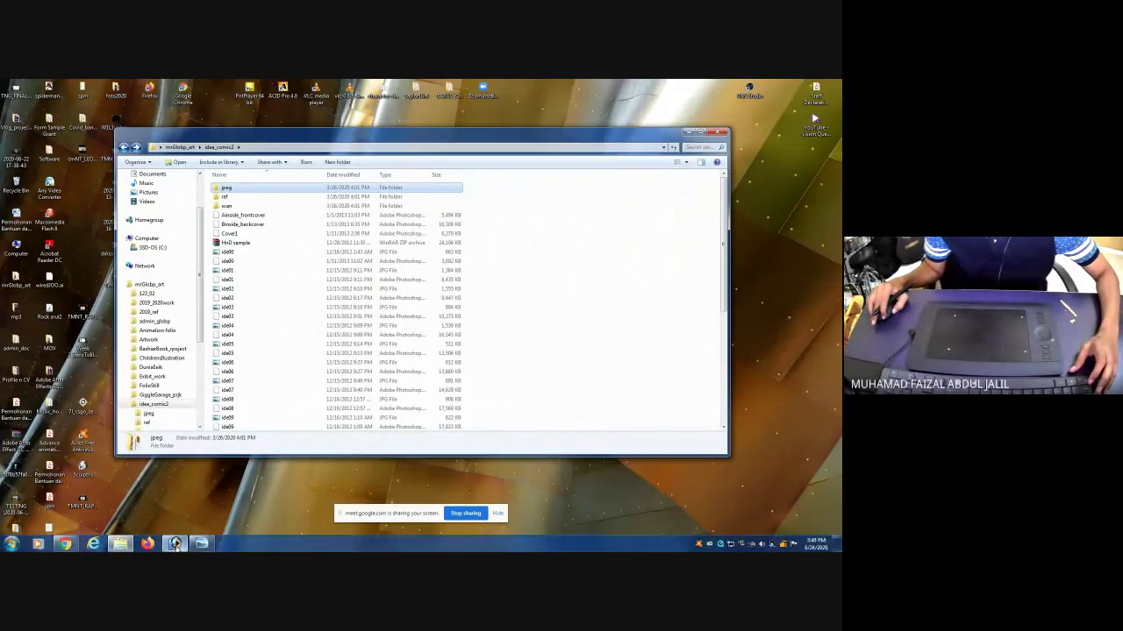
- Switch to Photoshop and choose the Watercolor Light Opacity brush for the empty bottom circle of the first column
click(176, 545)
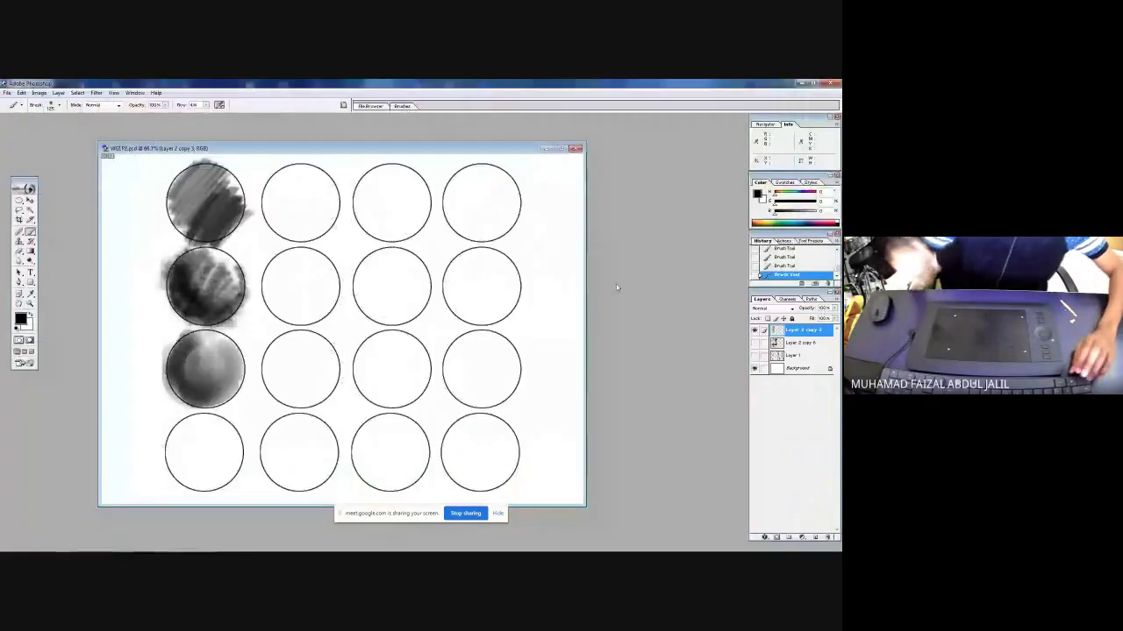
click(58, 106)
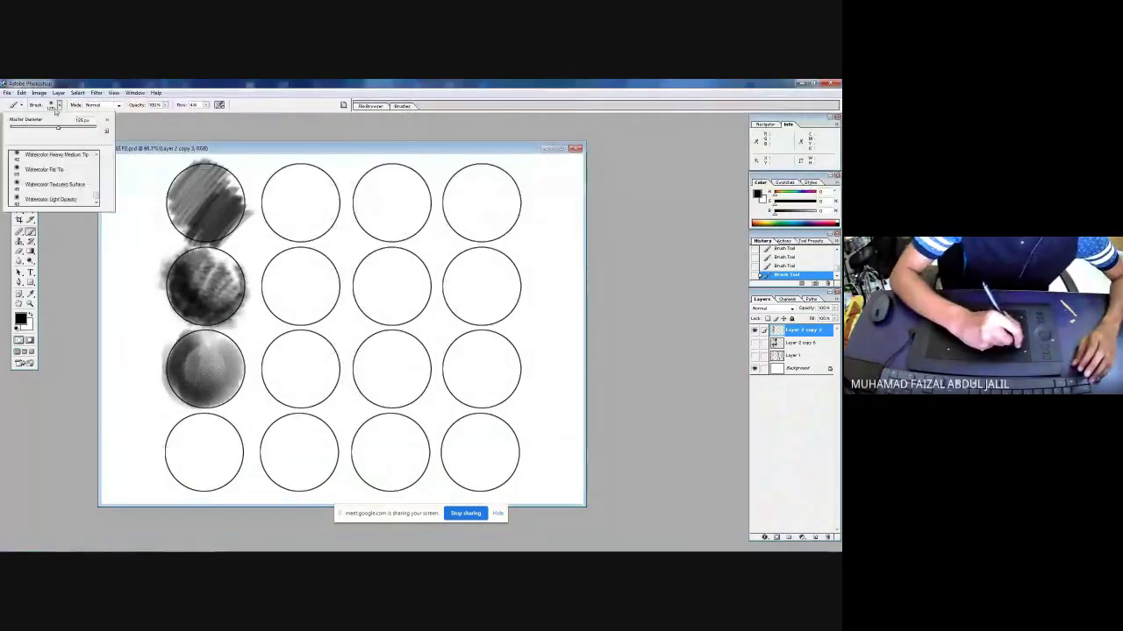
click(74, 200)
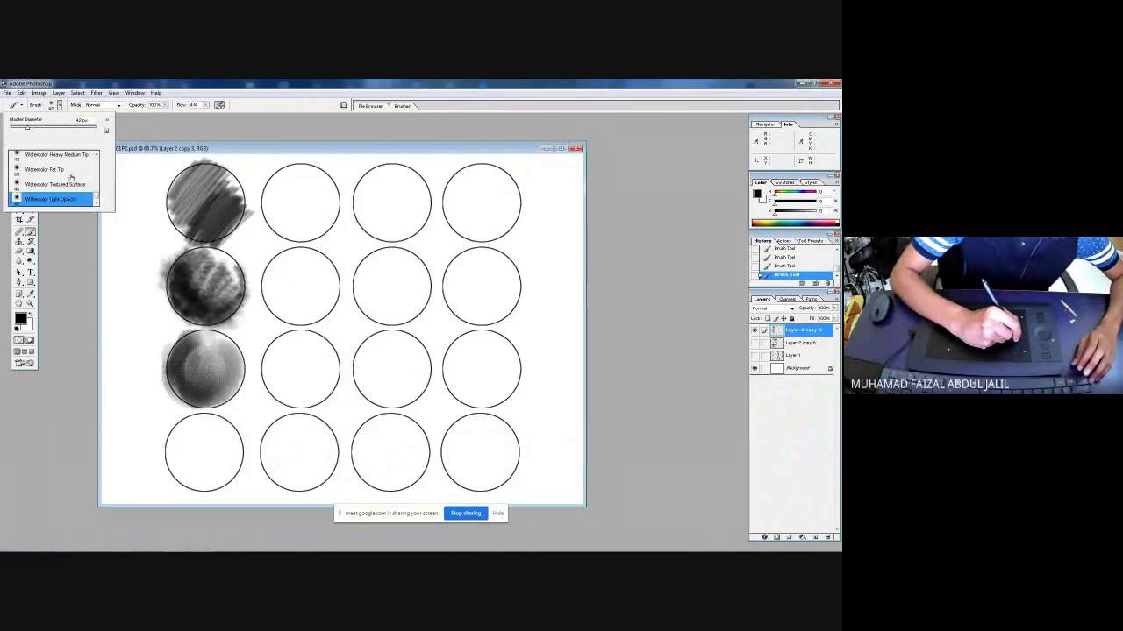
double_click(72, 201)
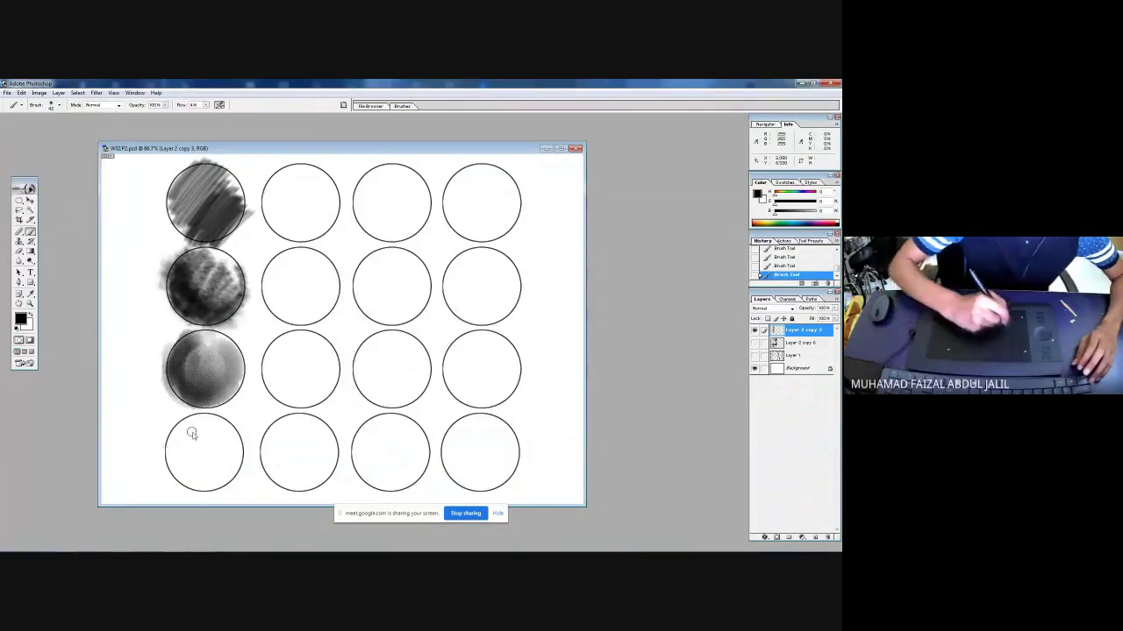
drag(180, 429, 180, 440)
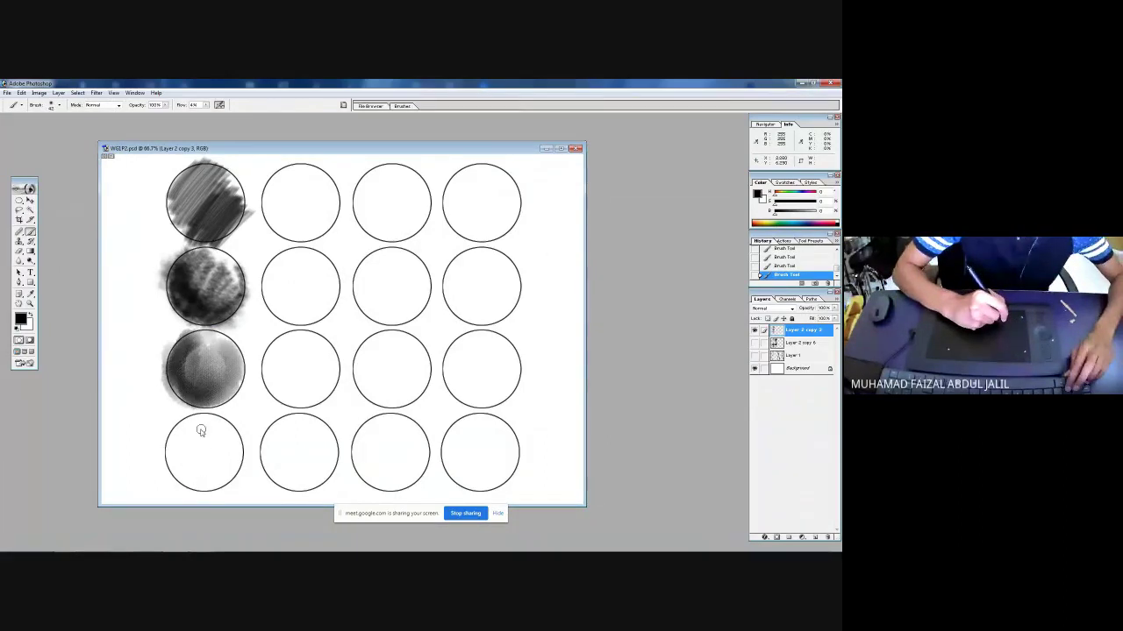
- Raise the brush flow, enlarge the brush to 100 px and shade the bottom circle of the first column
click(206, 106)
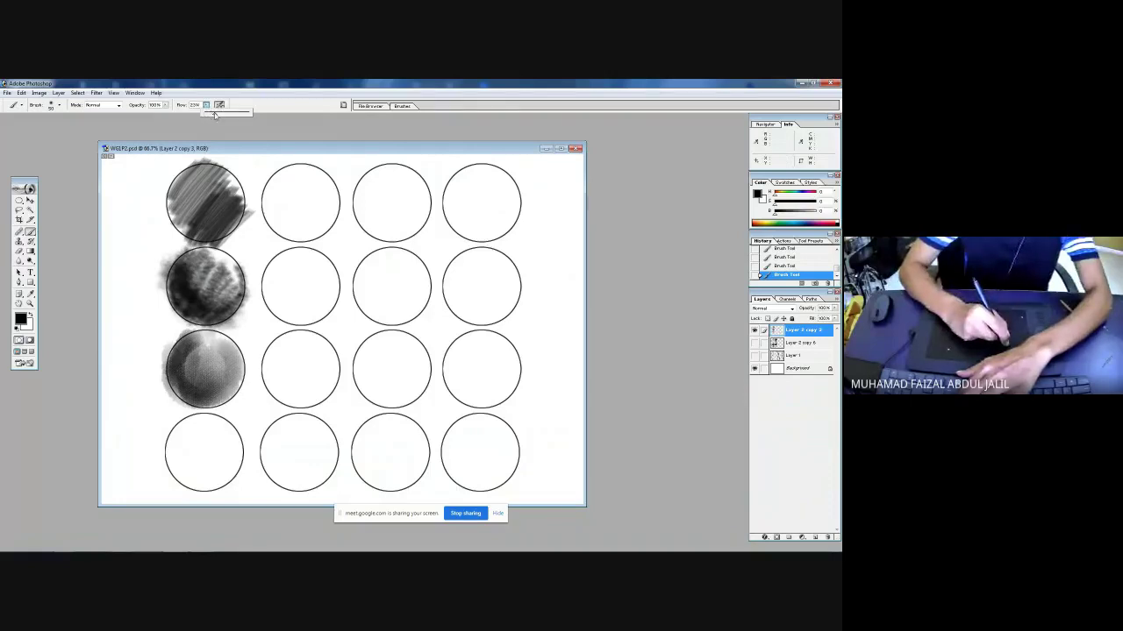
drag(209, 114, 215, 115)
key(bracketright)
key(bracketright)
key(bracketright)
key(bracketright)
key(bracketright)
mouse_move(185, 431)
mouse_down()
mouse_move(175, 474)
mouse_move(193, 432)
mouse_move(196, 486)
mouse_move(194, 437)
mouse_move(198, 479)
mouse_move(220, 455)
mouse_move(221, 479)
mouse_move(230, 444)
mouse_move(226, 471)
mouse_move(173, 472)
mouse_move(234, 429)
mouse_move(203, 478)
mouse_move(210, 419)
mouse_up()
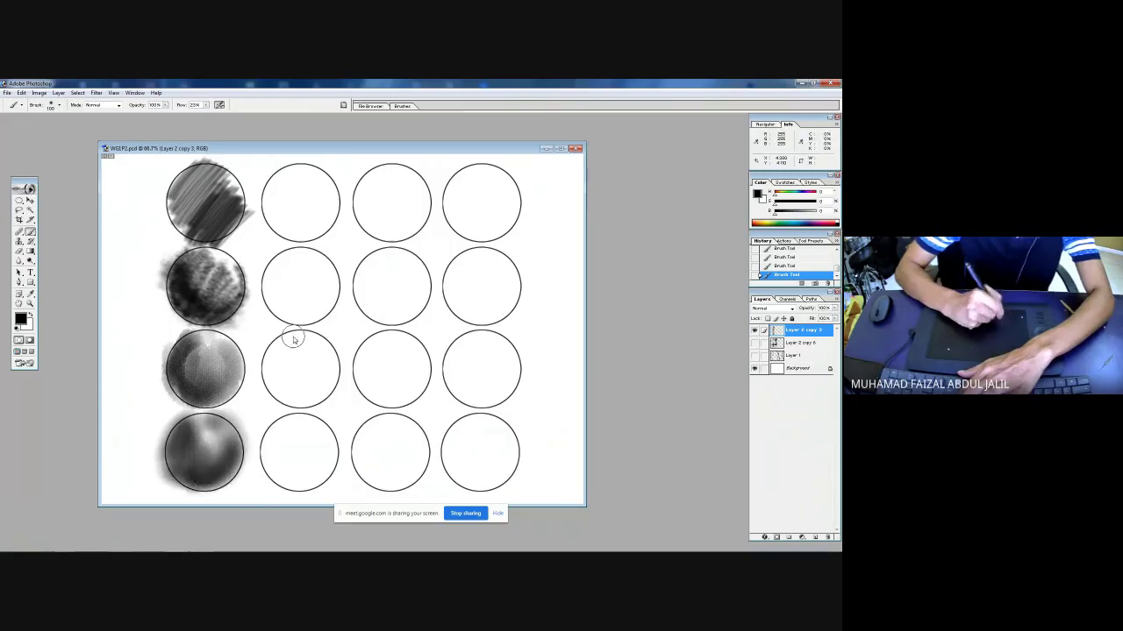
- Lower the brush flow to 5%, enlarge the brush to 175 px and softly shade the top circle of the second column
click(60, 105)
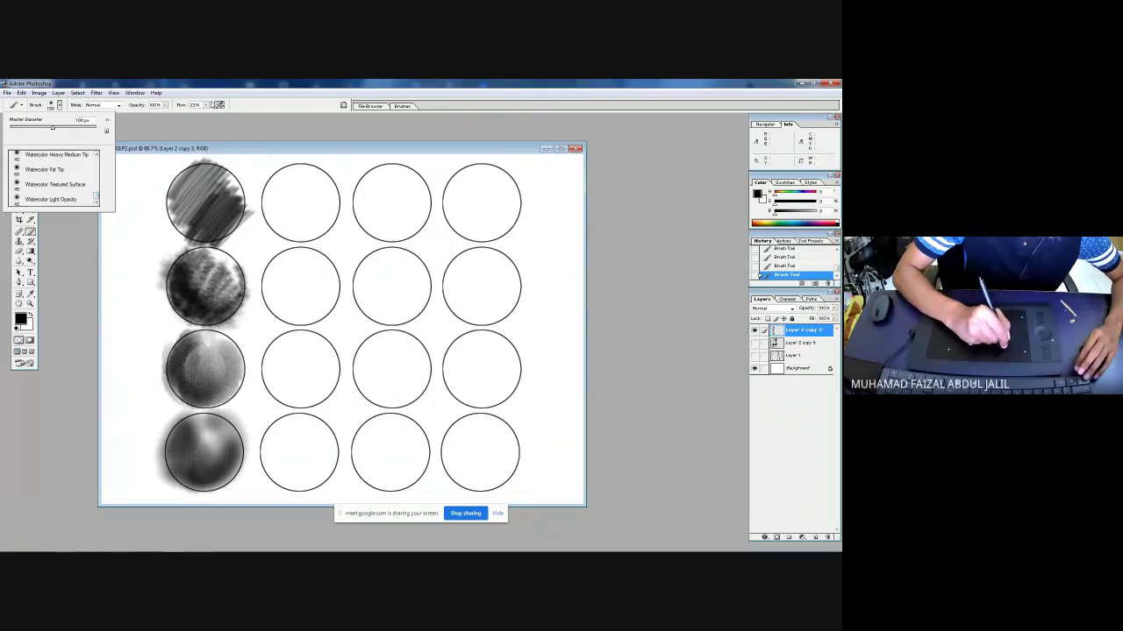
click(206, 106)
mouse_move(246, 158)
mouse_down()
mouse_move(278, 191)
mouse_move(286, 180)
mouse_move(283, 227)
mouse_move(290, 195)
mouse_move(302, 235)
mouse_move(272, 212)
mouse_move(328, 230)
mouse_move(337, 207)
mouse_move(325, 217)
mouse_move(291, 194)
mouse_move(304, 207)
mouse_move(306, 194)
mouse_move(293, 193)
mouse_move(311, 171)
mouse_move(275, 181)
mouse_move(285, 228)
mouse_move(324, 221)
mouse_move(283, 209)
mouse_move(305, 228)
mouse_move(293, 206)
mouse_move(326, 217)
mouse_move(284, 211)
mouse_move(271, 194)
mouse_move(302, 237)
mouse_move(314, 228)
mouse_move(278, 210)
mouse_move(298, 183)
mouse_move(321, 185)
mouse_move(311, 195)
mouse_move(291, 176)
mouse_move(277, 198)
mouse_move(313, 191)
mouse_move(293, 185)
mouse_move(320, 208)
mouse_move(317, 227)
mouse_move(280, 192)
mouse_up()
key(bracketright)
key(bracketright)
key(bracketright)
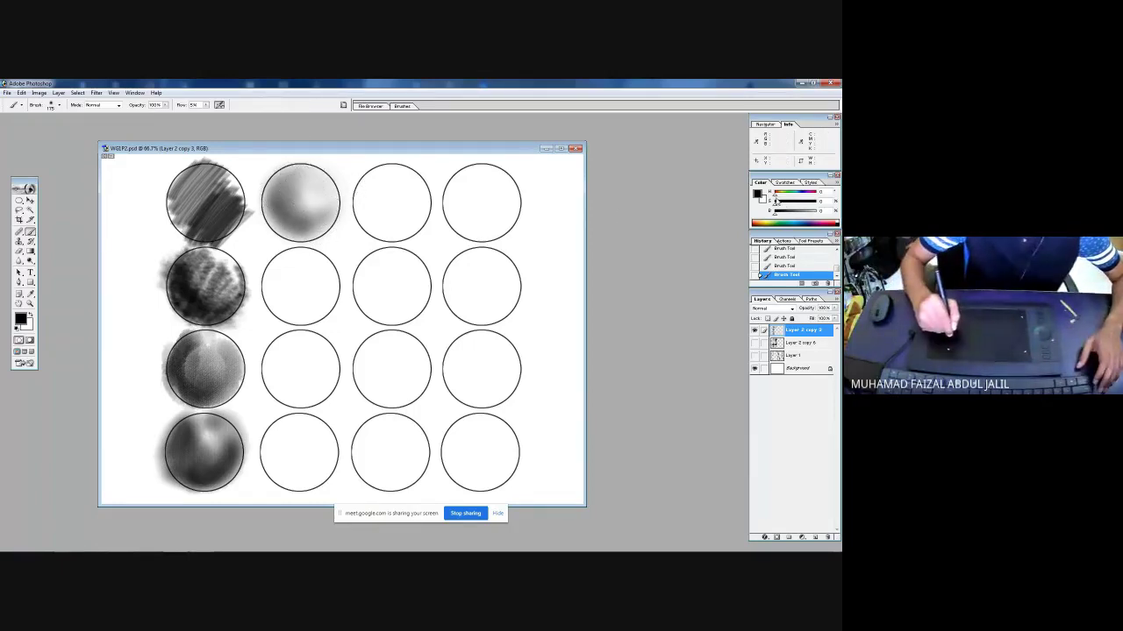
- Set the foreground colour to near-white and brush over the shading in the second column's top circle
drag(774, 213, 811, 215)
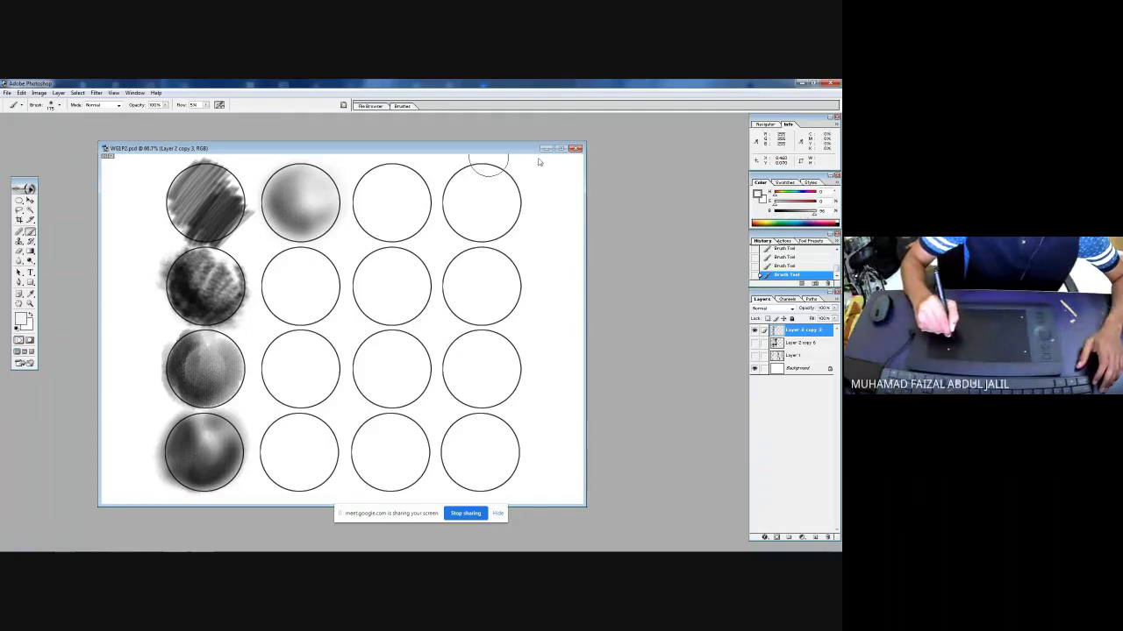
mouse_move(290, 194)
mouse_down()
mouse_move(320, 219)
mouse_move(294, 230)
mouse_move(279, 207)
mouse_up()
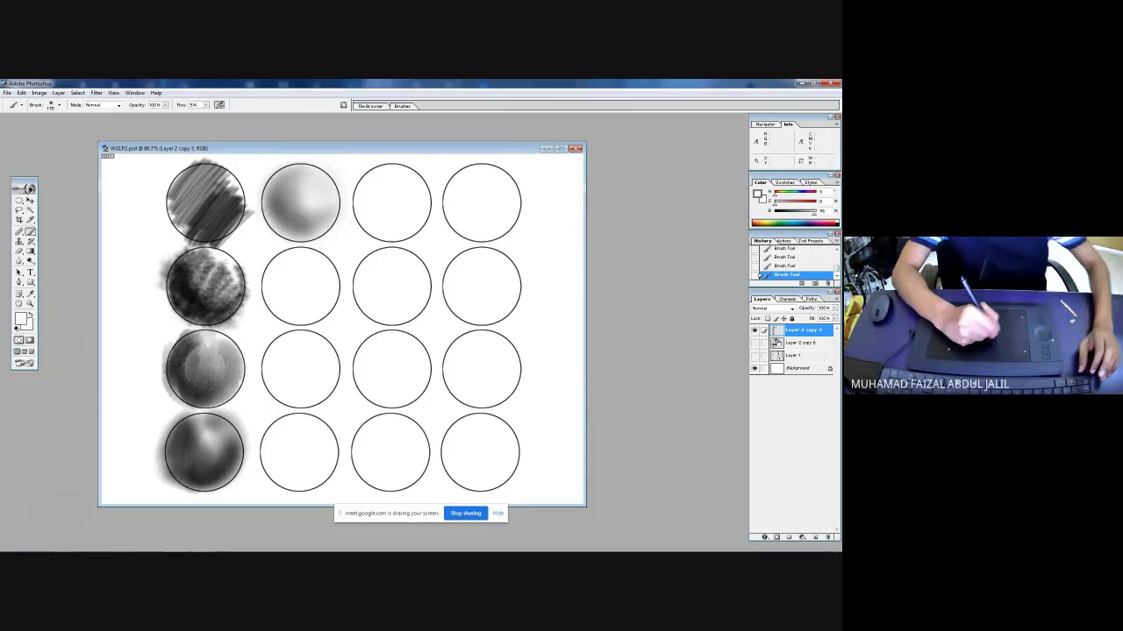
- Toggle the visibility of the circle practice layer, Layer 2 copy 3, and leave it hidden
click(756, 330)
click(756, 330)
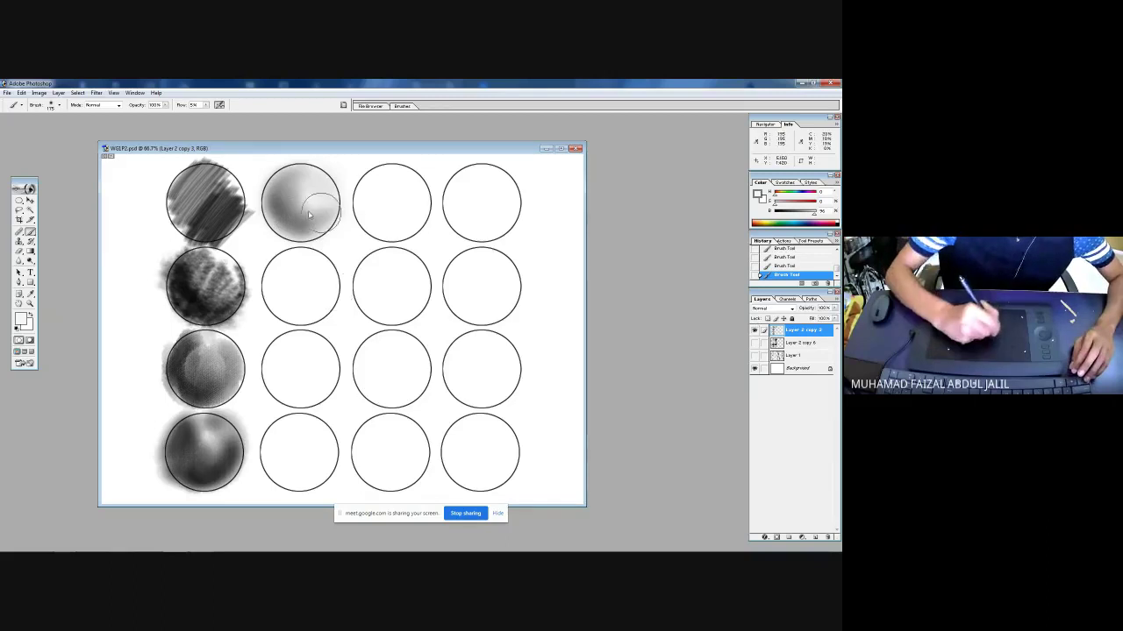
click(754, 330)
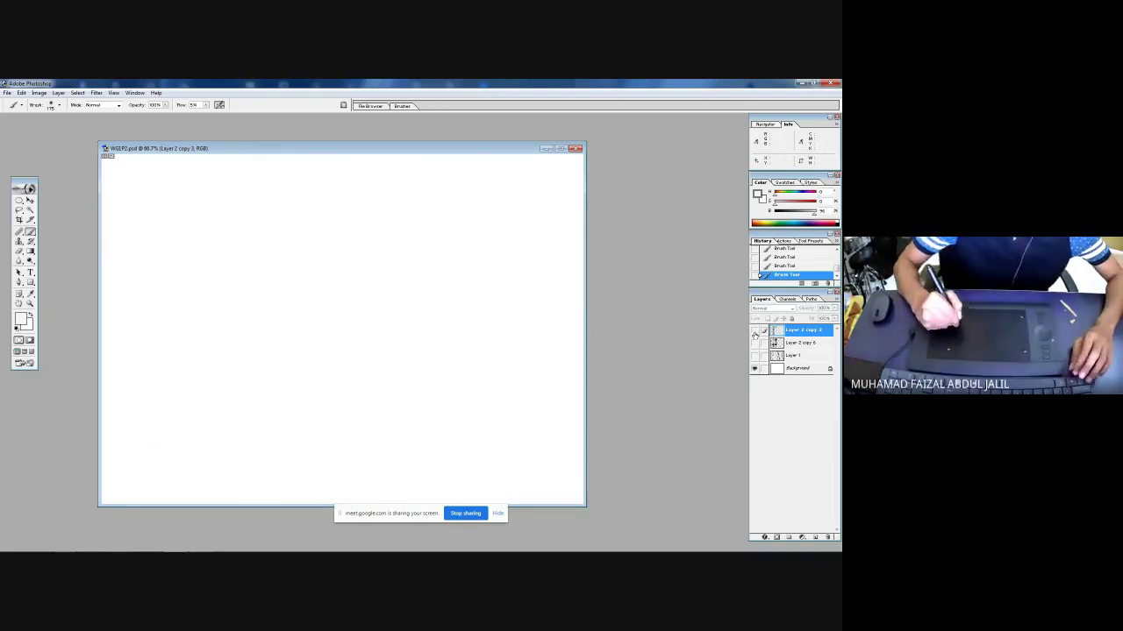
click(753, 331)
click(754, 332)
- Open the skull still-life image, copy it whole, close it and paste it into the practice document as a new layer
key(ctrl+o)
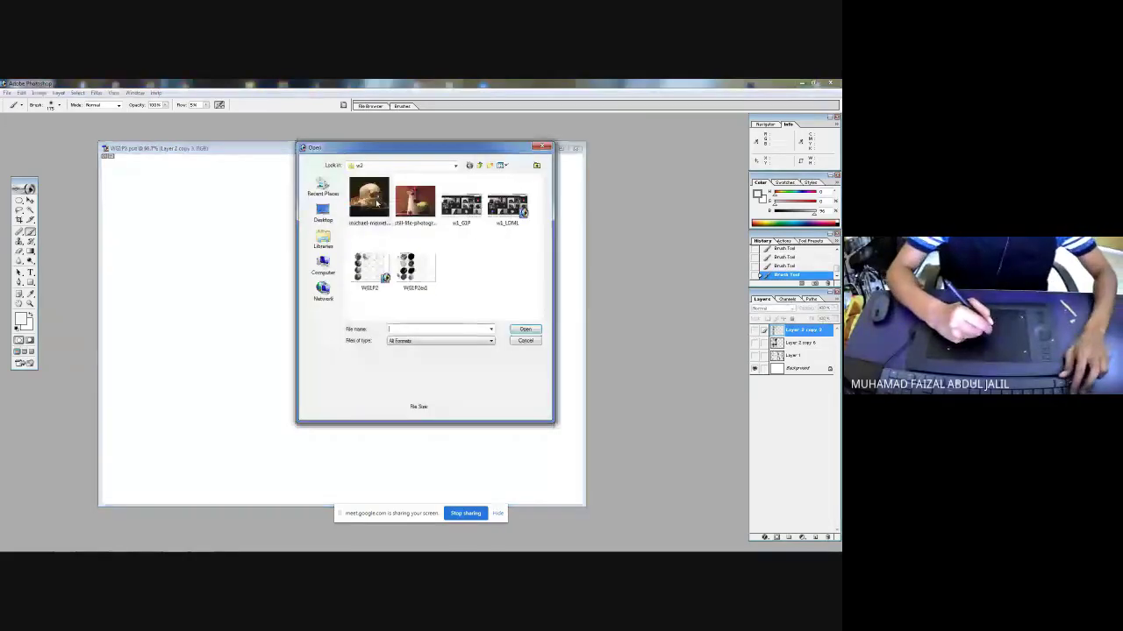
double_click(378, 204)
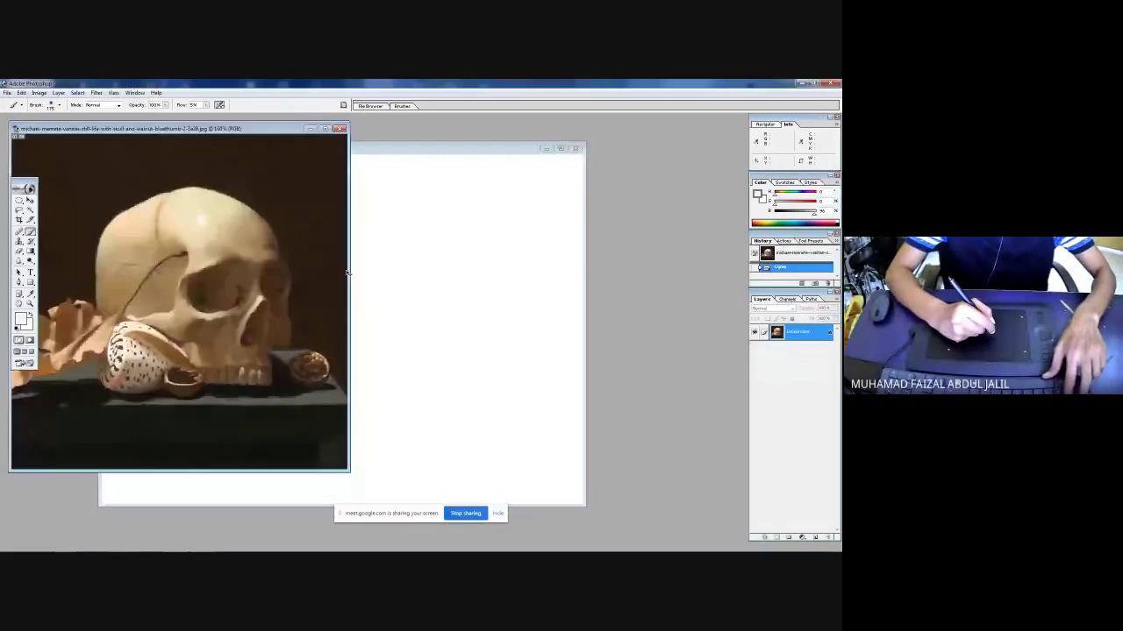
key(ctrl+a)
key(ctrl+c)
key(ctrl+w)
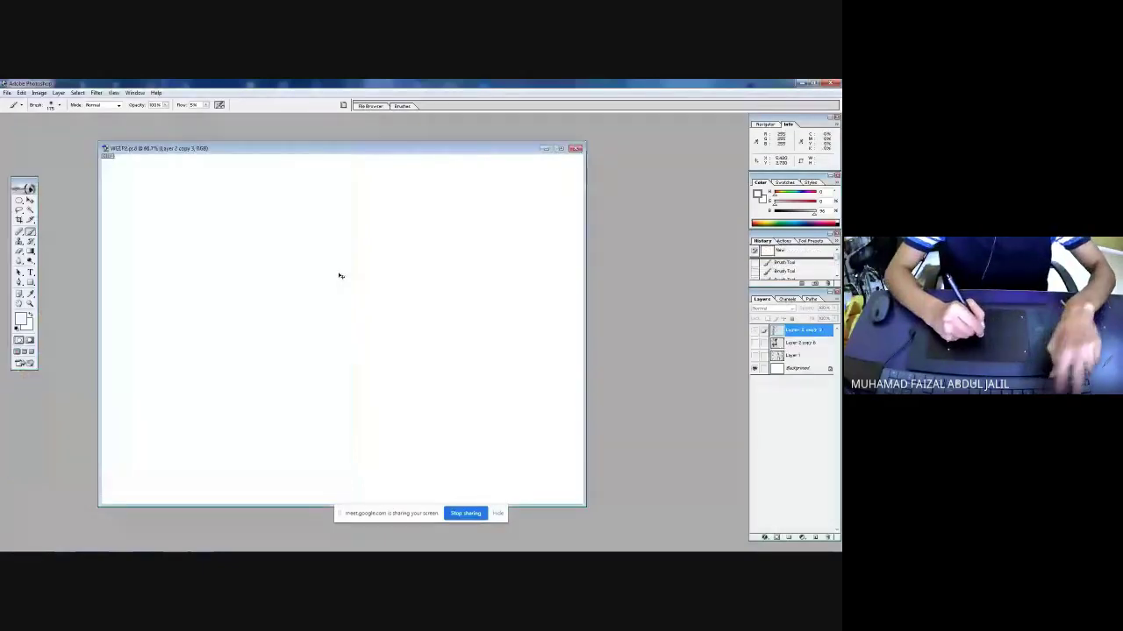
key(ctrl+v)
- Scale the pasted skull image proportionally to about 153%, position it over the canvas, and switch to full-screen view with the Brush tool
key(ctrl+t)
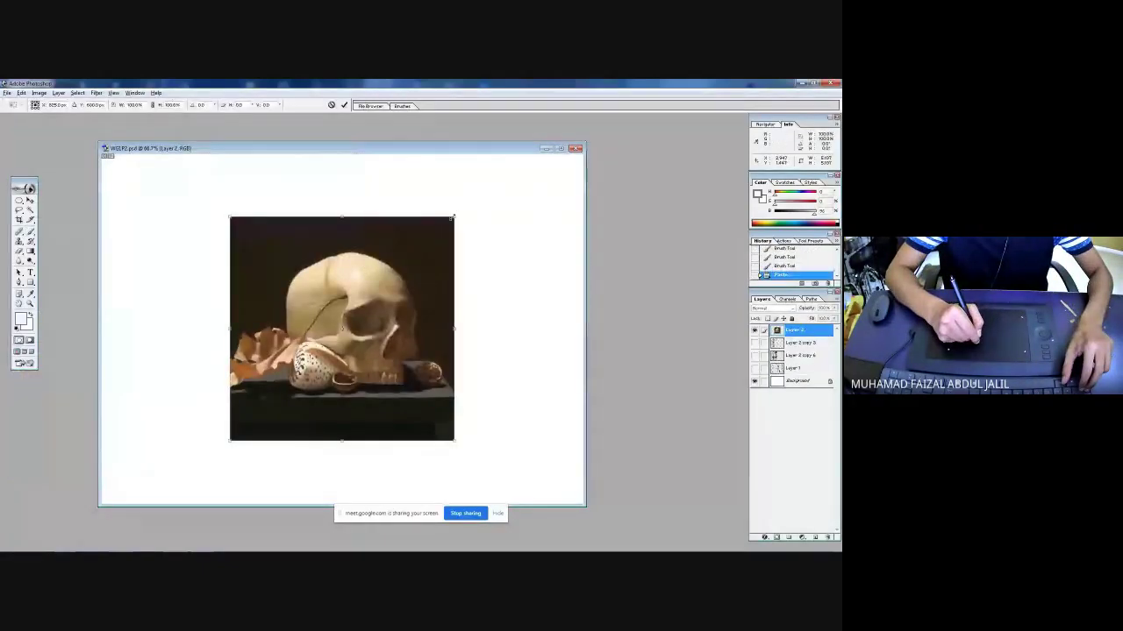
drag(454, 216, 493, 178)
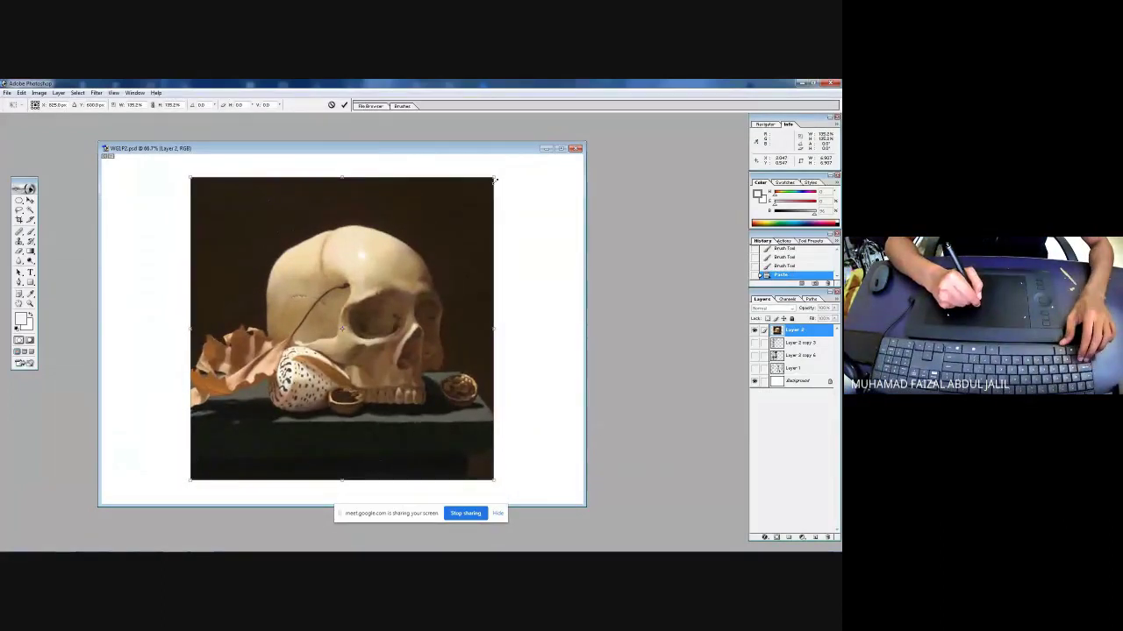
mouse_move(494, 178)
mouse_down()
mouse_move(510, 161)
mouse_move(496, 176)
mouse_up()
key(ctrl+z)
drag(495, 179, 456, 281)
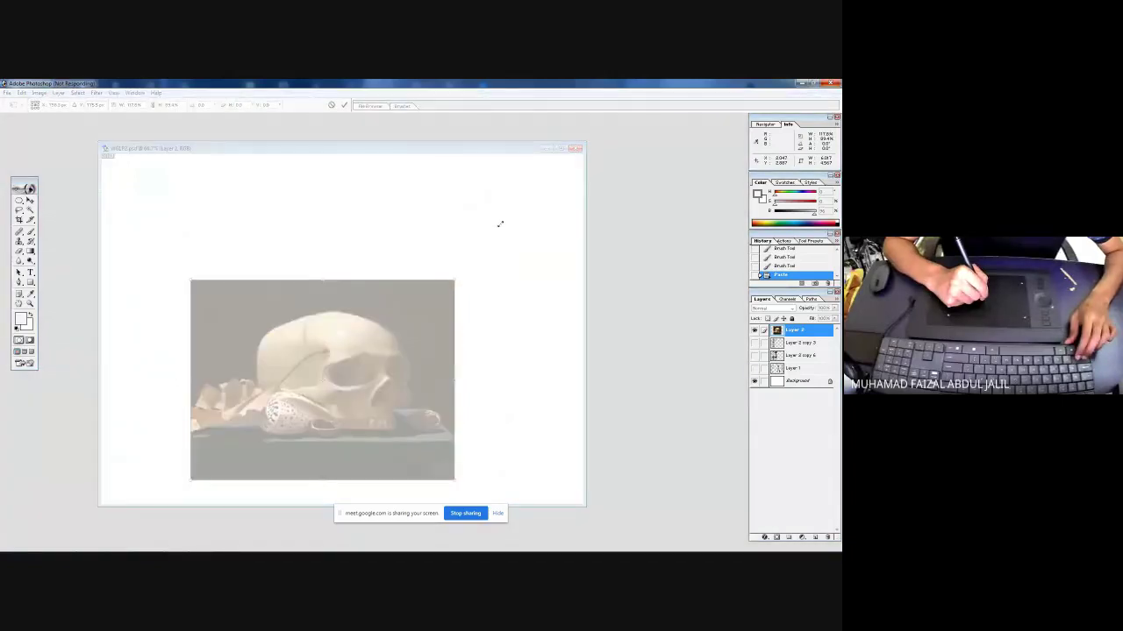
drag(500, 224, 507, 170)
drag(447, 242, 427, 261)
drag(497, 175, 514, 157)
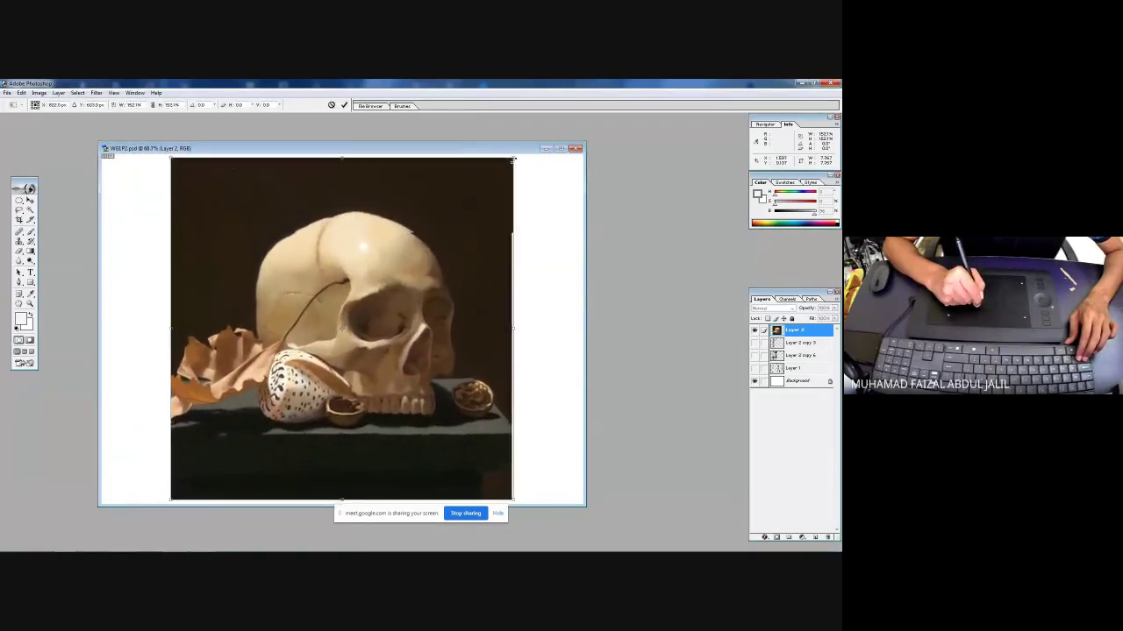
drag(474, 206, 467, 210)
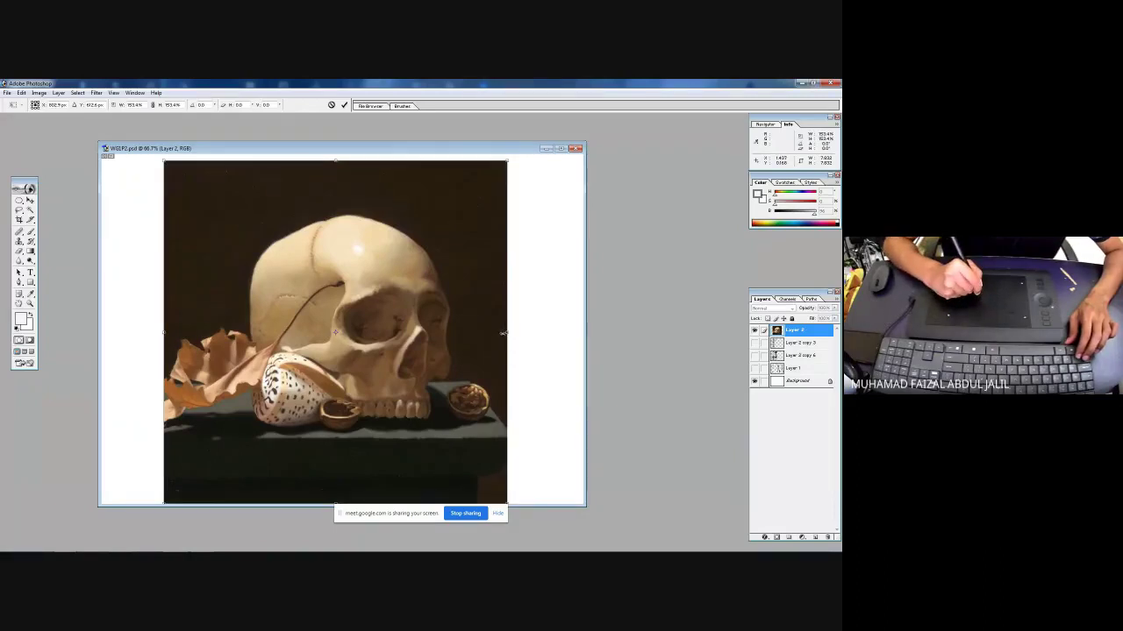
mouse_move(504, 332)
mouse_down()
mouse_move(579, 334)
mouse_move(492, 334)
mouse_move(506, 333)
mouse_up()
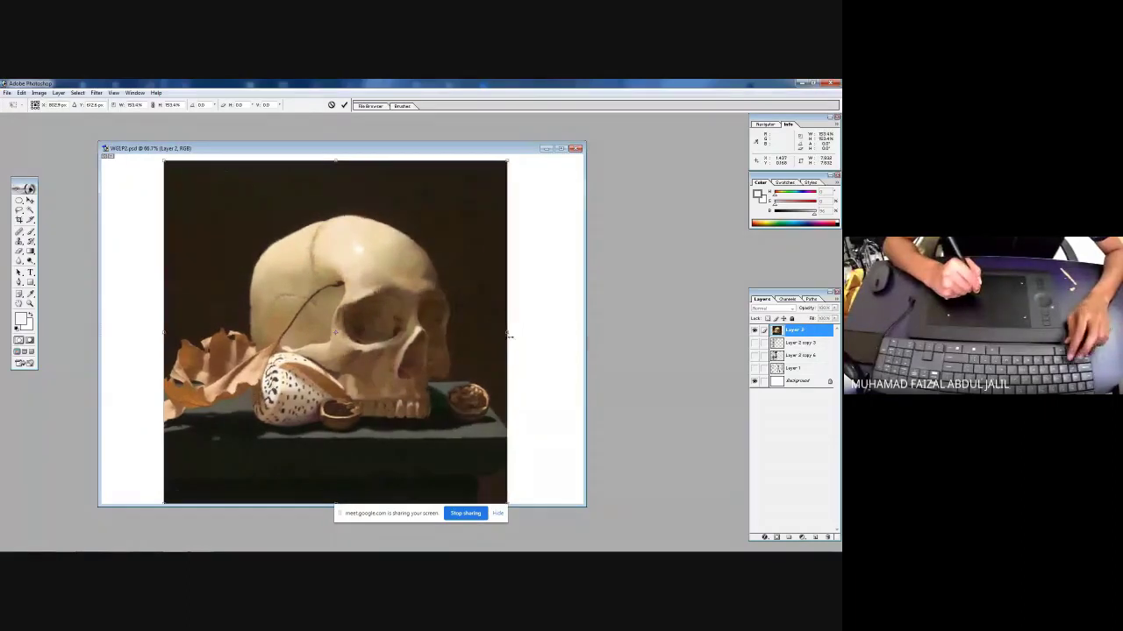
drag(450, 290, 449, 275)
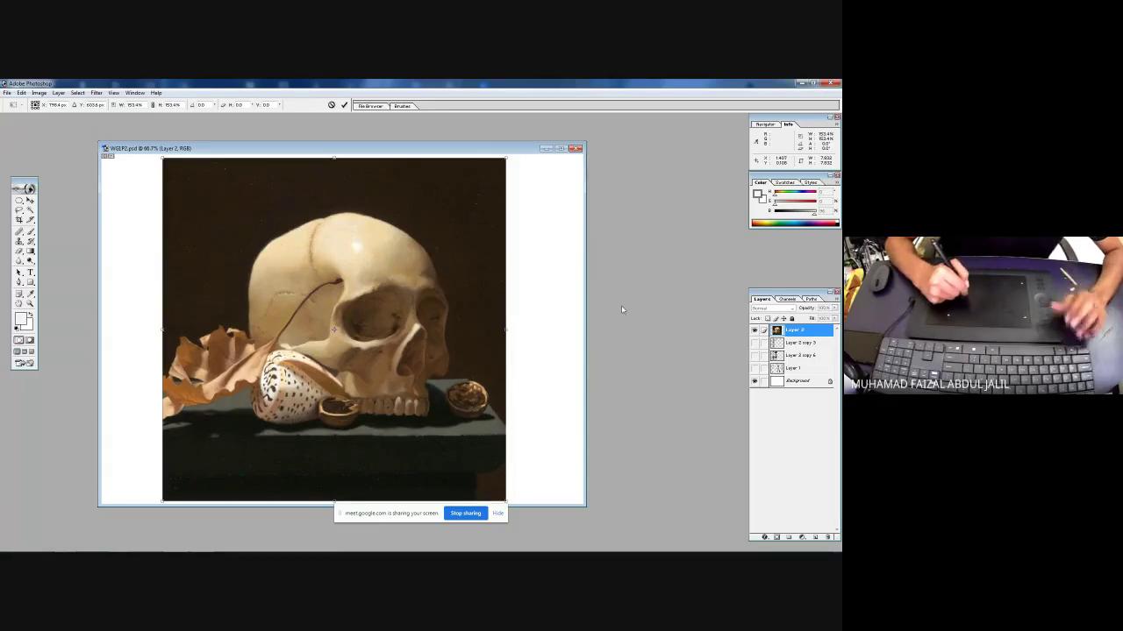
key(Return)
key(b)
key(f)
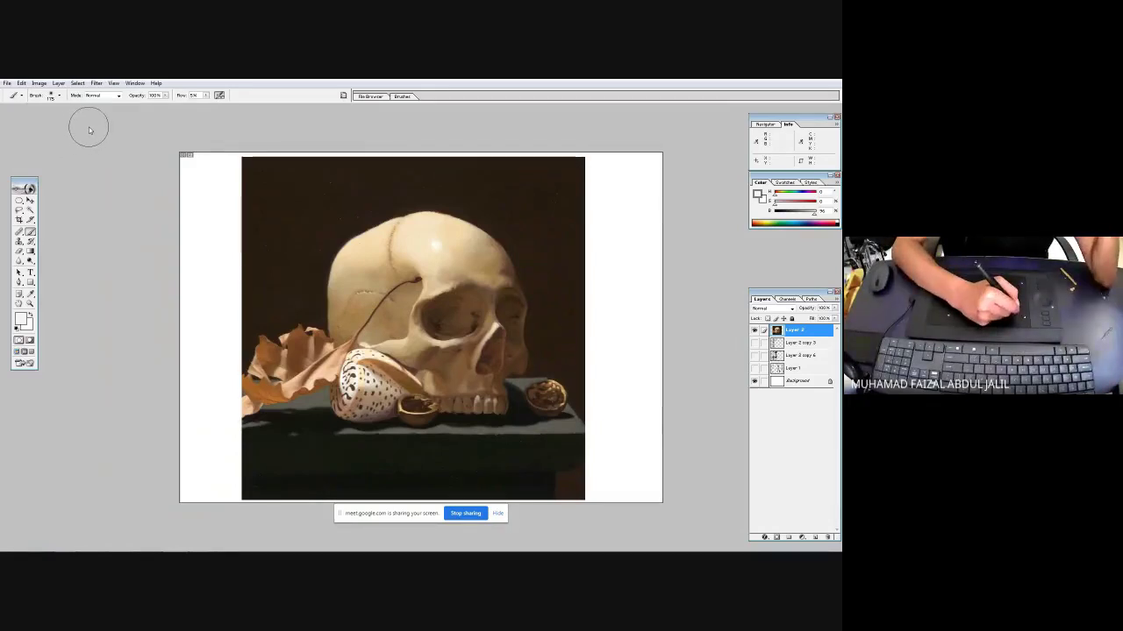
click(58, 95)
click(58, 94)
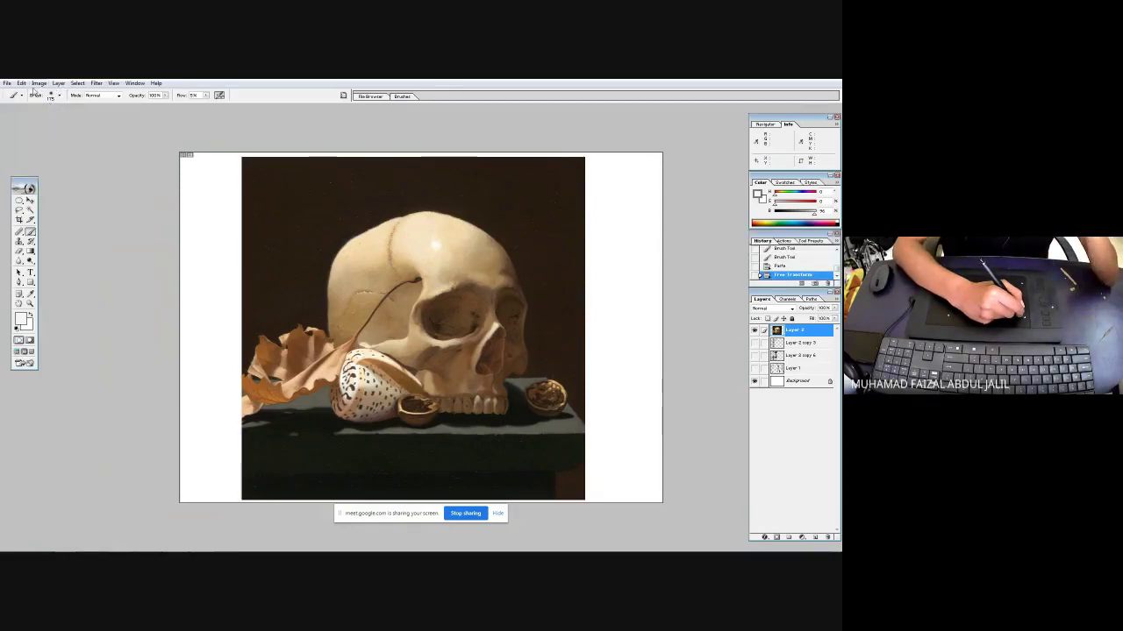
click(39, 84)
mouse_move(22, 83)
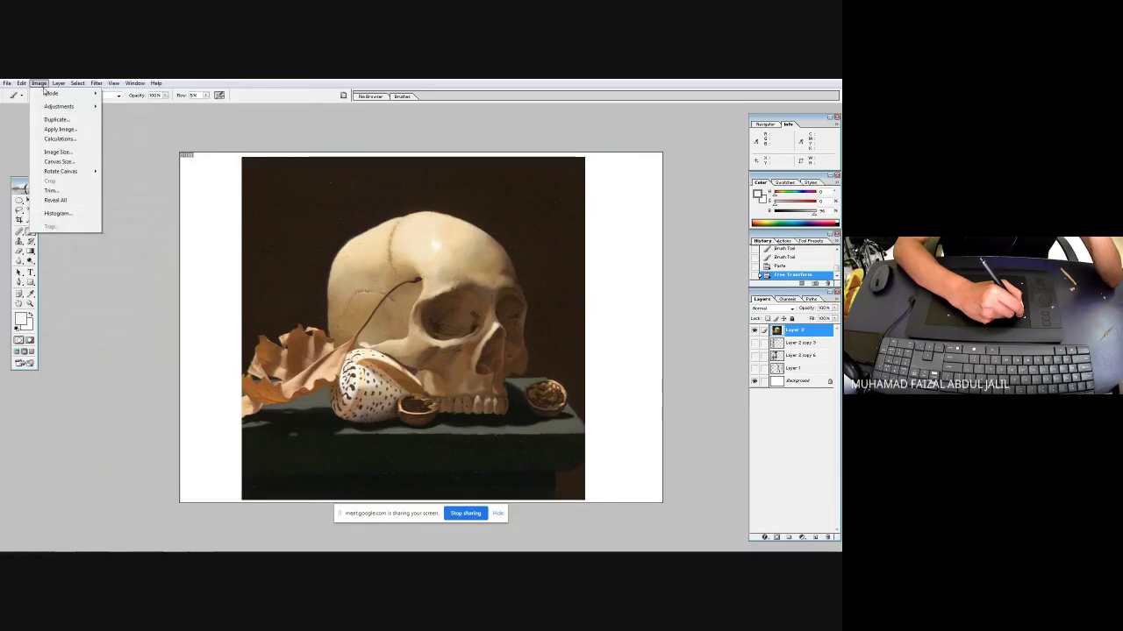
mouse_move(77, 83)
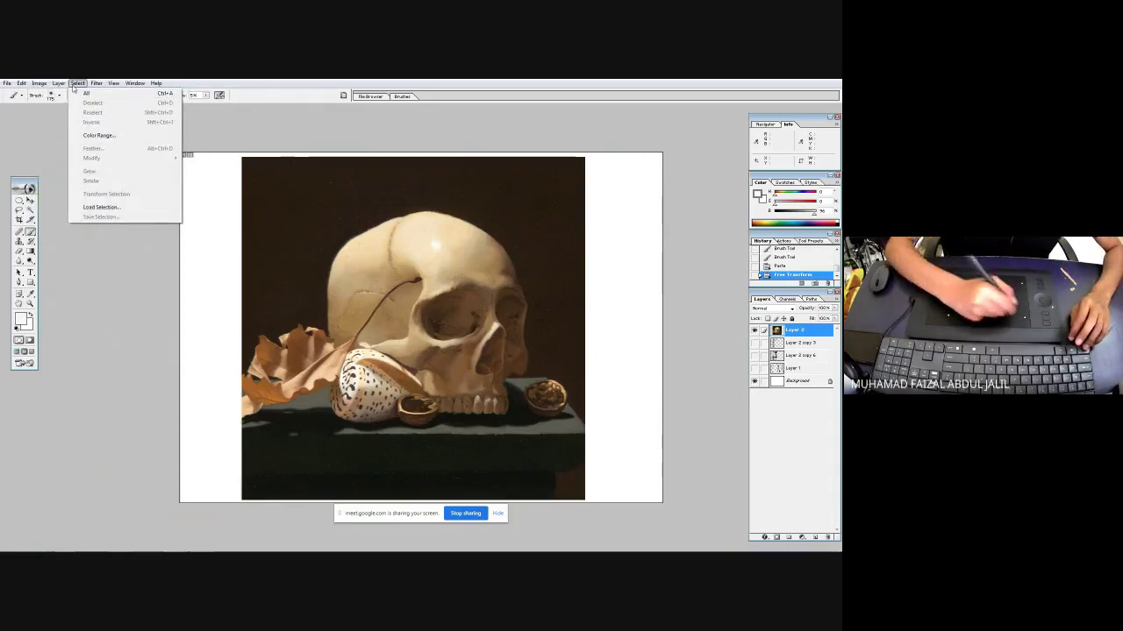
click(263, 96)
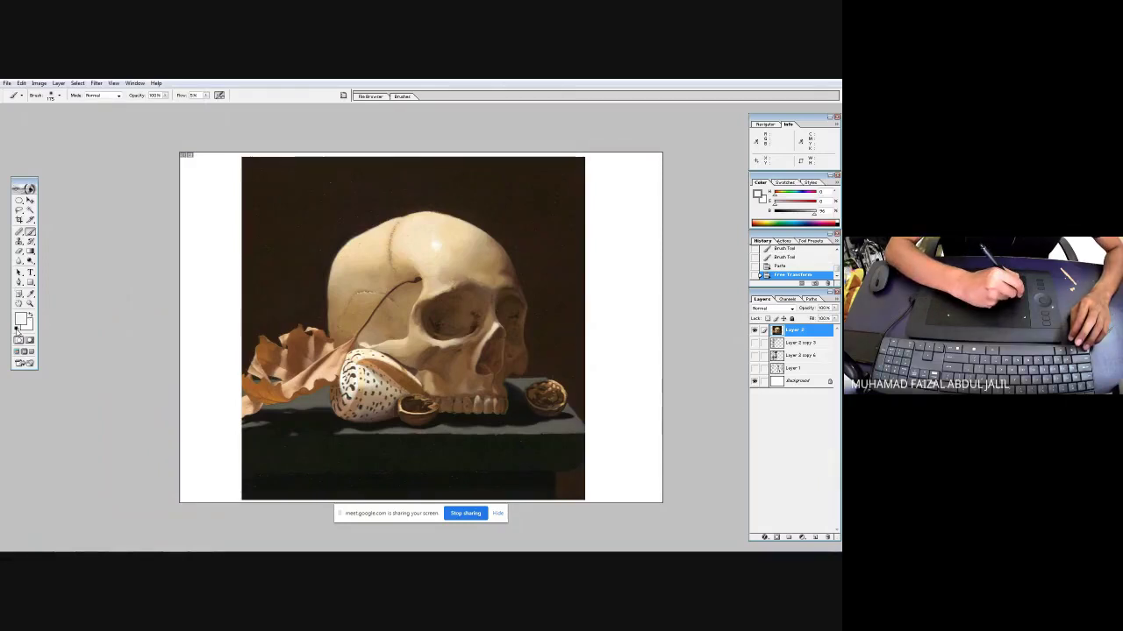
- Reset the colours to black and white and apply a black-to-white Gradient Map to the skull layer
click(18, 330)
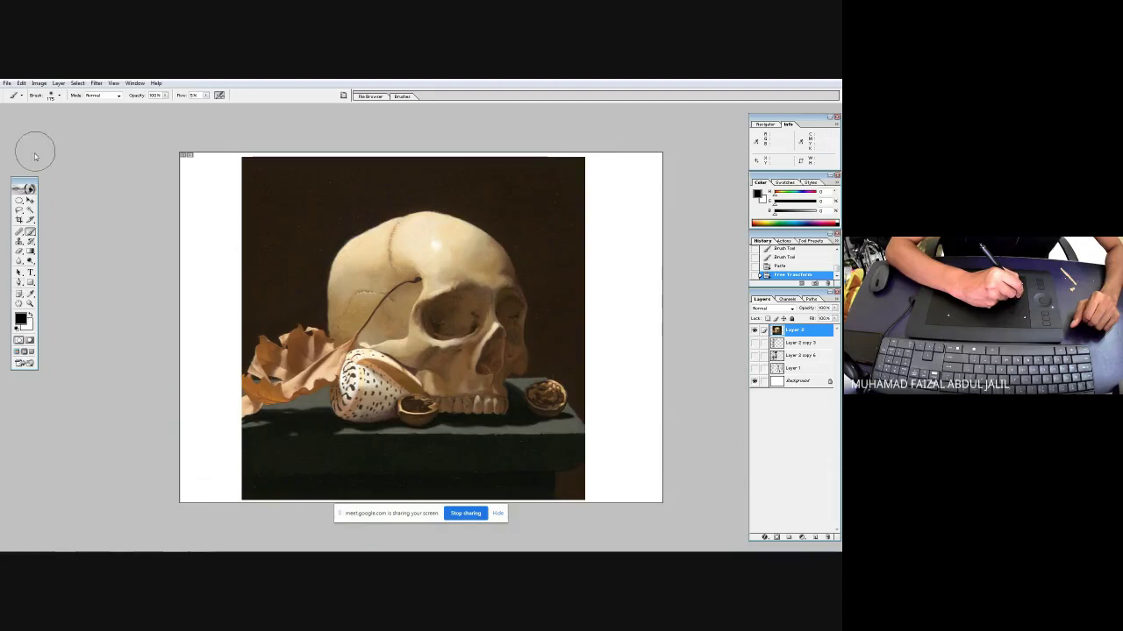
click(38, 82)
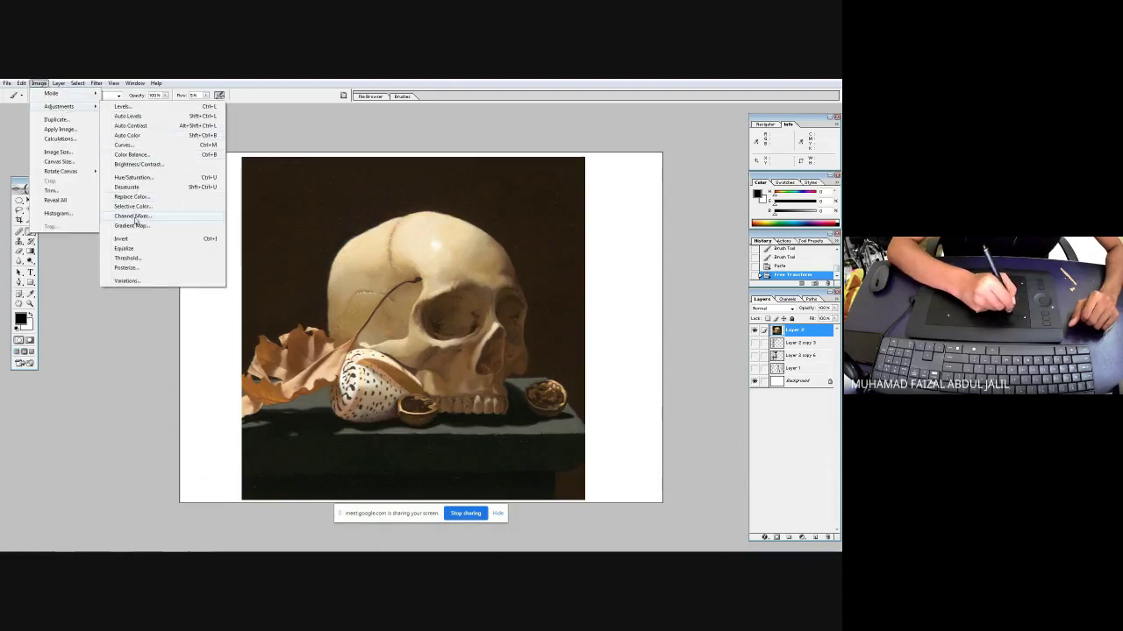
click(138, 227)
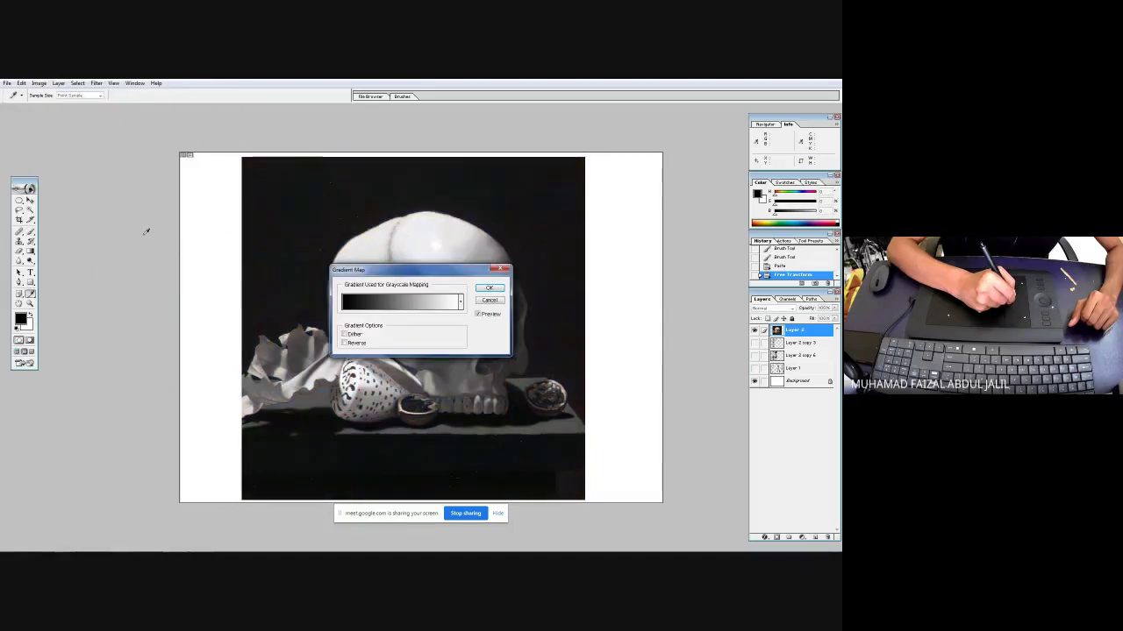
click(492, 288)
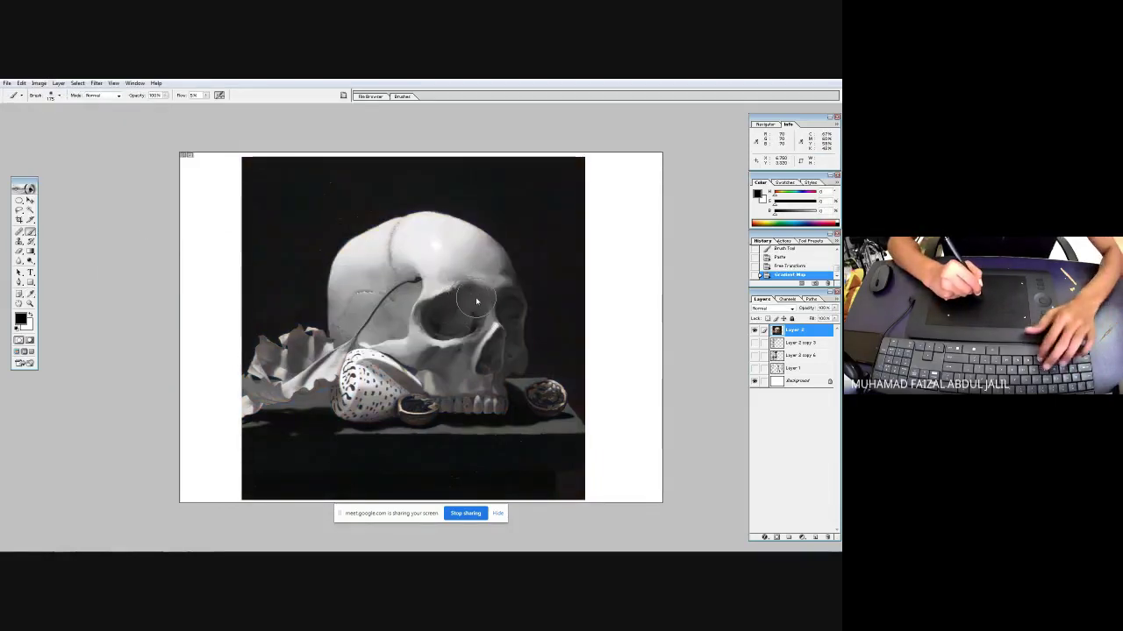
- Lower the skull layer's opacity to a pale tracing guide and add a new empty layer above it
key(v)
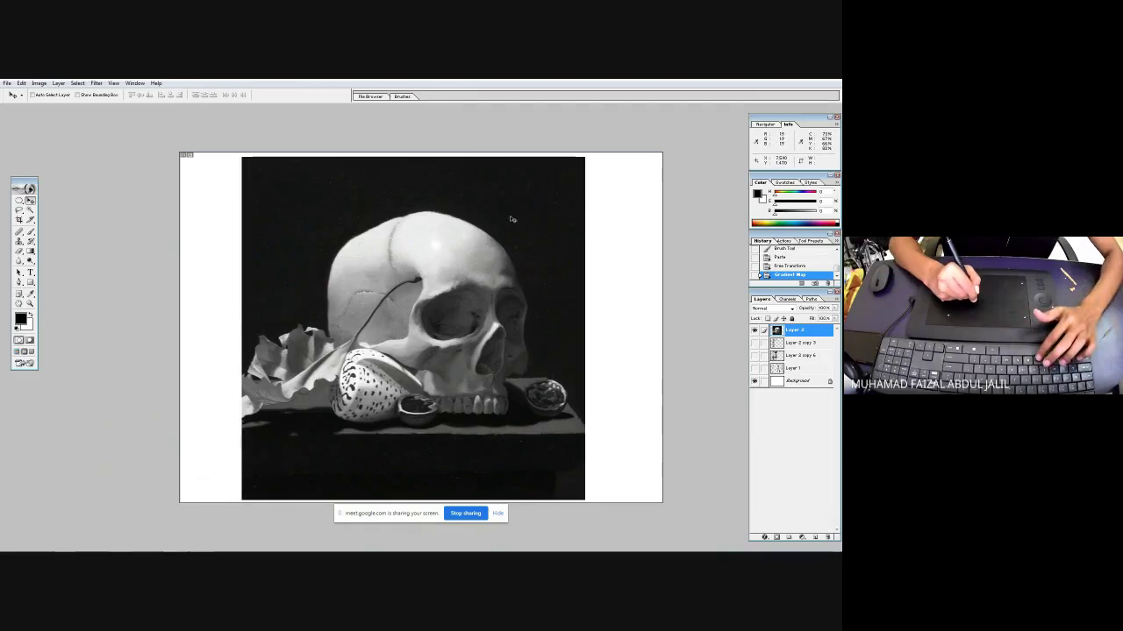
key(b)
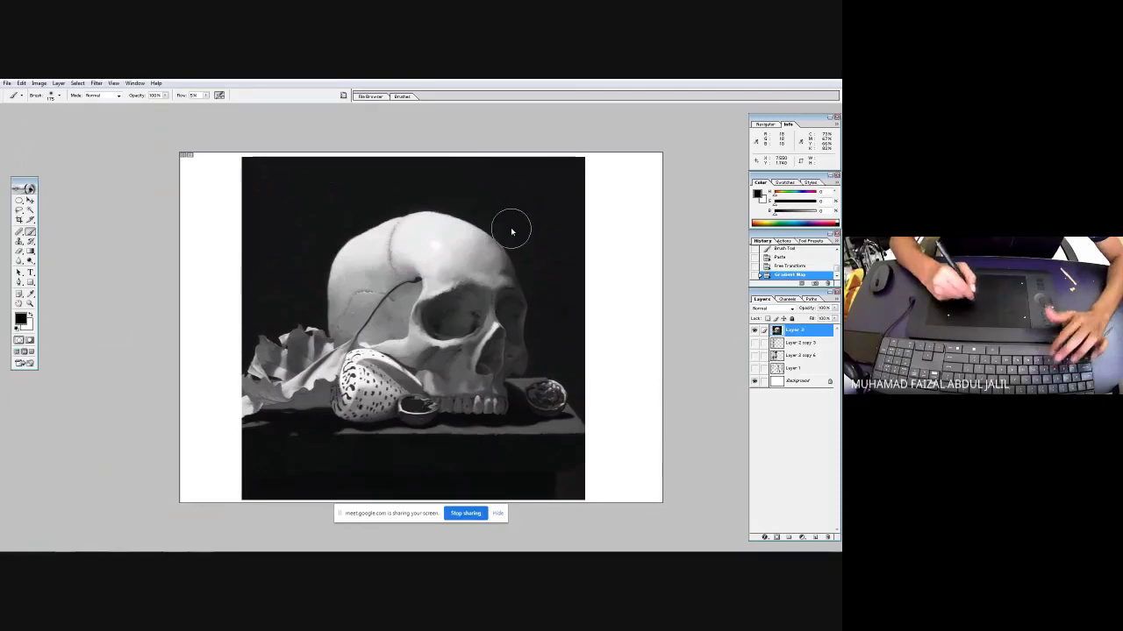
key(v)
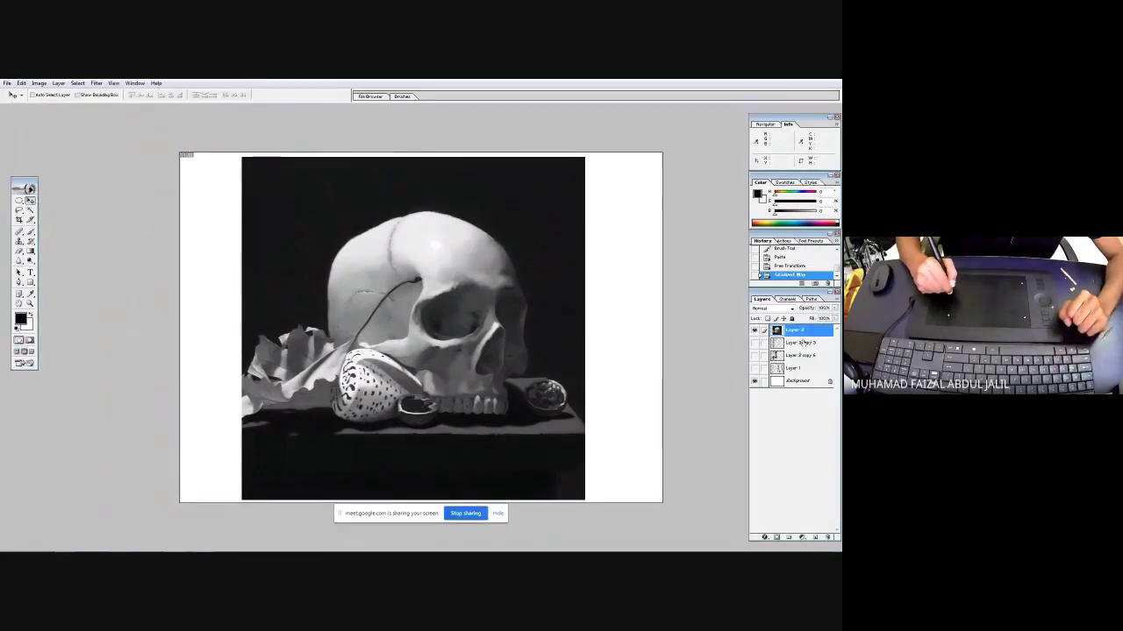
click(834, 308)
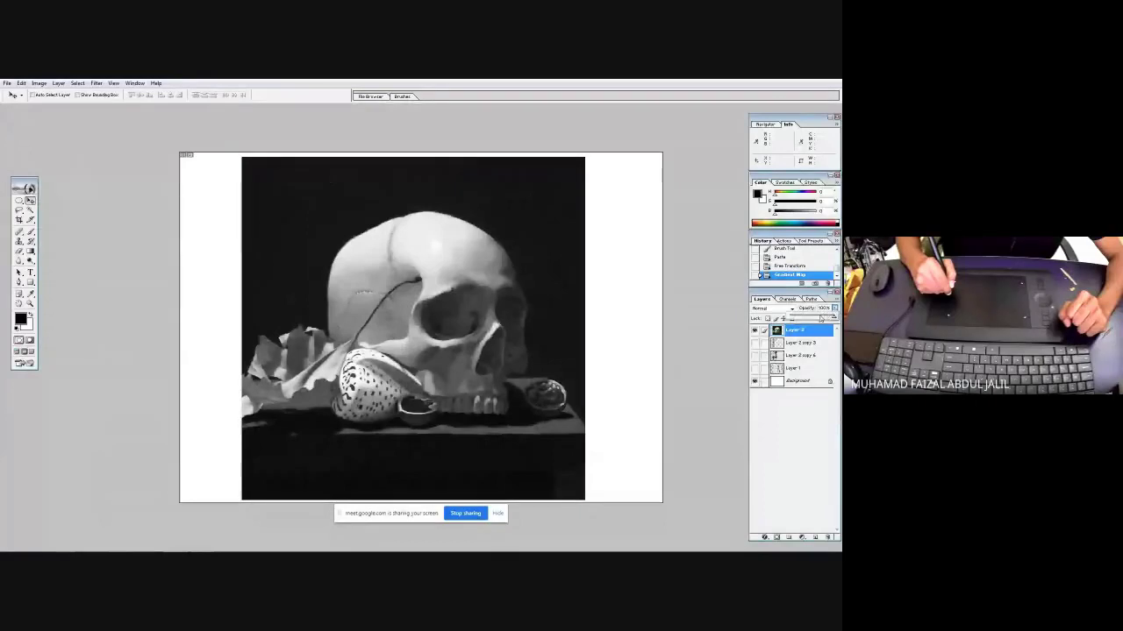
mouse_move(820, 321)
mouse_down()
mouse_move(801, 332)
mouse_move(806, 322)
mouse_up()
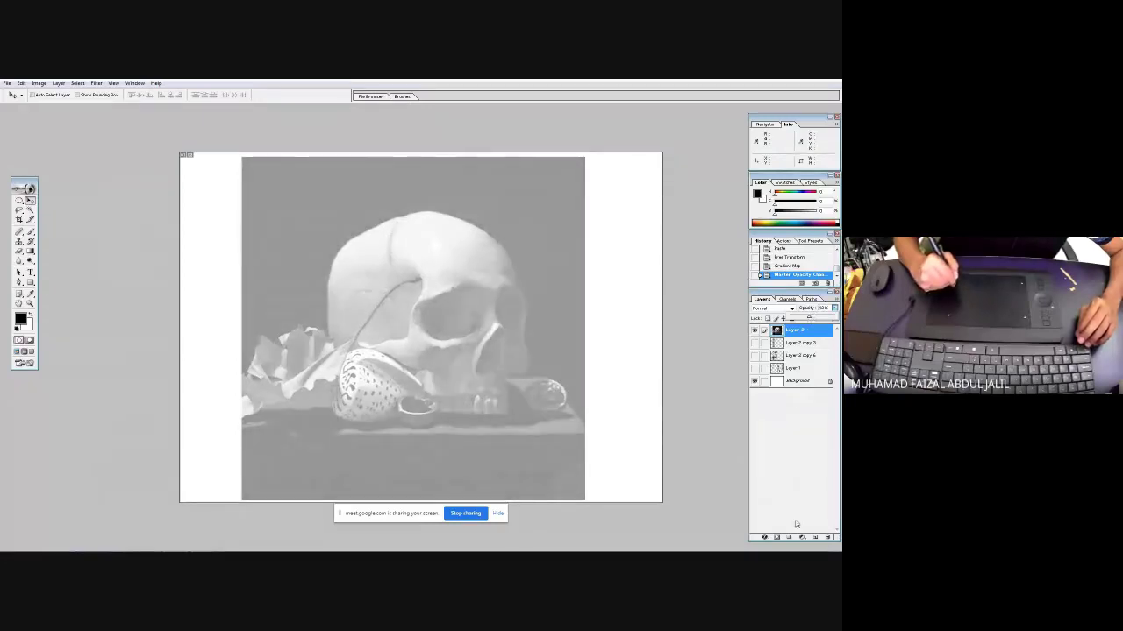
click(814, 537)
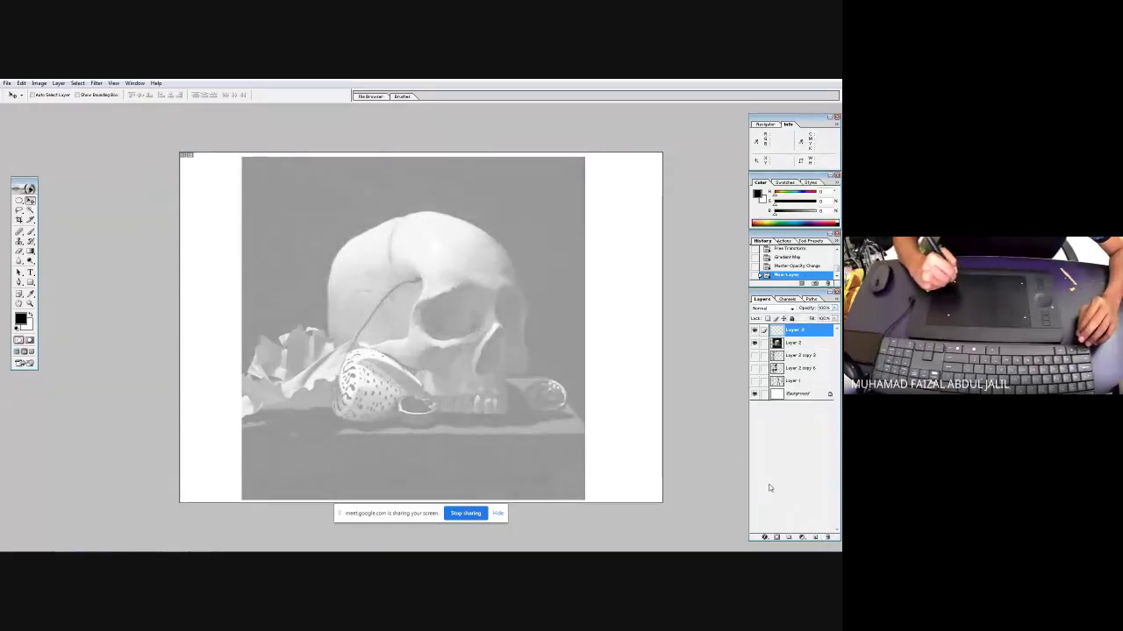
- Choose the Oil Medium Wet Flow brush, reduce its size for line work and set its flow to 100%
key(b)
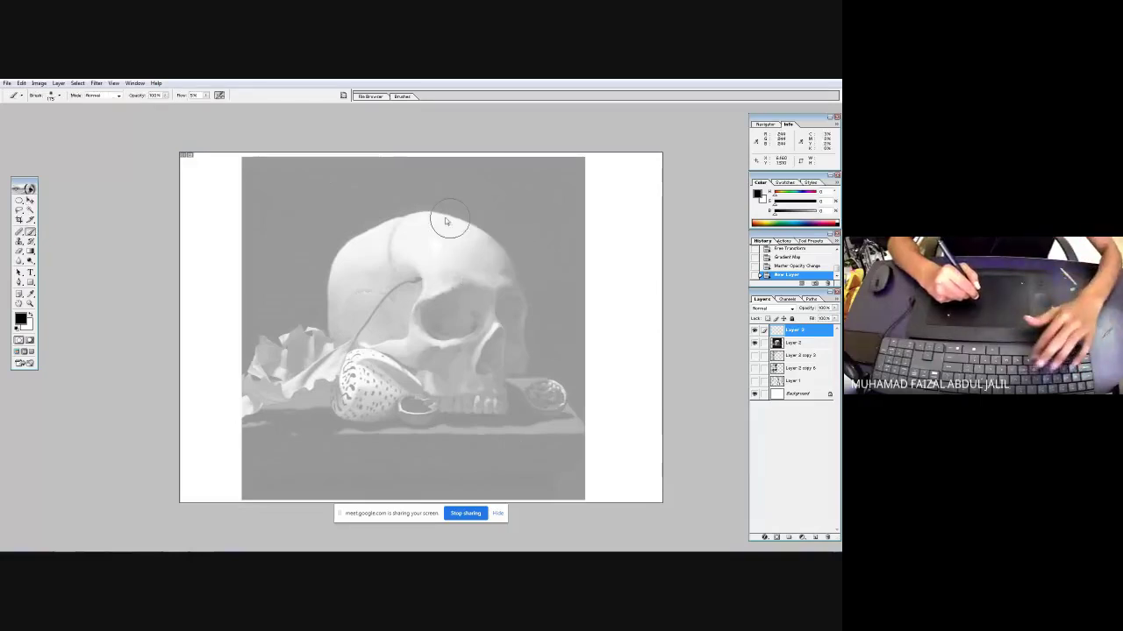
click(59, 96)
drag(98, 186, 95, 166)
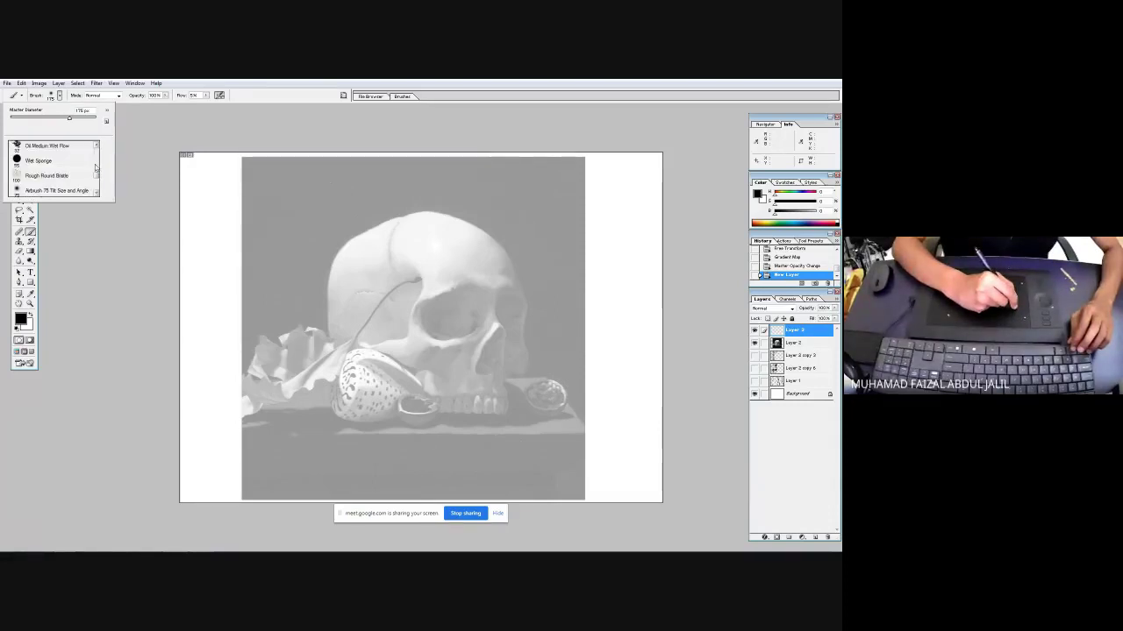
double_click(79, 153)
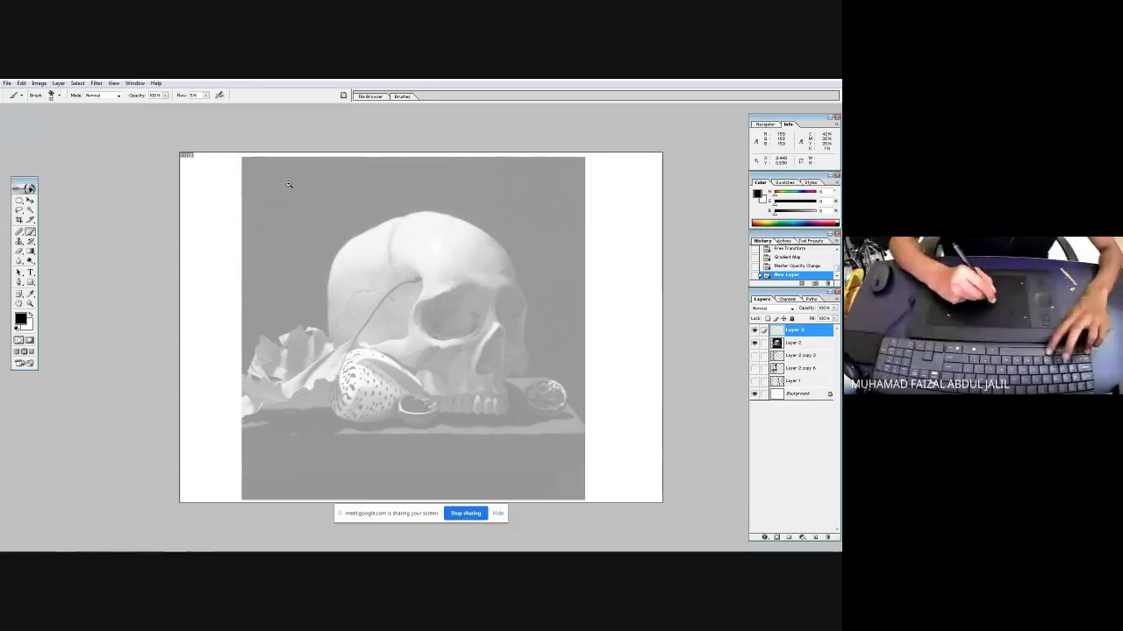
drag(528, 366, 554, 436)
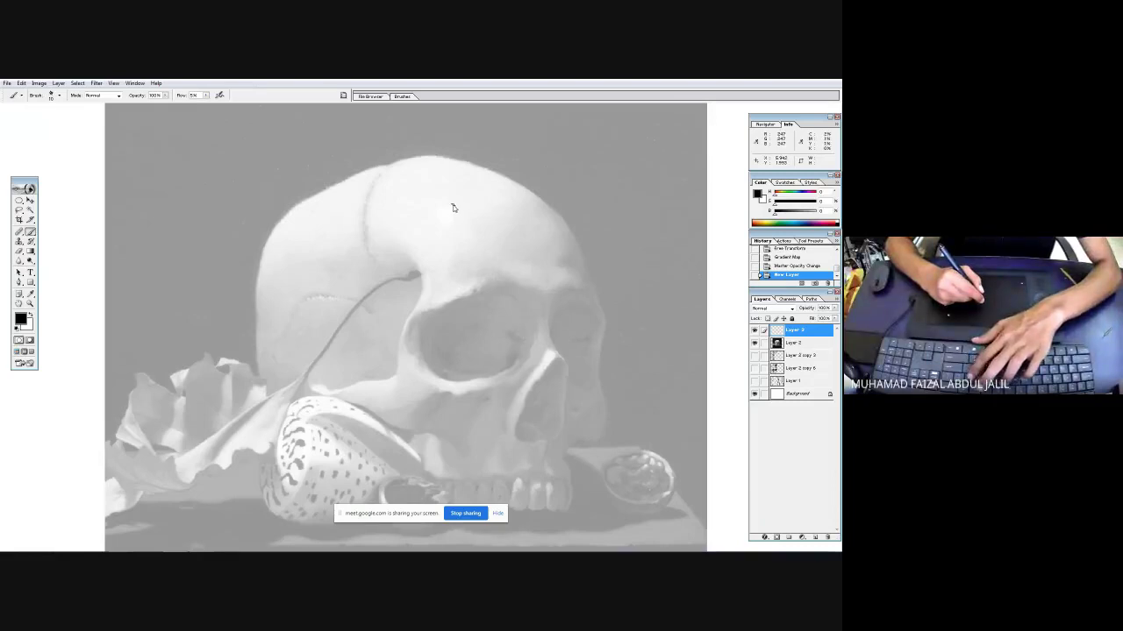
ctrl+click(357, 185)
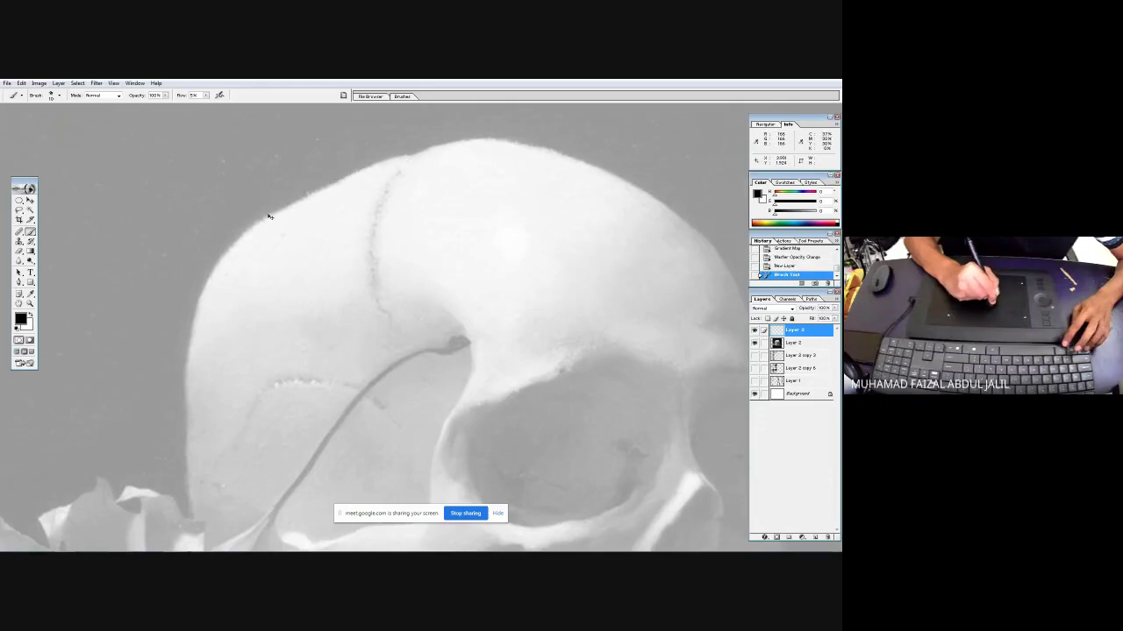
drag(207, 95, 300, 84)
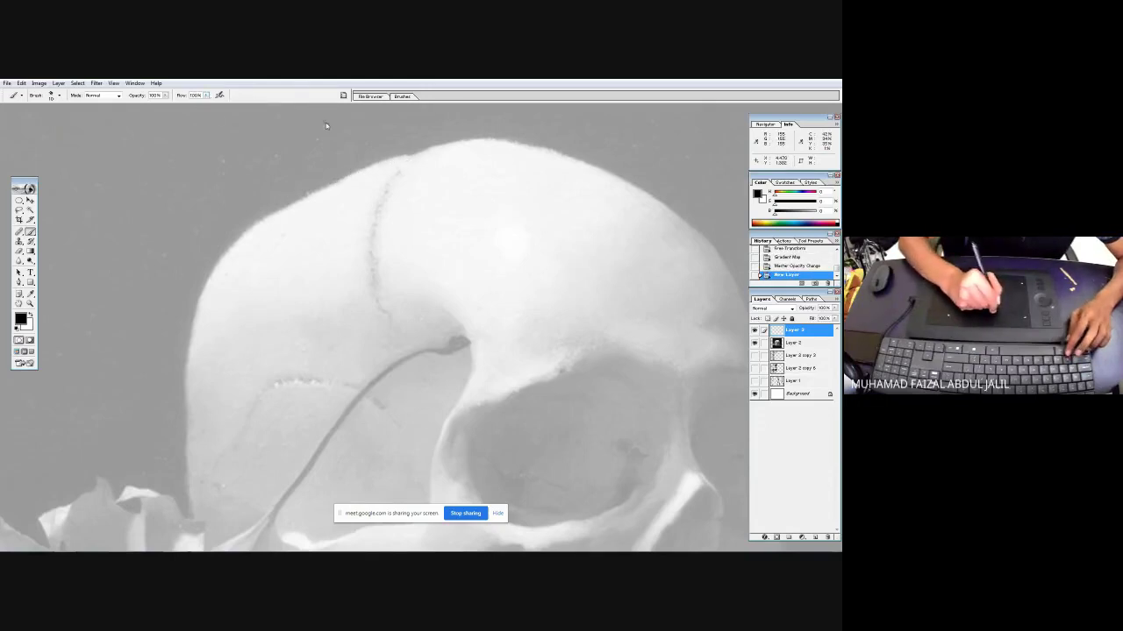
- Trace the back outline of the skull and the curved temple edge beside the eye socket in black on the new layer
mouse_move(474, 140)
mouse_down()
mouse_move(370, 166)
mouse_move(240, 225)
mouse_move(196, 306)
mouse_move(184, 408)
mouse_up()
drag(183, 474, 192, 515)
drag(466, 386, 451, 276)
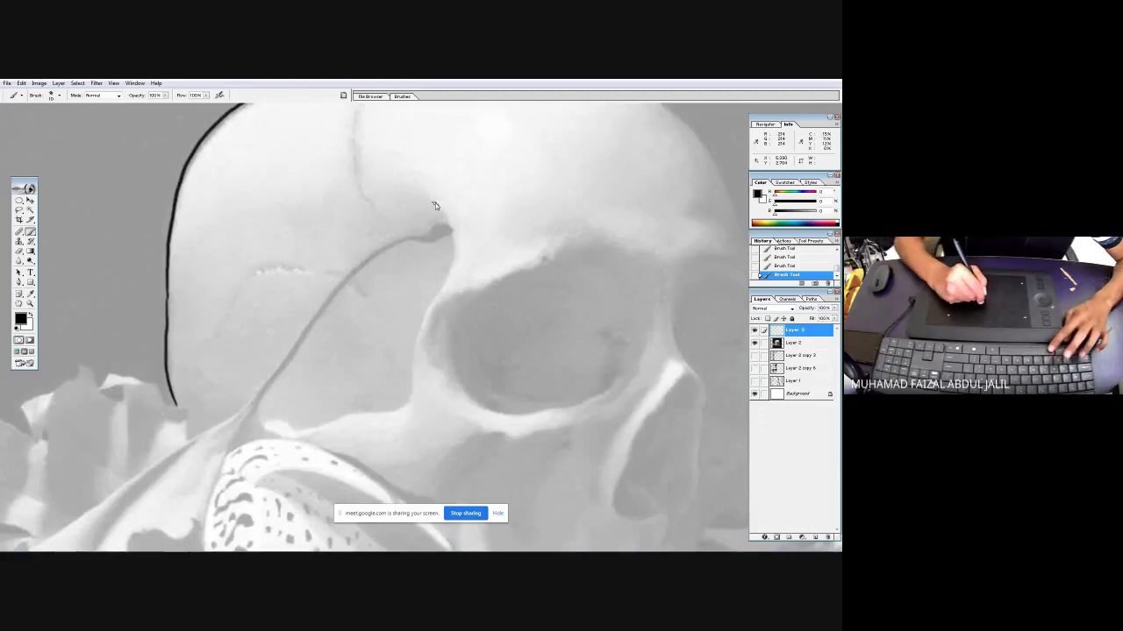
mouse_move(415, 345)
mouse_down()
mouse_move(452, 272)
mouse_move(449, 224)
mouse_move(413, 197)
mouse_up()
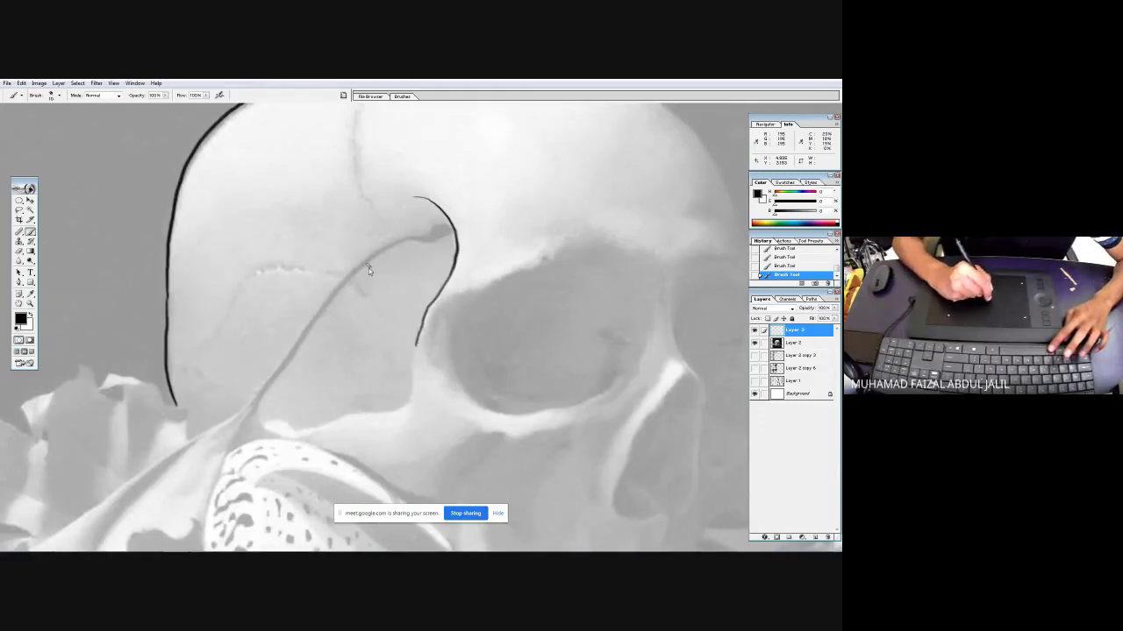
- Trace the cheekbone's upper edge below the temple and the rim of the near eye socket in black
mouse_move(416, 352)
mouse_down()
mouse_move(399, 408)
mouse_move(314, 433)
mouse_up()
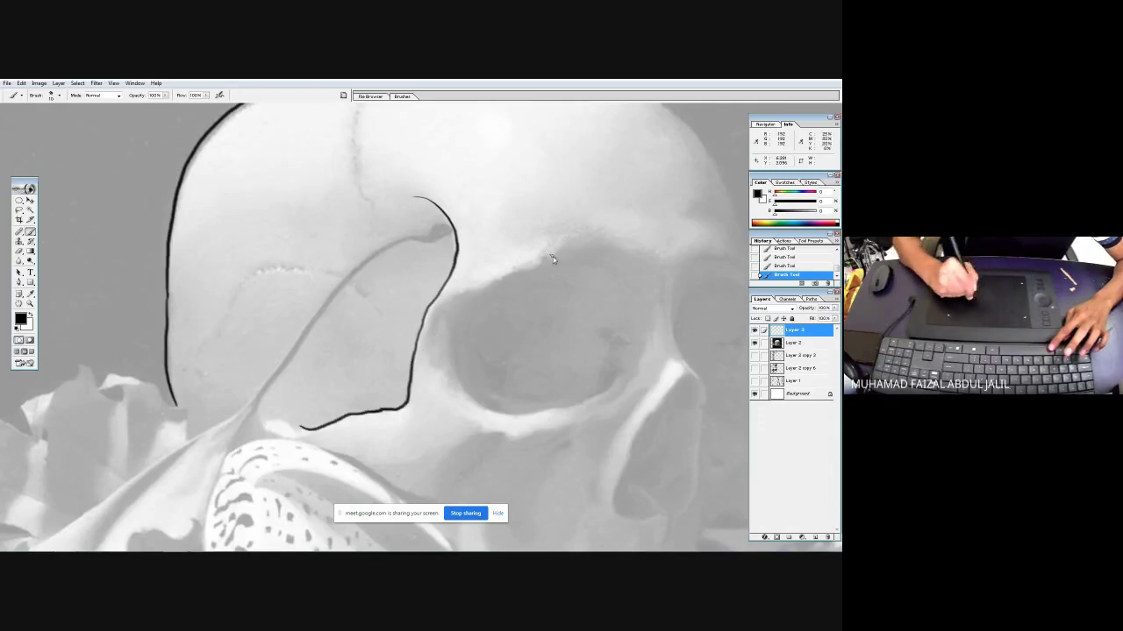
mouse_move(537, 268)
mouse_down()
mouse_move(431, 332)
mouse_move(450, 327)
mouse_move(454, 376)
mouse_up()
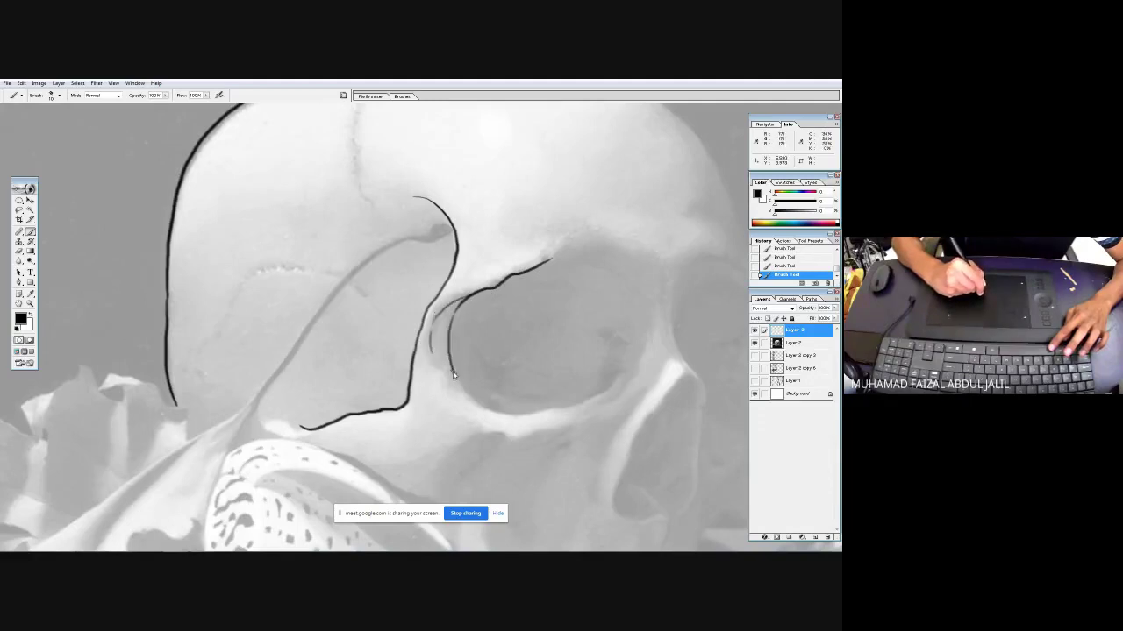
mouse_move(484, 410)
mouse_down()
mouse_move(537, 413)
mouse_move(623, 358)
mouse_up()
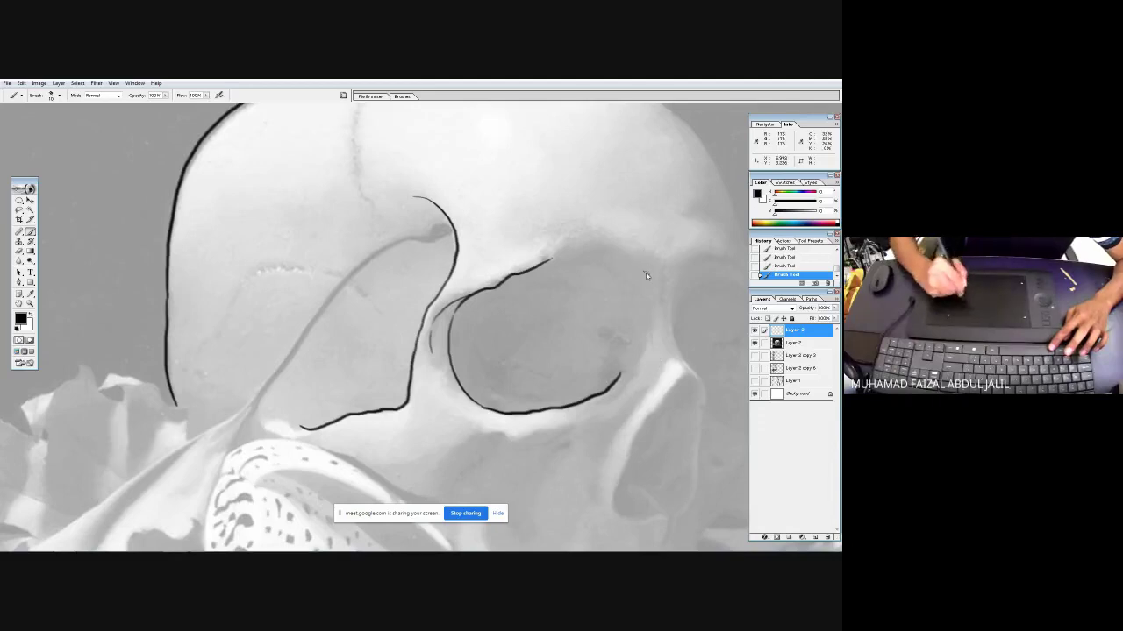
drag(644, 279, 648, 321)
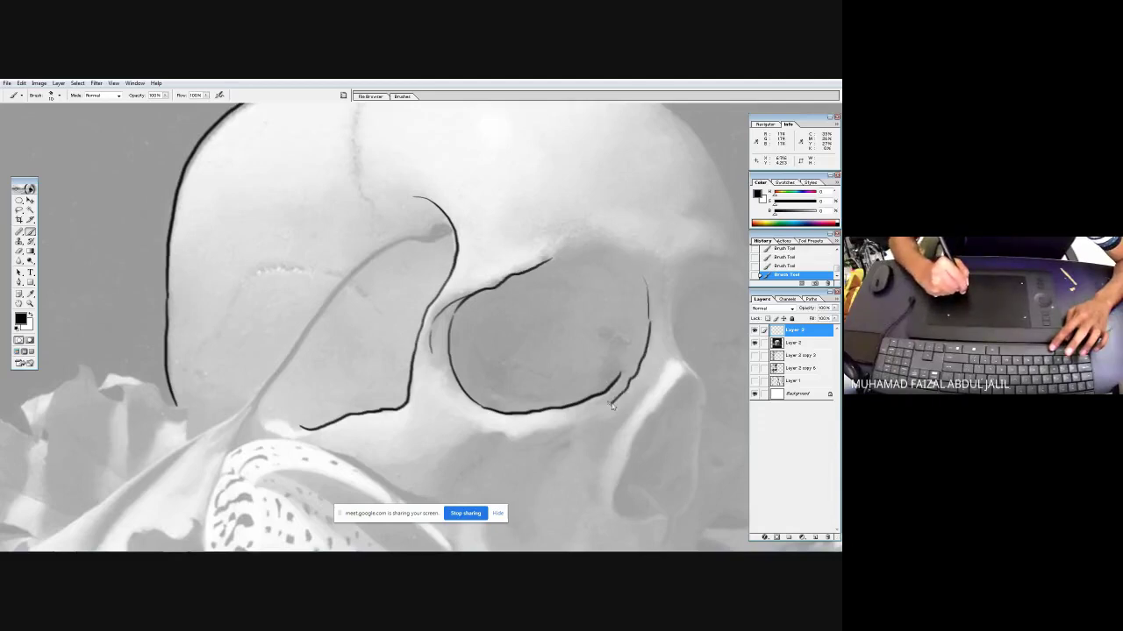
drag(614, 270, 592, 263)
drag(658, 286, 649, 351)
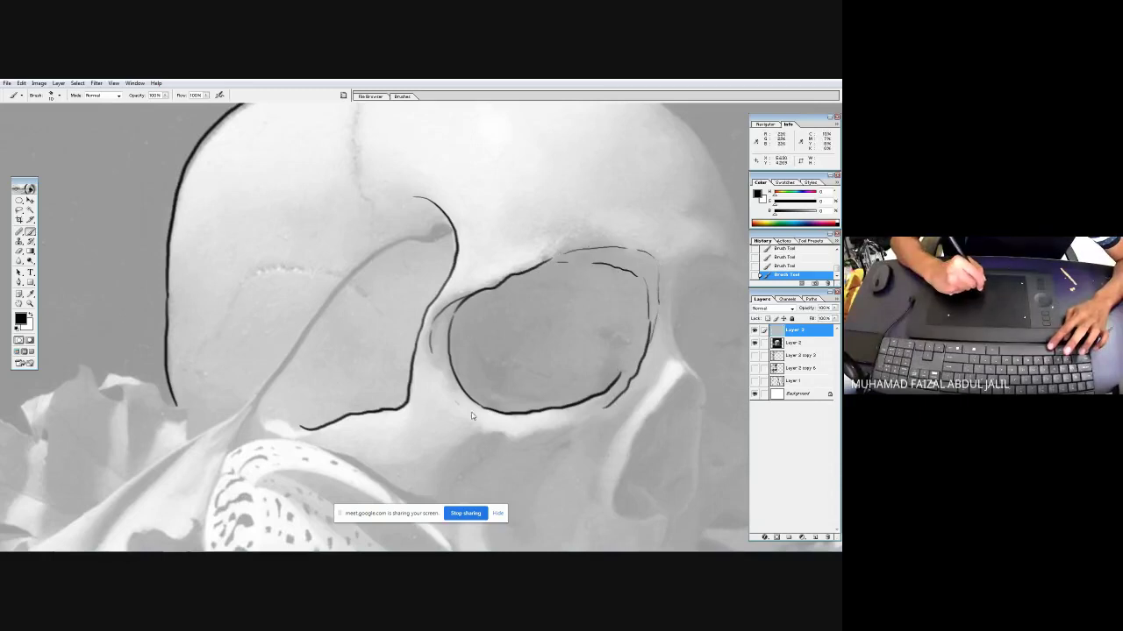
- Trace the arched suture on the side of the skull and the jagged vertical suture above the temple
drag(262, 271, 326, 278)
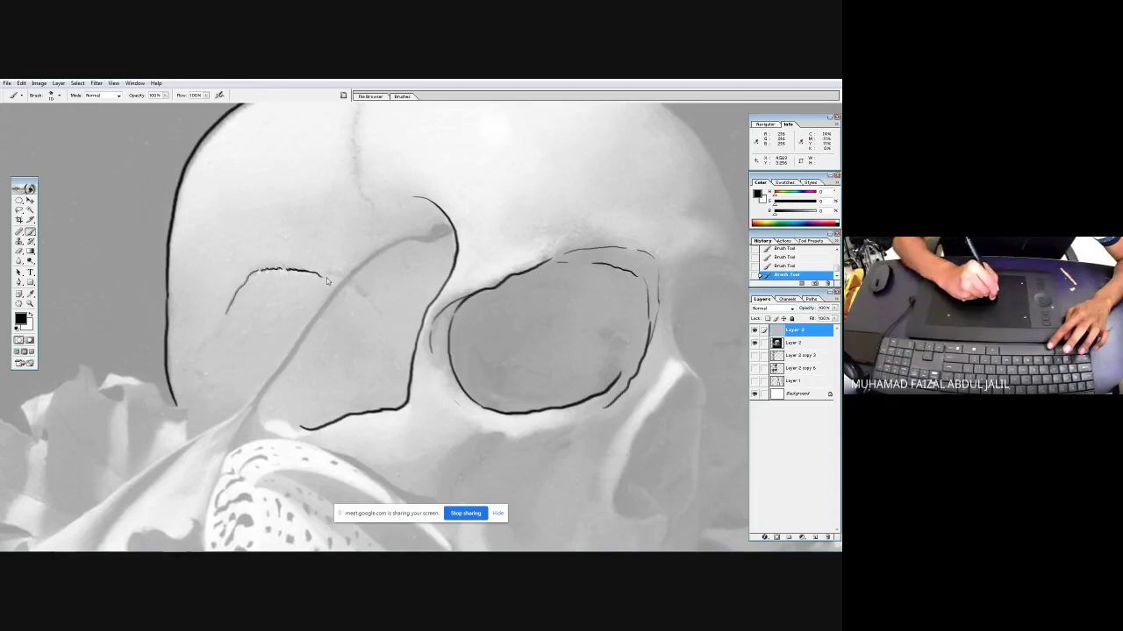
drag(386, 173, 393, 238)
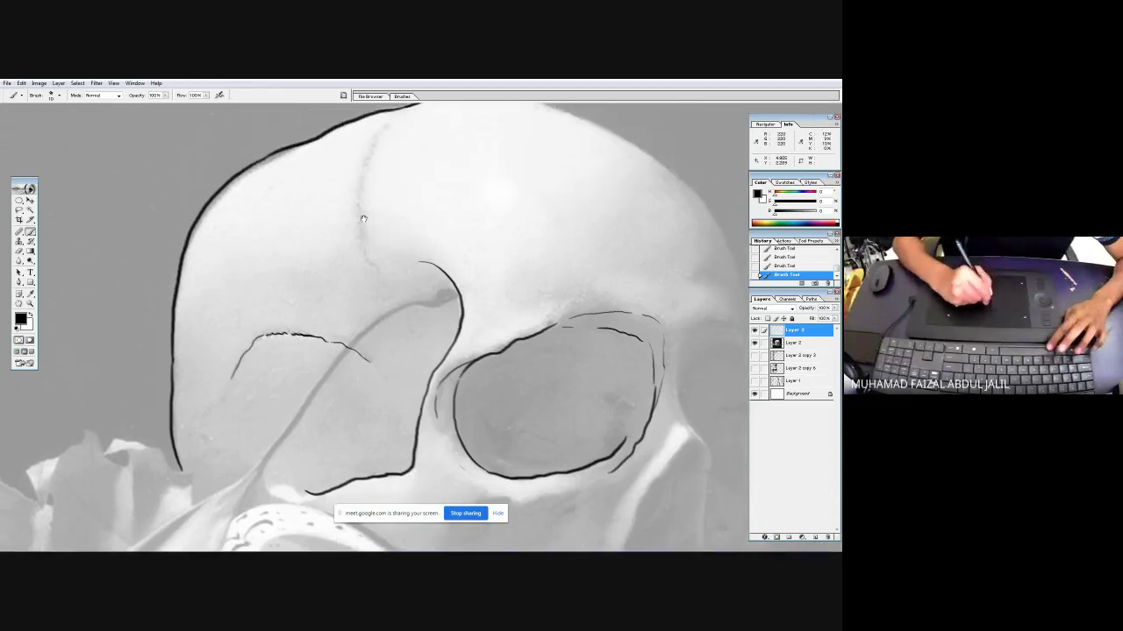
mouse_move(380, 130)
mouse_down()
mouse_move(357, 199)
mouse_move(377, 277)
mouse_up()
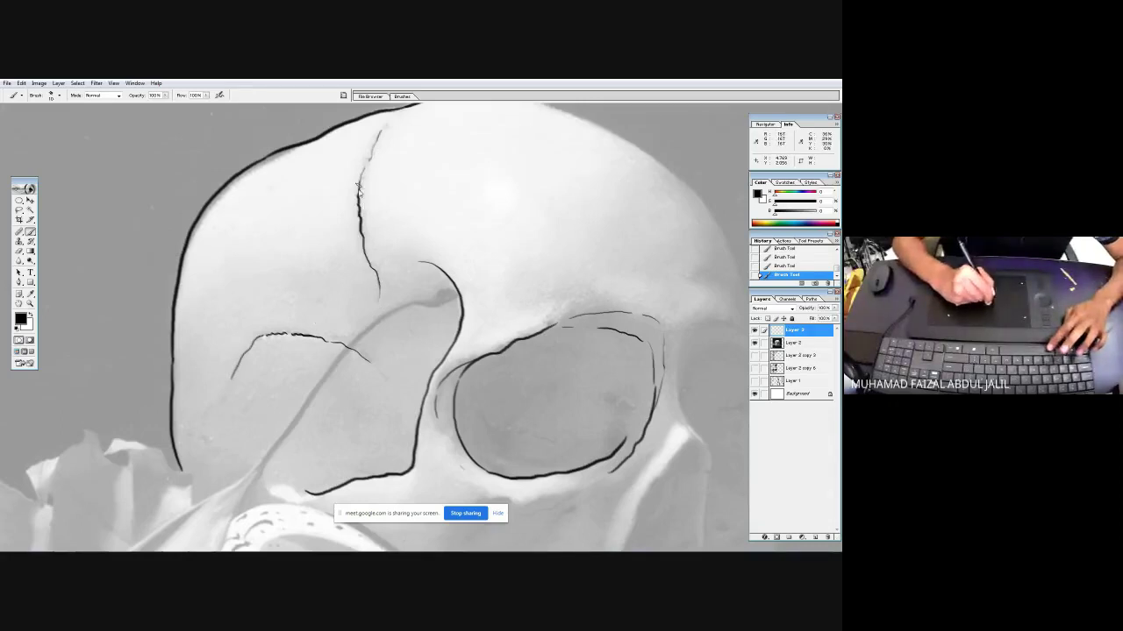
- Trace the uneven ridge beneath the near eye socket and the outline of the nasal cavity
drag(313, 306, 310, 269)
drag(293, 328, 176, 186)
drag(356, 325, 456, 312)
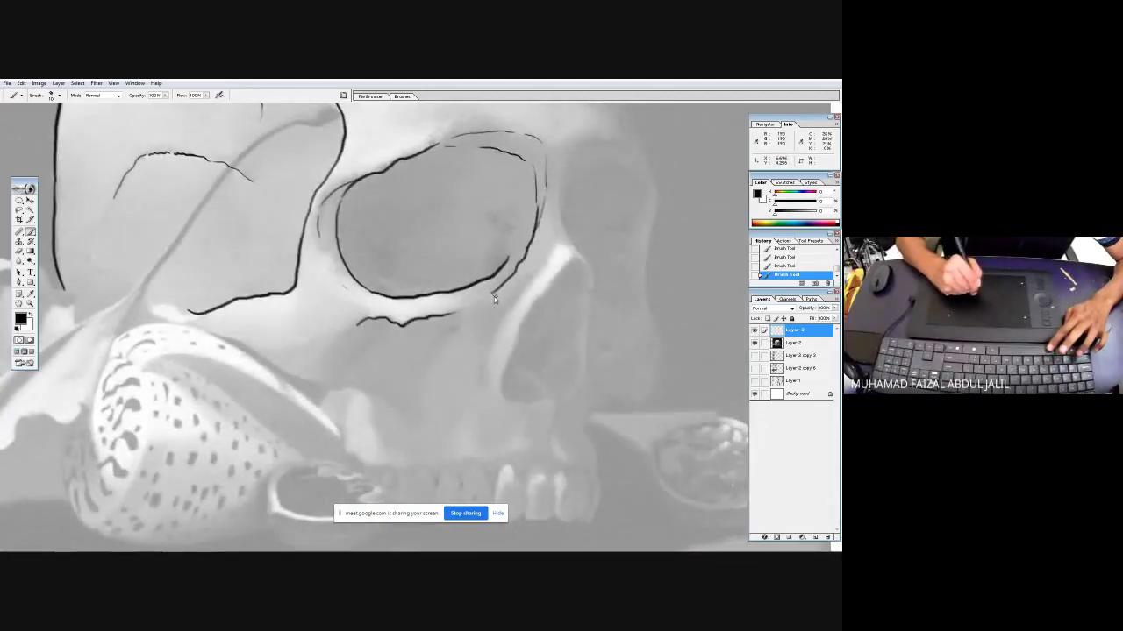
mouse_move(575, 259)
mouse_down()
mouse_move(532, 304)
mouse_move(503, 384)
mouse_move(504, 400)
mouse_move(549, 402)
mouse_move(555, 436)
mouse_up()
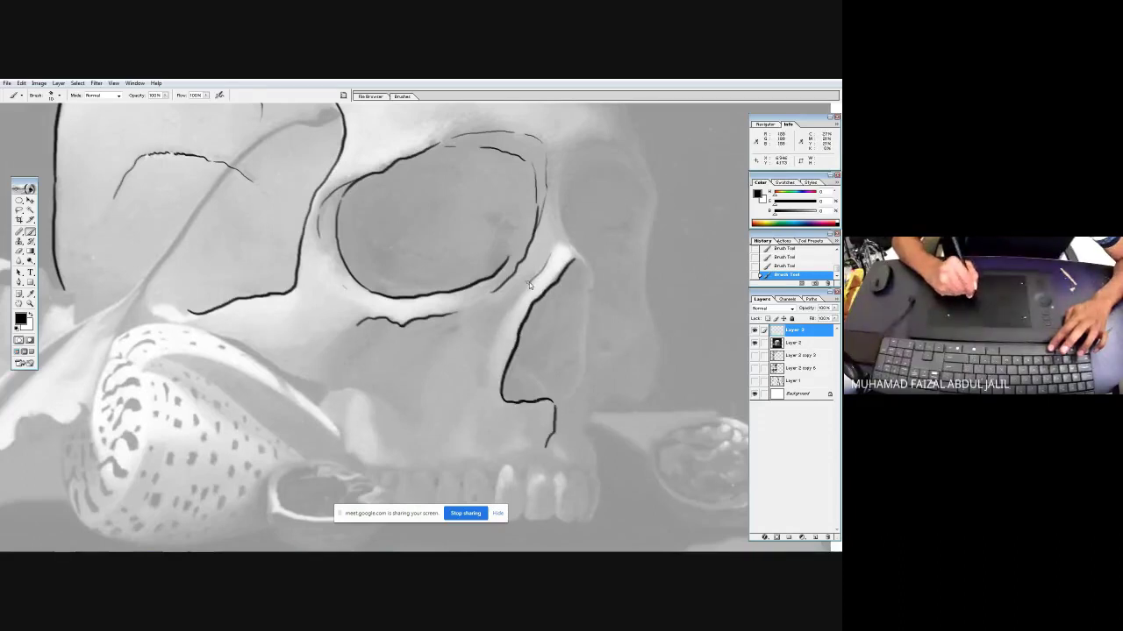
drag(491, 353, 479, 392)
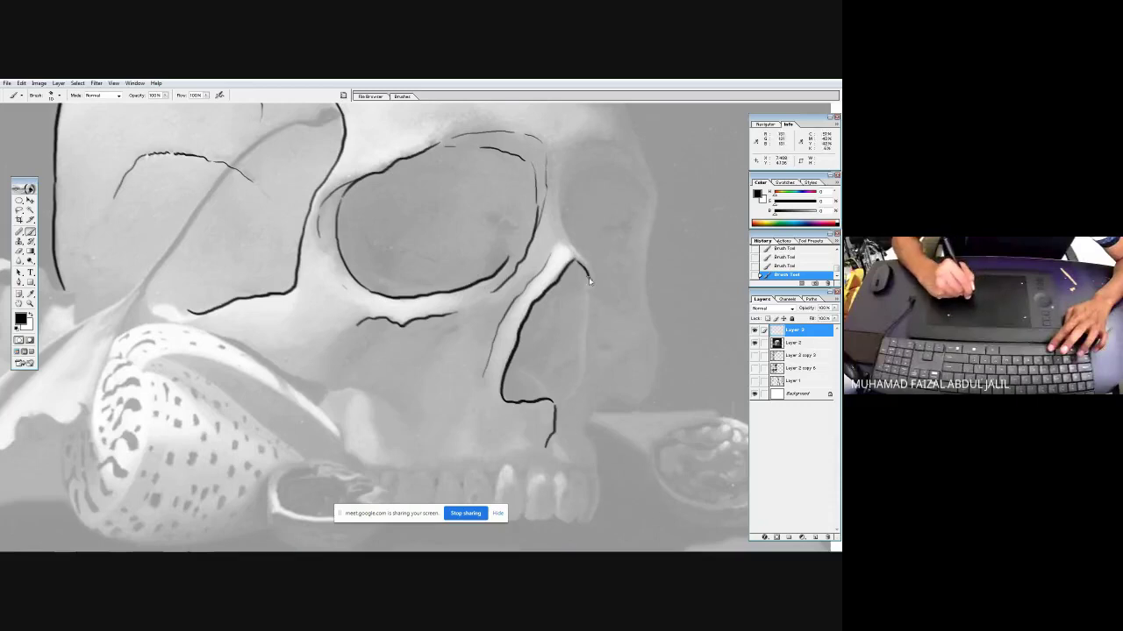
drag(583, 379, 559, 410)
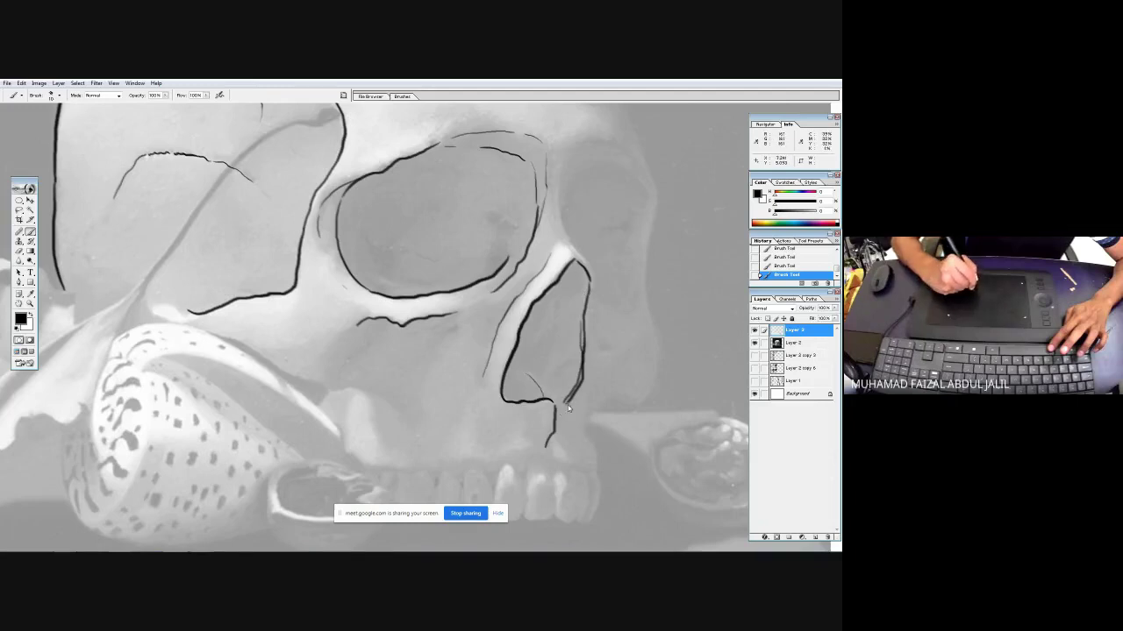
- Trace the far eye socket and the far side of the face from the brow down to the upper jaw
drag(569, 154, 561, 190)
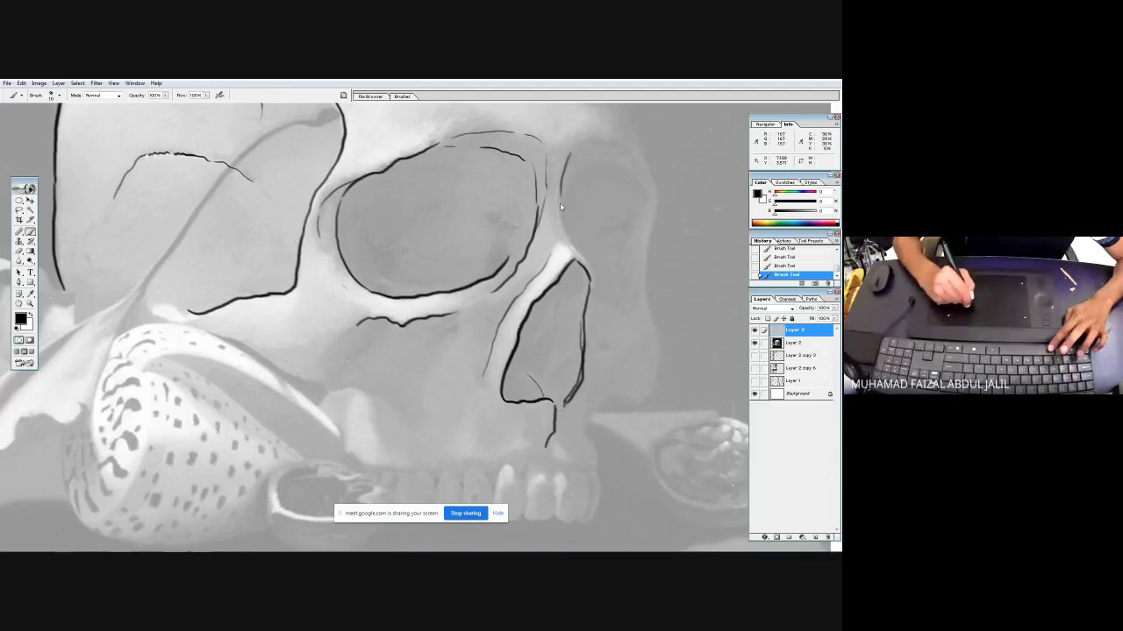
drag(594, 279, 588, 354)
drag(572, 152, 597, 145)
drag(564, 196, 594, 165)
drag(627, 115, 645, 162)
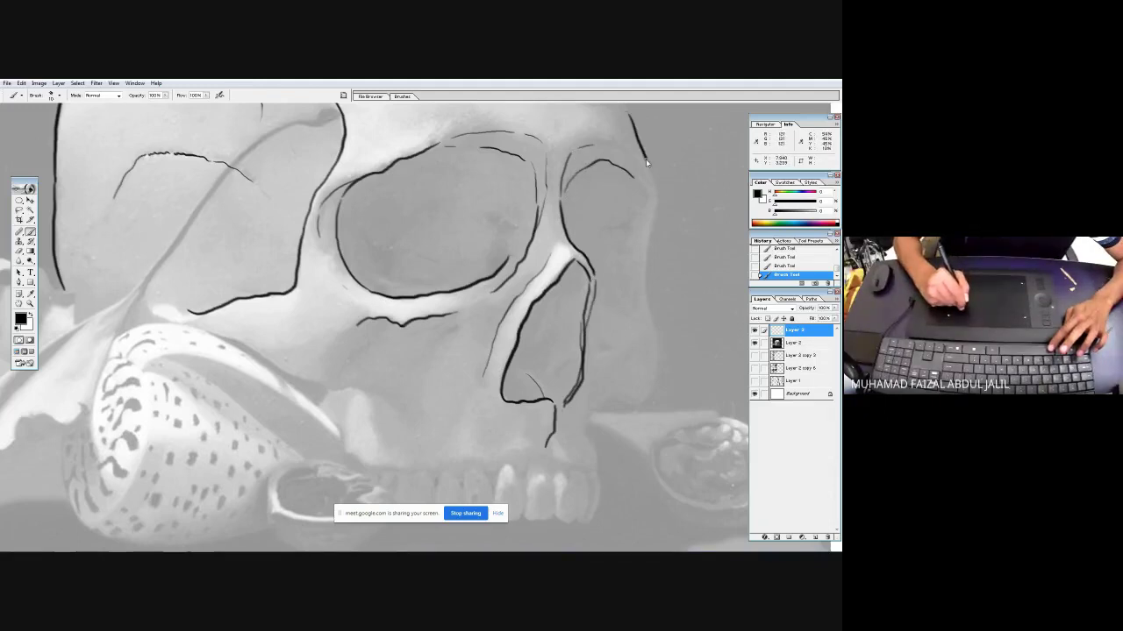
mouse_move(655, 211)
mouse_down()
mouse_move(651, 385)
mouse_move(639, 410)
mouse_move(613, 403)
mouse_move(586, 433)
mouse_up()
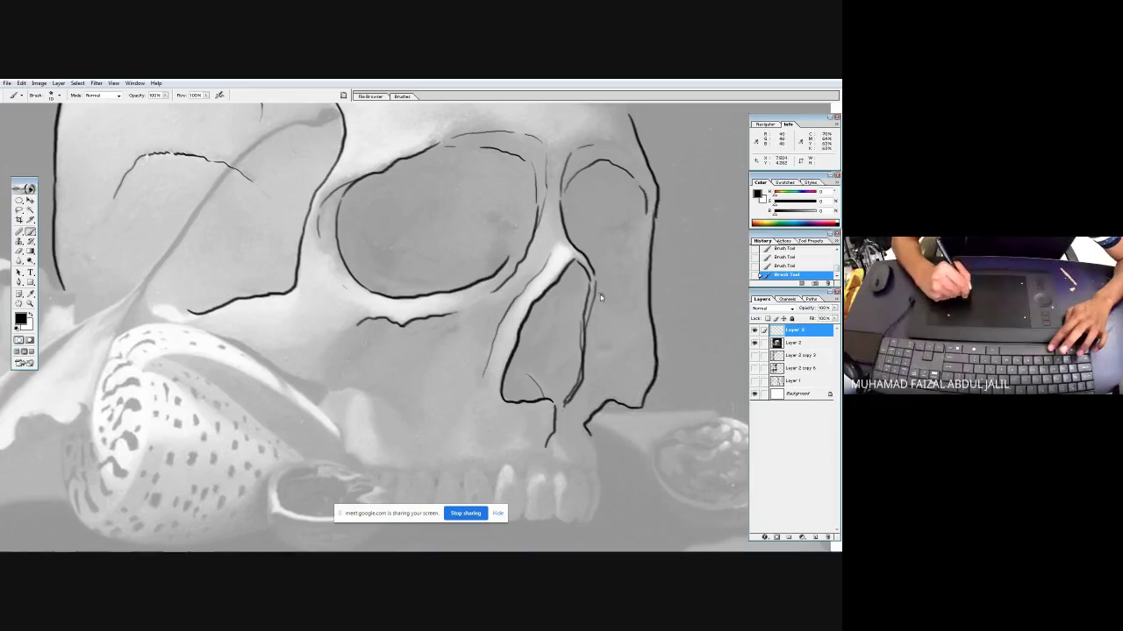
drag(632, 219, 622, 231)
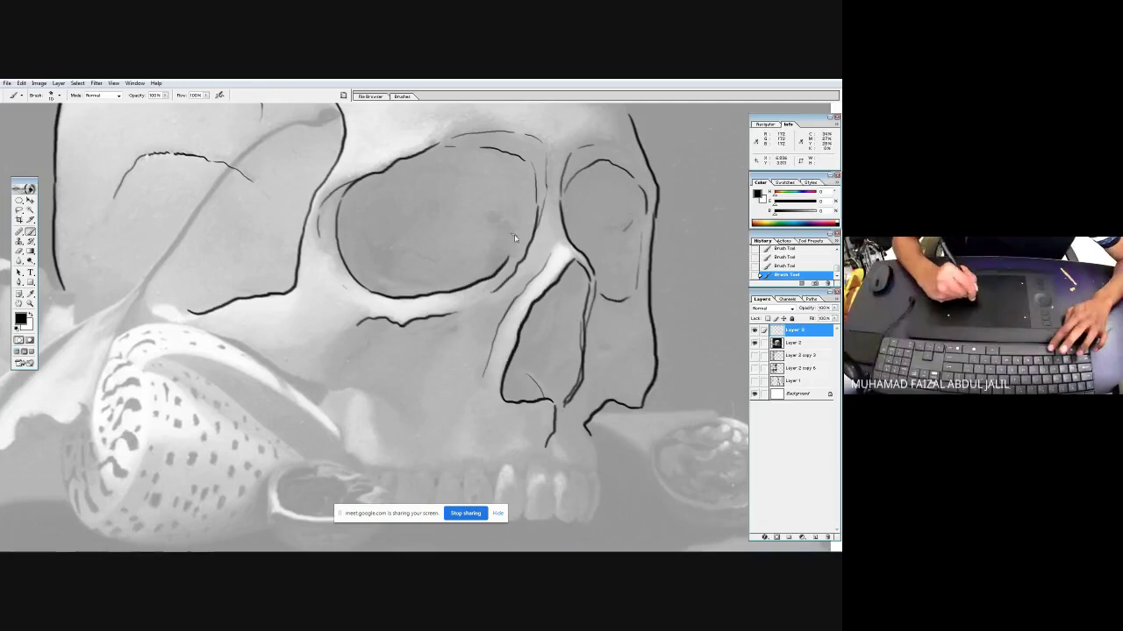
- Add short detail marks inside the near eye socket and on the brow, and trace the forehead outline from the crown to the far brow
drag(513, 227, 496, 219)
drag(369, 242, 392, 273)
drag(576, 165, 472, 352)
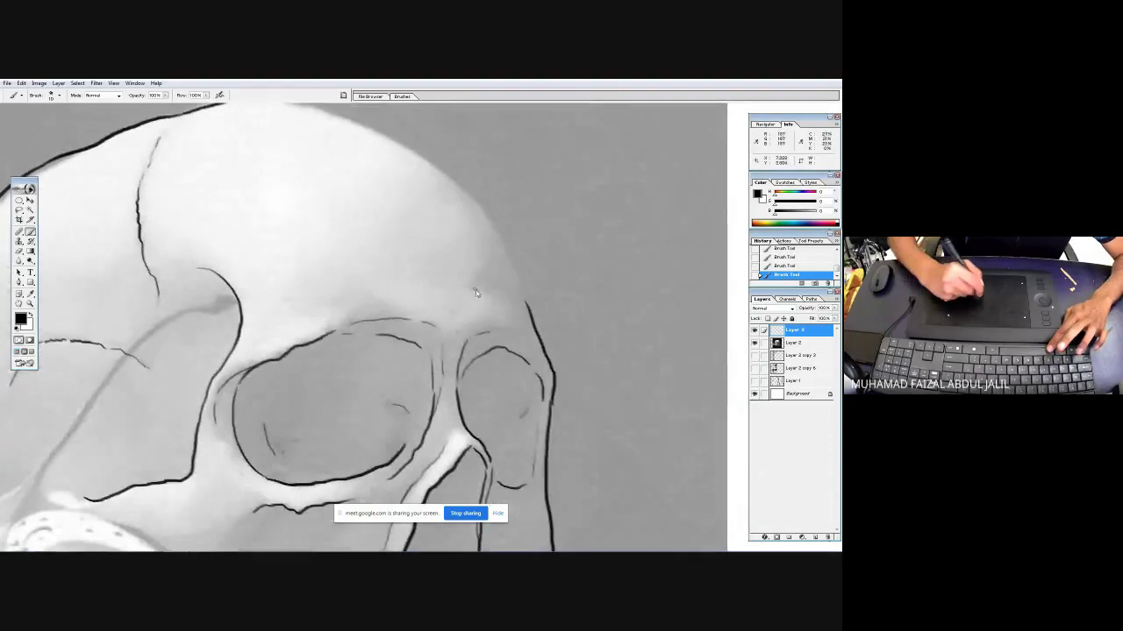
drag(470, 284, 494, 295)
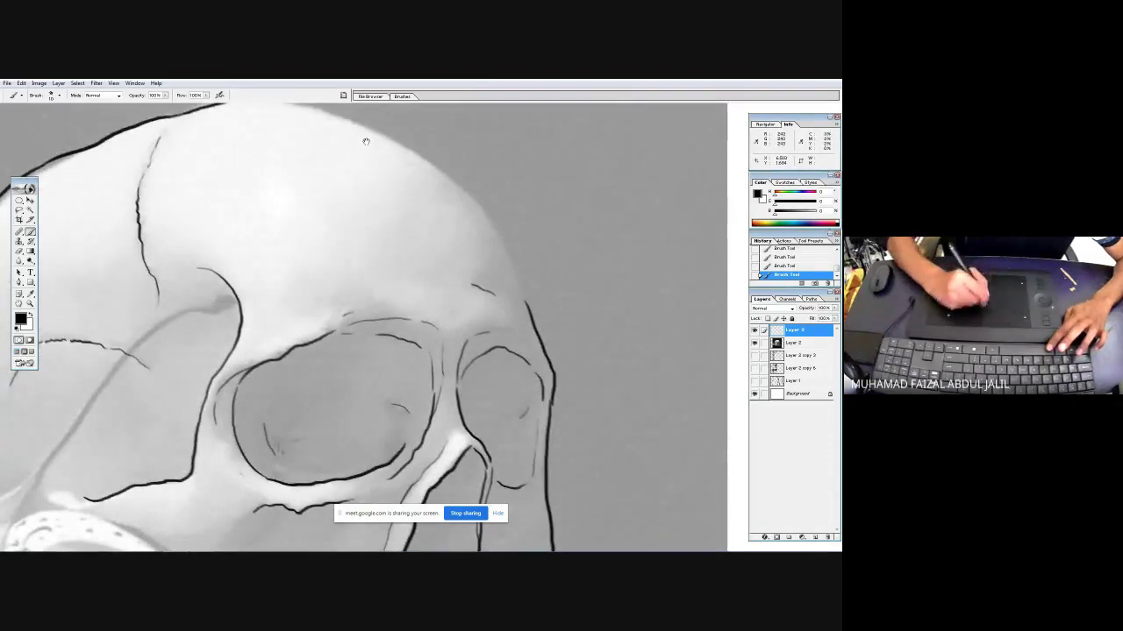
drag(377, 156, 391, 214)
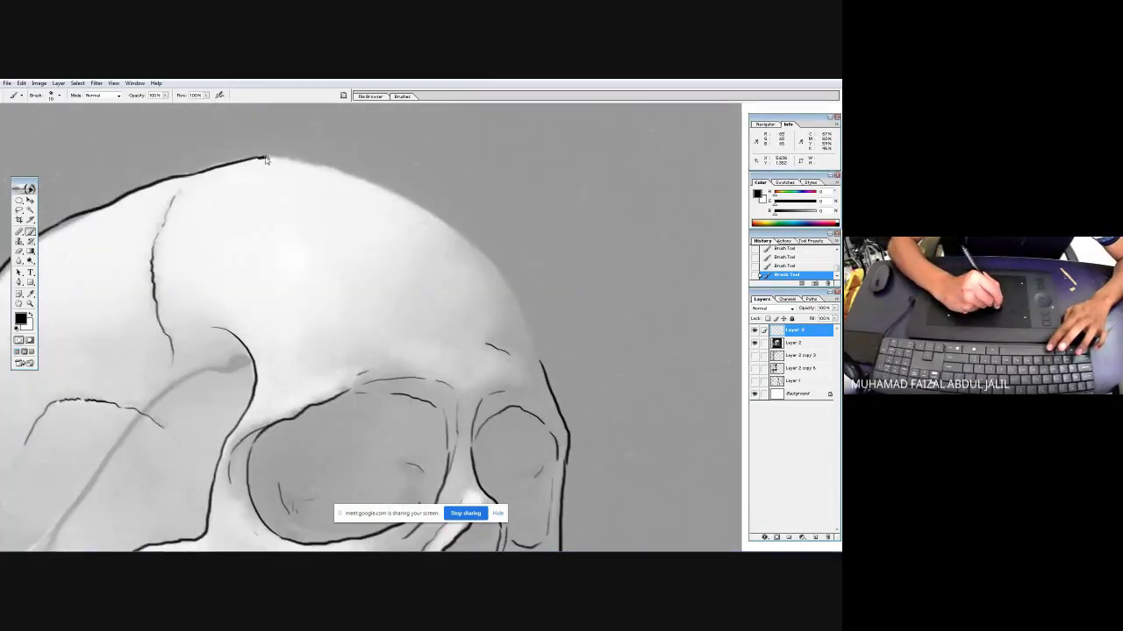
mouse_move(295, 161)
mouse_down()
mouse_move(379, 187)
mouse_move(483, 251)
mouse_move(534, 344)
mouse_move(545, 409)
mouse_move(492, 296)
mouse_move(519, 172)
mouse_up()
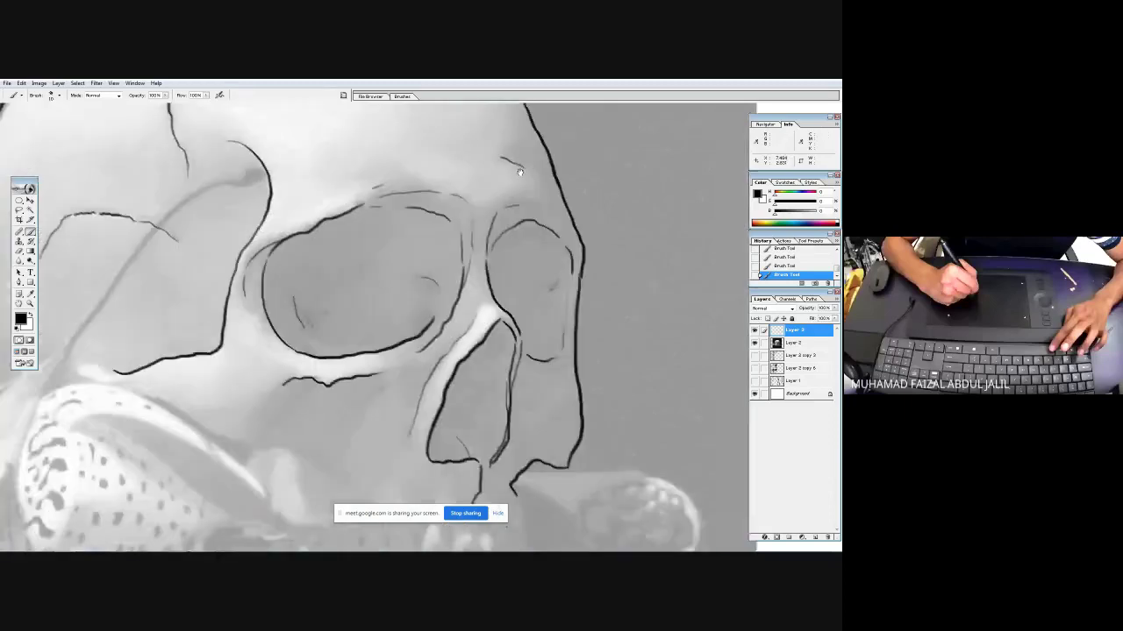
- Trace the lower edge of the cheekbone and continue along the upper jaw's gum line to below the nasal cavity
drag(275, 397, 289, 224)
drag(287, 217, 269, 236)
drag(182, 232, 247, 273)
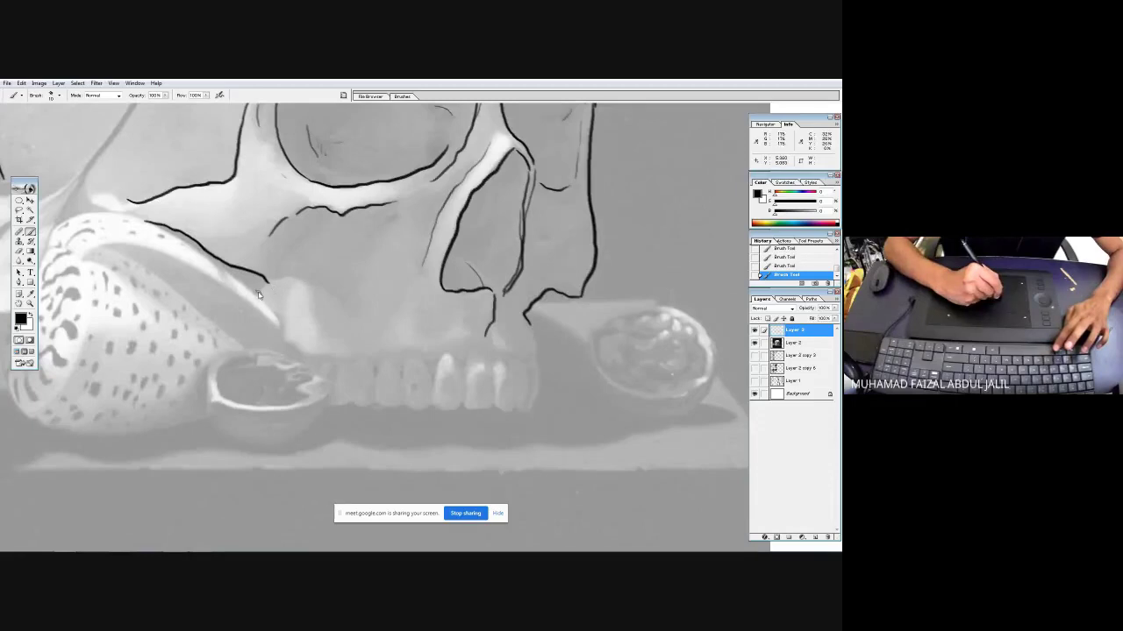
drag(312, 304, 323, 330)
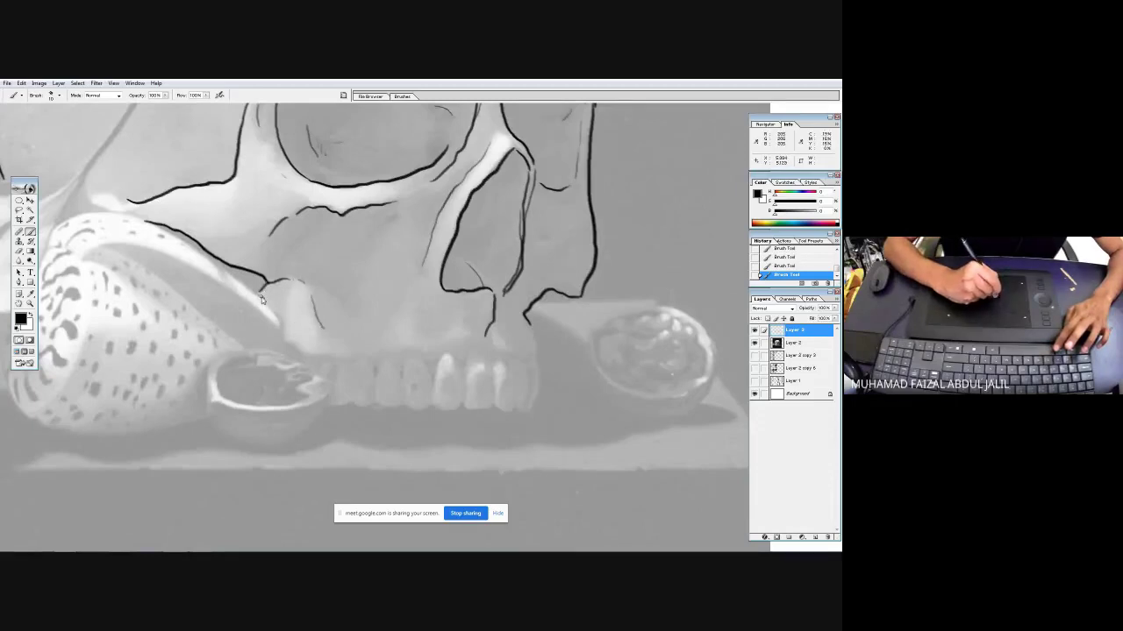
drag(322, 358, 341, 357)
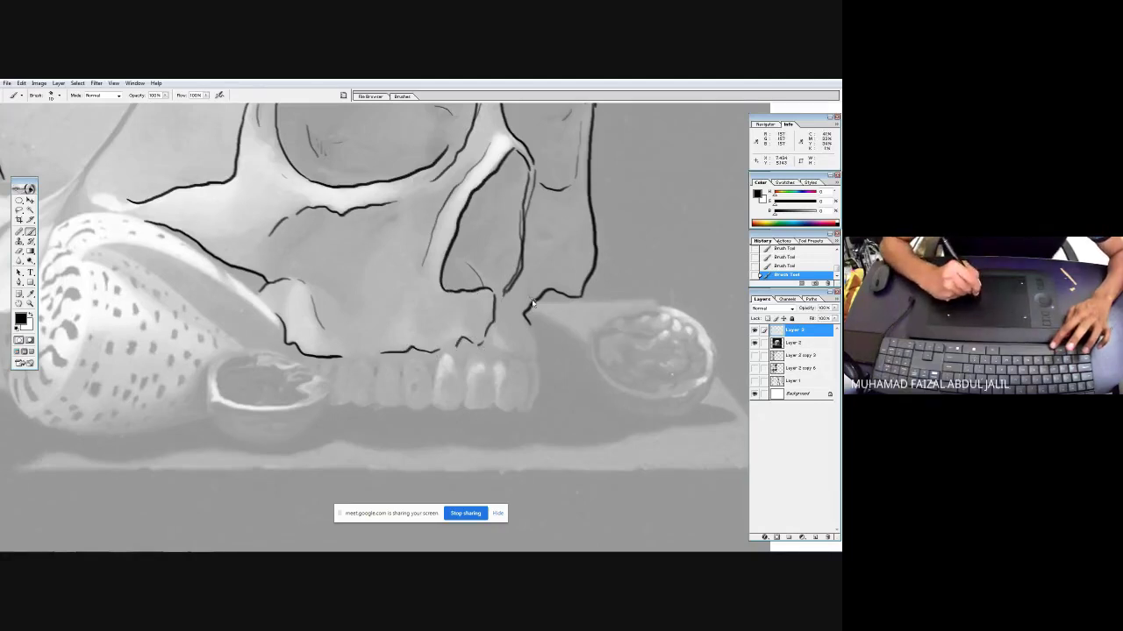
drag(493, 326, 504, 349)
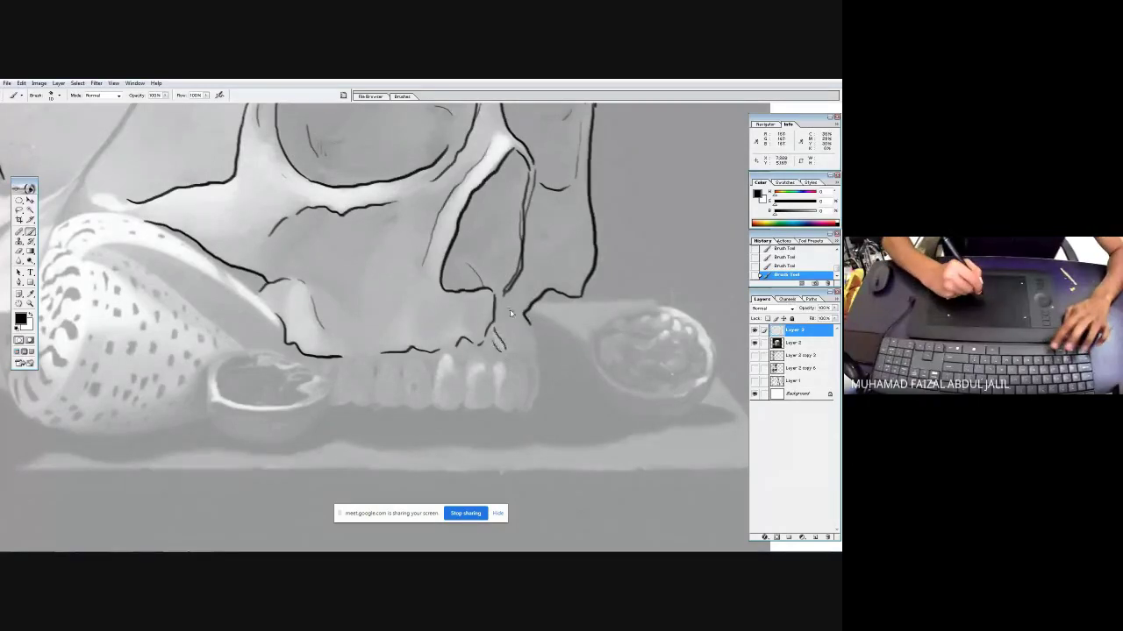
- Trace the front edge of the upper jaw and outline each upper tooth from the front teeth to the back
ctrl+click(517, 358)
mouse_move(437, 274)
mouse_down()
mouse_move(454, 370)
mouse_move(437, 407)
mouse_move(404, 410)
mouse_move(379, 393)
mouse_move(381, 343)
mouse_move(394, 333)
mouse_move(418, 352)
mouse_move(426, 332)
mouse_move(438, 355)
mouse_move(430, 400)
mouse_up()
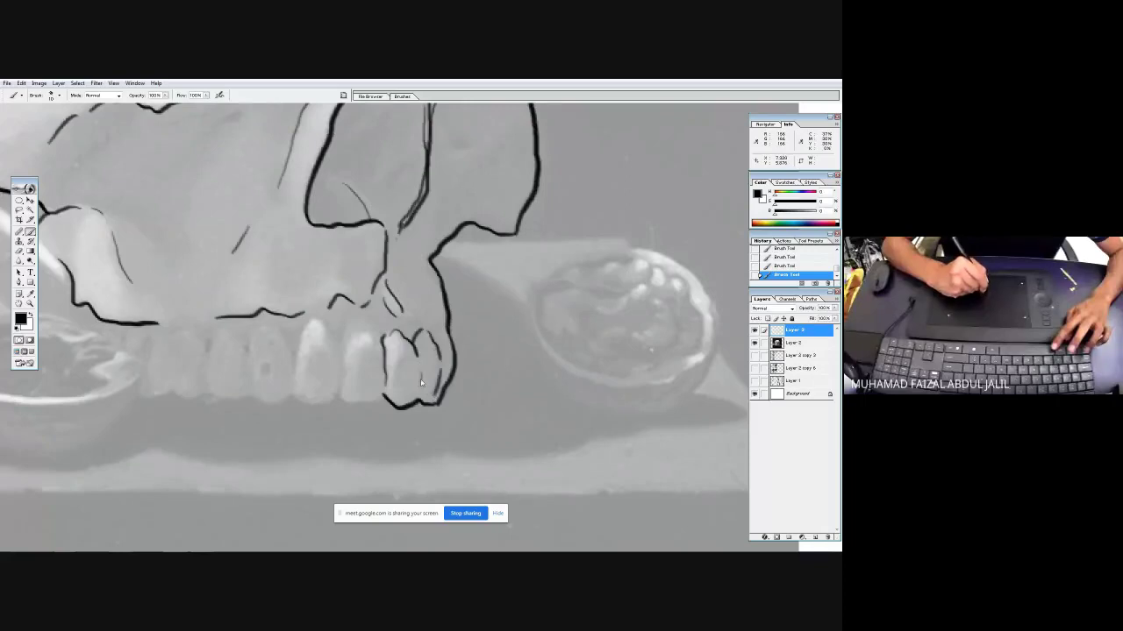
drag(384, 339, 354, 326)
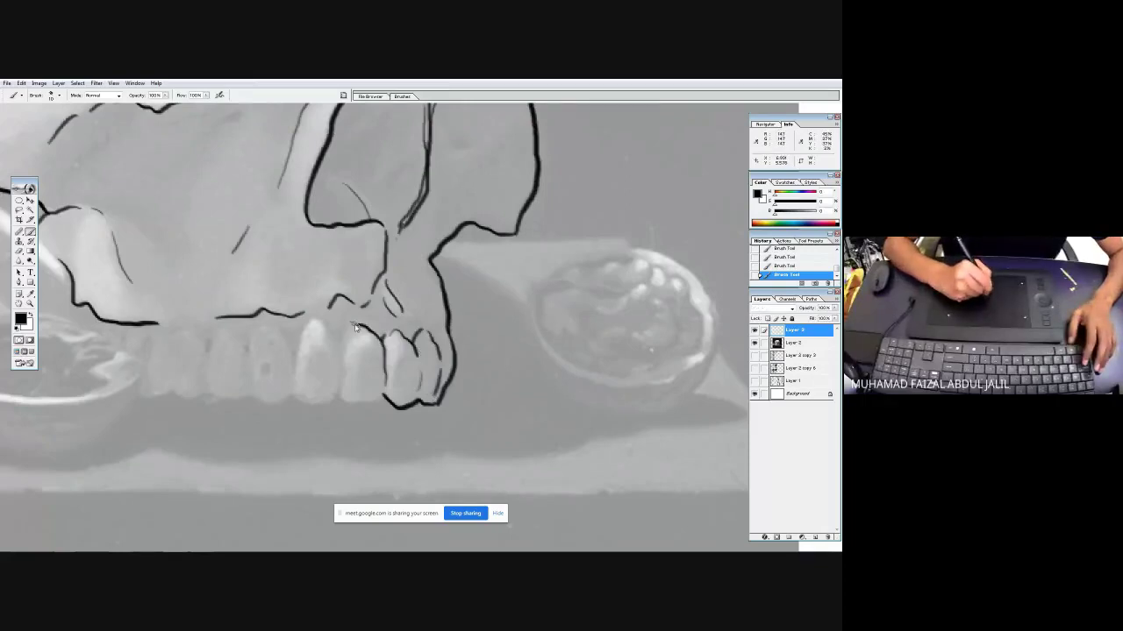
mouse_move(345, 368)
mouse_down()
mouse_move(343, 393)
mouse_move(381, 404)
mouse_up()
mouse_move(337, 351)
mouse_down()
mouse_move(312, 318)
mouse_move(299, 353)
mouse_up()
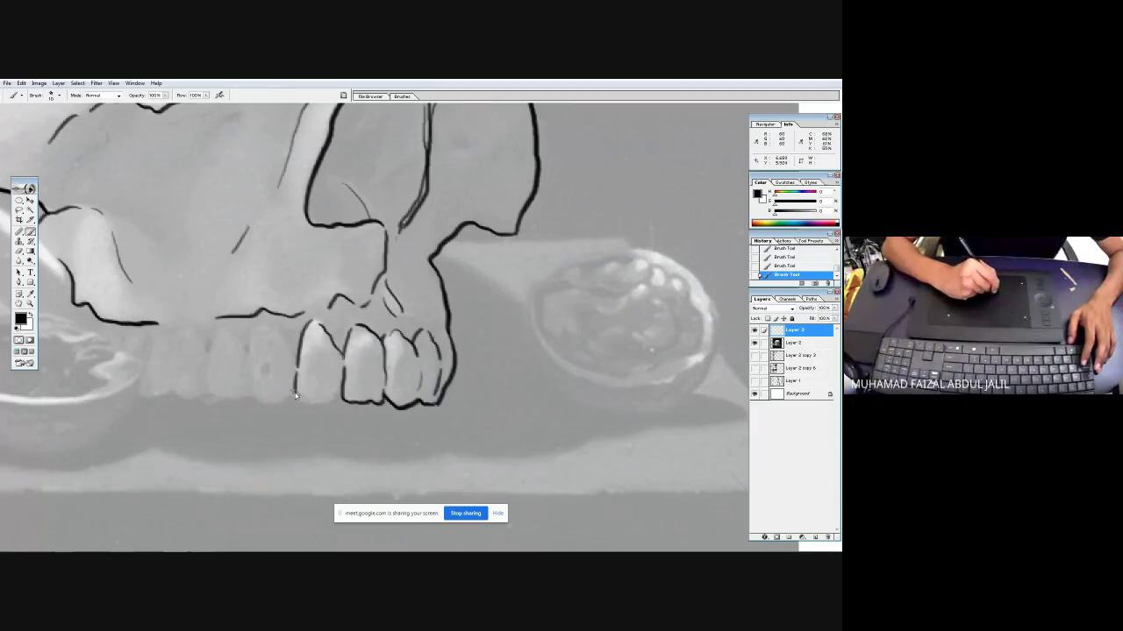
drag(359, 348, 432, 327)
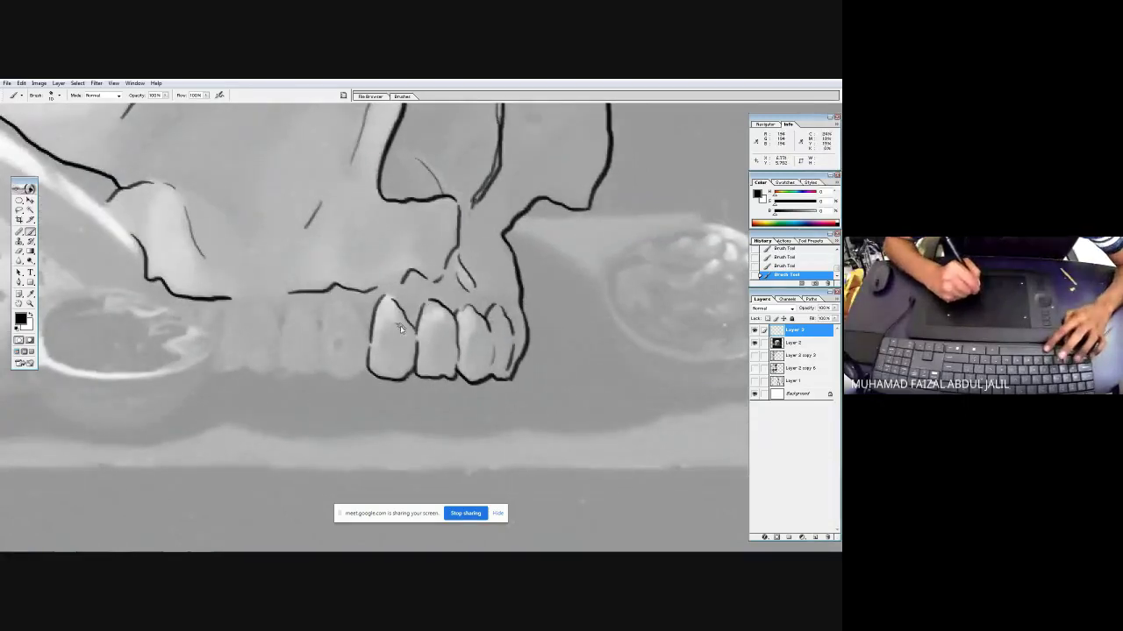
mouse_move(370, 331)
mouse_down()
mouse_move(323, 303)
mouse_move(323, 360)
mouse_move(344, 378)
mouse_up()
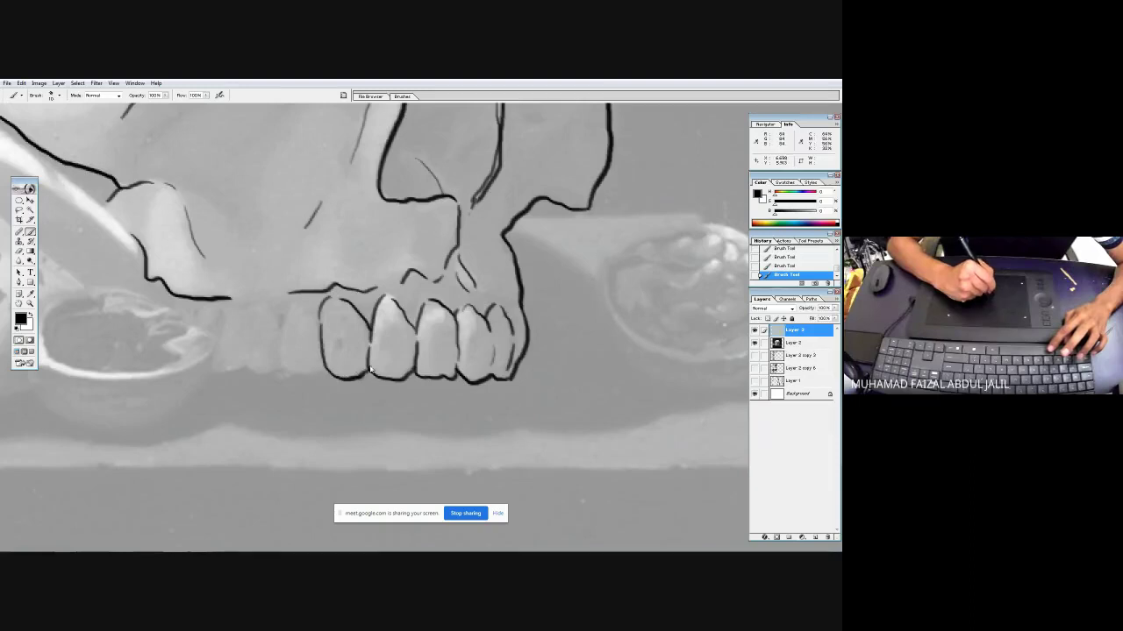
mouse_move(314, 320)
mouse_down()
mouse_move(300, 301)
mouse_move(282, 324)
mouse_move(286, 376)
mouse_move(324, 372)
mouse_up()
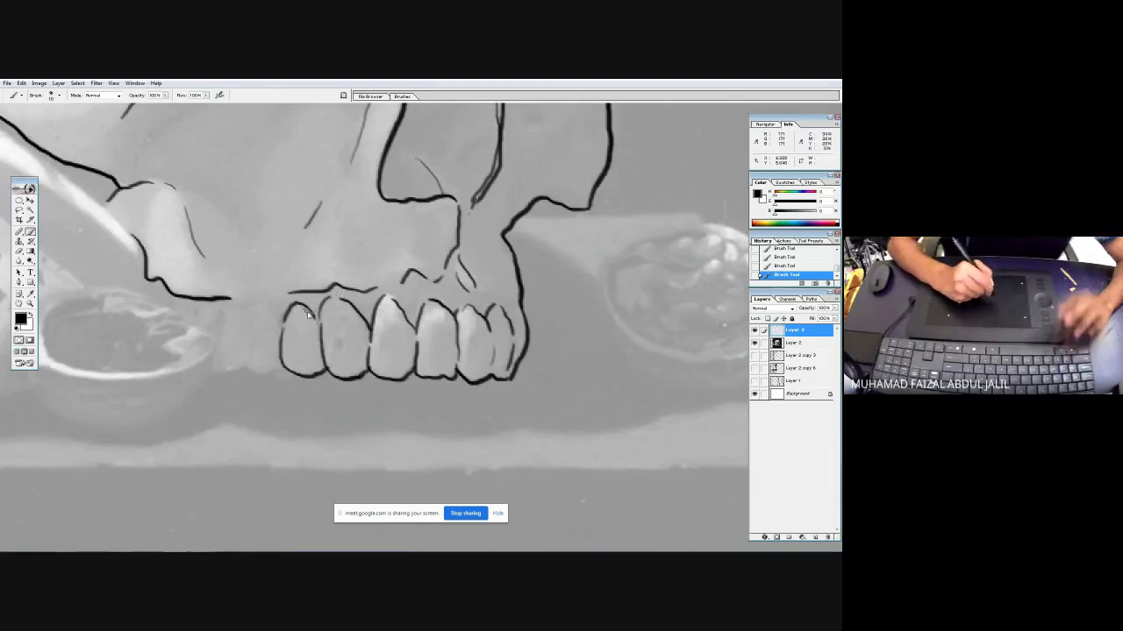
mouse_move(277, 318)
mouse_down()
mouse_move(257, 305)
mouse_move(241, 346)
mouse_move(247, 370)
mouse_up()
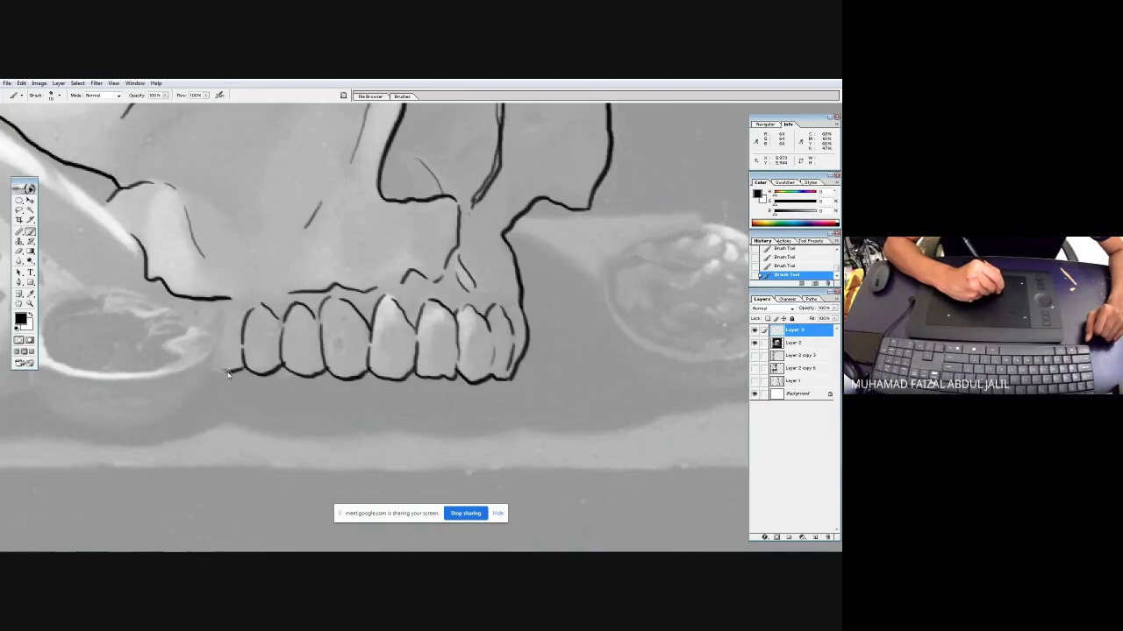
drag(218, 348, 229, 309)
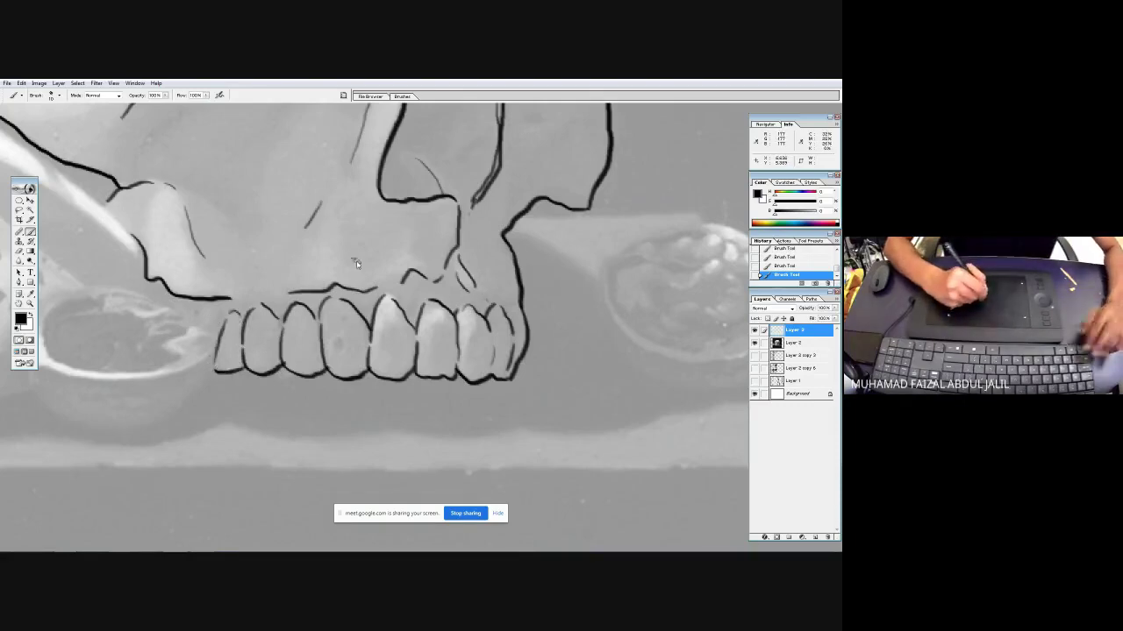
- Trace the spotted shell's thick upper lip along its outer and inner edges, plus the edge of the body below the opening
drag(255, 217, 338, 258)
drag(277, 237, 401, 363)
mouse_move(182, 234)
mouse_down()
mouse_move(299, 327)
mouse_move(299, 313)
mouse_move(329, 367)
mouse_up()
mouse_move(264, 310)
mouse_down()
mouse_move(518, 293)
mouse_move(462, 266)
mouse_move(379, 253)
mouse_move(317, 277)
mouse_up()
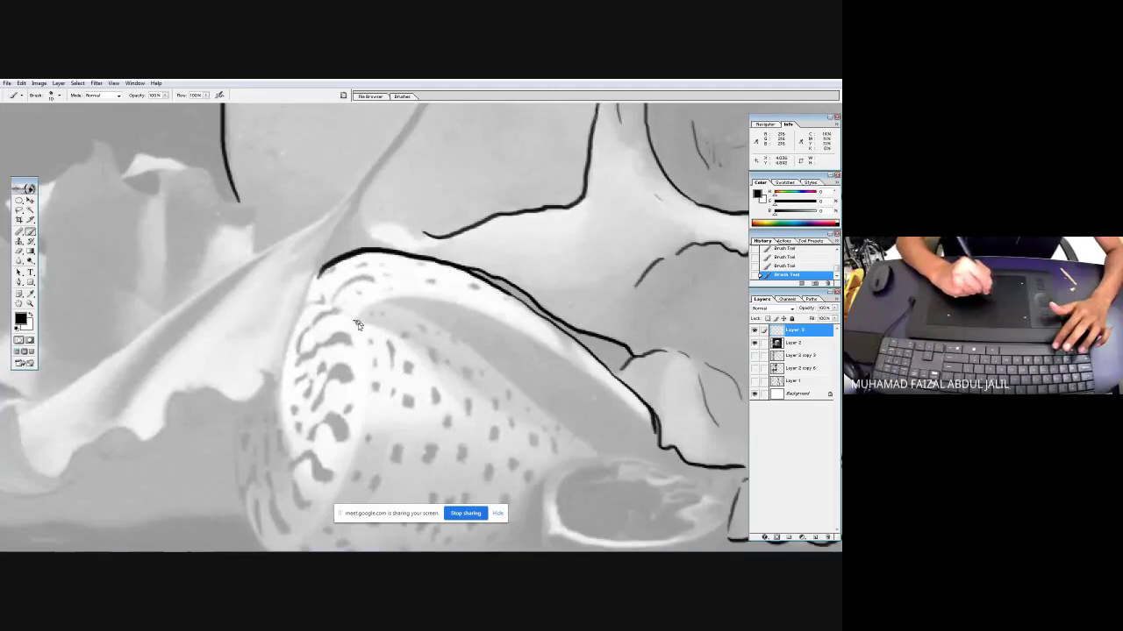
mouse_move(371, 306)
mouse_down()
mouse_move(443, 301)
mouse_move(492, 318)
mouse_move(593, 377)
mouse_move(656, 442)
mouse_up()
drag(370, 327, 414, 344)
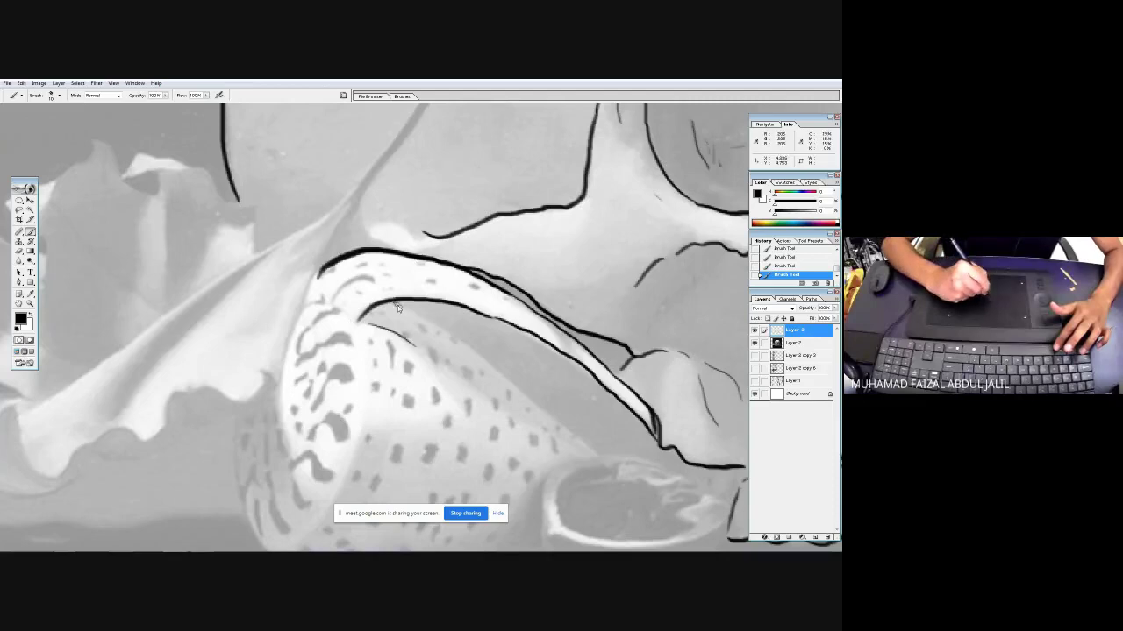
drag(395, 303, 600, 455)
drag(297, 357, 297, 252)
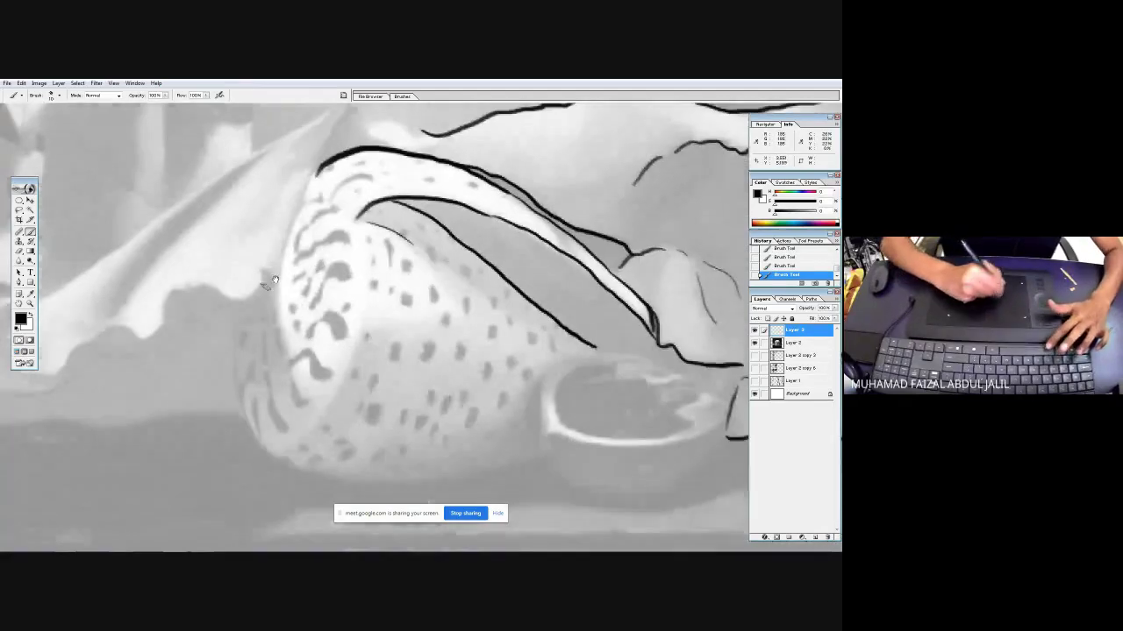
- Outline the spotted shell's back and base, and trace the curved ridge that separates the spire from the body
mouse_move(233, 306)
mouse_down()
mouse_move(235, 394)
mouse_move(288, 456)
mouse_up()
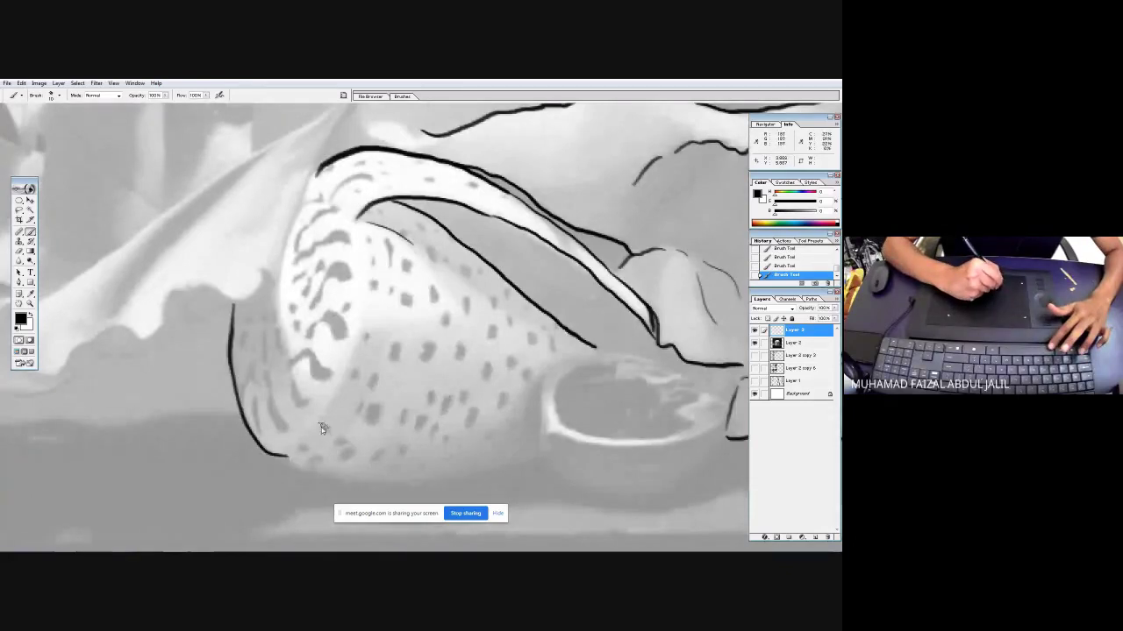
drag(337, 381, 360, 226)
mouse_move(300, 461)
mouse_down()
mouse_move(292, 430)
mouse_move(400, 447)
mouse_move(492, 435)
mouse_up()
- Trace the double rim of the half walnut shell beside the teeth, including its jagged inner broken edge
mouse_move(595, 336)
mouse_down()
mouse_move(395, 306)
mouse_move(296, 277)
mouse_move(285, 342)
mouse_move(429, 356)
mouse_up()
drag(332, 278, 293, 303)
mouse_move(313, 349)
mouse_down()
mouse_move(397, 358)
mouse_move(439, 345)
mouse_move(426, 338)
mouse_move(435, 318)
mouse_move(410, 296)
mouse_move(386, 298)
mouse_move(358, 288)
mouse_move(384, 280)
mouse_move(342, 273)
mouse_move(419, 291)
mouse_move(400, 316)
mouse_up()
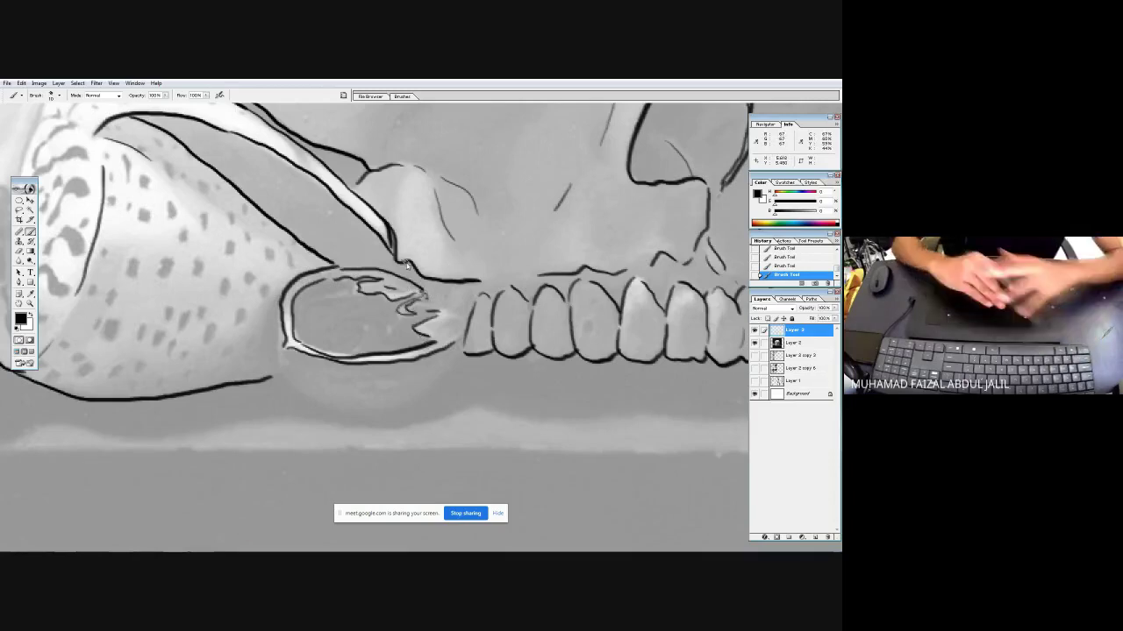
mouse_move(423, 296)
mouse_down()
mouse_move(453, 315)
mouse_move(433, 329)
mouse_up()
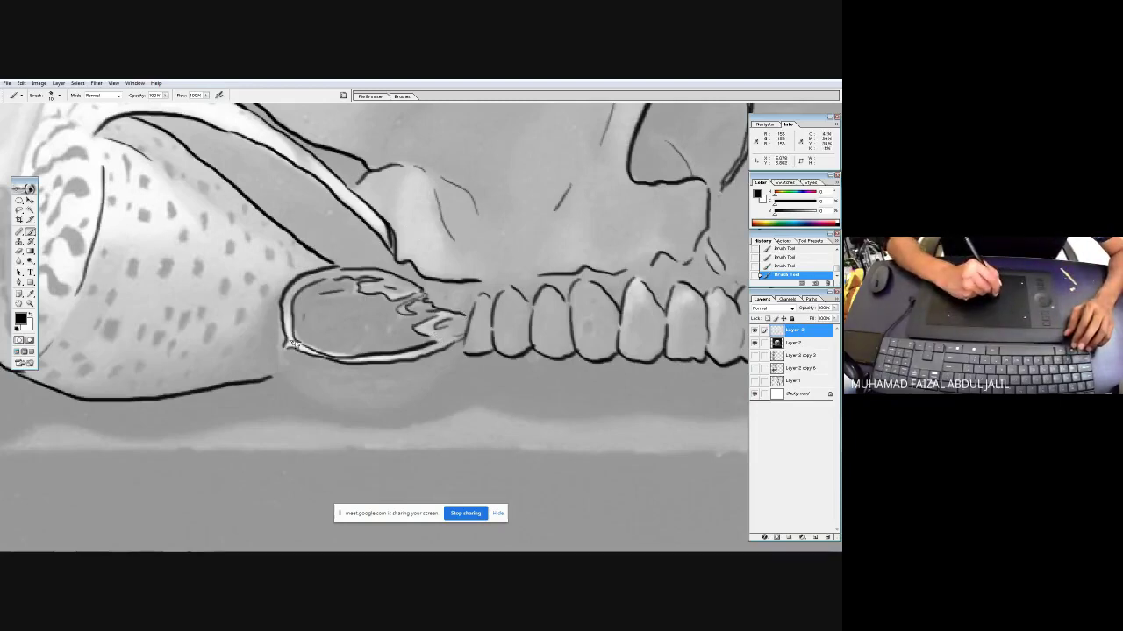
- Outline the walnut shell's rounded underside, add light contour lines on it, and extend the spotted shell's base towards it
drag(282, 342, 298, 386)
mouse_move(279, 306)
mouse_down()
mouse_move(283, 375)
mouse_move(368, 423)
mouse_move(443, 404)
mouse_move(451, 367)
mouse_move(381, 416)
mouse_move(291, 367)
mouse_move(378, 342)
mouse_up()
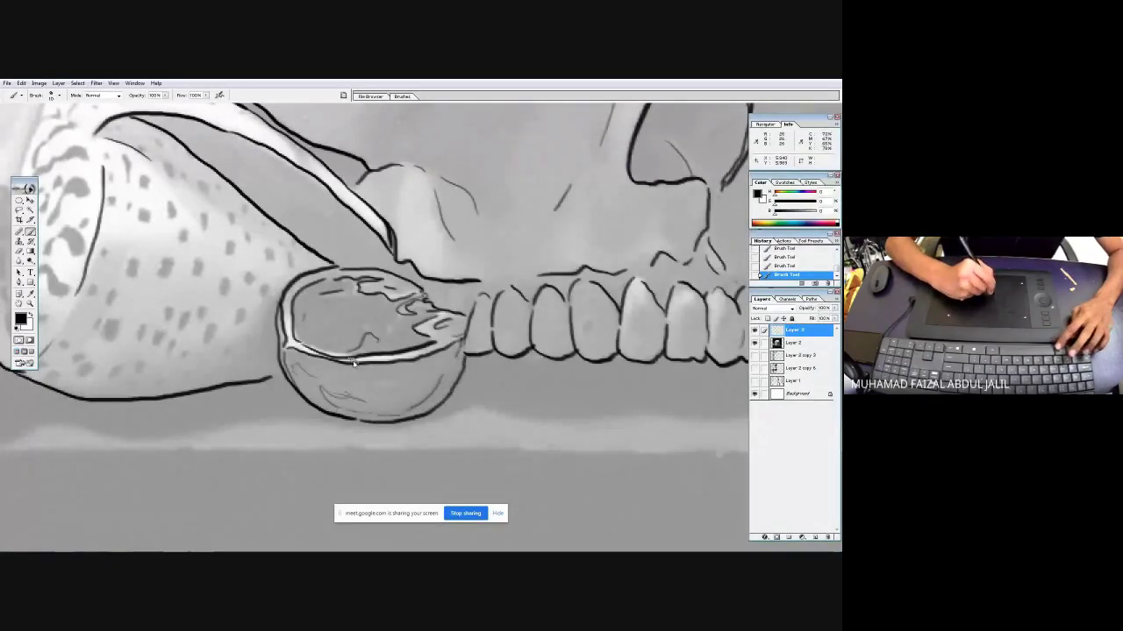
drag(323, 376, 363, 386)
drag(265, 371, 281, 370)
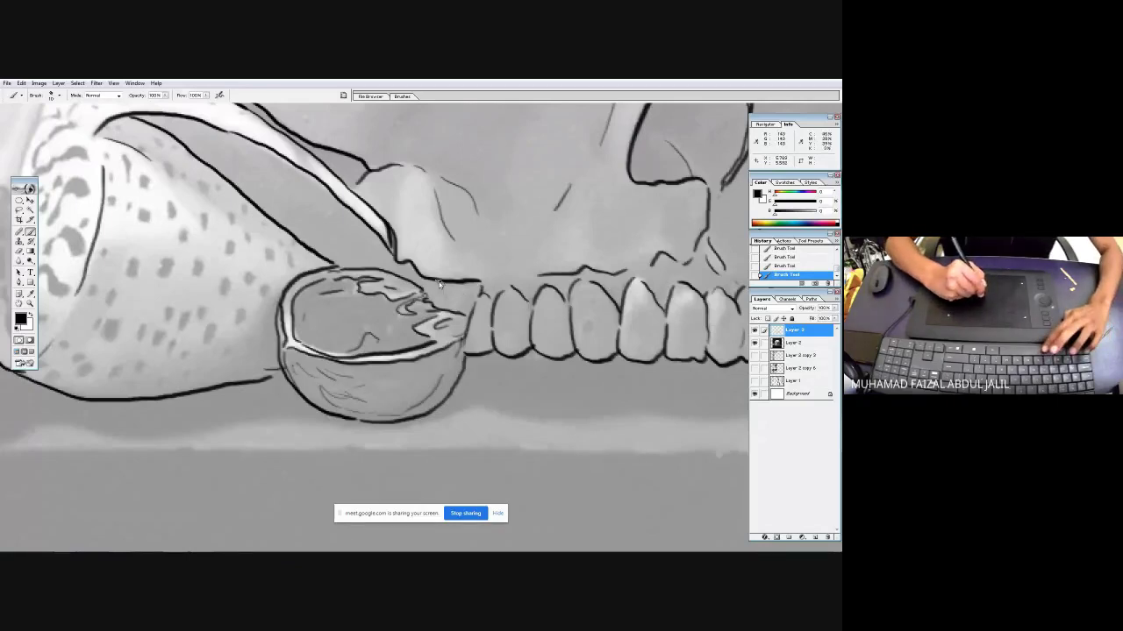
- Trace the bumpy back end of the cheekbone arch and add a short crease mark on the bone below it
drag(448, 317, 528, 367)
drag(494, 237, 606, 335)
drag(526, 256, 485, 259)
drag(360, 210, 447, 281)
mouse_move(446, 281)
mouse_down()
mouse_move(391, 279)
mouse_move(455, 274)
mouse_up()
- Fill in the larger dark blotches on the spotted shell's spire in black, including those along its lower back edge
drag(339, 494, 334, 367)
drag(384, 429, 288, 385)
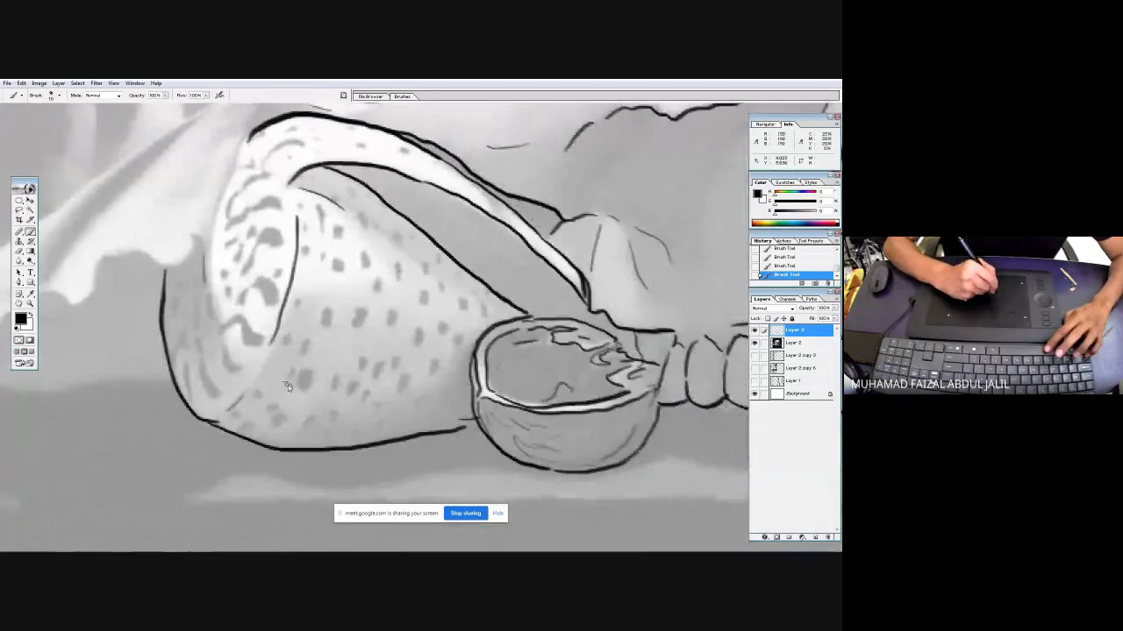
mouse_move(208, 298)
mouse_down()
mouse_move(211, 316)
mouse_move(242, 325)
mouse_move(250, 342)
mouse_up()
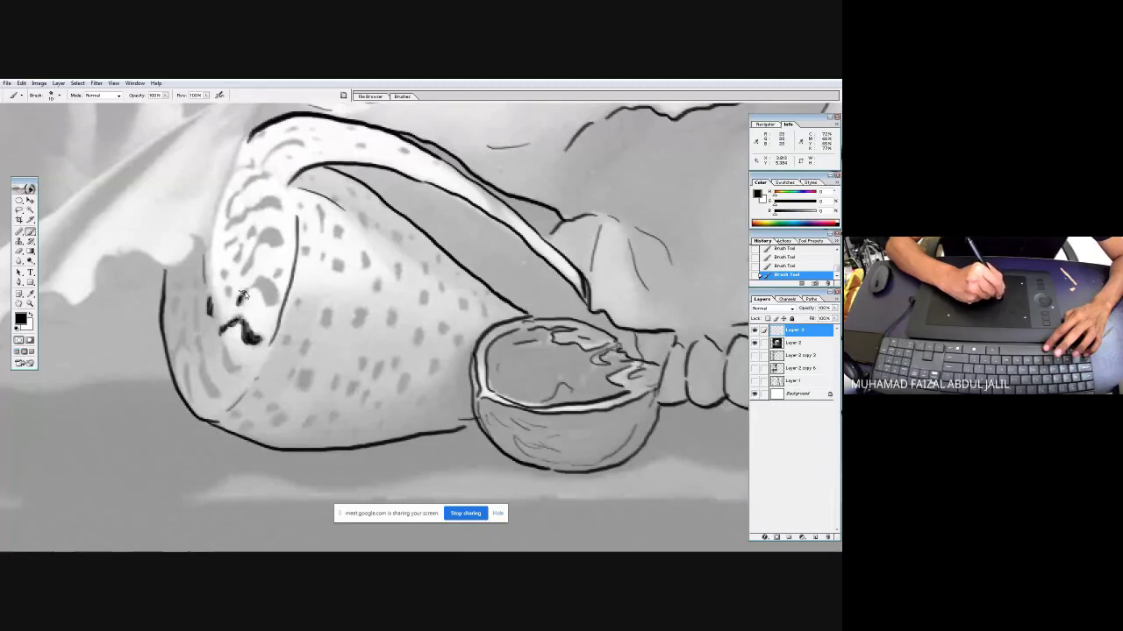
drag(261, 289, 267, 296)
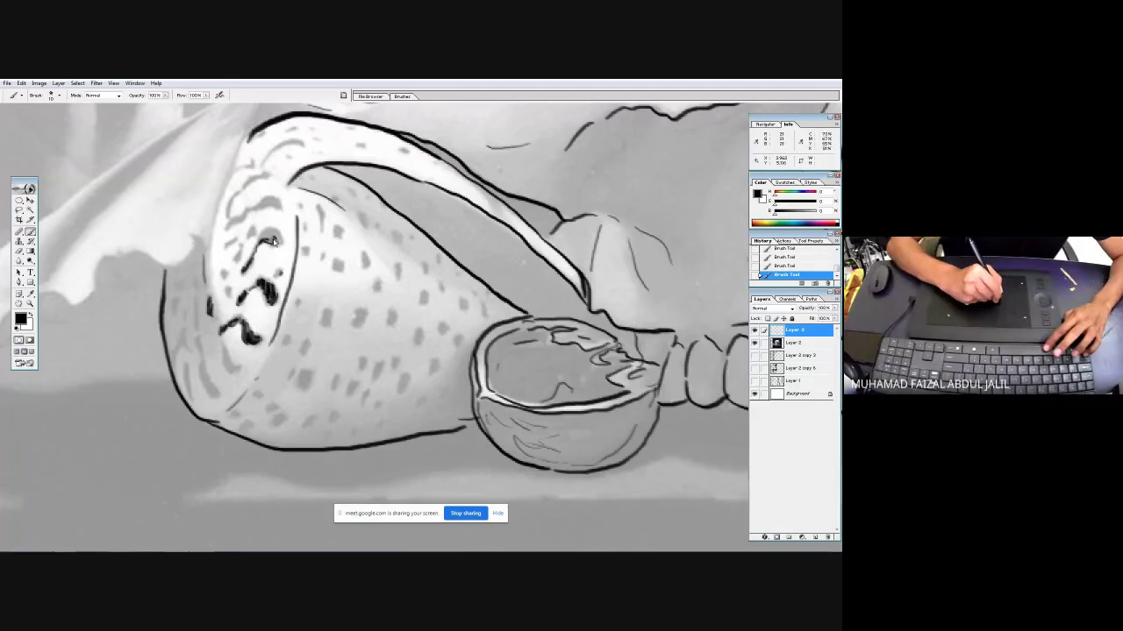
drag(273, 235, 270, 237)
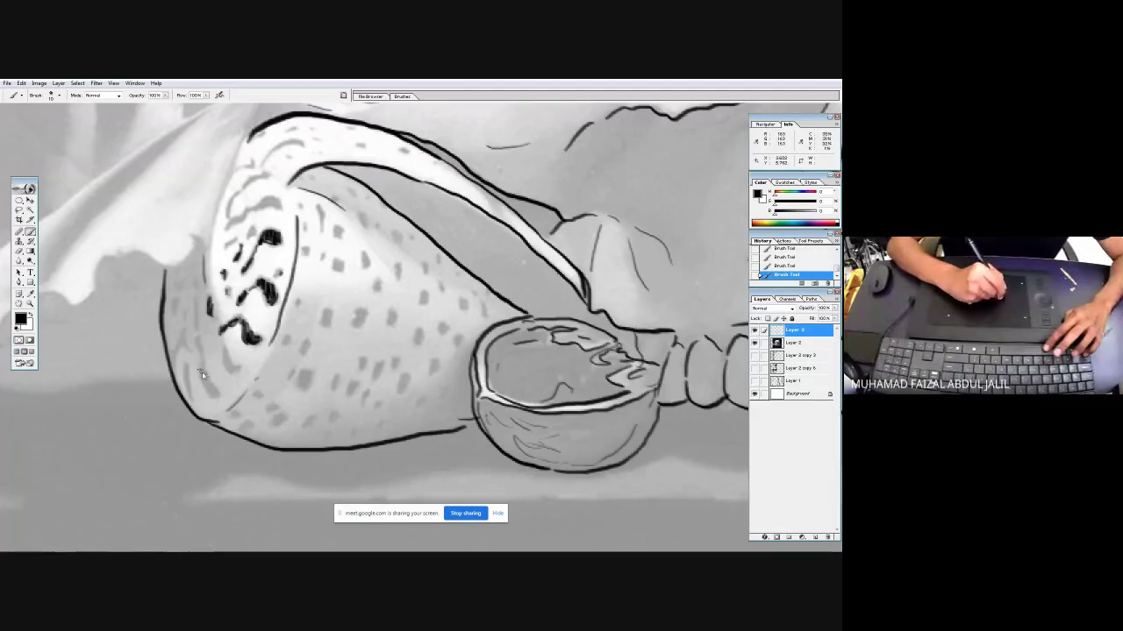
mouse_move(201, 369)
mouse_down()
mouse_move(214, 396)
mouse_move(236, 371)
mouse_move(189, 388)
mouse_move(180, 349)
mouse_up()
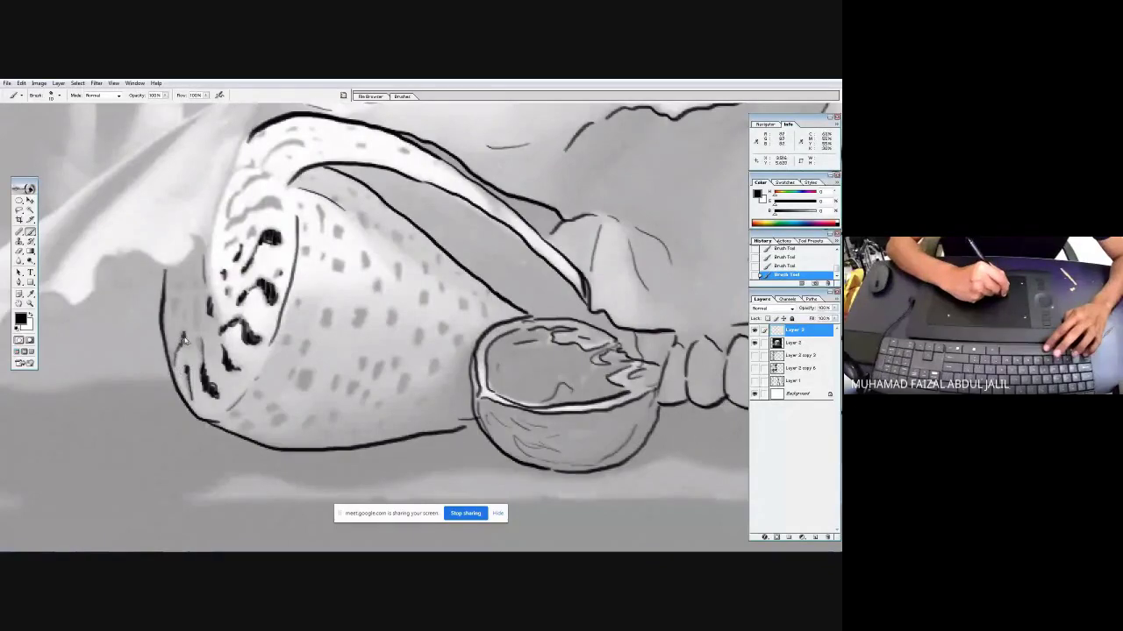
- Trace the shell's upper back edge and the long leaf behind it, covering its top edge, tip and first lower waves
mouse_move(199, 216)
mouse_down()
mouse_move(225, 283)
mouse_move(237, 285)
mouse_move(311, 123)
mouse_move(246, 188)
mouse_move(370, 194)
mouse_up()
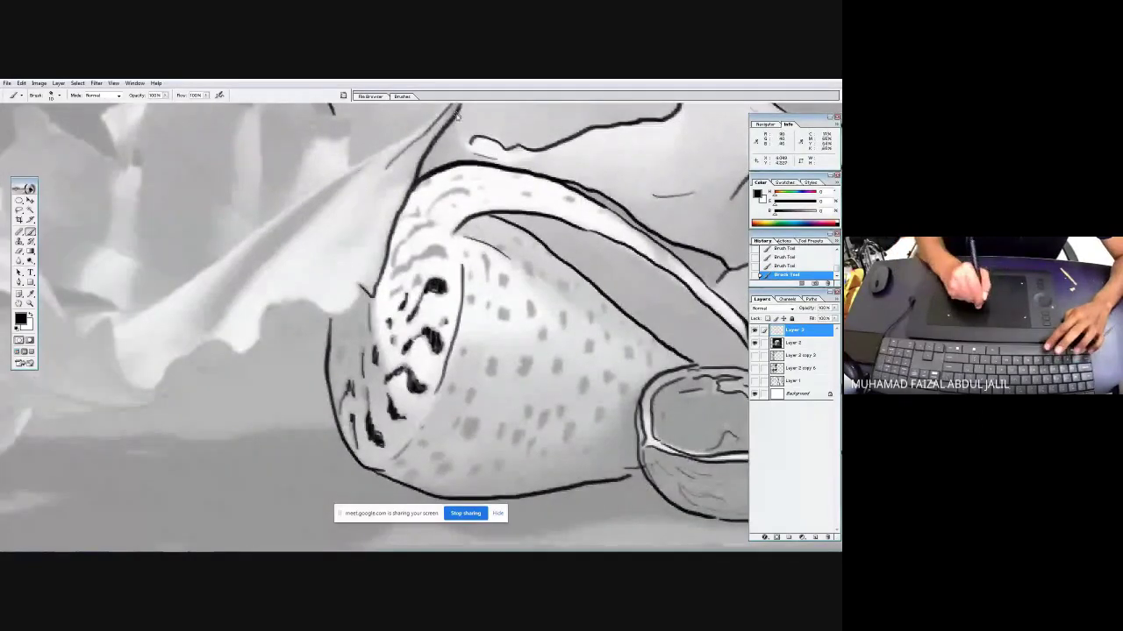
drag(440, 111, 440, 118)
mouse_move(383, 162)
mouse_down()
mouse_move(438, 112)
mouse_move(198, 280)
mouse_up()
key(ctrl+z)
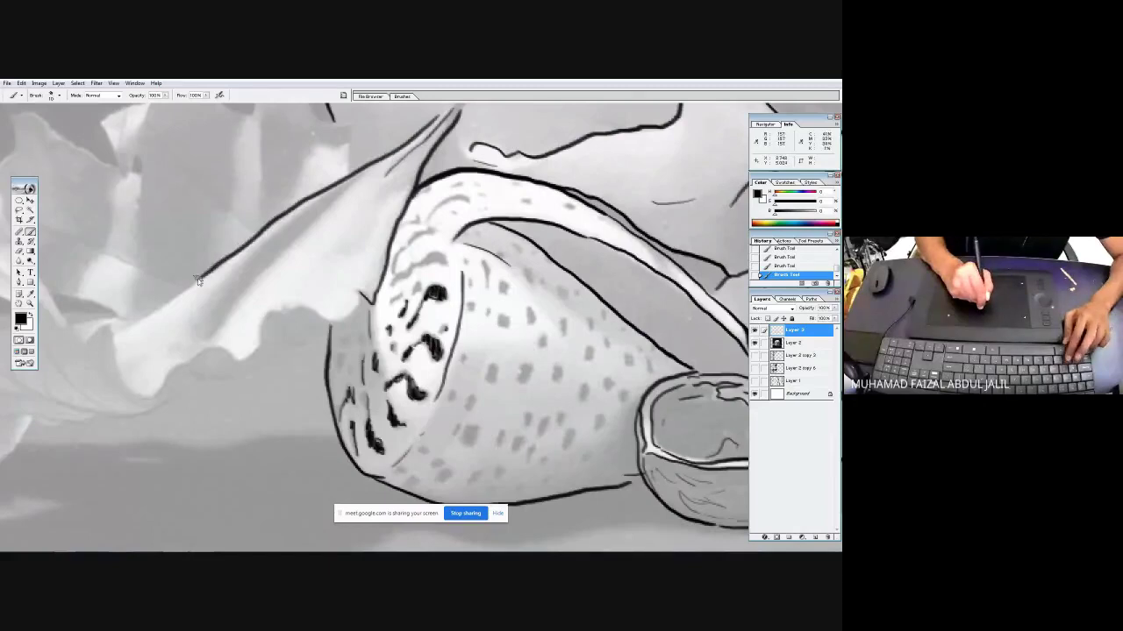
mouse_move(201, 279)
mouse_down()
mouse_move(106, 335)
mouse_move(120, 377)
mouse_move(147, 403)
mouse_move(185, 363)
mouse_move(215, 349)
mouse_move(249, 361)
mouse_move(270, 323)
mouse_up()
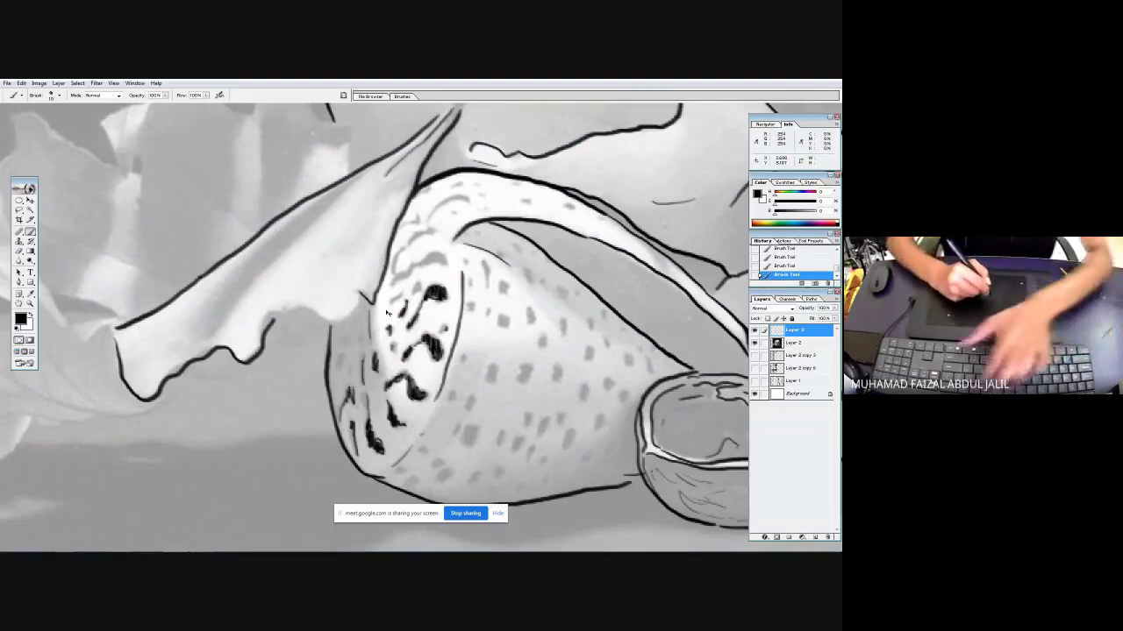
- Complete the long leaf's wavy lower edge up to the back of the spotted shell
key(ctrl+plus)
key(ctrl+minus)
key(ctrl+minus)
key(ctrl+minus)
key(ctrl+minus)
key(ctrl+minus)
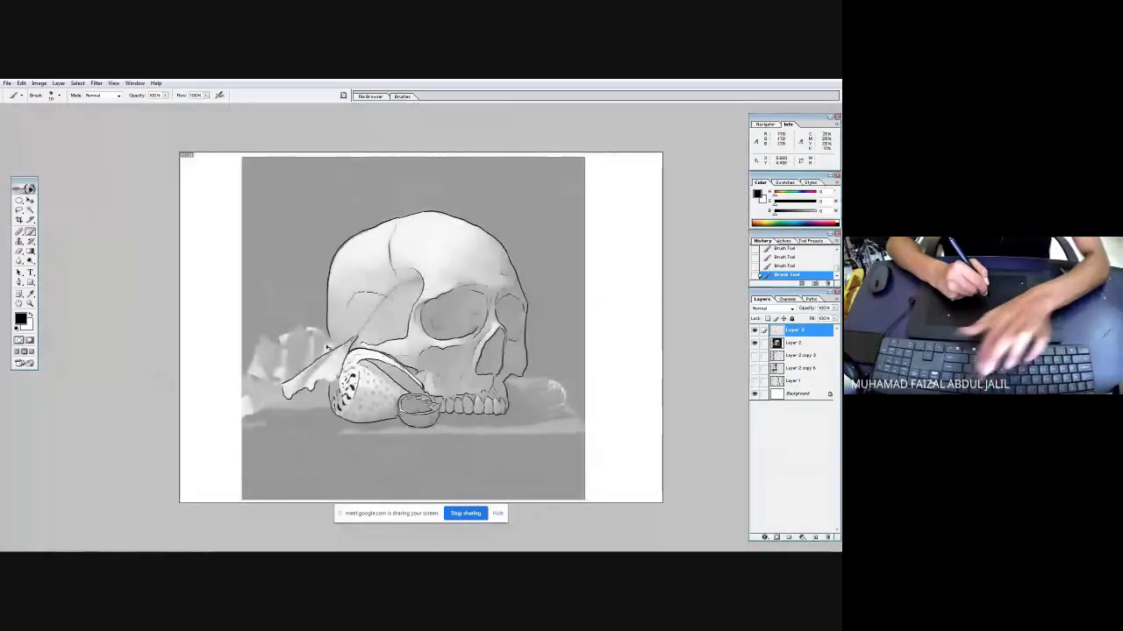
drag(286, 306, 431, 451)
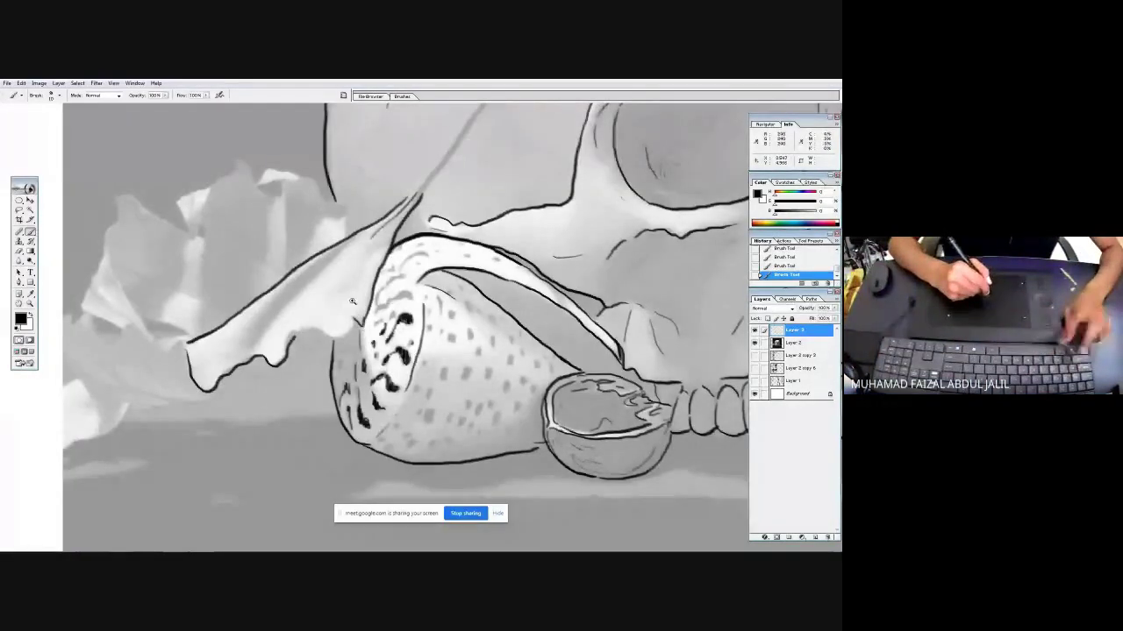
key(ctrl+plus)
key(ctrl+plus)
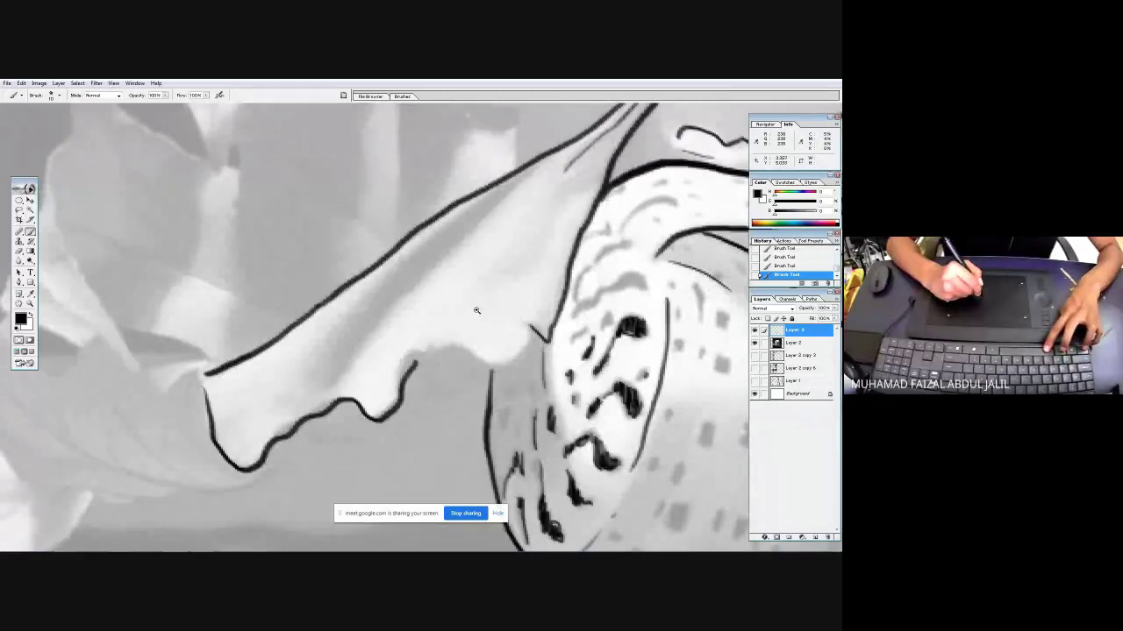
key(ctrl+minus)
key(ctrl+minus)
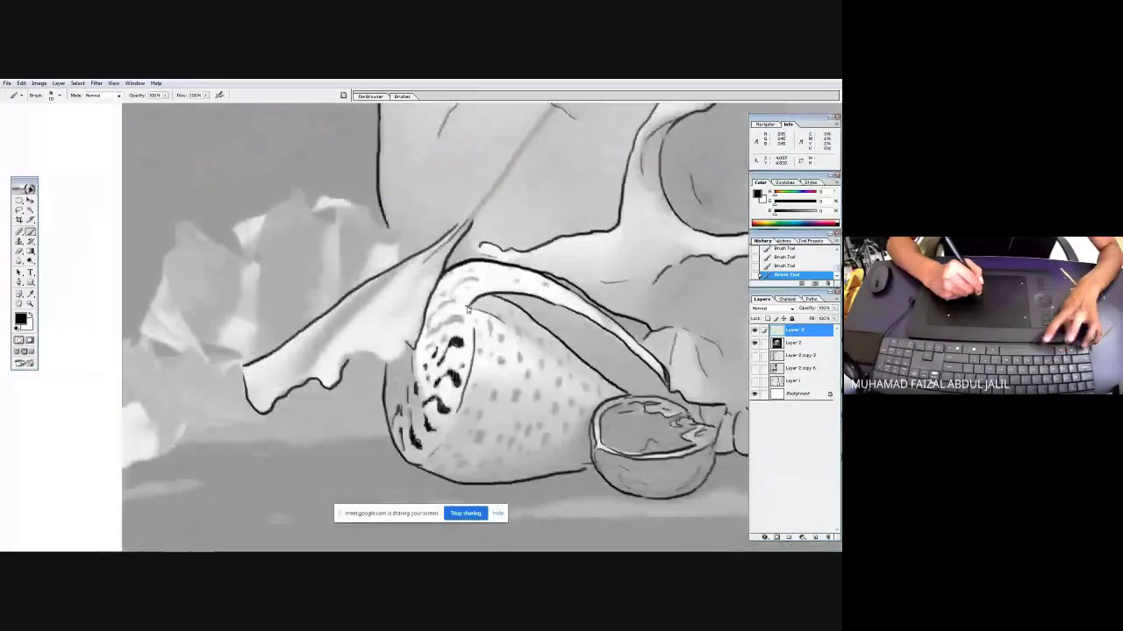
key(ctrl+plus)
key(ctrl+plus)
mouse_move(264, 287)
mouse_down()
mouse_move(351, 253)
mouse_move(401, 287)
mouse_move(435, 289)
mouse_move(458, 260)
mouse_move(446, 205)
mouse_up()
key(ctrl+0)
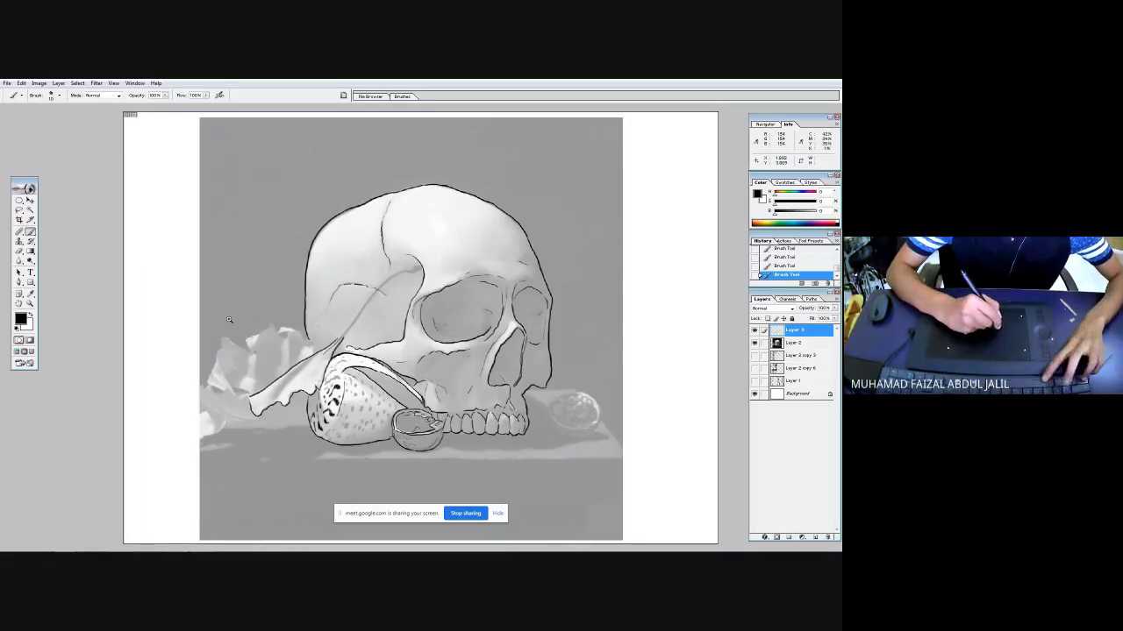
- Trace the ragged top and side edges of the crumpled leaf nearest the skull, with its folded tip and vertical crease
drag(229, 320, 360, 417)
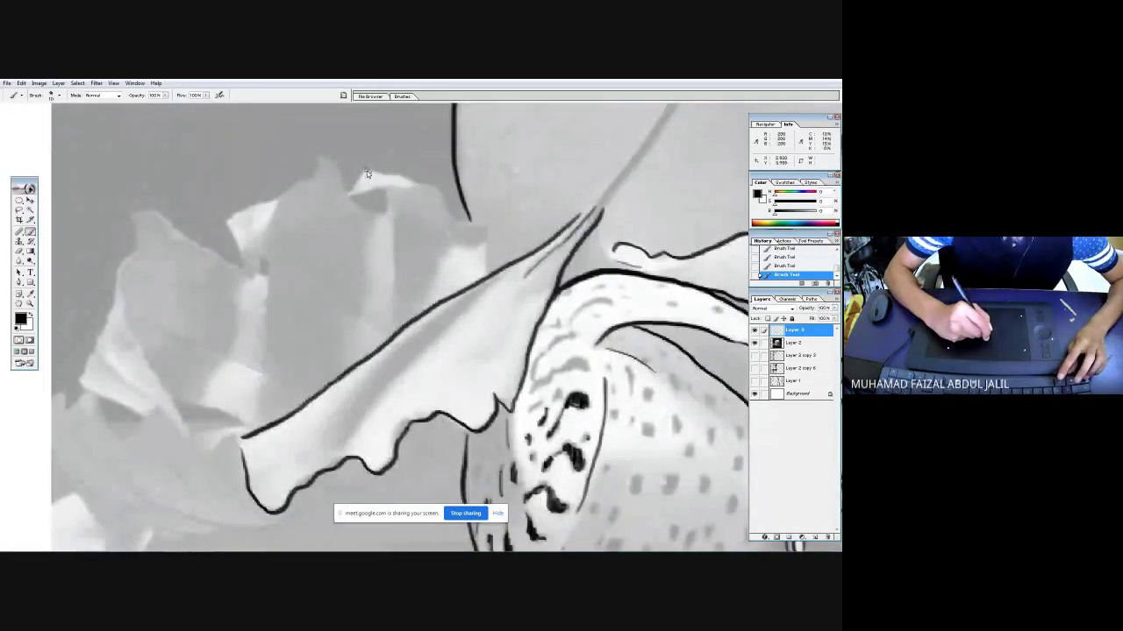
mouse_move(357, 187)
mouse_down()
mouse_move(420, 186)
mouse_move(369, 175)
mouse_move(422, 189)
mouse_move(493, 232)
mouse_move(484, 271)
mouse_up()
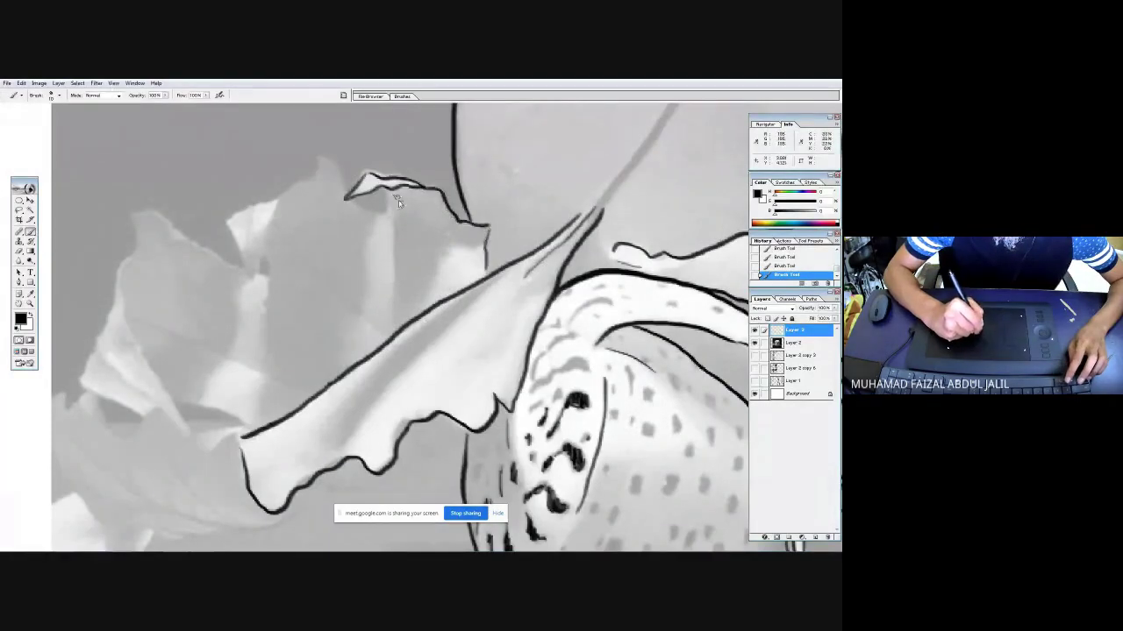
drag(394, 210, 394, 305)
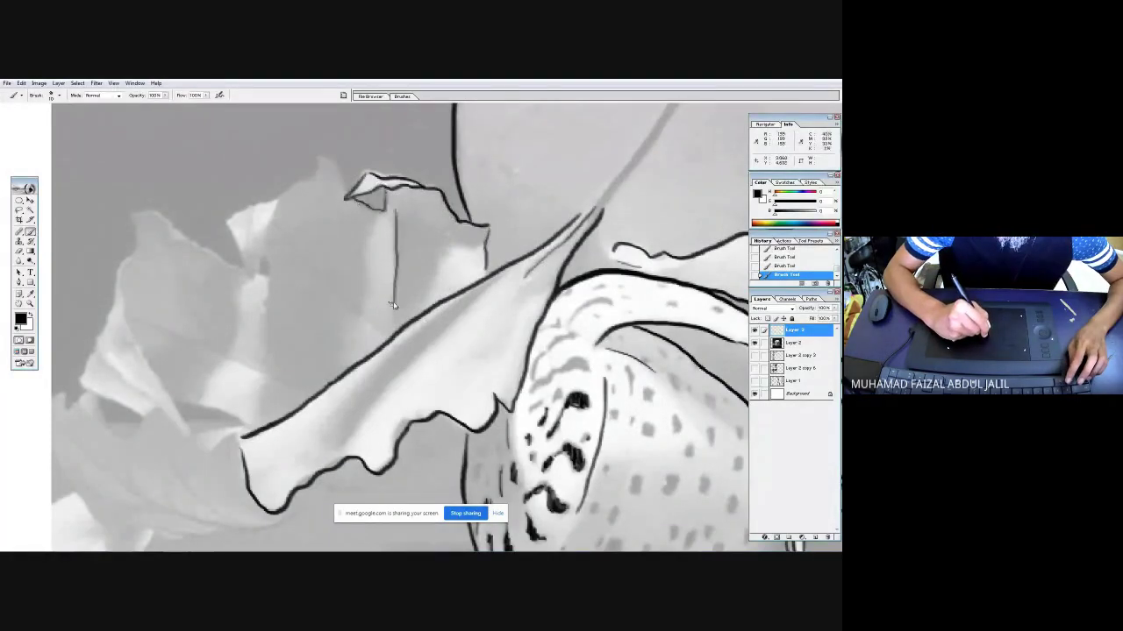
mouse_move(347, 194)
mouse_down()
mouse_move(320, 159)
mouse_move(268, 221)
mouse_move(263, 332)
mouse_up()
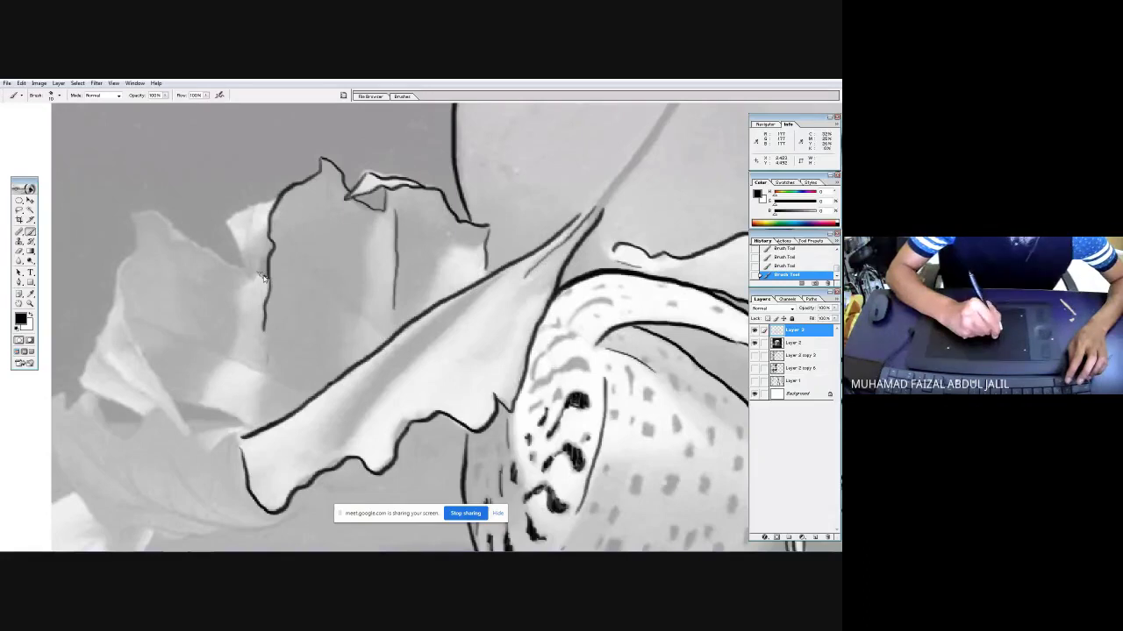
mouse_move(274, 202)
mouse_down()
mouse_move(228, 232)
mouse_move(257, 270)
mouse_move(271, 241)
mouse_up()
- Outline the outer crumpled leaf with its small folded flap and curled side edge, and add the crease lines across it
mouse_move(249, 208)
mouse_down()
mouse_move(252, 269)
mouse_move(141, 214)
mouse_move(176, 242)
mouse_move(121, 278)
mouse_move(136, 345)
mouse_up()
mouse_move(132, 249)
mouse_down()
mouse_move(81, 383)
mouse_move(192, 437)
mouse_move(139, 349)
mouse_up()
drag(225, 412, 245, 421)
drag(135, 321, 298, 388)
drag(219, 393, 235, 322)
drag(269, 364, 261, 416)
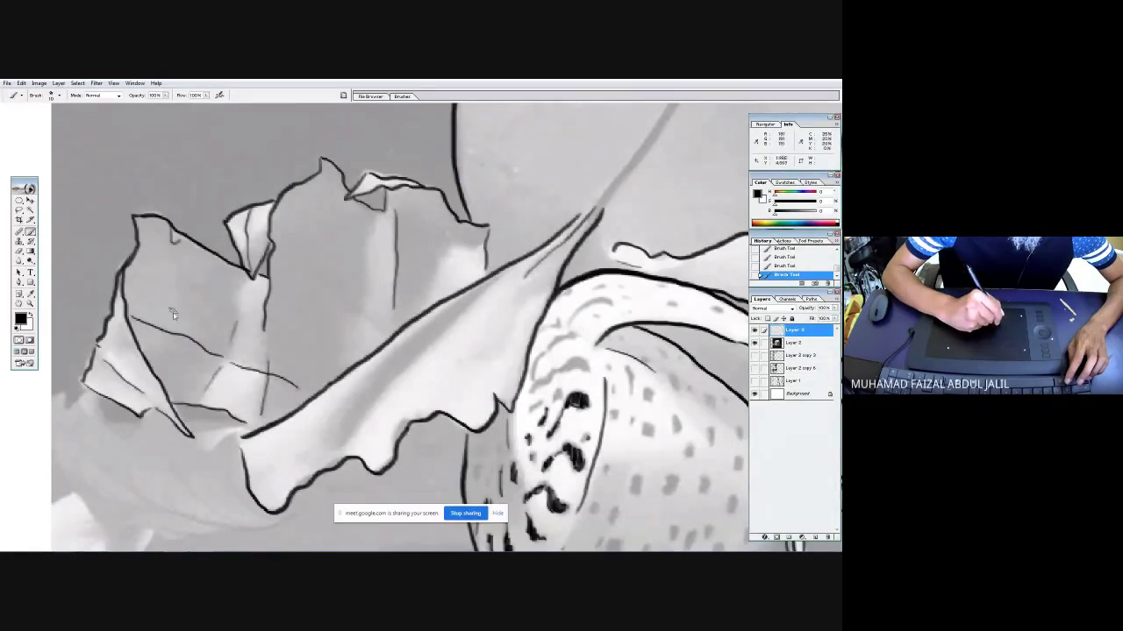
- Add more creases to the upper crumpled leaves and outline the lowest leaf beneath them, including its veins
drag(371, 225, 368, 338)
mouse_move(228, 414)
mouse_down()
mouse_move(264, 372)
mouse_move(224, 376)
mouse_move(244, 410)
mouse_move(261, 391)
mouse_up()
mouse_move(179, 369)
mouse_down()
mouse_move(165, 393)
mouse_move(140, 382)
mouse_up()
mouse_move(140, 384)
mouse_down()
mouse_move(168, 386)
mouse_move(124, 346)
mouse_up()
mouse_move(123, 341)
mouse_down()
mouse_move(83, 363)
mouse_move(121, 458)
mouse_move(153, 489)
mouse_move(248, 495)
mouse_up()
mouse_move(245, 492)
mouse_down()
mouse_move(134, 426)
mouse_move(97, 379)
mouse_up()
drag(160, 421, 167, 438)
mouse_move(249, 489)
mouse_down()
mouse_move(301, 487)
mouse_move(335, 455)
mouse_move(304, 478)
mouse_move(257, 476)
mouse_move(199, 448)
mouse_up()
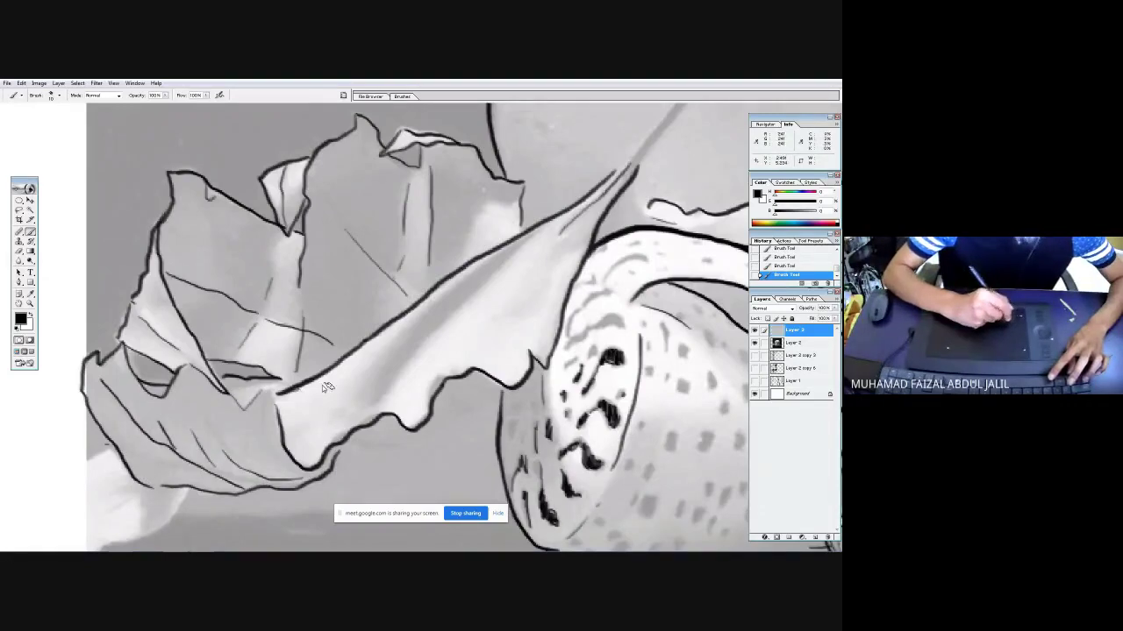
- Fill in the spots near the base of the spotted shell's body in black
drag(686, 472, 414, 314)
mouse_move(303, 381)
mouse_down()
mouse_move(298, 390)
mouse_move(340, 387)
mouse_up()
drag(373, 348, 375, 355)
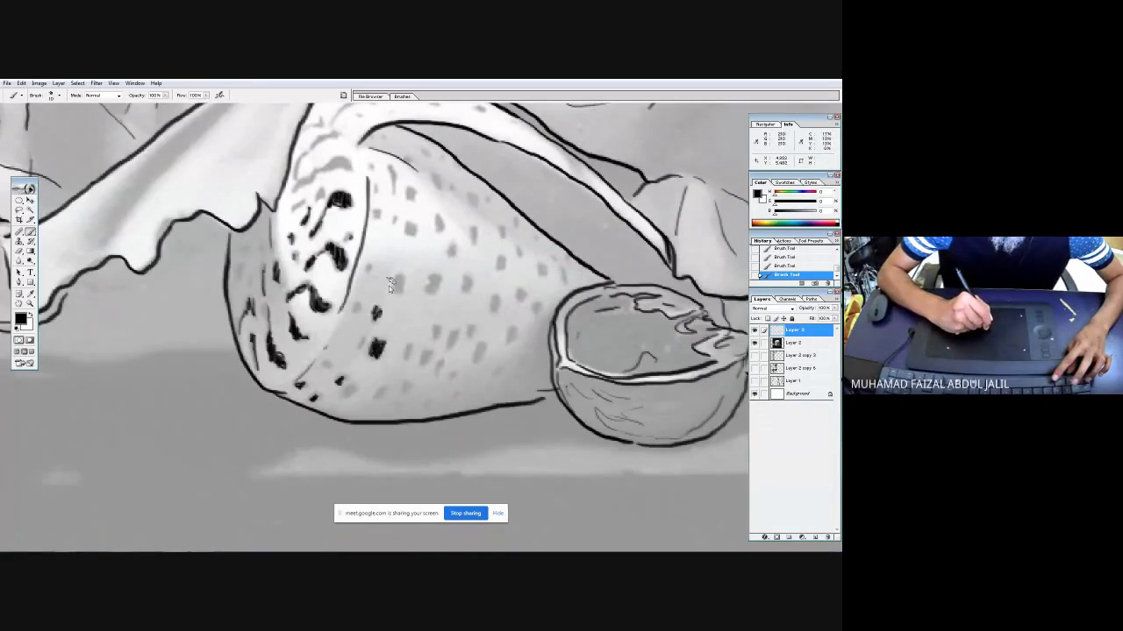
- Darken the spots on the middle and upper part of the shell's body beside the spire ridge
drag(331, 235, 444, 350)
mouse_move(459, 259)
mouse_down()
mouse_move(447, 300)
mouse_move(454, 265)
mouse_move(448, 316)
mouse_move(469, 262)
mouse_move(470, 322)
mouse_up()
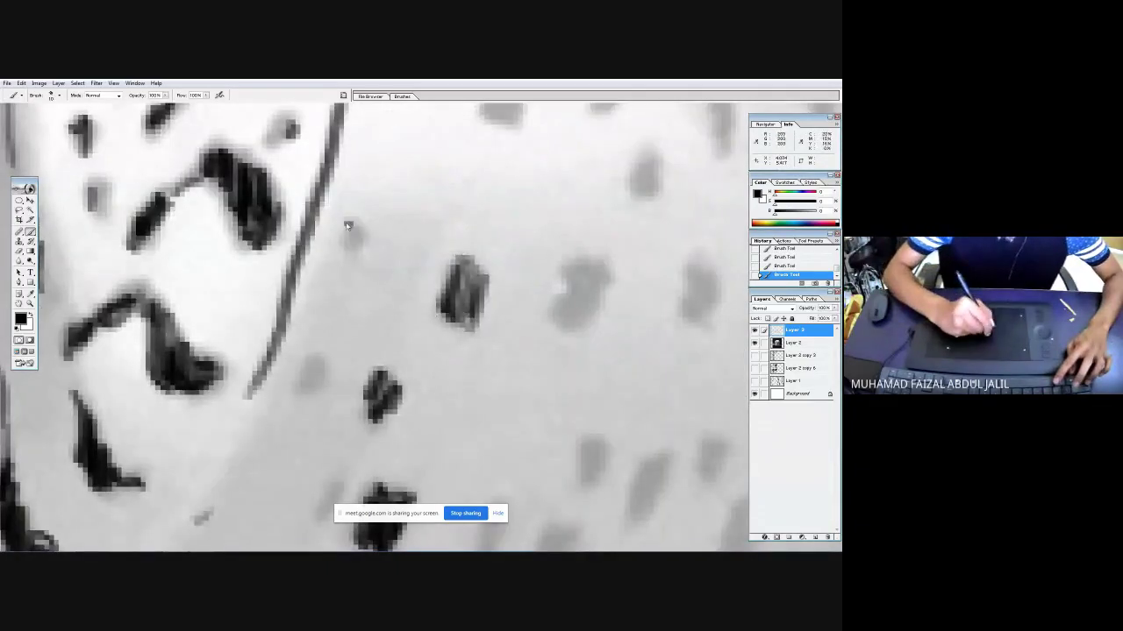
drag(353, 228, 346, 250)
drag(312, 361, 314, 391)
mouse_move(576, 262)
mouse_down()
mouse_move(564, 320)
mouse_move(587, 316)
mouse_up()
drag(578, 204, 528, 370)
mouse_move(466, 248)
mouse_down()
mouse_move(437, 250)
mouse_move(441, 282)
mouse_move(476, 281)
mouse_move(459, 251)
mouse_move(449, 297)
mouse_move(469, 296)
mouse_move(439, 250)
mouse_move(449, 257)
mouse_move(442, 280)
mouse_move(463, 257)
mouse_move(478, 285)
mouse_up()
key(ctrl+z)
mouse_move(553, 219)
mouse_down()
mouse_move(538, 206)
mouse_move(553, 264)
mouse_up()
mouse_move(391, 245)
mouse_down()
mouse_move(384, 224)
mouse_move(392, 235)
mouse_up()
drag(325, 197, 341, 226)
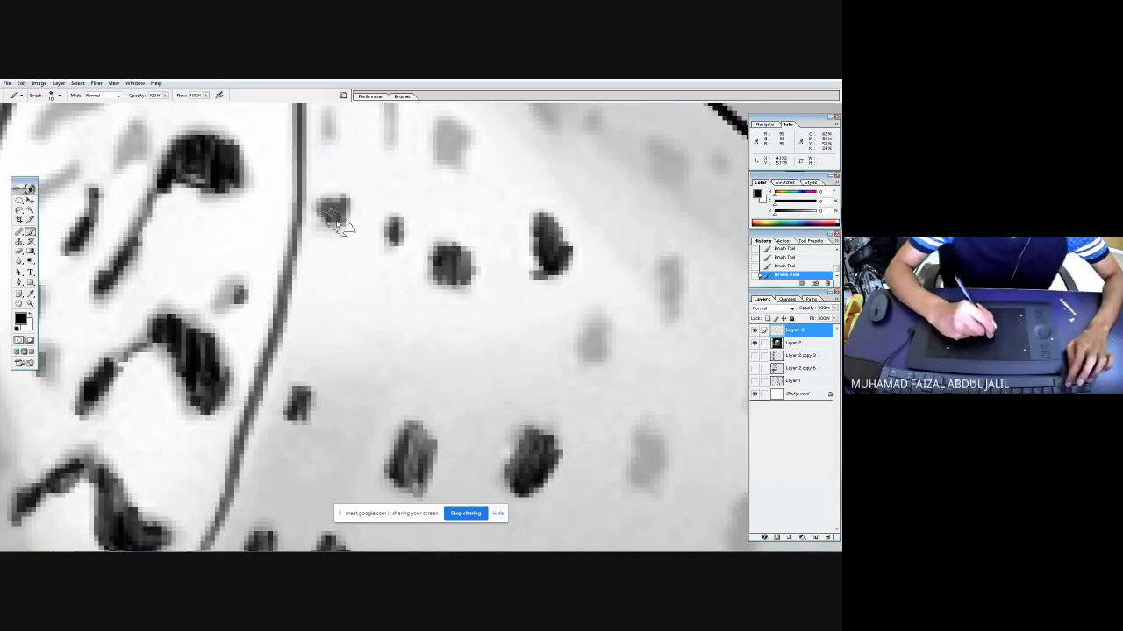
- Examine the traced shell, walnut, teeth, eye sockets, cranium and leaves for parts that still need lines
key(ctrl+minus)
key(ctrl+minus)
key(ctrl+minus)
key(ctrl+minus)
key(ctrl+minus)
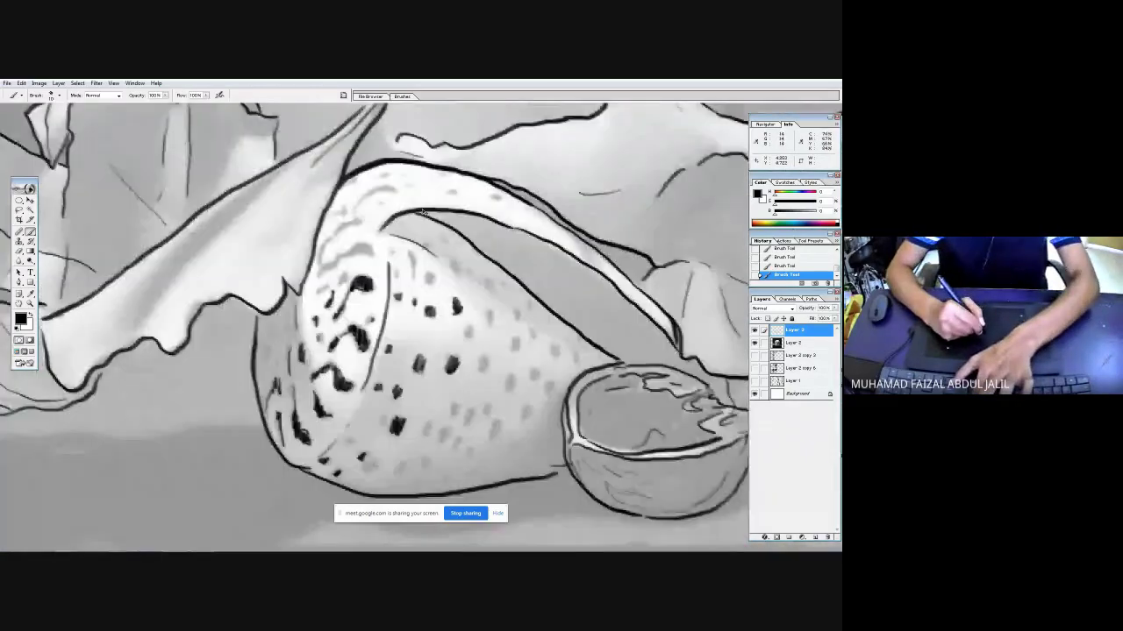
key(ctrl+minus)
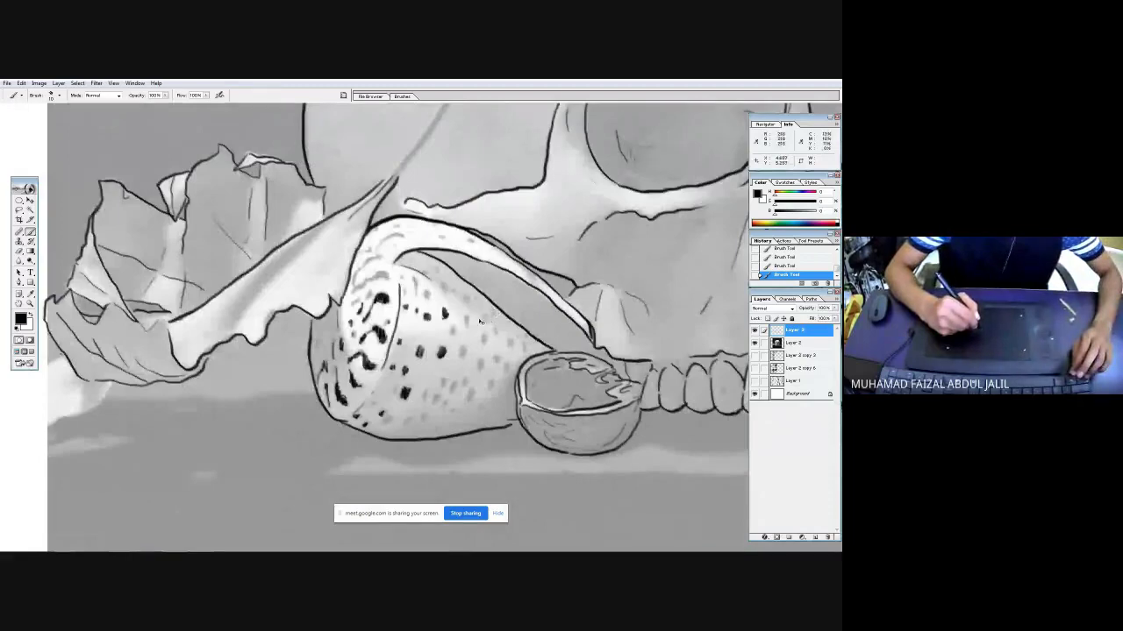
drag(513, 298, 323, 255)
drag(569, 205, 570, 317)
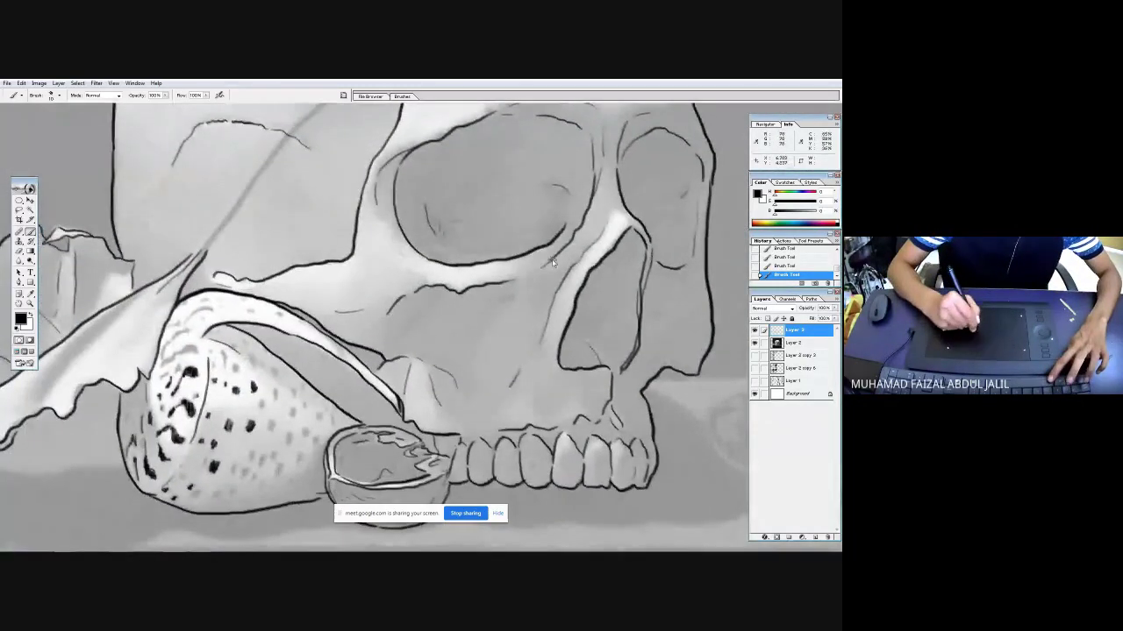
mouse_move(482, 236)
mouse_down()
mouse_move(598, 268)
mouse_move(647, 376)
mouse_up()
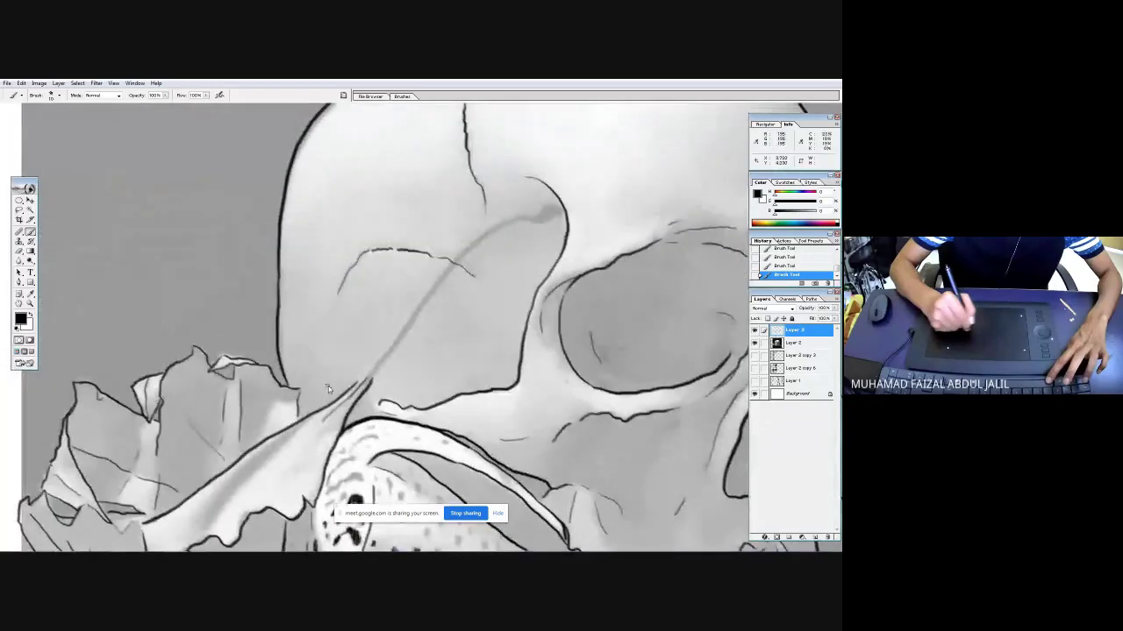
drag(297, 403, 260, 434)
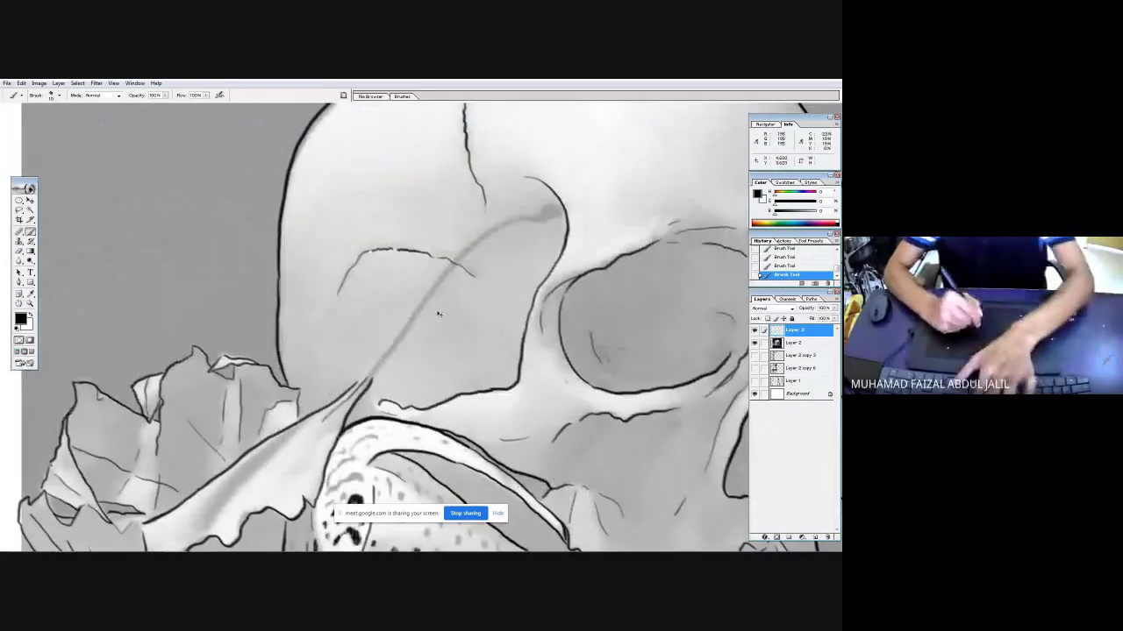
- Hide the reference Layer 2 and review the whole traced line drawing on white
key(ctrl+0)
drag(300, 236, 555, 421)
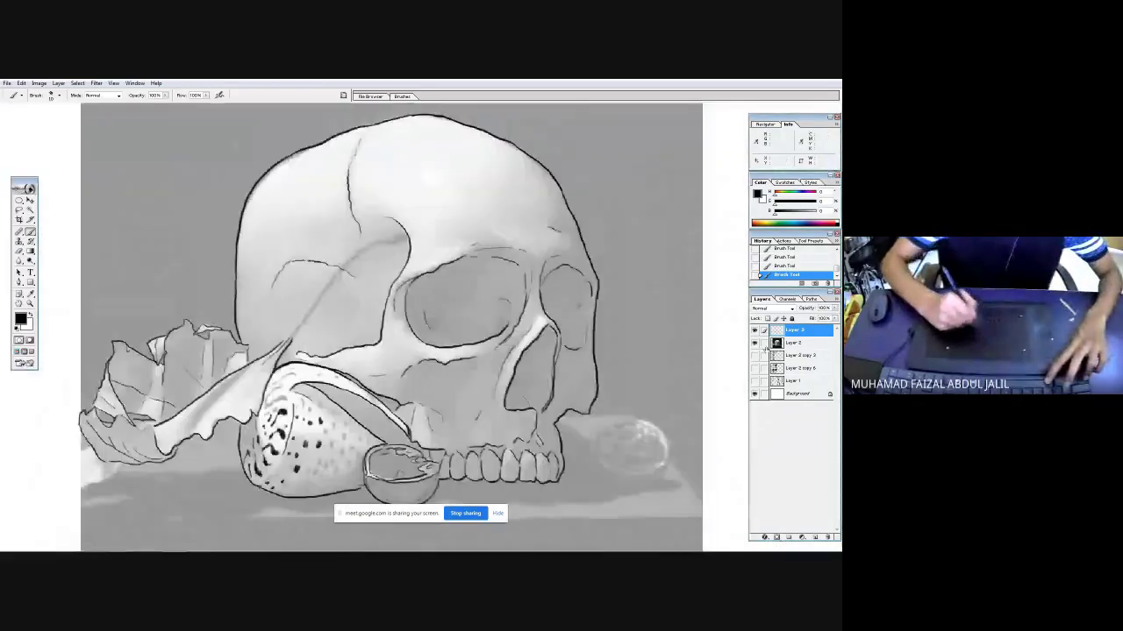
click(754, 343)
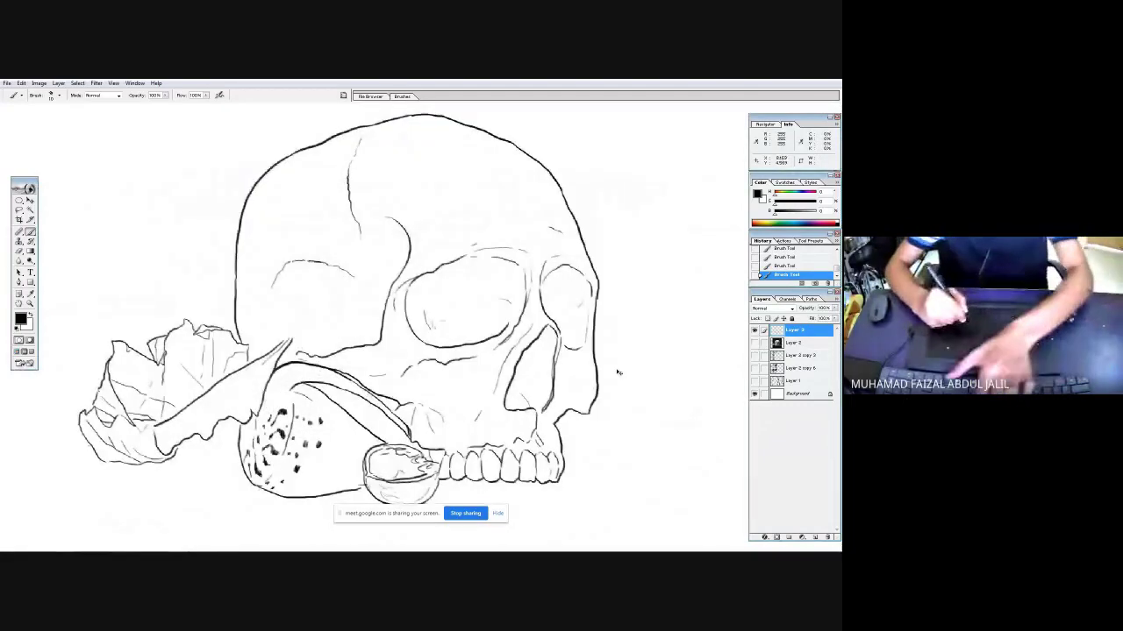
key(ctrl+0)
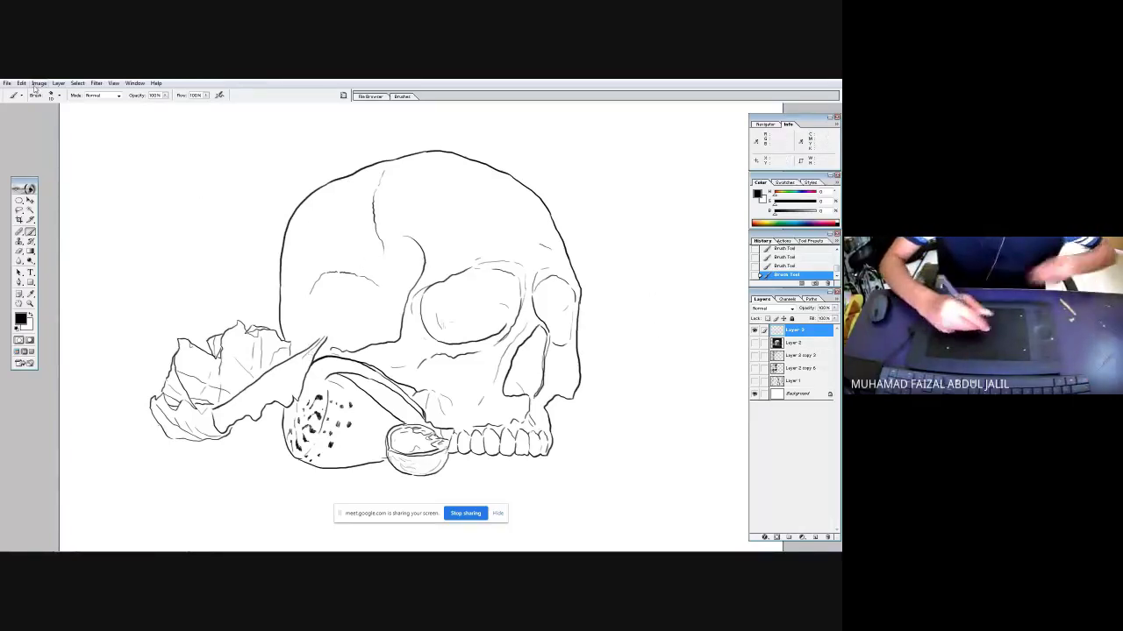
- Choose the Airbrush 75 Tilt Size and Angle brush with 5% flow and show the reference Layer 2 again
click(58, 95)
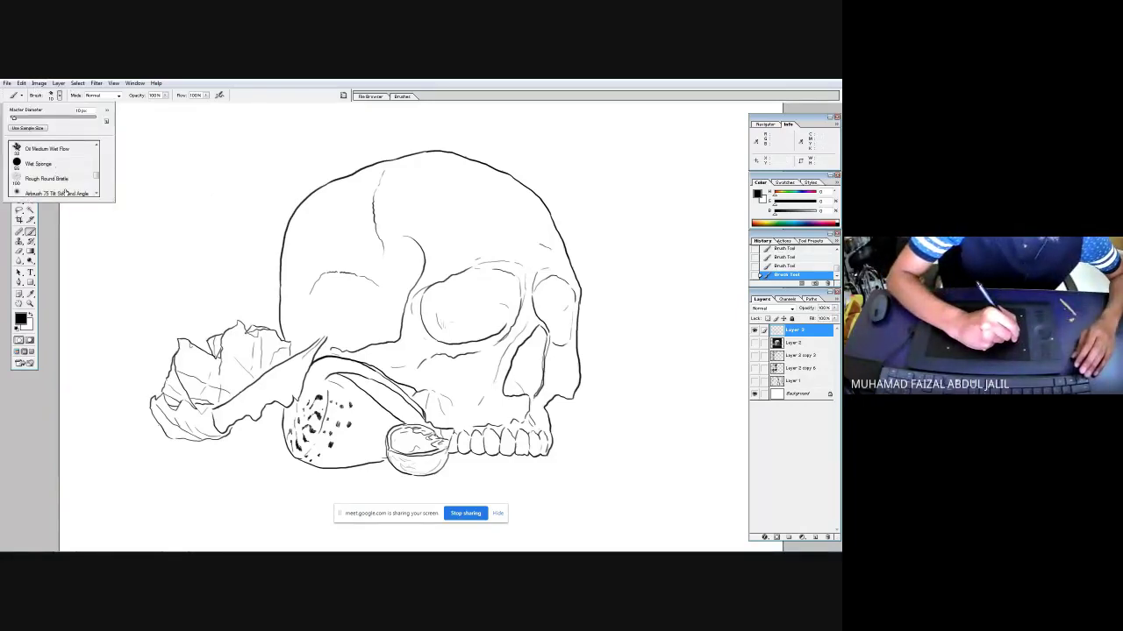
double_click(66, 191)
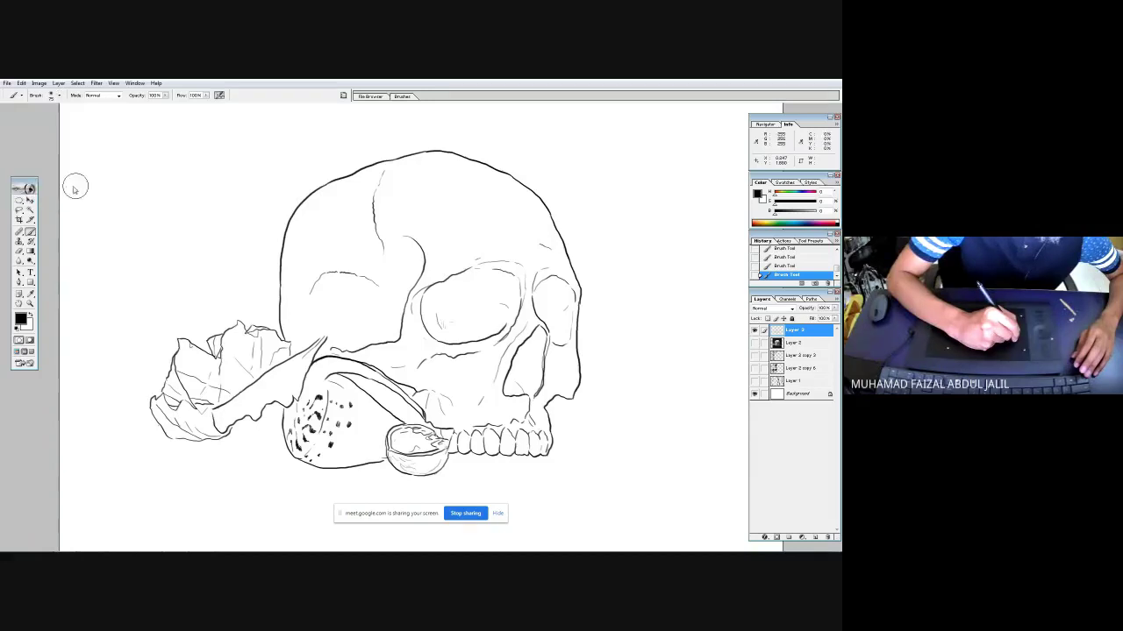
click(205, 95)
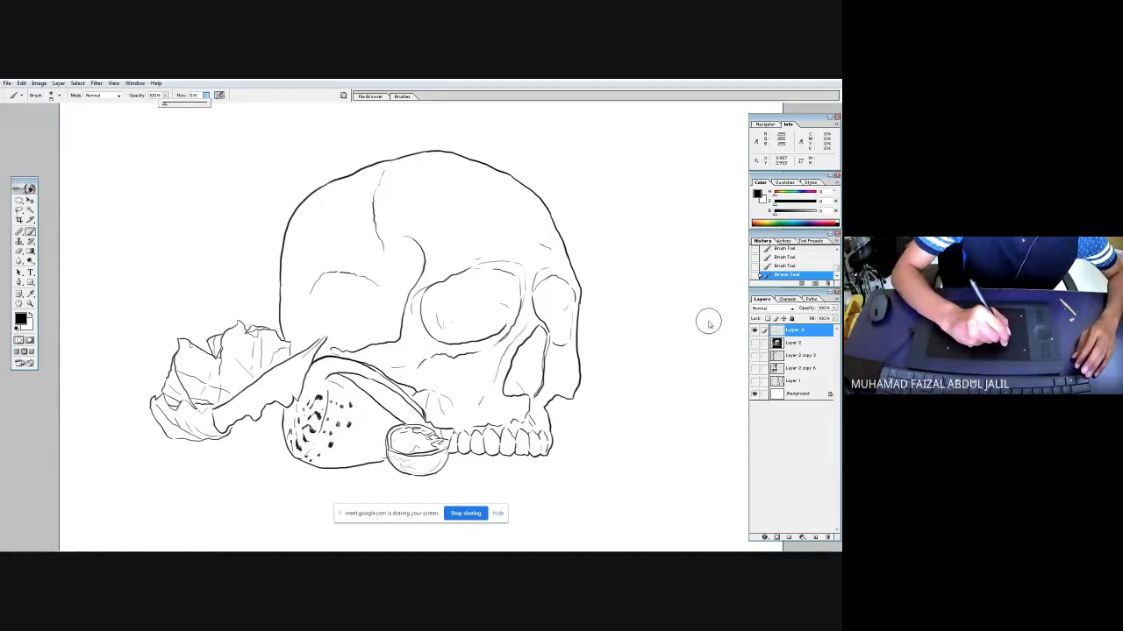
click(754, 343)
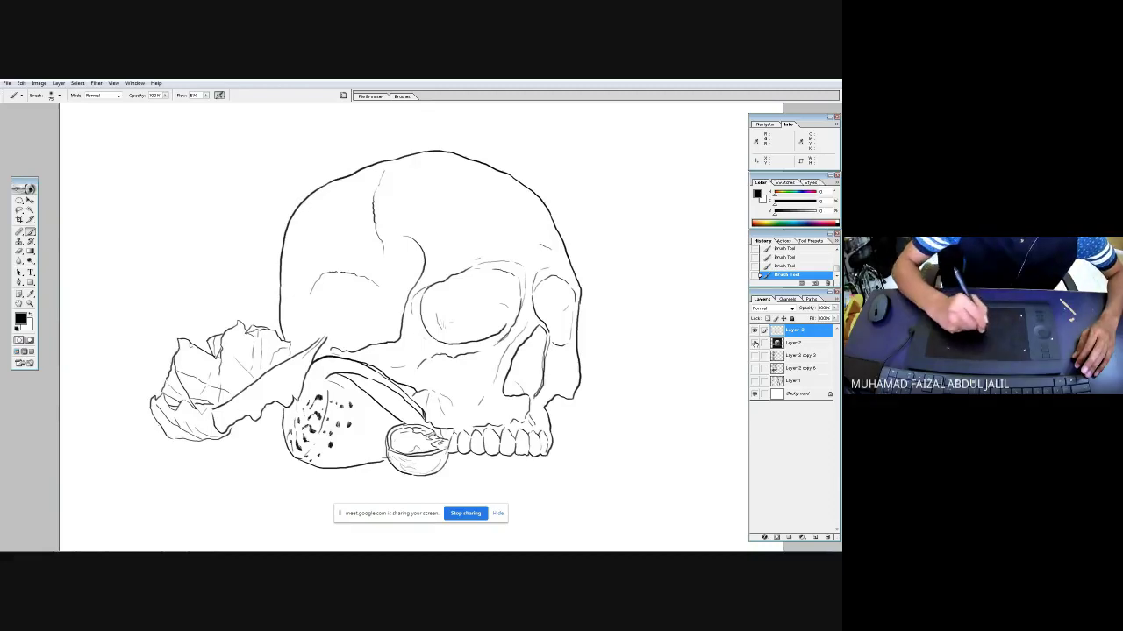
click(755, 342)
- Try shading the skull's temple and the large eye socket with the airbrush, undoing each test stroke
drag(405, 277, 359, 331)
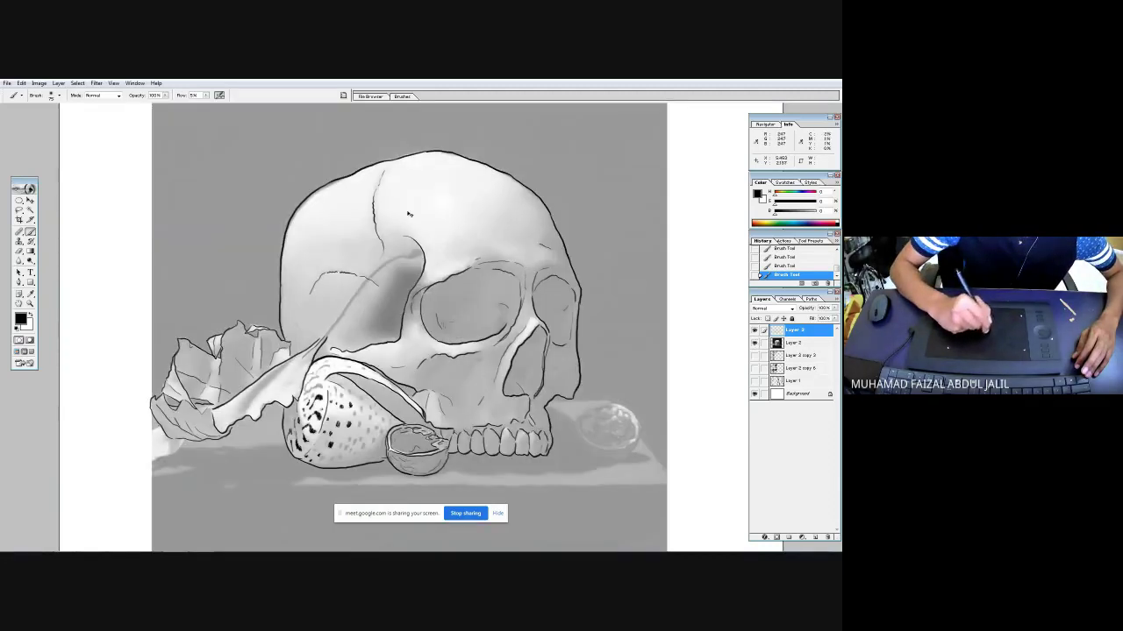
key(ctrl+z)
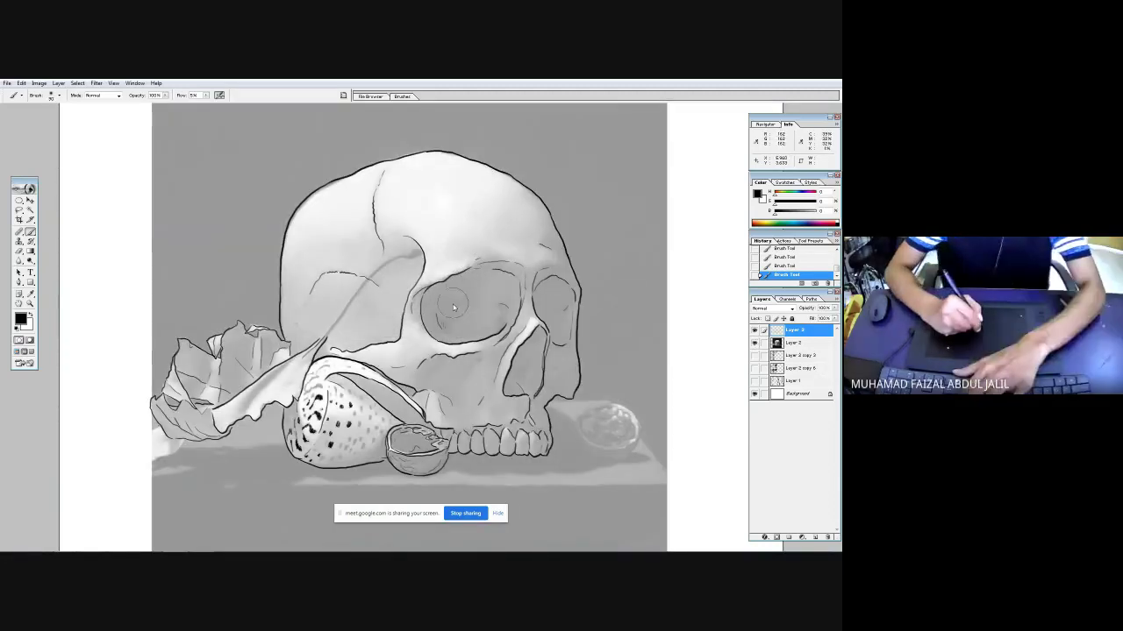
mouse_move(448, 316)
mouse_down()
mouse_move(435, 287)
mouse_move(466, 323)
mouse_move(509, 314)
mouse_up()
key(ctrl+z)
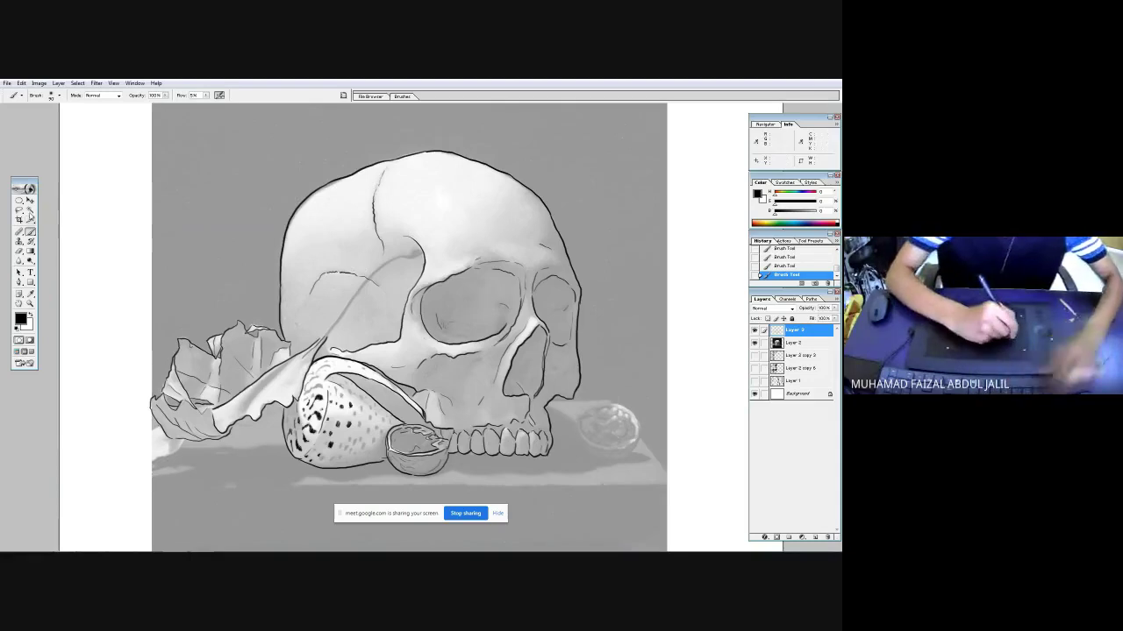
- Select both eye sockets, the nose cavity, the temple and the shaded forehead edge with the Lasso tool
click(19, 212)
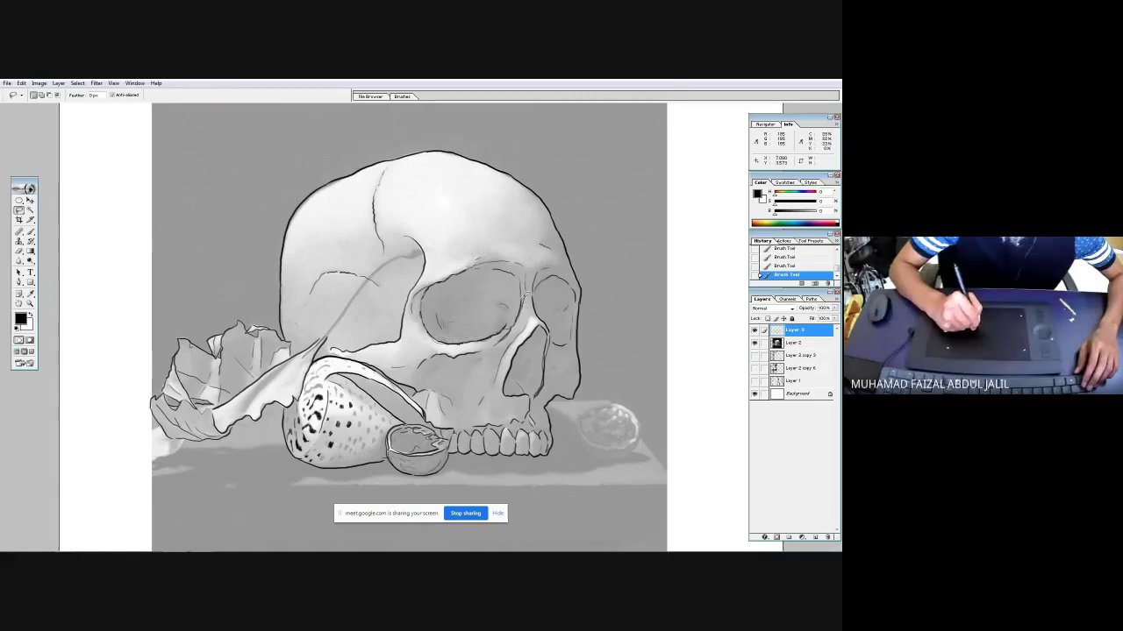
mouse_move(495, 261)
mouse_down()
mouse_move(447, 277)
mouse_move(525, 299)
mouse_move(514, 326)
mouse_move(481, 340)
mouse_up()
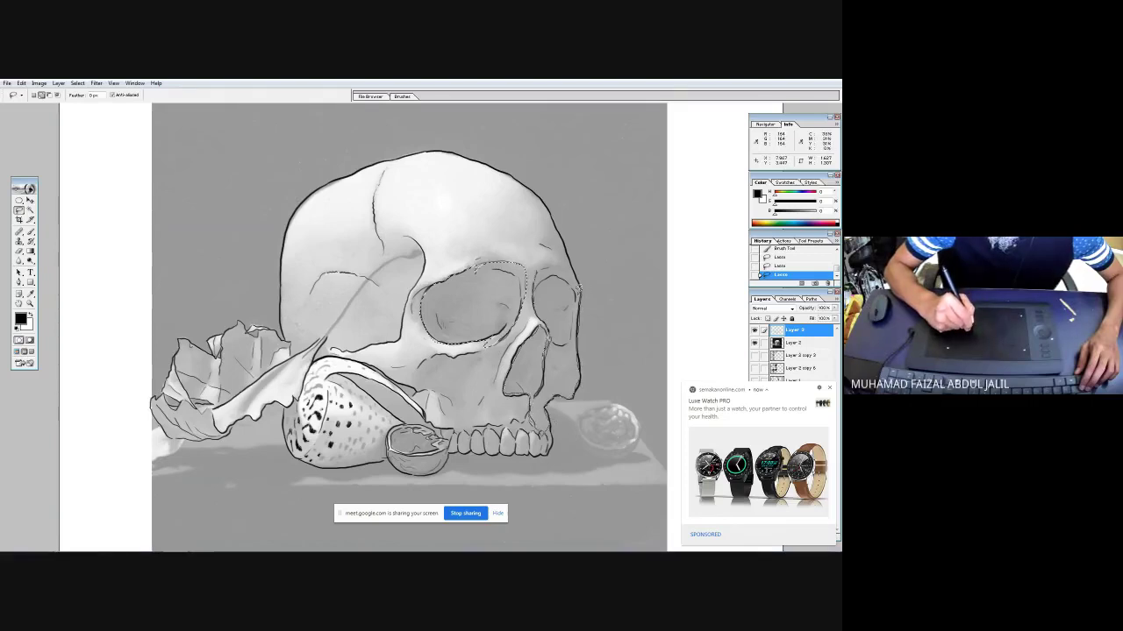
mouse_move(567, 267)
mouse_down()
mouse_move(540, 267)
mouse_move(535, 281)
mouse_up()
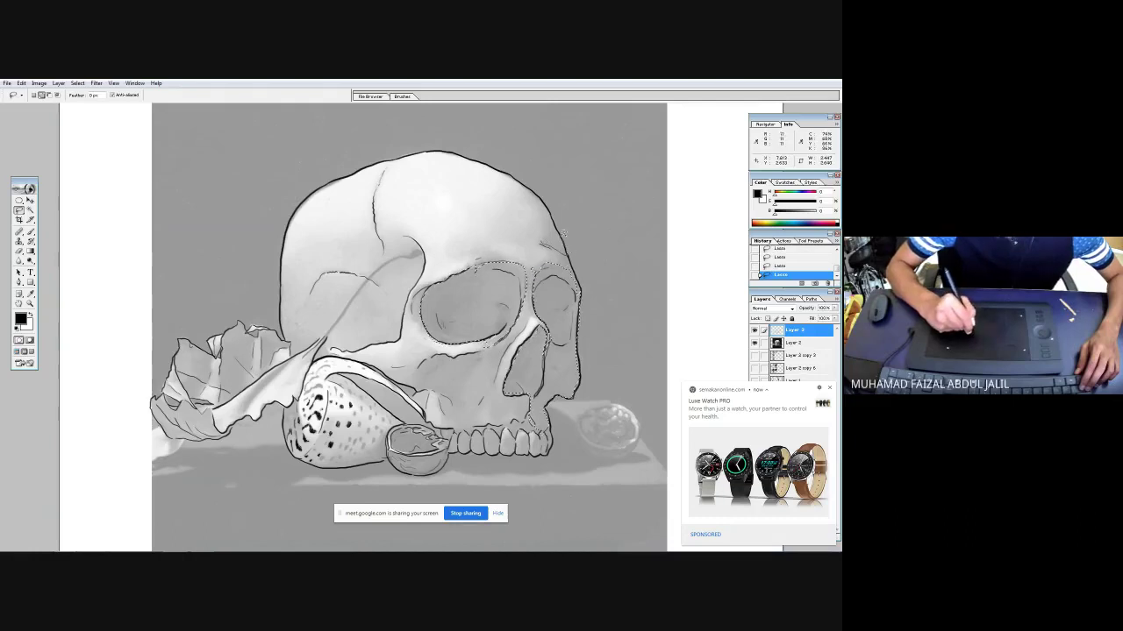
mouse_move(547, 205)
mouse_down()
mouse_move(542, 264)
mouse_move(476, 261)
mouse_up()
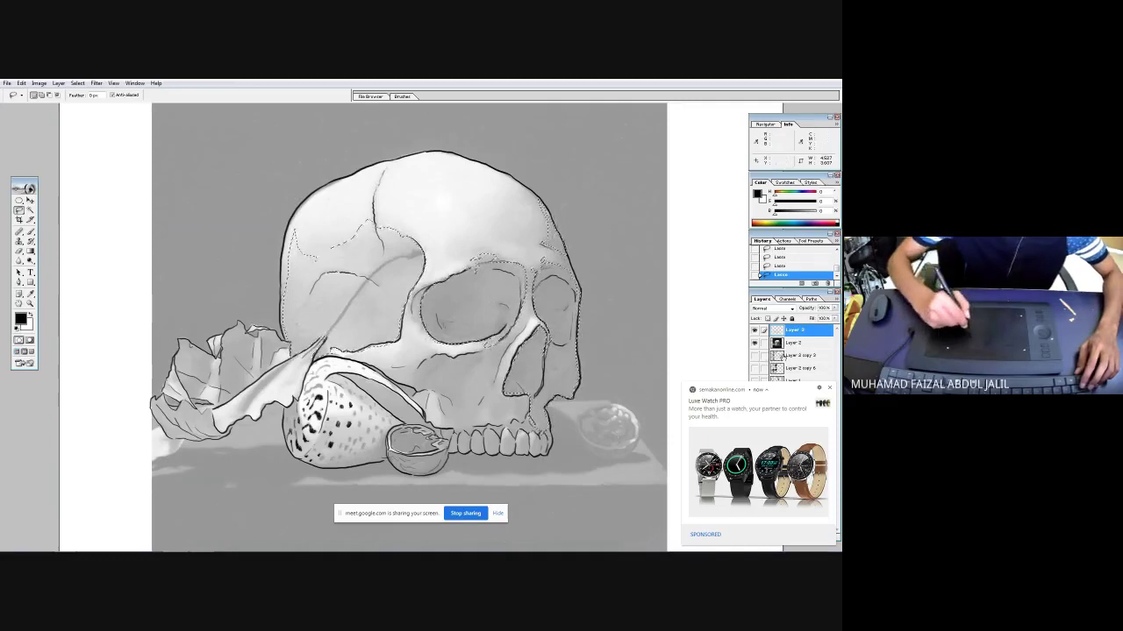
- Dismiss the advert and add a new layer directly above the reference Layer 2
click(794, 342)
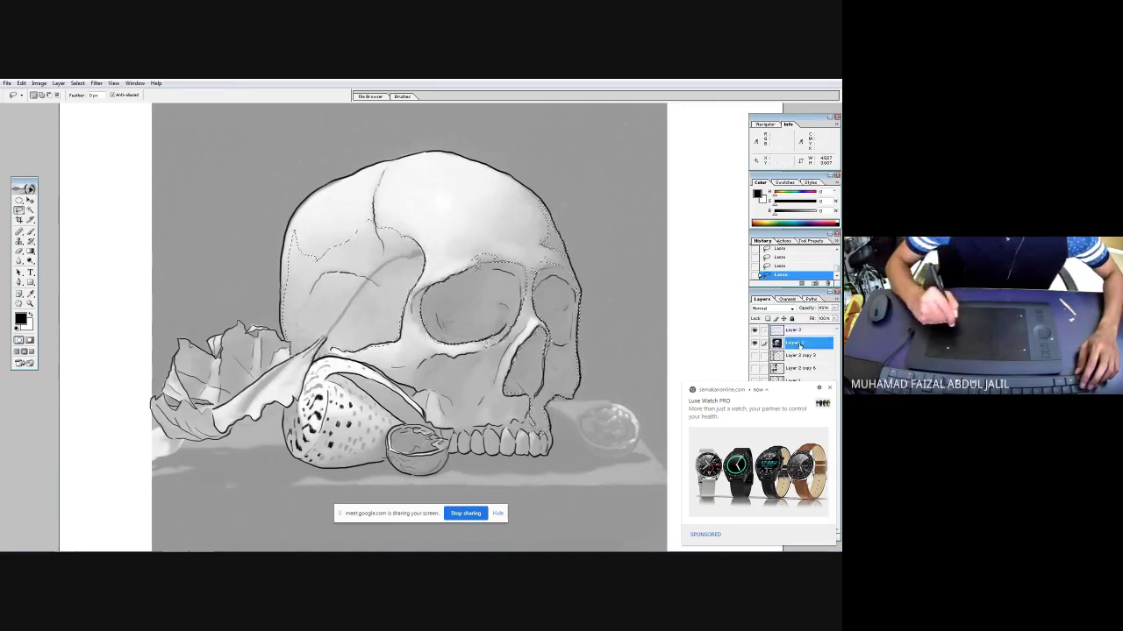
click(830, 388)
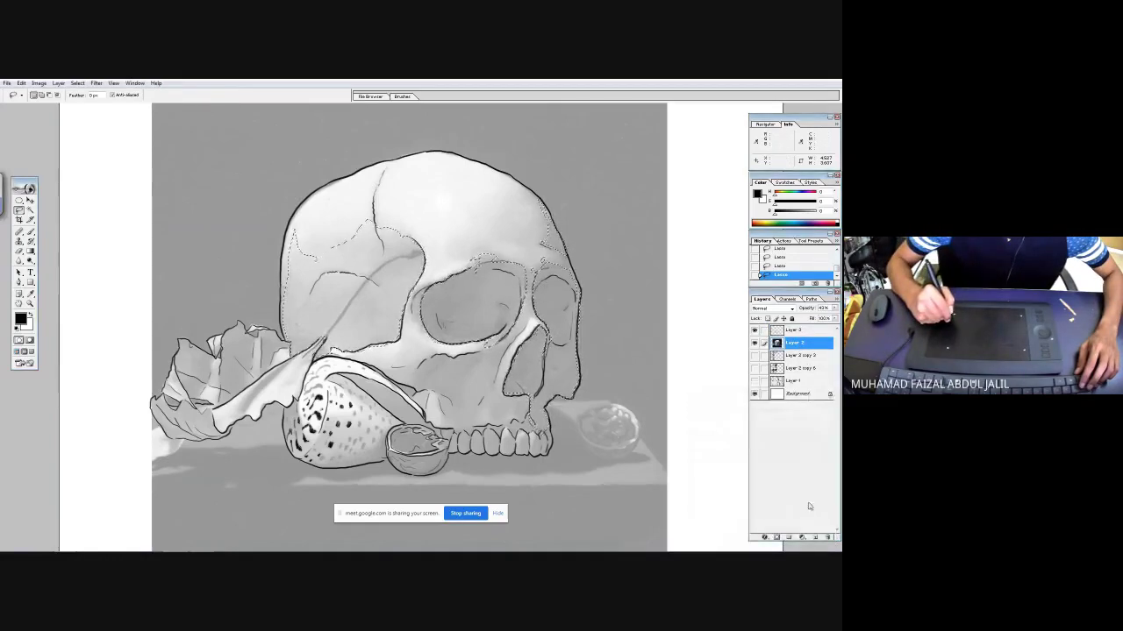
click(815, 538)
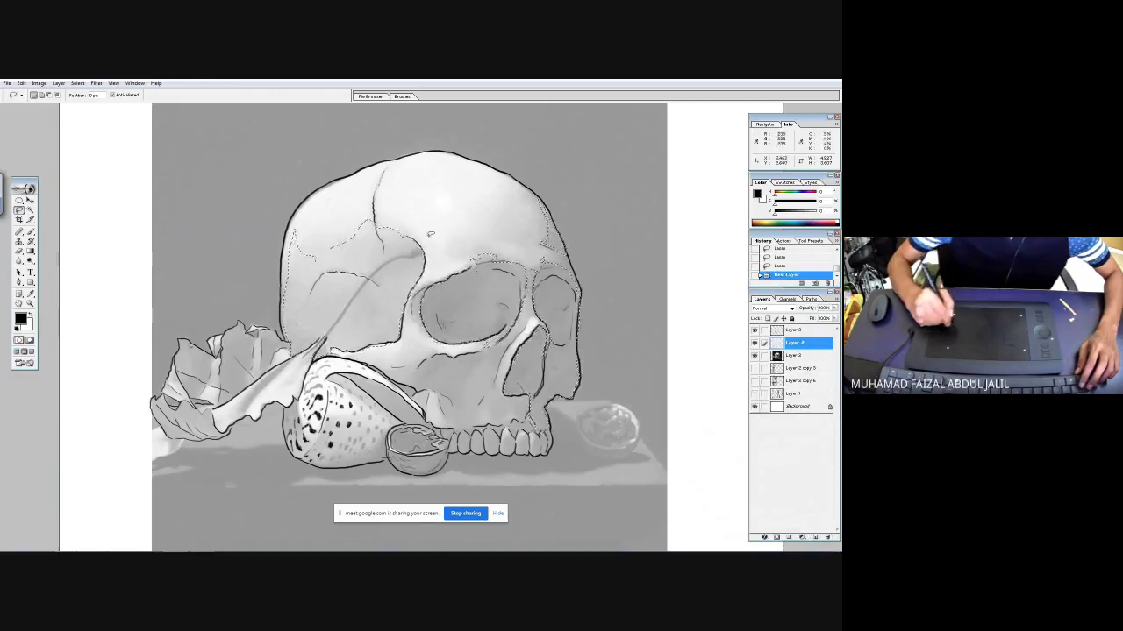
- Choose the Soft Round 300 pixels brush and set its flow to 4%
key(b)
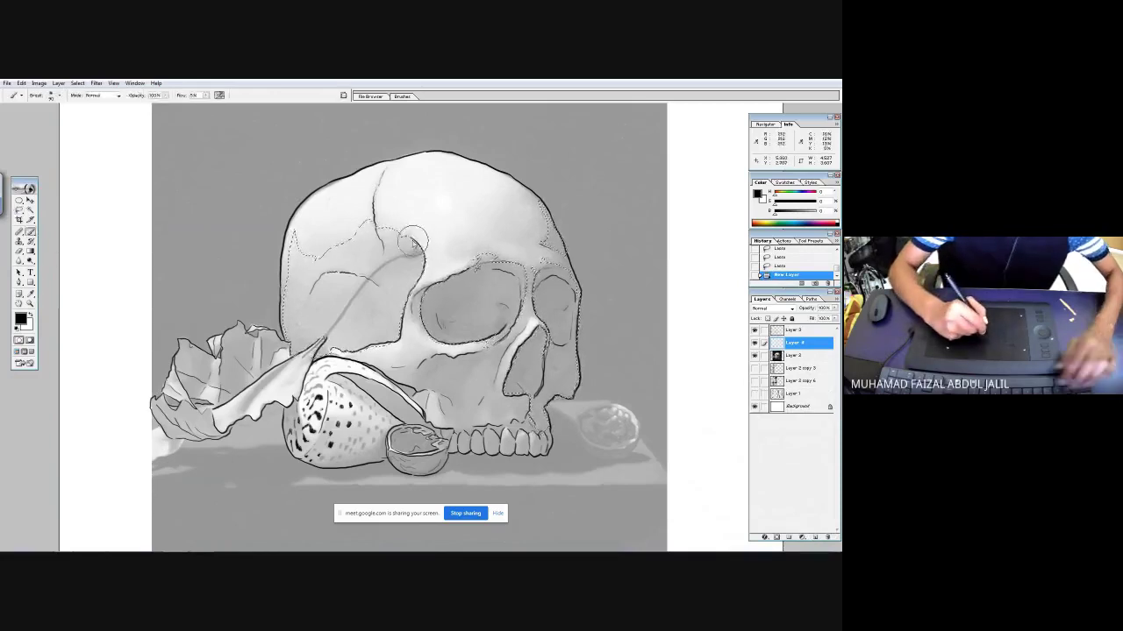
click(59, 95)
scroll(94, 162, up, 10)
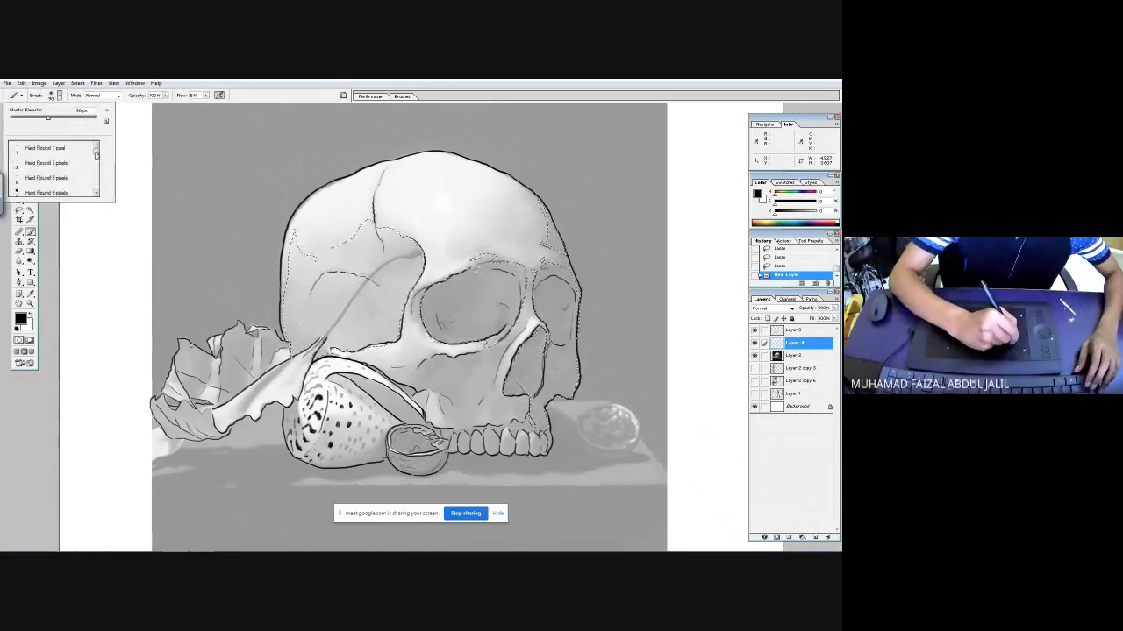
scroll(92, 172, up, 5)
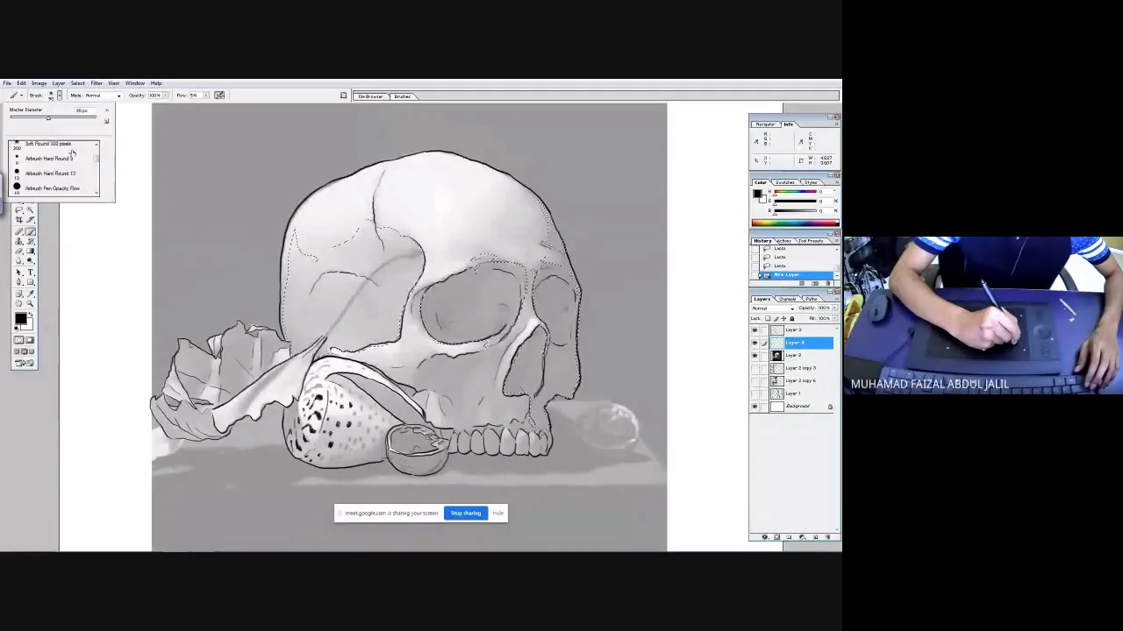
double_click(72, 149)
click(205, 96)
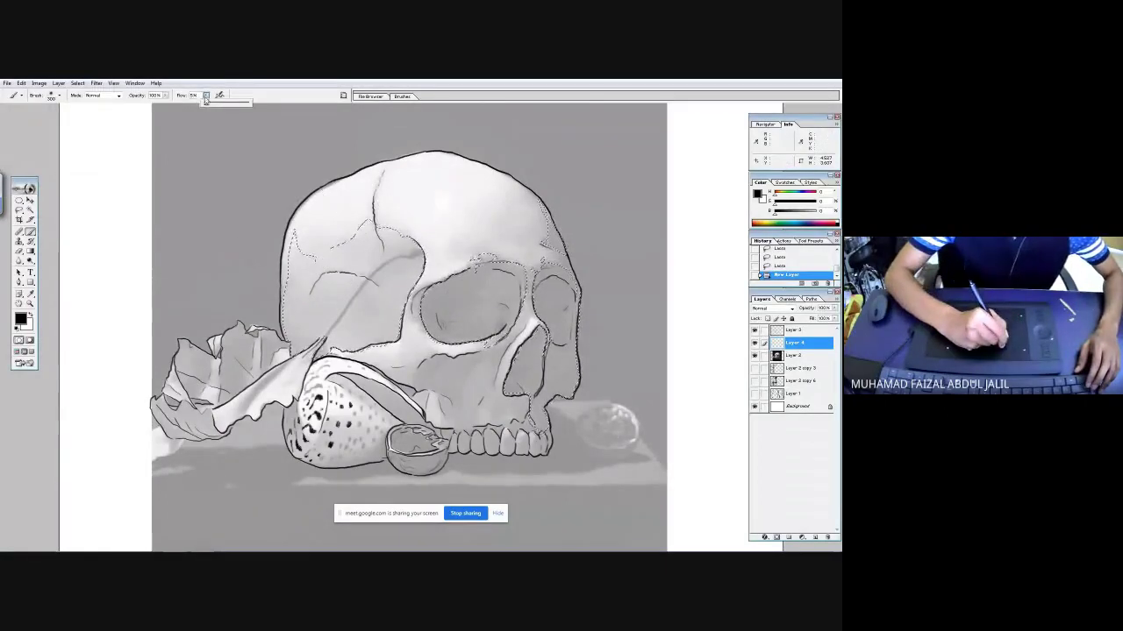
click(206, 104)
- Softly shade the temple, both eye sockets and the nose cavity inside the selection, varying the brush size, and deselect
click(387, 320)
mouse_move(386, 320)
mouse_down()
mouse_move(395, 263)
mouse_move(342, 325)
mouse_move(412, 254)
mouse_move(383, 300)
mouse_move(346, 280)
mouse_up()
key([)
key([)
key([)
mouse_move(432, 321)
mouse_down()
mouse_move(479, 318)
mouse_move(513, 274)
mouse_move(487, 337)
mouse_move(453, 287)
mouse_move(447, 326)
mouse_move(480, 281)
mouse_move(453, 376)
mouse_move(451, 301)
mouse_move(429, 322)
mouse_move(563, 285)
mouse_move(545, 269)
mouse_move(556, 365)
mouse_move(532, 342)
mouse_move(550, 386)
mouse_move(536, 435)
mouse_move(556, 406)
mouse_up()
key([)
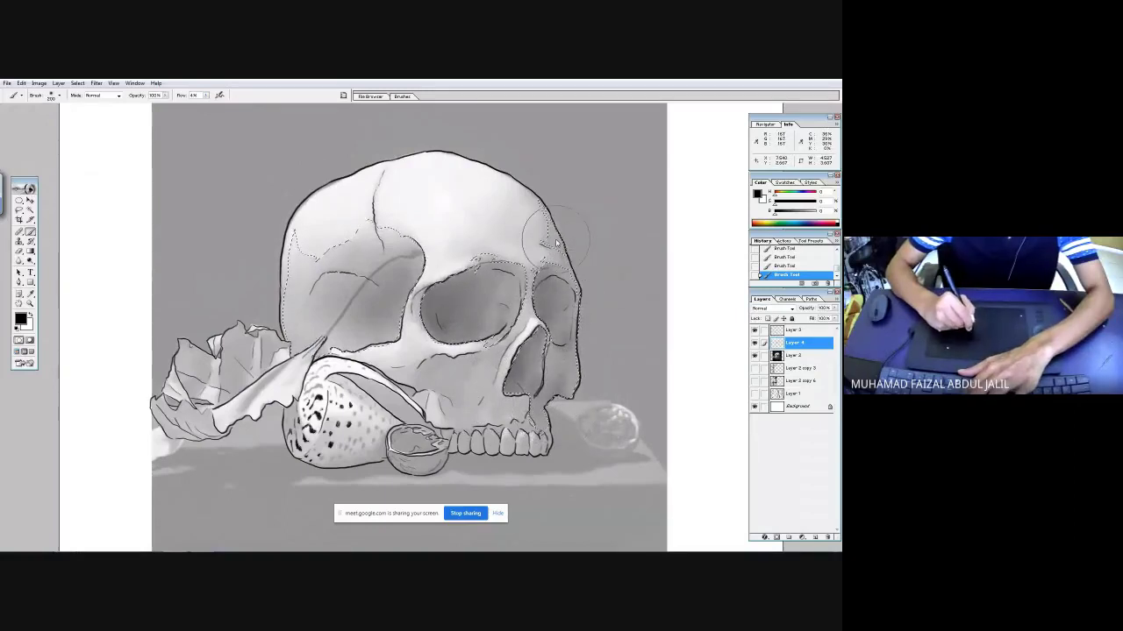
key(])
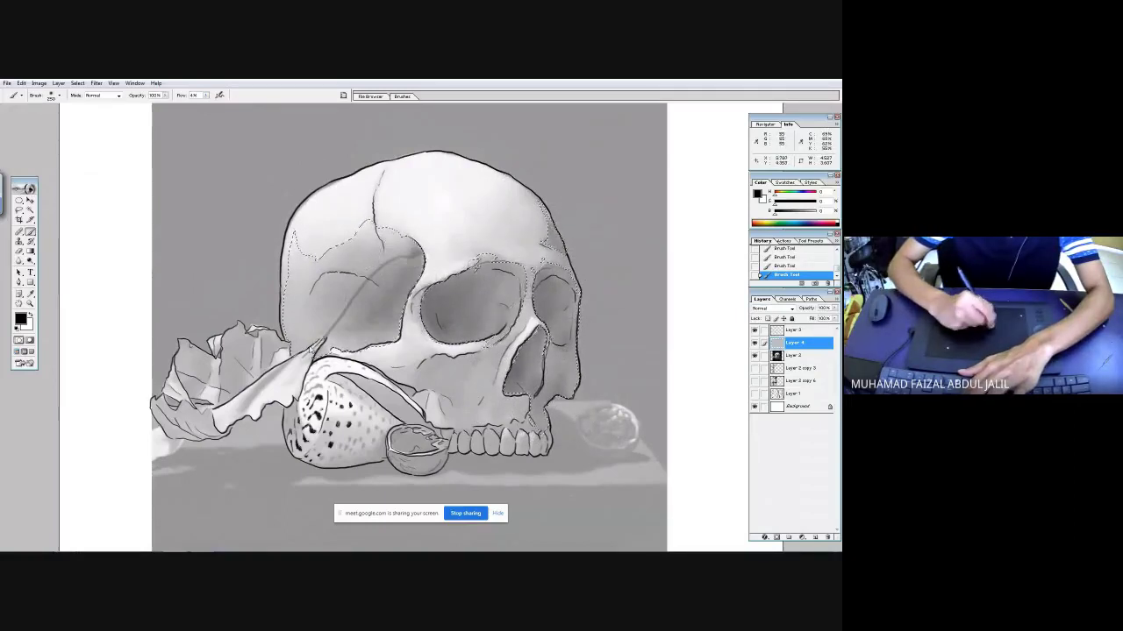
key(])
key(])
key(])
key(ctrl+d)
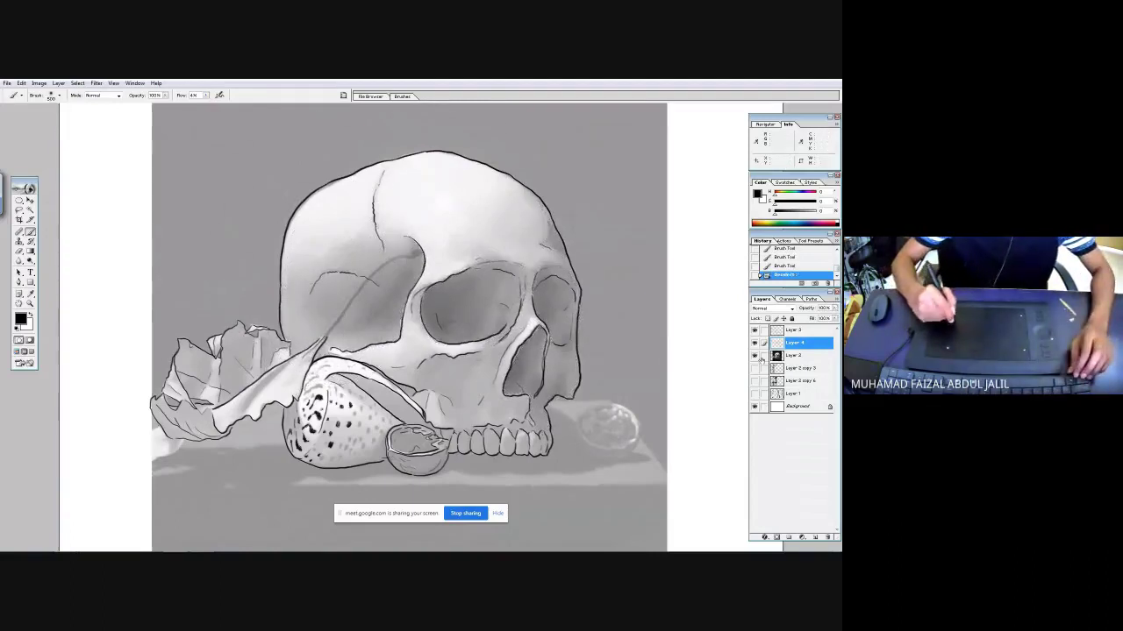
- Hide the reference layer and soften the shading at the forehead's edge using the Eraser at 11% flow
click(755, 355)
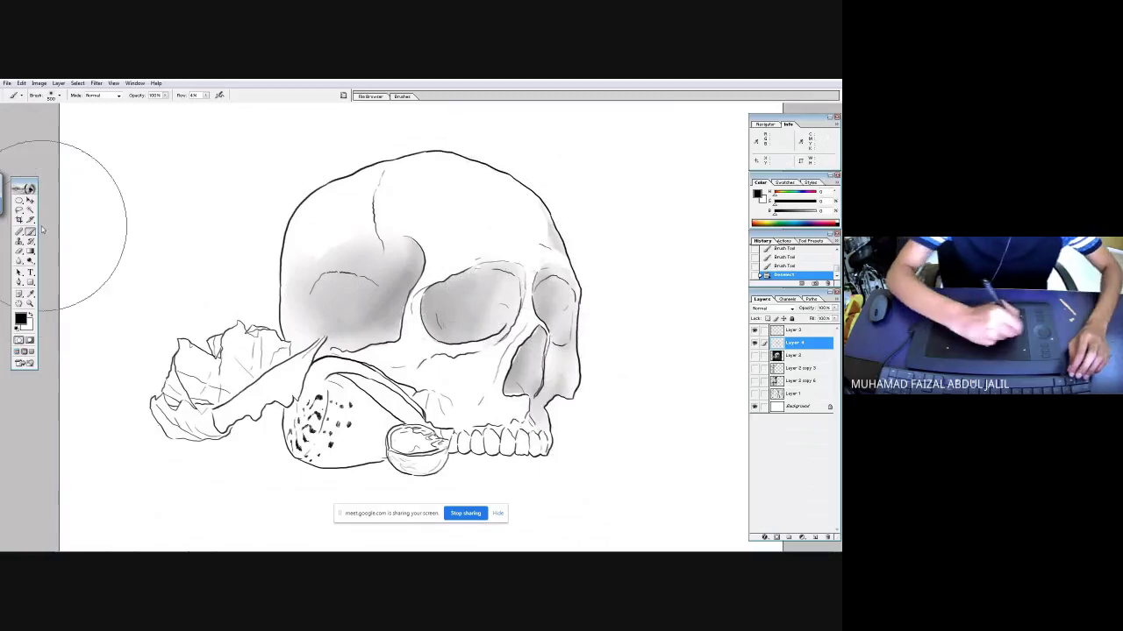
click(19, 251)
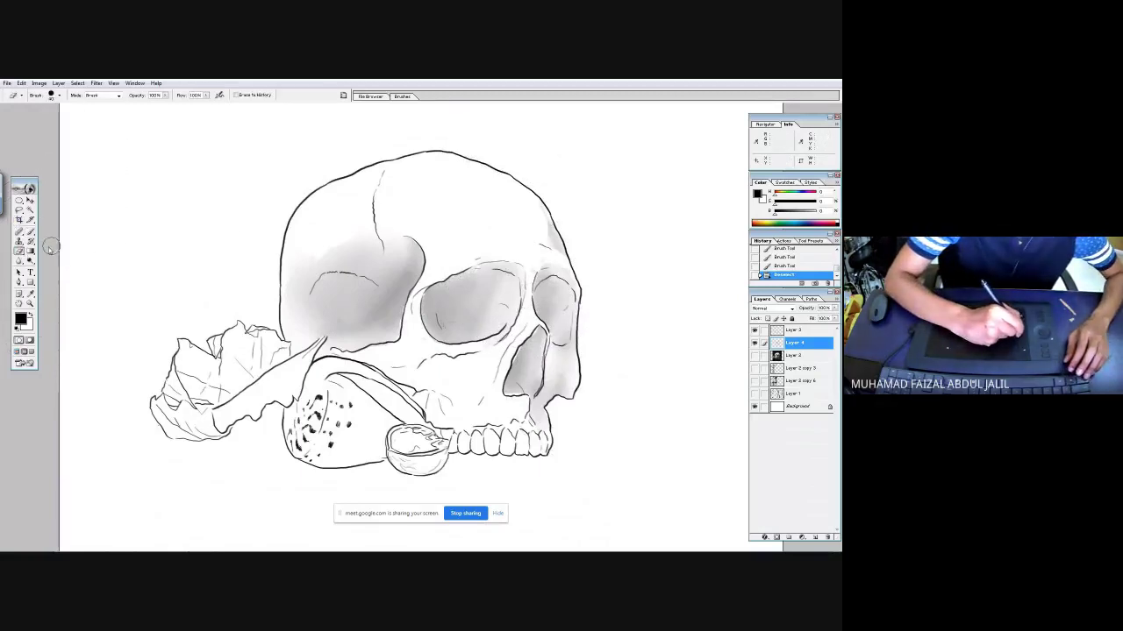
click(205, 96)
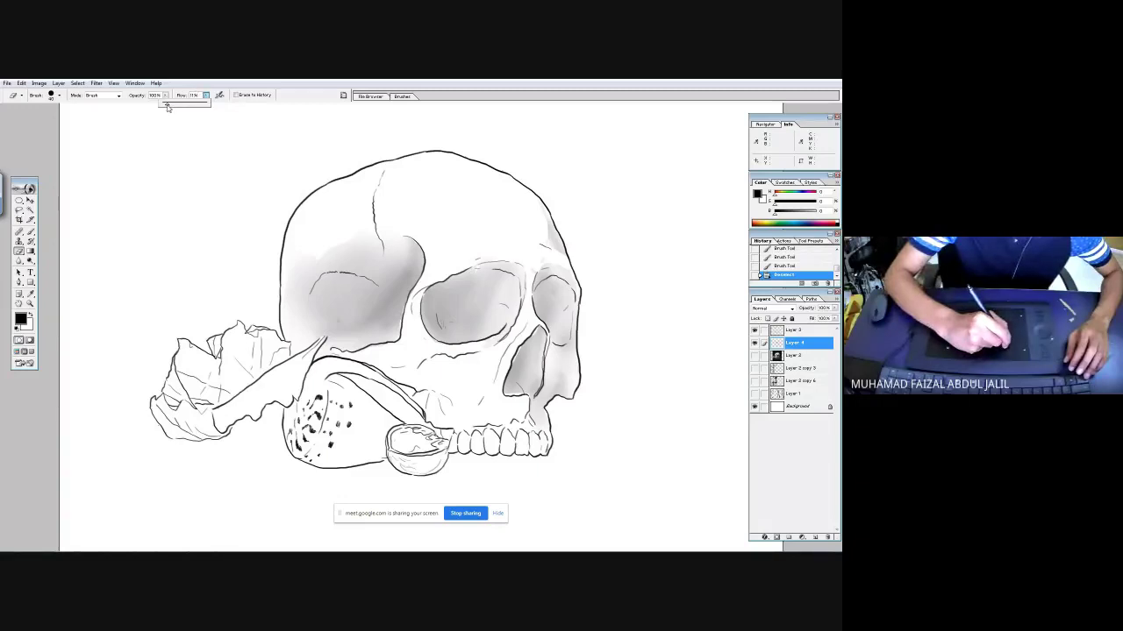
click(540, 243)
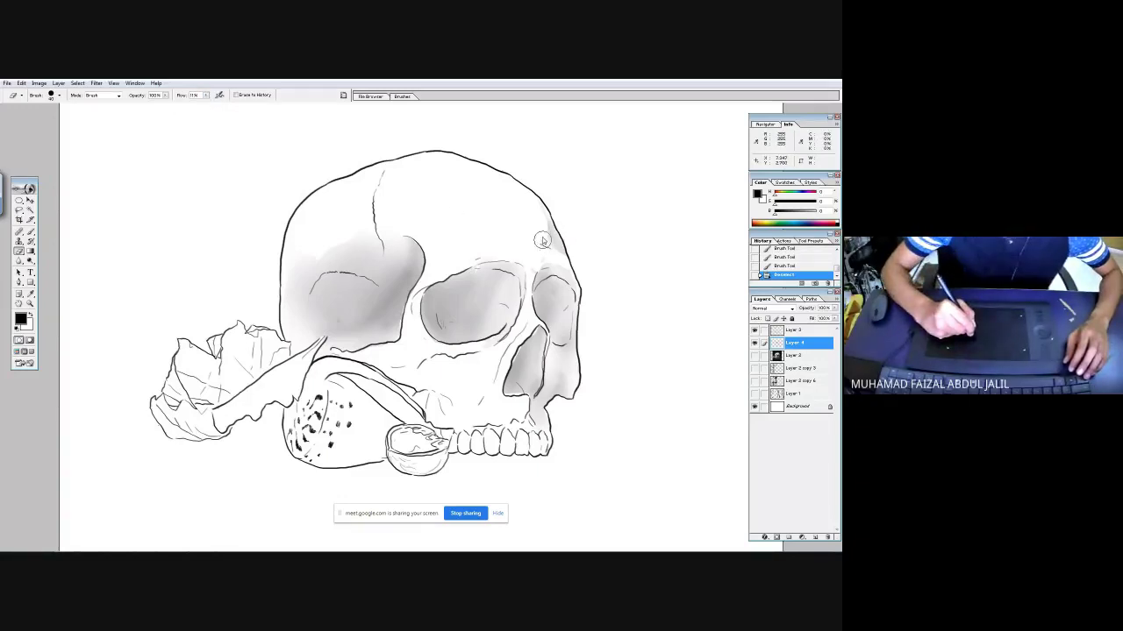
mouse_move(538, 220)
mouse_down()
mouse_move(557, 278)
mouse_move(492, 303)
mouse_move(524, 271)
mouse_move(484, 243)
mouse_up()
- Lighten the outer and upper edges of the temple shading with a larger Eraser
key(])
key(])
key(])
key(])
key(])
drag(304, 251, 342, 235)
key(])
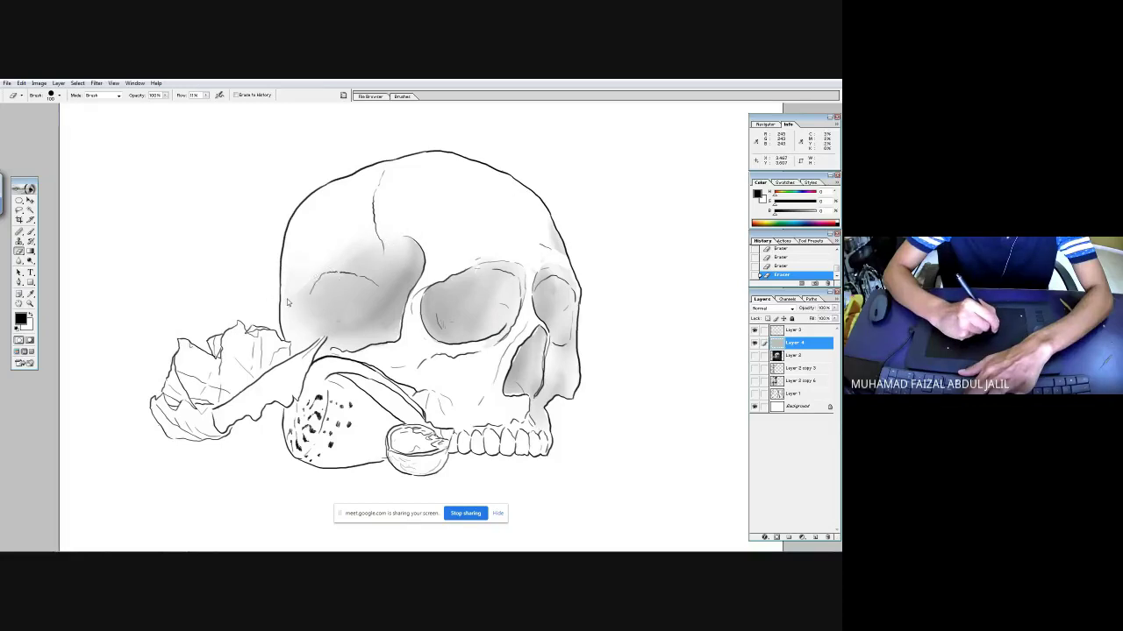
- Reduce the Eraser's size and lower its flow to 5%
key(bracketleft)
key(bracketleft)
key(bracketleft)
key(bracketleft)
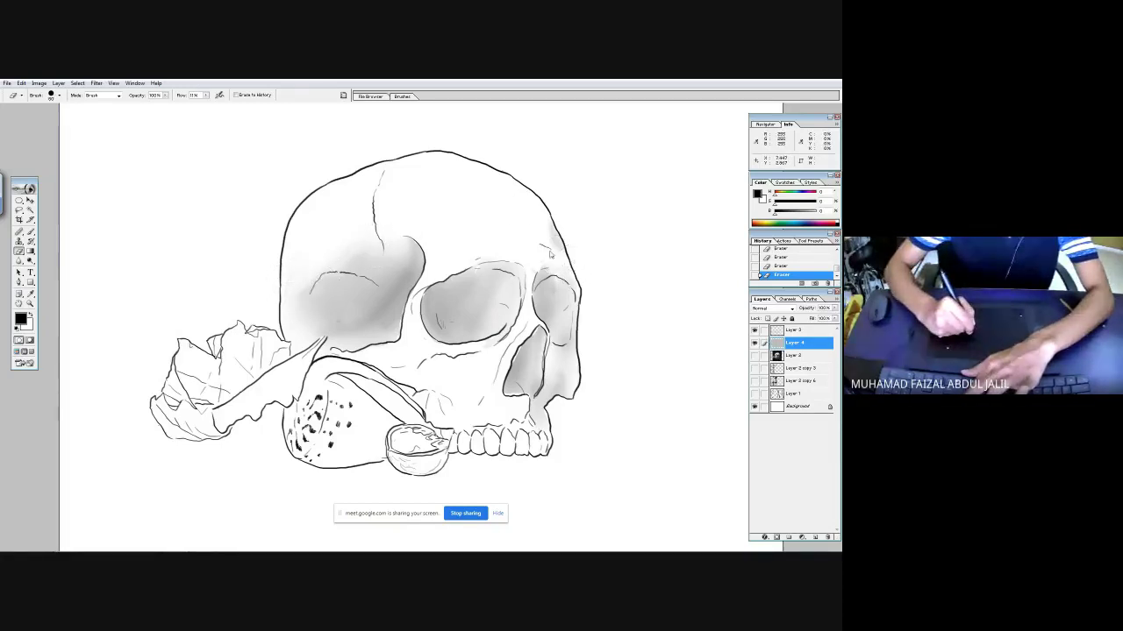
click(205, 95)
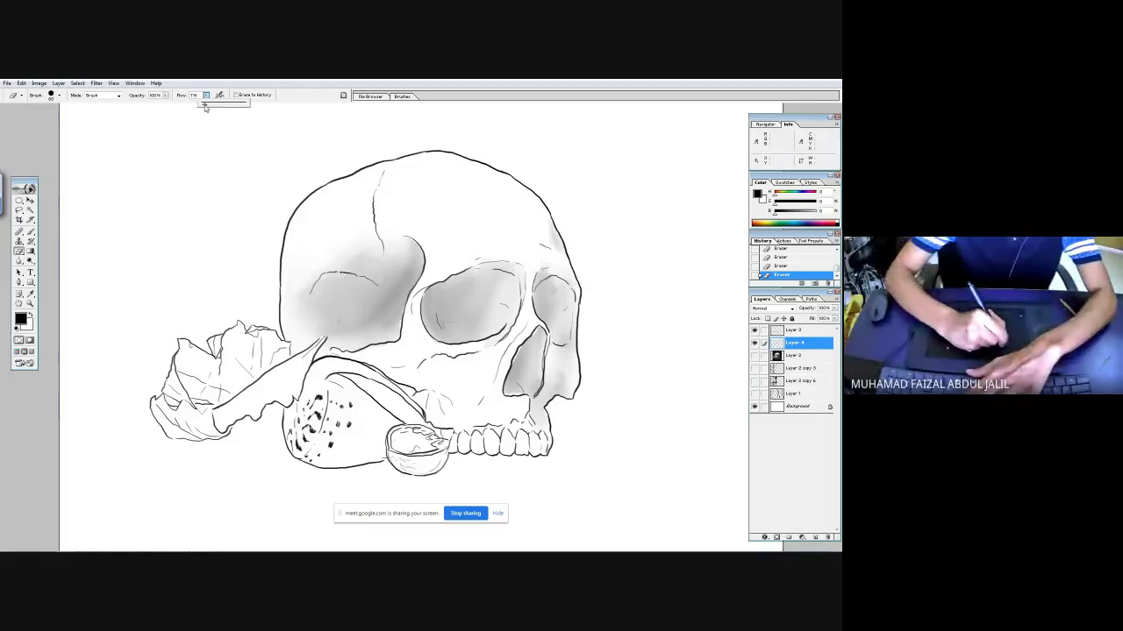
click(589, 310)
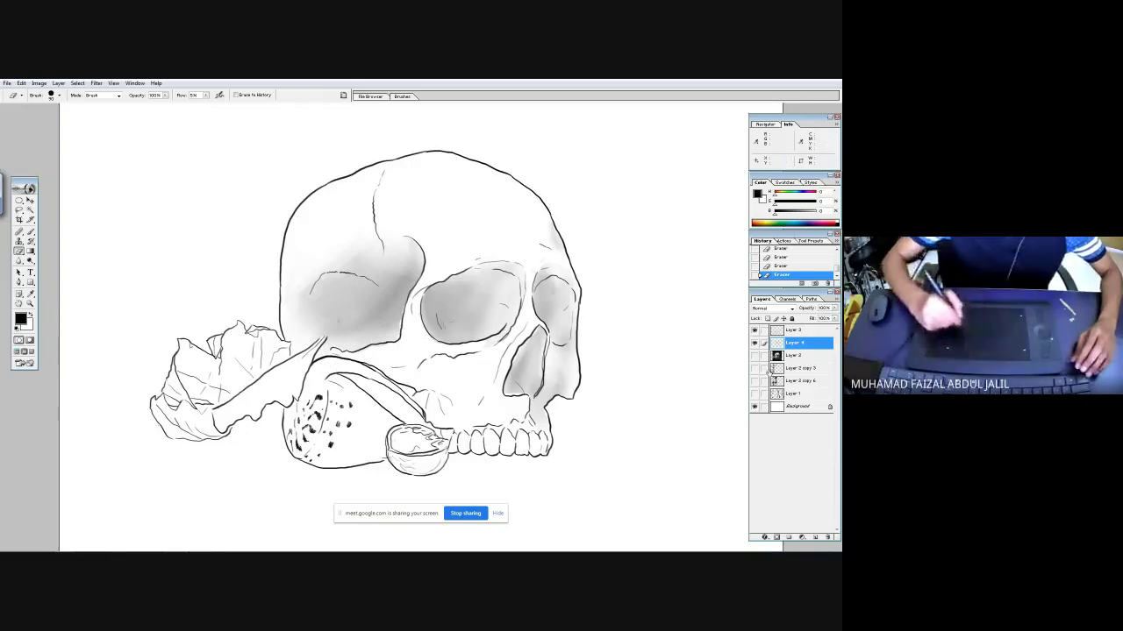
- Show the reference layer again and switch the Eraser to a different preset brush tip at 100% flow
click(755, 355)
click(59, 96)
drag(96, 163, 97, 180)
scroll(98, 181, down, 2)
double_click(52, 164)
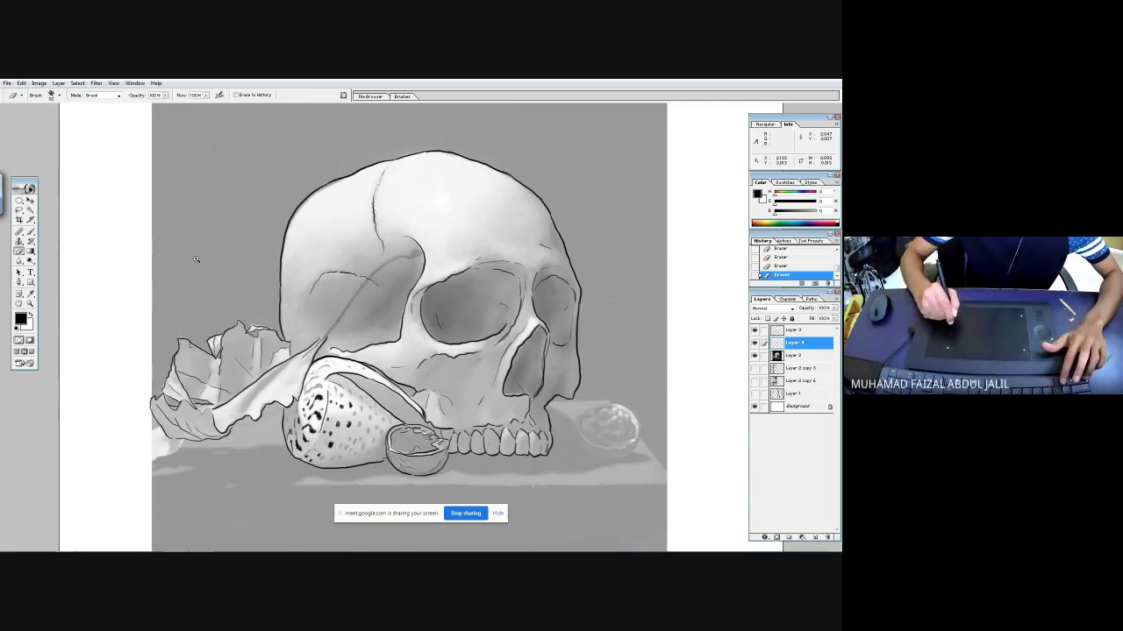
- Rename the layer holding the soft skull shadows as "shading"
key(ctrl+plus)
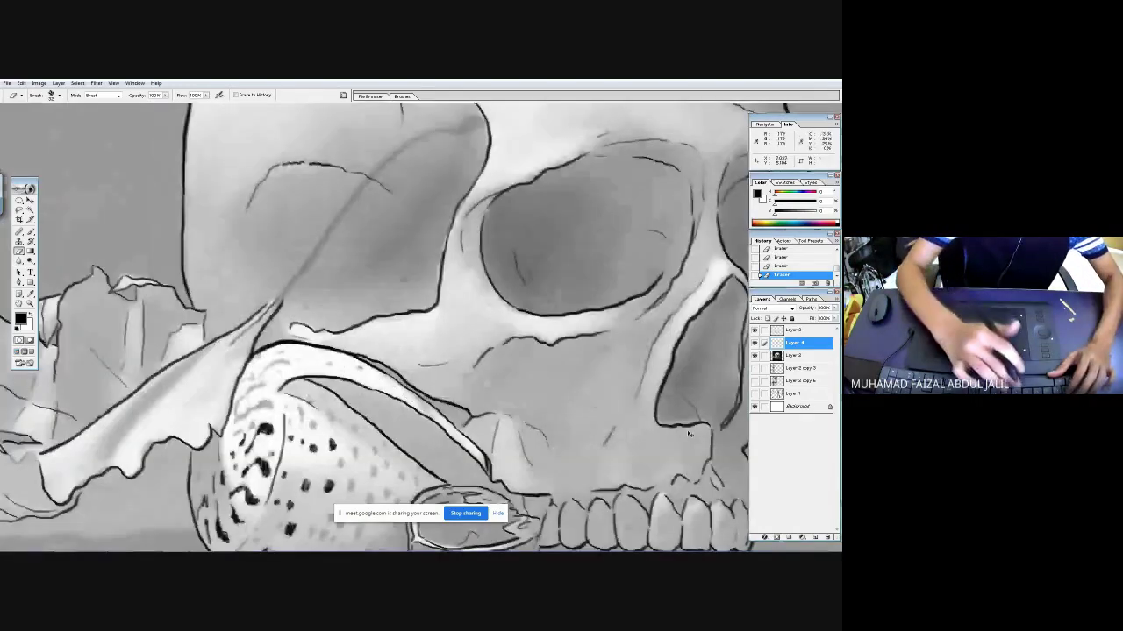
double_click(795, 342)
text(shell)
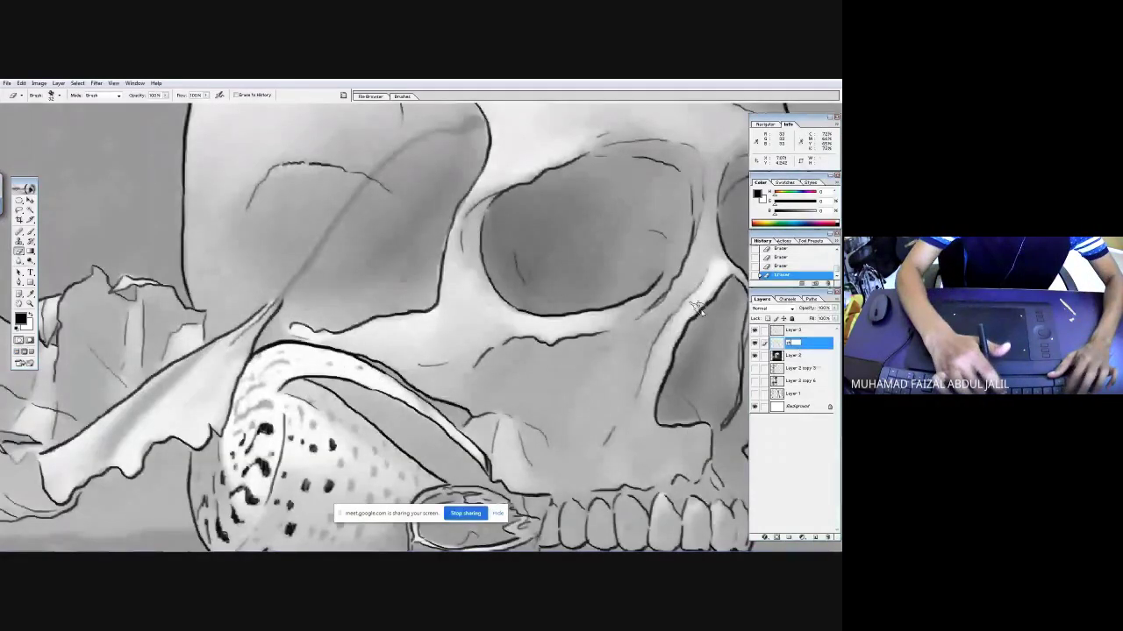
- Rename the layer above the shading layer as "skull"
double_click(794, 329)
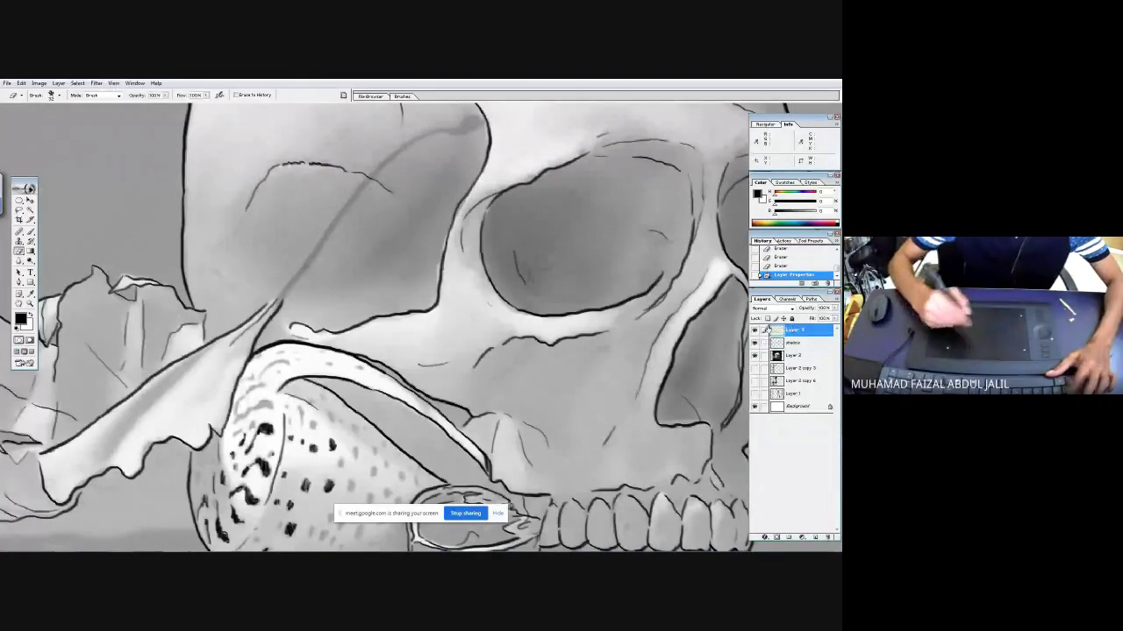
text(skul)
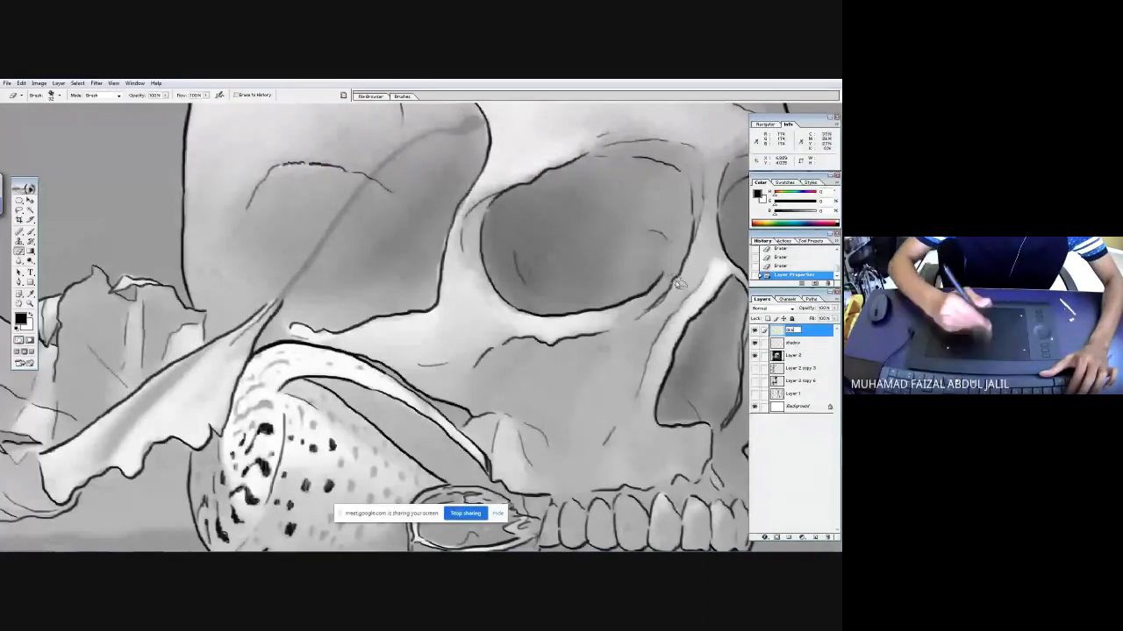
text(l)
key(Return)
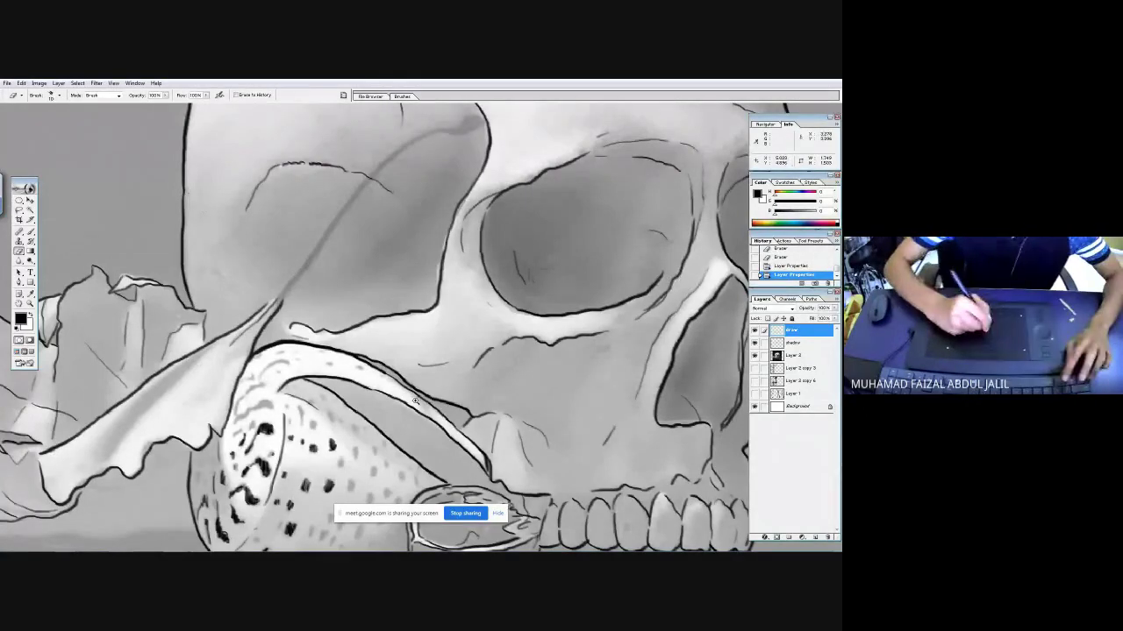
- Switch to the Brush tool at 100% flow with a different preset brush tip for line work
drag(200, 208, 381, 383)
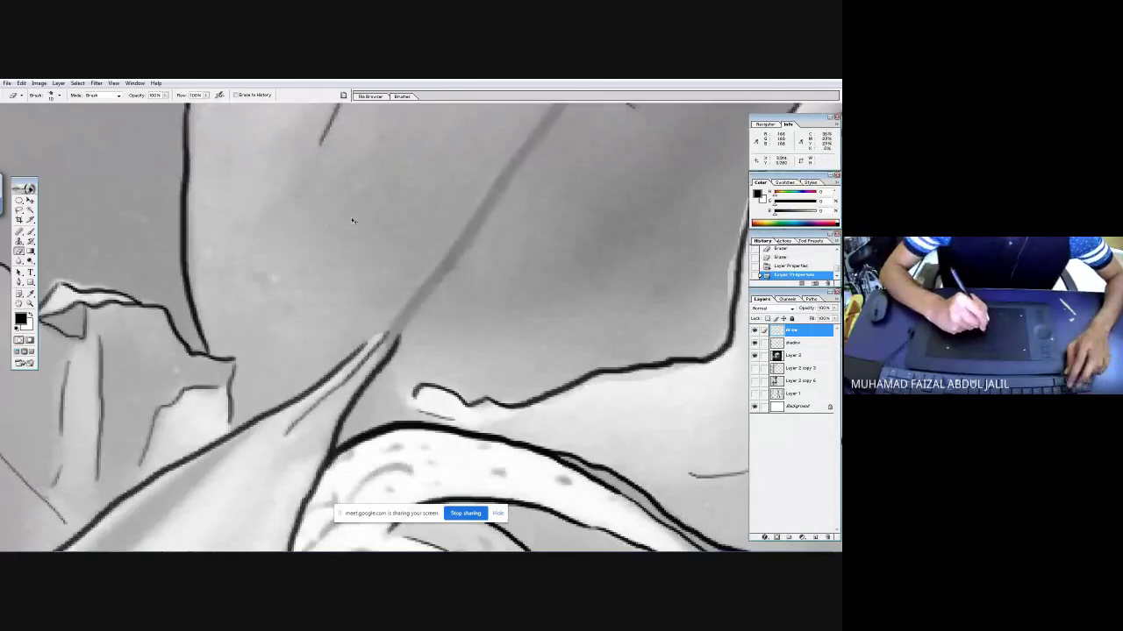
click(31, 231)
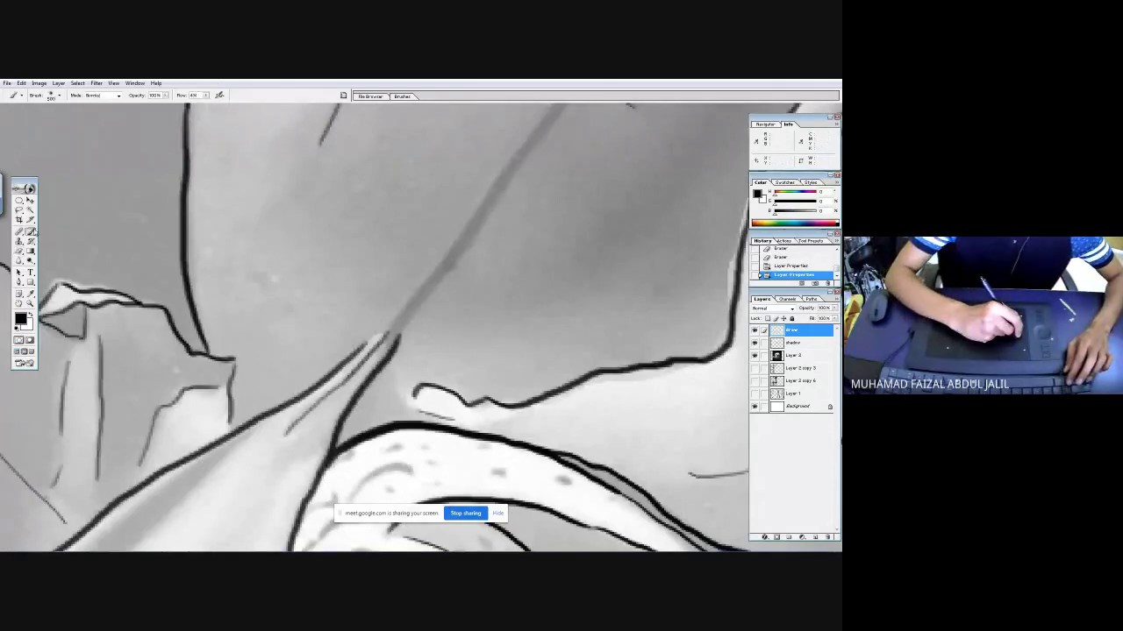
click(206, 96)
drag(247, 105, 286, 100)
click(59, 96)
double_click(75, 168)
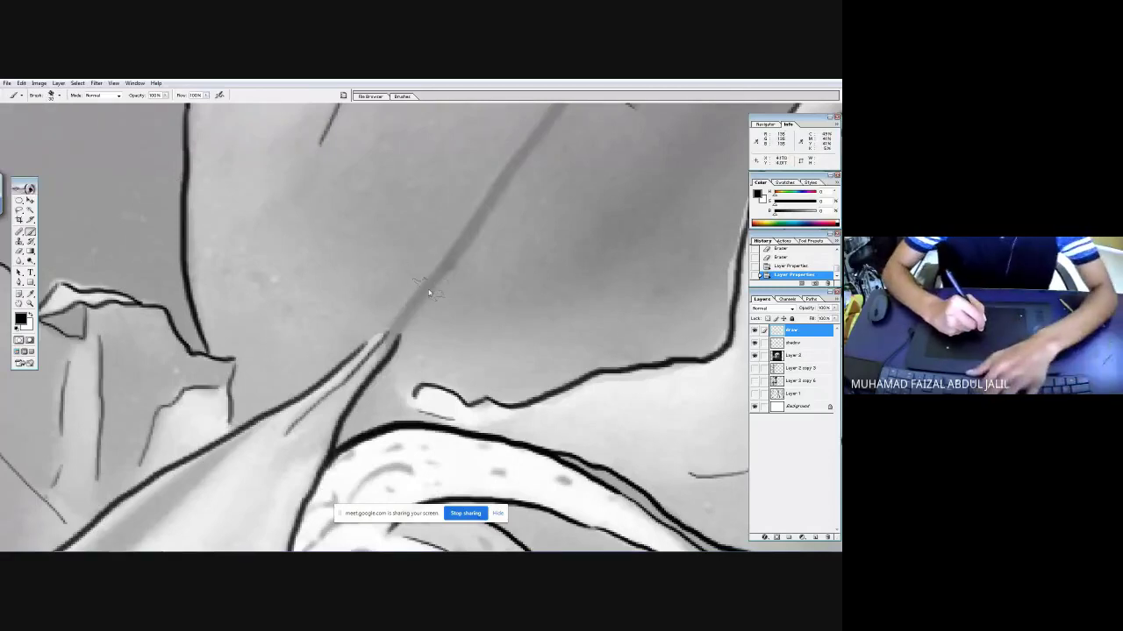
- Ink both edges of the leaf stalk where it runs across the temple up to its knobbed end
key(ctrl+minus)
key(ctrl+minus)
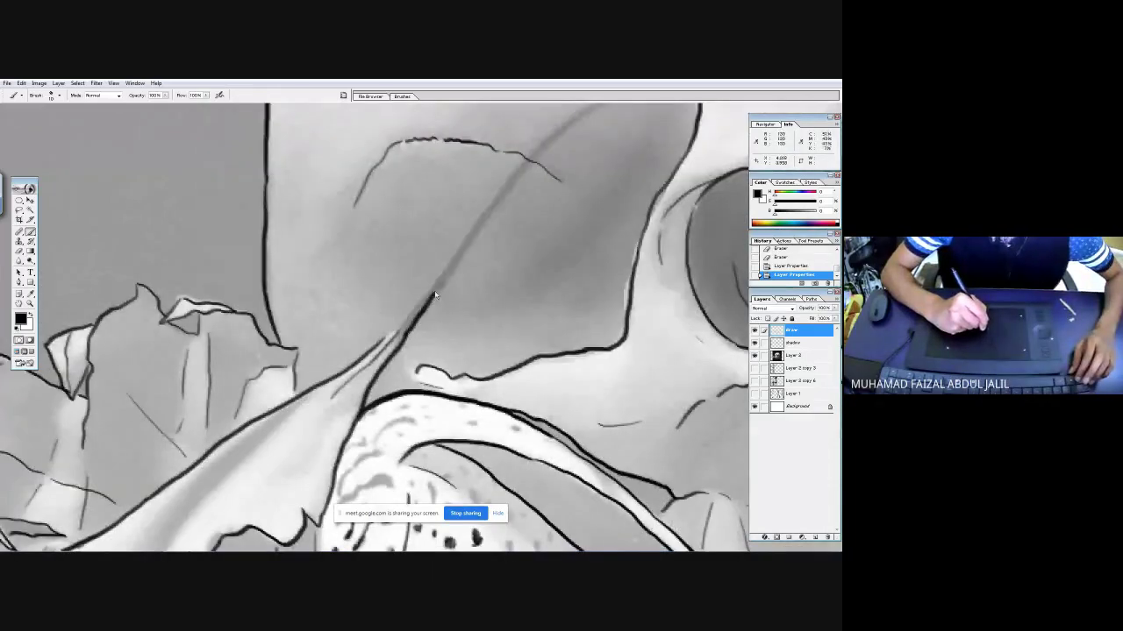
mouse_move(462, 260)
mouse_down()
mouse_move(511, 193)
mouse_move(546, 174)
mouse_move(506, 240)
mouse_move(426, 260)
mouse_up()
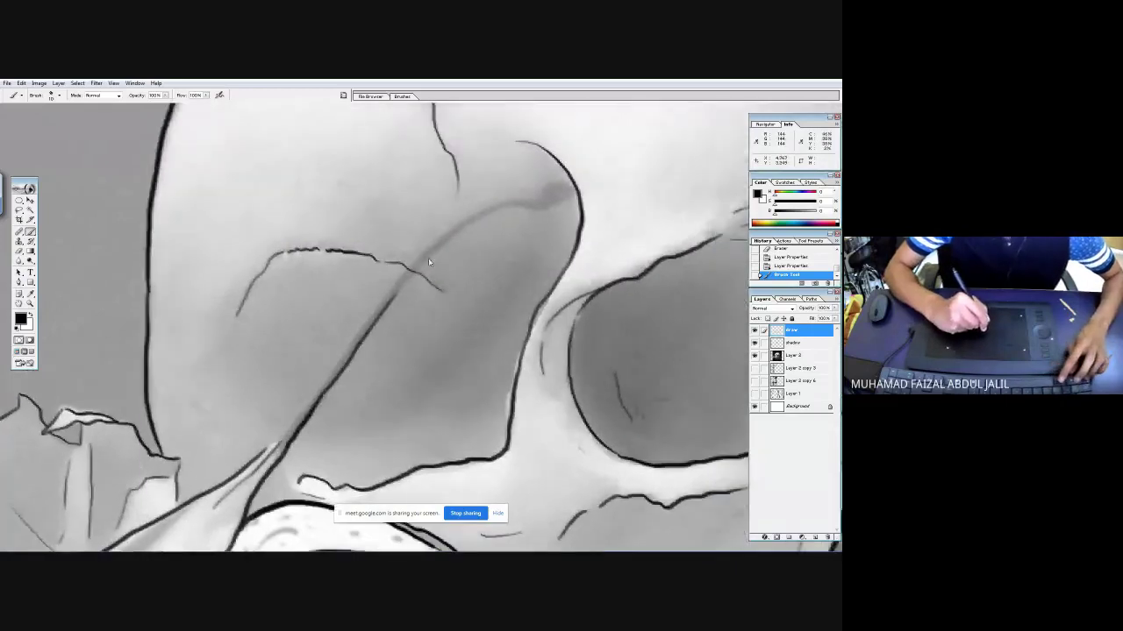
mouse_move(396, 300)
mouse_down()
mouse_move(418, 274)
mouse_move(396, 299)
mouse_move(453, 236)
mouse_move(526, 209)
mouse_move(520, 235)
mouse_move(460, 256)
mouse_up()
key(ctrl+z)
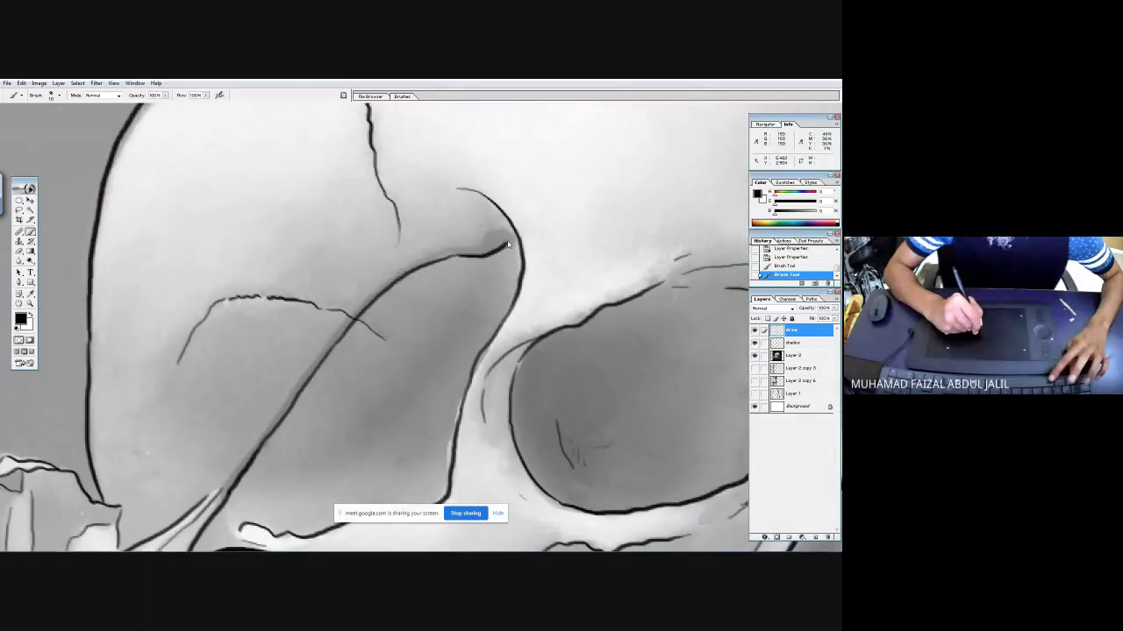
mouse_move(481, 250)
mouse_down()
mouse_move(440, 245)
mouse_move(369, 296)
mouse_up()
mouse_move(316, 351)
mouse_down()
mouse_move(480, 226)
mouse_move(375, 367)
mouse_up()
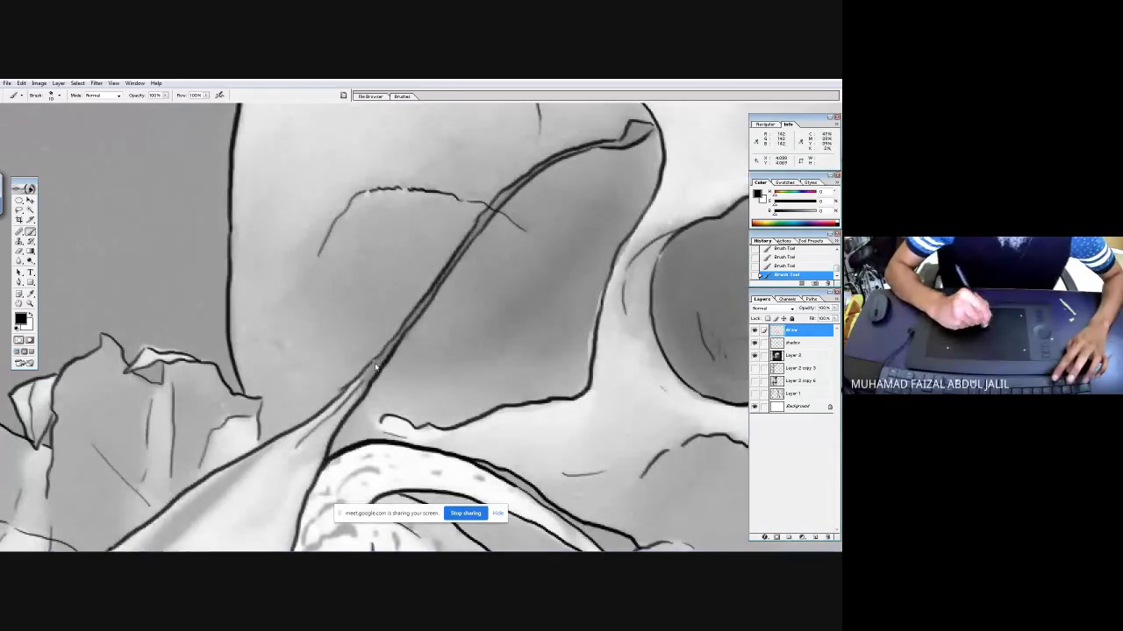
- Darken the leaf stalk with fine strokes and hatch the shadow along the pale front fold of the leaf
drag(495, 207, 439, 260)
mouse_move(592, 179)
mouse_down()
mouse_move(566, 200)
mouse_move(497, 212)
mouse_move(459, 238)
mouse_move(325, 420)
mouse_move(334, 393)
mouse_move(304, 454)
mouse_up()
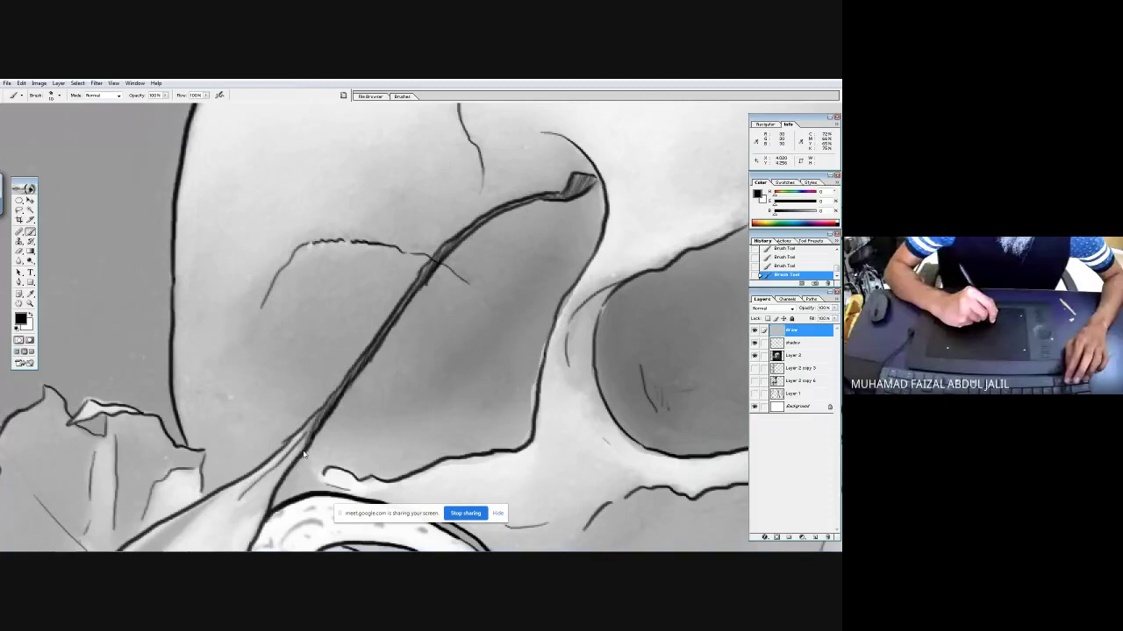
drag(175, 526, 364, 295)
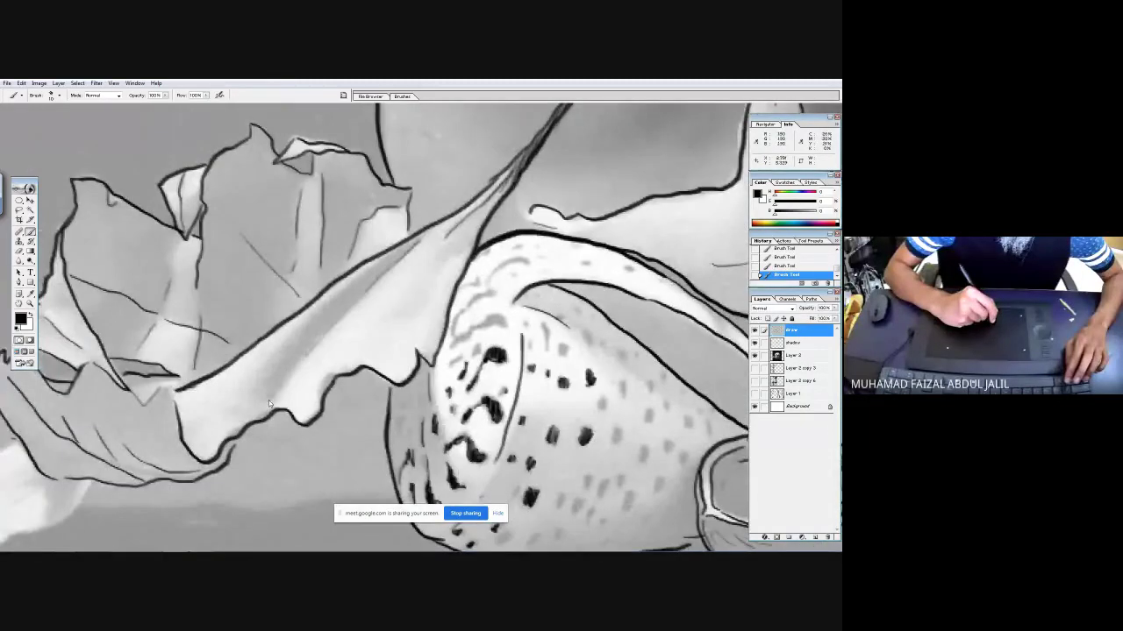
mouse_move(411, 249)
mouse_down()
mouse_move(353, 295)
mouse_move(279, 391)
mouse_move(311, 349)
mouse_move(381, 361)
mouse_up()
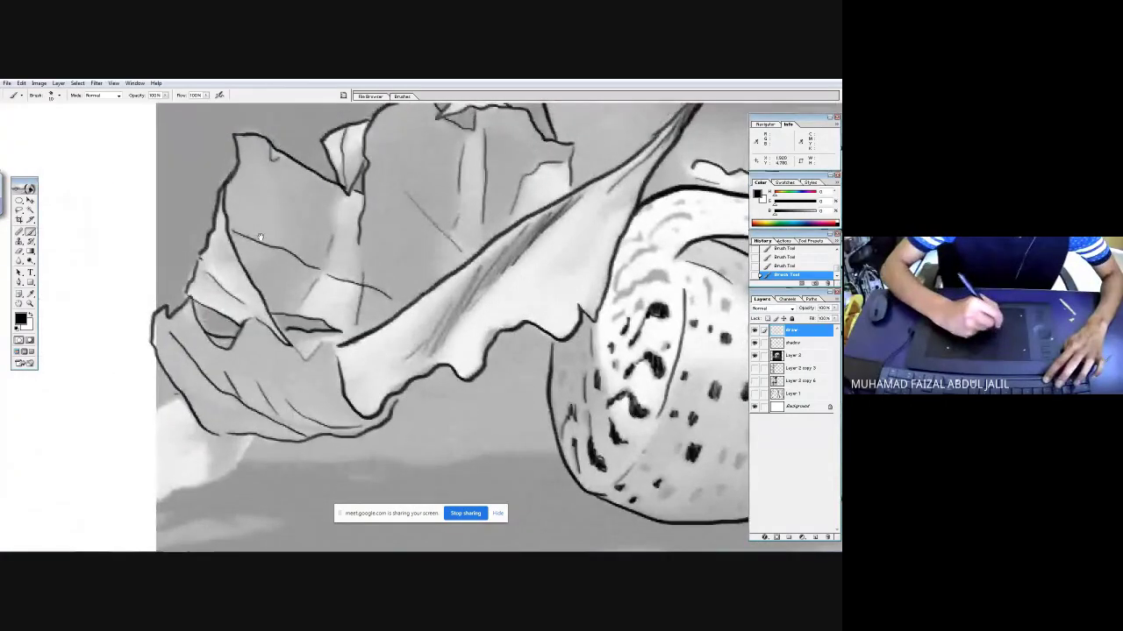
- Hatch the dark gap, the small curled tip and the inner surfaces of the dried leaf
drag(260, 237, 244, 337)
drag(259, 418, 287, 430)
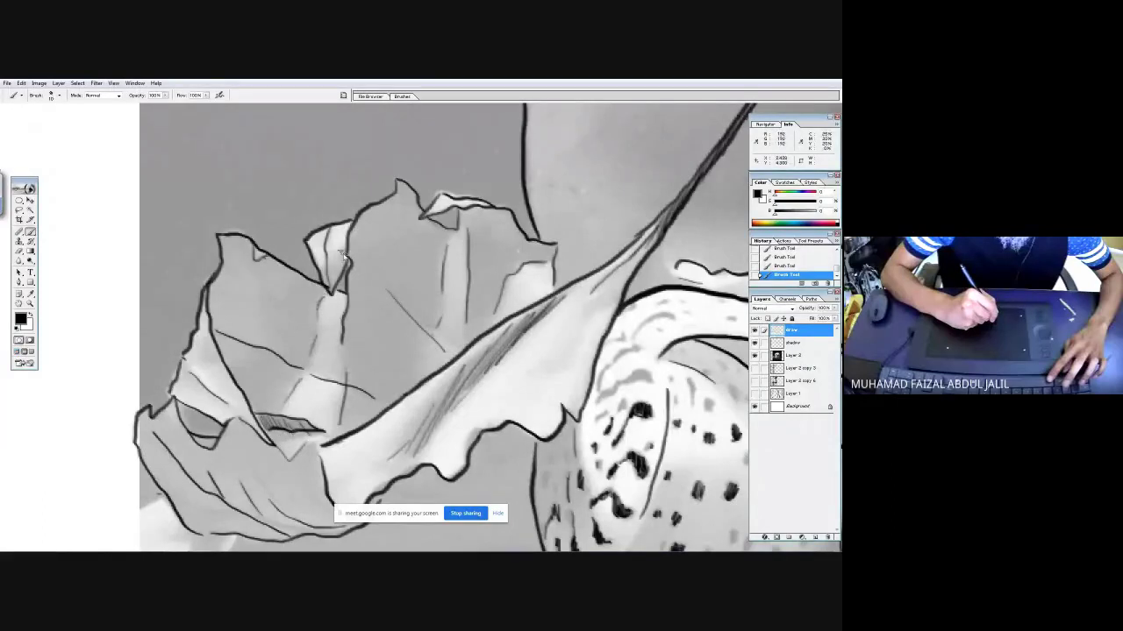
drag(340, 256, 335, 279)
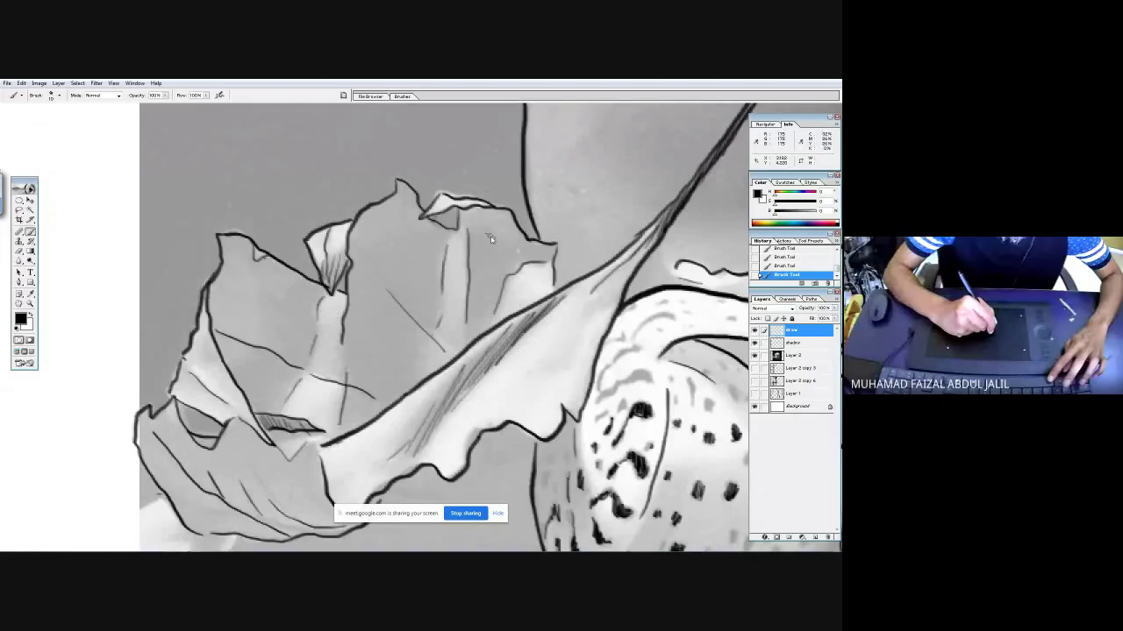
drag(493, 274, 472, 319)
drag(498, 271, 468, 326)
drag(490, 271, 468, 290)
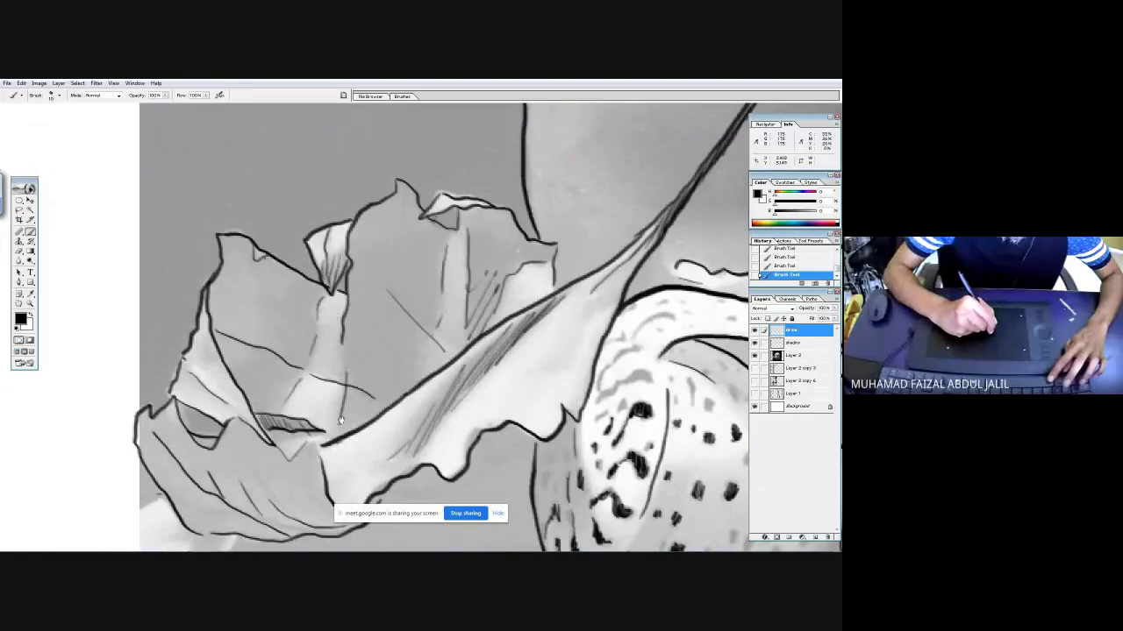
mouse_move(319, 398)
mouse_down()
mouse_move(333, 264)
mouse_move(296, 307)
mouse_up()
drag(314, 307, 305, 321)
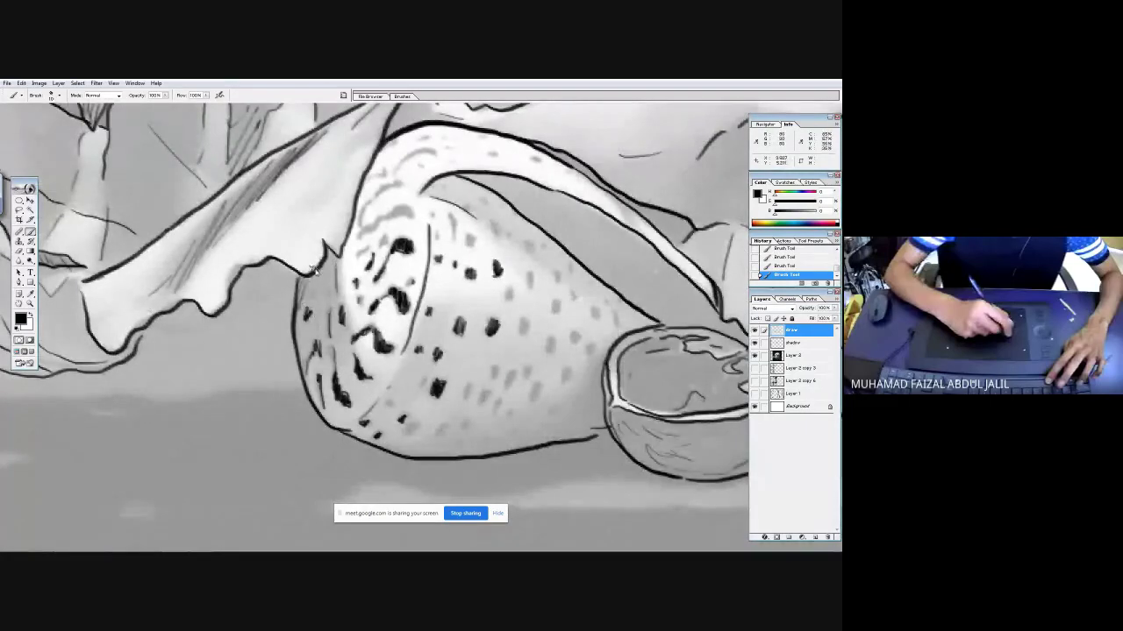
- Hatch the shell's shaded left side and its lower edge beside the walnut, and add dark spots near its base
mouse_move(314, 270)
mouse_down()
mouse_move(313, 325)
mouse_move(329, 309)
mouse_move(309, 354)
mouse_up()
drag(328, 318, 321, 351)
click(409, 424)
click(412, 429)
click(390, 409)
drag(609, 421, 586, 435)
drag(602, 393, 578, 434)
mouse_move(588, 406)
mouse_down()
mouse_move(568, 437)
mouse_move(546, 440)
mouse_up()
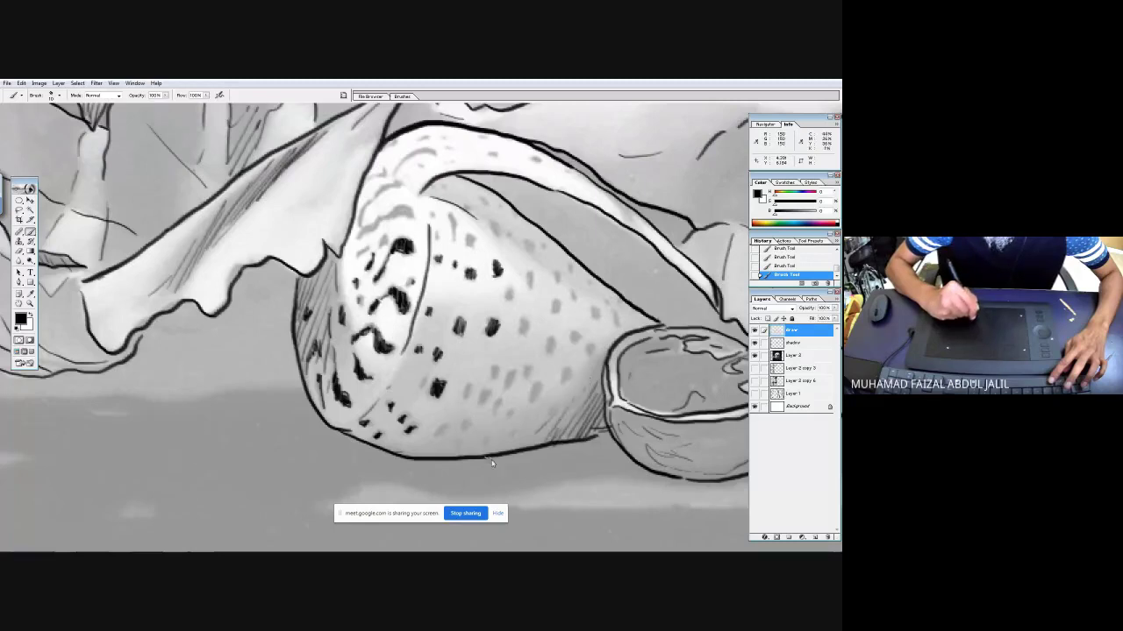
- Add marks on the shell's upper surface and hatch the shadow inside its opening
mouse_move(509, 237)
mouse_down()
mouse_move(525, 255)
mouse_move(497, 241)
mouse_up()
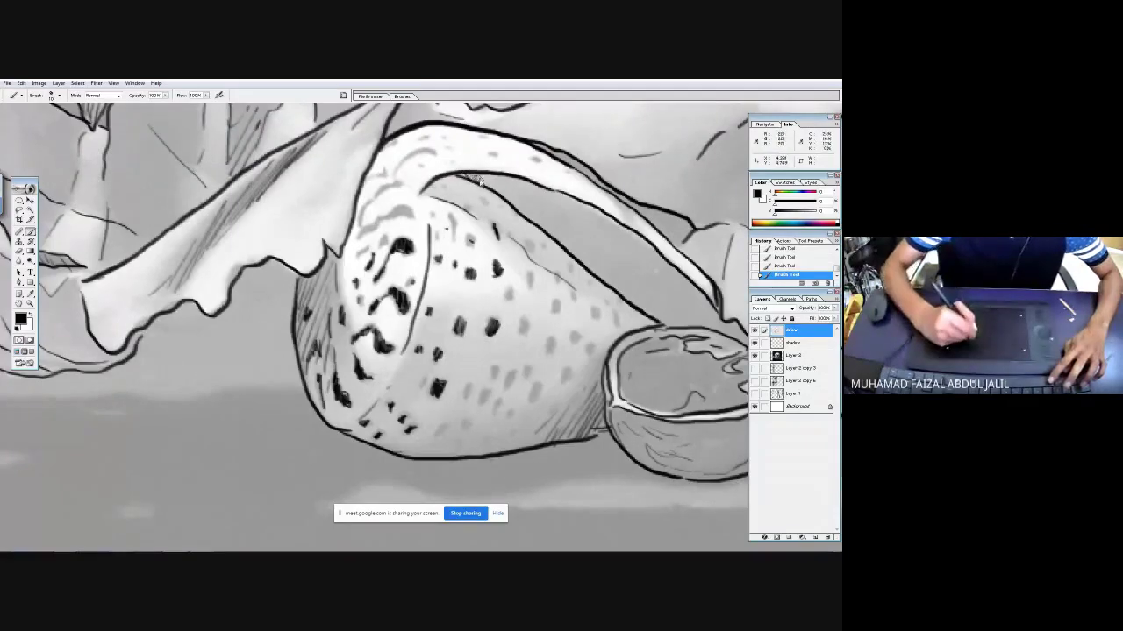
drag(481, 178, 523, 210)
drag(514, 182, 553, 239)
mouse_move(533, 198)
mouse_down()
mouse_move(573, 260)
mouse_move(583, 251)
mouse_up()
drag(570, 235, 625, 290)
- Hatch the lower inner rim of the near eye socket and add short strokes along its outer rim
drag(615, 188, 371, 318)
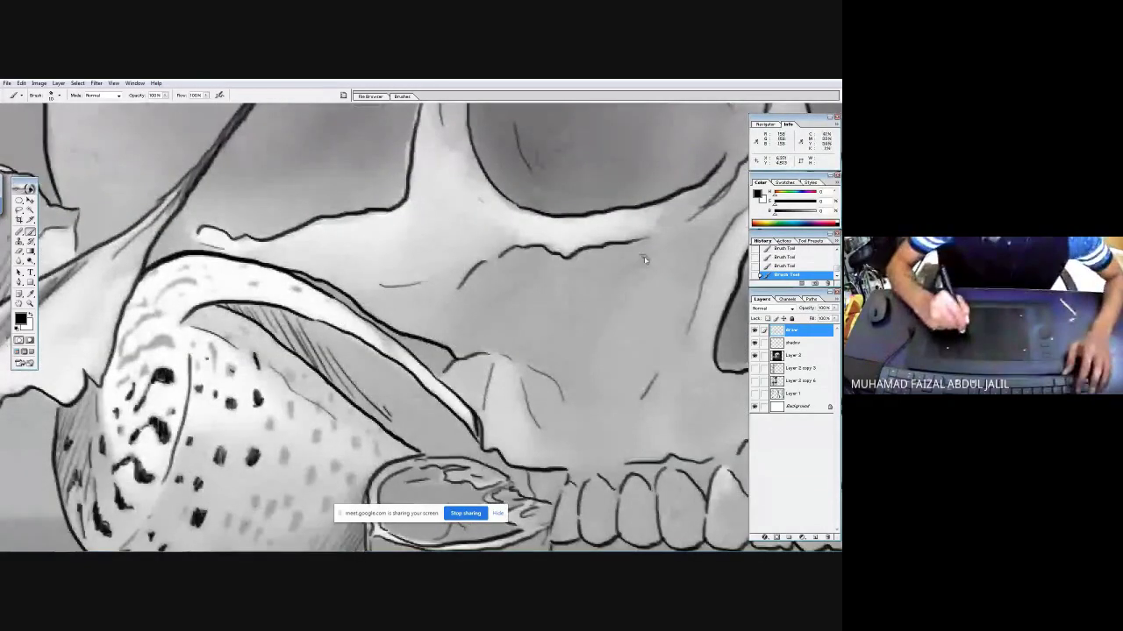
mouse_move(733, 166)
mouse_down()
mouse_move(685, 221)
mouse_move(617, 237)
mouse_move(530, 351)
mouse_up()
mouse_move(630, 251)
mouse_down()
mouse_move(599, 329)
mouse_move(619, 265)
mouse_move(565, 349)
mouse_move(537, 367)
mouse_up()
drag(471, 351, 582, 377)
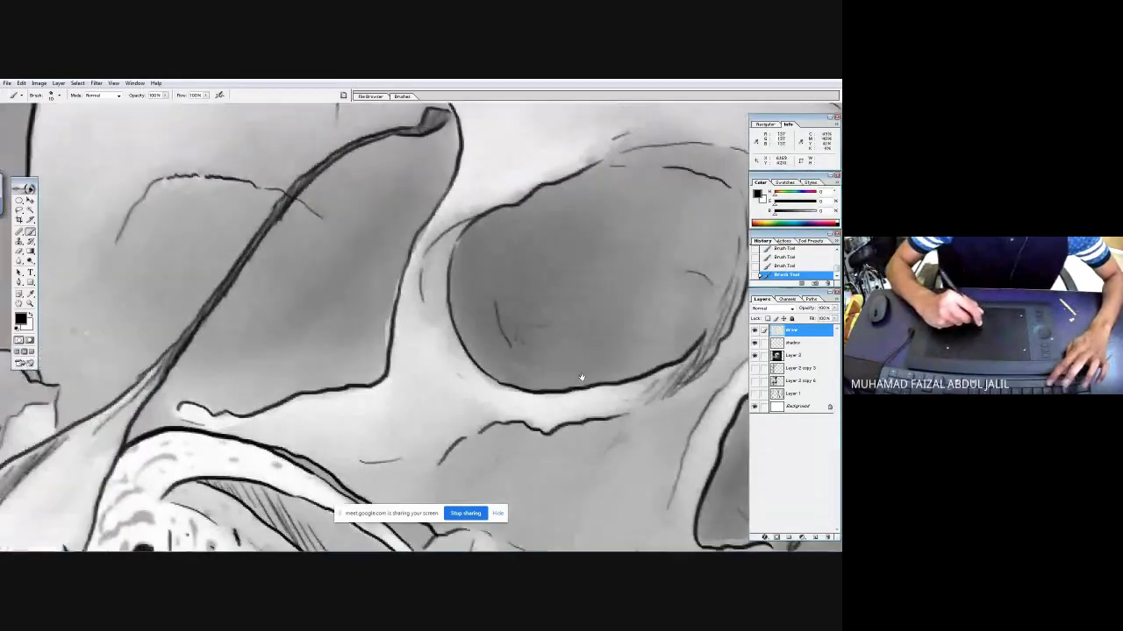
drag(426, 320, 442, 342)
drag(460, 229, 439, 248)
- Draw short hatch strokes inside the outline along the back of the skull
drag(380, 284, 471, 291)
drag(235, 424, 228, 446)
drag(136, 298, 158, 426)
drag(242, 261, 270, 256)
mouse_move(231, 125)
mouse_down()
mouse_move(197, 195)
mouse_move(184, 287)
mouse_up()
mouse_move(183, 406)
mouse_down()
mouse_move(209, 284)
mouse_move(197, 307)
mouse_move(202, 374)
mouse_move(235, 513)
mouse_up()
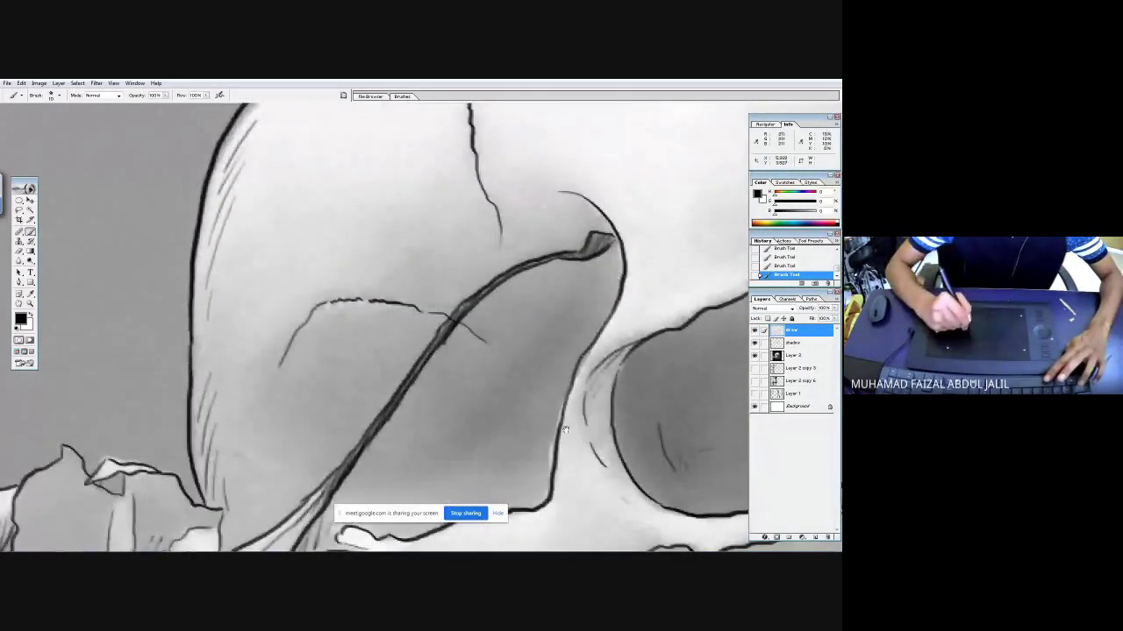
- Hatch the shadow in the temple hollow between the leaf stalk and the eye socket with long diagonal strokes
drag(575, 372, 536, 495)
mouse_move(564, 410)
mouse_down()
mouse_move(571, 381)
mouse_move(518, 495)
mouse_up()
drag(549, 416, 499, 493)
mouse_move(572, 359)
mouse_down()
mouse_move(470, 474)
mouse_move(425, 483)
mouse_up()
- Hatch the dark outer side of the near eye socket's interior and add a curved line near its top
mouse_move(547, 332)
mouse_down()
mouse_move(320, 392)
mouse_move(296, 406)
mouse_up()
mouse_move(368, 436)
mouse_down()
mouse_move(354, 416)
mouse_move(343, 317)
mouse_move(437, 298)
mouse_up()
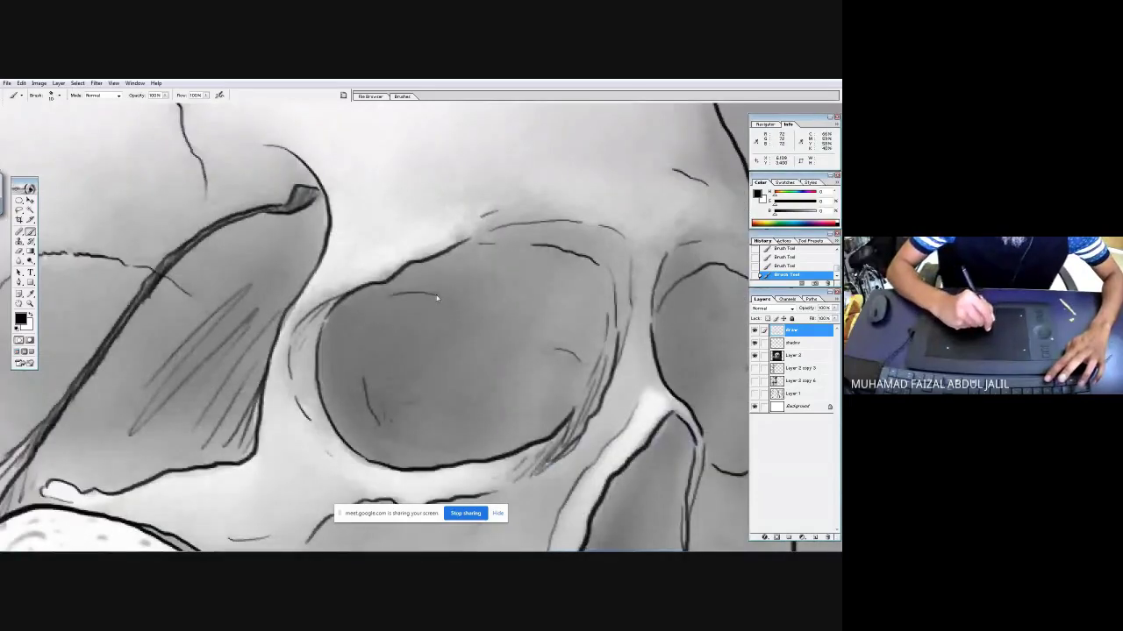
drag(349, 326, 333, 393)
mouse_move(363, 335)
mouse_down()
mouse_move(346, 400)
mouse_move(374, 331)
mouse_move(357, 415)
mouse_move(371, 366)
mouse_move(362, 445)
mouse_move(372, 424)
mouse_move(368, 456)
mouse_up()
drag(376, 418, 386, 465)
drag(406, 439, 397, 470)
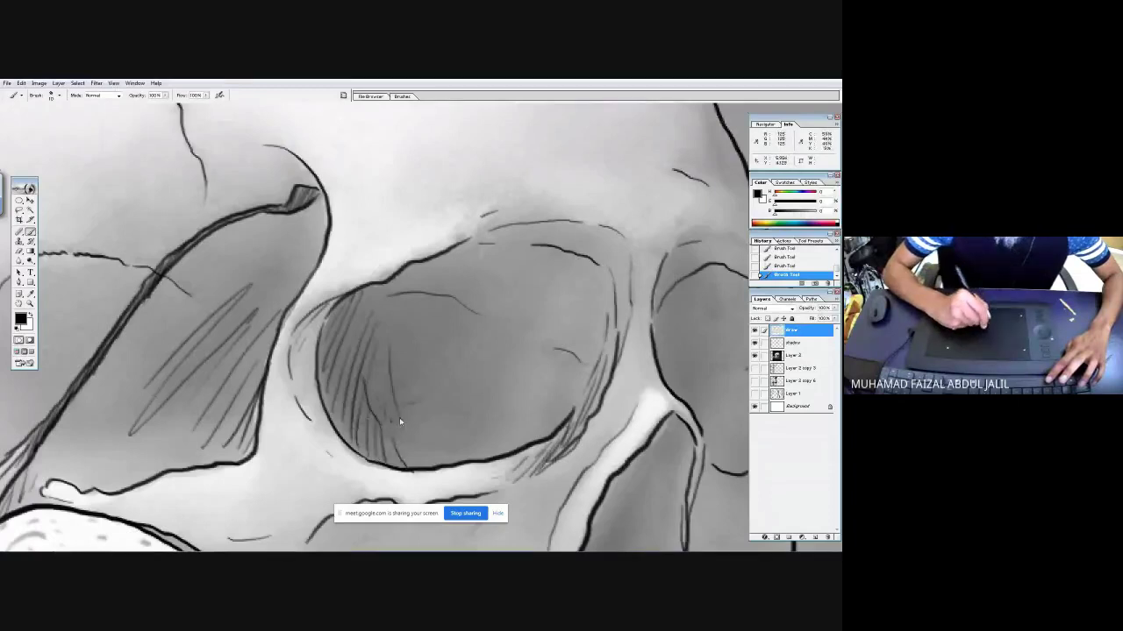
- Hatch the shadowed interiors of the far eye socket and the nasal cavity
drag(448, 407, 231, 343)
drag(456, 227, 428, 290)
mouse_move(462, 229)
mouse_down()
mouse_move(432, 300)
mouse_move(437, 318)
mouse_up()
drag(460, 255, 439, 337)
mouse_move(456, 297)
mouse_down()
mouse_move(447, 348)
mouse_move(458, 351)
mouse_move(492, 210)
mouse_move(448, 246)
mouse_move(451, 237)
mouse_move(401, 319)
mouse_up()
mouse_move(388, 368)
mouse_down()
mouse_move(373, 414)
mouse_move(392, 400)
mouse_up()
drag(426, 347, 409, 397)
drag(415, 384, 408, 398)
mouse_move(471, 229)
mouse_down()
mouse_move(423, 298)
mouse_move(425, 347)
mouse_up()
- Hatch the inside of the walnut shell and both sides of its rounded exterior
mouse_move(527, 384)
mouse_down()
mouse_move(515, 410)
mouse_move(526, 245)
mouse_up()
drag(161, 393, 368, 340)
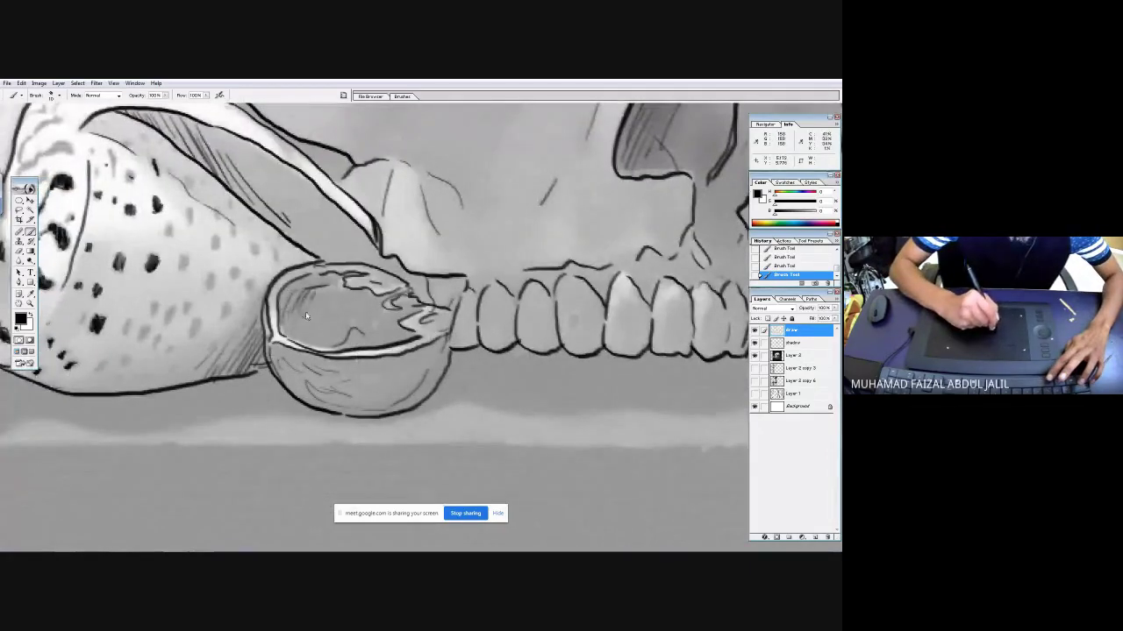
drag(289, 360, 299, 390)
drag(435, 364, 411, 407)
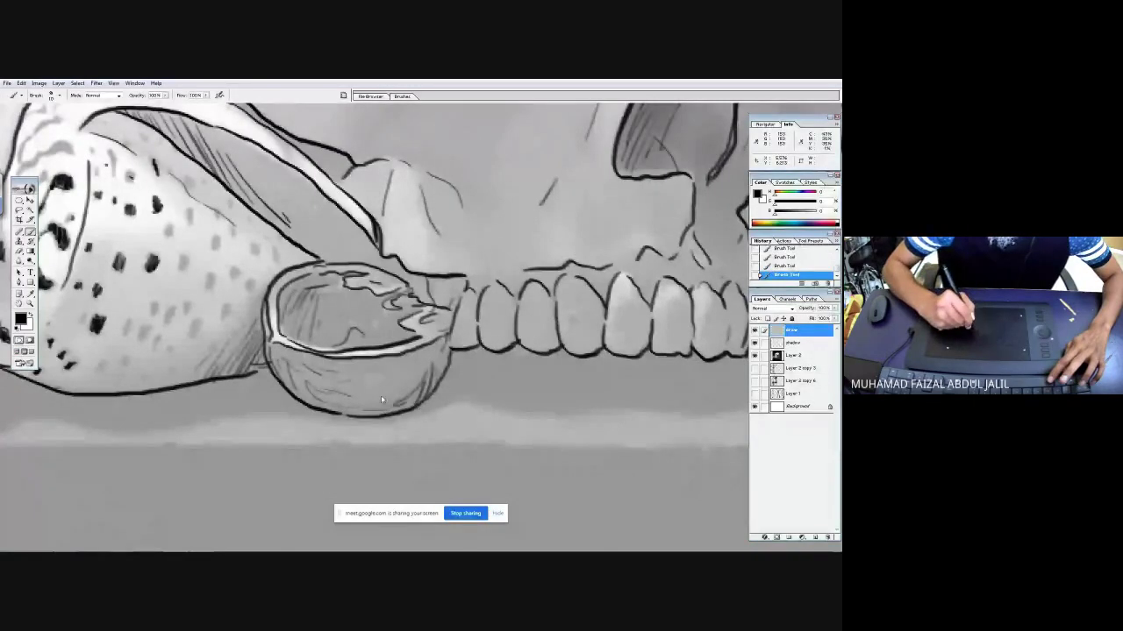
- Shade the upper teeth with short vertical hatch strokes
mouse_move(573, 315)
mouse_down()
mouse_move(577, 334)
mouse_move(617, 325)
mouse_move(615, 353)
mouse_up()
drag(668, 304, 660, 355)
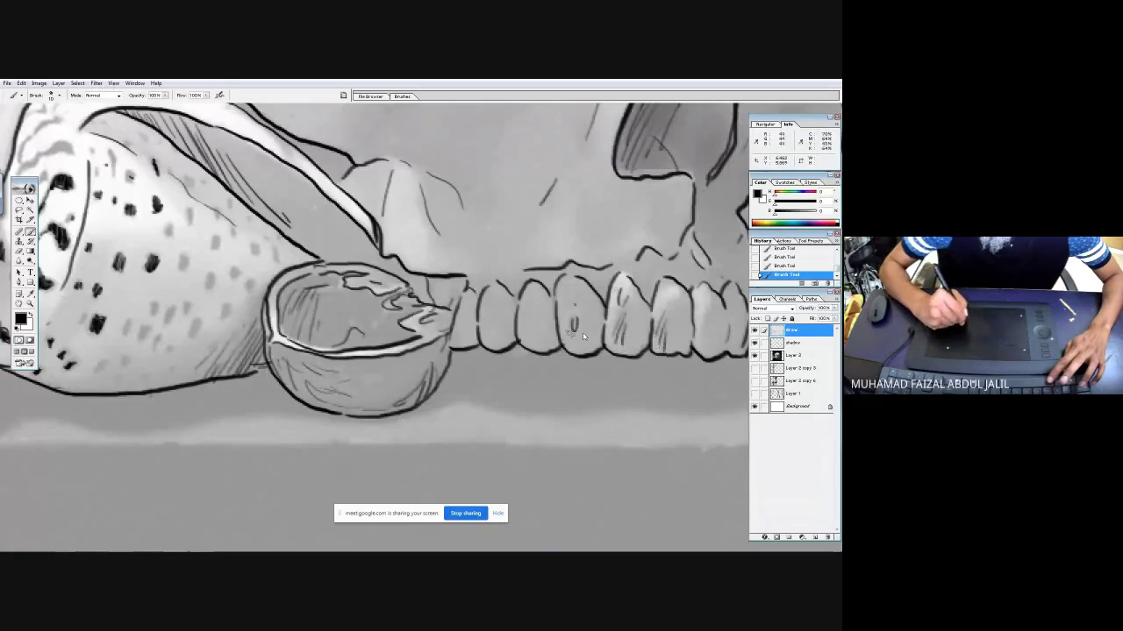
drag(473, 274, 495, 273)
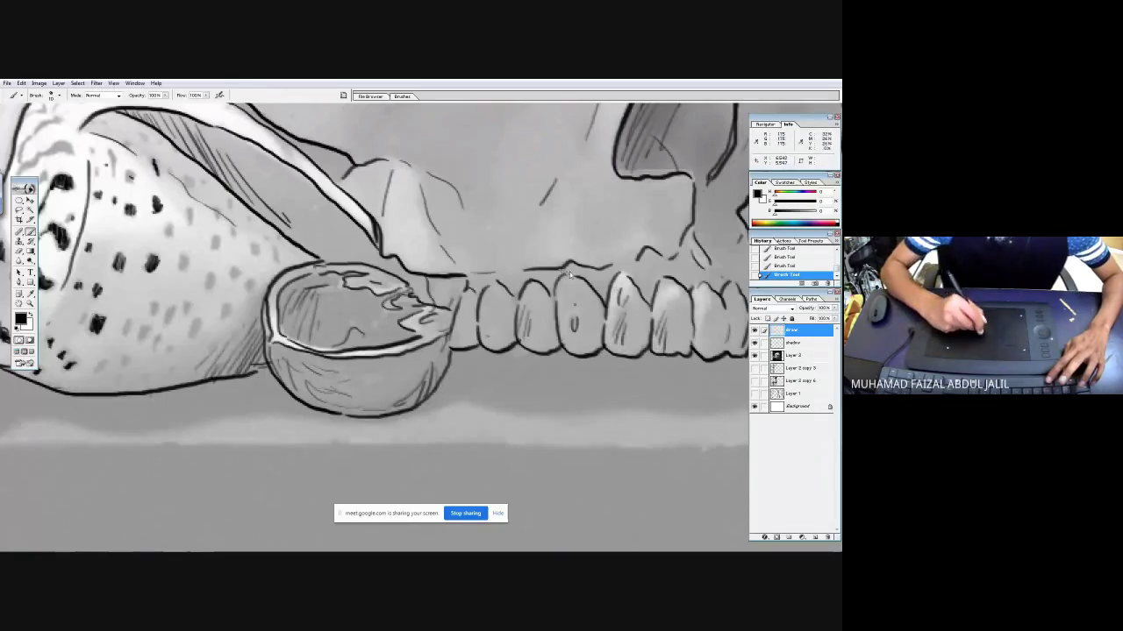
drag(648, 211, 489, 354)
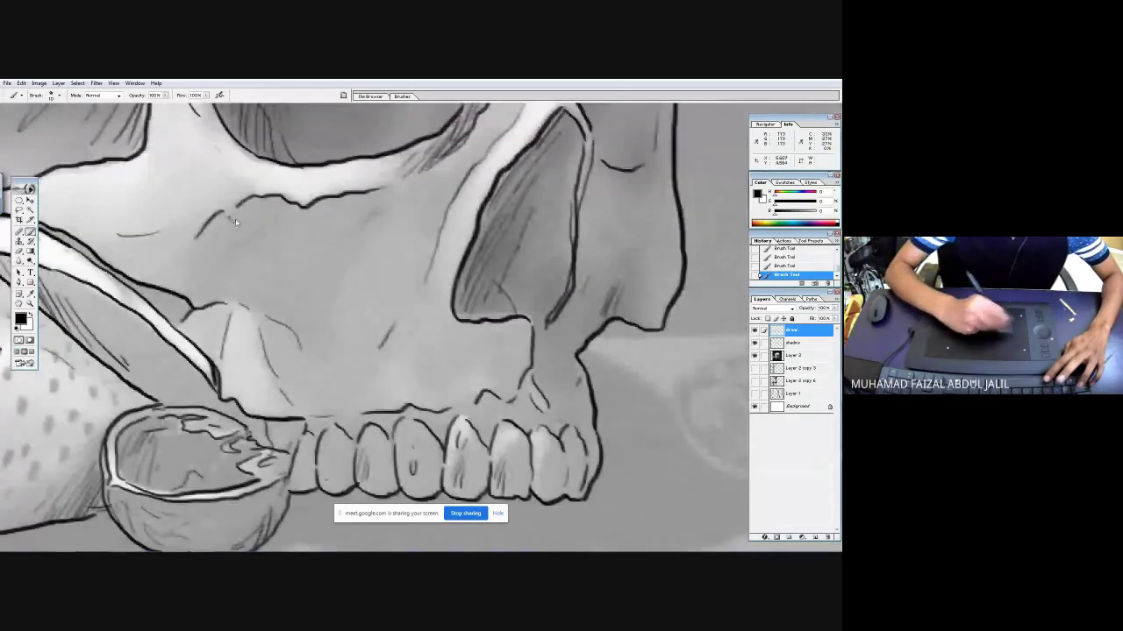
- Add loose hatch strokes to the brow ridges above both eye sockets
key(ctrl+minus)
key(ctrl+minus)
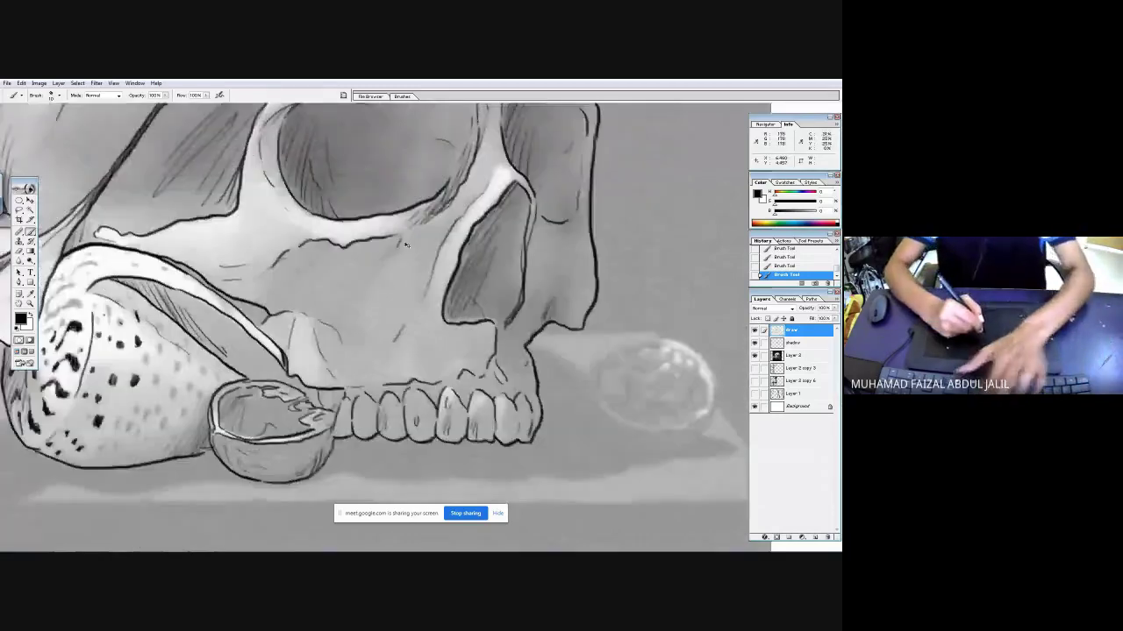
drag(379, 179, 559, 280)
mouse_move(441, 349)
mouse_down()
mouse_move(482, 326)
mouse_move(521, 331)
mouse_up()
mouse_move(212, 291)
mouse_down()
mouse_move(493, 272)
mouse_move(424, 300)
mouse_up()
mouse_move(439, 266)
mouse_down()
mouse_move(428, 271)
mouse_move(368, 225)
mouse_up()
drag(307, 243, 282, 249)
drag(597, 198, 55, 141)
drag(397, 293, 478, 299)
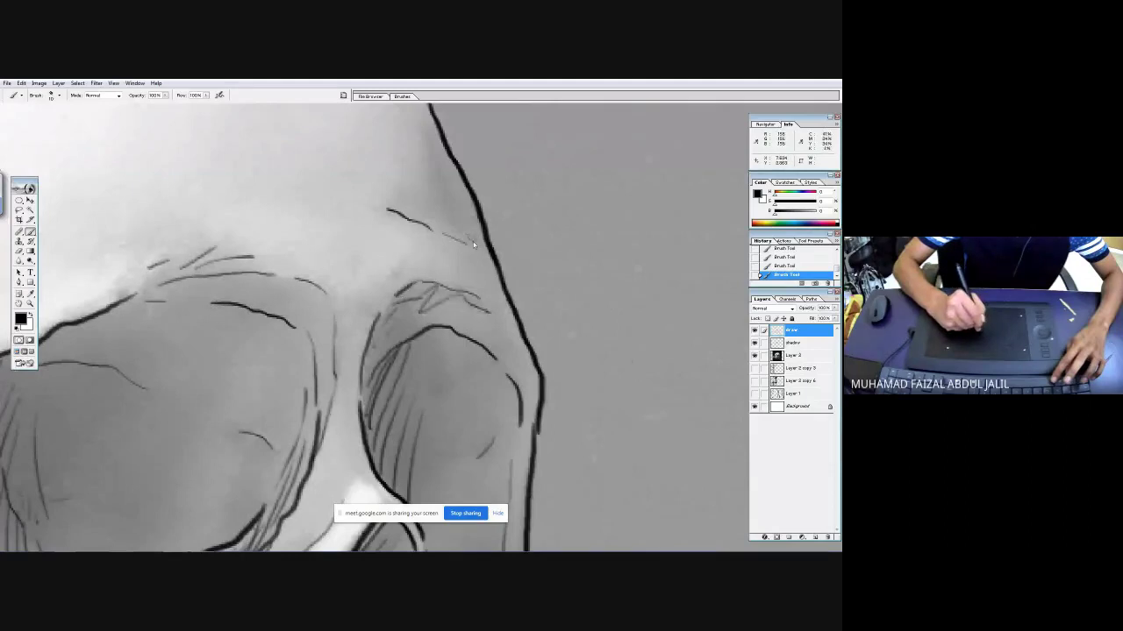
- Hatch the shaded edge of the forehead above the far eye socket and draw a thin contour line beside it
drag(457, 192, 494, 319)
drag(473, 271, 493, 343)
drag(467, 293, 481, 342)
drag(436, 268, 446, 310)
mouse_move(426, 270)
mouse_down()
mouse_move(435, 307)
mouse_move(365, 270)
mouse_up()
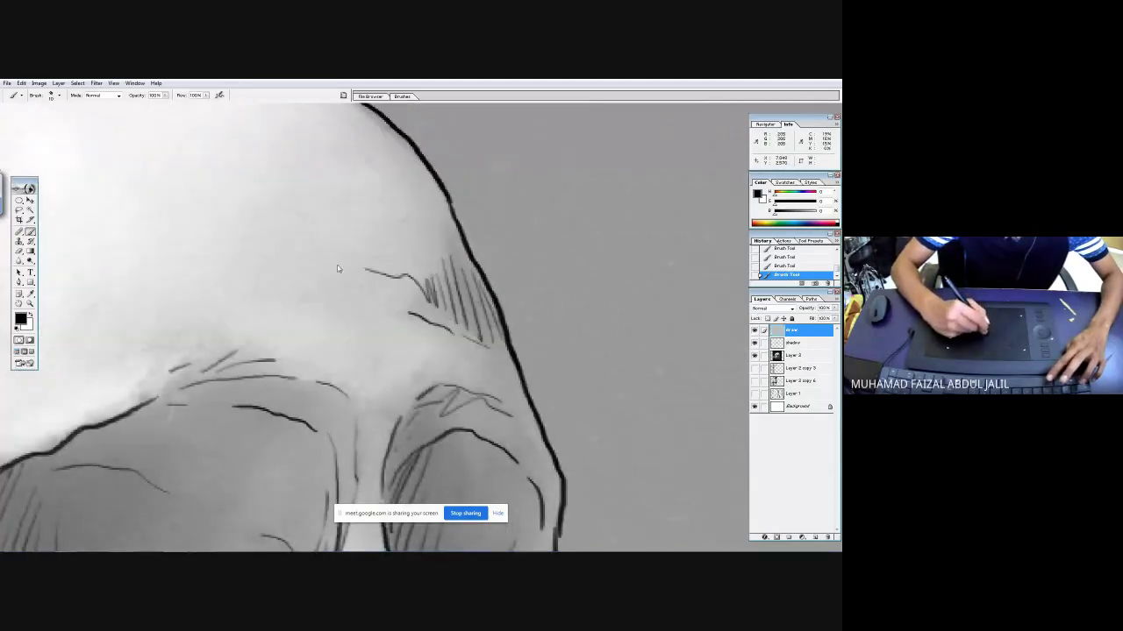
- Hide the reference image and the shading layer to show only the line drawing of the whole still life
key(ctrl+minus)
key(ctrl+minus)
key(ctrl+minus)
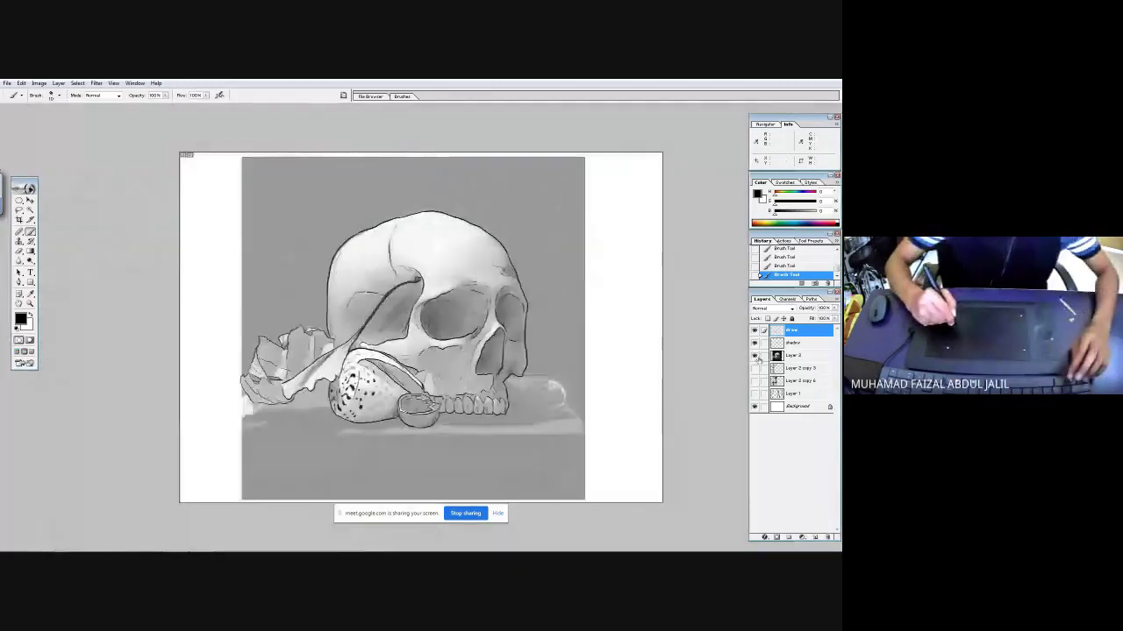
click(754, 355)
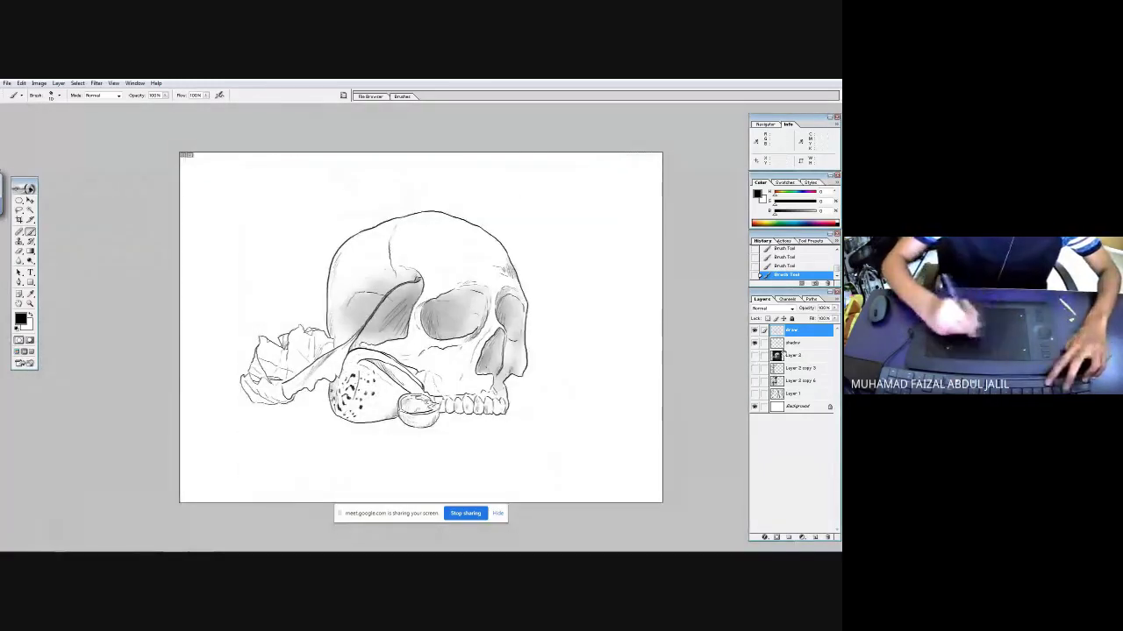
click(754, 343)
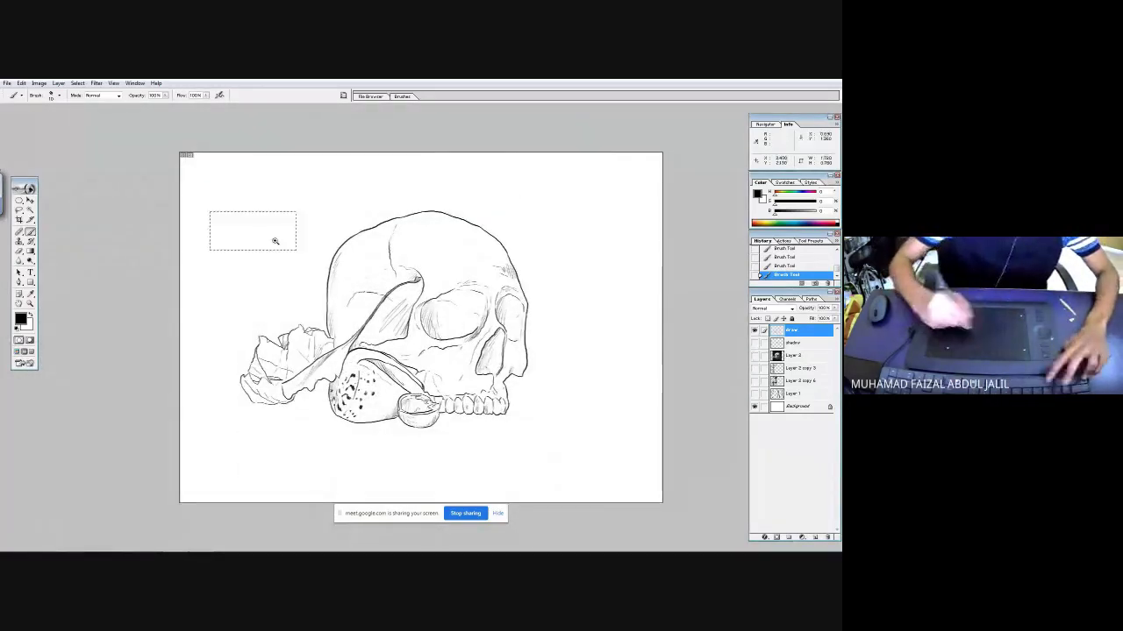
- Show the shading layer together with the line drawing of the skull still life
key(ctrl+plus)
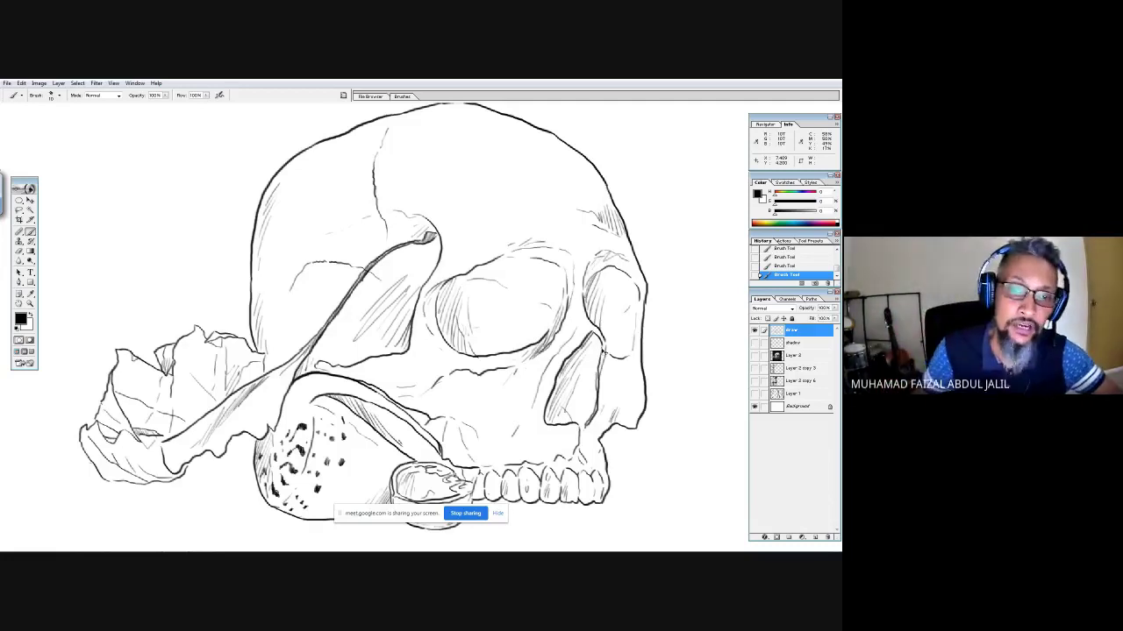
key(ctrl+minus)
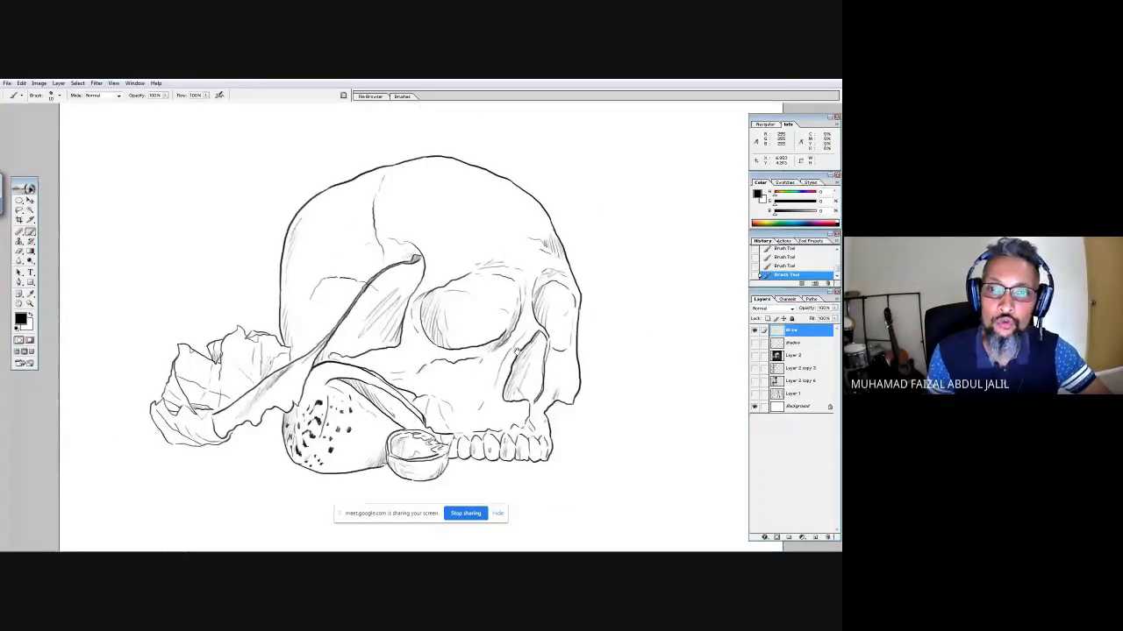
scroll(407, 279, down, 2)
click(754, 343)
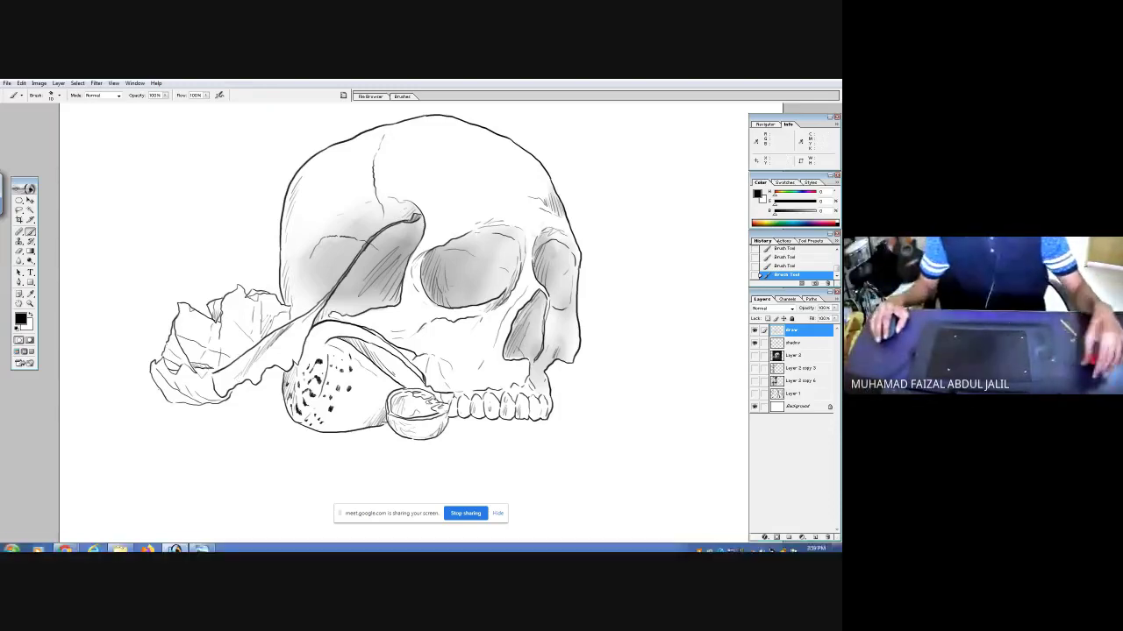
- Switch to the Google Meet call, check the meeting chat for messages and close the chat
mouse_move(67, 546)
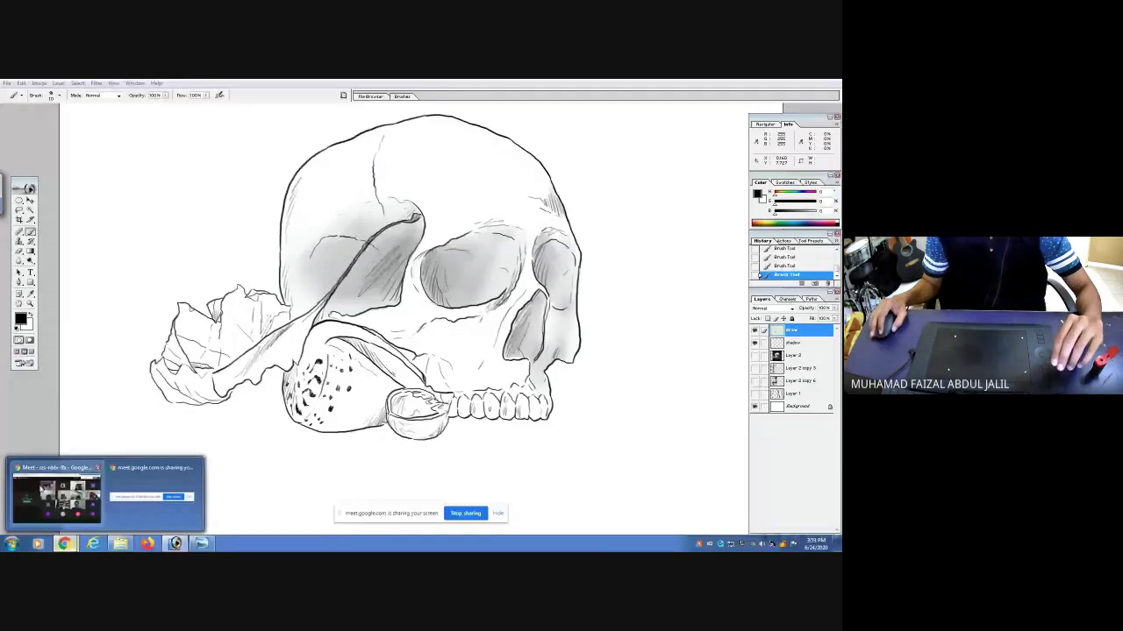
click(24, 492)
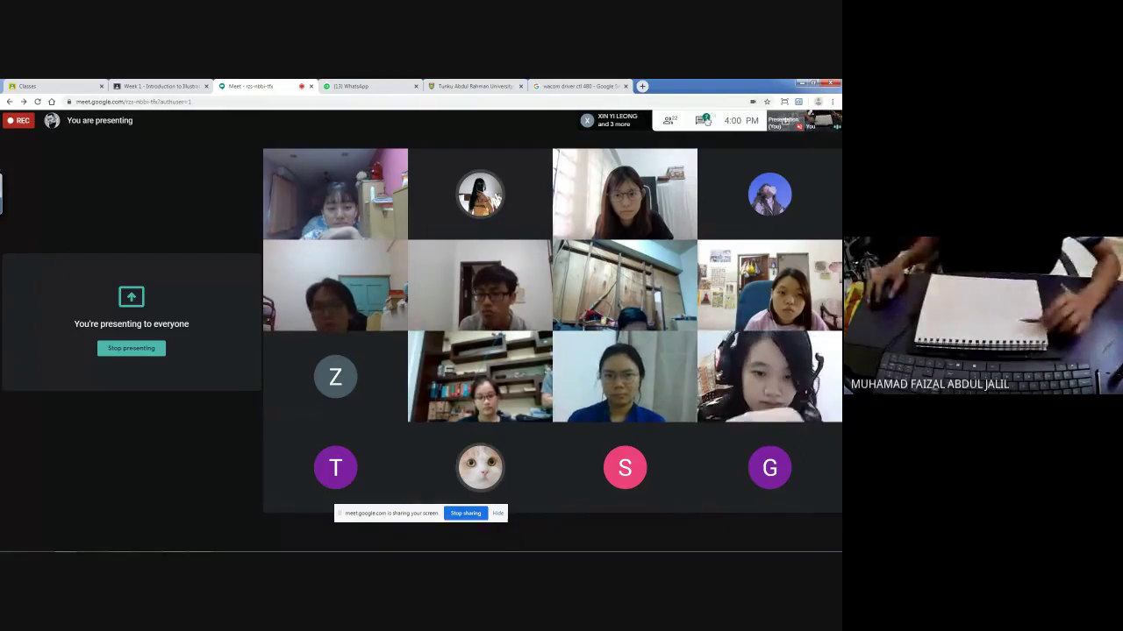
click(702, 120)
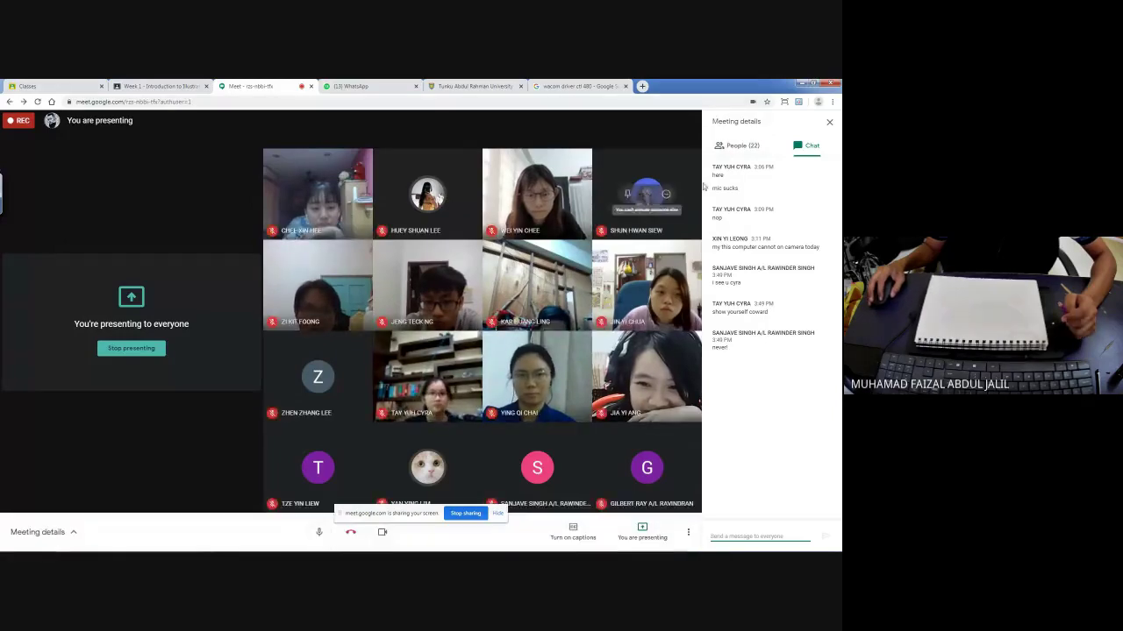
click(829, 122)
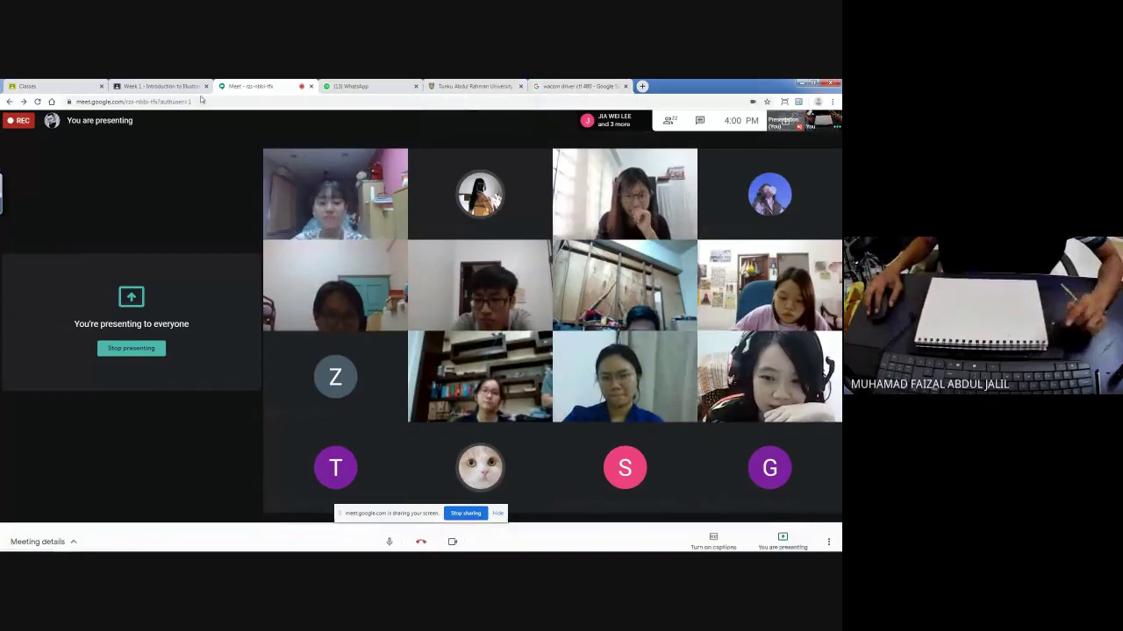
- Switch back to Photoshop, hide the line drawing and shading layers, and show the greyscale reference image on Layer 2
mouse_move(210, 544)
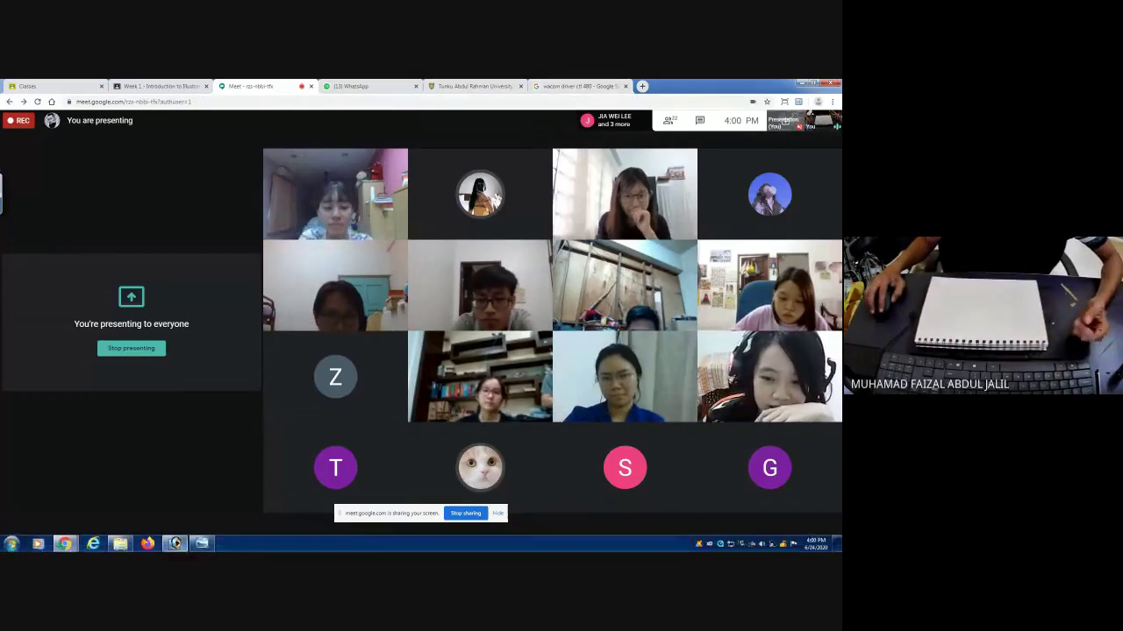
click(175, 544)
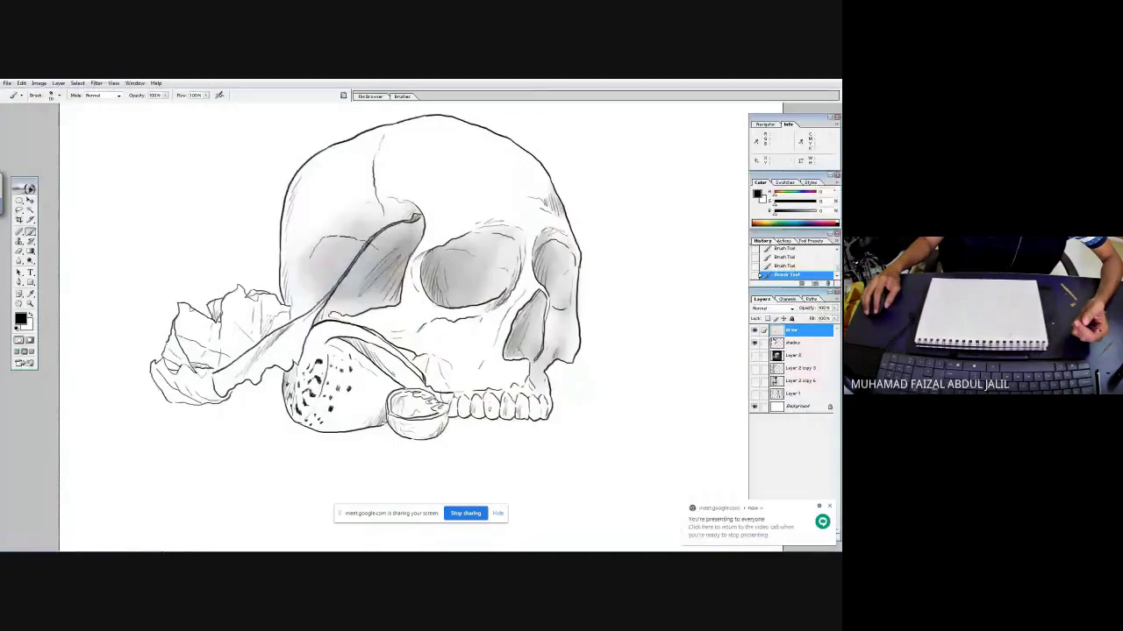
click(754, 343)
click(754, 331)
click(755, 355)
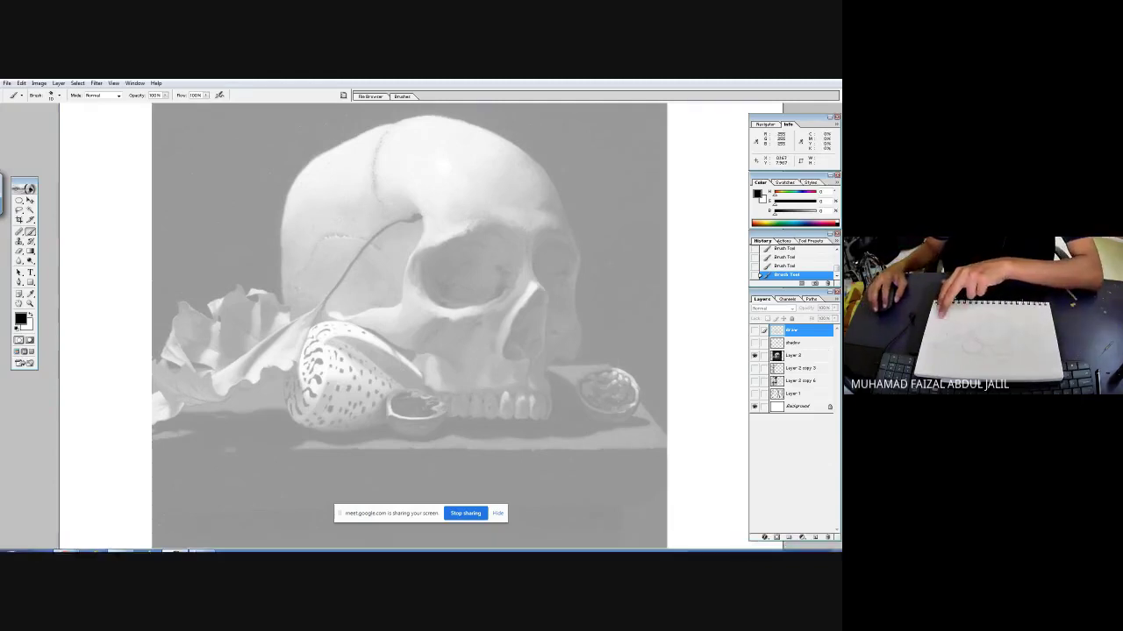
- Switch to the Google Meet call to view the participants
mouse_move(64, 544)
click(92, 507)
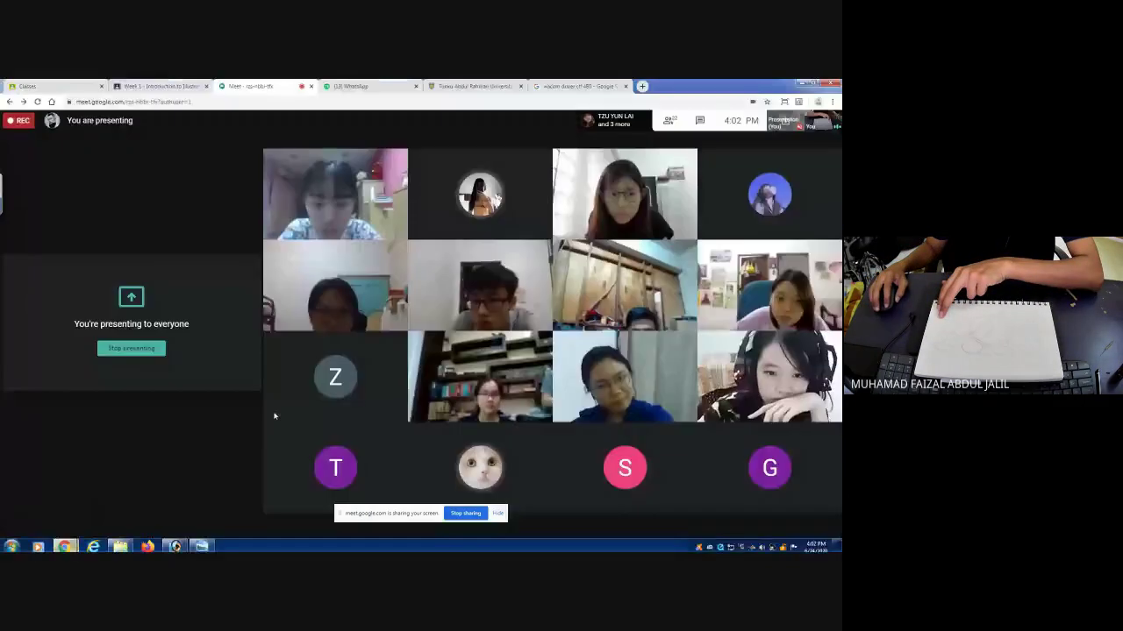
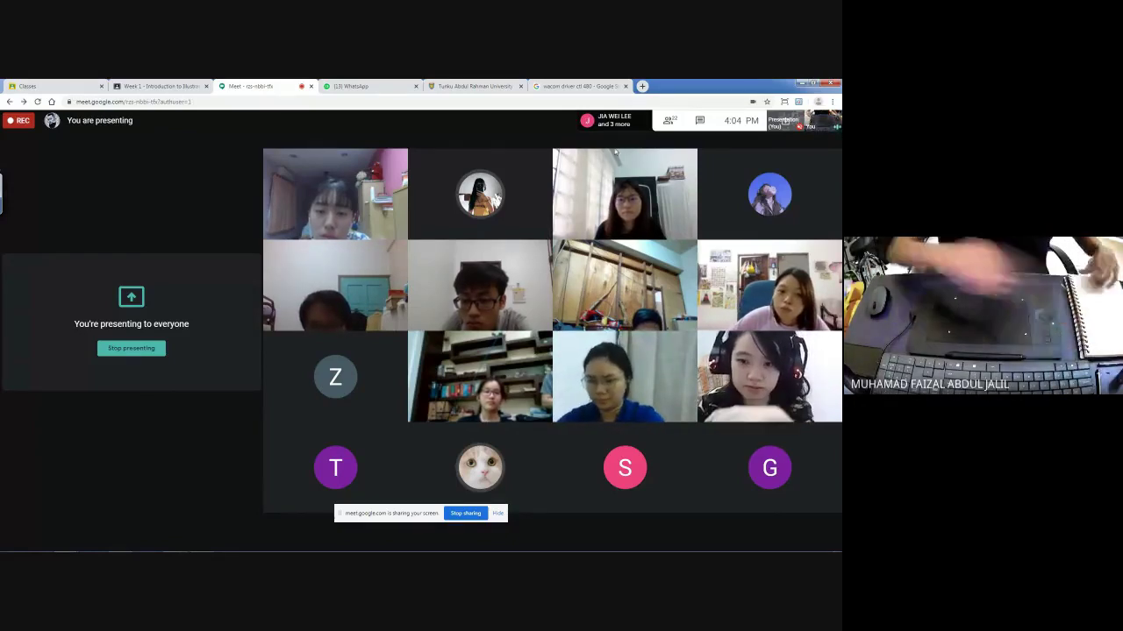
- Switch back to Photoshop, dismiss the presenting notification, and add a new layer at the top of the layer stack
click(175, 544)
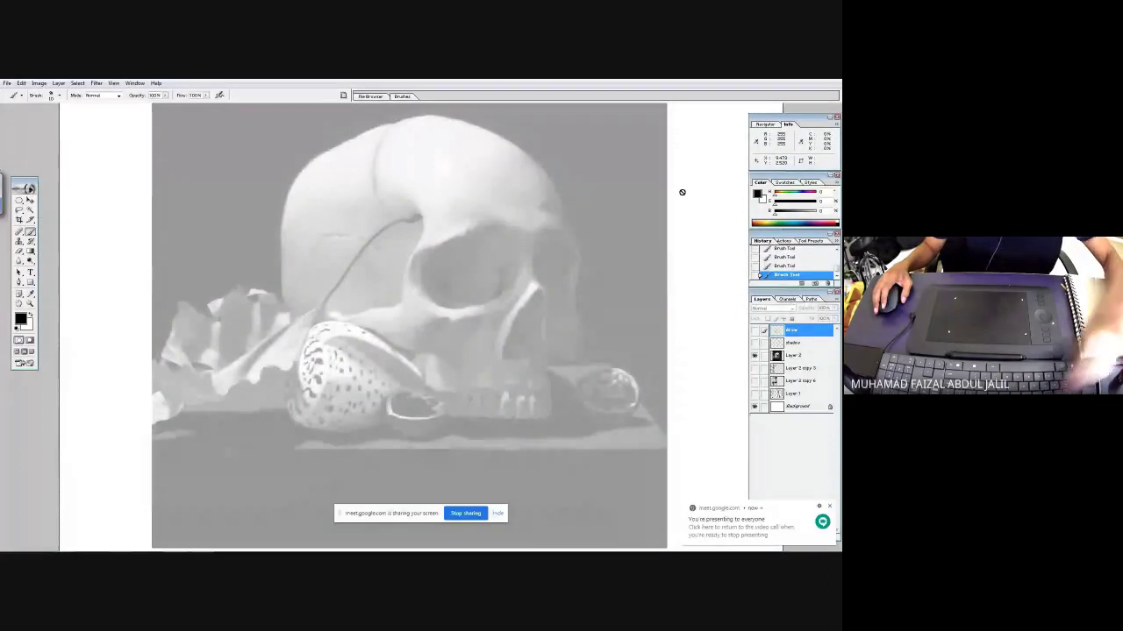
click(829, 508)
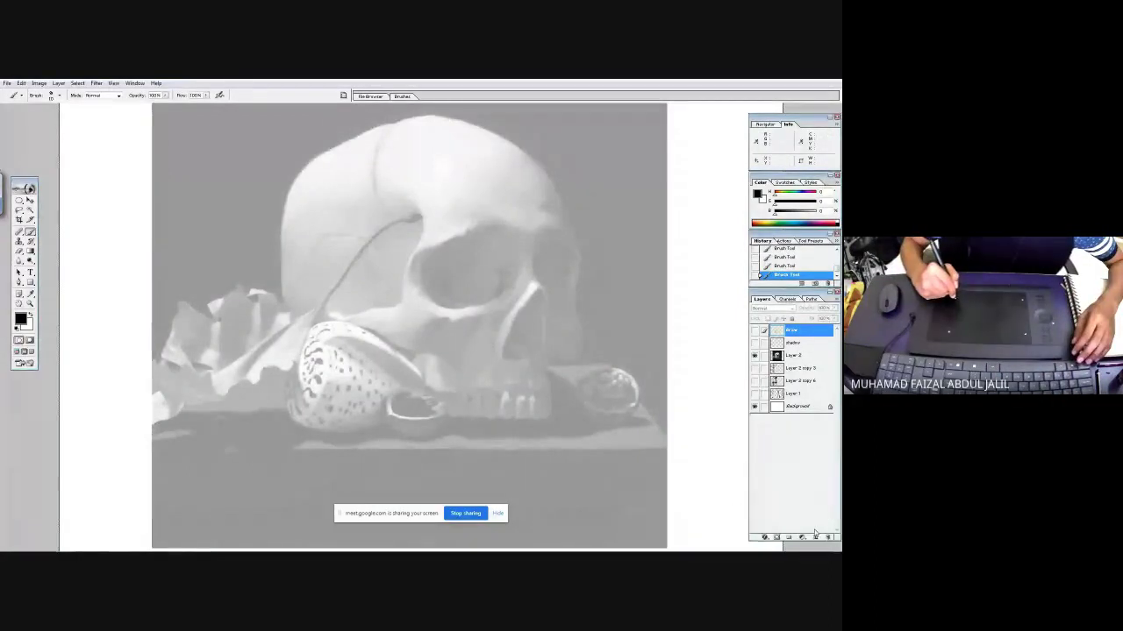
click(814, 538)
click(791, 221)
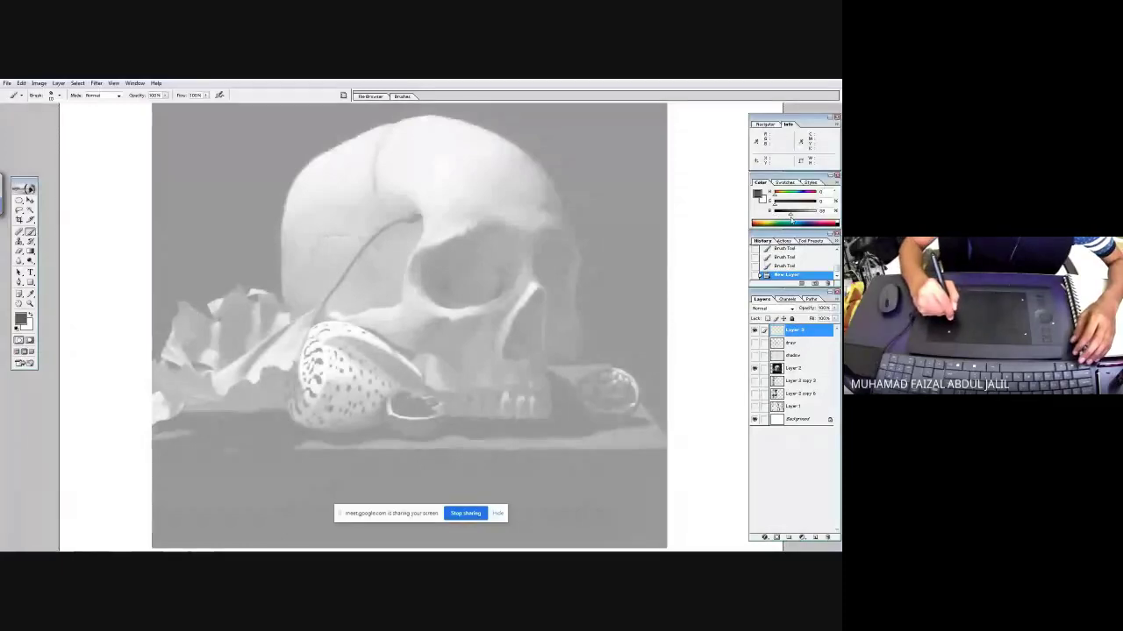
mouse_move(443, 174)
mouse_down()
mouse_move(349, 235)
mouse_move(334, 272)
mouse_up()
key(ctrl+z)
- Reduce the brush flow and set the foreground colour to dark red with 100% saturation and 59% brightness
click(801, 214)
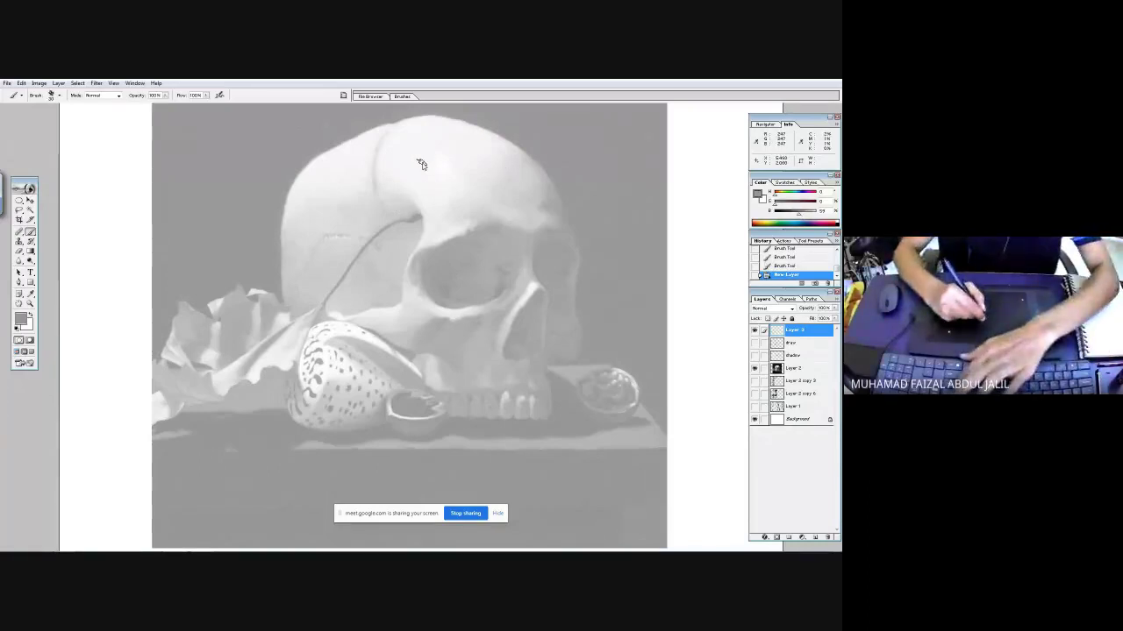
drag(205, 102, 171, 107)
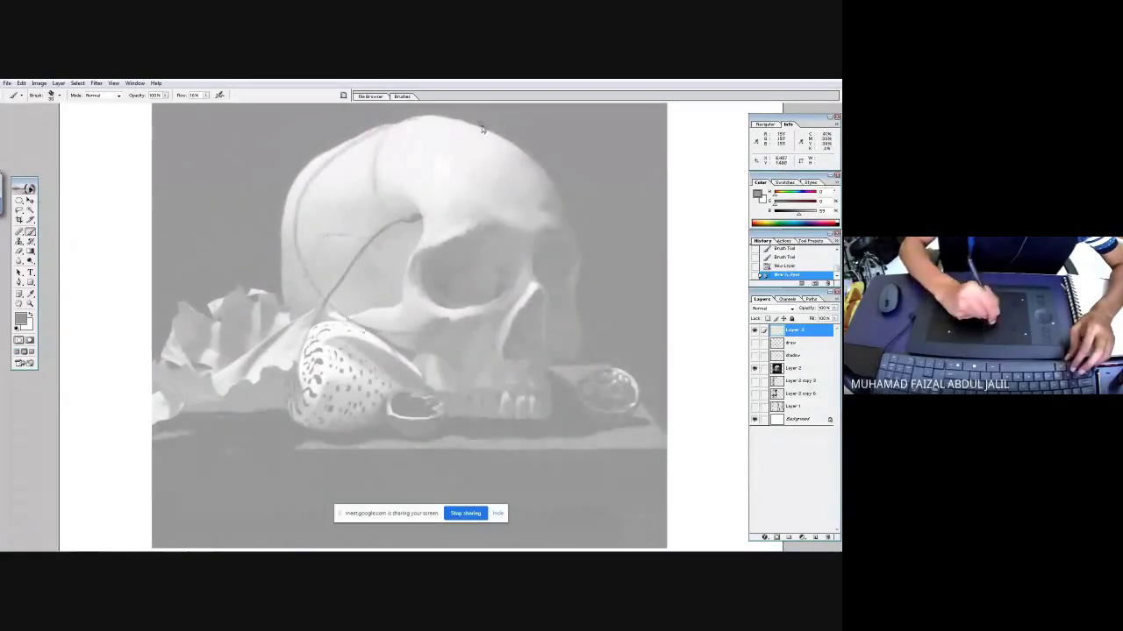
click(816, 203)
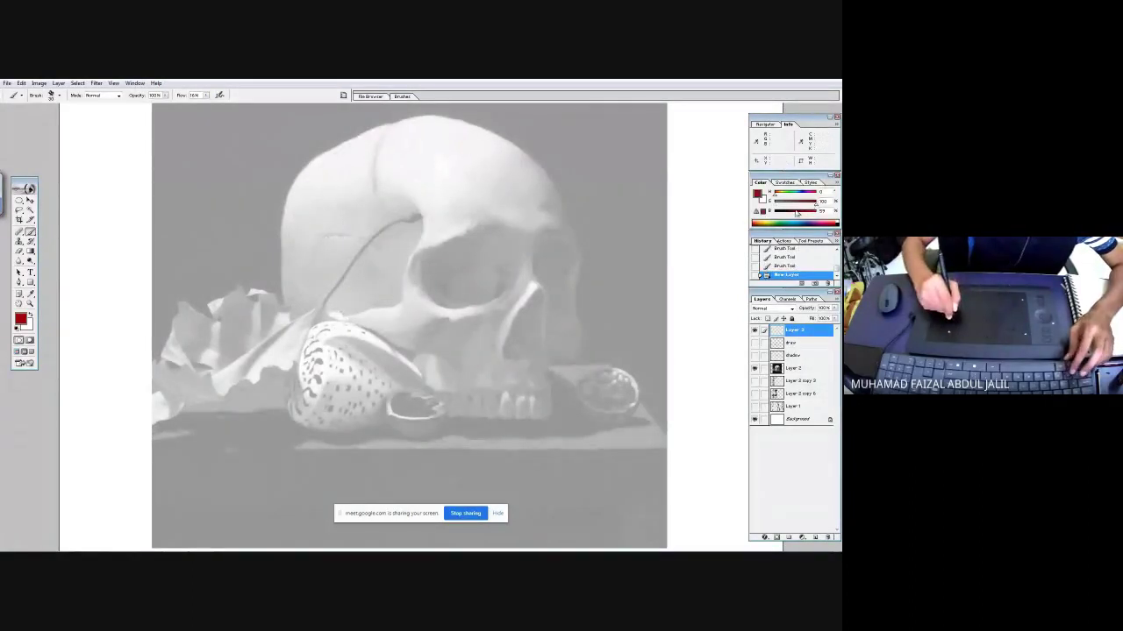
- Sketch a large red oval around the skull's cranium and a curved centre line from the forehead to the teeth
mouse_move(408, 136)
mouse_down()
mouse_move(350, 130)
mouse_move(558, 268)
mouse_move(458, 120)
mouse_move(558, 254)
mouse_move(559, 163)
mouse_up()
key(ctrl+z)
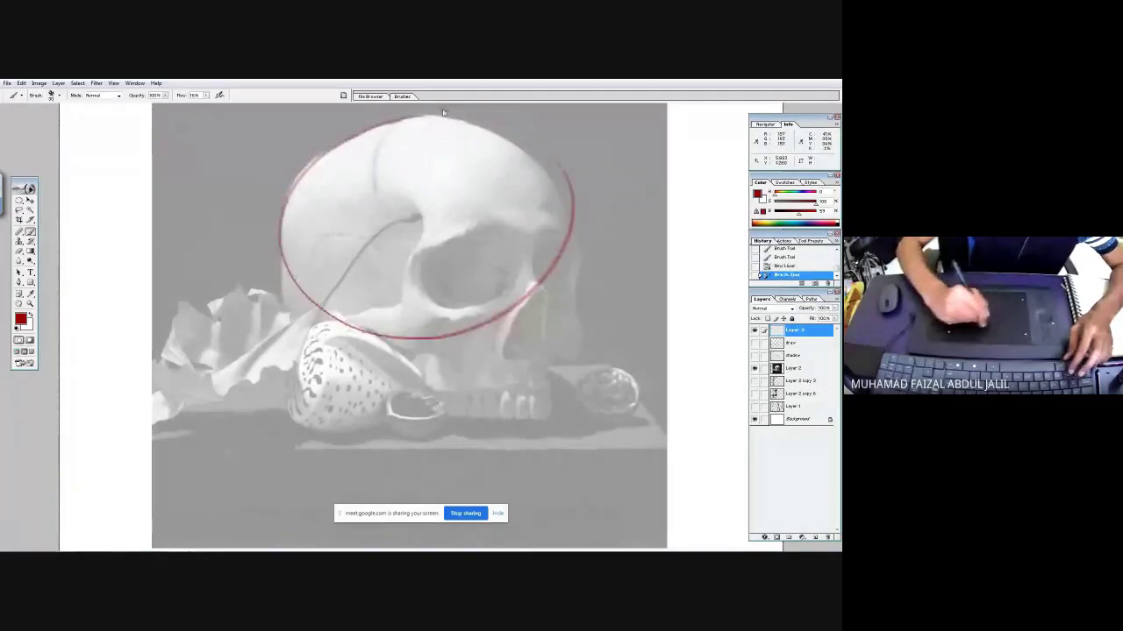
mouse_move(443, 112)
mouse_down()
mouse_move(566, 221)
mouse_move(549, 251)
mouse_up()
key(ctrl+z)
mouse_move(457, 118)
mouse_down()
mouse_move(537, 308)
mouse_move(542, 264)
mouse_move(536, 245)
mouse_move(513, 410)
mouse_up()
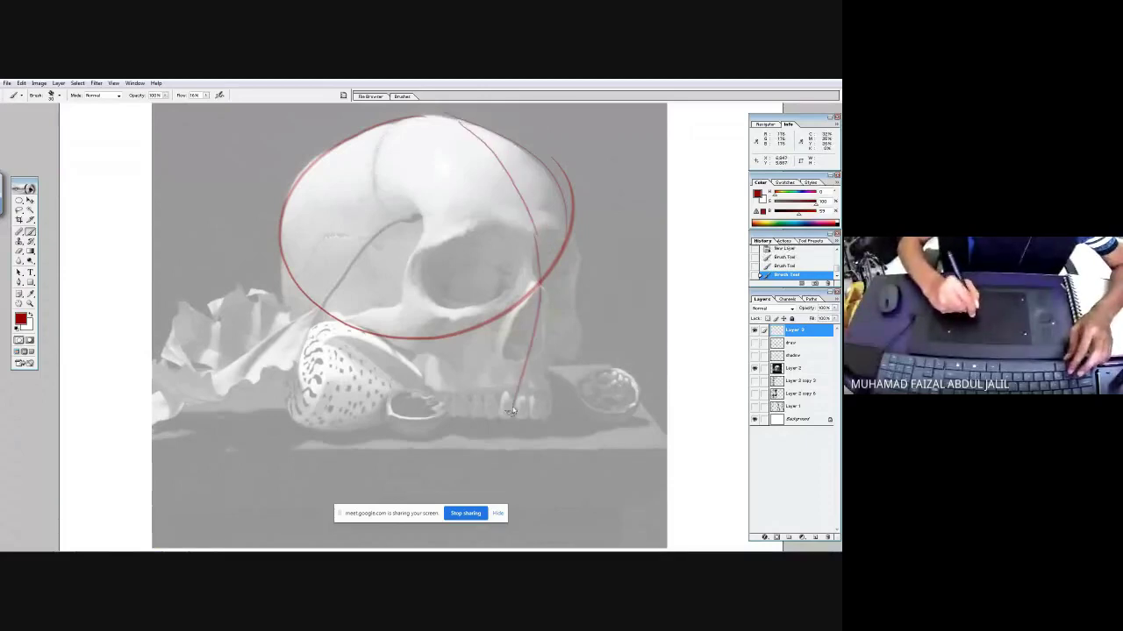
- Rough in the skull's cheekbone, both eye sockets and the temple area with red brush strokes
drag(289, 297, 412, 351)
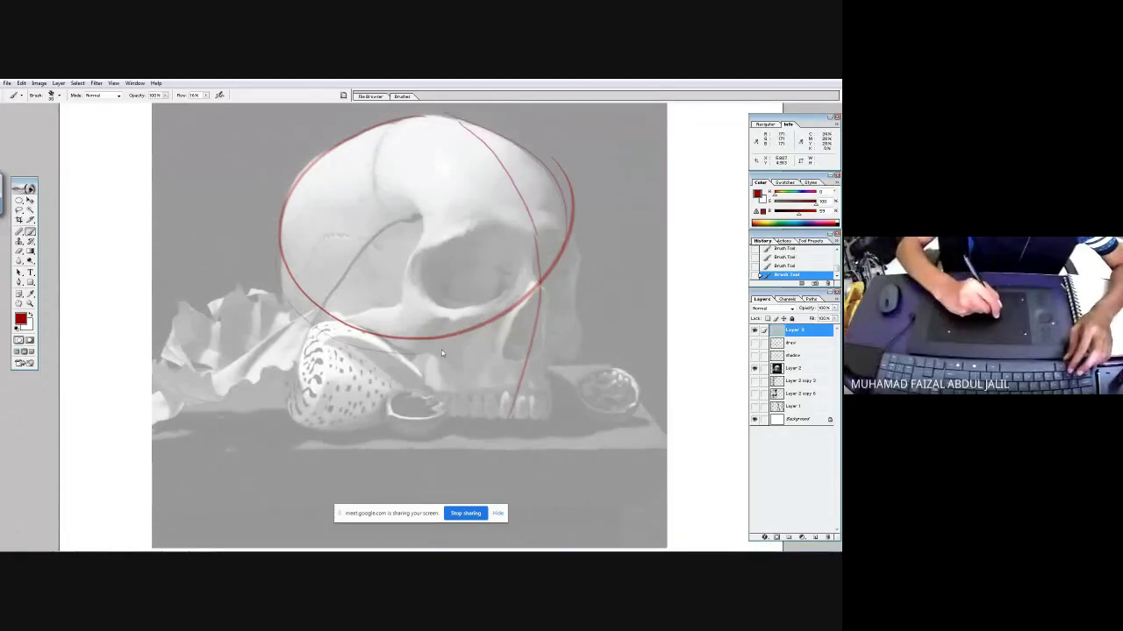
drag(570, 230, 581, 259)
mouse_move(518, 230)
mouse_down()
mouse_move(425, 261)
mouse_move(504, 302)
mouse_move(527, 272)
mouse_up()
mouse_move(556, 231)
mouse_down()
mouse_move(543, 273)
mouse_move(576, 282)
mouse_up()
drag(400, 277, 309, 308)
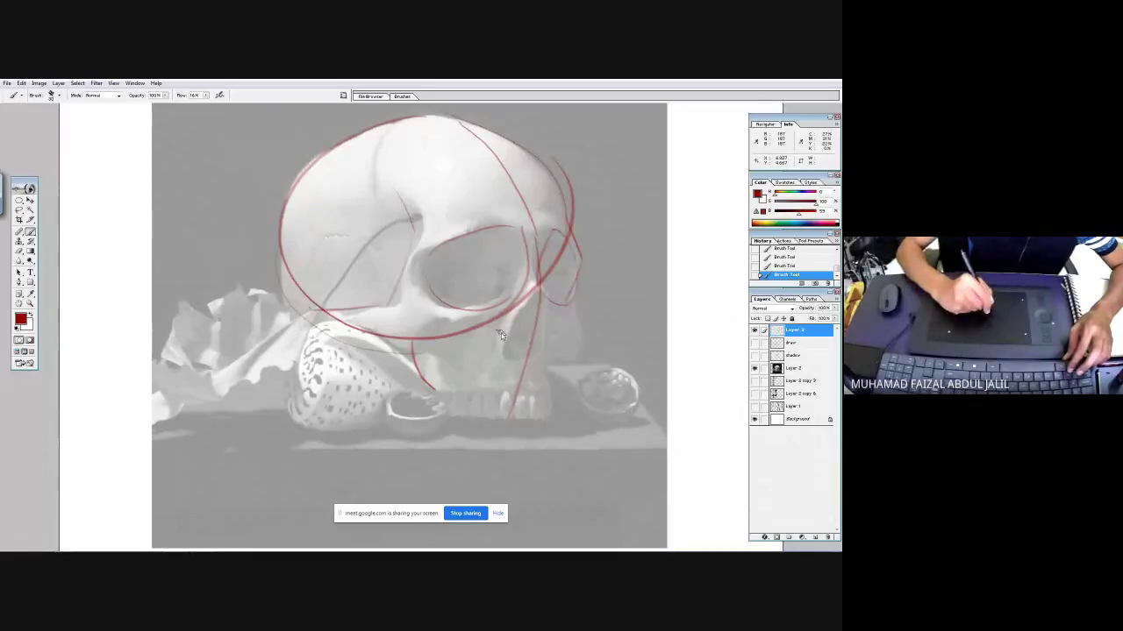
- Rough in the nose cavity, the upper jaw and a block for the row of teeth
drag(531, 304, 512, 366)
mouse_move(580, 359)
mouse_down()
mouse_move(540, 365)
mouse_move(546, 416)
mouse_up()
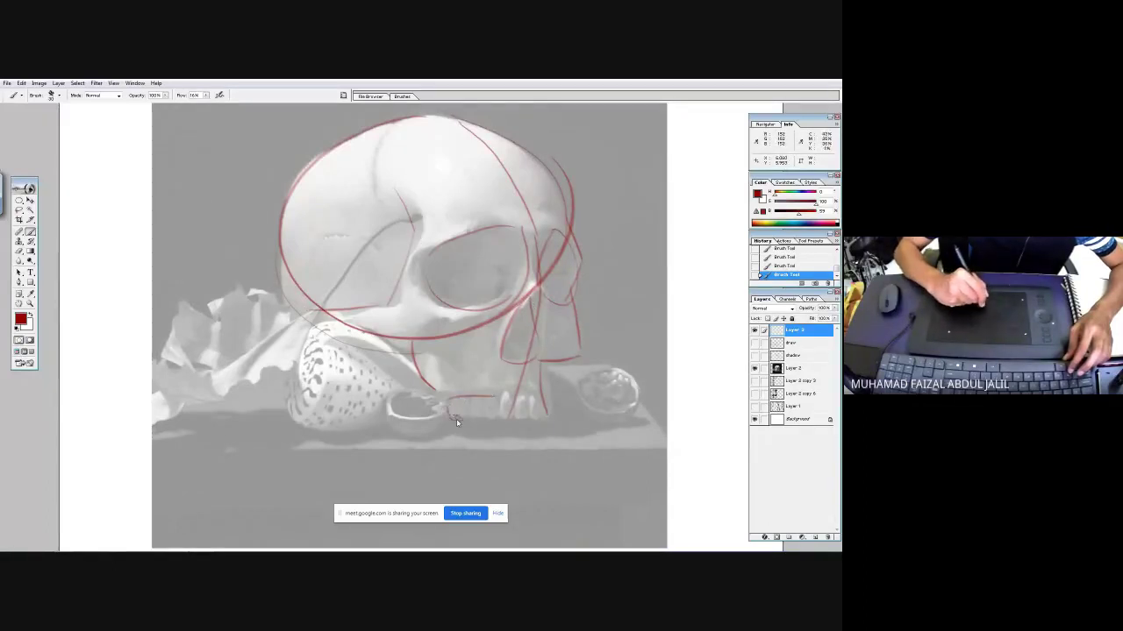
drag(533, 407, 455, 399)
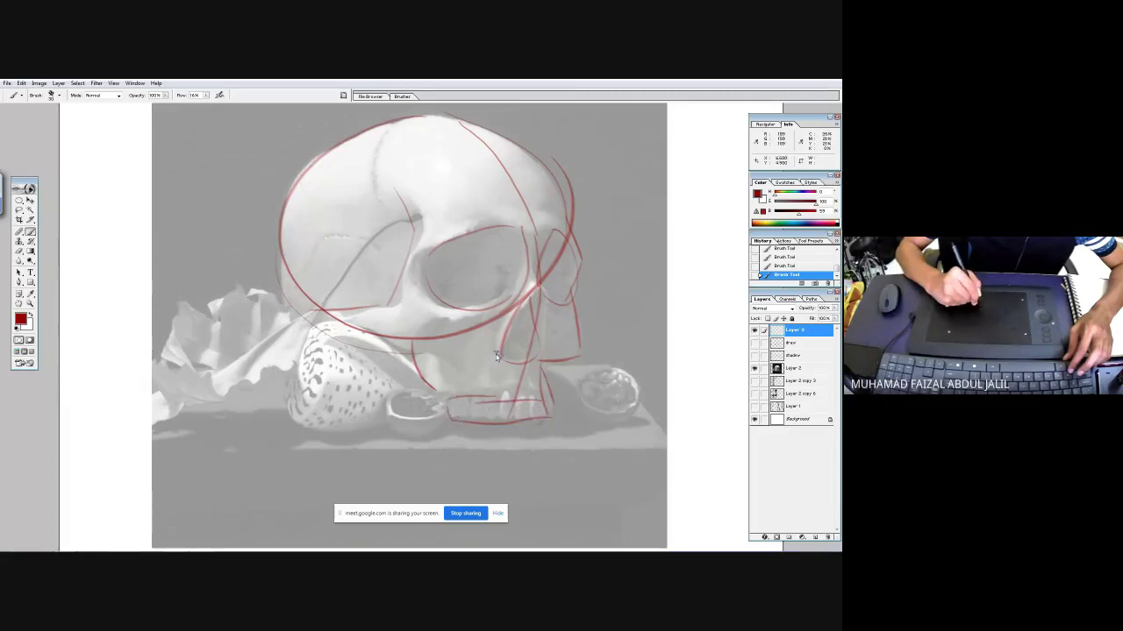
- Sketch the basic shapes of the spotted shell, the small bowl-like shell beside it and the round object beside the skull
mouse_move(316, 332)
mouse_down()
mouse_move(291, 419)
mouse_move(303, 334)
mouse_move(326, 408)
mouse_move(386, 379)
mouse_up()
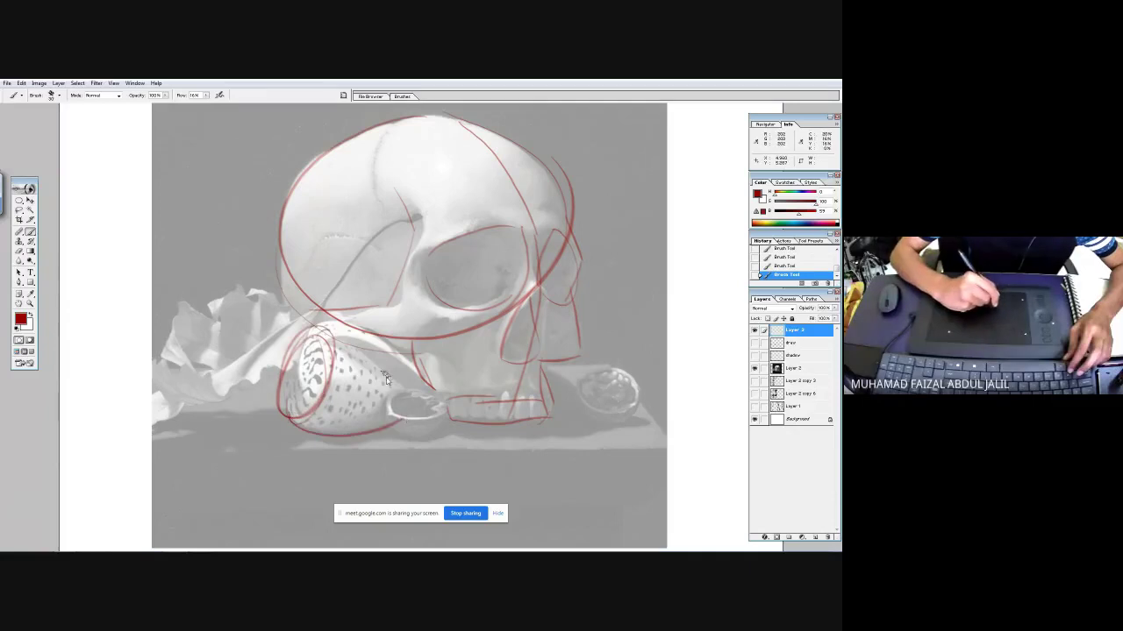
drag(326, 321, 436, 388)
mouse_move(330, 345)
mouse_down()
mouse_move(400, 396)
mouse_move(378, 370)
mouse_move(438, 395)
mouse_move(385, 410)
mouse_up()
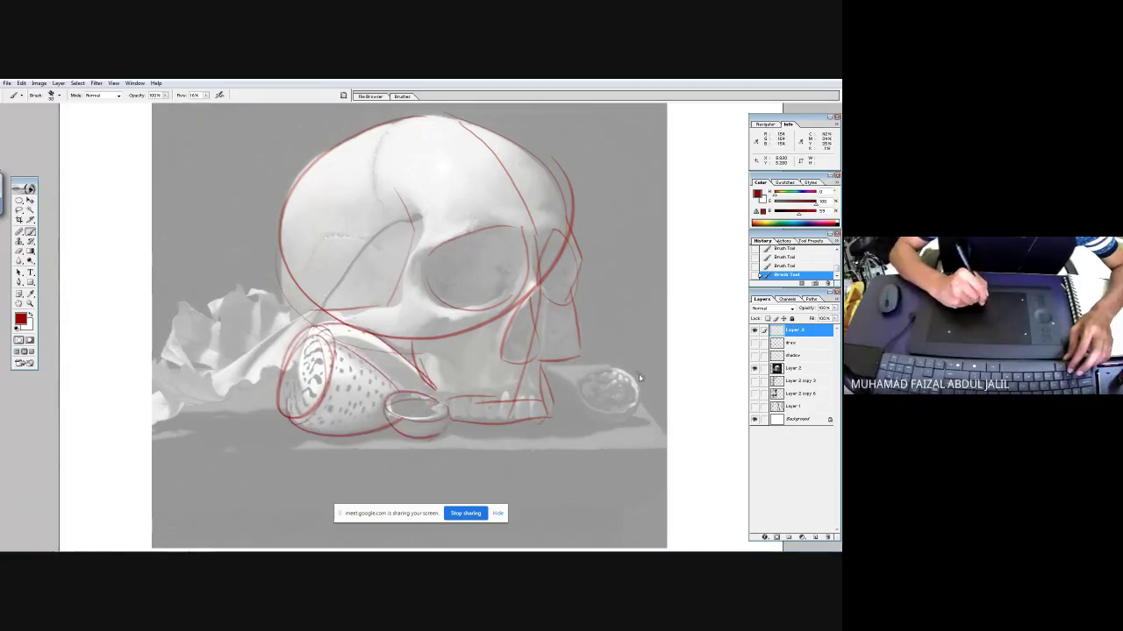
mouse_move(625, 374)
mouse_down()
mouse_move(587, 382)
mouse_move(578, 402)
mouse_move(625, 383)
mouse_up()
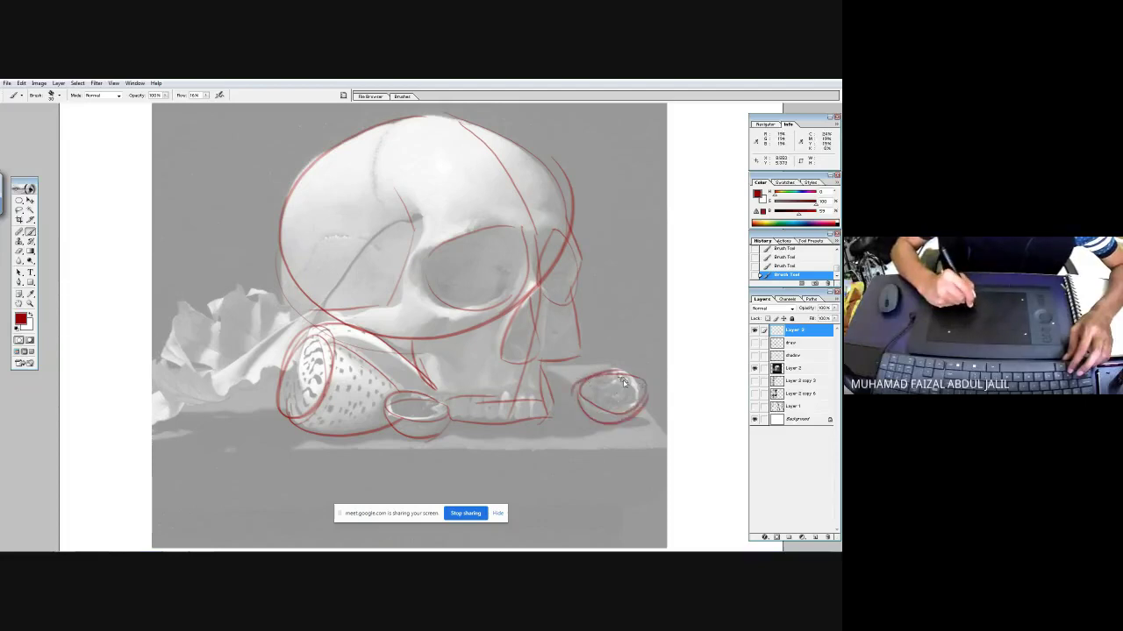
- Sketch the cheek hollow, the curved stem across the temple and the outline of the crumpled leaf behind the shell
drag(472, 321, 452, 384)
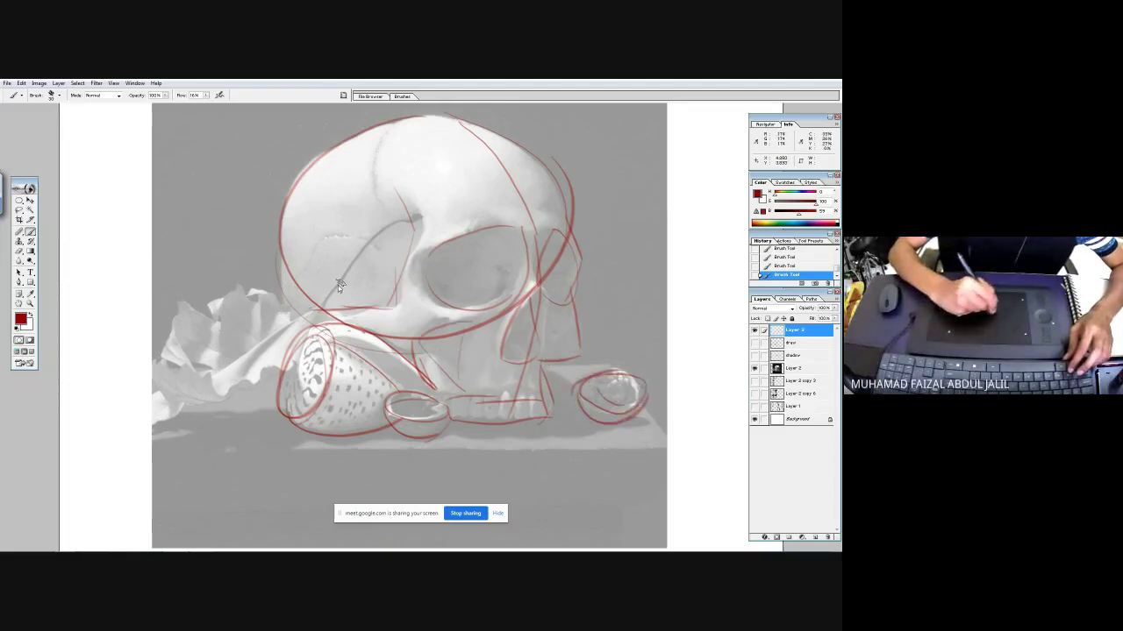
drag(345, 257, 306, 318)
mouse_move(207, 383)
mouse_down()
mouse_move(264, 373)
mouse_move(317, 295)
mouse_move(348, 301)
mouse_move(390, 225)
mouse_up()
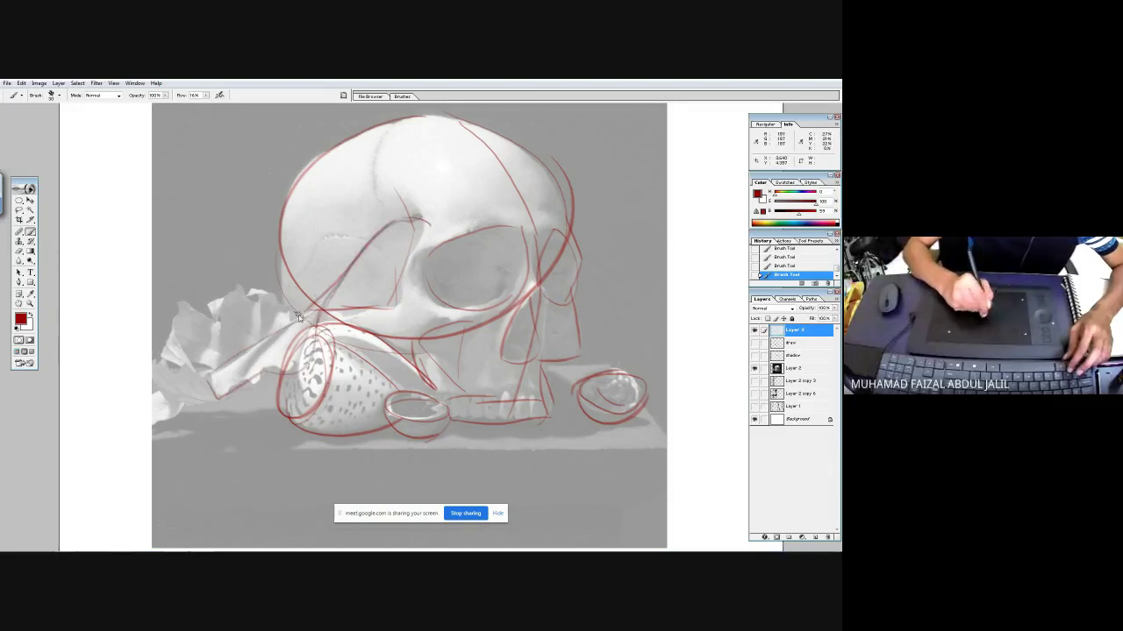
mouse_move(251, 294)
mouse_down()
mouse_move(262, 343)
mouse_move(243, 295)
mouse_move(215, 305)
mouse_move(219, 325)
mouse_move(184, 304)
mouse_move(195, 371)
mouse_move(179, 323)
mouse_move(159, 359)
mouse_move(197, 373)
mouse_move(151, 374)
mouse_up()
mouse_move(215, 395)
mouse_down()
mouse_move(171, 408)
mouse_move(163, 420)
mouse_move(280, 410)
mouse_move(395, 433)
mouse_move(349, 414)
mouse_move(300, 420)
mouse_move(375, 423)
mouse_up()
- Hatch the dark areas of the shell opening, eye sockets, nose cavity and temple, and add marks along the teeth
drag(325, 326, 415, 409)
drag(335, 334, 414, 396)
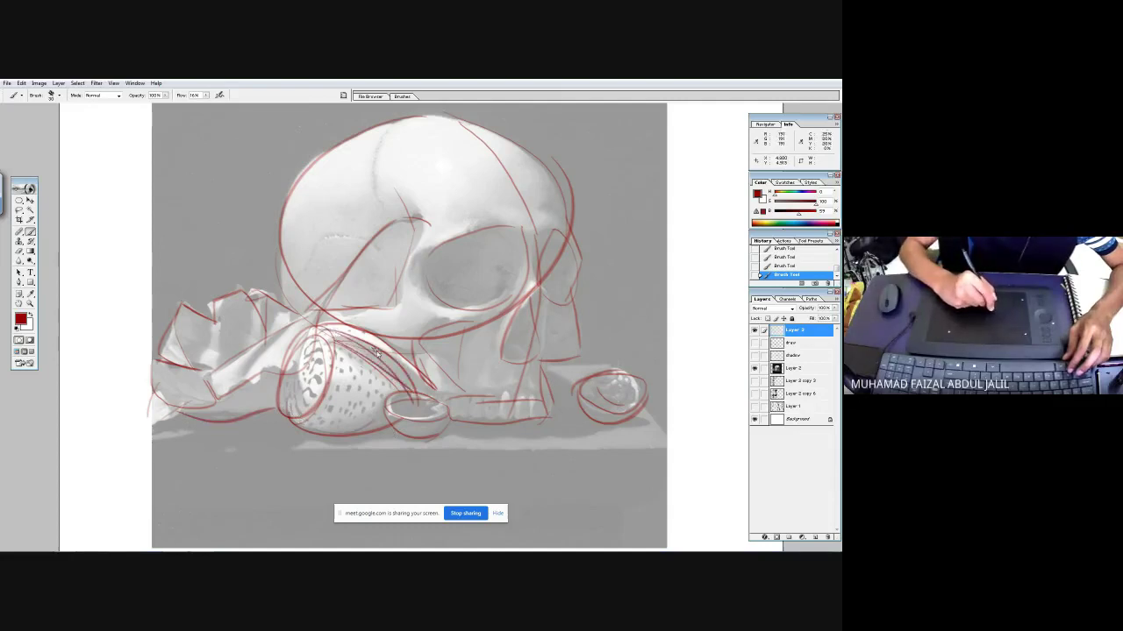
mouse_move(423, 281)
mouse_down()
mouse_move(480, 231)
mouse_move(491, 290)
mouse_up()
drag(562, 265, 514, 349)
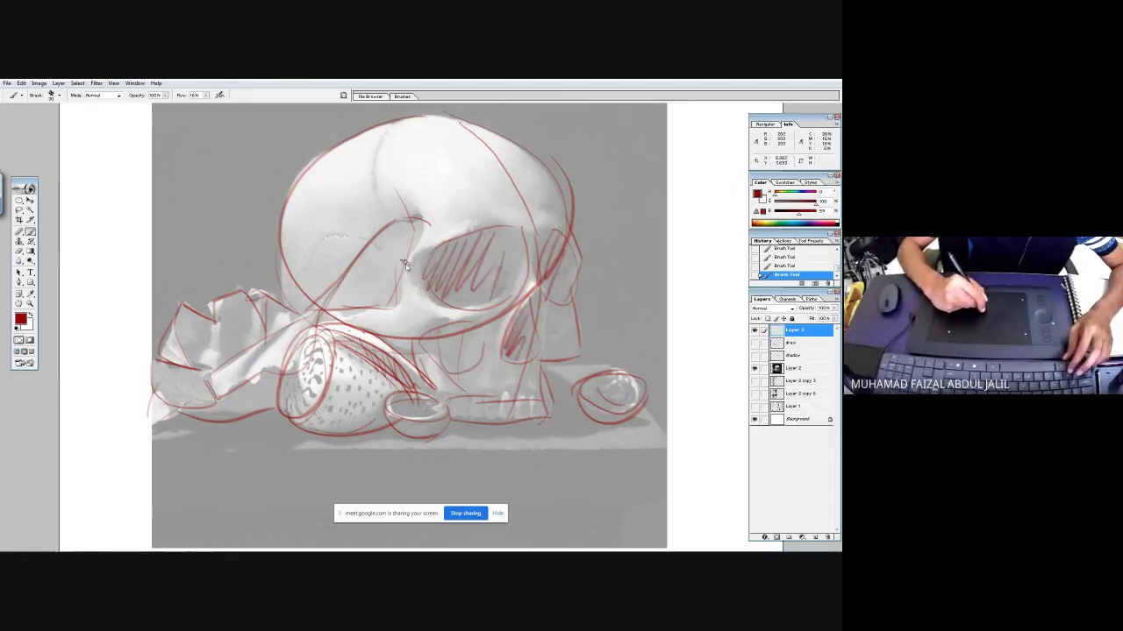
drag(391, 281, 358, 297)
drag(419, 221, 407, 207)
drag(458, 392, 445, 418)
drag(482, 409, 506, 420)
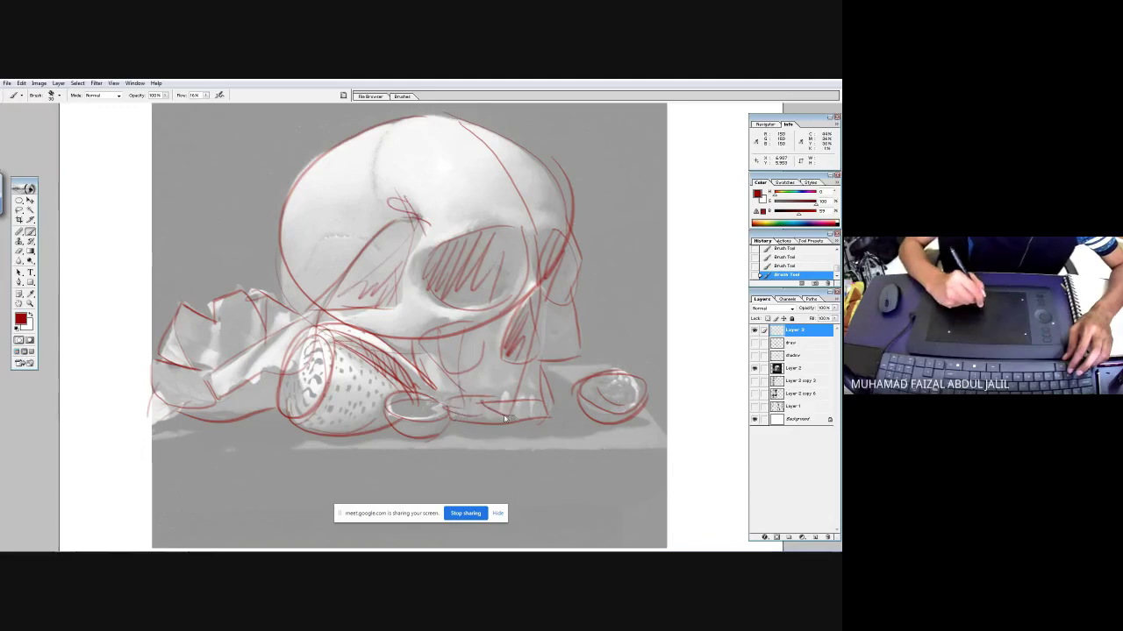
- Hide the reference image on Layer 2 and view the red sketch on its own
click(754, 367)
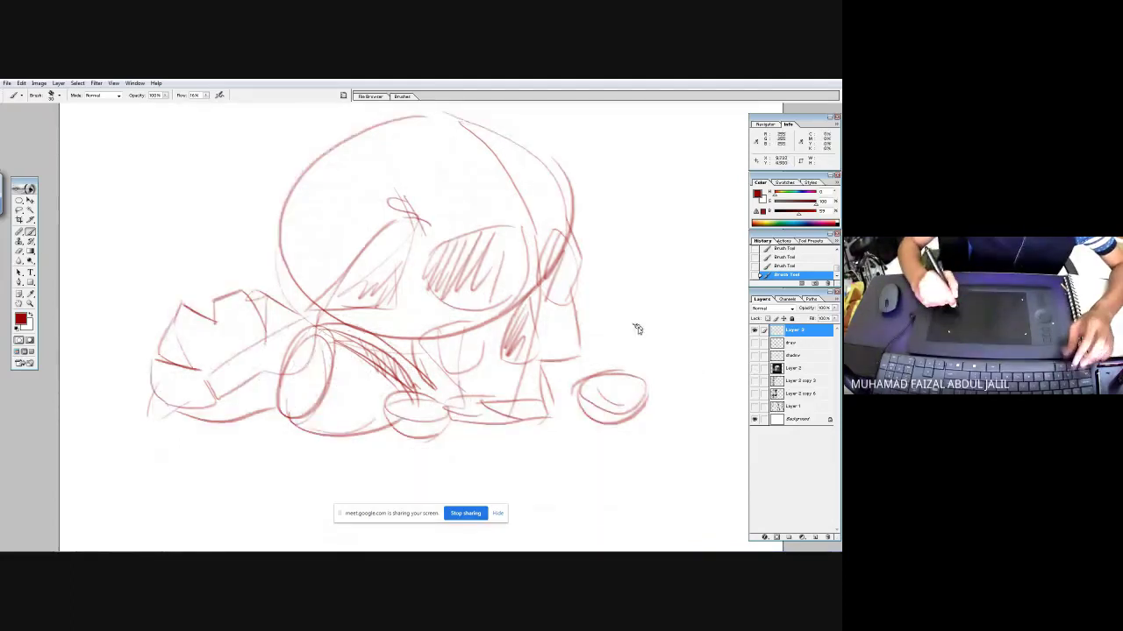
drag(571, 215, 597, 234)
click(753, 331)
click(753, 331)
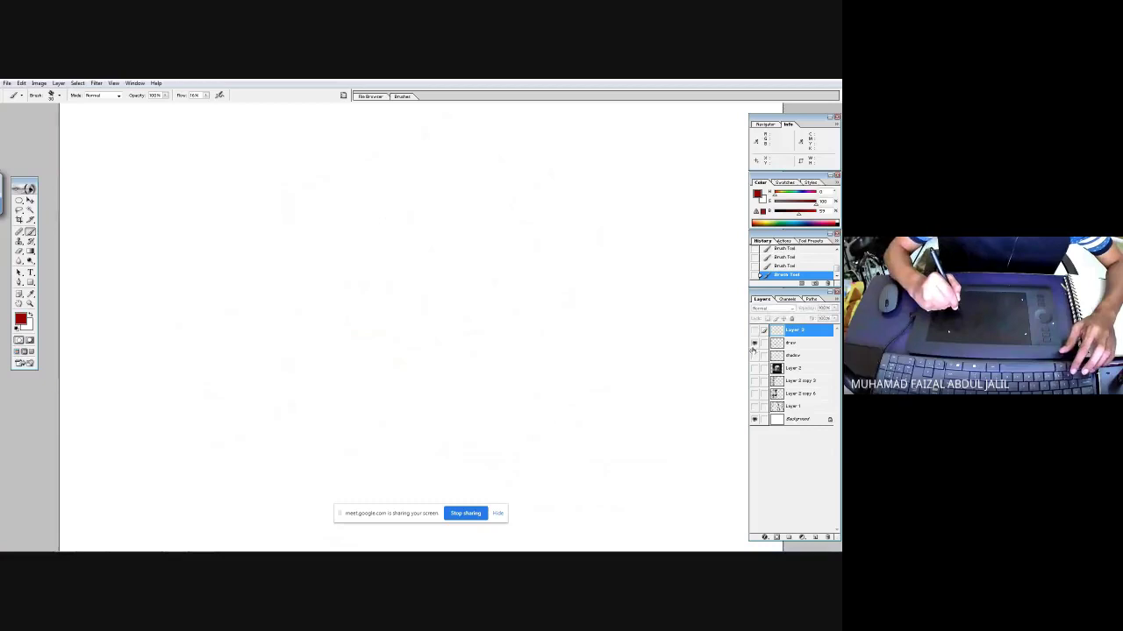
- Compare the finished line drawing with the red rough sketch by toggling the visibility of both layers
click(754, 343)
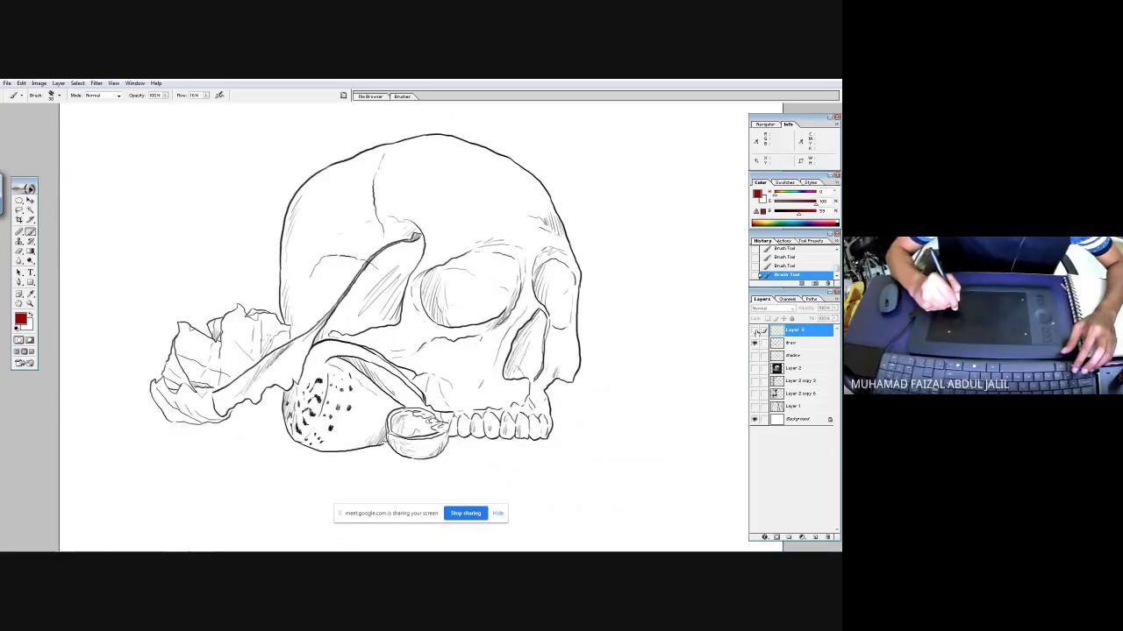
click(754, 331)
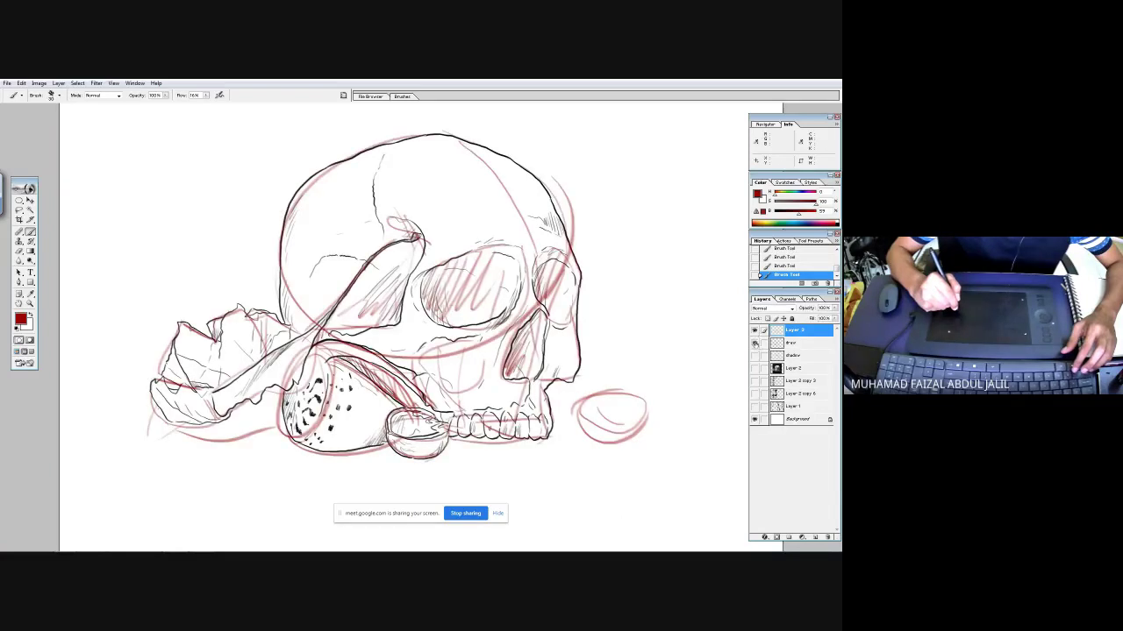
click(754, 343)
click(754, 331)
click(754, 342)
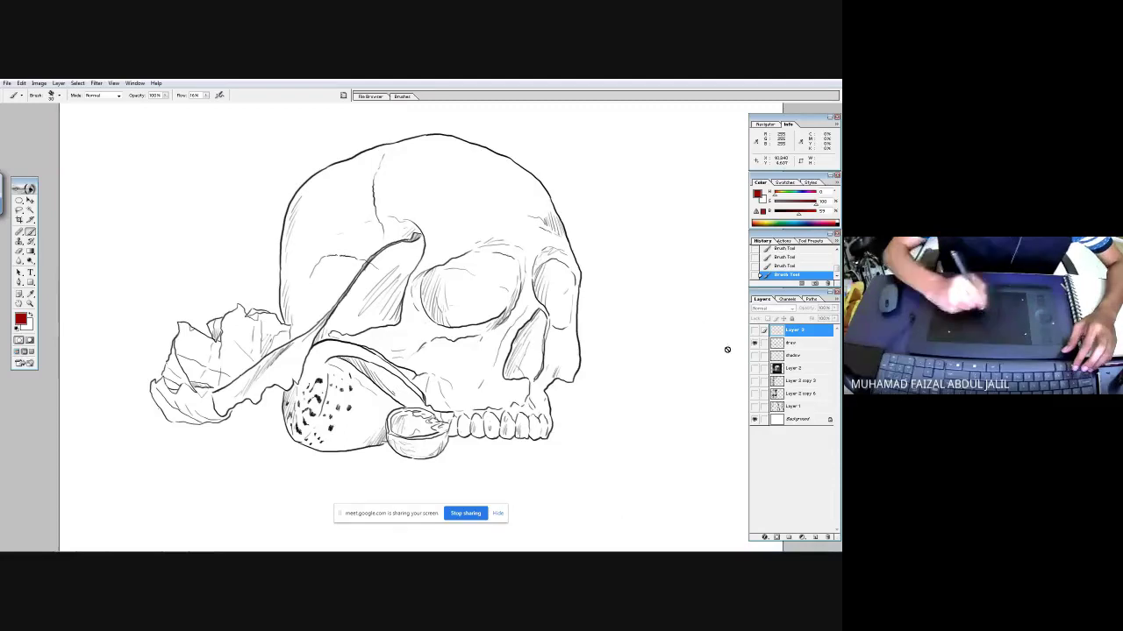
click(755, 342)
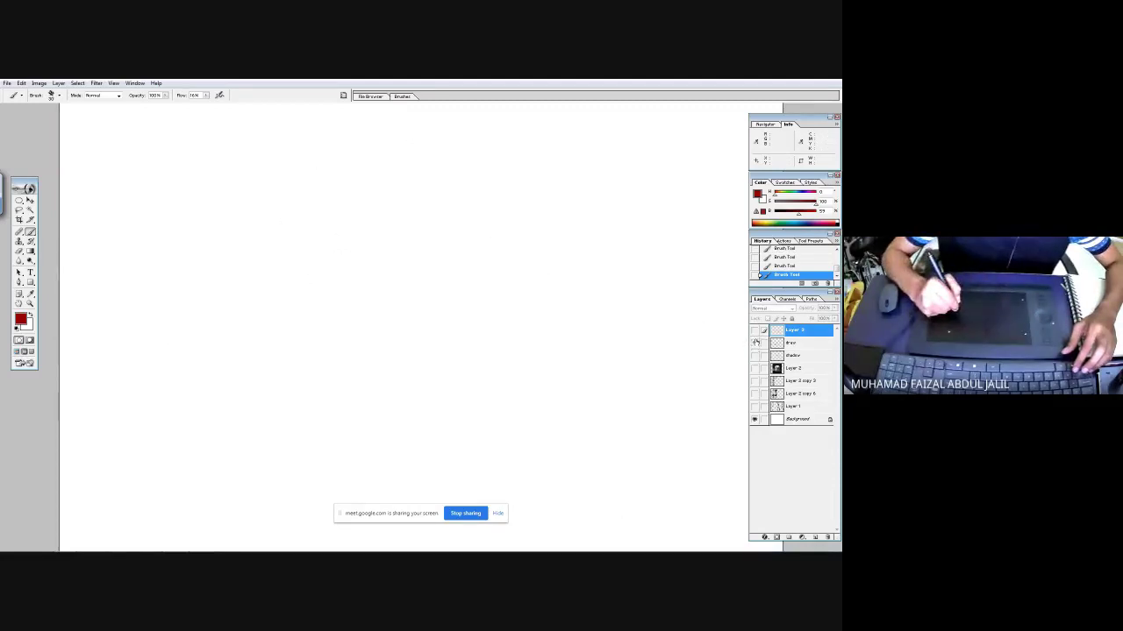
click(755, 330)
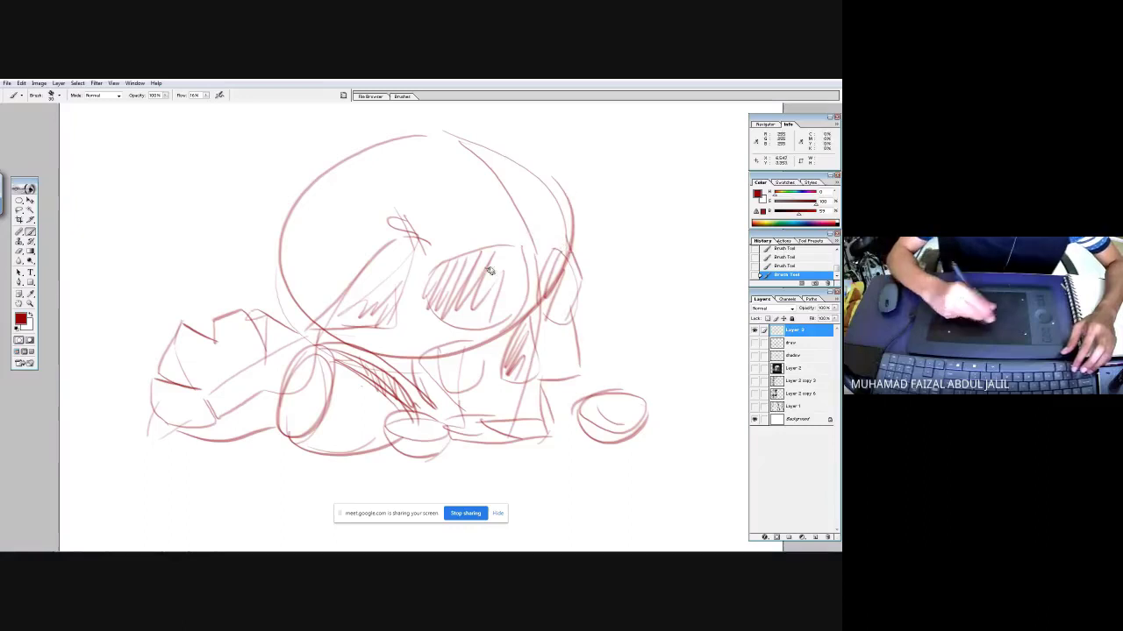
- Hide the red sketch, show the reference image, and add a new layer directly above Layer 2
click(754, 331)
click(754, 368)
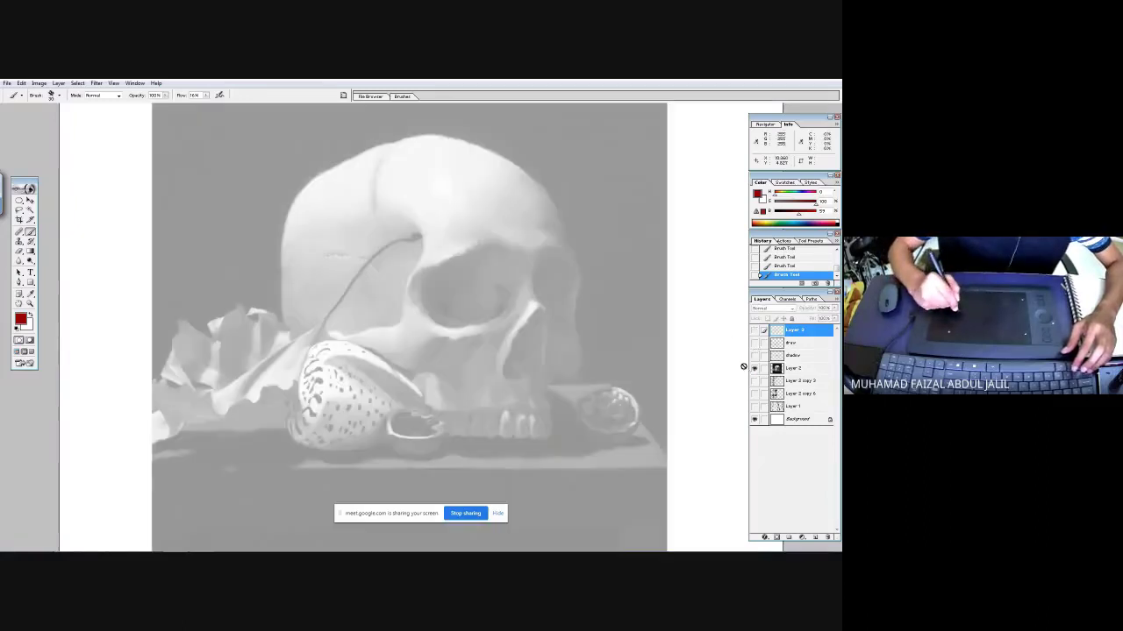
click(813, 372)
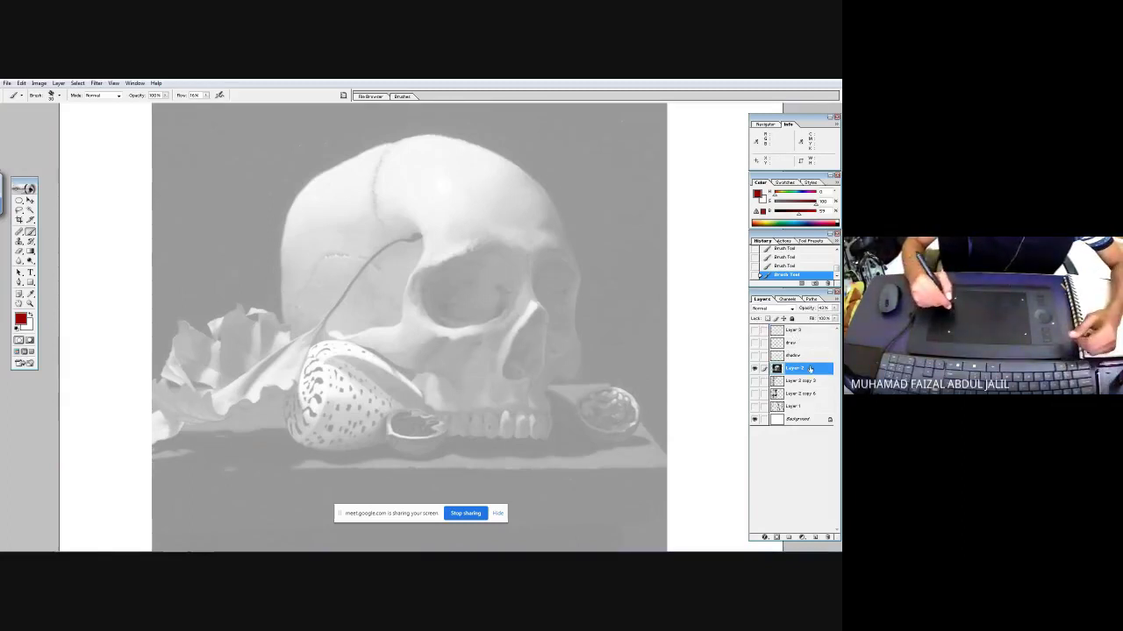
click(814, 536)
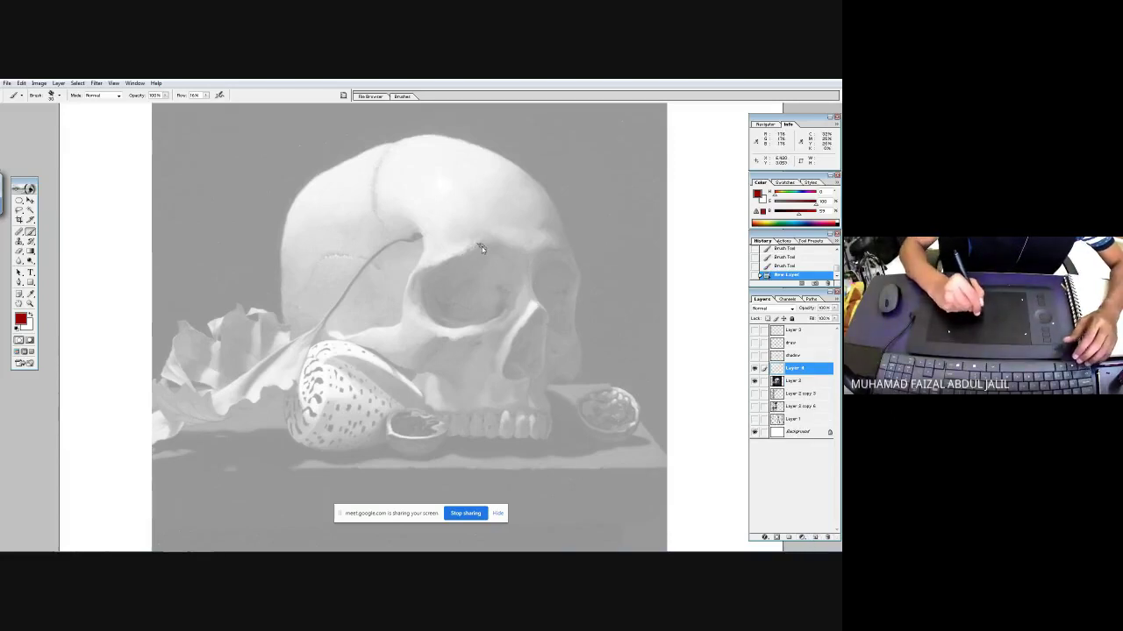
- Outline both eye sockets and the nose cavity in red on the new layer
mouse_move(476, 248)
mouse_down()
mouse_move(426, 320)
mouse_move(454, 326)
mouse_move(514, 307)
mouse_move(524, 250)
mouse_move(440, 263)
mouse_move(413, 293)
mouse_move(441, 331)
mouse_move(451, 331)
mouse_move(432, 324)
mouse_move(506, 316)
mouse_move(519, 270)
mouse_move(465, 251)
mouse_up()
key(ctrl+z)
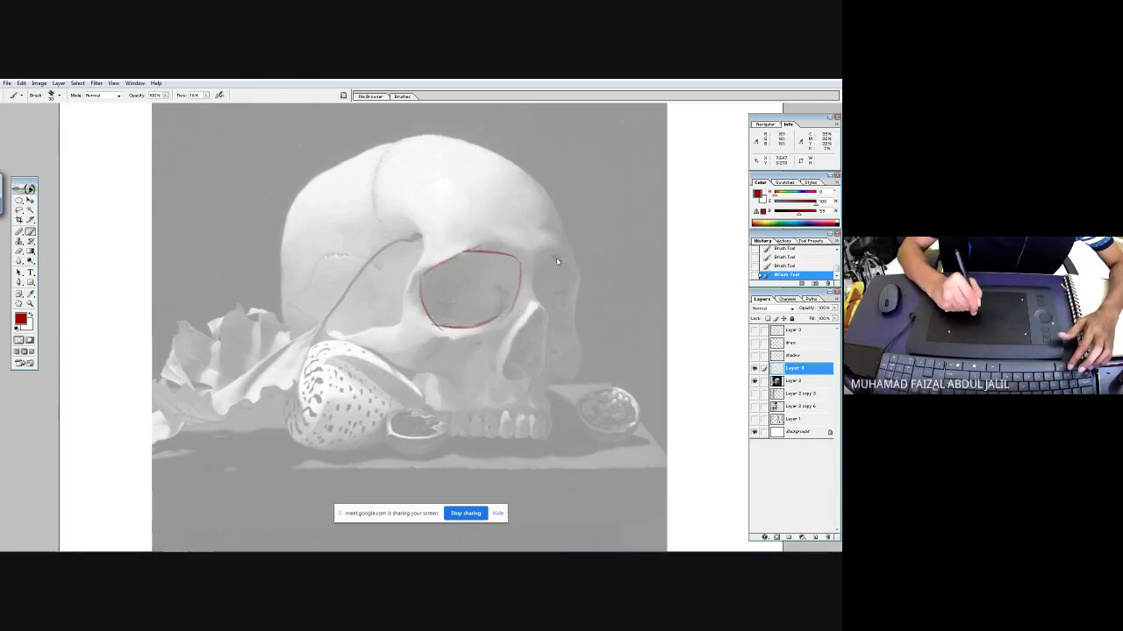
mouse_move(545, 254)
mouse_down()
mouse_move(530, 287)
mouse_move(573, 312)
mouse_up()
mouse_move(553, 255)
mouse_down()
mouse_move(578, 298)
mouse_move(504, 377)
mouse_up()
drag(537, 313, 525, 393)
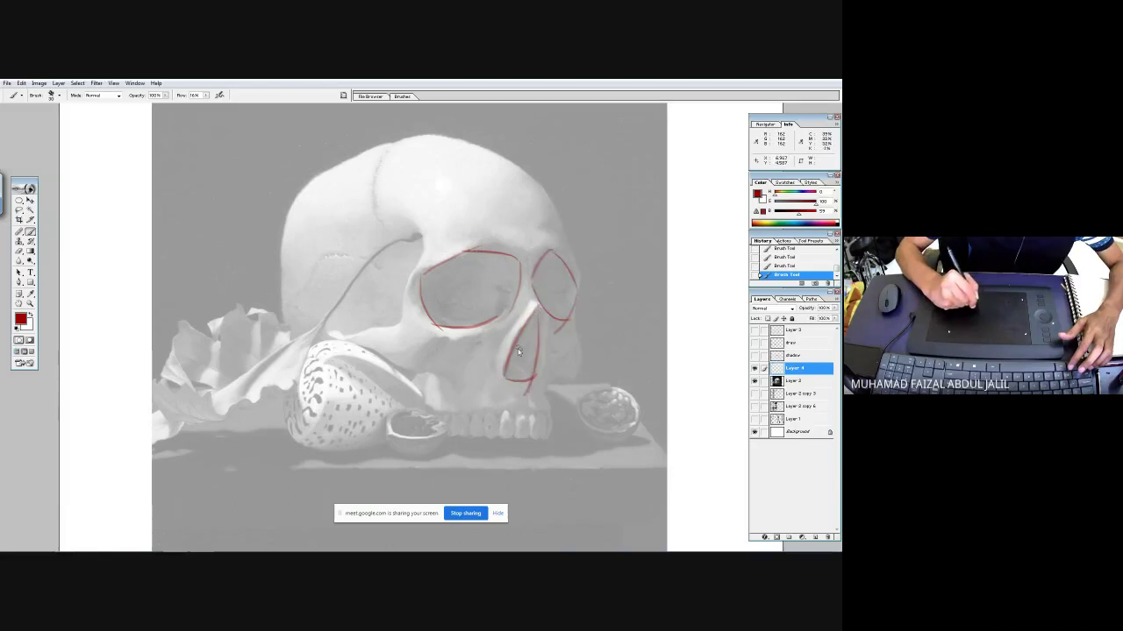
- Sketch the cheekbone, temple hollow and rounded cranium contour around the eye sockets, including the far brow edge
mouse_move(505, 325)
mouse_down()
mouse_move(425, 345)
mouse_move(445, 382)
mouse_up()
mouse_move(444, 399)
mouse_down()
mouse_move(390, 367)
mouse_move(411, 385)
mouse_move(357, 349)
mouse_up()
mouse_move(338, 337)
mouse_down()
mouse_move(405, 329)
mouse_move(422, 236)
mouse_up()
mouse_move(400, 135)
mouse_down()
mouse_move(293, 208)
mouse_move(317, 355)
mouse_move(496, 333)
mouse_up()
mouse_move(436, 134)
mouse_down()
mouse_move(445, 136)
mouse_move(412, 372)
mouse_up()
mouse_move(543, 191)
mouse_down()
mouse_move(564, 219)
mouse_move(552, 202)
mouse_move(586, 288)
mouse_up()
drag(581, 295, 481, 344)
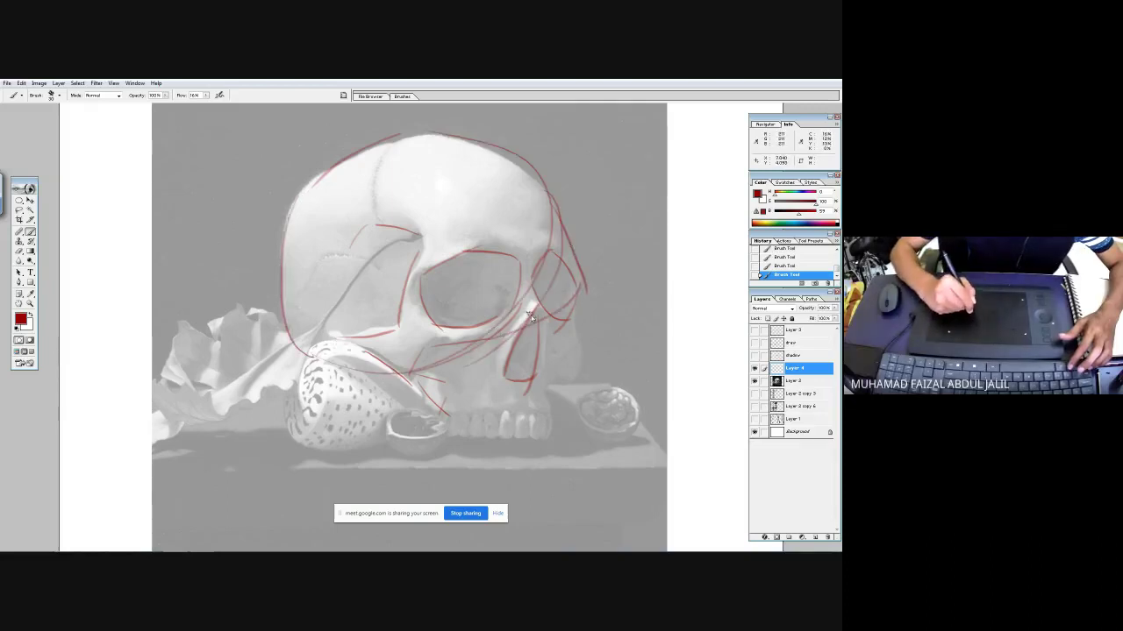
- Draw a guide line across the eye sockets and a vertical centre line, and sketch the upper jaw and teeth
drag(297, 324, 603, 296)
drag(513, 158, 536, 412)
mouse_move(582, 367)
mouse_down()
mouse_move(535, 402)
mouse_move(546, 393)
mouse_move(554, 420)
mouse_move(543, 435)
mouse_move(547, 394)
mouse_up()
drag(455, 436, 548, 434)
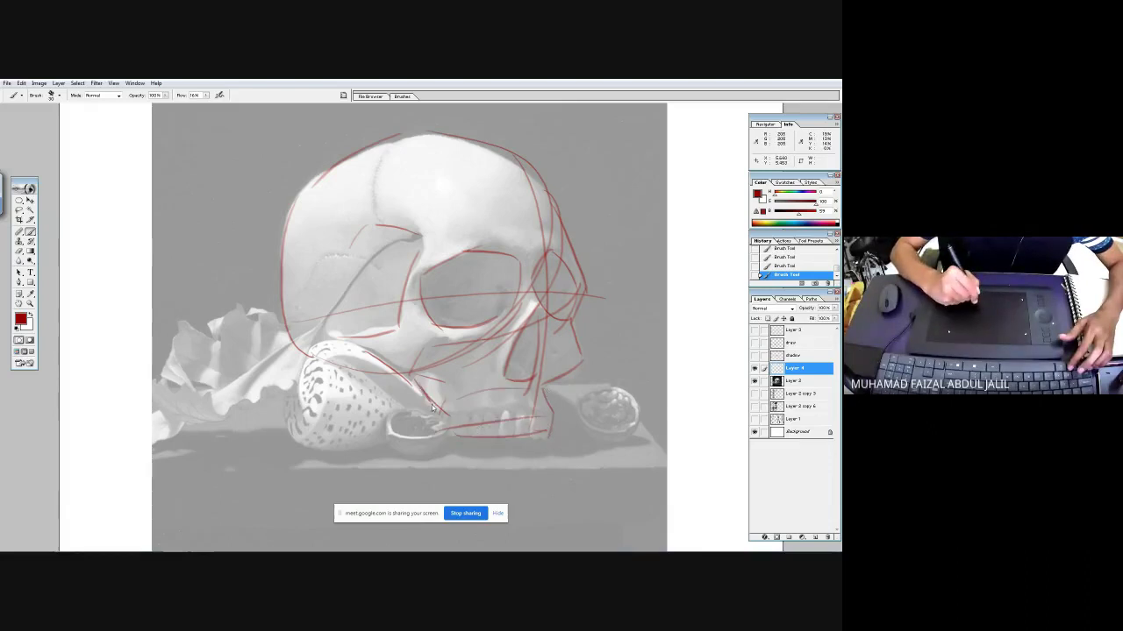
- Sketch the spotted shell, the small bowl-like shell and the round object beside the skull on the new layer
drag(432, 407, 451, 436)
mouse_move(321, 350)
mouse_down()
mouse_move(304, 444)
mouse_move(312, 349)
mouse_move(277, 400)
mouse_move(328, 379)
mouse_move(295, 404)
mouse_move(296, 441)
mouse_move(408, 429)
mouse_up()
drag(302, 396, 402, 422)
drag(313, 351, 416, 386)
mouse_move(329, 362)
mouse_down()
mouse_move(401, 385)
mouse_move(385, 391)
mouse_move(389, 407)
mouse_move(333, 375)
mouse_move(294, 408)
mouse_move(307, 339)
mouse_move(320, 376)
mouse_move(296, 357)
mouse_move(323, 450)
mouse_move(314, 349)
mouse_move(279, 396)
mouse_move(304, 436)
mouse_move(374, 443)
mouse_move(435, 415)
mouse_move(419, 413)
mouse_move(419, 446)
mouse_move(378, 424)
mouse_move(435, 452)
mouse_move(395, 453)
mouse_up()
mouse_move(614, 396)
mouse_down()
mouse_move(635, 437)
mouse_move(594, 402)
mouse_move(599, 441)
mouse_up()
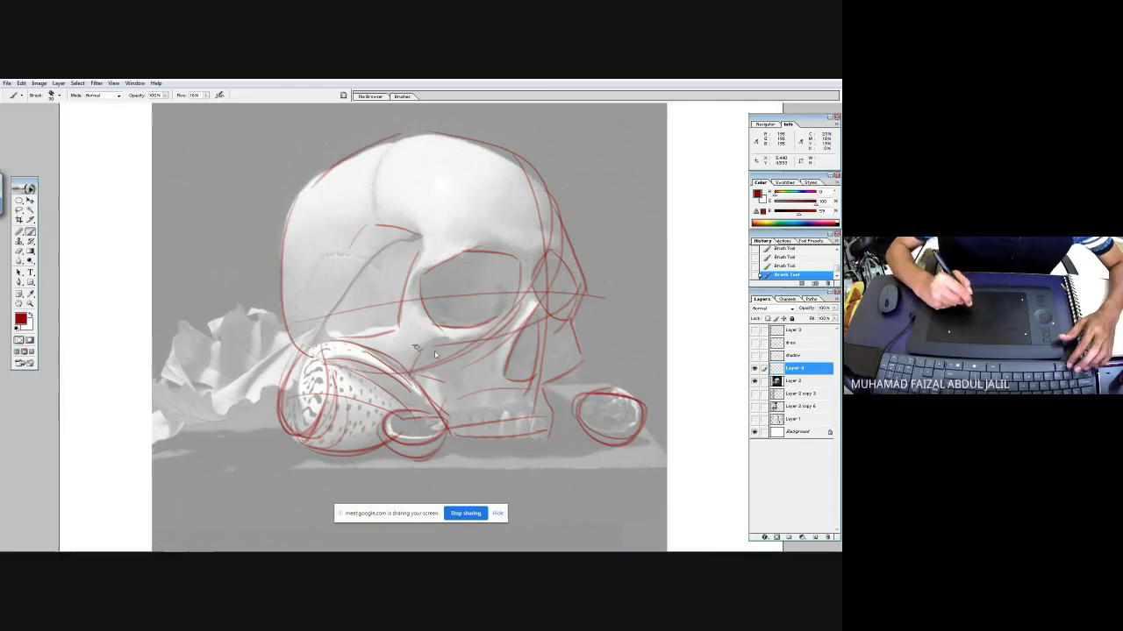
- Sketch the cheekbone arch running down from the brow and the outline of the crumpled cloth beside the skull
mouse_move(417, 244)
mouse_down()
mouse_move(424, 230)
mouse_move(372, 257)
mouse_move(300, 344)
mouse_up()
mouse_move(333, 309)
mouse_down()
mouse_move(286, 378)
mouse_move(213, 394)
mouse_move(238, 396)
mouse_move(309, 349)
mouse_up()
mouse_move(212, 396)
mouse_down()
mouse_move(169, 355)
mouse_move(158, 378)
mouse_move(195, 393)
mouse_move(146, 374)
mouse_move(173, 438)
mouse_move(245, 435)
mouse_up()
mouse_move(179, 323)
mouse_down()
mouse_move(222, 347)
mouse_move(221, 320)
mouse_move(215, 335)
mouse_move(247, 314)
mouse_move(275, 320)
mouse_move(246, 376)
mouse_move(217, 341)
mouse_move(217, 393)
mouse_up()
drag(209, 344, 207, 388)
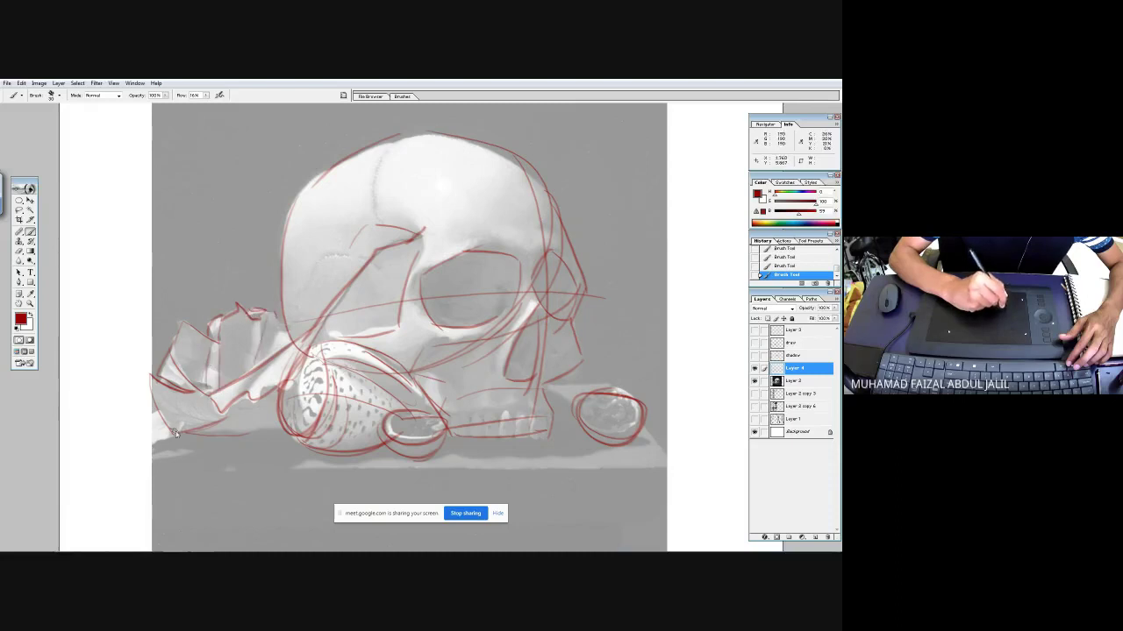
- Sketch the upper contours of the temple and brow ridge, and add construction lines below the near eye socket
drag(323, 254, 399, 277)
drag(407, 216, 361, 224)
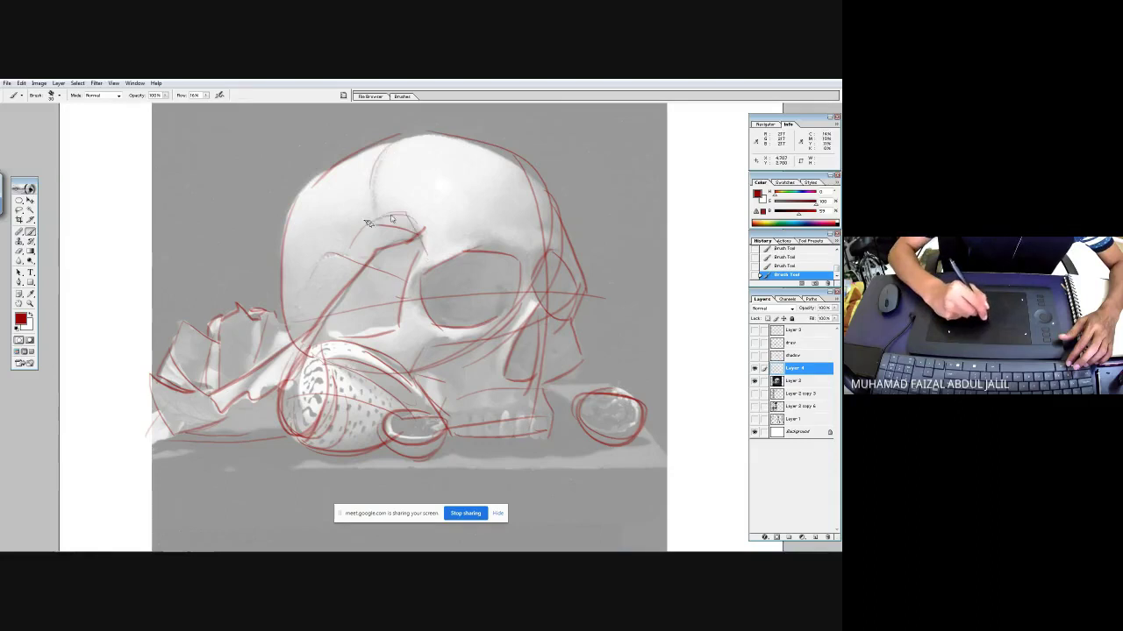
mouse_move(423, 269)
mouse_down()
mouse_move(414, 300)
mouse_move(452, 331)
mouse_up()
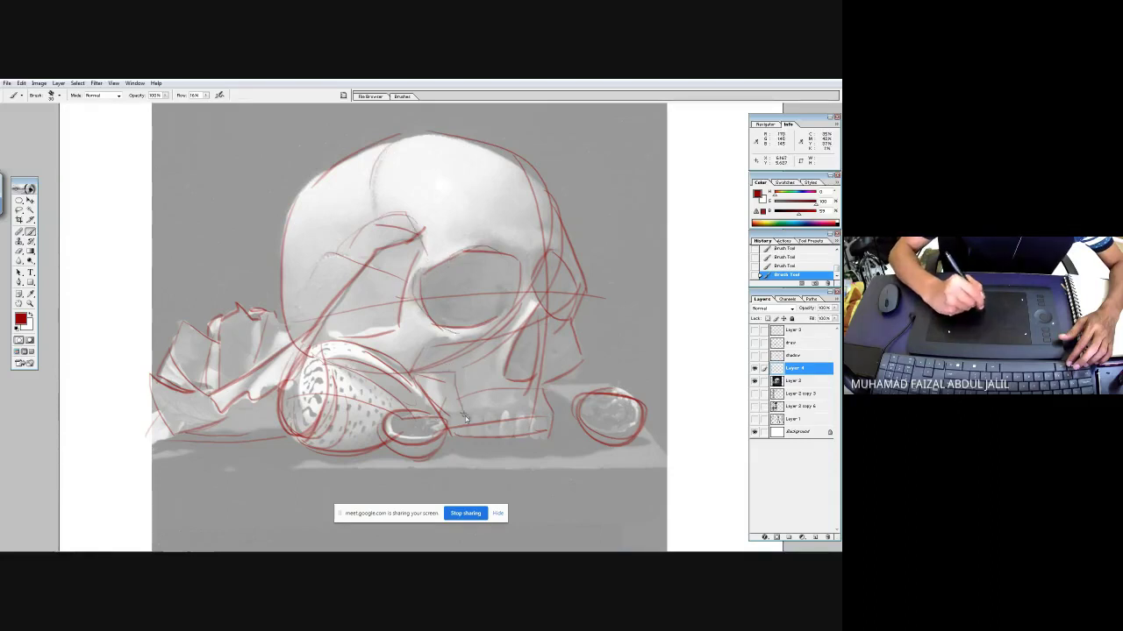
- Hatch the shadow areas of the nose cavity, near eye socket and temple hollow with loose red strokes
drag(495, 306, 474, 325)
mouse_move(484, 268)
mouse_down()
mouse_move(417, 321)
mouse_move(406, 265)
mouse_move(376, 335)
mouse_up()
mouse_move(403, 268)
mouse_down()
mouse_move(362, 328)
mouse_move(326, 326)
mouse_up()
drag(335, 263, 294, 291)
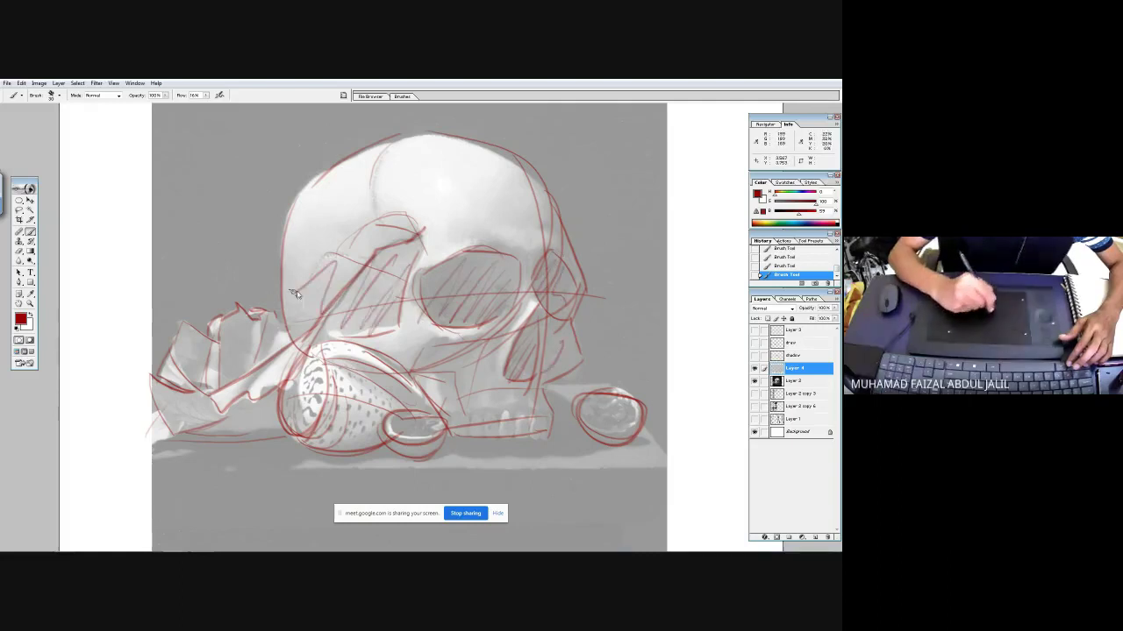
- Hide the greyscale reference on Layer 2 and show the black line drawing together with the red sketch
click(755, 381)
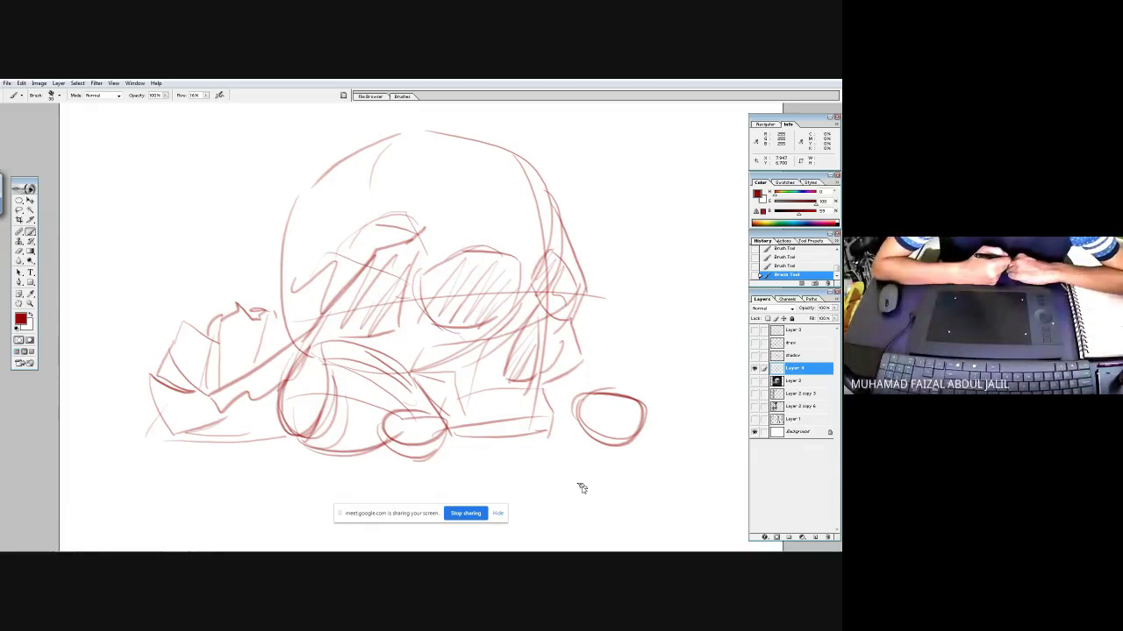
click(755, 343)
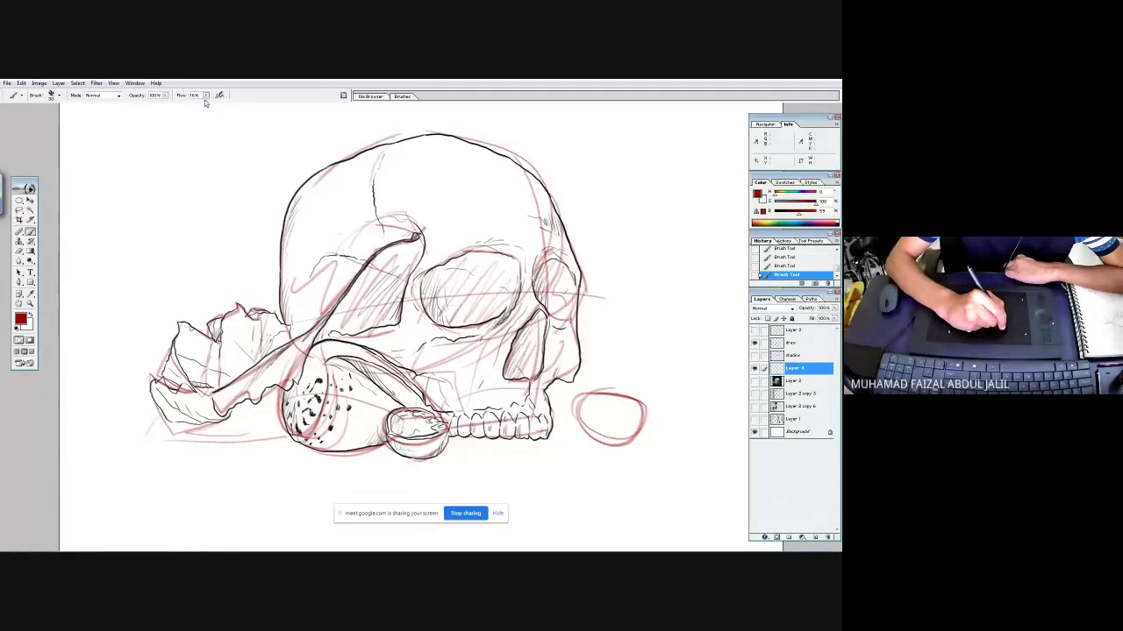
- Try the Oil Medium Wet Flow brush at its preset size and smaller with test strokes, undoing each one
click(59, 96)
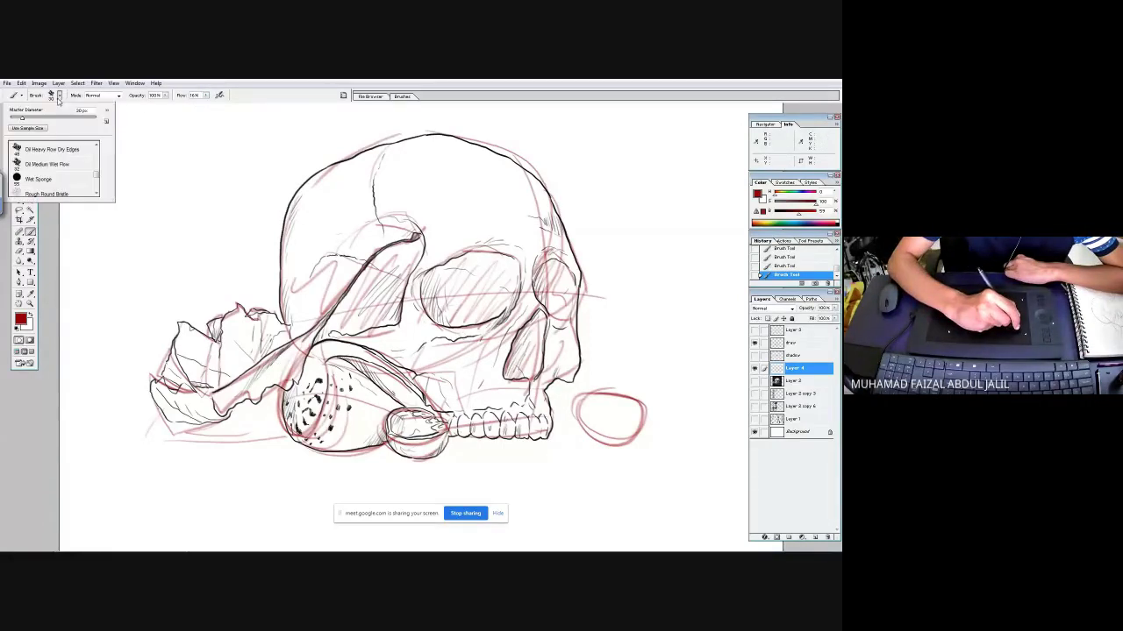
double_click(55, 164)
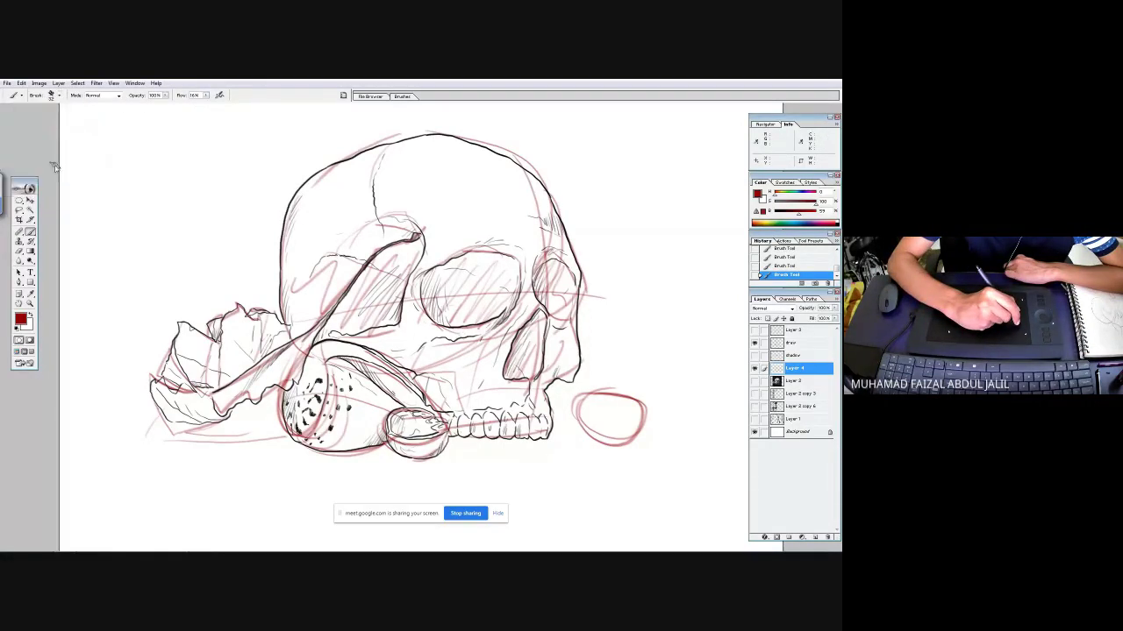
mouse_move(156, 266)
mouse_down()
mouse_move(324, 200)
mouse_move(421, 412)
mouse_up()
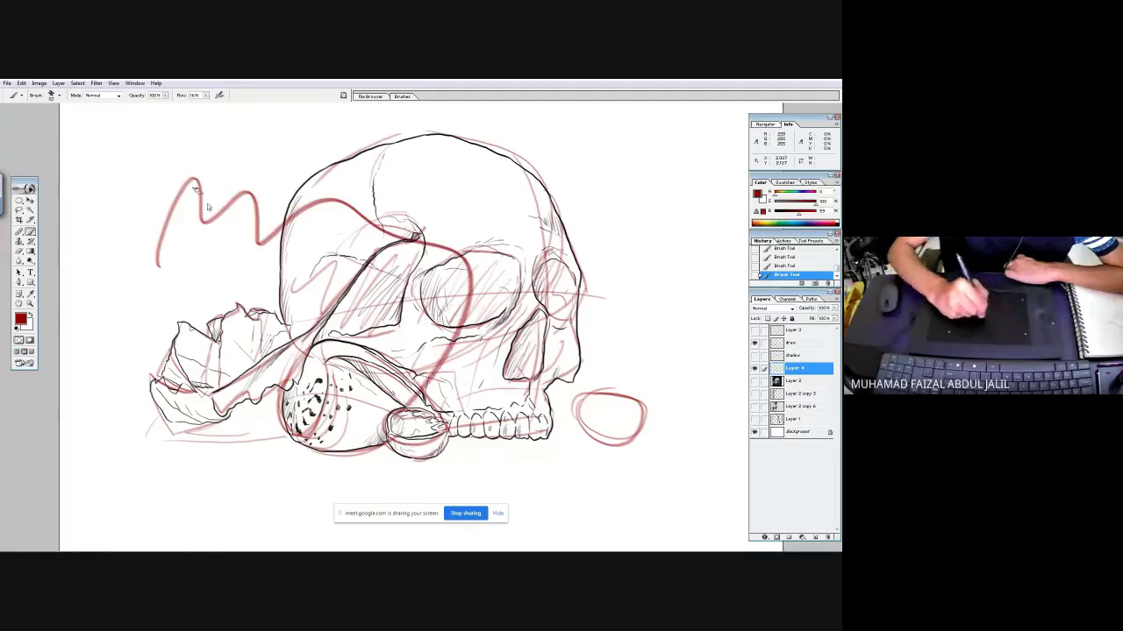
key(ctrl+z)
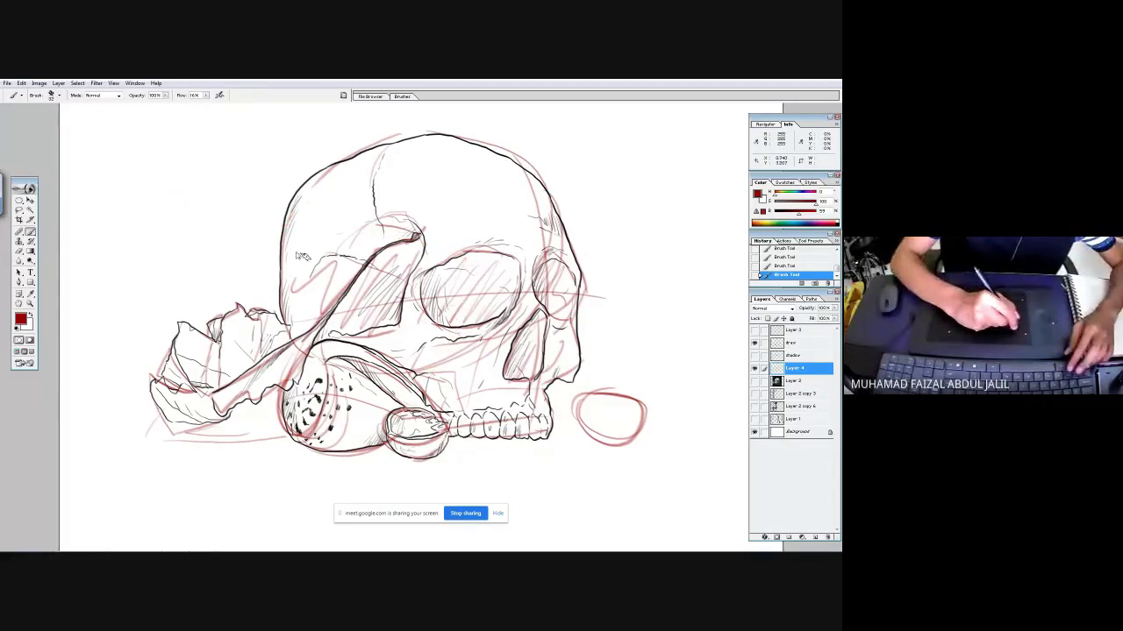
key(bracketleft)
key(bracketleft)
key(bracketleft)
drag(291, 139, 271, 176)
key(ctrl+z)
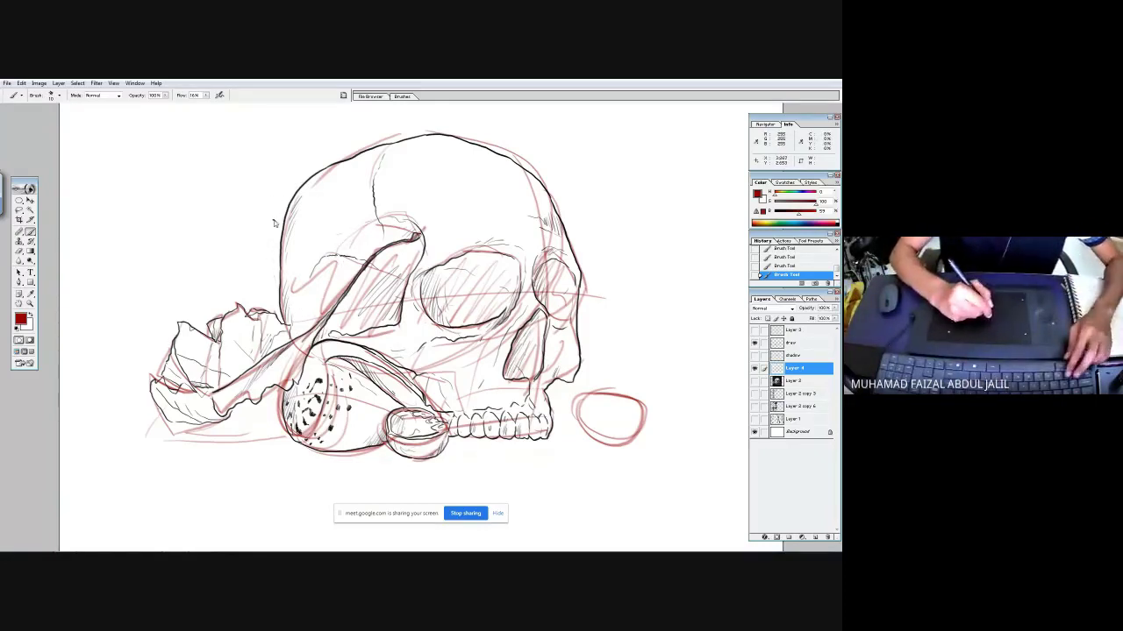
drag(221, 209, 260, 217)
key(ctrl+z)
- Choose the Oil Heavy Flow Dry Edges brush and test it with trial strokes, undoing each one
click(58, 96)
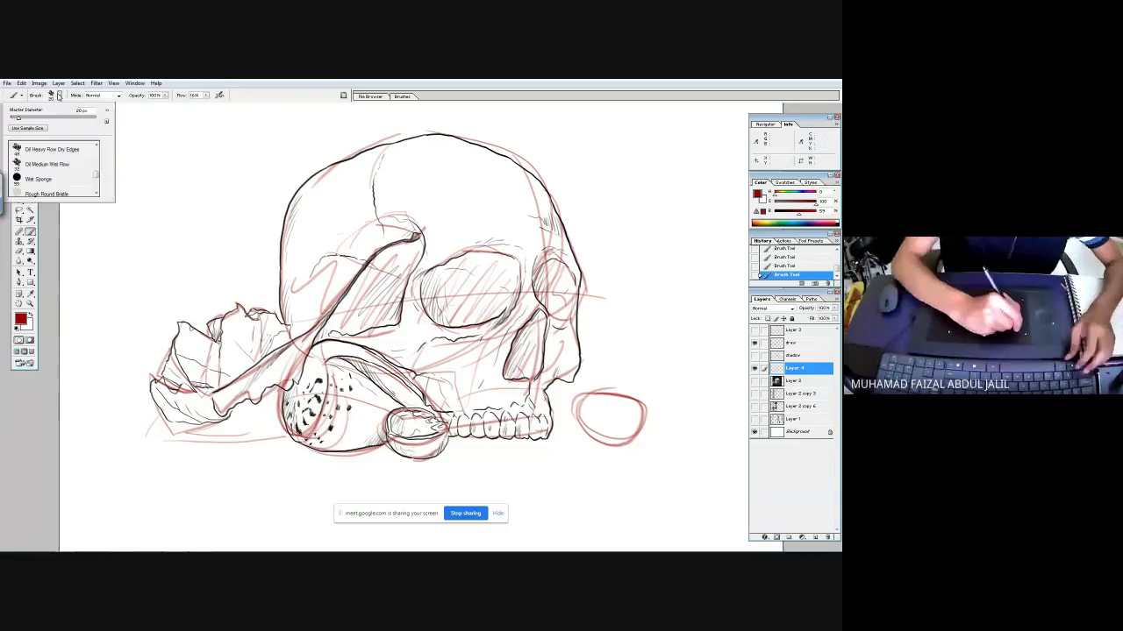
double_click(60, 148)
mouse_move(193, 249)
mouse_down()
mouse_move(302, 170)
mouse_move(454, 180)
mouse_move(412, 359)
mouse_up()
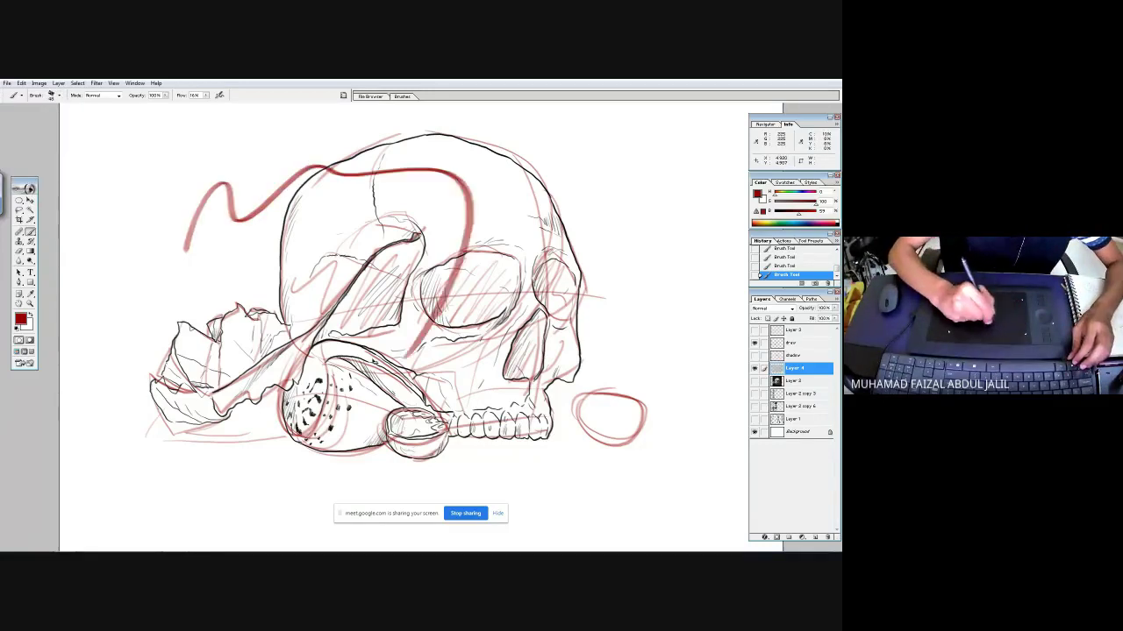
key(ctrl+z)
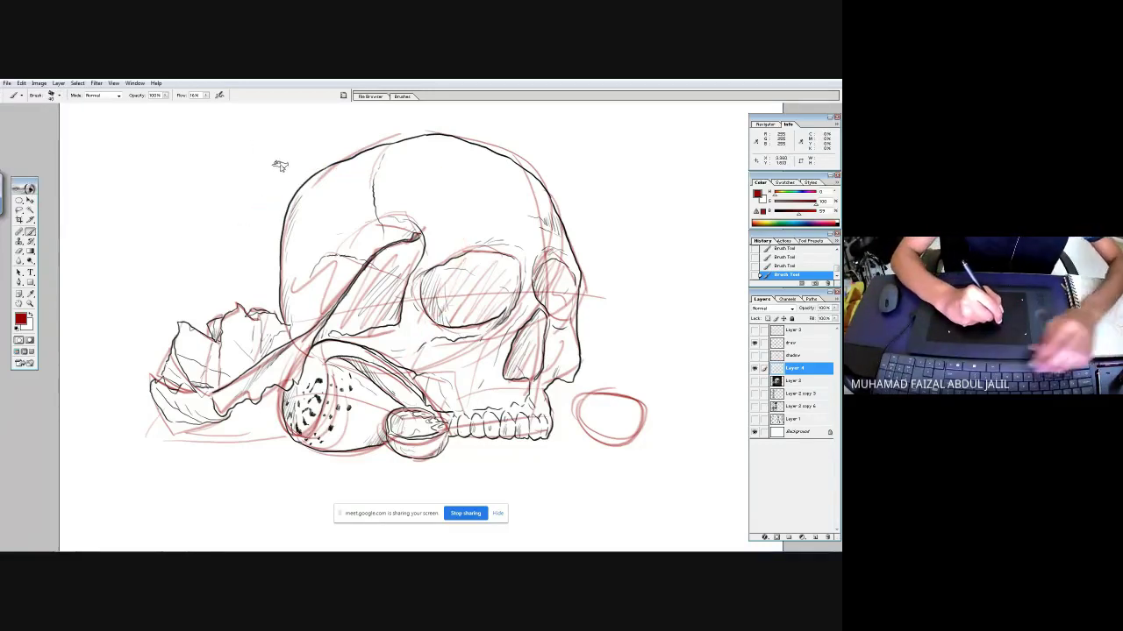
mouse_move(273, 137)
mouse_down()
mouse_move(241, 186)
mouse_move(239, 268)
mouse_up()
key(ctrl+z)
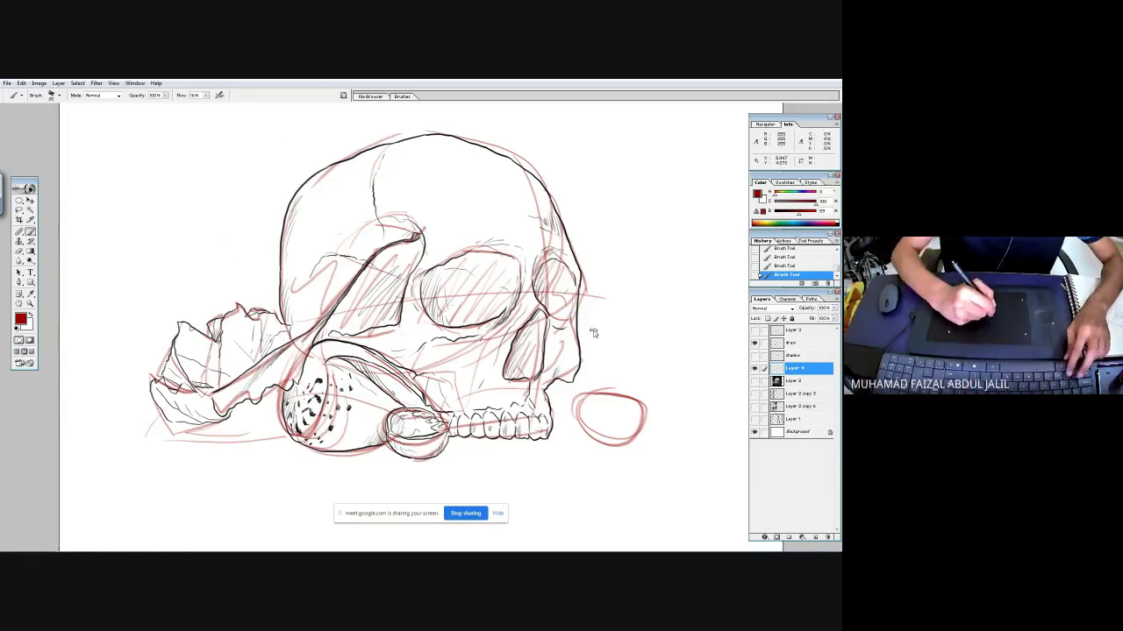
- Compare the red rough sketch with the black line drawing by toggling each layer's visibility and viewing them without the interface
click(755, 368)
click(755, 369)
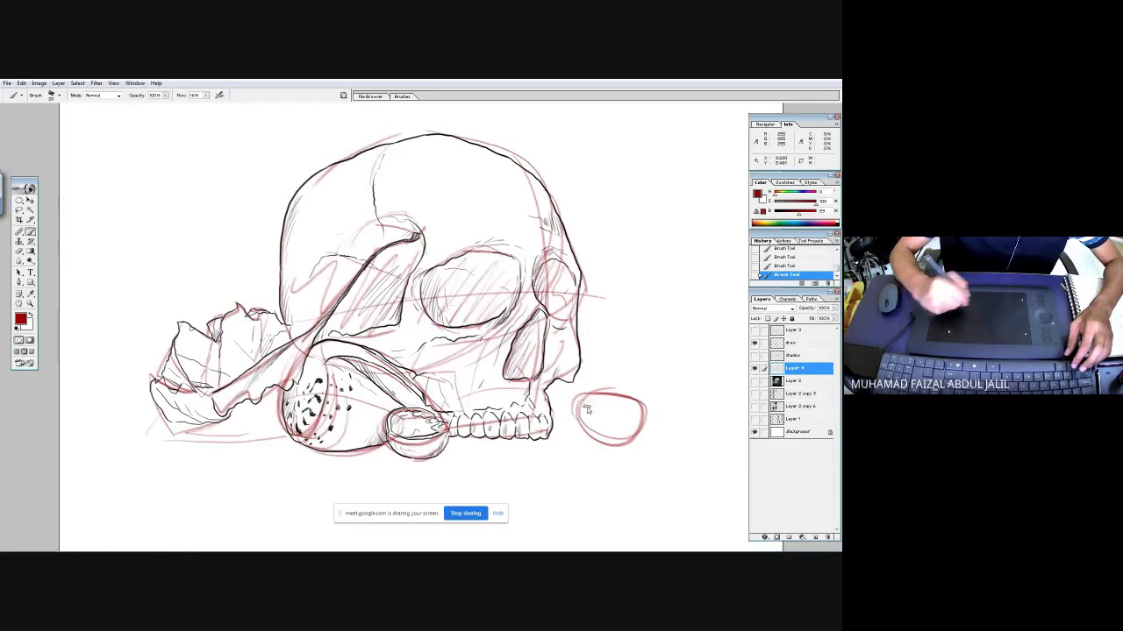
click(755, 369)
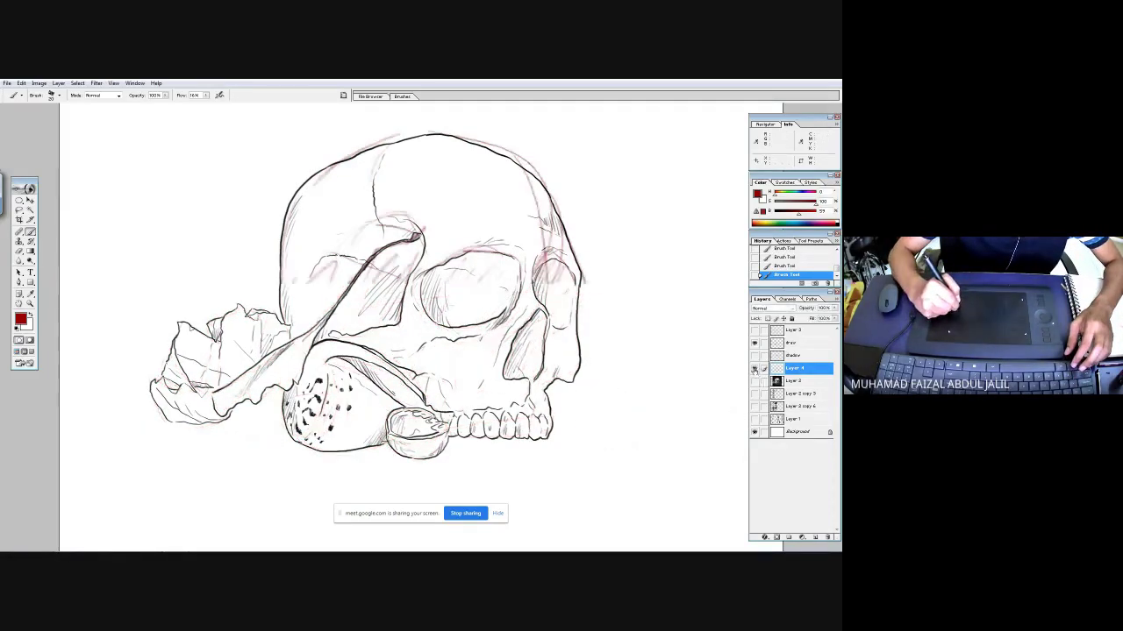
click(755, 368)
click(754, 343)
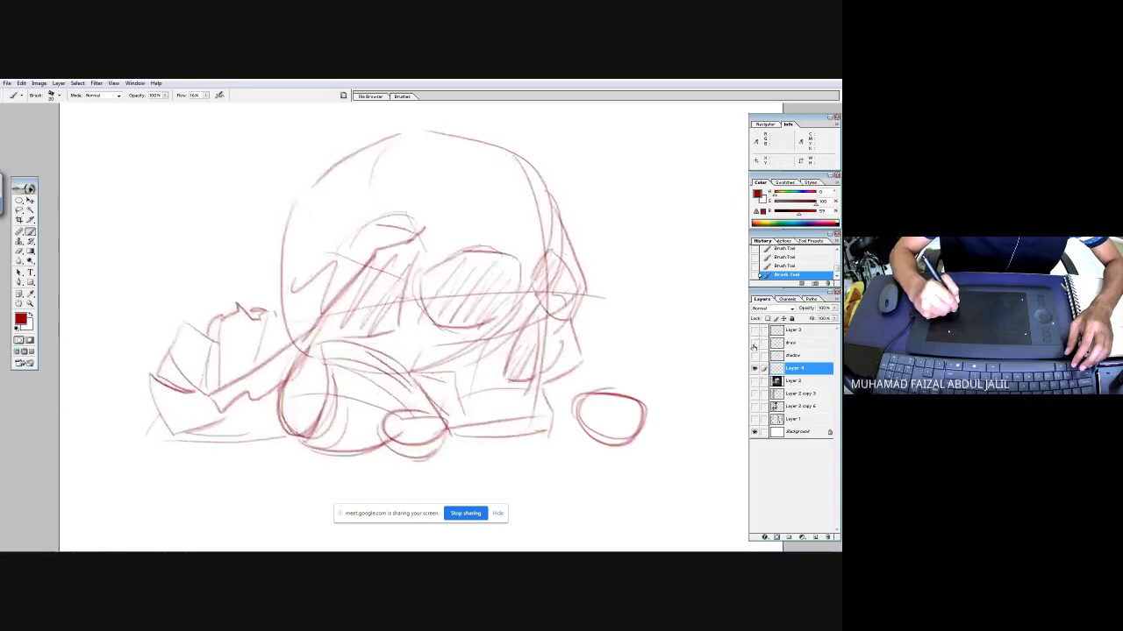
click(754, 343)
key(Tab)
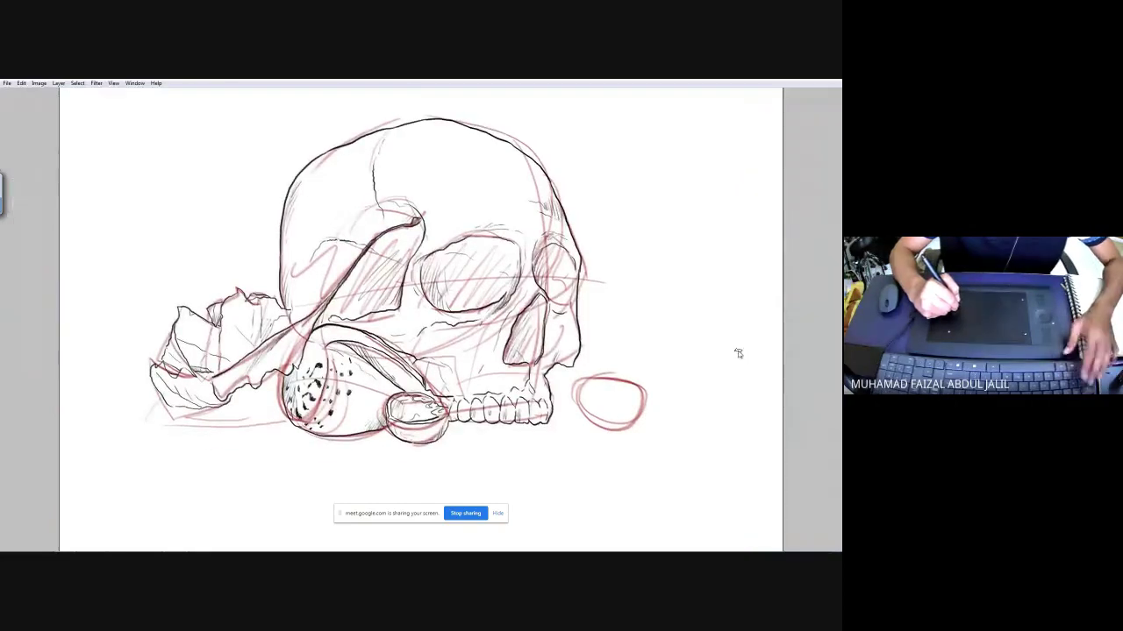
key(Tab)
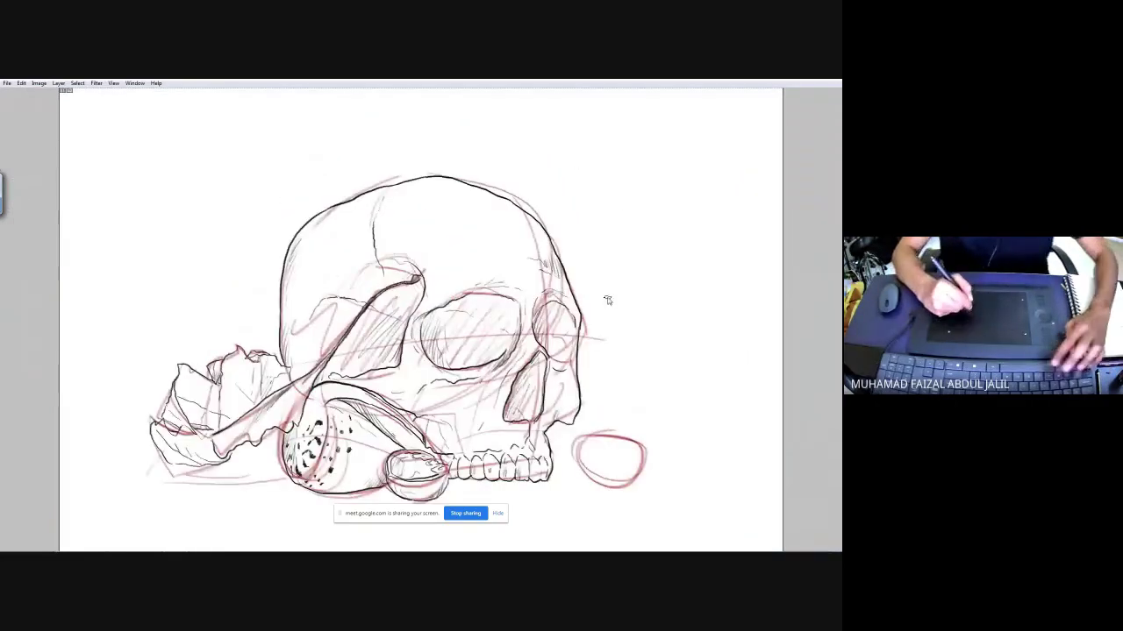
- Hide the red sketch and black line drawing layers, and add a new layer above Layer 4
click(754, 367)
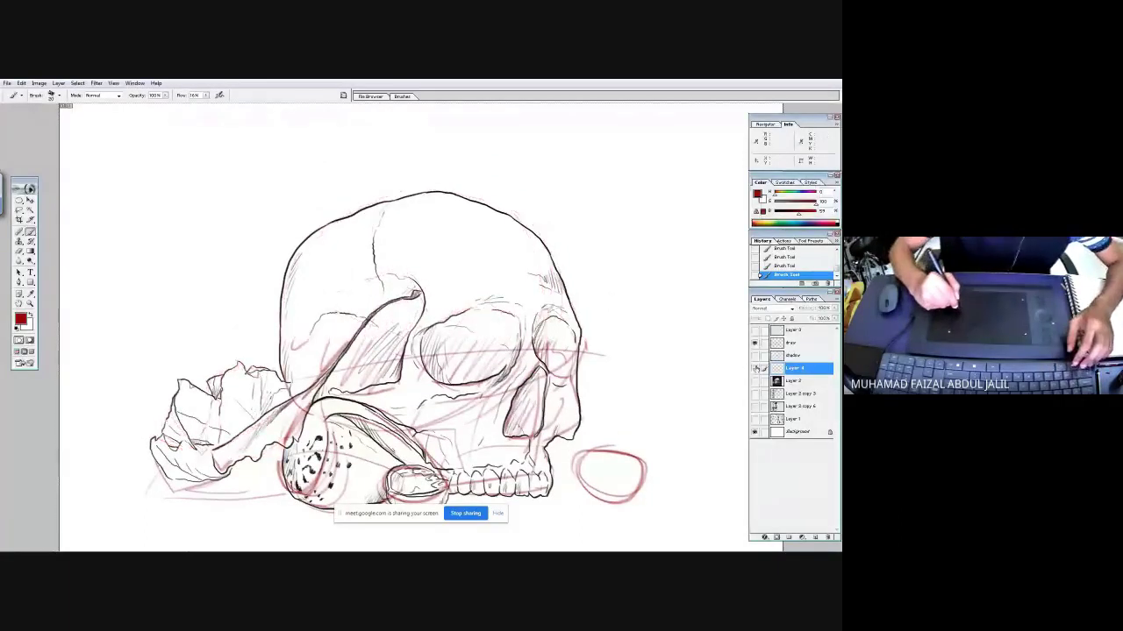
click(754, 344)
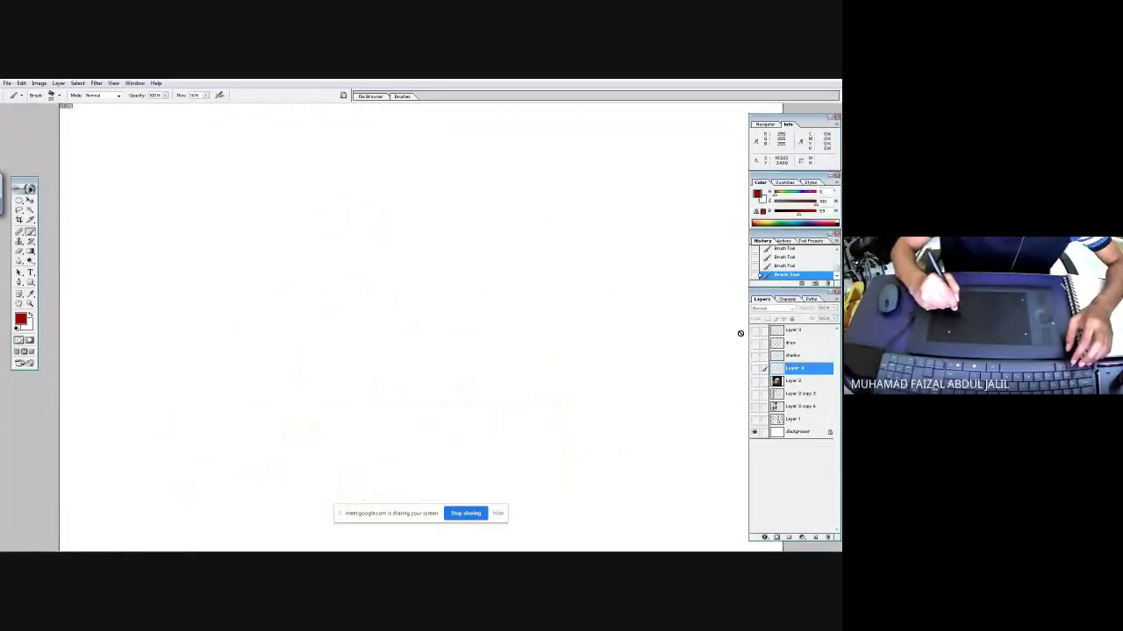
click(815, 536)
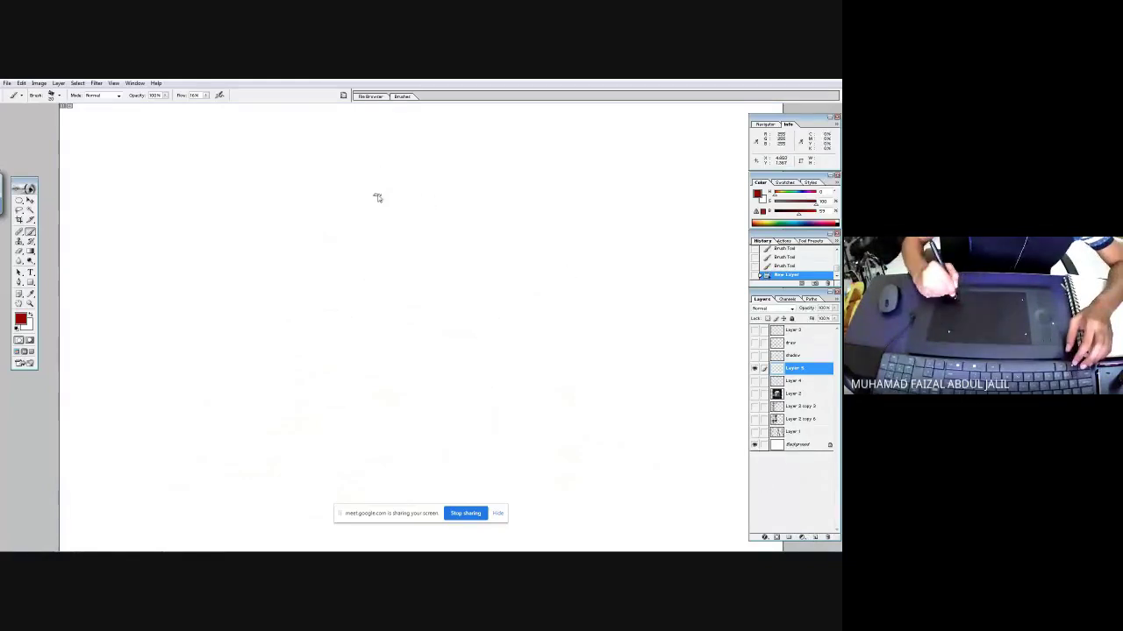
- Rough in a human head in red with an oval cranium, a curved centre line, jaw lines and an eye line
mouse_move(317, 274)
mouse_down()
mouse_move(351, 171)
mouse_move(302, 250)
mouse_up()
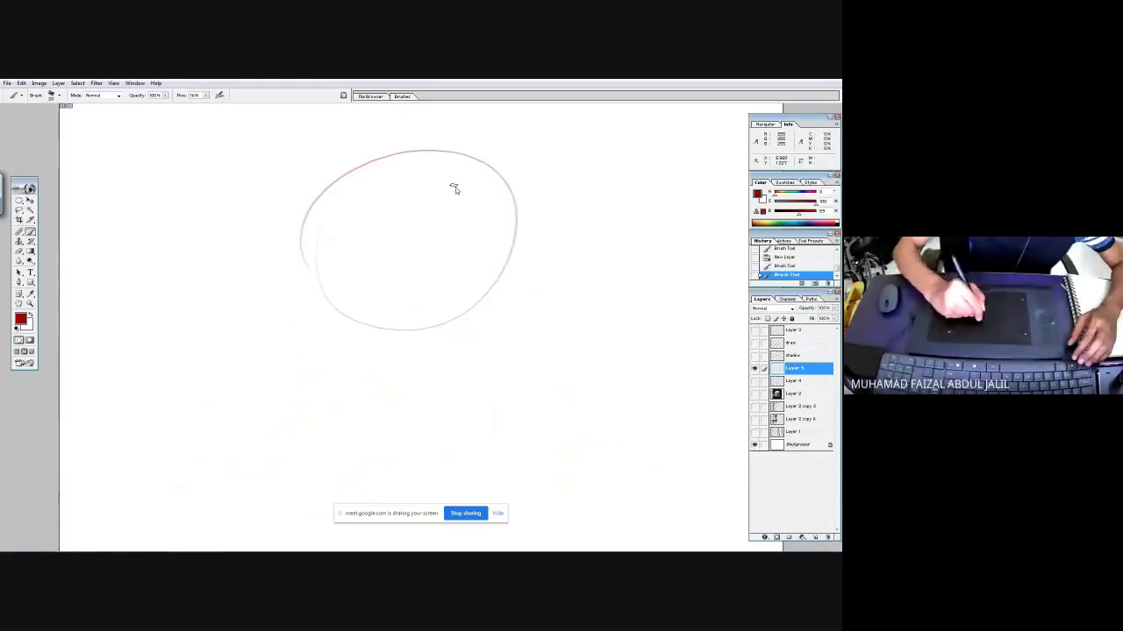
drag(452, 173, 439, 430)
drag(321, 205, 462, 309)
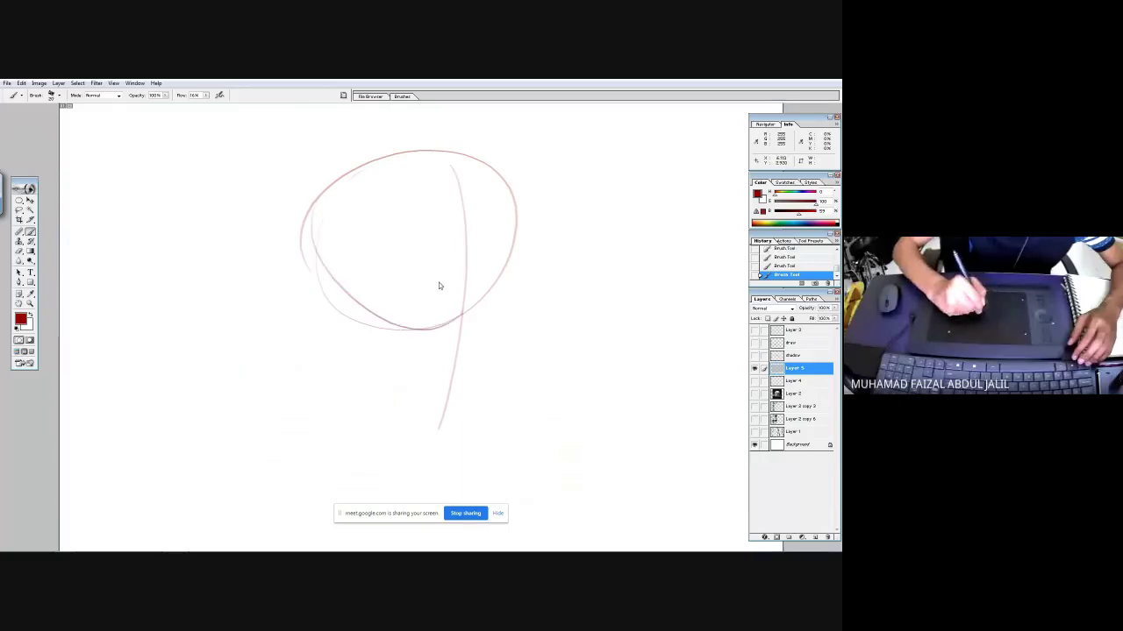
mouse_move(334, 261)
mouse_down()
mouse_move(351, 353)
mouse_move(441, 404)
mouse_up()
mouse_move(515, 213)
mouse_down()
mouse_move(491, 371)
mouse_move(434, 403)
mouse_up()
drag(333, 282, 506, 286)
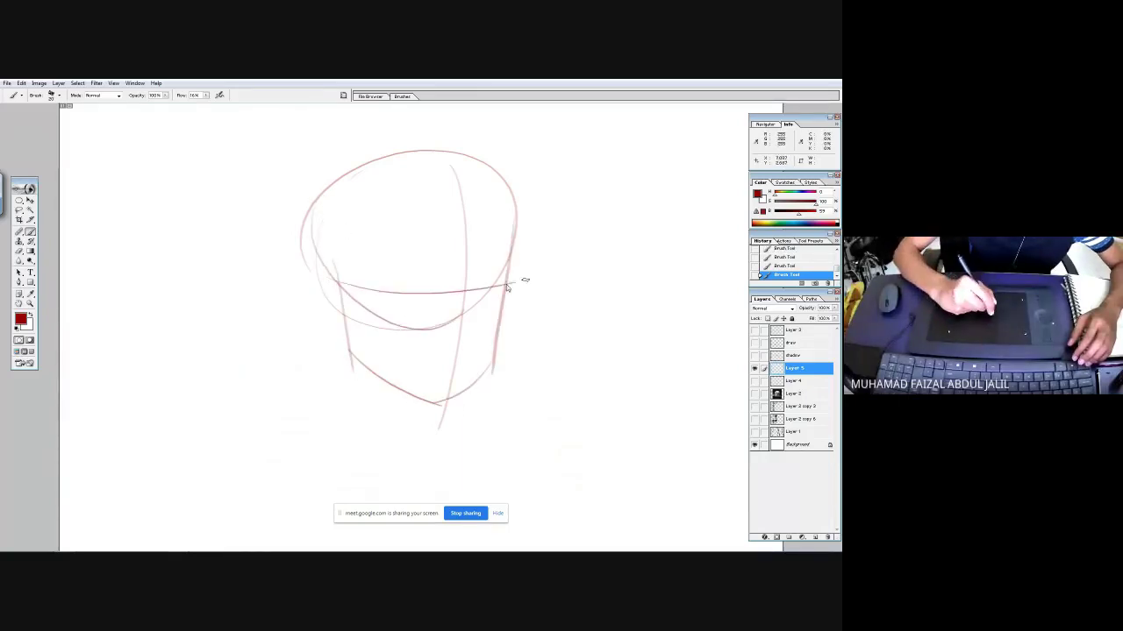
- Reinforce the head's centre line and sketch the ears on both sides, starting at the eye line
drag(455, 170, 465, 268)
drag(337, 273, 311, 276)
drag(314, 279, 328, 329)
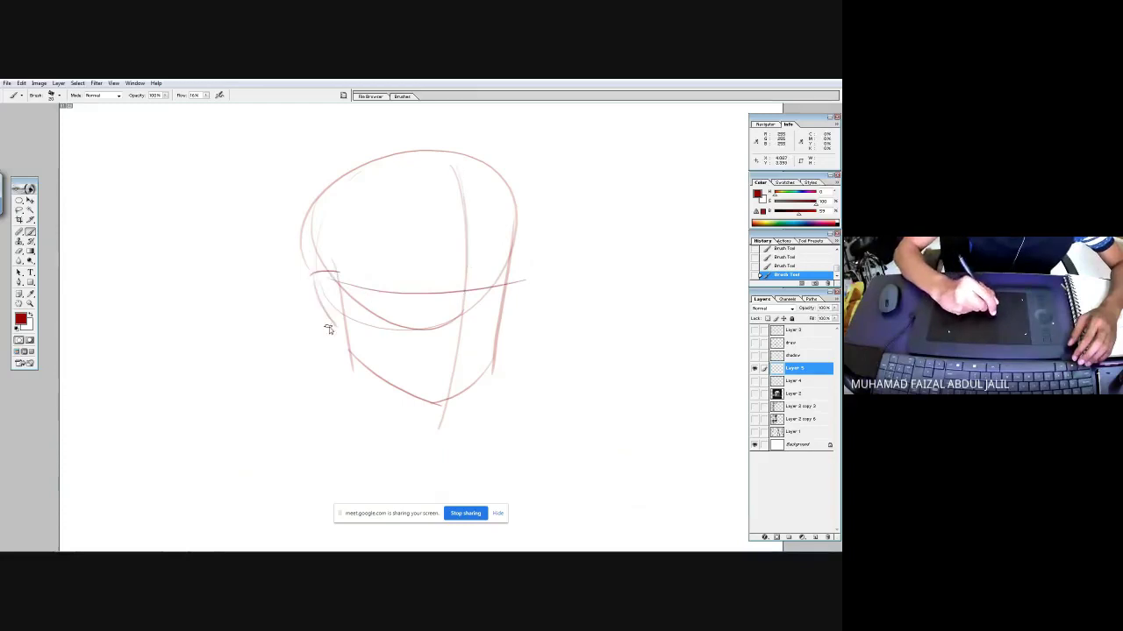
drag(502, 270, 524, 280)
drag(521, 282, 488, 336)
- Sketch the two sides of the neck below the jaw and close its base with curved lines
drag(389, 394, 378, 488)
drag(438, 402, 458, 491)
drag(384, 469, 456, 487)
drag(407, 466, 451, 476)
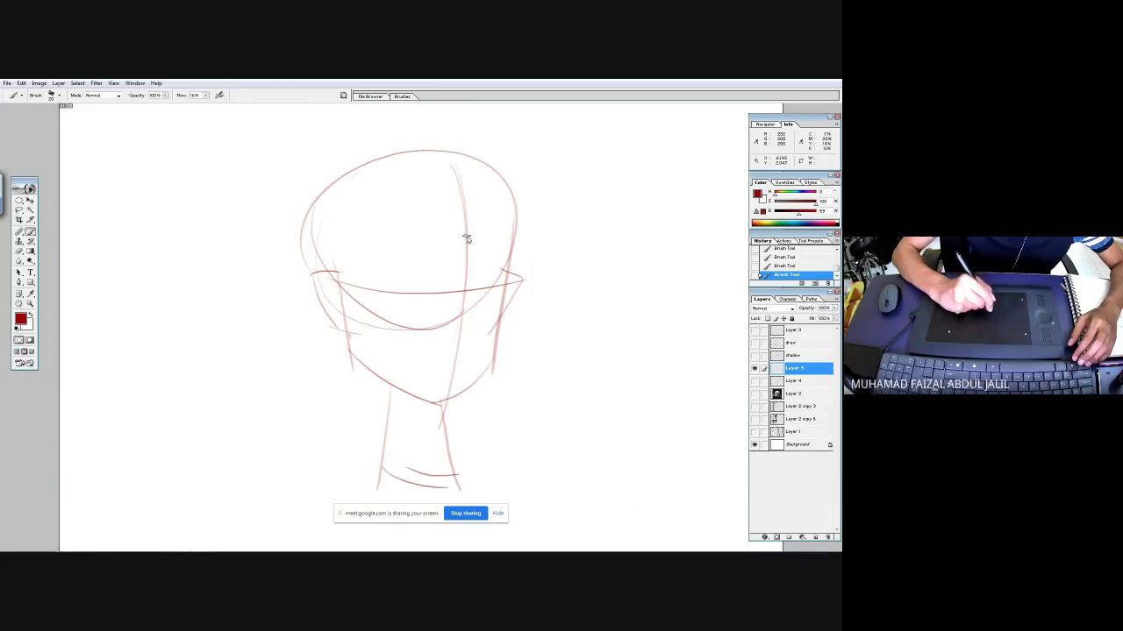
- Draw curved guide lines for the nose base and mouth, and sketch the simple nose, lips and eyes on them
drag(302, 181, 617, 421)
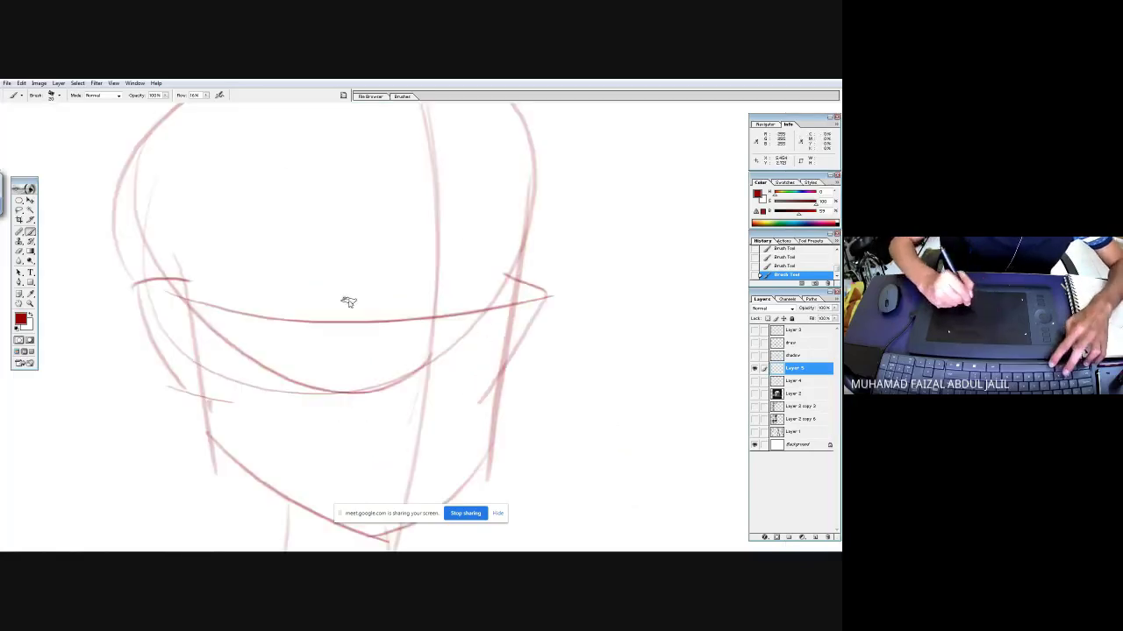
mouse_move(213, 414)
mouse_down()
mouse_move(245, 335)
mouse_move(512, 322)
mouse_up()
drag(253, 376, 592, 383)
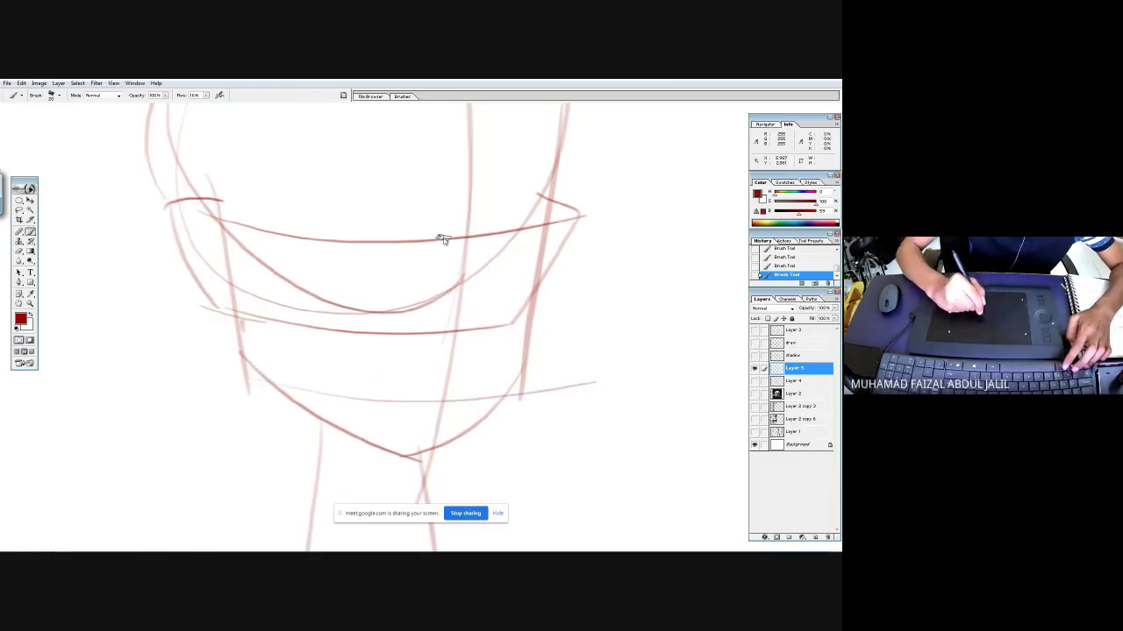
drag(447, 253, 463, 346)
mouse_move(435, 233)
mouse_down()
mouse_move(411, 330)
mouse_move(430, 383)
mouse_move(405, 409)
mouse_move(478, 407)
mouse_up()
mouse_move(395, 256)
mouse_down()
mouse_move(372, 232)
mouse_move(295, 261)
mouse_up()
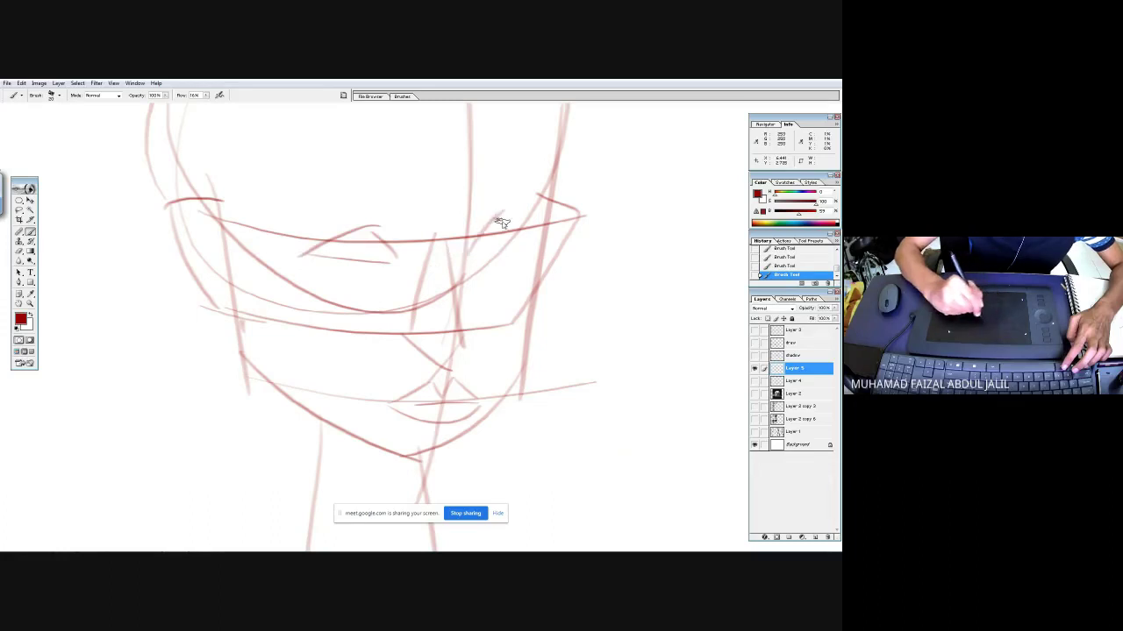
- Sketch the angular hairline at the temple, the fringe across the forehead and the hair outline around the head
scroll(463, 334, up, 3)
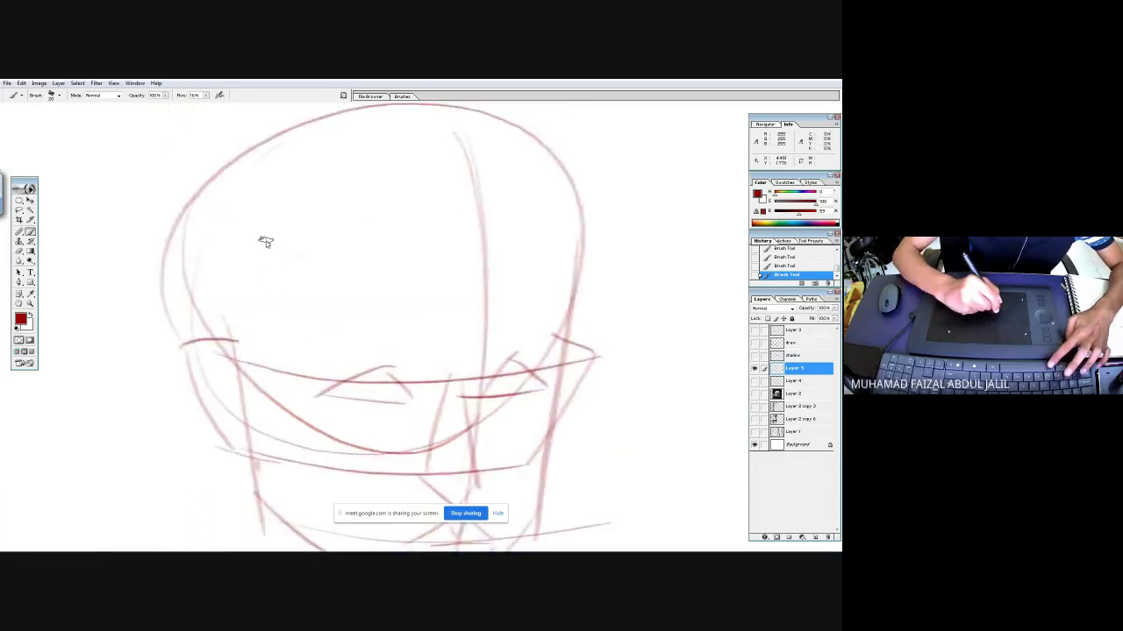
mouse_move(254, 211)
mouse_down()
mouse_move(283, 275)
mouse_move(238, 427)
mouse_up()
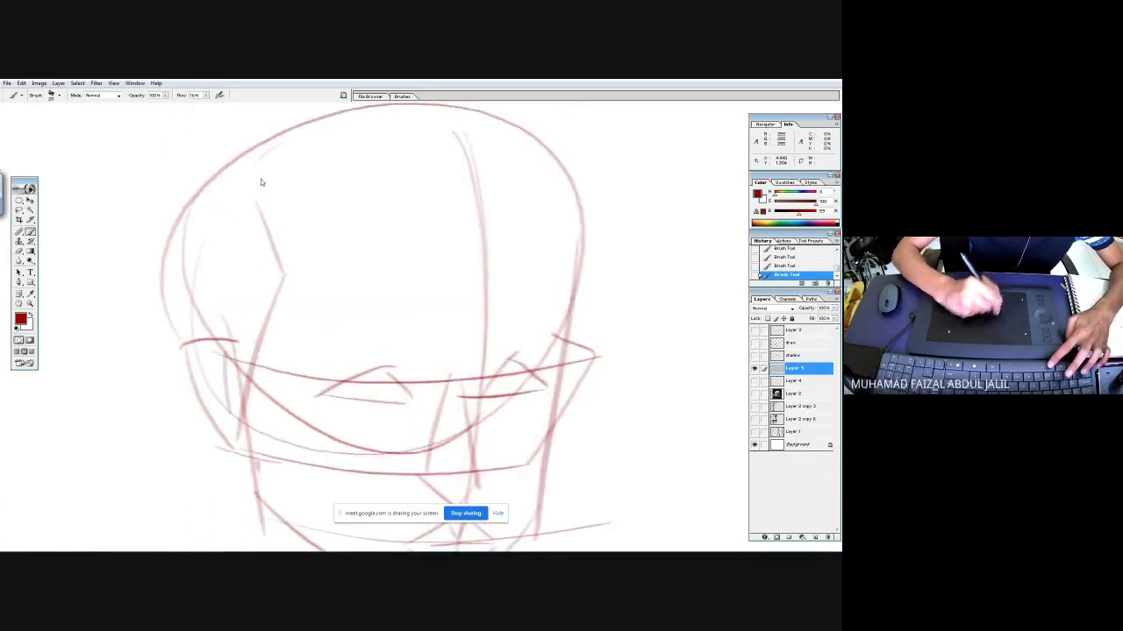
drag(256, 197, 504, 175)
drag(504, 175, 338, 260)
mouse_move(338, 259)
mouse_down()
mouse_move(575, 186)
mouse_move(556, 206)
mouse_move(545, 328)
mouse_up()
mouse_move(568, 334)
mouse_down()
mouse_move(621, 204)
mouse_move(603, 216)
mouse_move(592, 282)
mouse_up()
drag(589, 296, 537, 273)
drag(550, 254, 535, 182)
mouse_move(535, 183)
mouse_down()
mouse_move(232, 145)
mouse_move(84, 321)
mouse_up()
mouse_move(154, 239)
mouse_down()
mouse_move(105, 396)
mouse_move(158, 457)
mouse_move(179, 299)
mouse_move(267, 471)
mouse_up()
- Sketch the eyebrows above both eyes and add a line at the base of the nose
mouse_move(383, 259)
mouse_down()
mouse_move(374, 248)
mouse_move(296, 261)
mouse_move(382, 254)
mouse_up()
mouse_move(459, 249)
mouse_down()
mouse_move(484, 233)
mouse_move(531, 247)
mouse_up()
drag(532, 247, 447, 257)
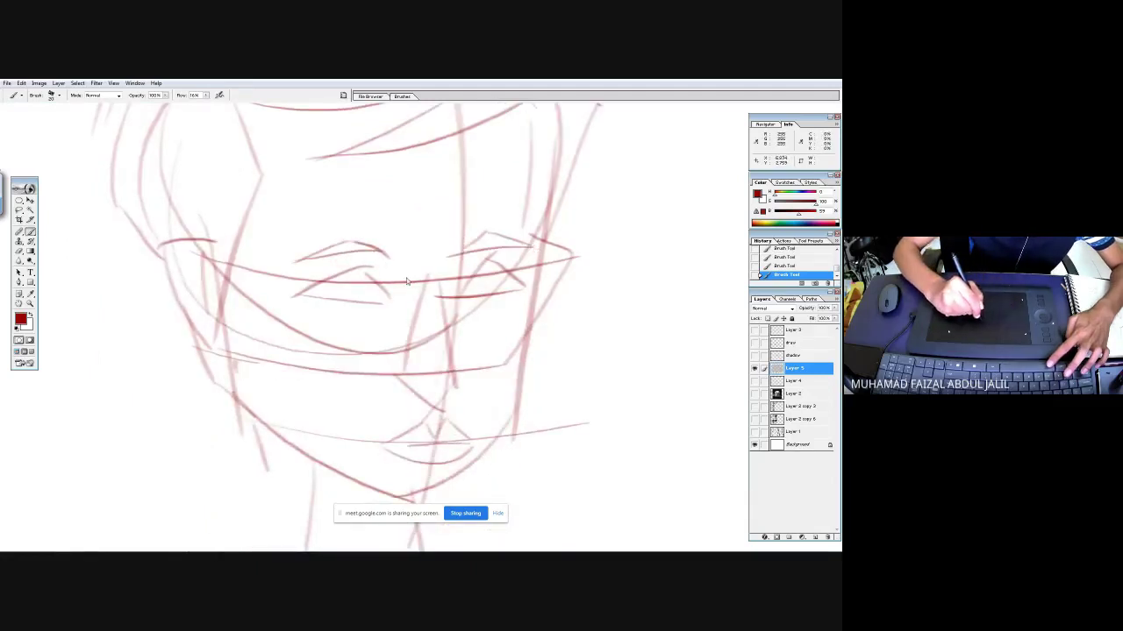
drag(412, 381, 474, 405)
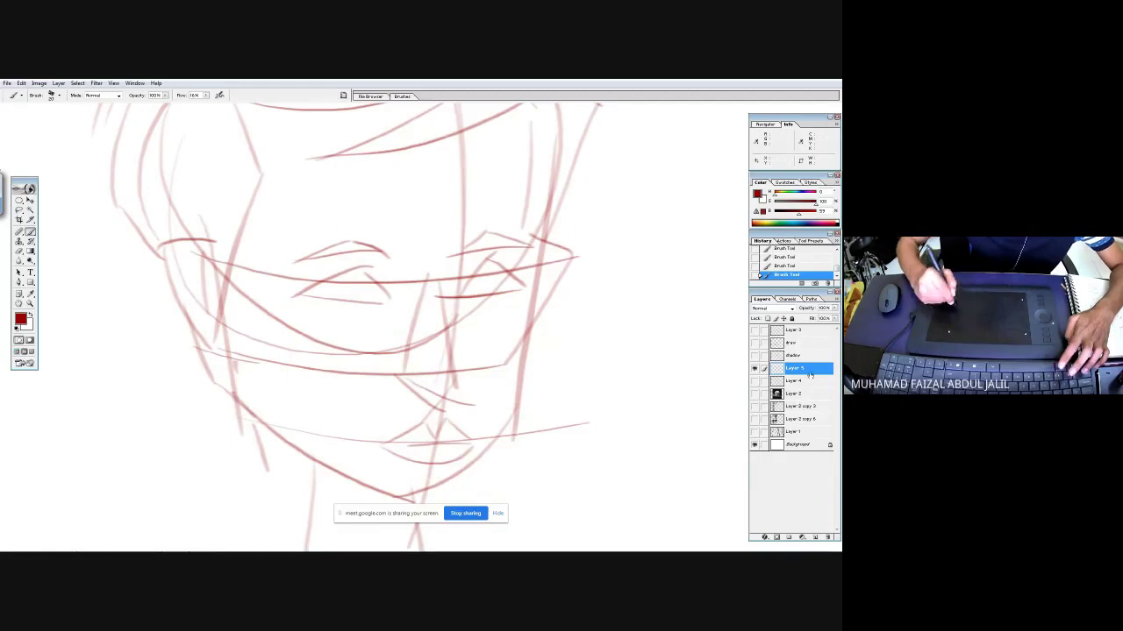
- Add a new layer above the red head sketch and set up a small black brush with 100% flow
click(815, 537)
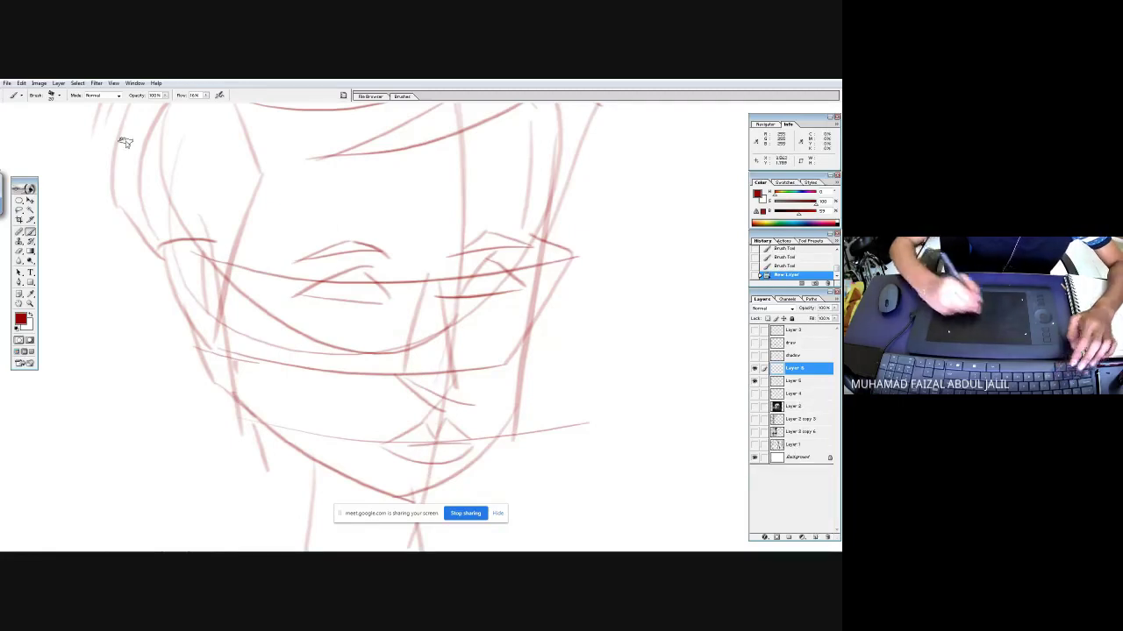
click(56, 95)
double_click(62, 160)
click(205, 95)
click(286, 102)
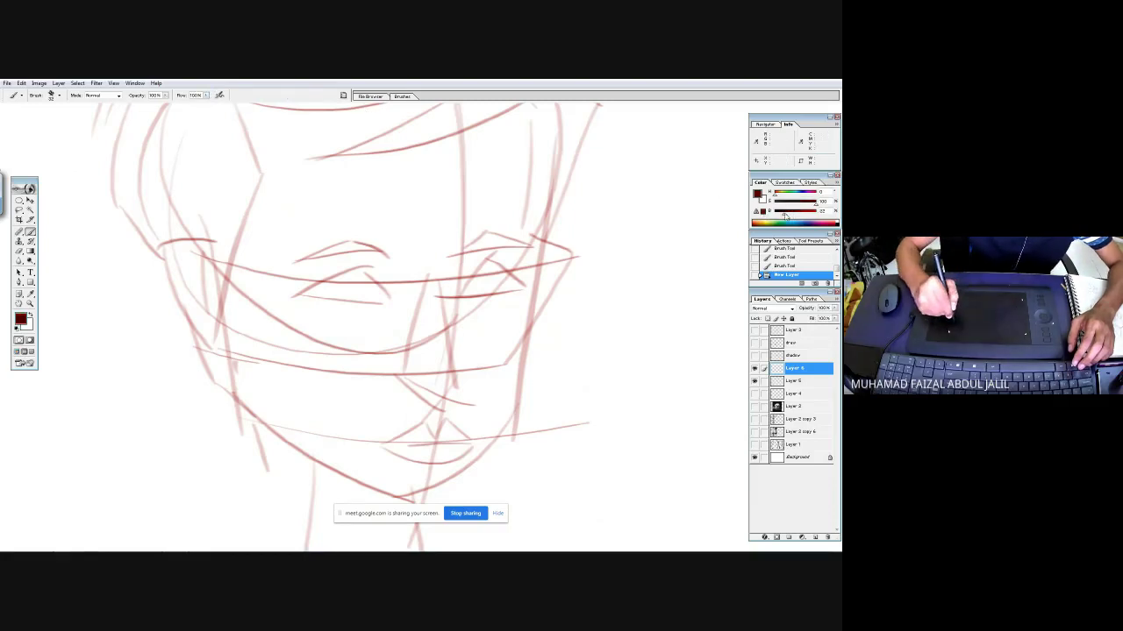
mouse_move(226, 150)
mouse_down()
mouse_move(556, 350)
mouse_move(469, 162)
mouse_up()
key(bracketleft)
key(bracketleft)
key(bracketleft)
- Draw the nose bridge, nostrils, nose base and lips in black over the red guide lines
drag(513, 181, 484, 241)
mouse_move(488, 285)
mouse_down()
mouse_move(517, 150)
mouse_move(529, 363)
mouse_move(483, 397)
mouse_move(400, 361)
mouse_move(398, 376)
mouse_up()
mouse_move(522, 377)
mouse_down()
mouse_move(548, 352)
mouse_move(542, 332)
mouse_move(555, 334)
mouse_move(541, 377)
mouse_up()
mouse_move(479, 456)
mouse_down()
mouse_move(524, 345)
mouse_move(542, 342)
mouse_move(418, 363)
mouse_move(621, 355)
mouse_up()
drag(537, 360, 650, 354)
mouse_move(424, 379)
mouse_down()
mouse_move(459, 397)
mouse_move(566, 396)
mouse_move(628, 375)
mouse_up()
- Draw the eye beside the nose bridge in black with its lids, iris, shaded pupil and upper crease
mouse_move(628, 283)
mouse_down()
mouse_move(574, 403)
mouse_move(552, 500)
mouse_up()
mouse_move(507, 280)
mouse_down()
mouse_move(536, 230)
mouse_move(682, 249)
mouse_up()
mouse_move(660, 256)
mouse_down()
mouse_move(651, 269)
mouse_move(504, 279)
mouse_up()
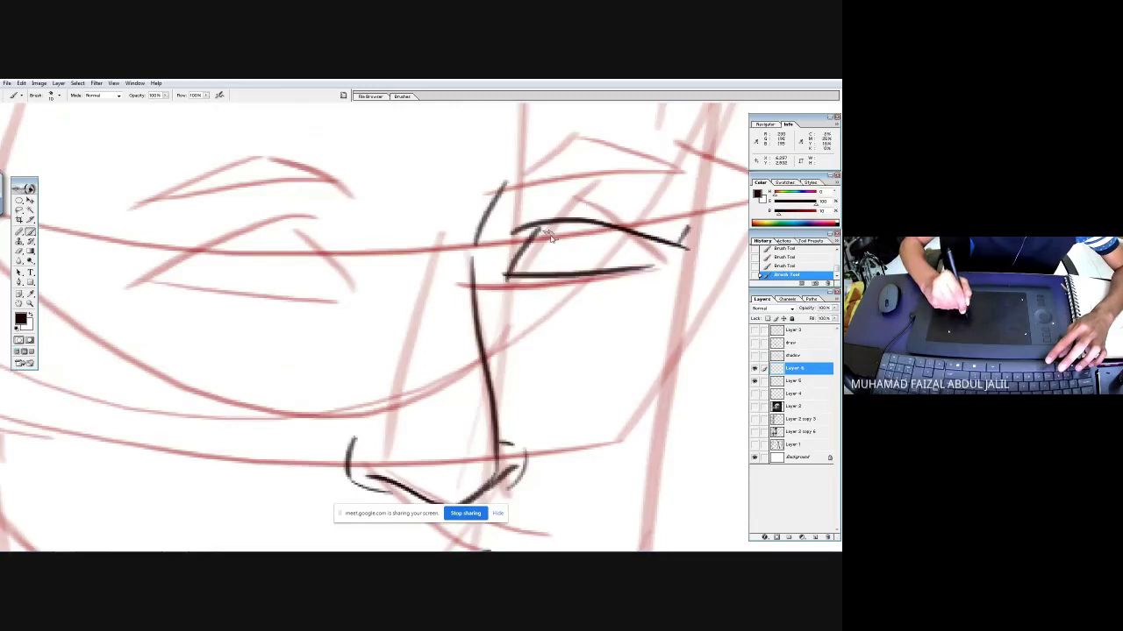
mouse_move(559, 227)
mouse_down()
mouse_move(622, 235)
mouse_move(588, 259)
mouse_move(575, 224)
mouse_move(592, 226)
mouse_move(604, 245)
mouse_move(576, 229)
mouse_move(542, 237)
mouse_up()
drag(509, 254, 621, 211)
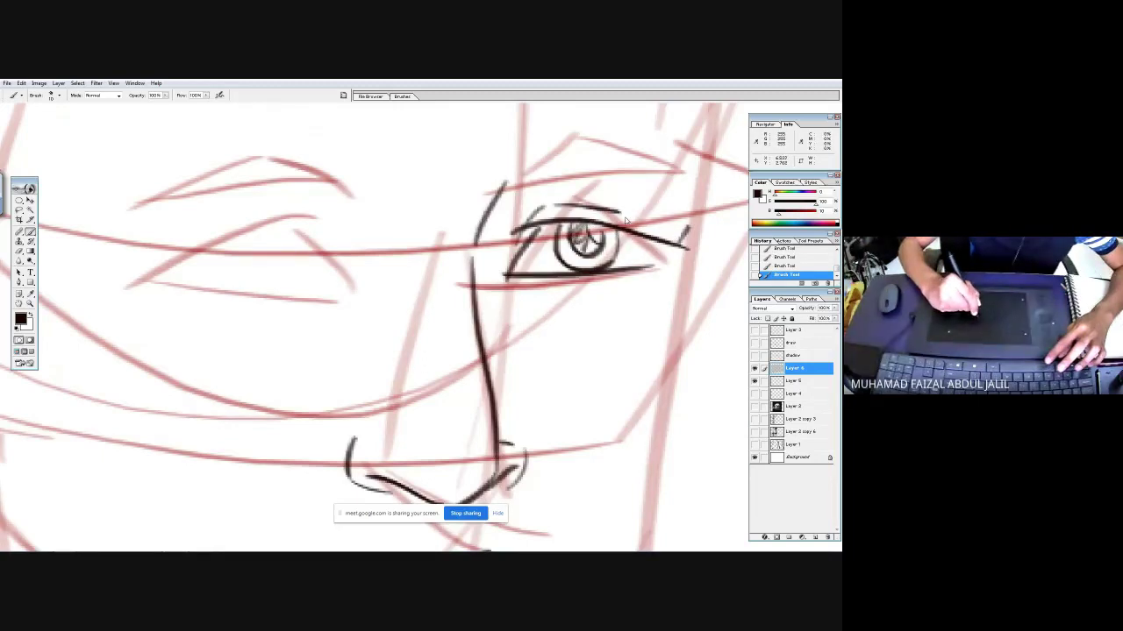
- Outline the eyebrow above the finished eye and fill it with short hatching strokes
mouse_move(544, 154)
mouse_down()
mouse_move(524, 215)
mouse_move(533, 186)
mouse_move(658, 204)
mouse_up()
drag(485, 233, 646, 200)
mouse_move(530, 212)
mouse_down()
mouse_move(575, 179)
mouse_move(603, 176)
mouse_up()
drag(578, 214, 649, 205)
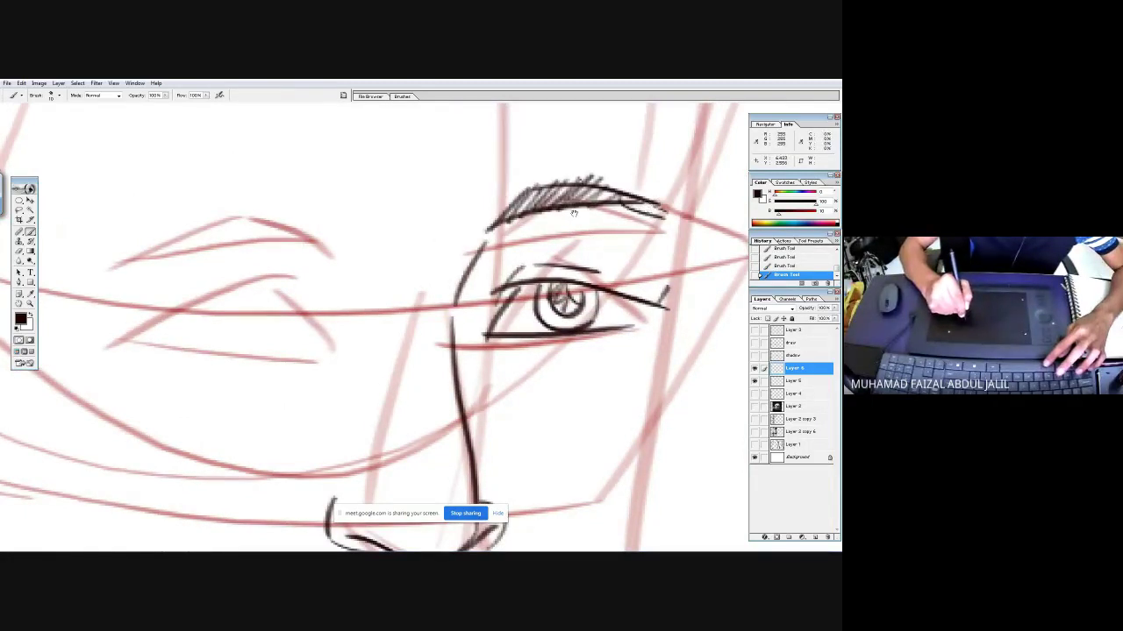
- Outline the other eyebrow across the face and hatch its inner end
drag(574, 213, 684, 213)
drag(412, 192, 449, 230)
mouse_move(219, 248)
mouse_down()
mouse_move(412, 198)
mouse_move(452, 230)
mouse_up()
drag(403, 197, 424, 227)
mouse_move(379, 200)
mouse_down()
mouse_move(408, 226)
mouse_move(396, 230)
mouse_up()
drag(353, 209, 374, 236)
- Draw the second eye in black with its lids, inner corner, crease, iris and pupil
mouse_move(433, 343)
mouse_down()
mouse_move(389, 294)
mouse_move(254, 320)
mouse_up()
mouse_move(268, 344)
mouse_down()
mouse_move(327, 346)
mouse_move(434, 351)
mouse_up()
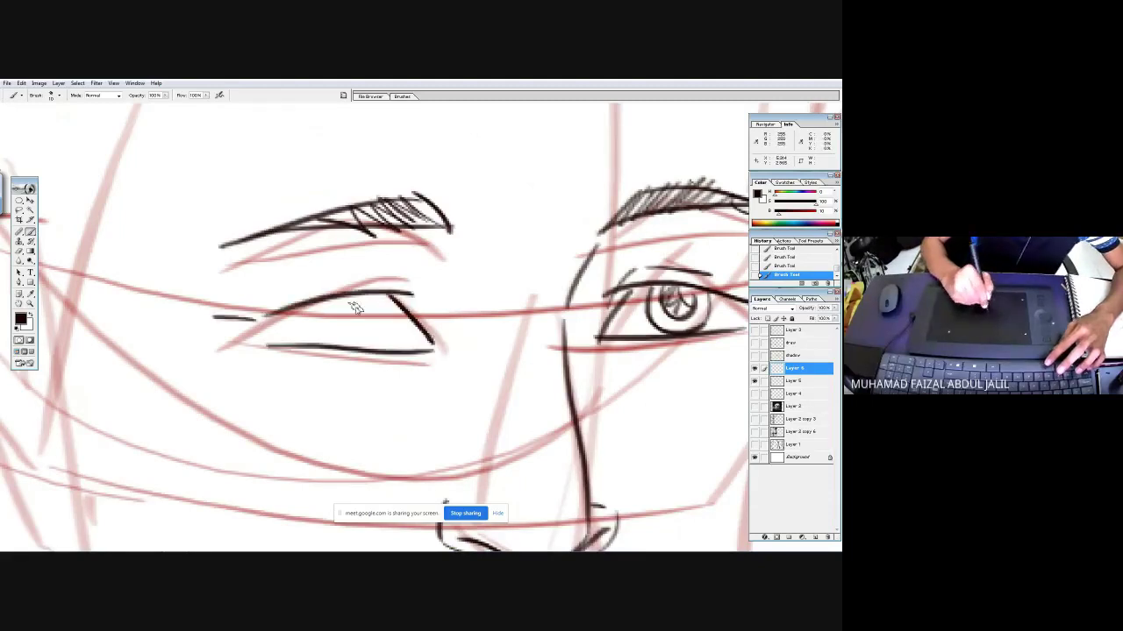
mouse_move(335, 300)
mouse_down()
mouse_move(405, 309)
mouse_move(351, 327)
mouse_move(364, 290)
mouse_move(368, 313)
mouse_move(386, 298)
mouse_move(359, 274)
mouse_move(273, 304)
mouse_up()
key(ctrl+minus)
key(ctrl+minus)
key(ctrl+minus)
key(ctrl+minus)
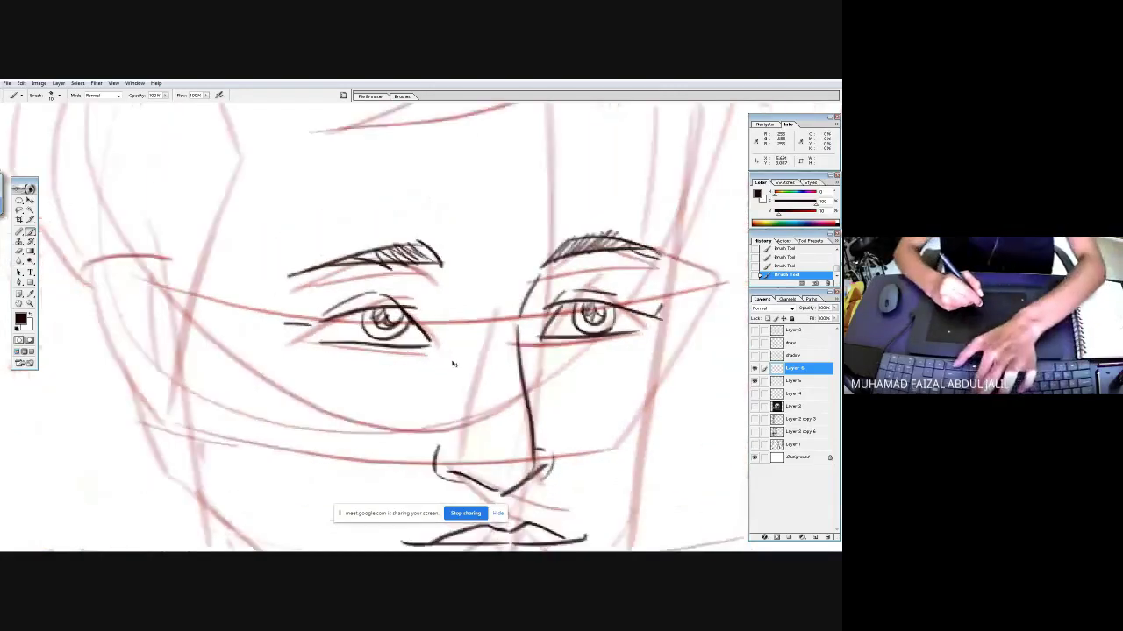
key(ctrl+plus)
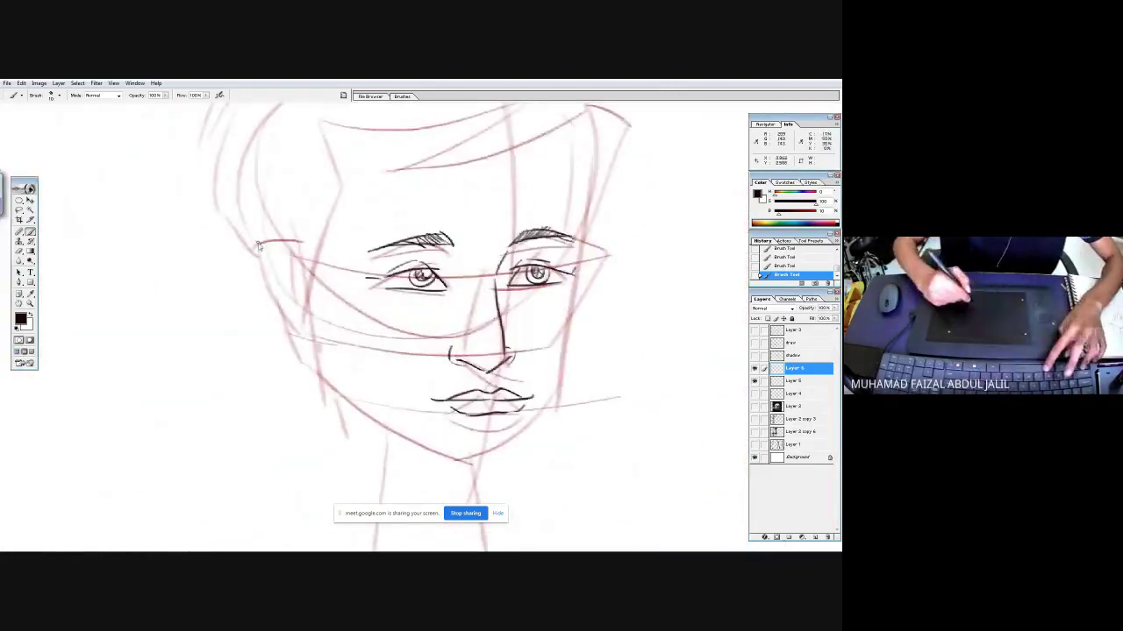
- Draw the near ear with its inner fold and the angular hairline at the temple in black
mouse_move(301, 244)
mouse_down()
mouse_move(261, 258)
mouse_move(294, 327)
mouse_up()
drag(277, 256, 303, 296)
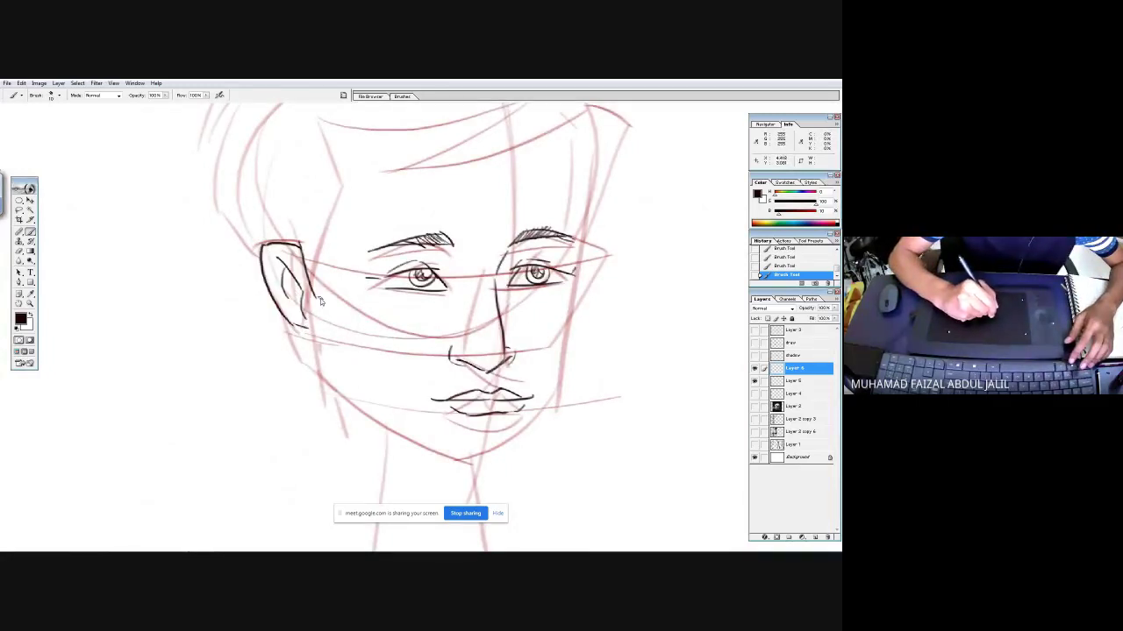
mouse_move(317, 249)
mouse_down()
mouse_move(347, 182)
mouse_move(327, 111)
mouse_up()
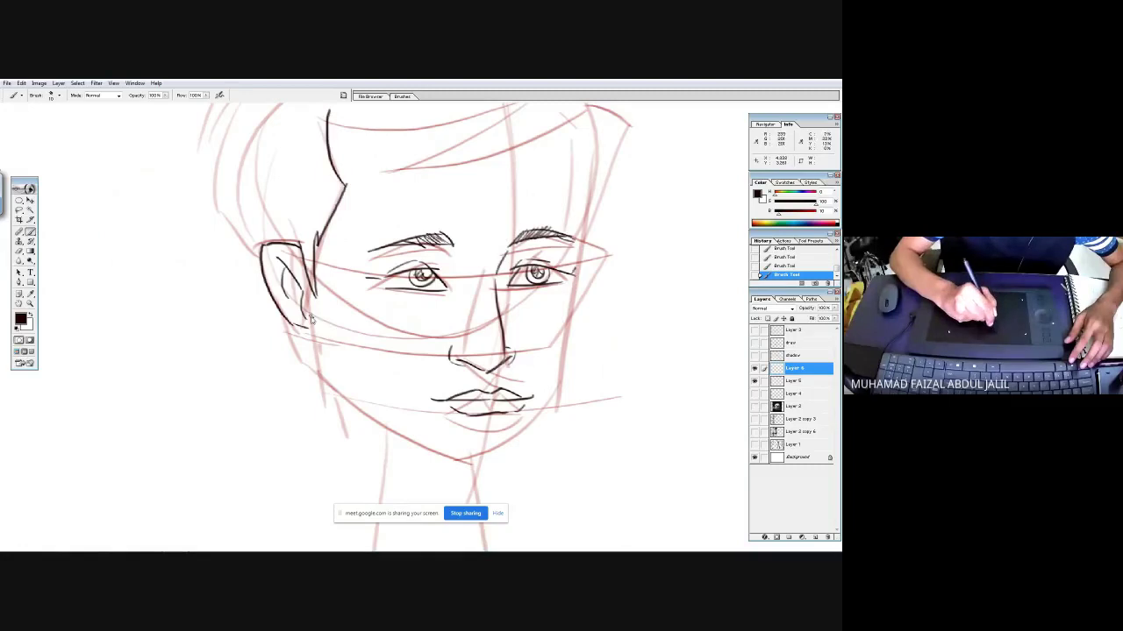
- Draw the jaw, chin and far cheek contour in black and add both sides of the neck
drag(338, 388, 453, 462)
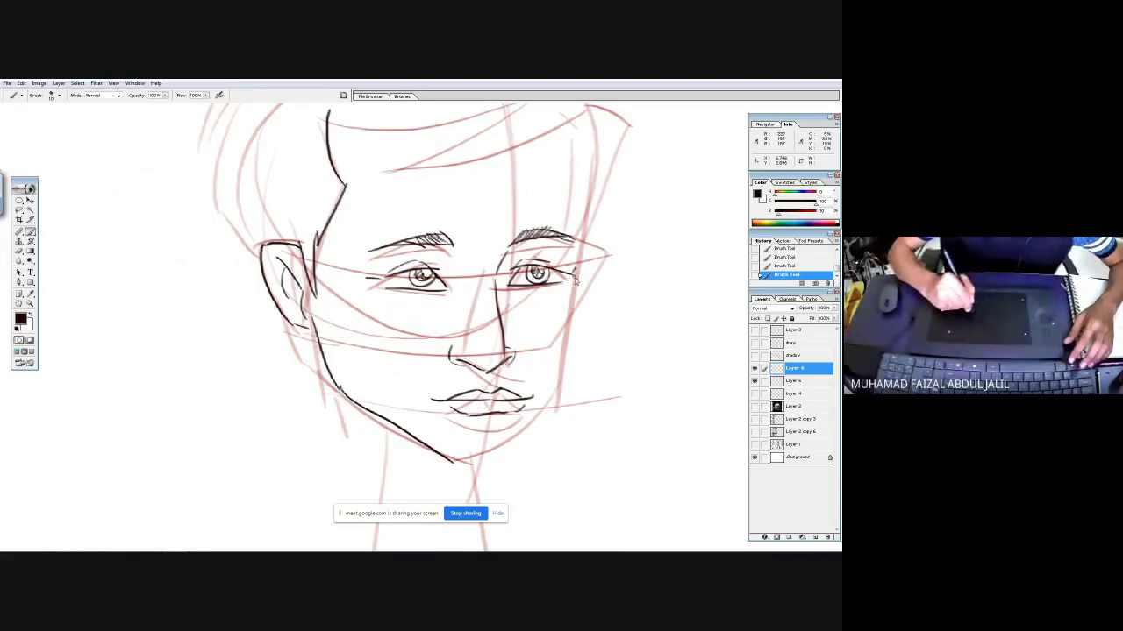
mouse_move(571, 270)
mouse_down()
mouse_move(496, 470)
mouse_move(444, 460)
mouse_up()
drag(366, 414, 348, 503)
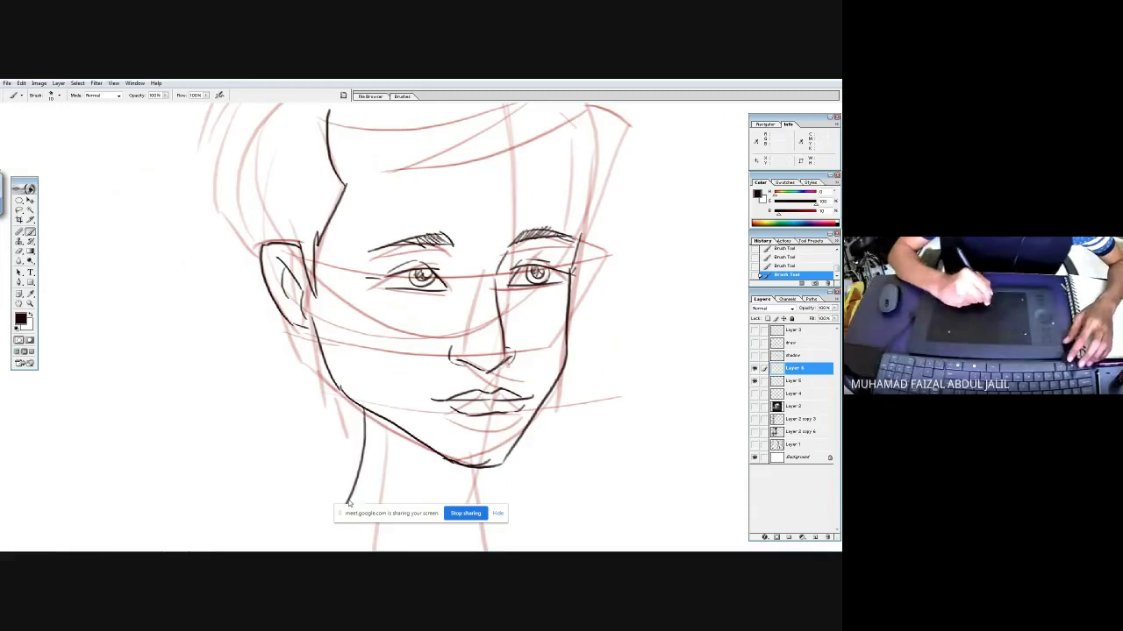
drag(460, 471, 518, 545)
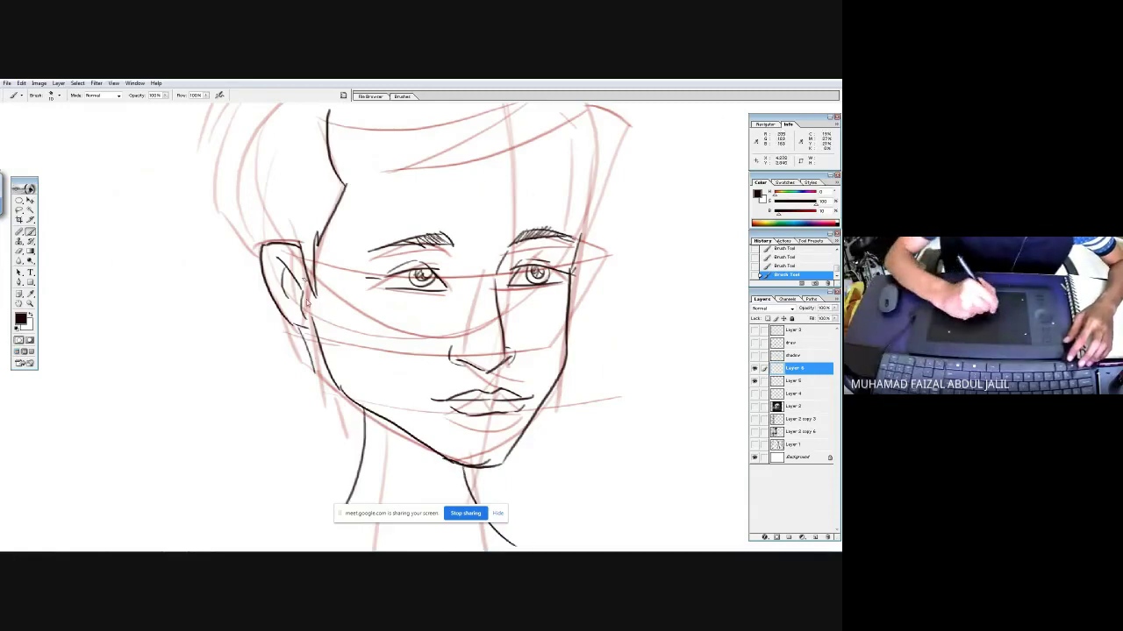
- Draw the fringe strands, the outer hair outline around the head and the far ear in black
scroll(307, 301, up, 5)
mouse_move(323, 238)
mouse_down()
mouse_move(536, 216)
mouse_move(449, 283)
mouse_move(568, 219)
mouse_up()
mouse_move(569, 219)
mouse_down()
mouse_move(484, 301)
mouse_move(607, 222)
mouse_up()
mouse_move(599, 230)
mouse_down()
mouse_move(573, 396)
mouse_move(633, 241)
mouse_up()
mouse_move(633, 241)
mouse_down()
mouse_move(603, 237)
mouse_move(533, 133)
mouse_move(532, 161)
mouse_move(549, 158)
mouse_up()
mouse_move(582, 147)
mouse_down()
mouse_move(306, 230)
mouse_move(252, 323)
mouse_move(330, 472)
mouse_up()
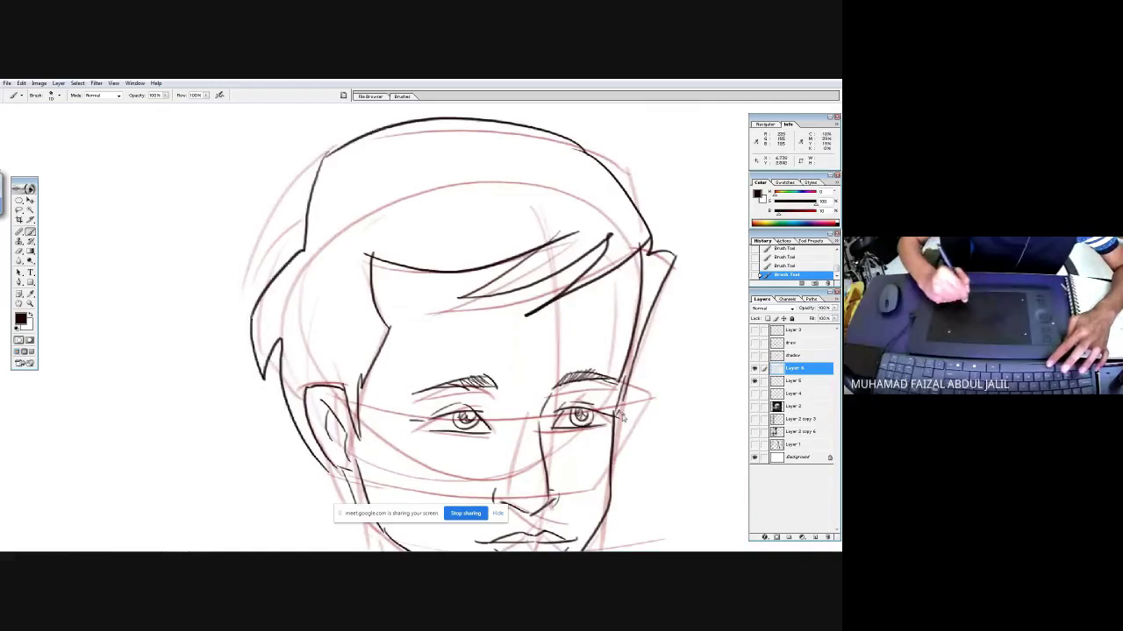
drag(630, 442, 619, 478)
- Hide the red sketch layer to check the black head drawing on its own against the whole canvas
key(ctrl+minus)
key(ctrl+minus)
key(ctrl+minus)
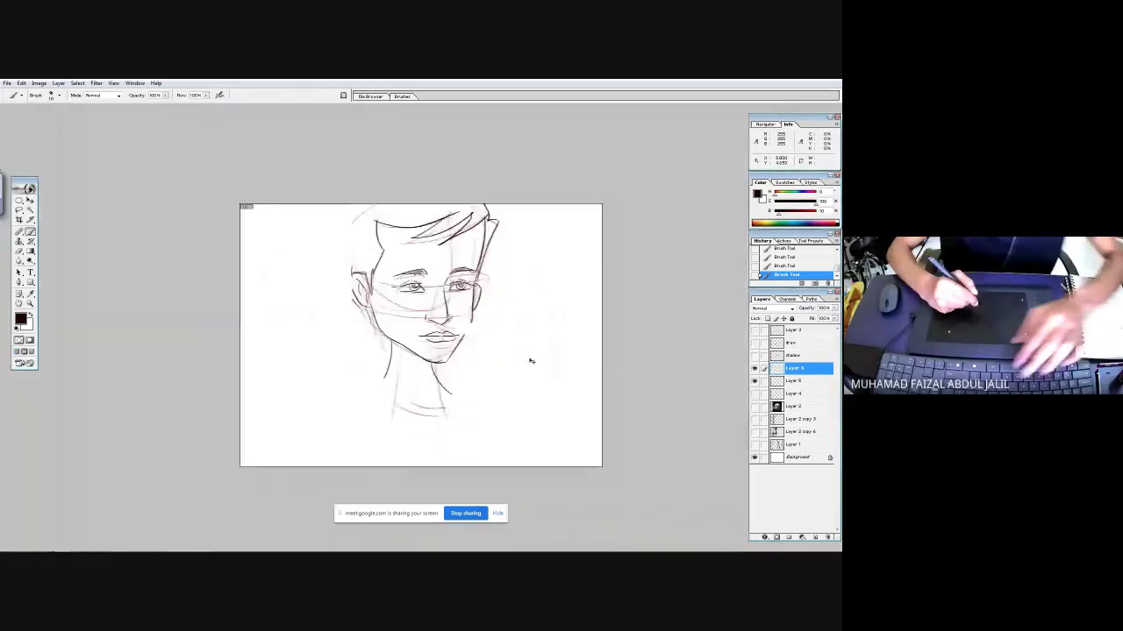
click(755, 383)
click(755, 381)
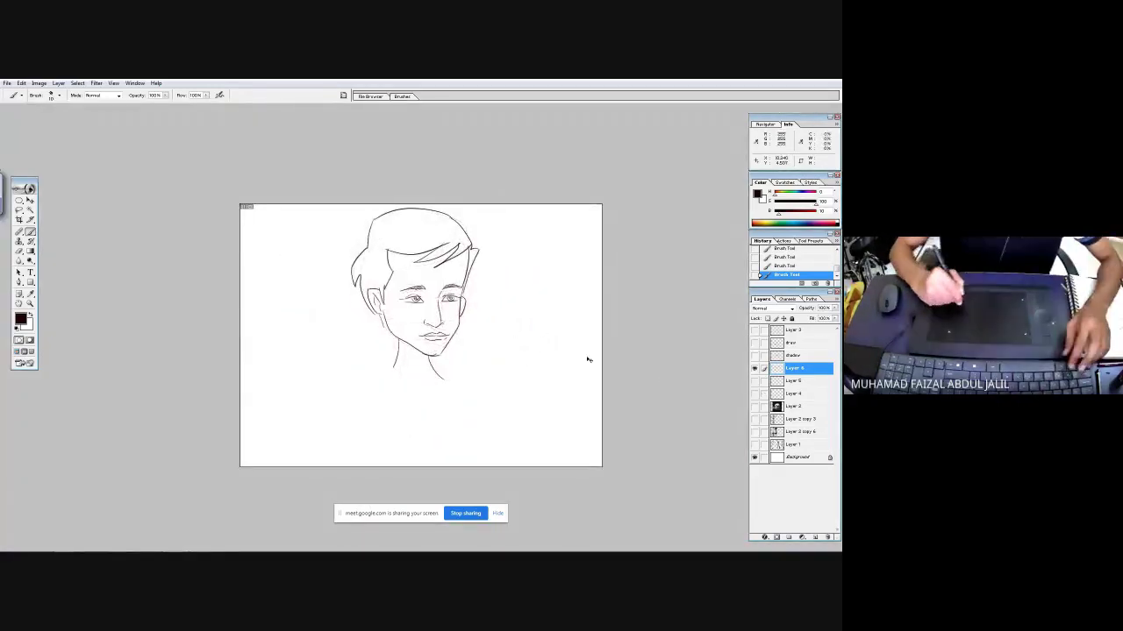
- Show the red sketch again, link it to the black line layer and move both down the canvas
click(754, 382)
drag(448, 301, 453, 335)
key(ctrl+z)
drag(324, 247, 529, 413)
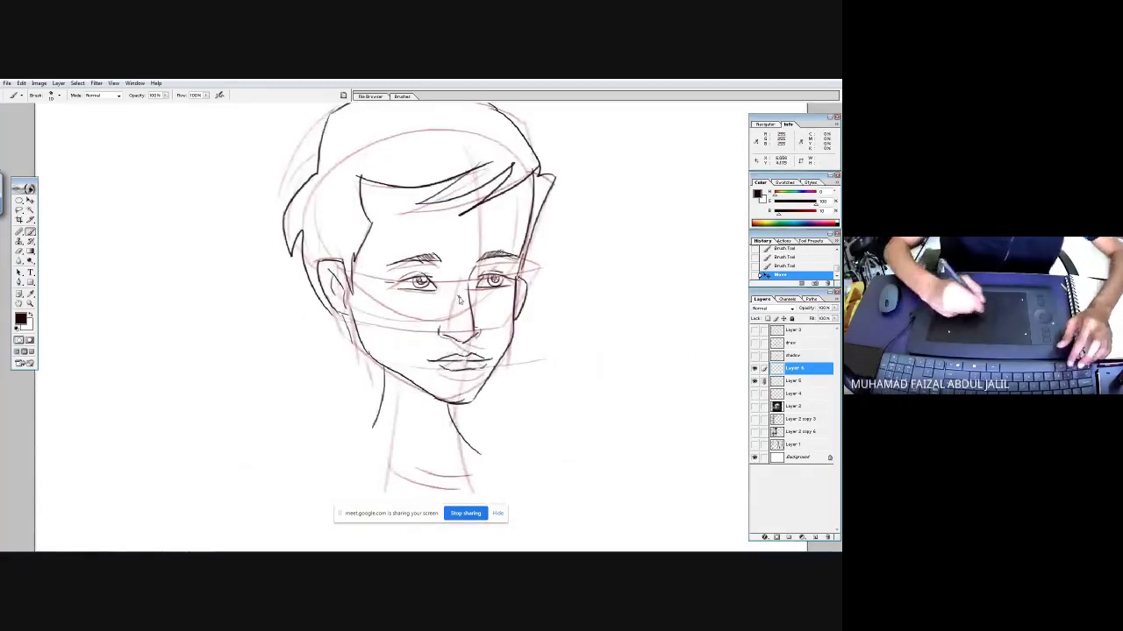
- Hide both head layers and show the skull's line drawing, shadow layer and red sketch on Layer 4
click(754, 380)
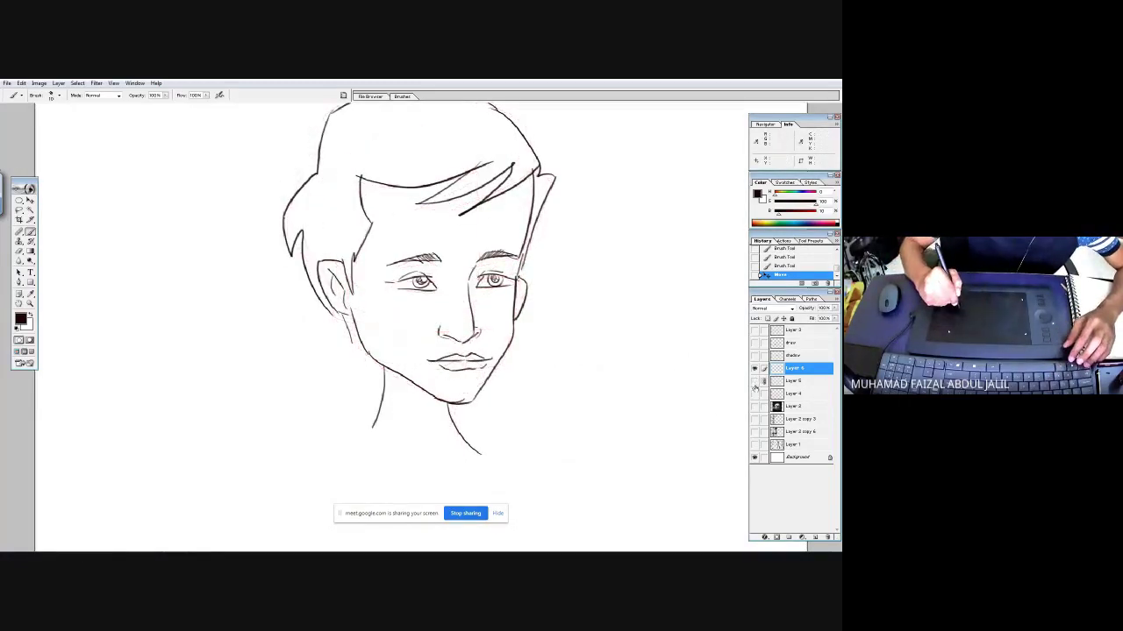
click(754, 381)
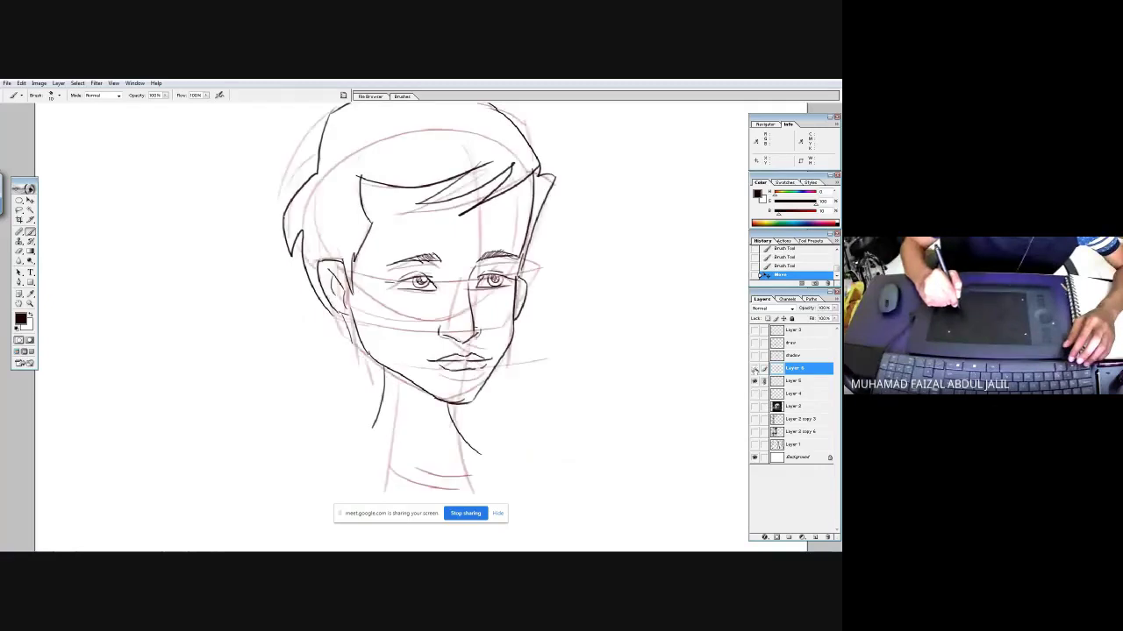
click(755, 369)
click(755, 381)
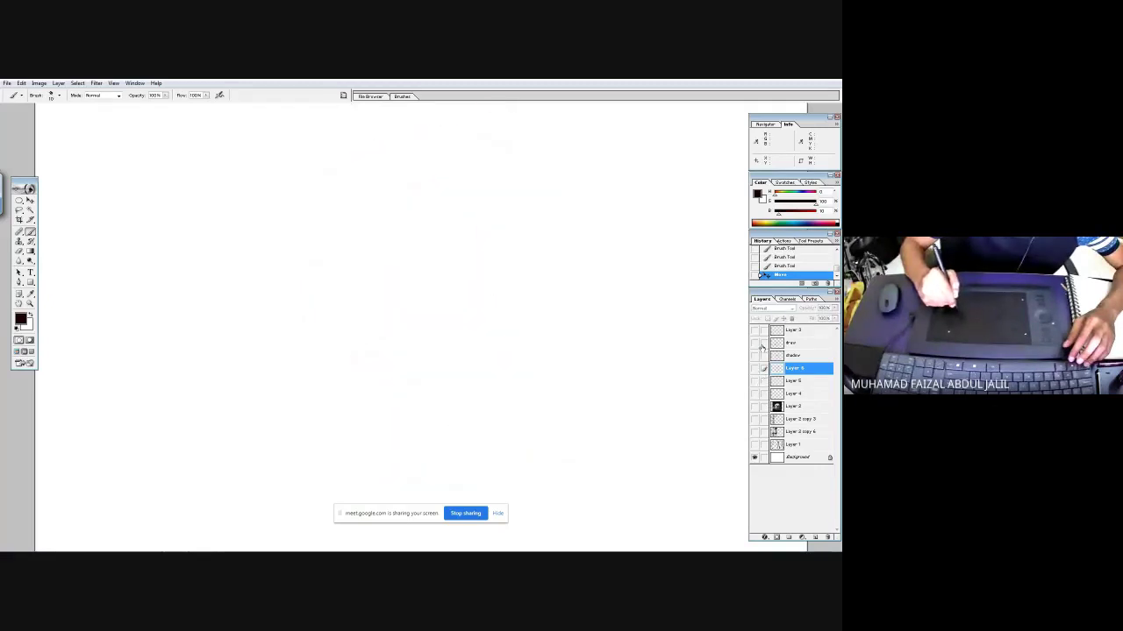
click(755, 343)
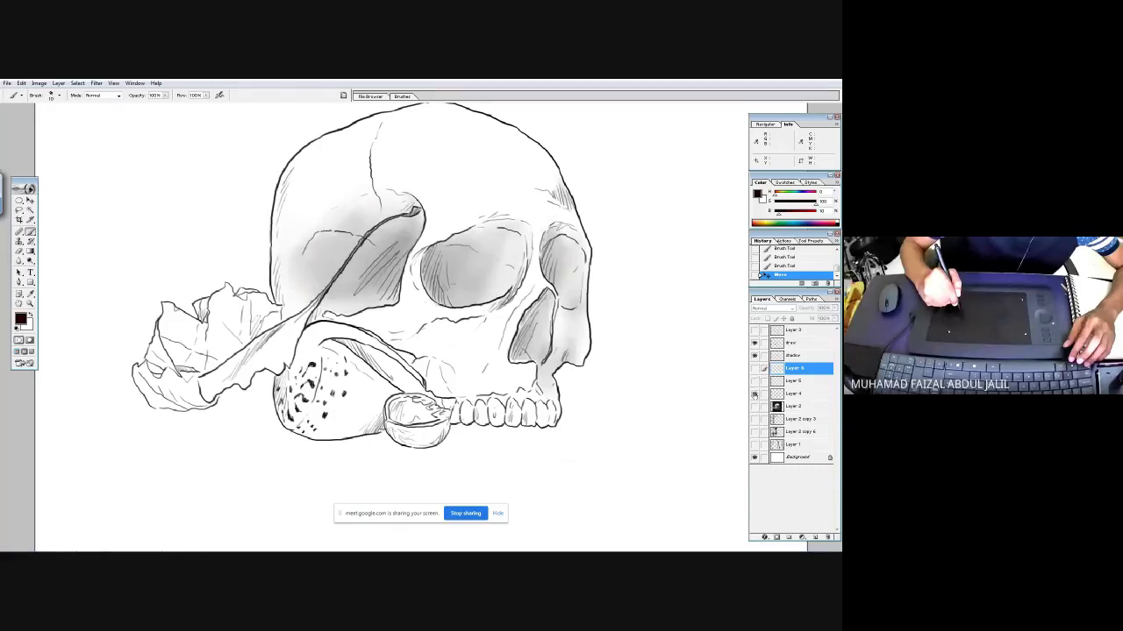
click(754, 394)
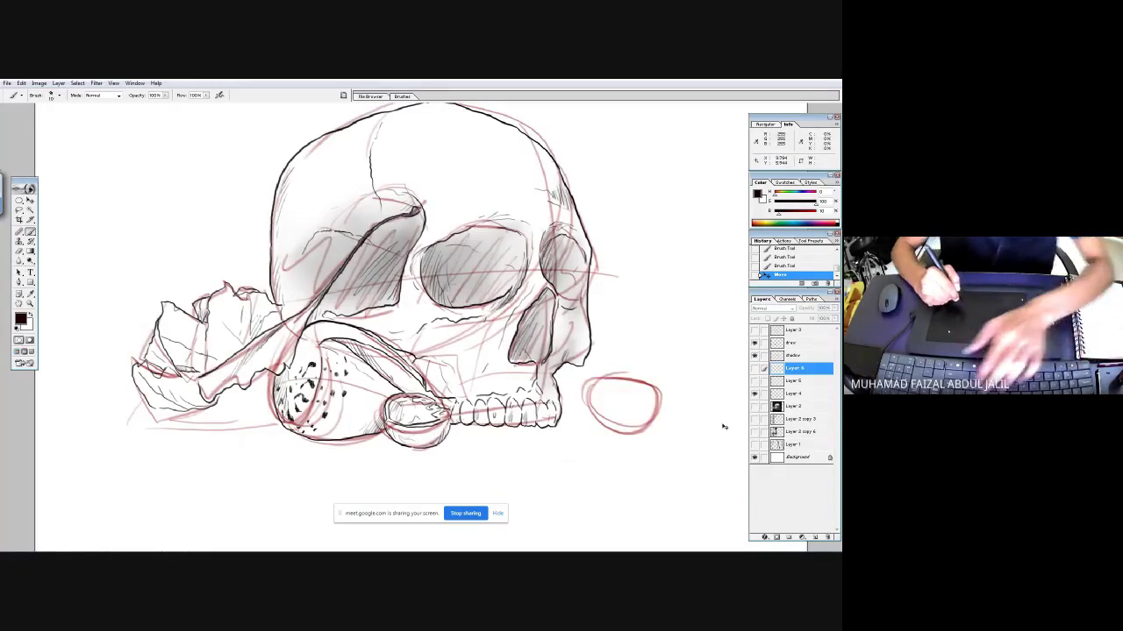
- Show the whole skull drawing in full screen mode on a black background and select Layer 4
key(ctrl+minus)
key(ctrl+minus)
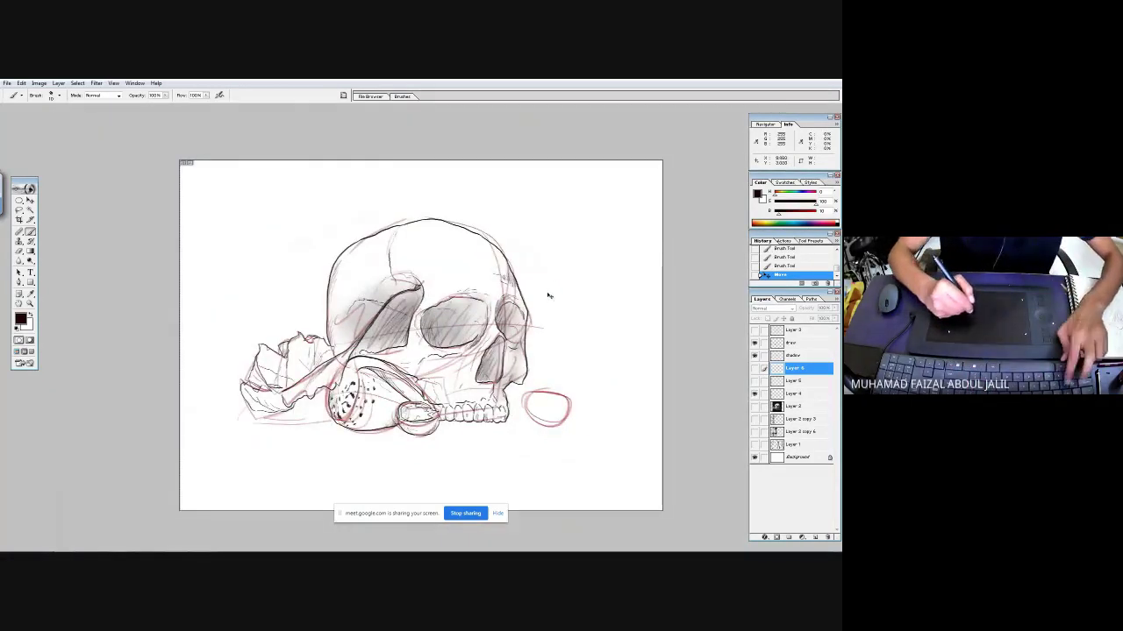
key(f)
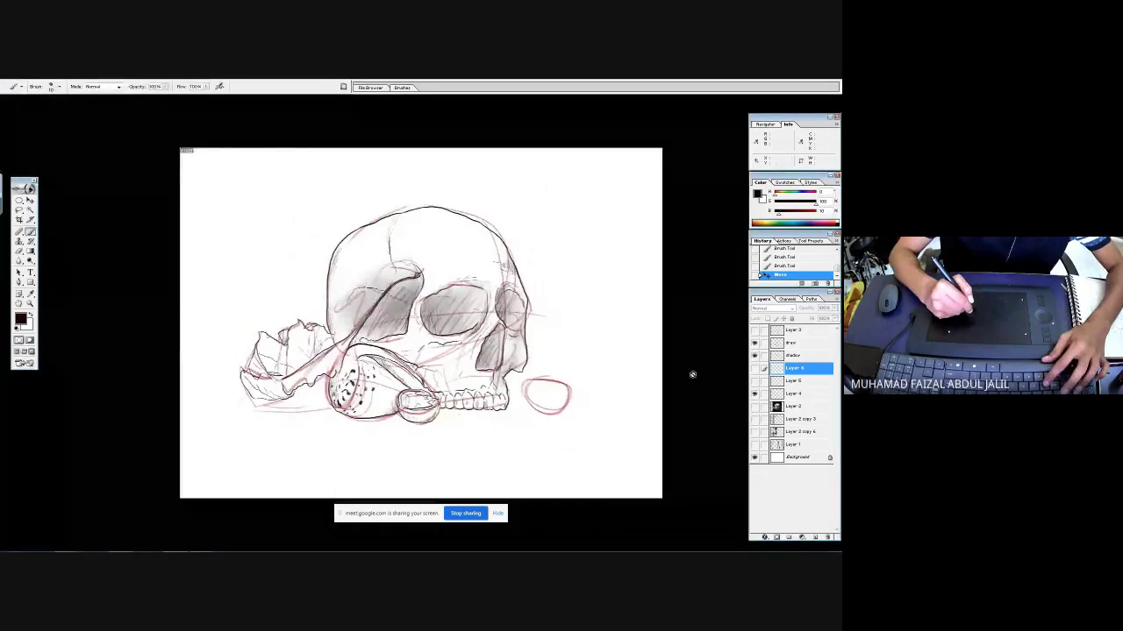
click(793, 394)
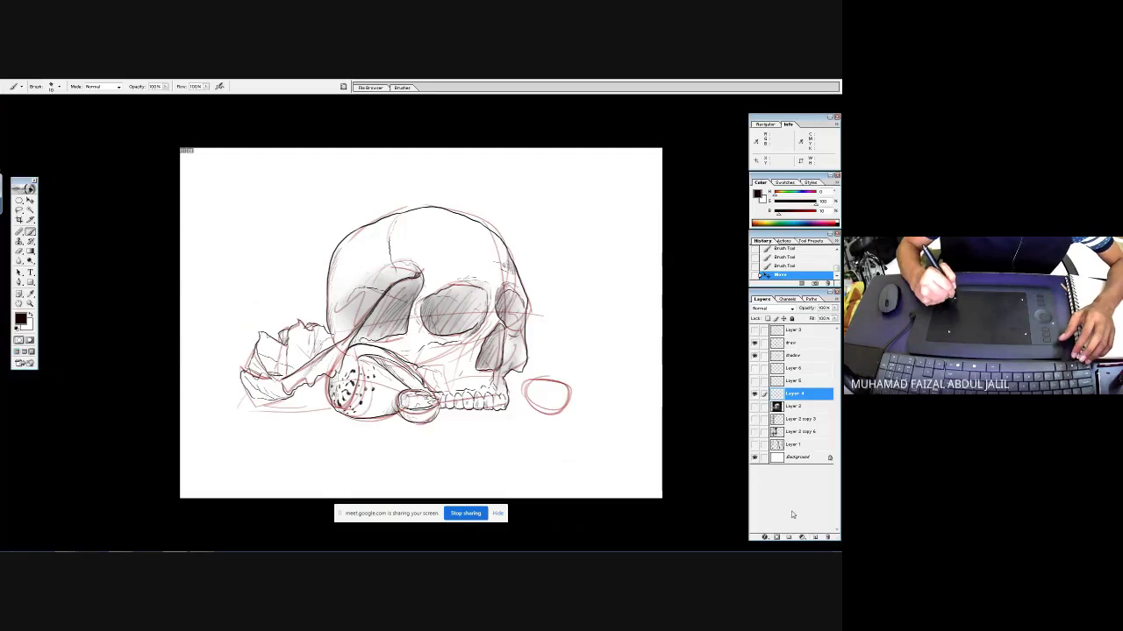
- Switch to the Google Meet window in Chrome
mouse_move(298, 549)
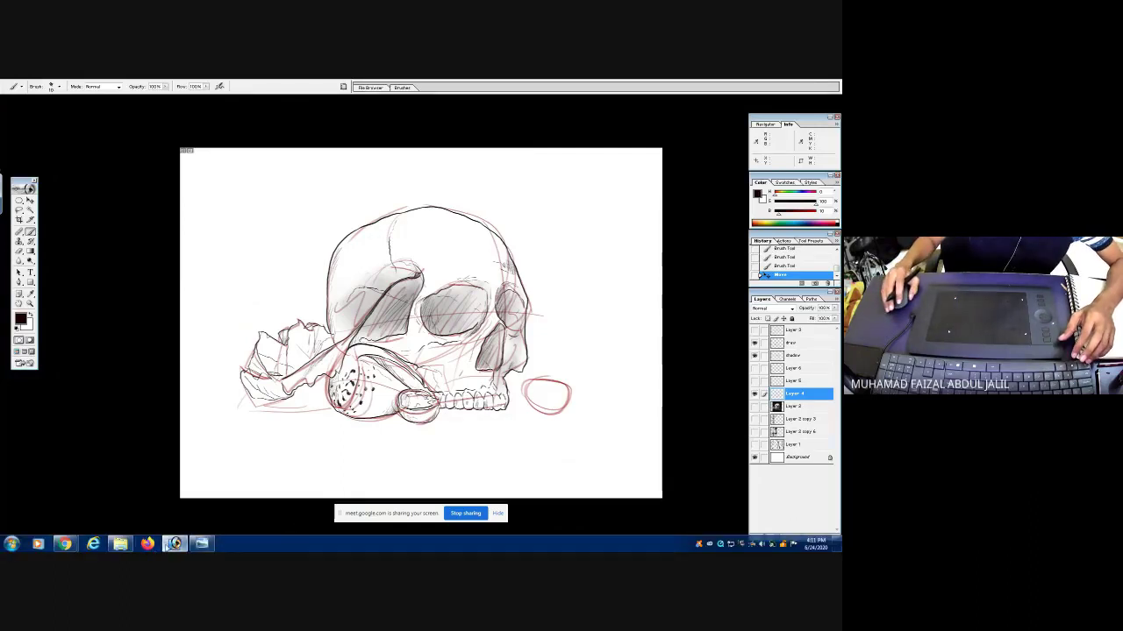
mouse_move(65, 544)
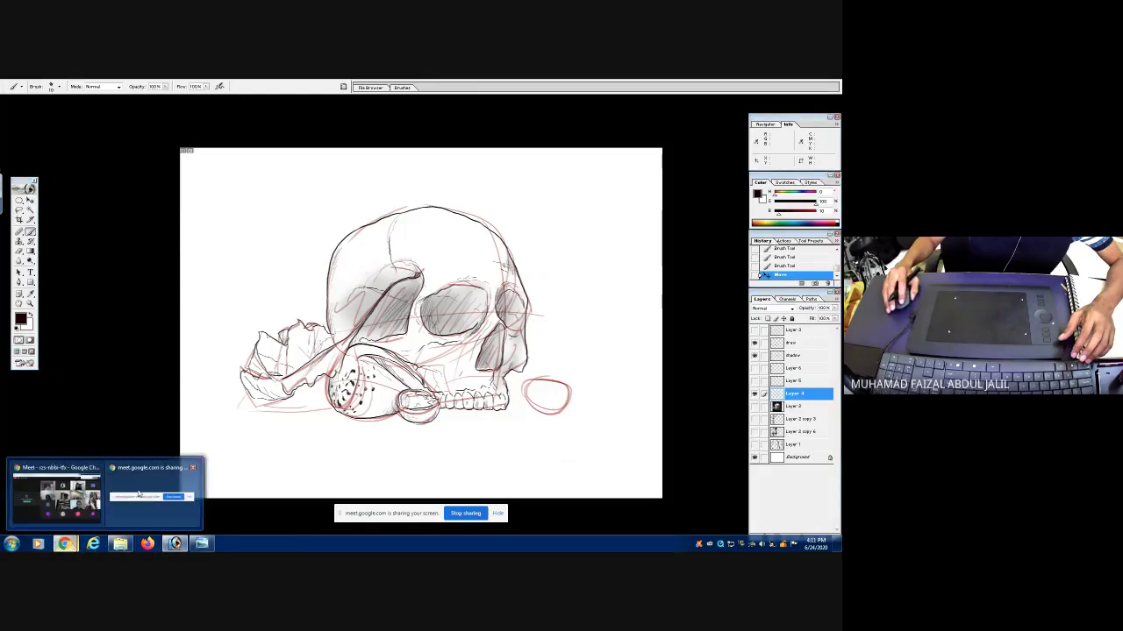
mouse_move(137, 495)
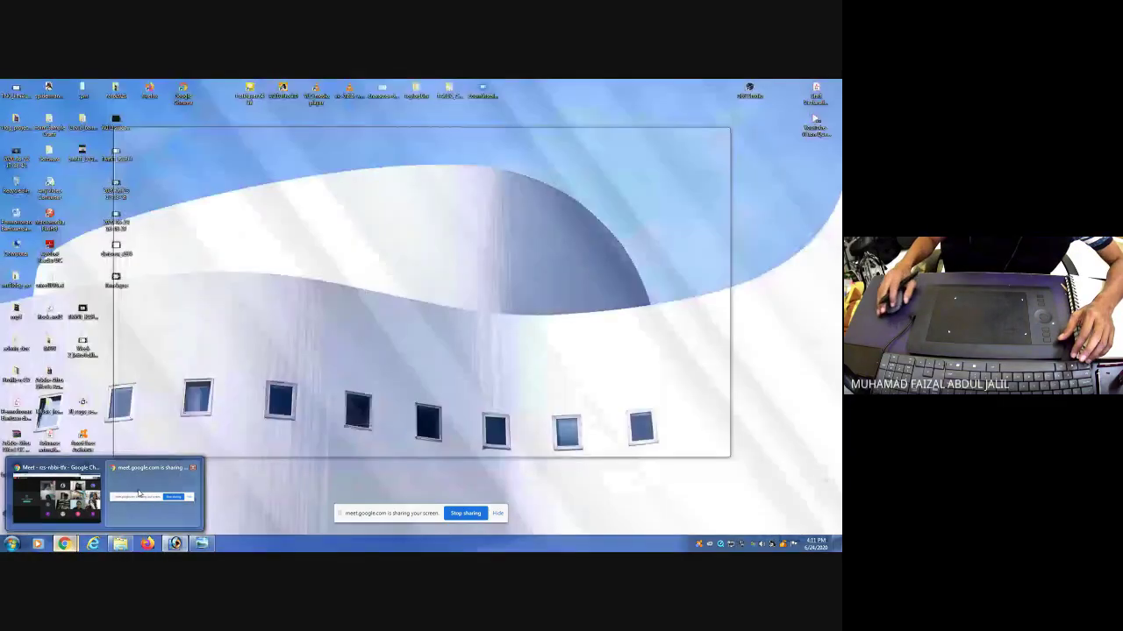
click(56, 496)
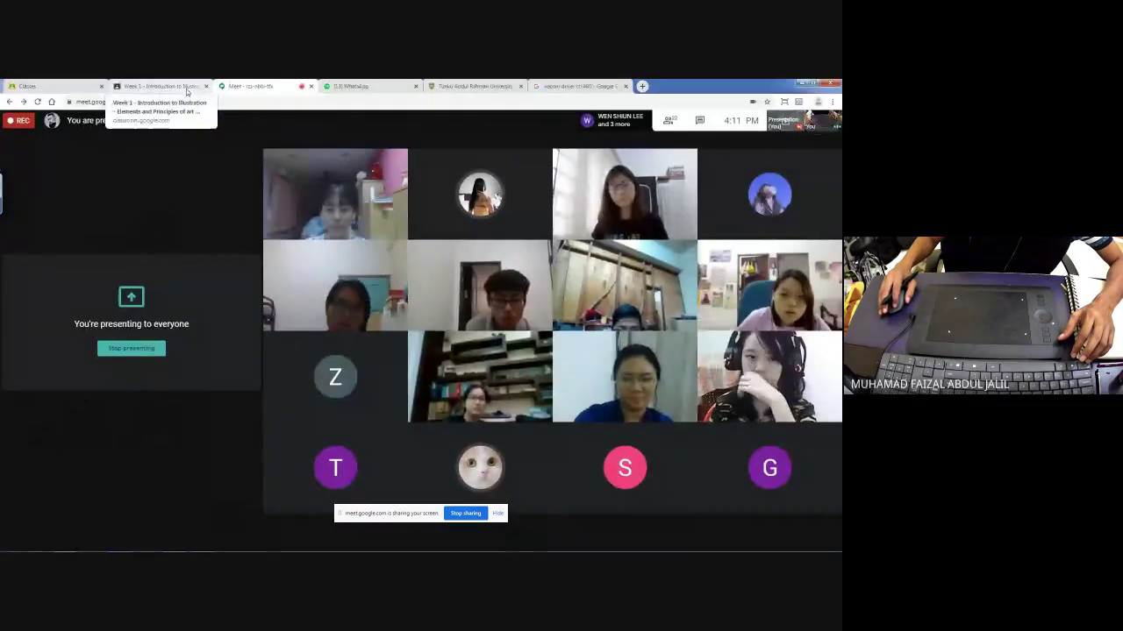
- Switch to Google Classroom and go from the Week 1 assignment to the Classwork page of AHAA 1033 Intro to illustration 2020
click(186, 87)
click(372, 123)
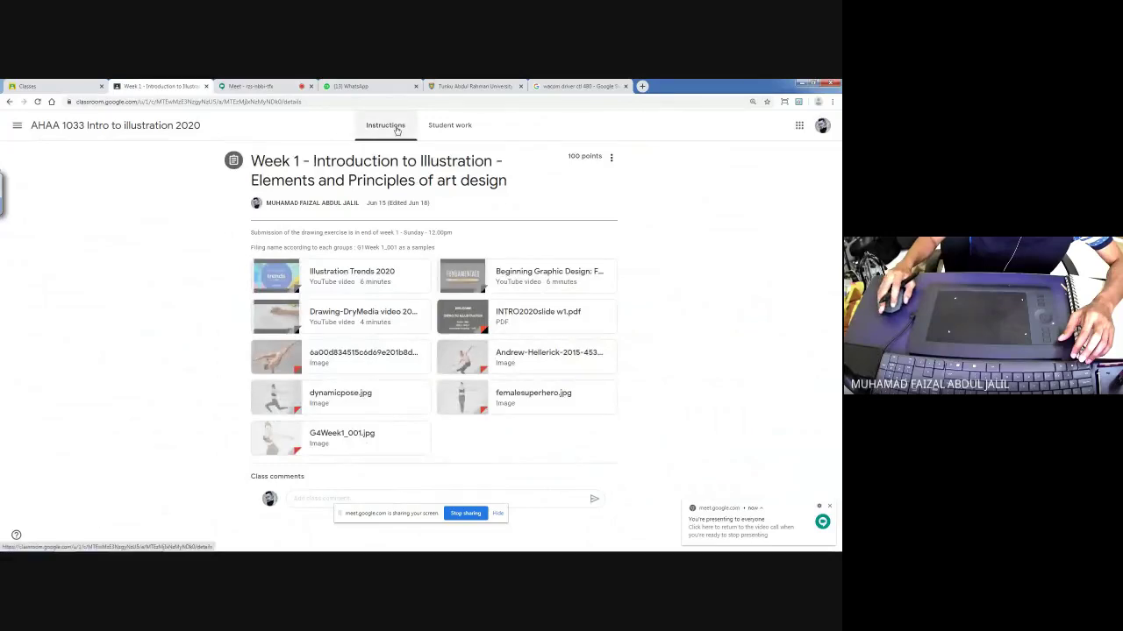
click(10, 102)
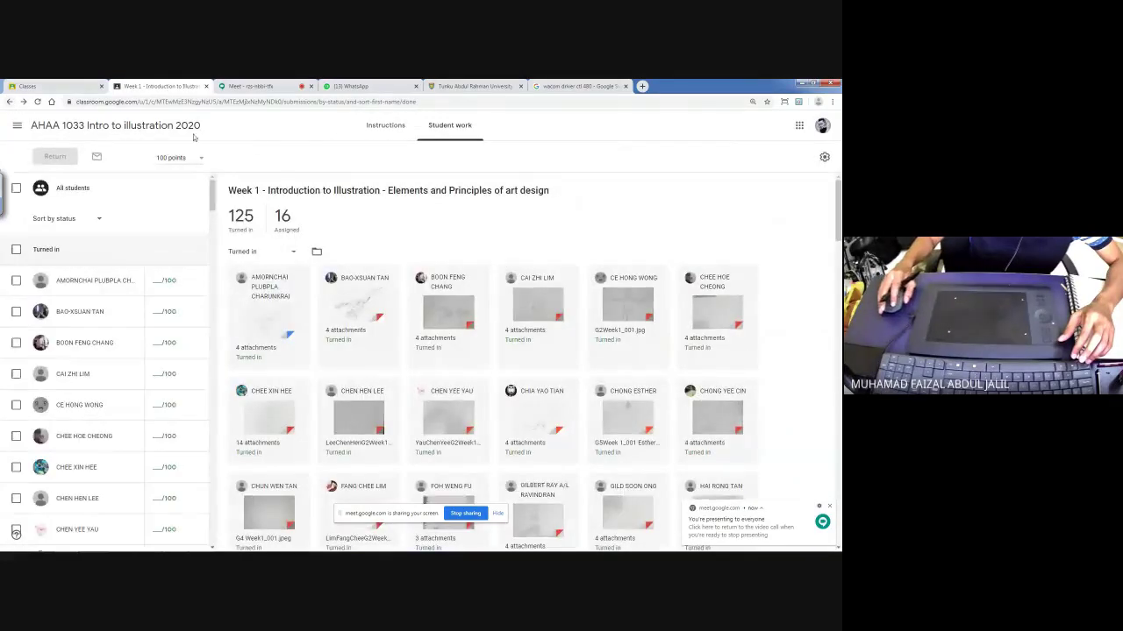
key(alt+Left)
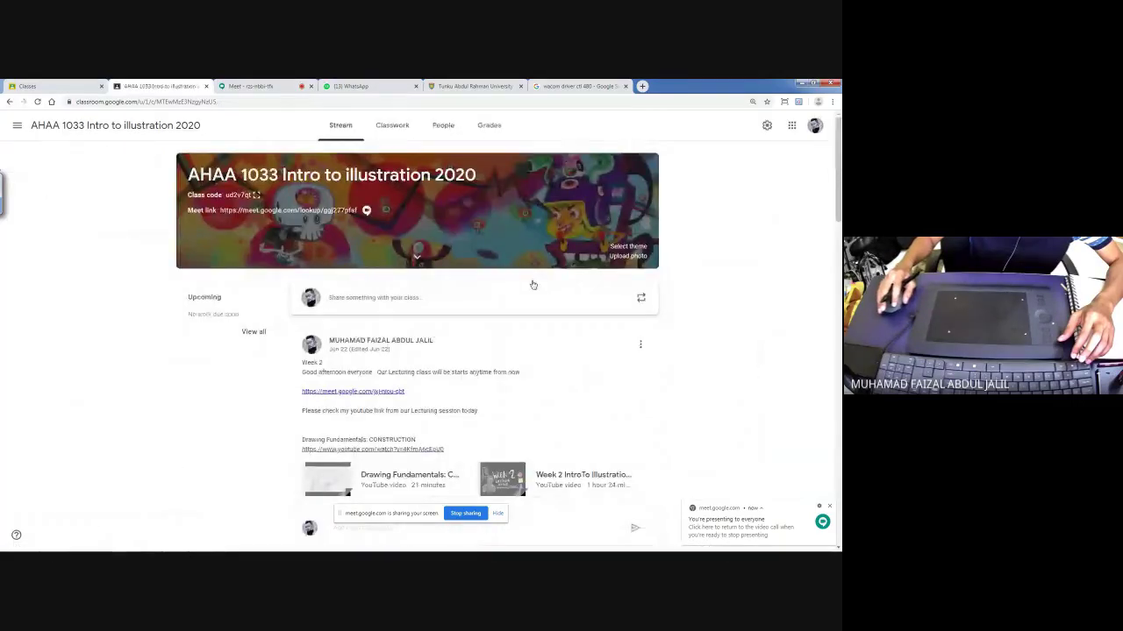
click(393, 127)
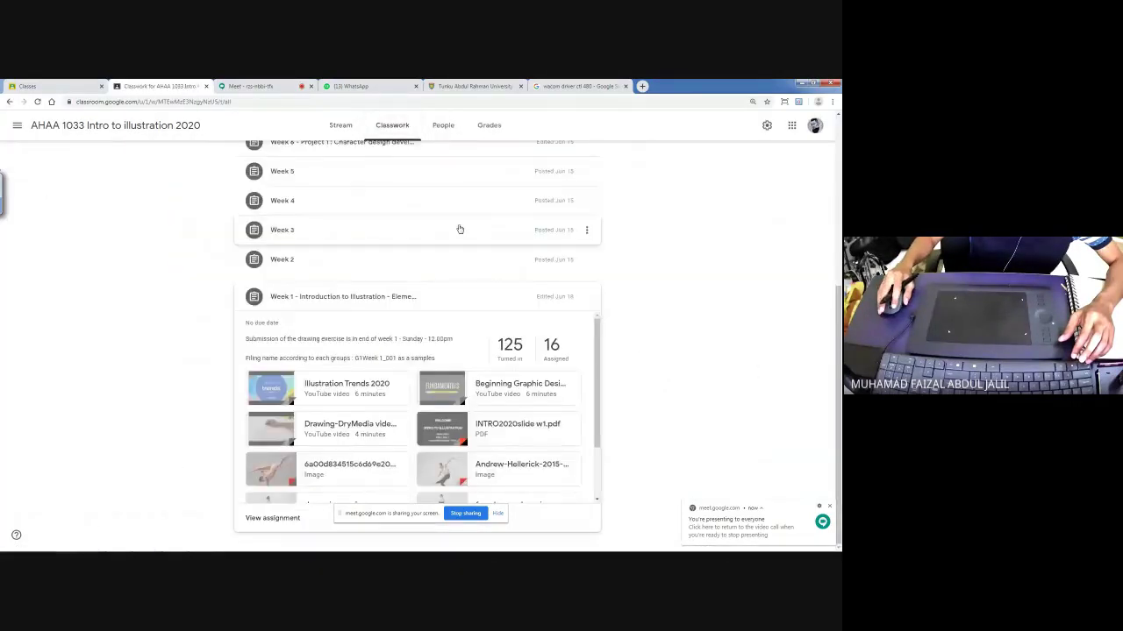
- Expand the Week 2 assignment on the Classwork page and open it for editing
click(310, 258)
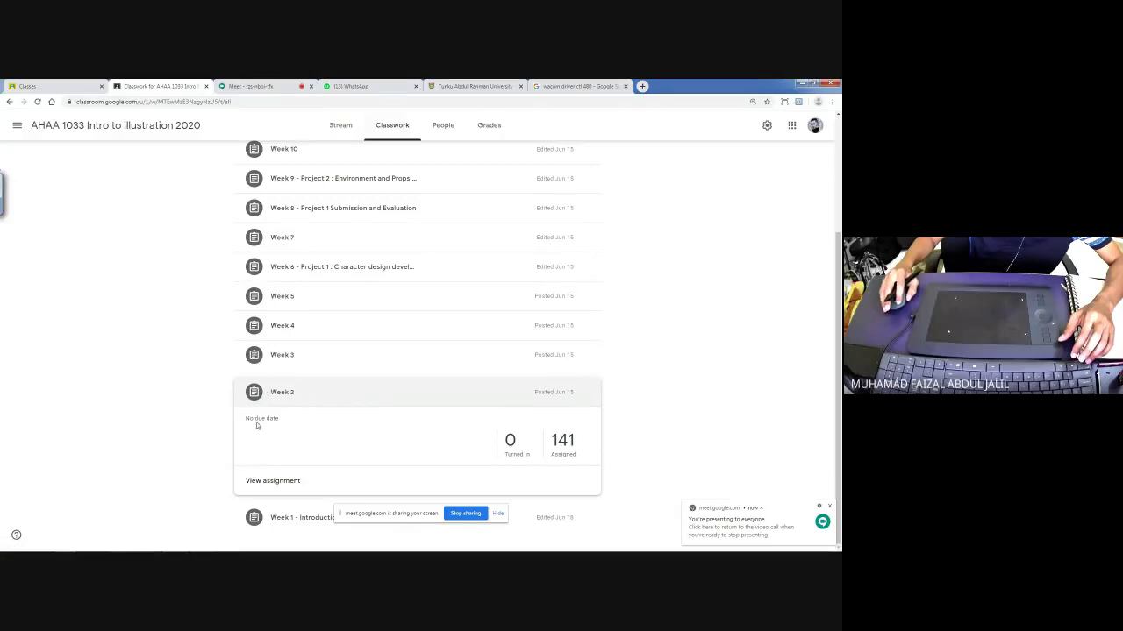
click(588, 393)
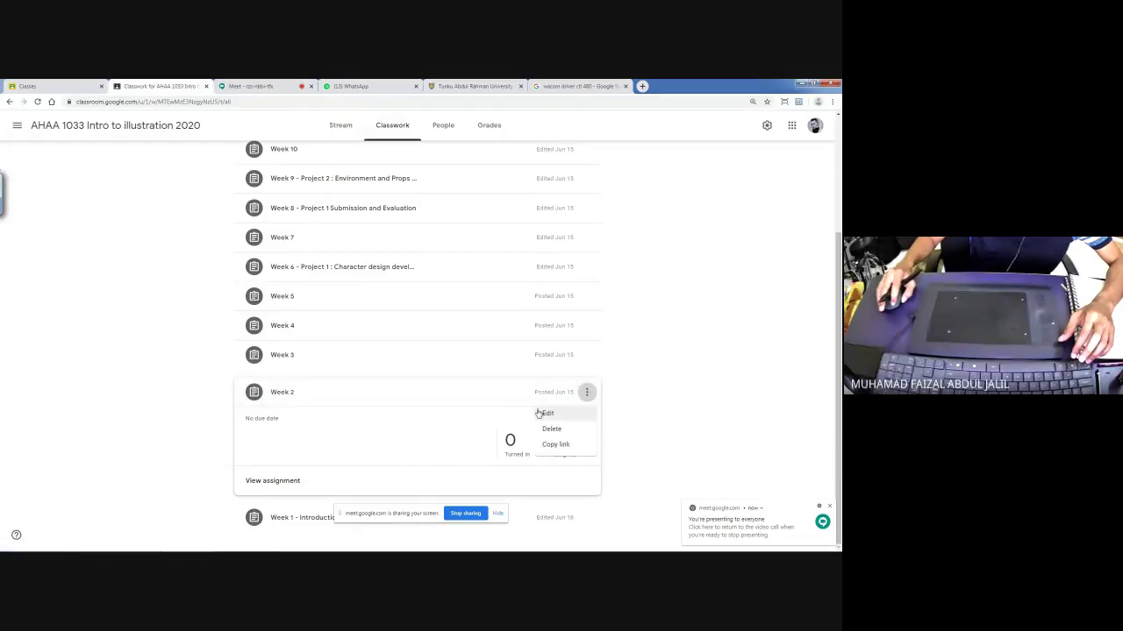
click(544, 413)
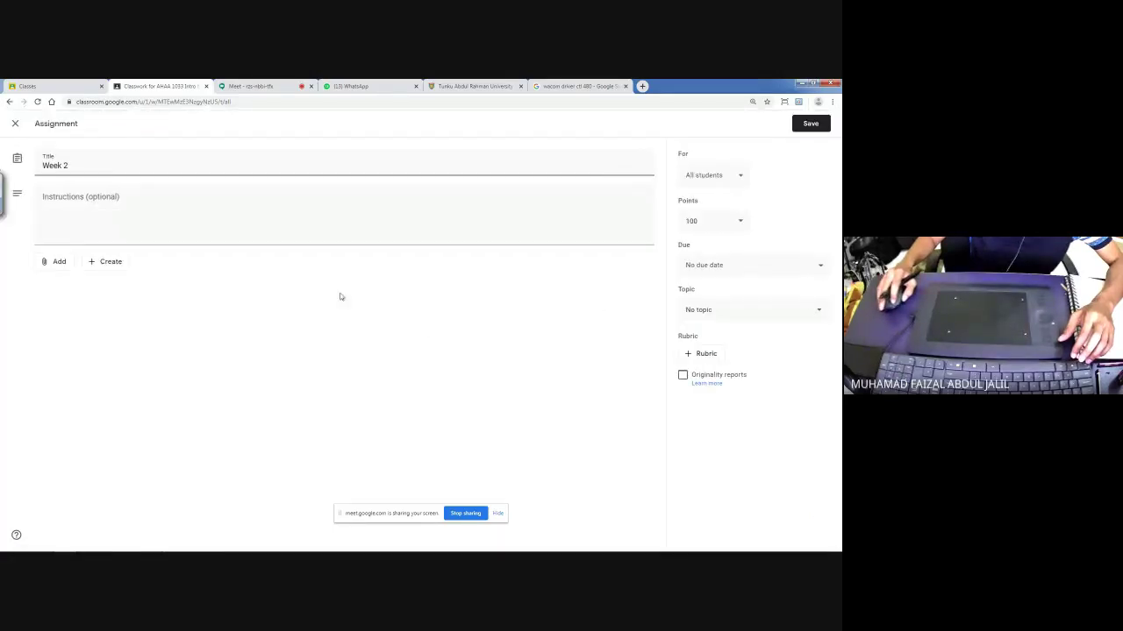
- Start attaching a file from the computer and browse from the Desktop to TARUC_CW2018, intro to Illustration 2020, w1
click(56, 261)
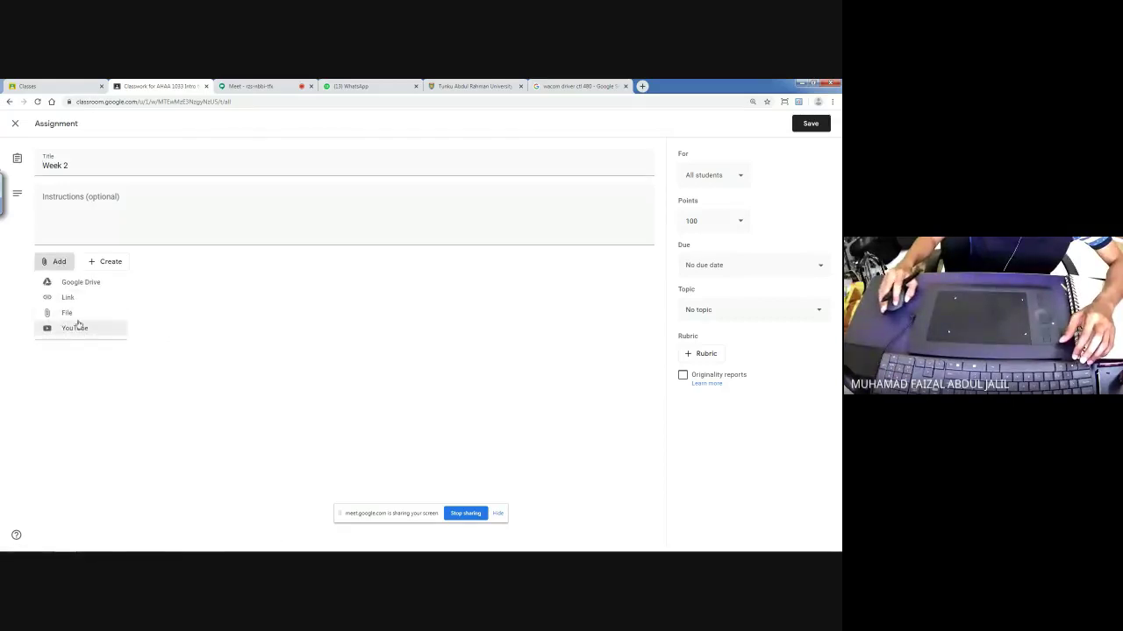
click(73, 315)
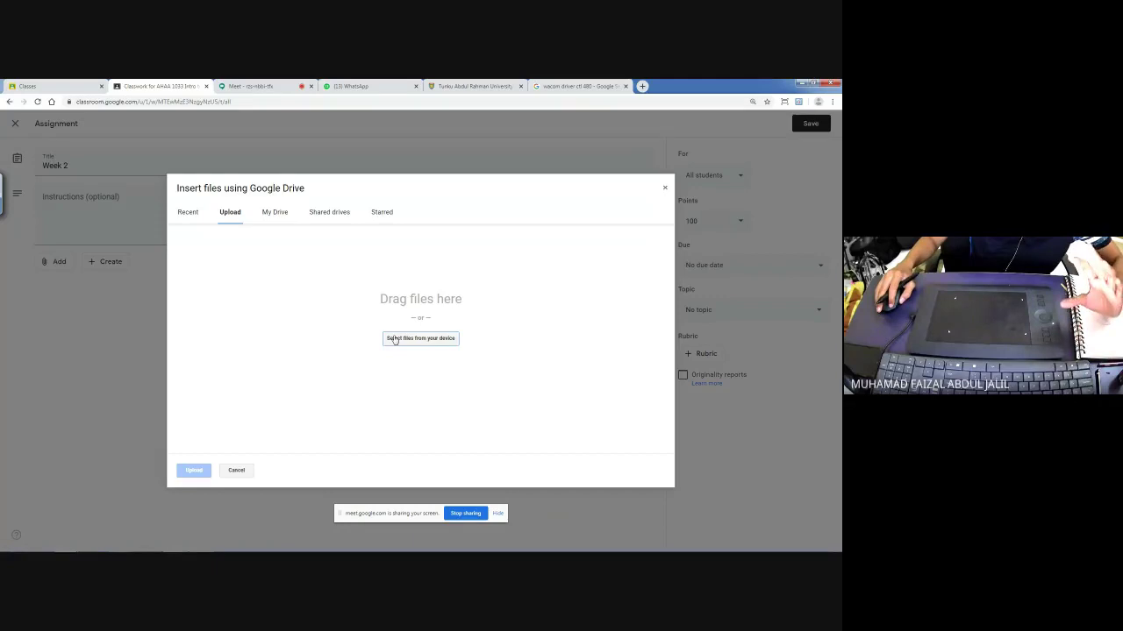
click(394, 338)
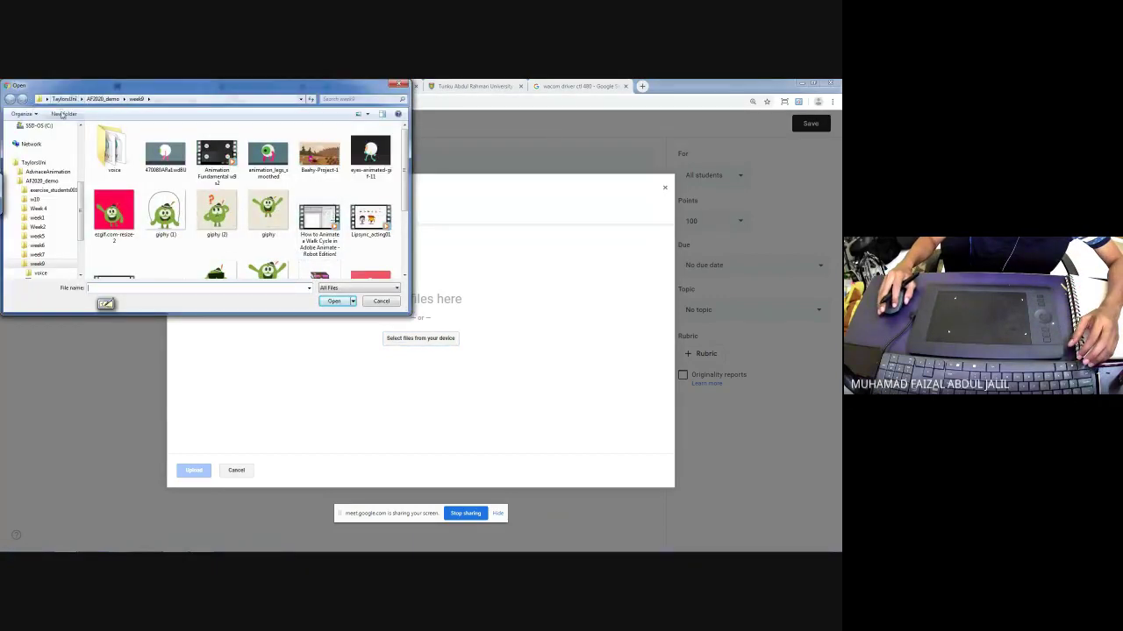
scroll(46, 146, up, 5)
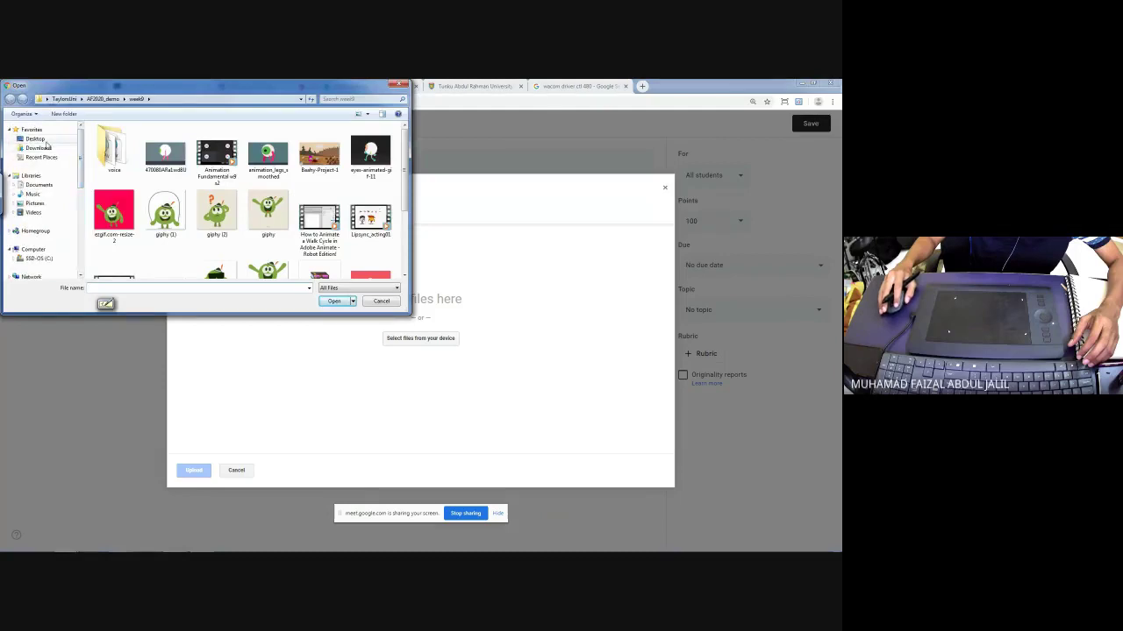
click(45, 140)
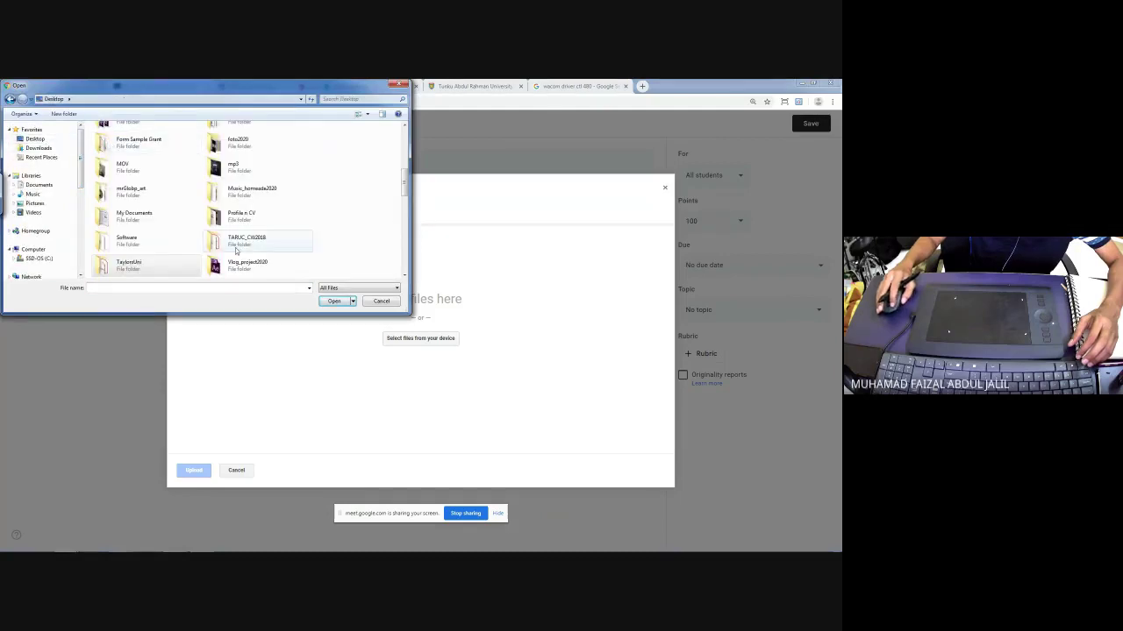
double_click(237, 252)
double_click(145, 250)
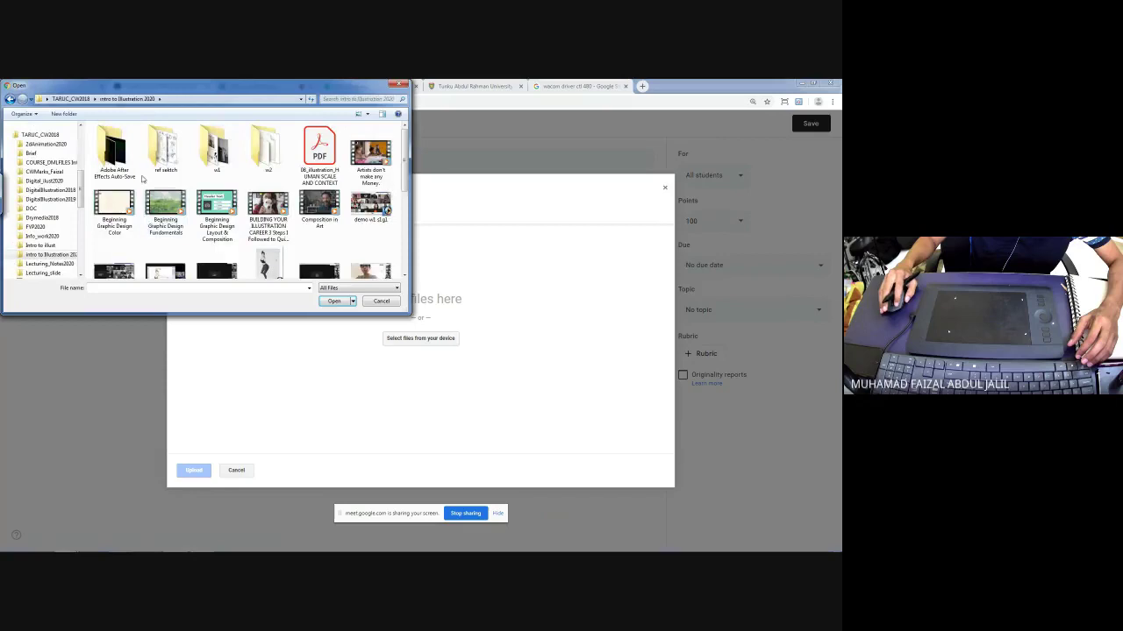
double_click(216, 149)
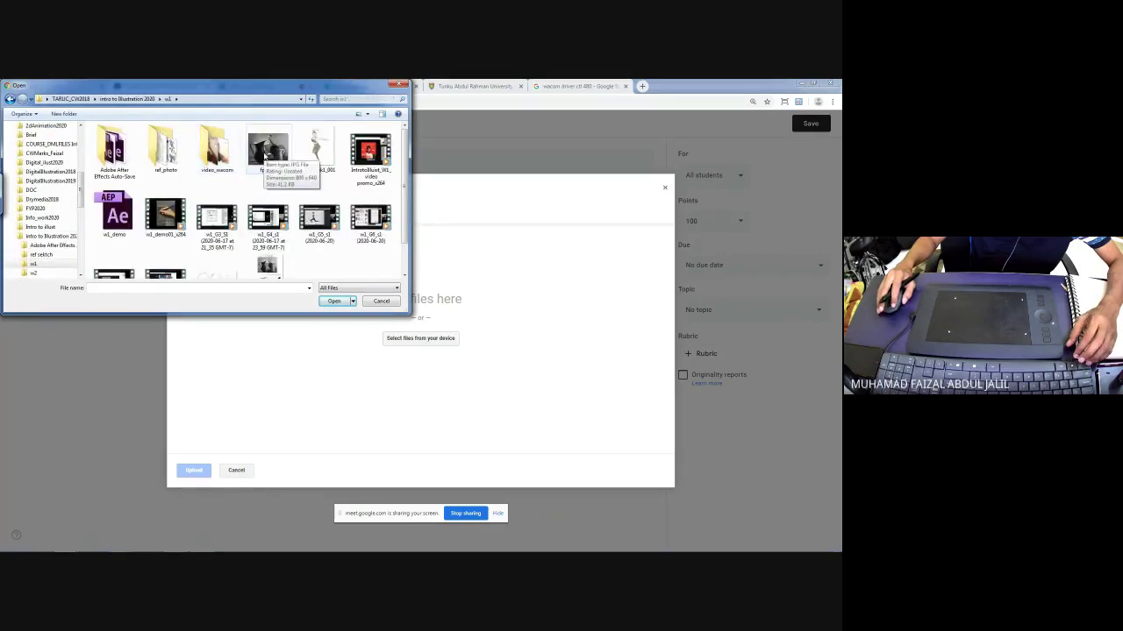
- Choose the fpmntv image in the w1 folder and upload it to the Week 2 assignment
click(264, 156)
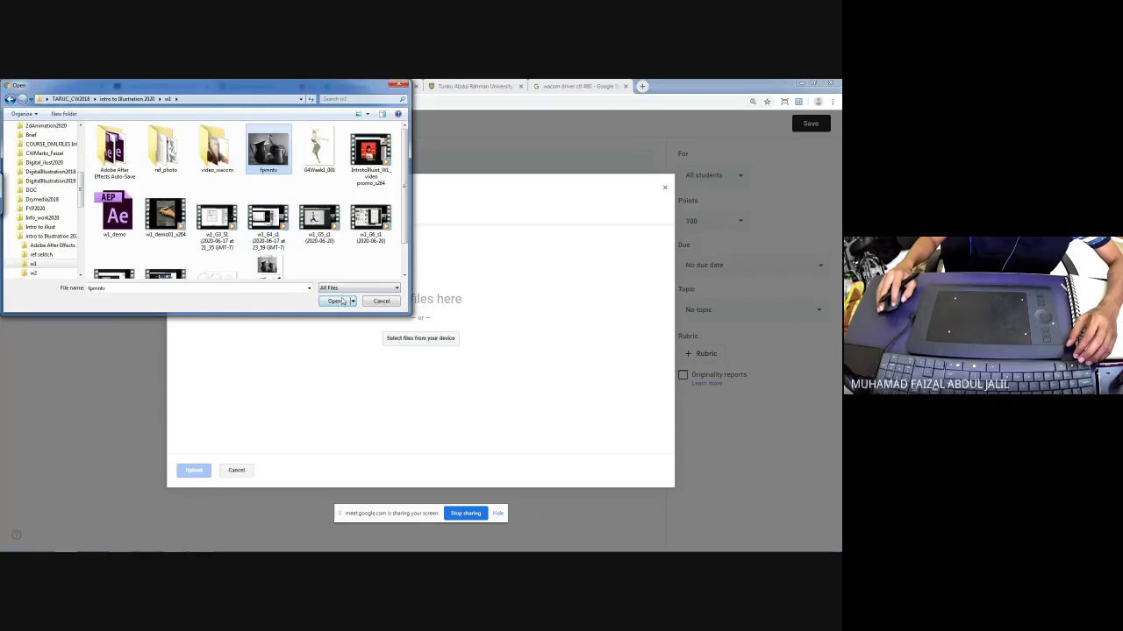
scroll(341, 243, down, 1)
scroll(342, 241, up, 1)
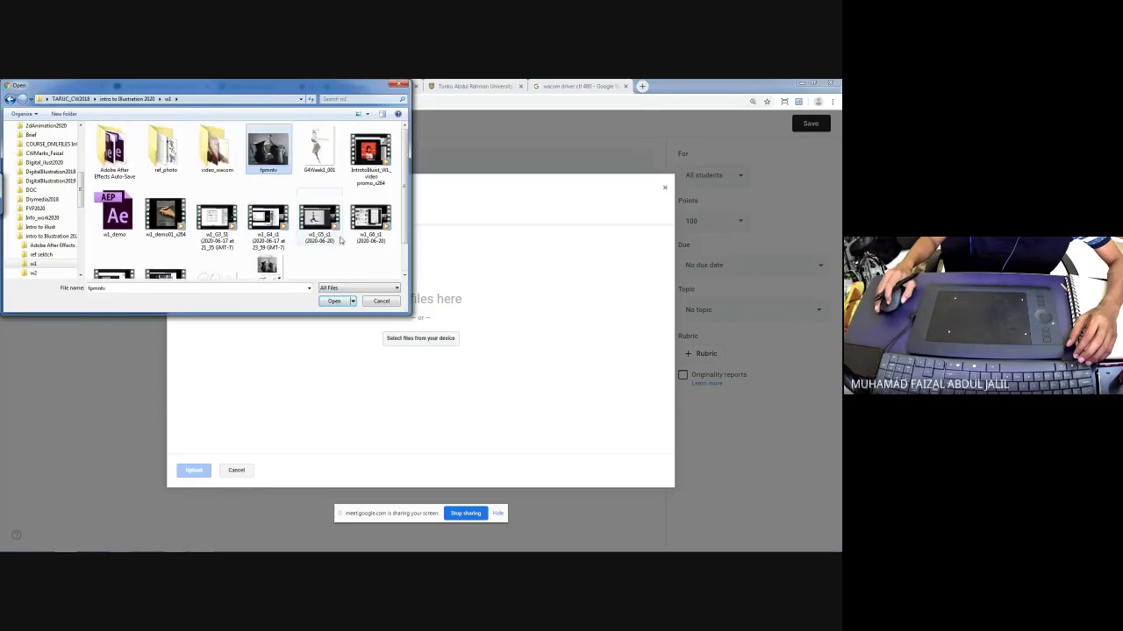
click(343, 304)
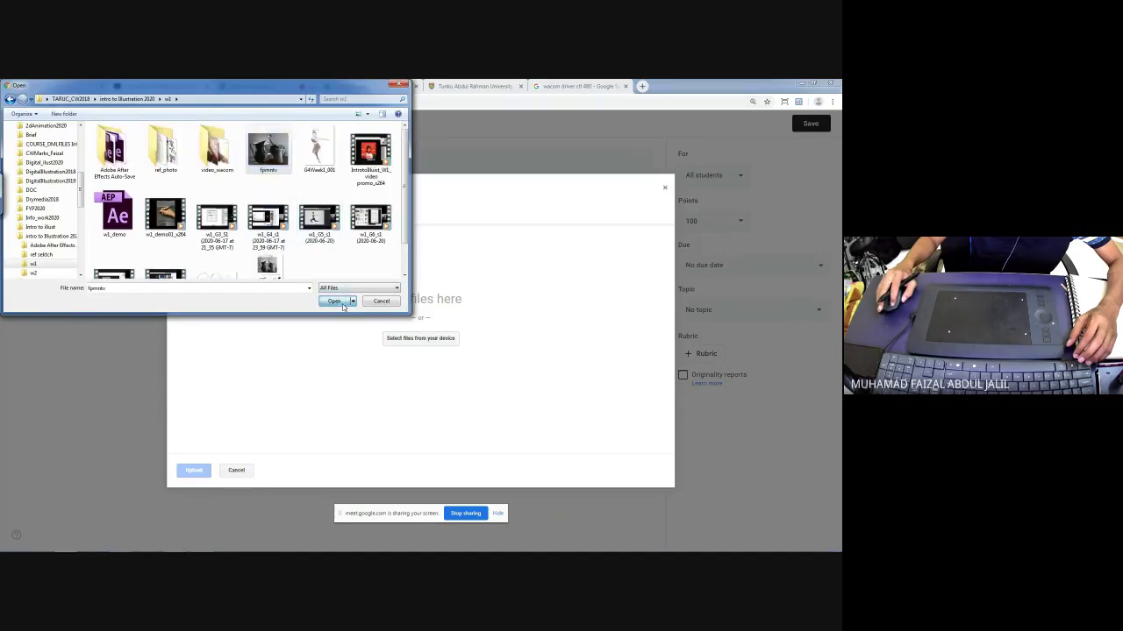
click(194, 474)
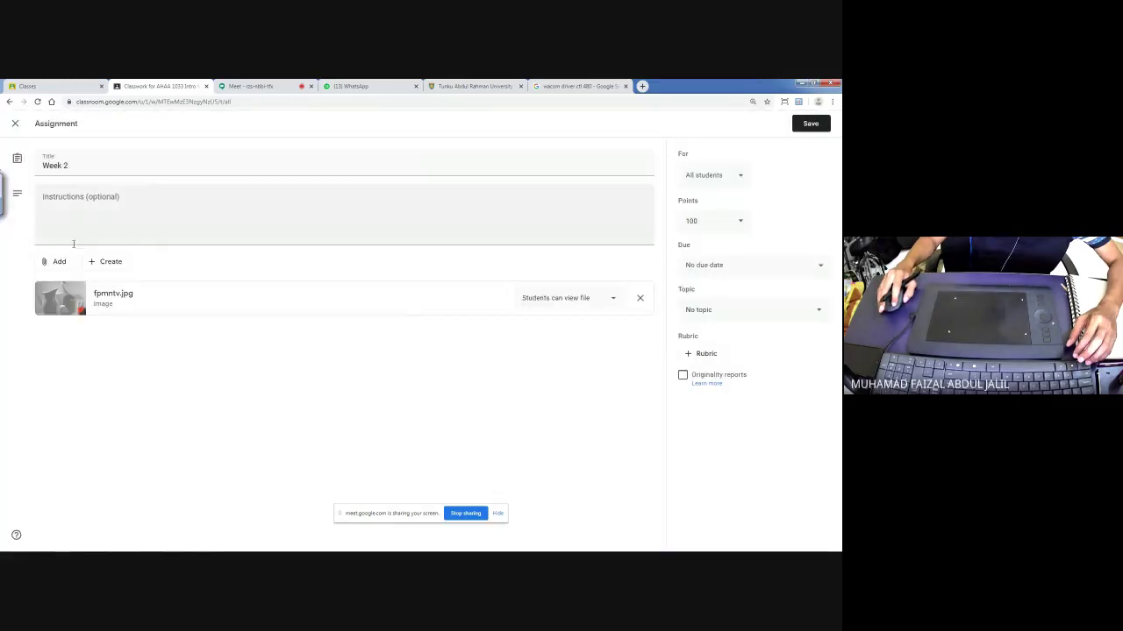
- Start another file upload for the Week 2 assignment
click(60, 262)
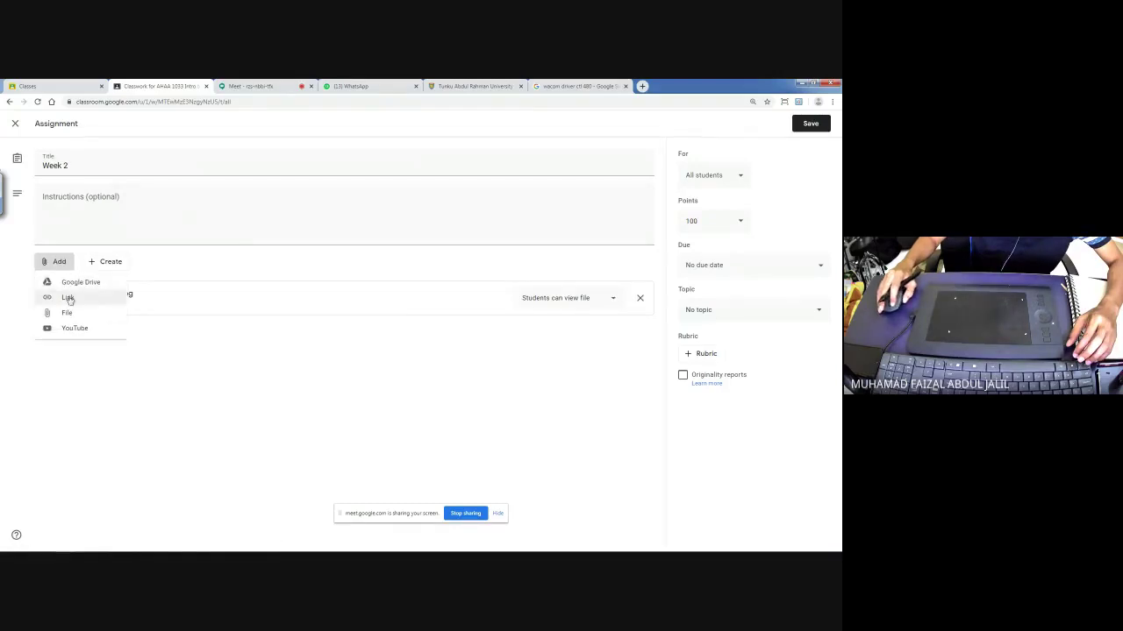
click(70, 314)
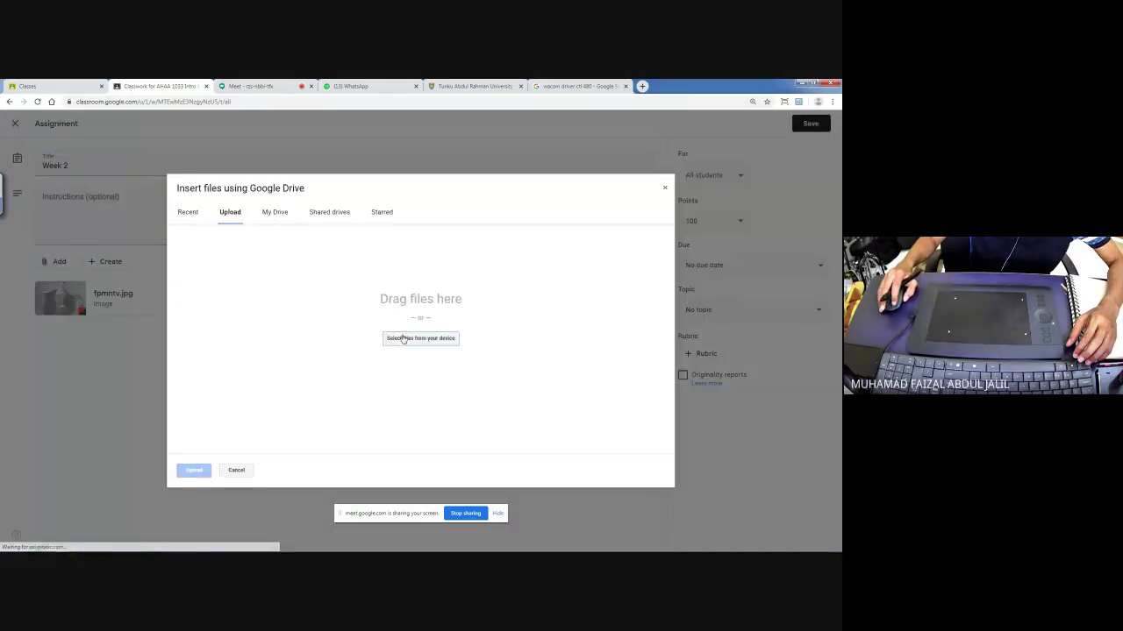
click(402, 339)
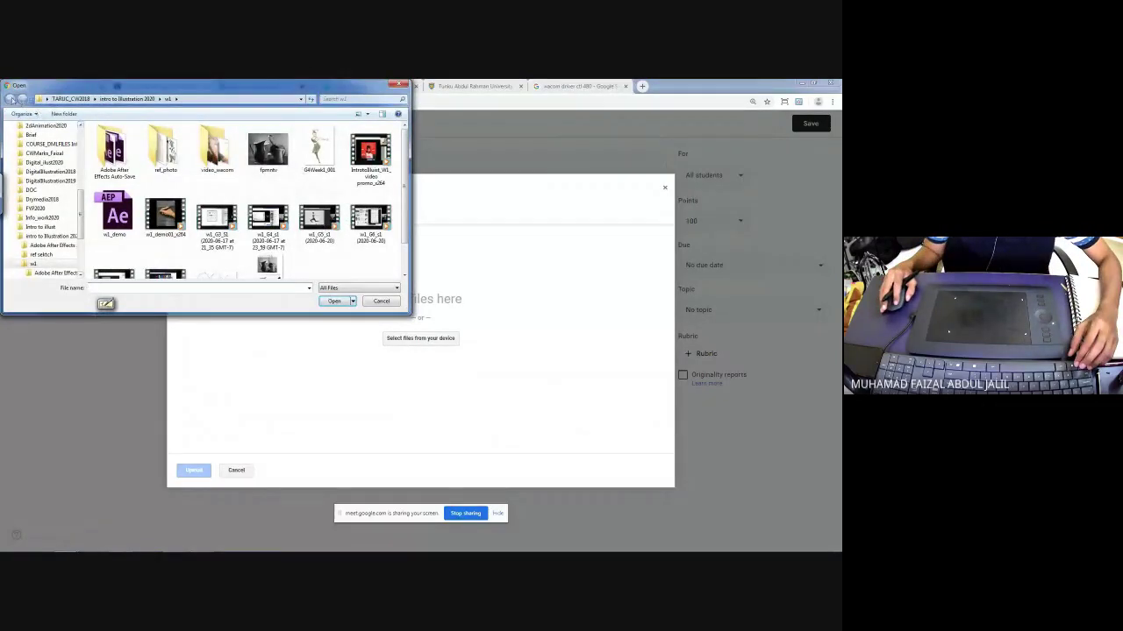
click(145, 99)
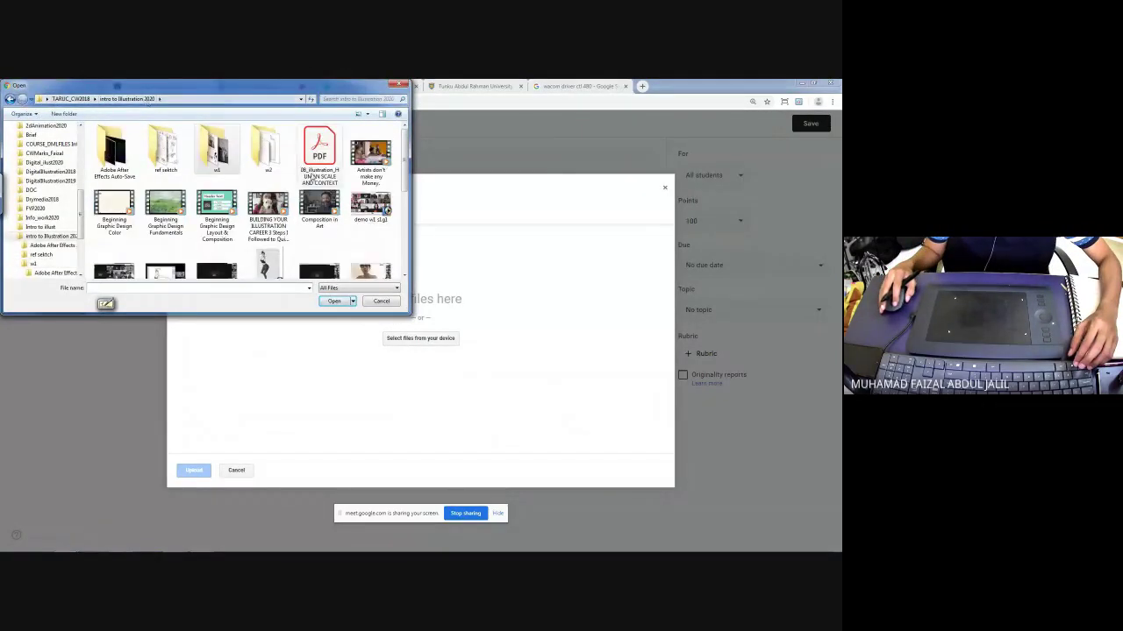
double_click(268, 148)
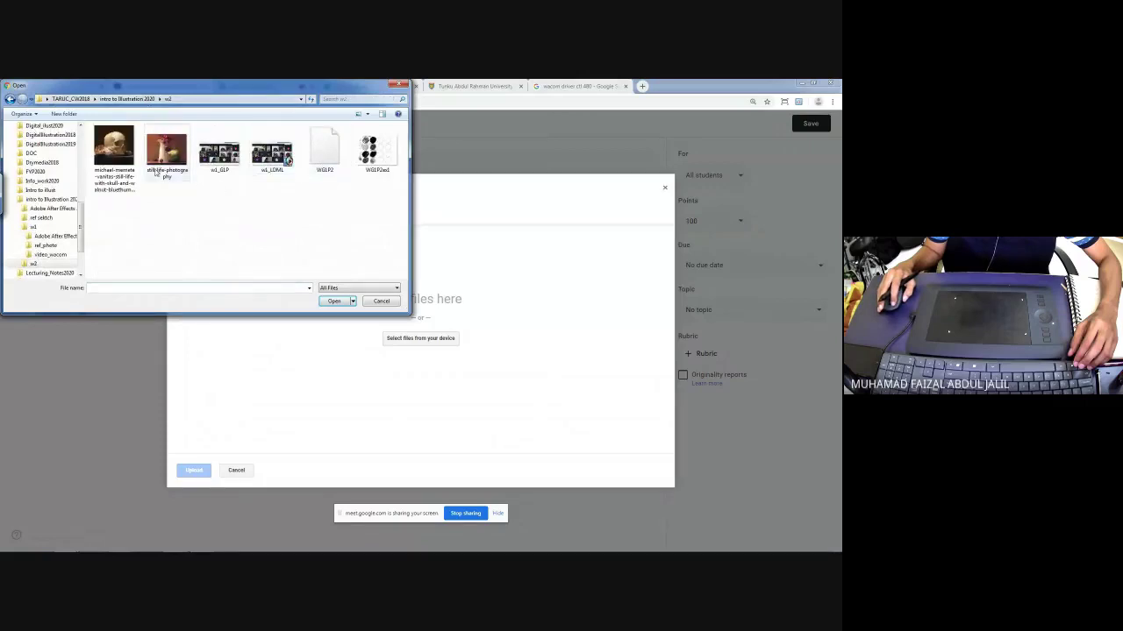
click(387, 301)
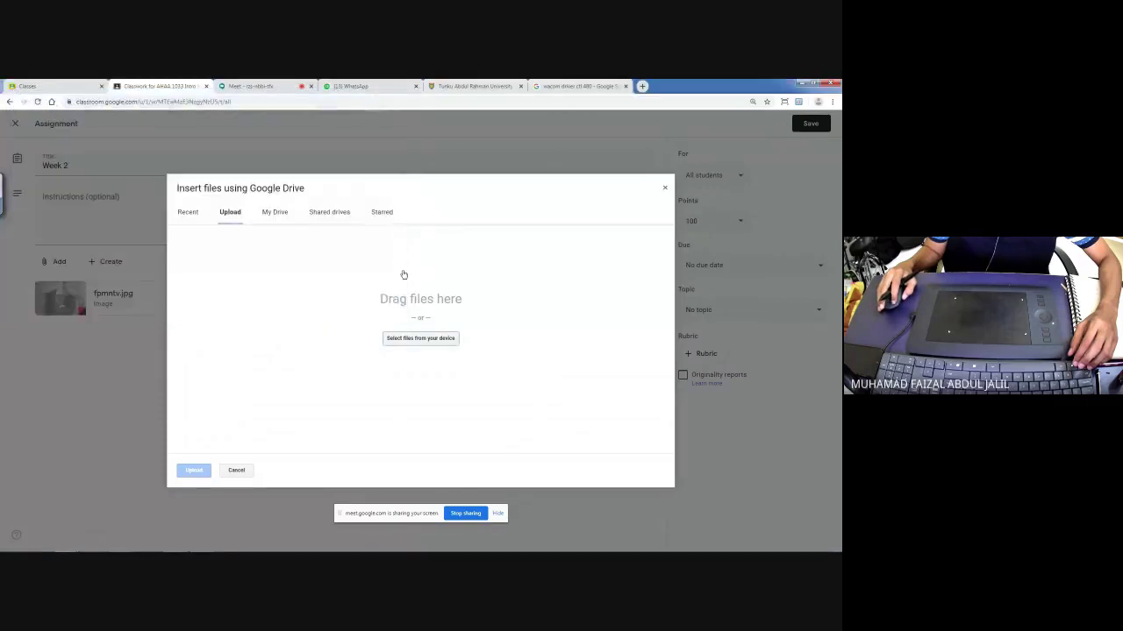
- Switch to Photoshop and show the skull drawing in full screen mode with the menu bar
click(176, 544)
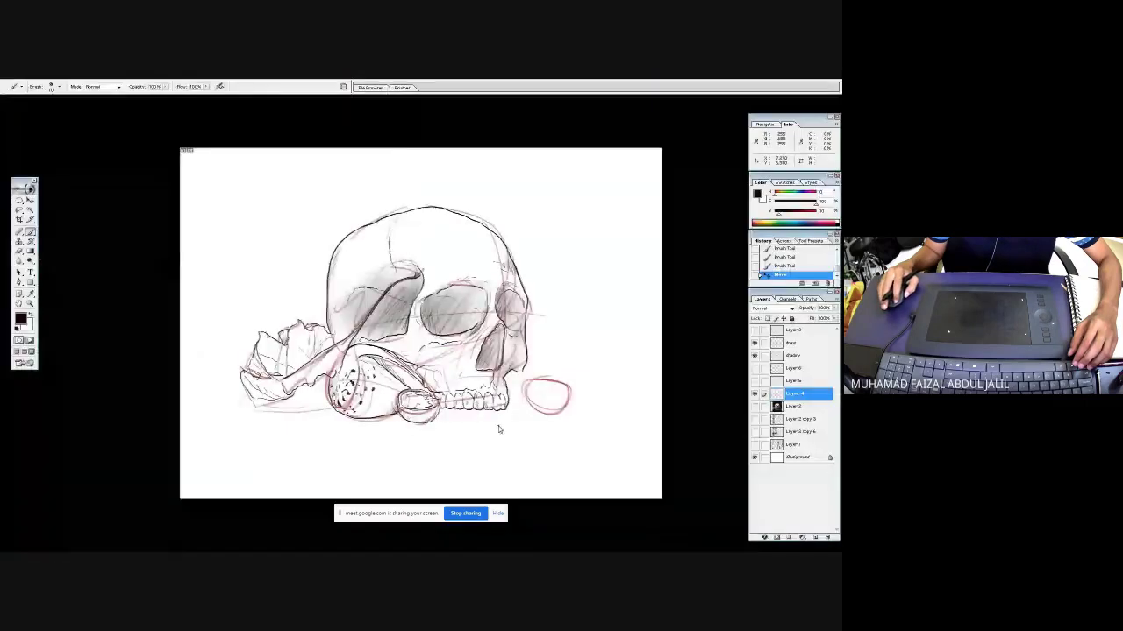
key(f)
key(f)
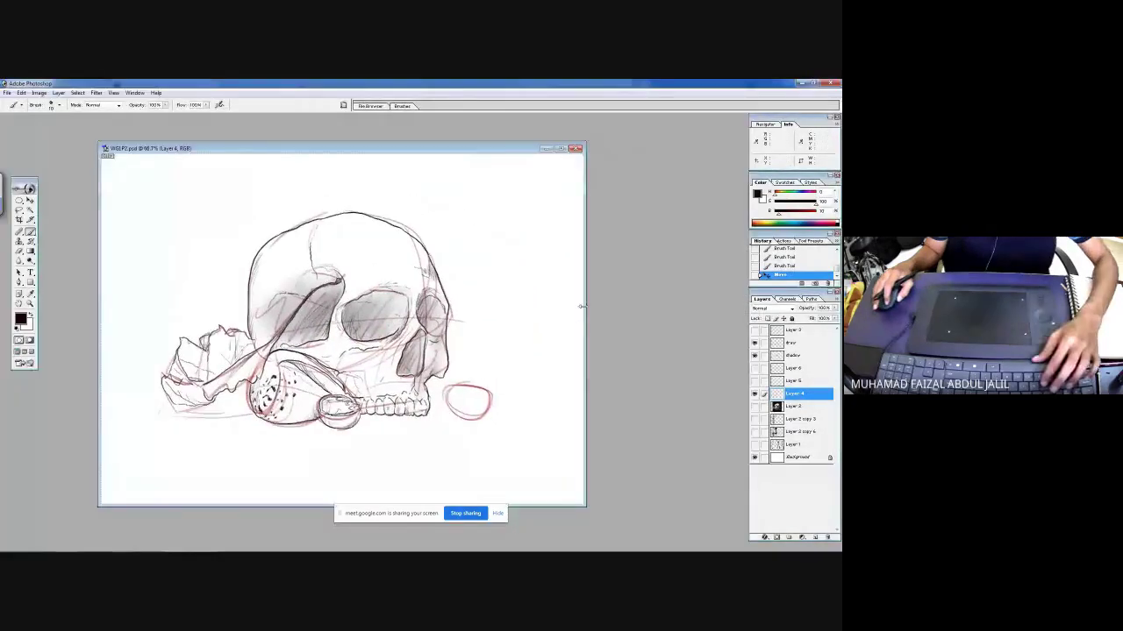
key(f)
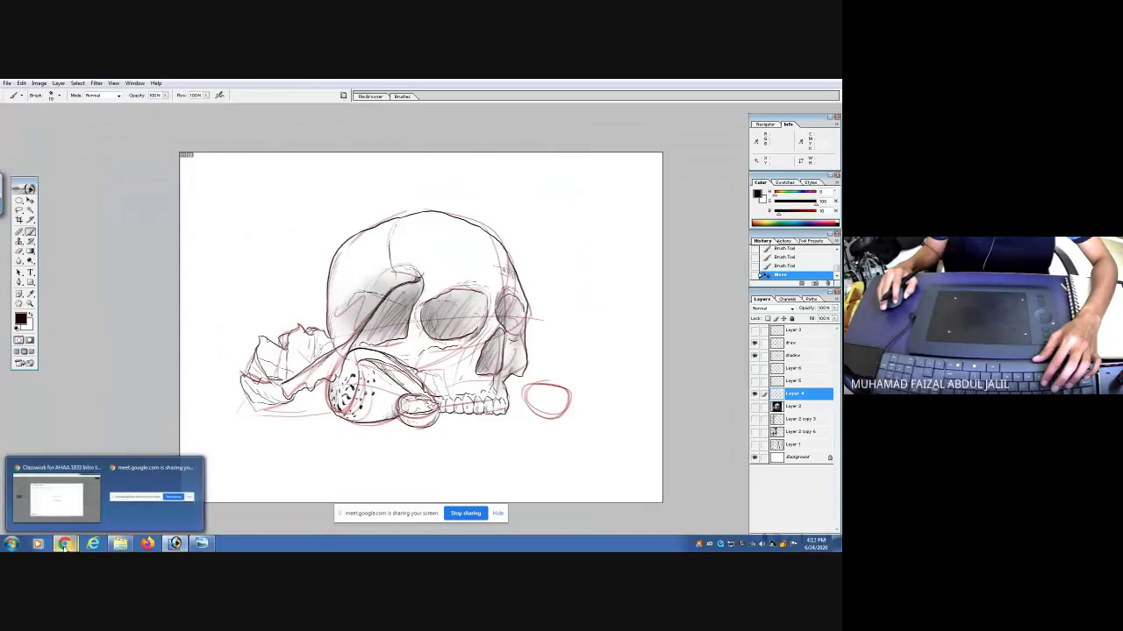
- Switch back to the Classroom upload in Chrome and browse the computer's files to the w2 folder of intro to Illustration 2020
click(57, 497)
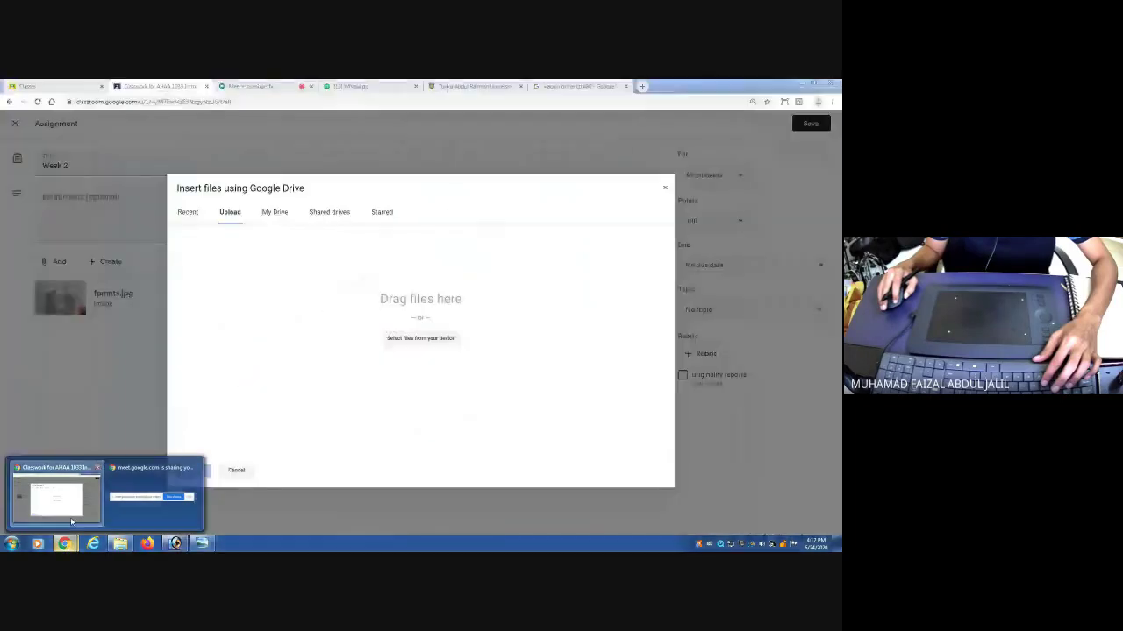
click(390, 341)
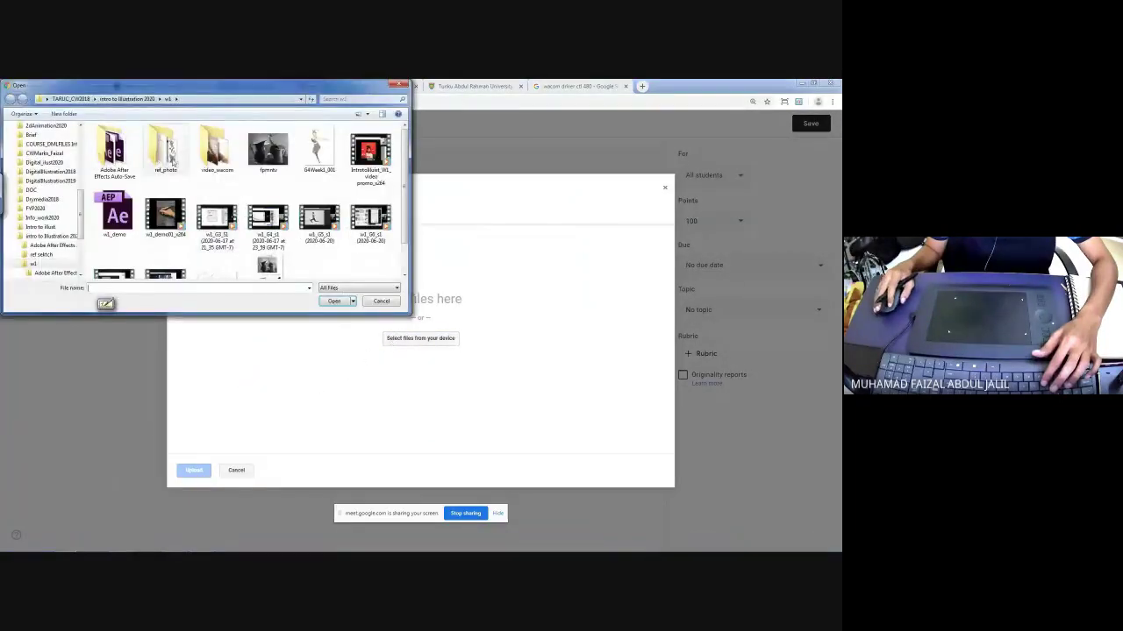
click(141, 99)
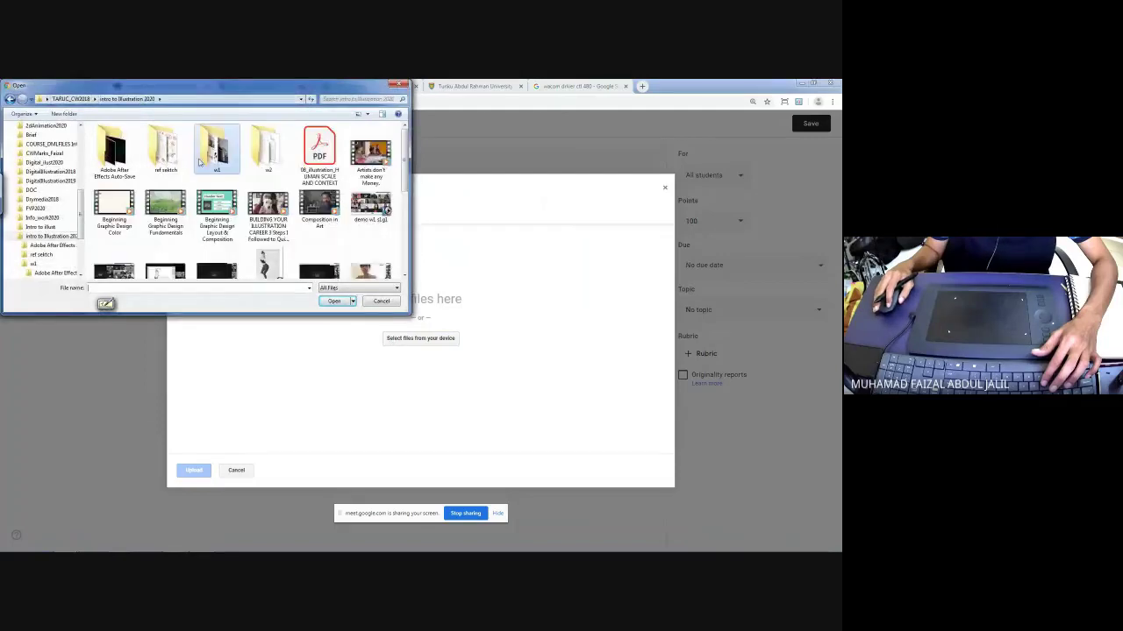
click(260, 158)
double_click(260, 158)
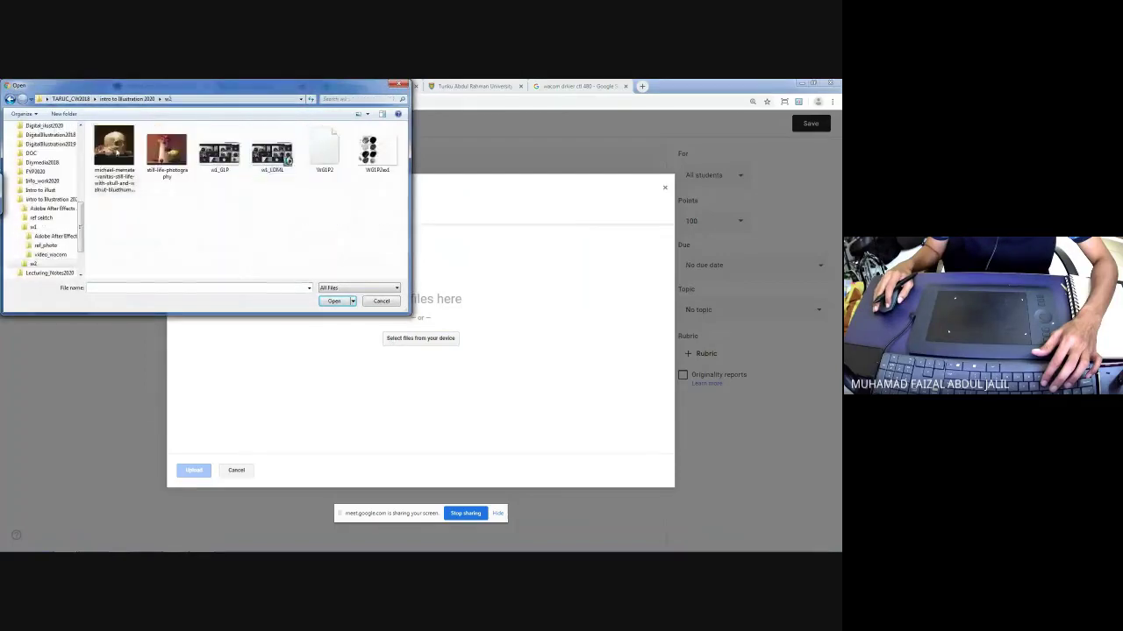
- Select the skull-and-walnut still-life image together with still-life-photography and upload both to the Week 2 assignment
click(117, 152)
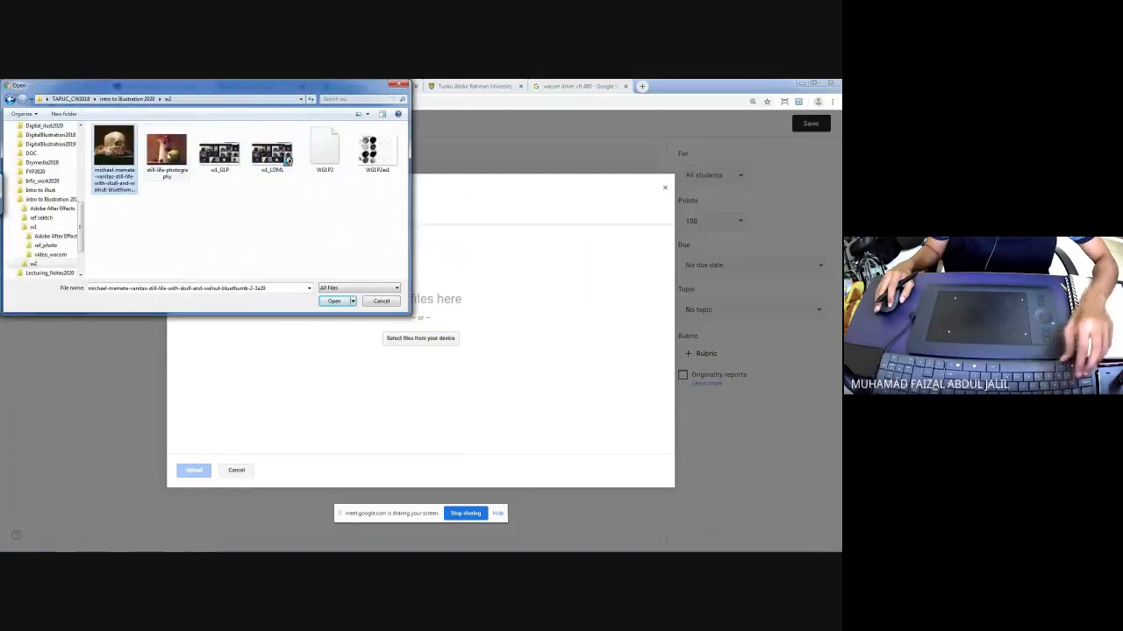
ctrl+click(166, 154)
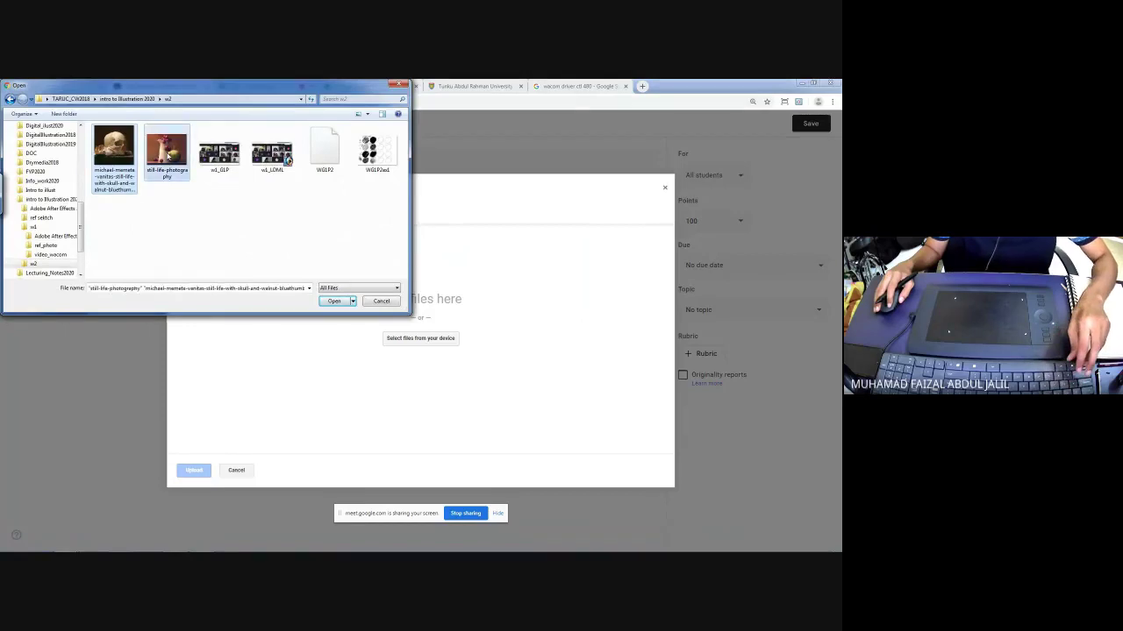
click(334, 301)
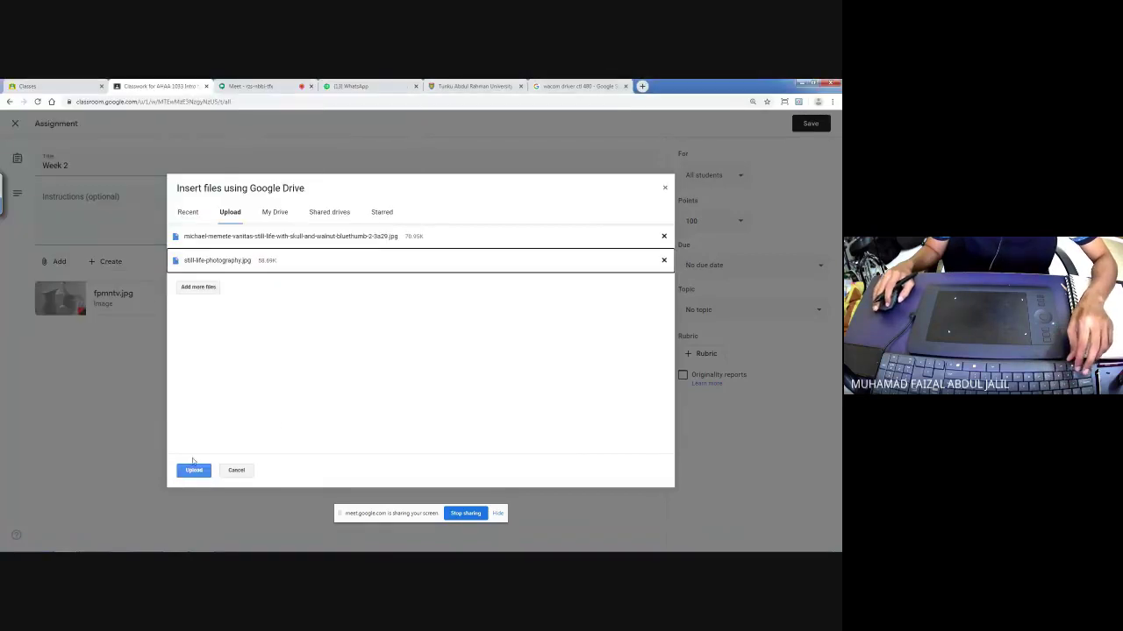
click(195, 471)
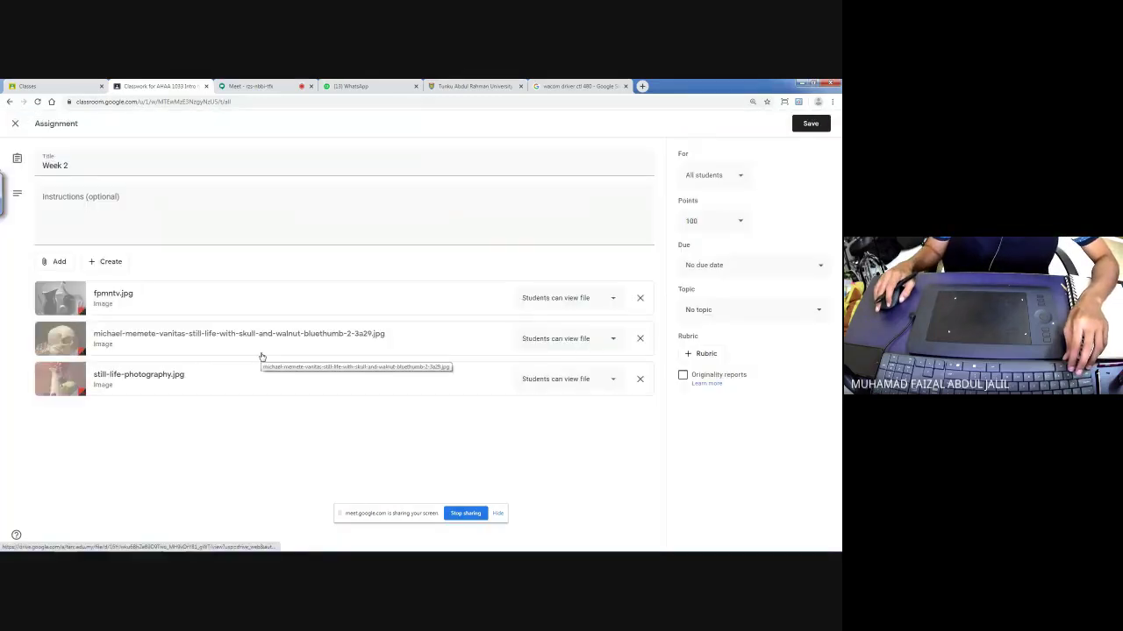
- Enter "10 difference still life photos" as the instructions of the Week 2 assignment
click(330, 211)
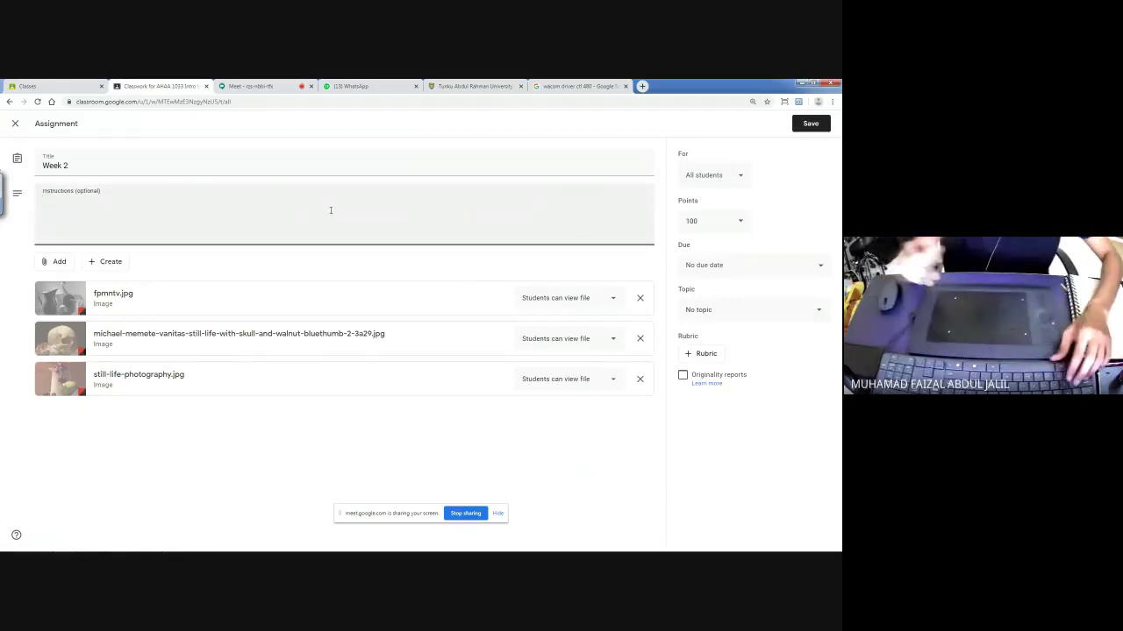
text(10 difference)
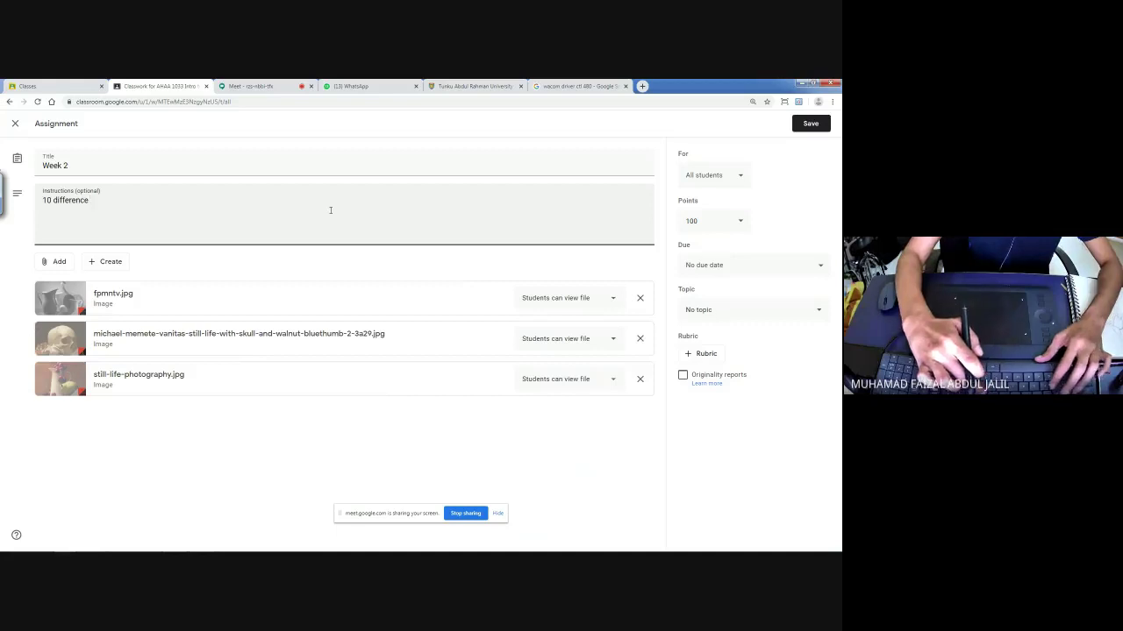
text( still)
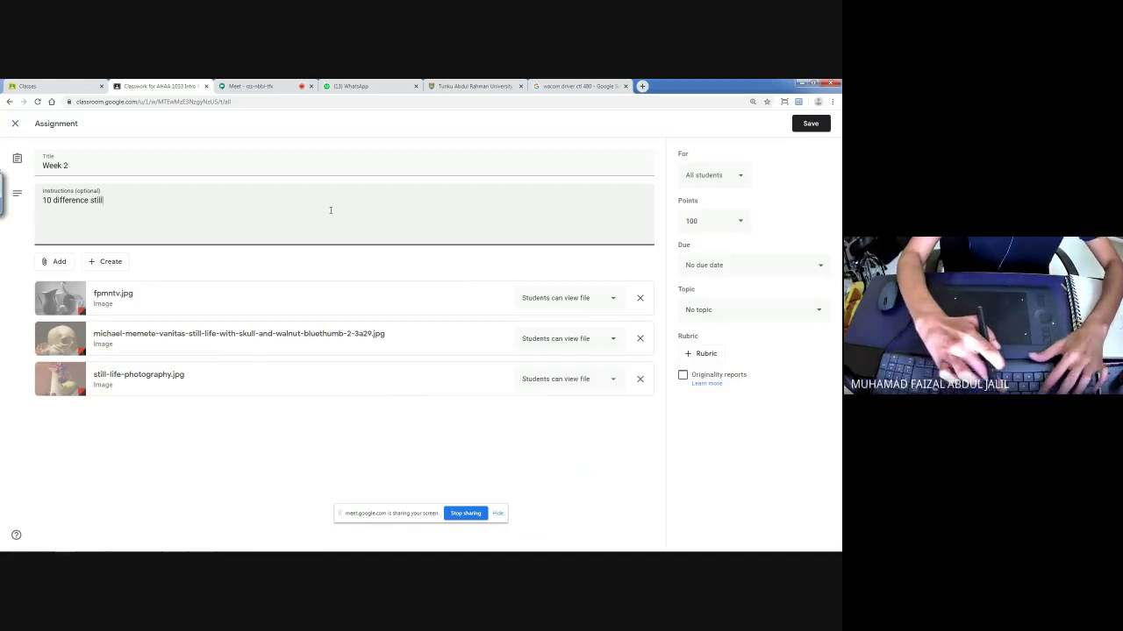
text( life photos)
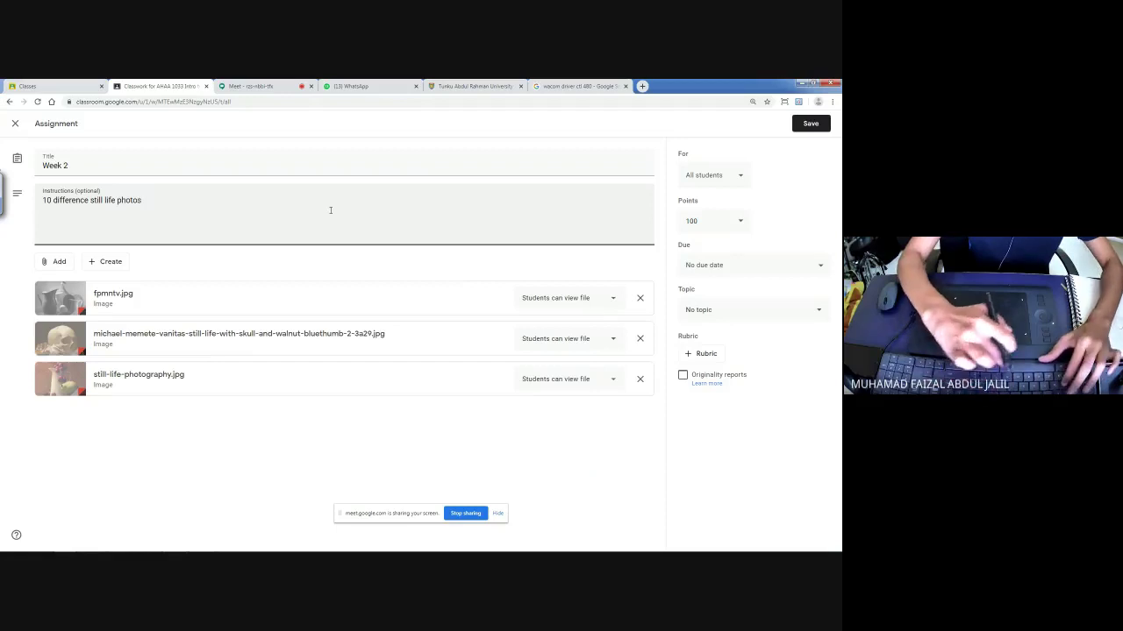
text( need to draw)
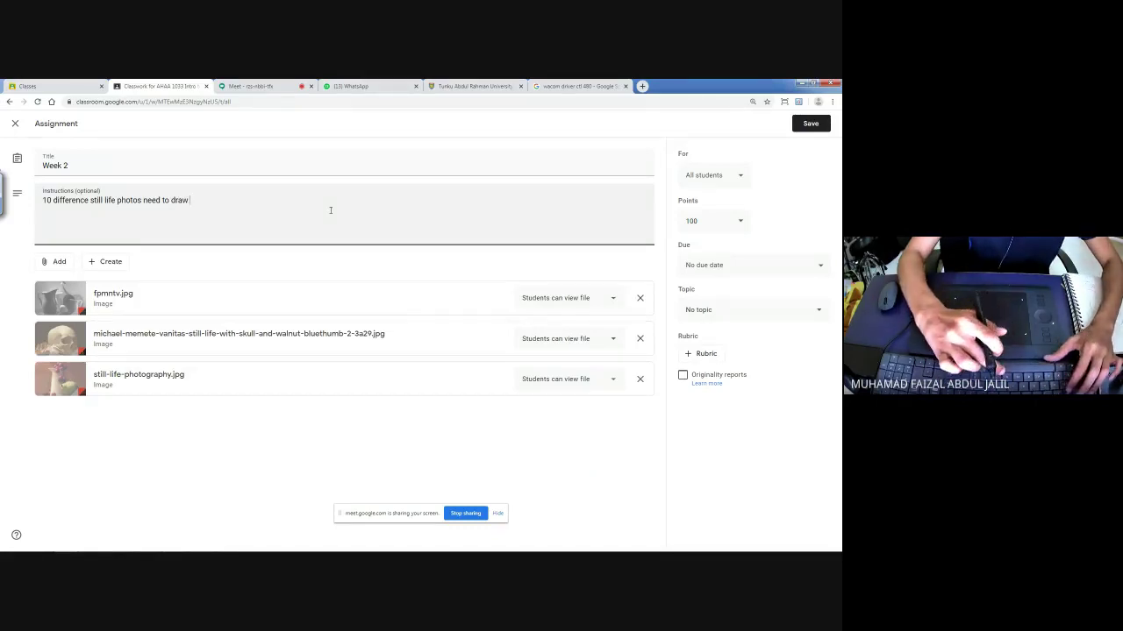
text( b)
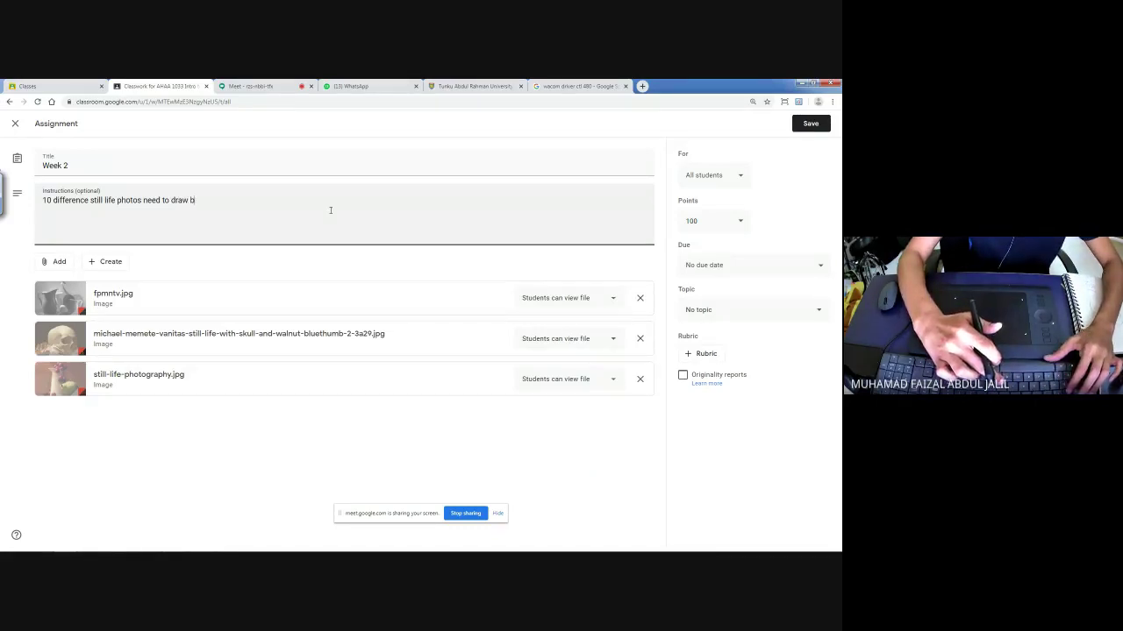
text(y)
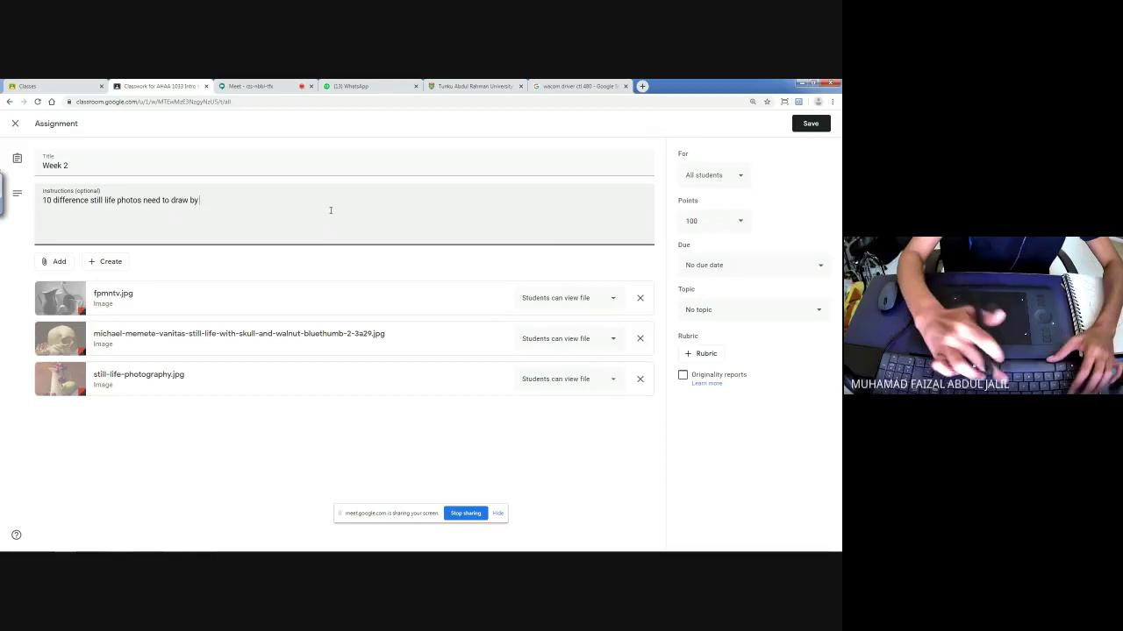
text( working)
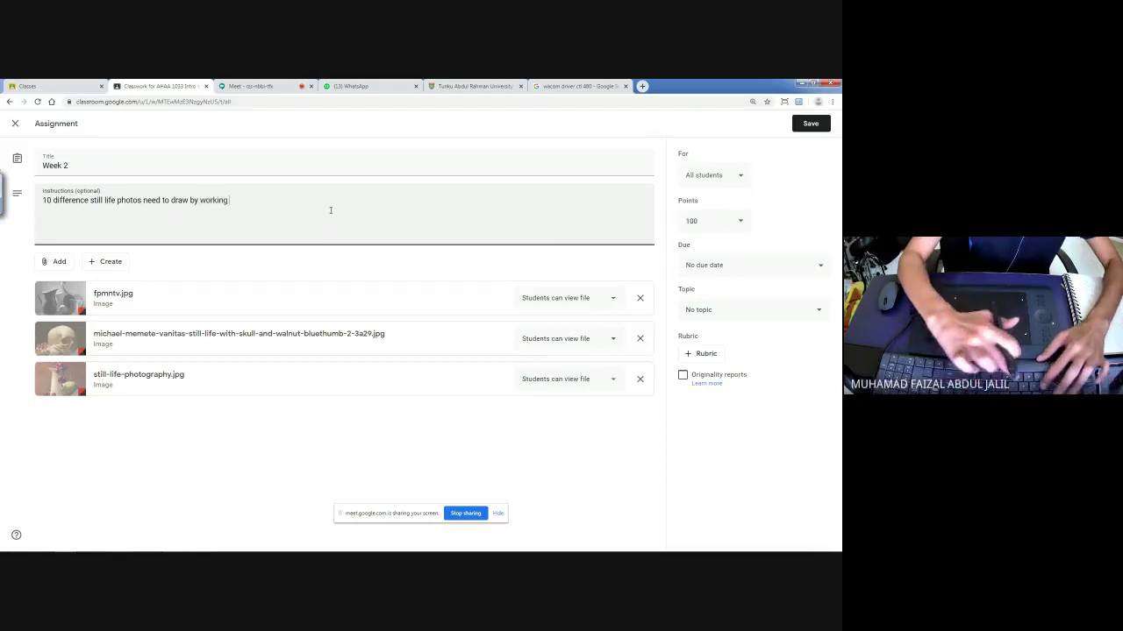
text( wi)
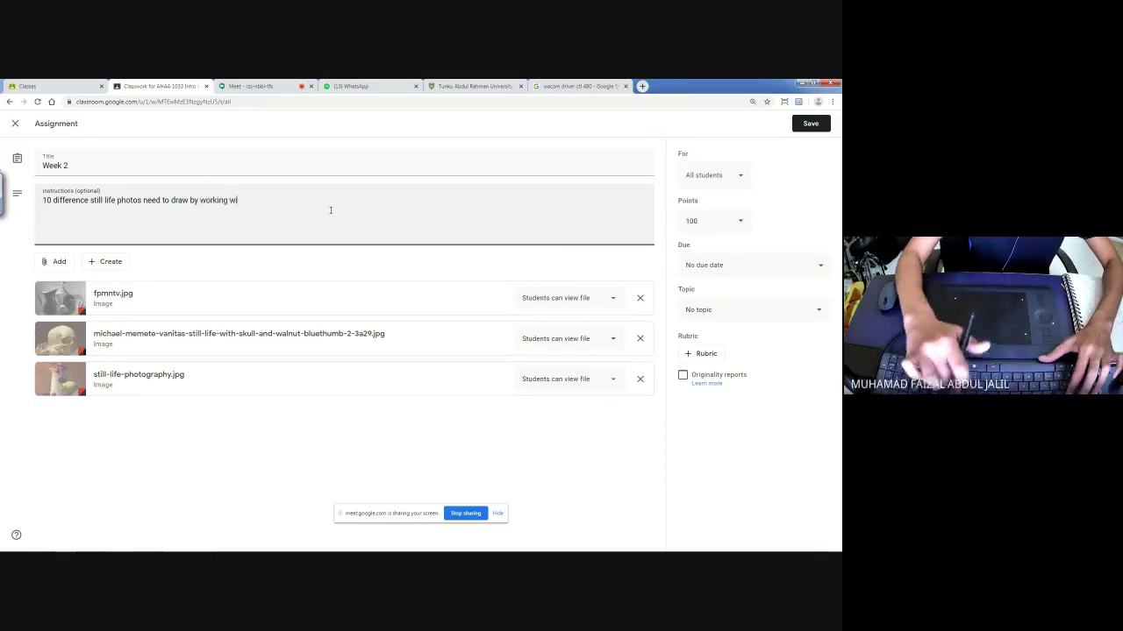
text(th brush drawing strokes)
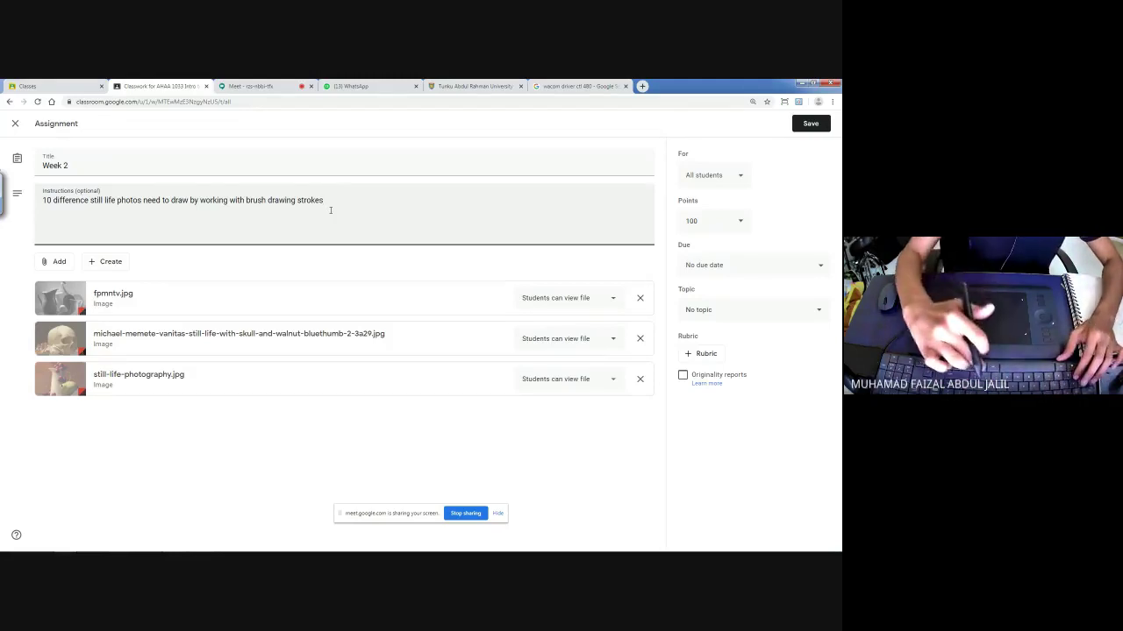
text(.)
- Below a blank line, add "Dateline : Week 3 - before each group practical class session starts." to the instructions
key(Return)
key(Return)
text(Datelin)
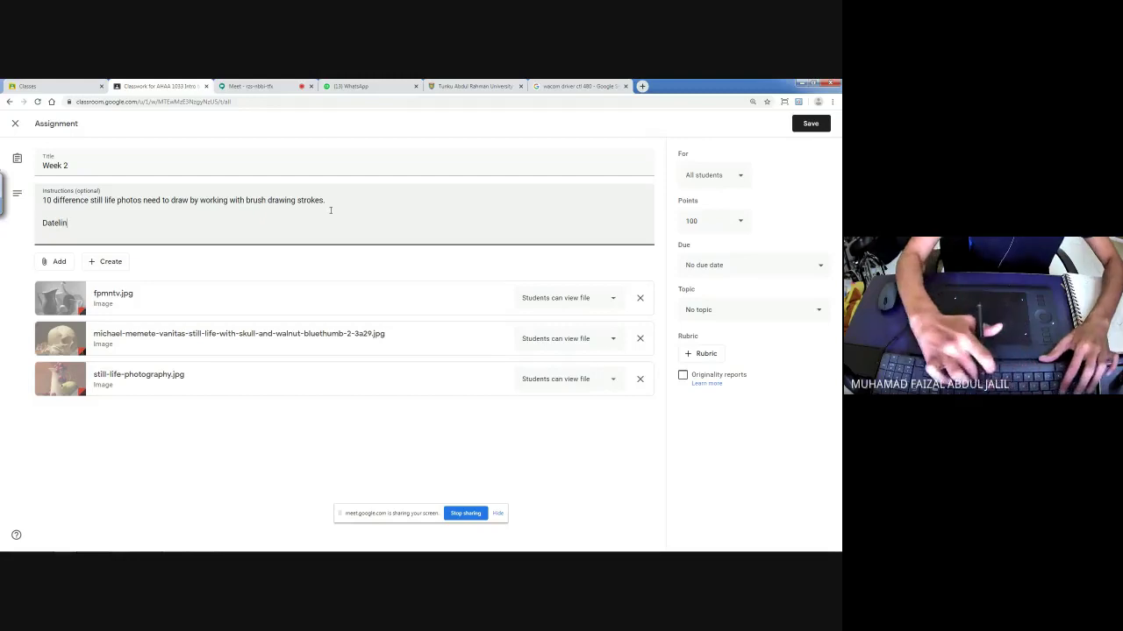
text(e : Wee)
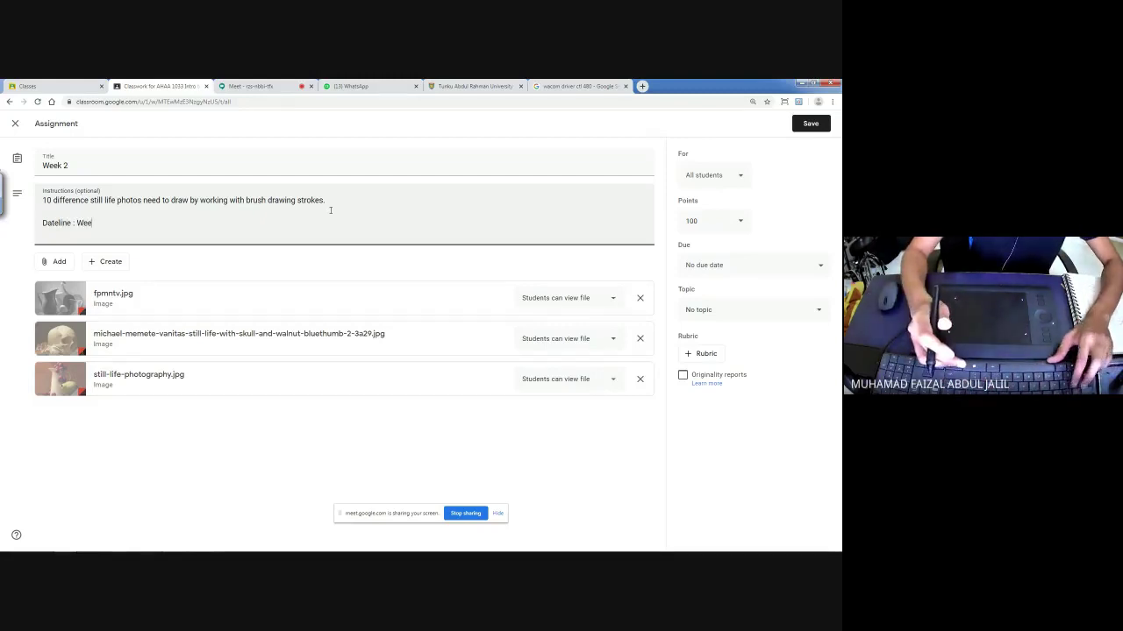
text(k 3)
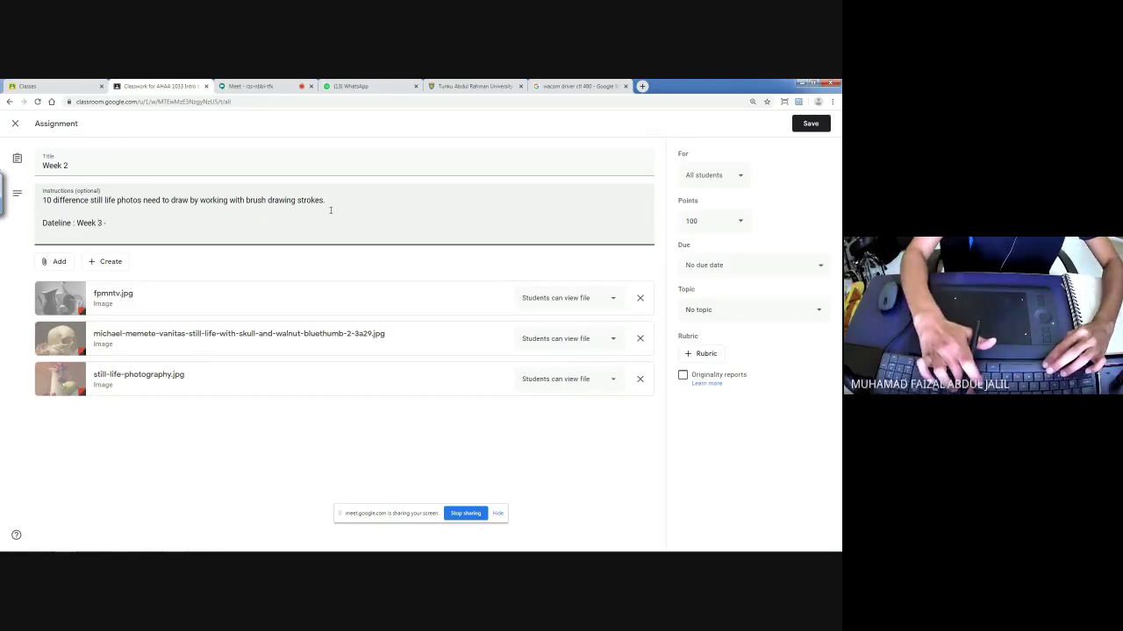
text( - before)
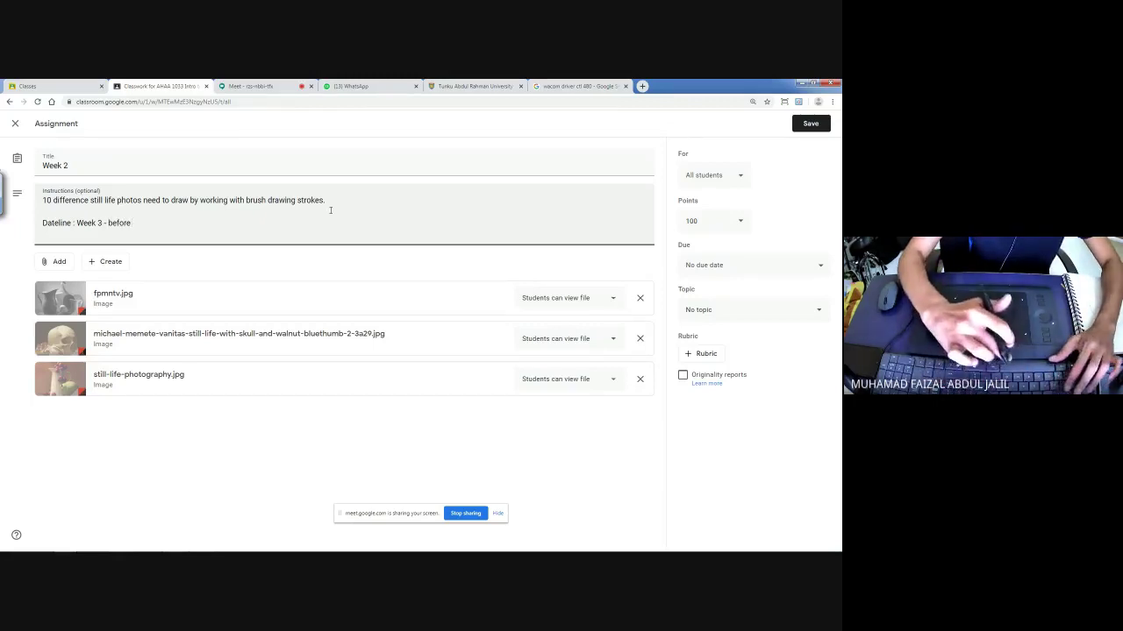
text( each group)
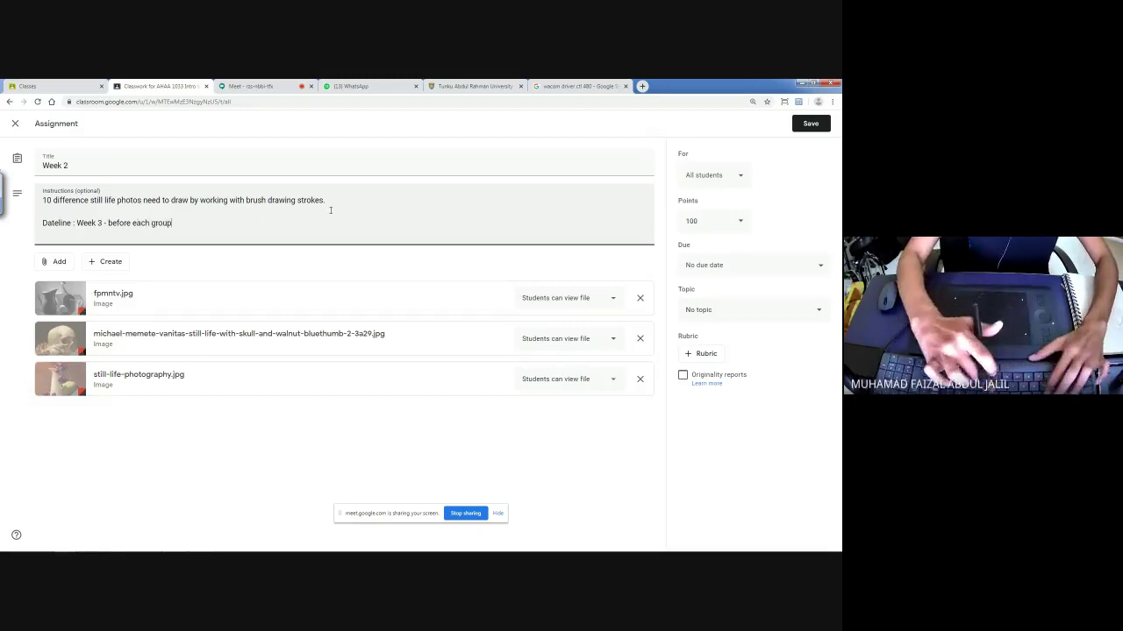
text( pract)
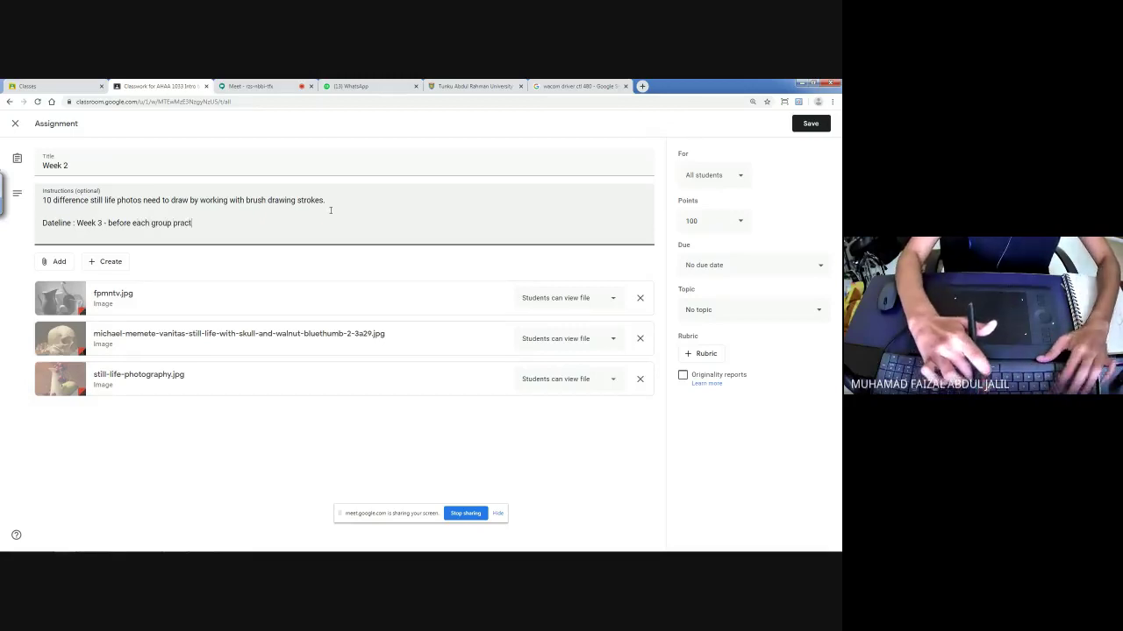
text(ical class se)
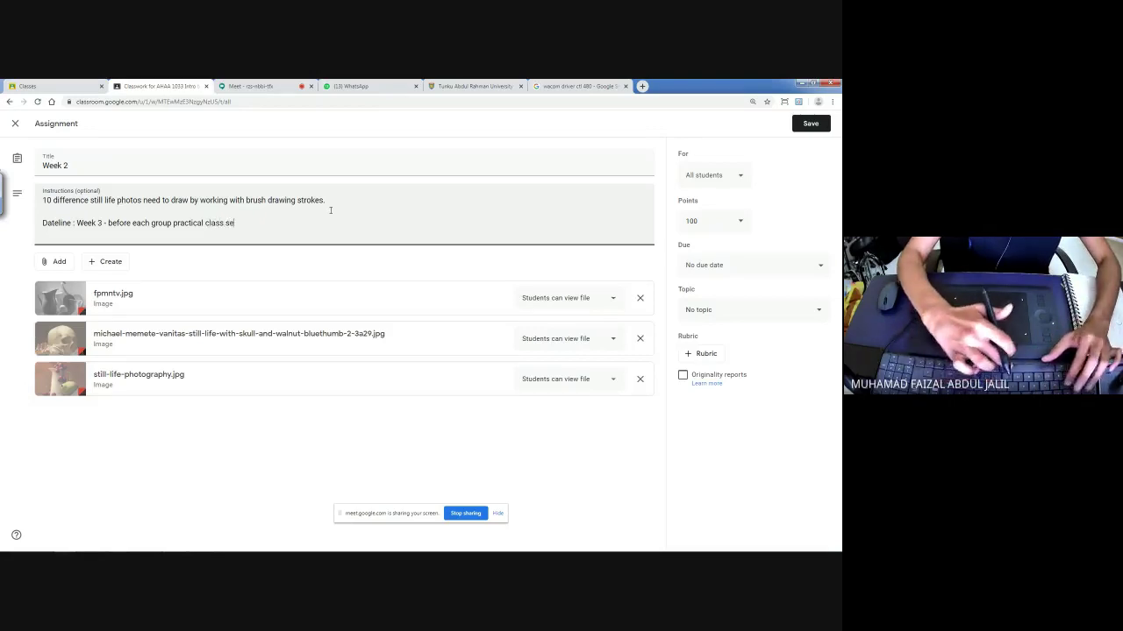
text(ssion starts.)
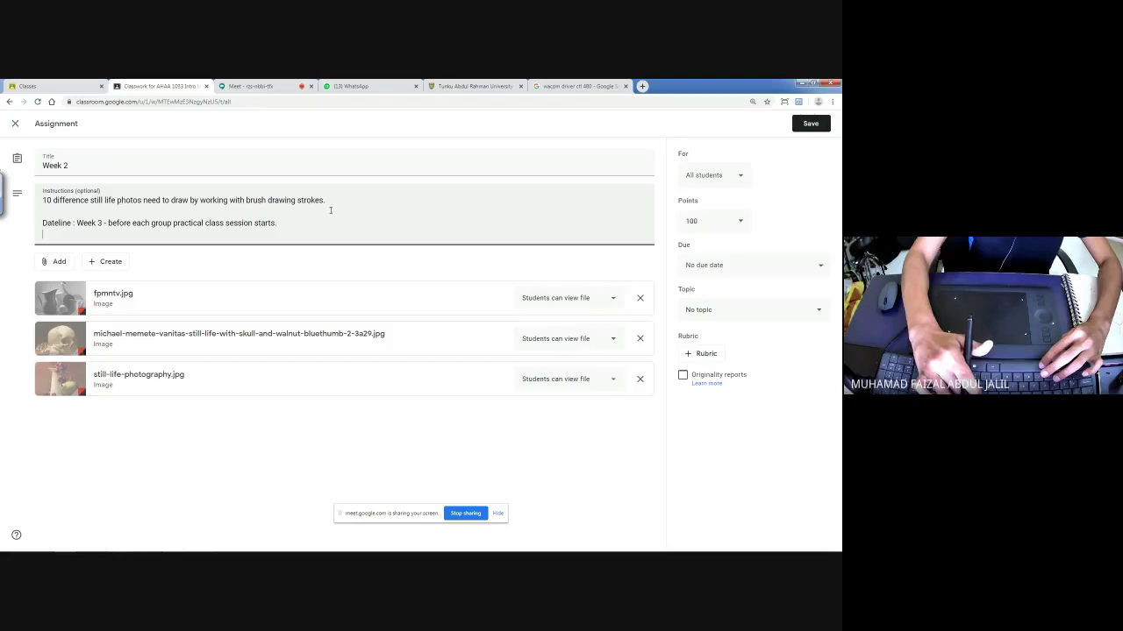
- Add the line "submission in google classroom folder by weekly" below the dateline in the instructions
text(sub)
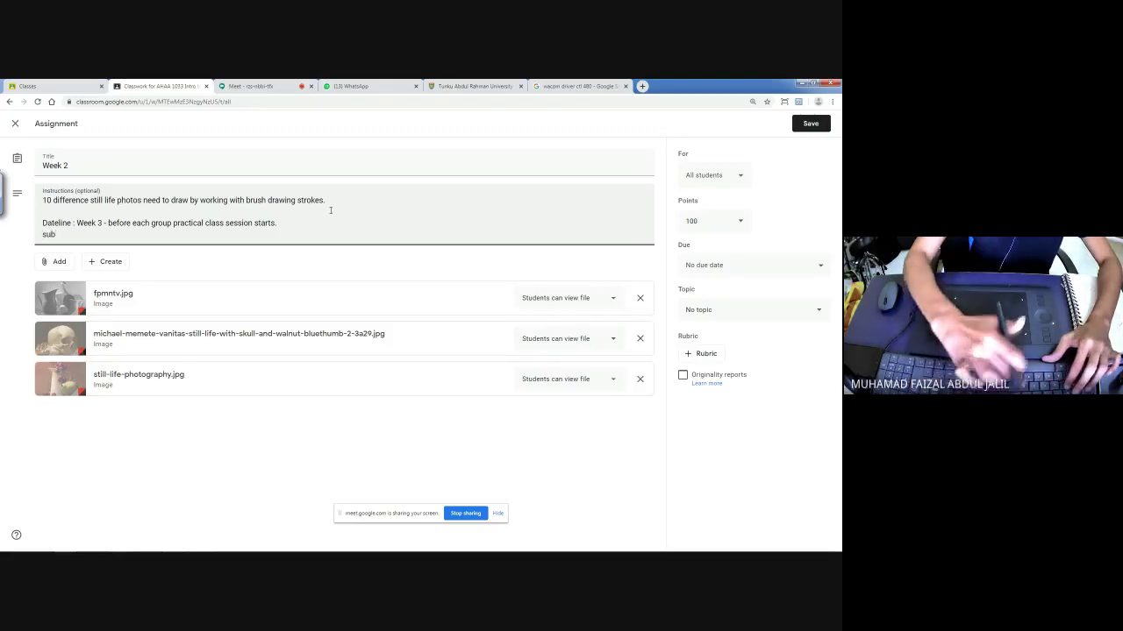
text(mission in google classroom)
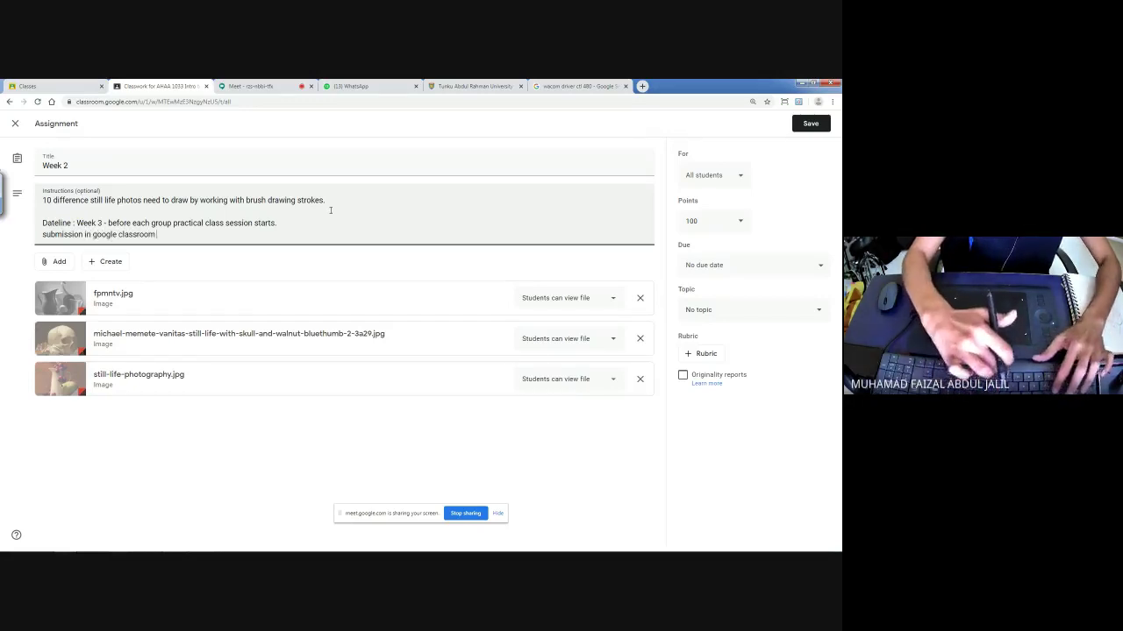
text( folder)
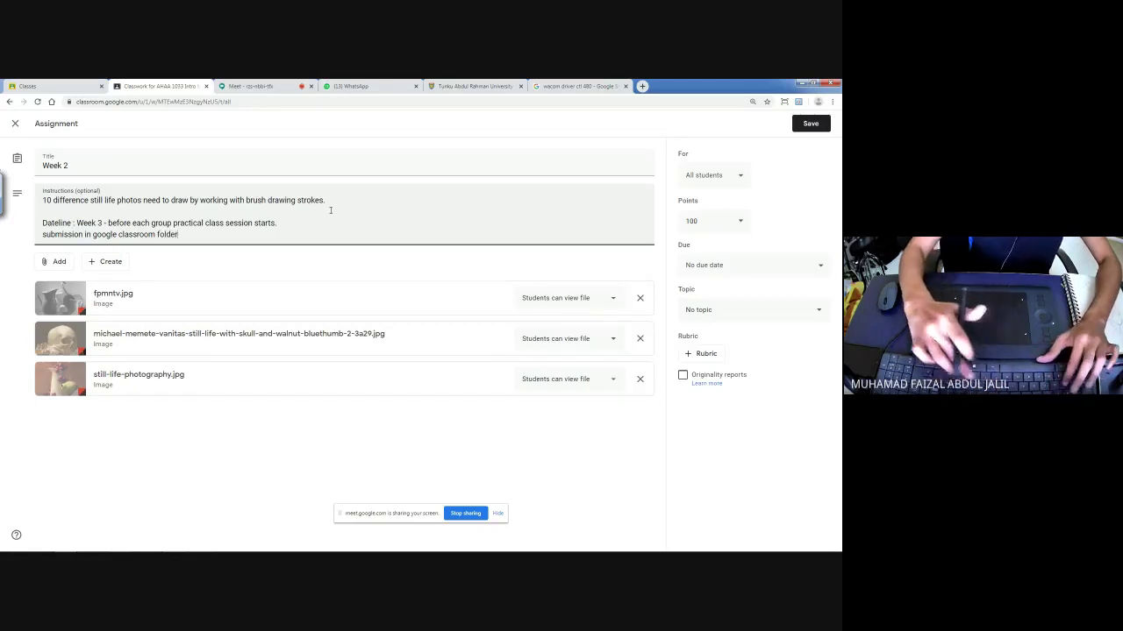
text( by weekly)
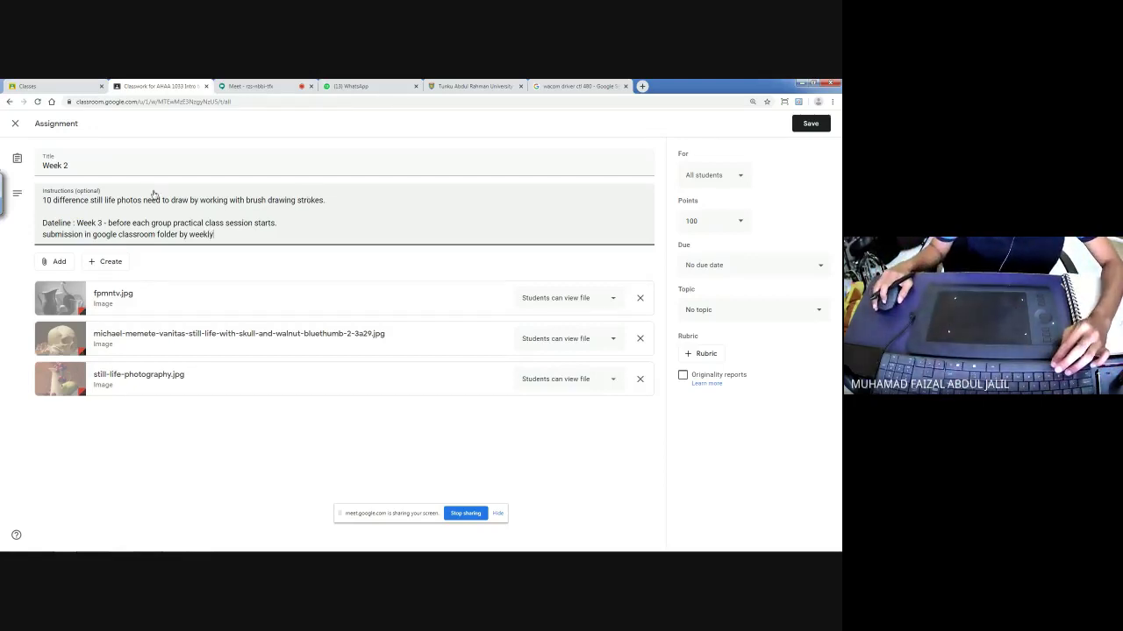
- Insert "1 testing brushes exercise" above the still life sentence, separated from it by a blank line
click(43, 200)
key(Return)
key(Return)
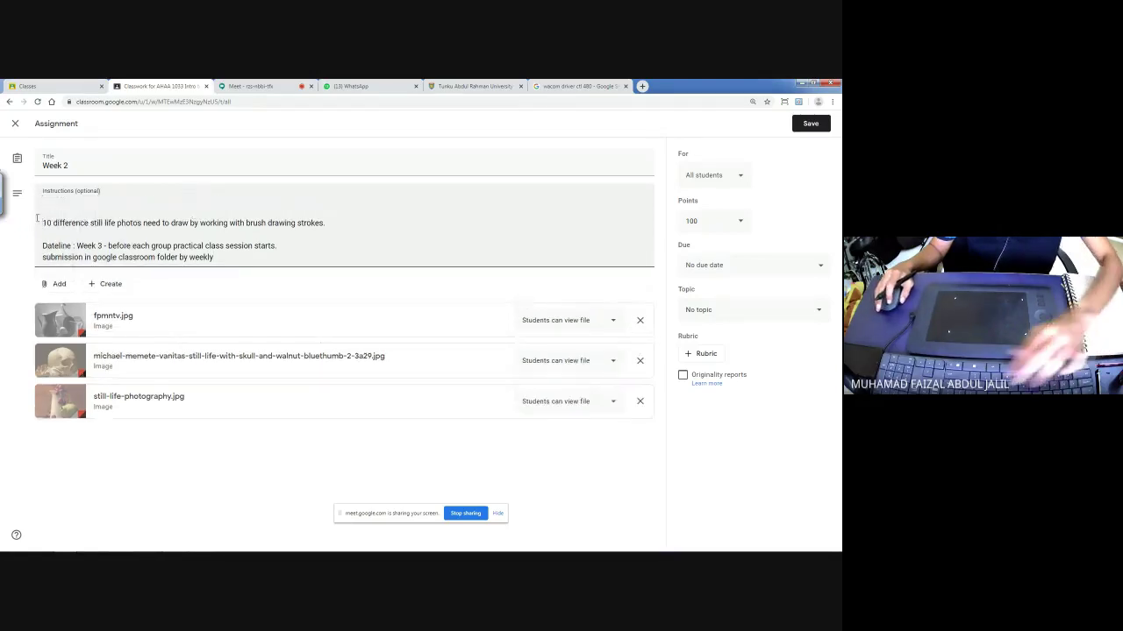
click(48, 210)
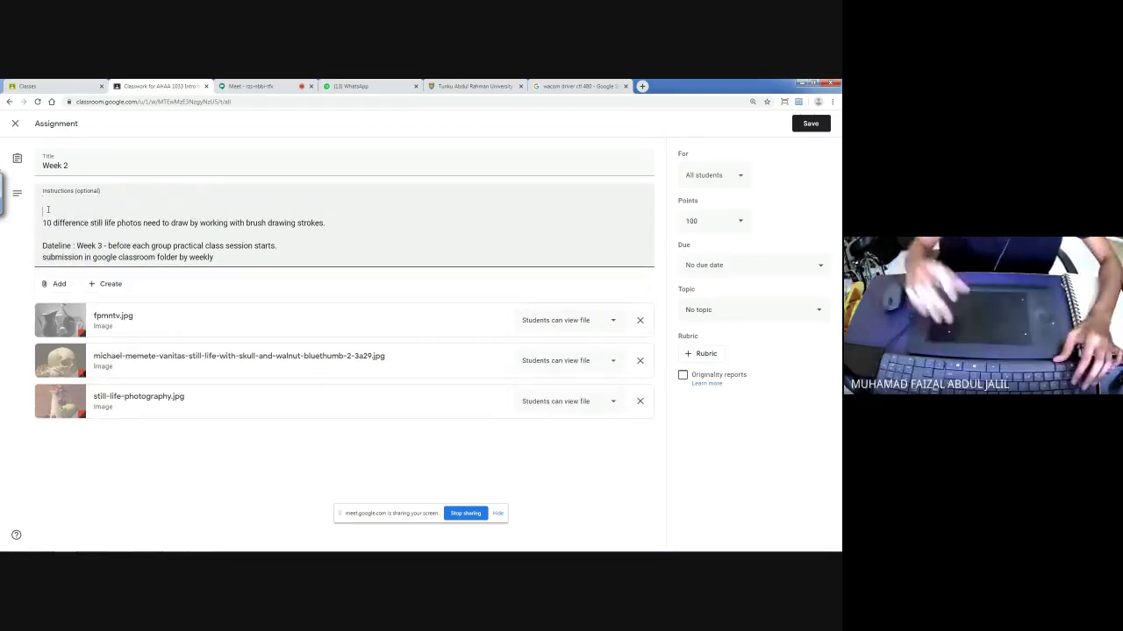
text(1)
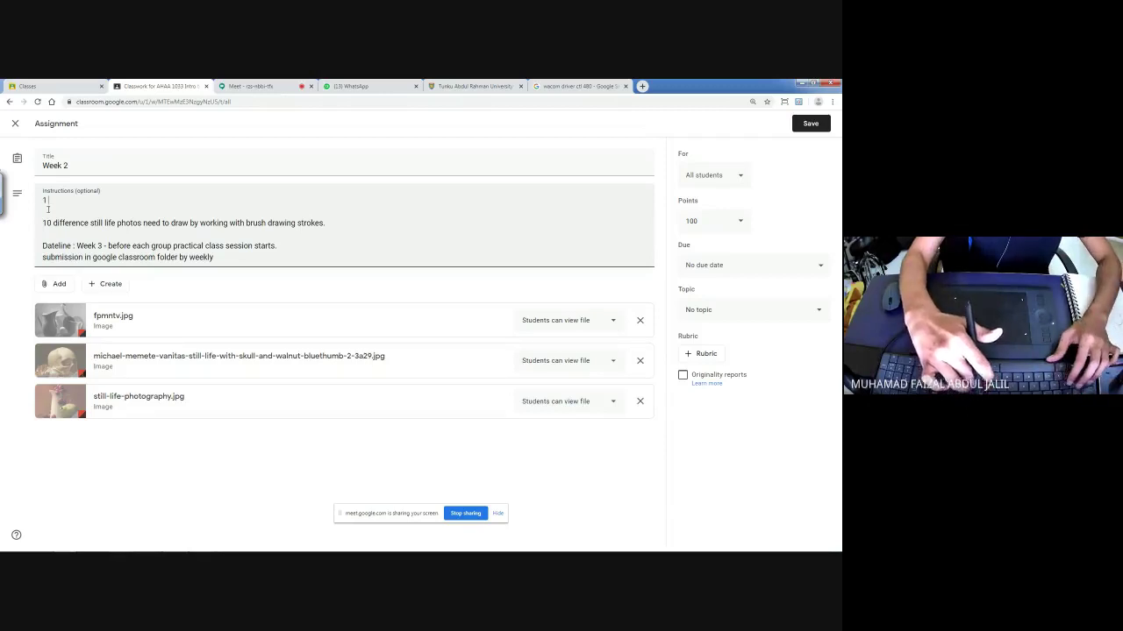
text(testing )
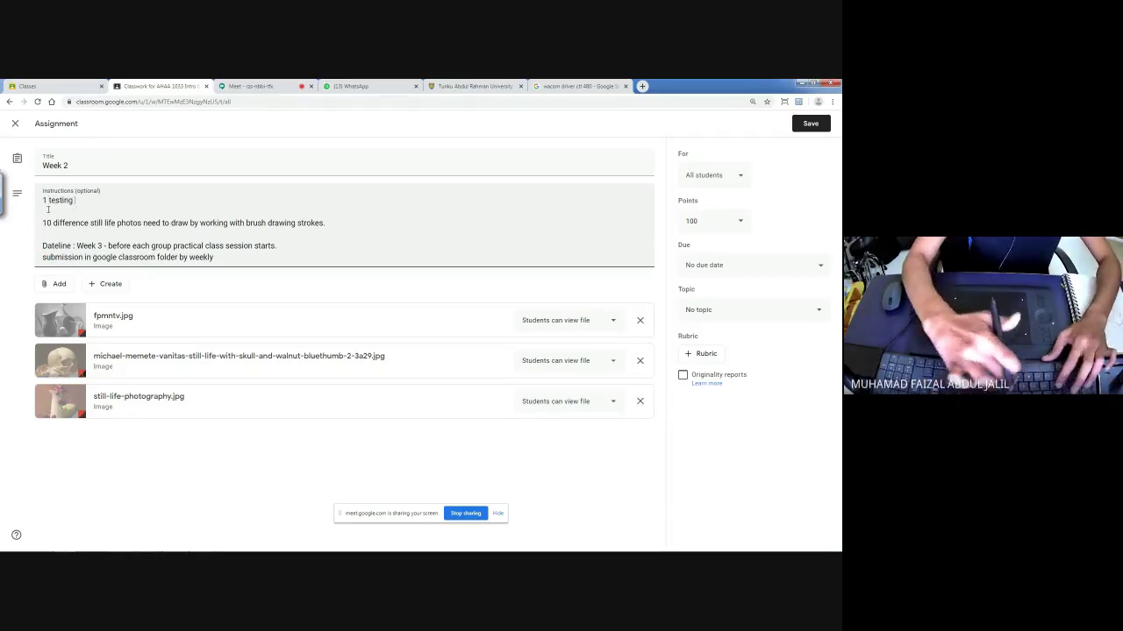
text(brishes)
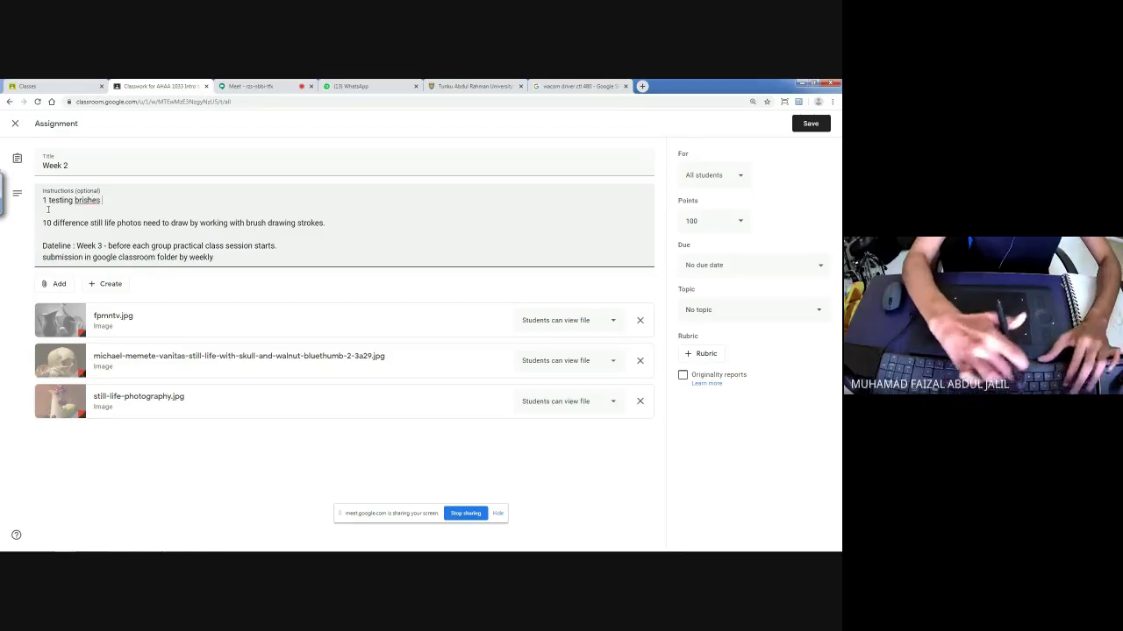
key(BackSpace)
key(BackSpace)
key(BackSpace)
key(BackSpace)
key(BackSpace)
key(BackSpace)
text(ushes exercise)
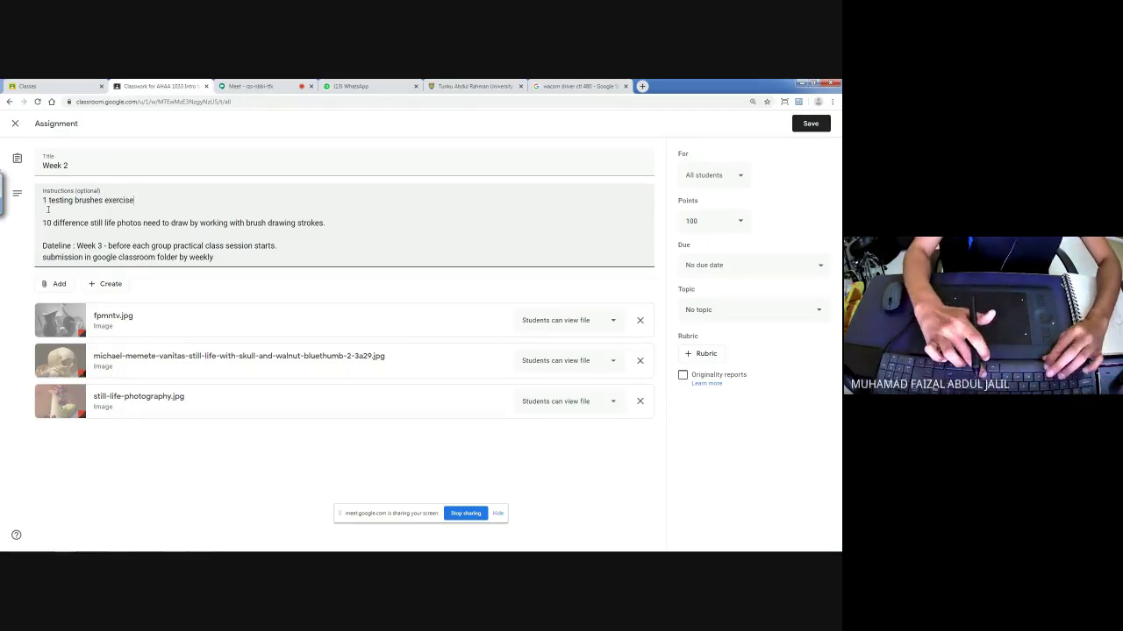
- Insert "Total : 11 page of drawings" between the still life sentence and the dateline, set off by blank lines
click(279, 257)
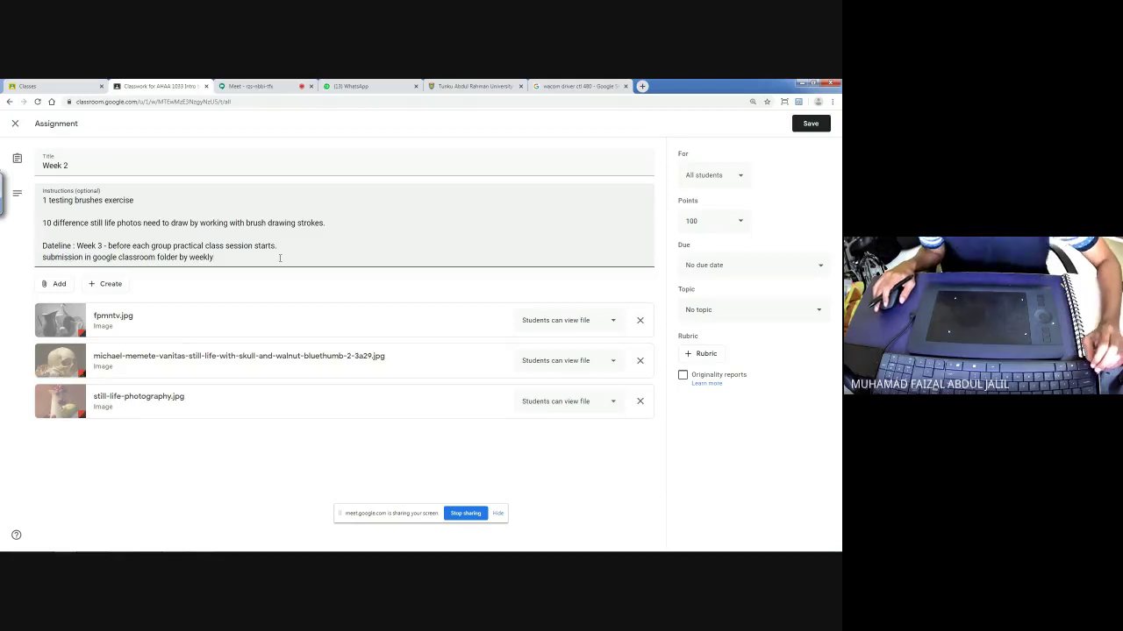
click(340, 223)
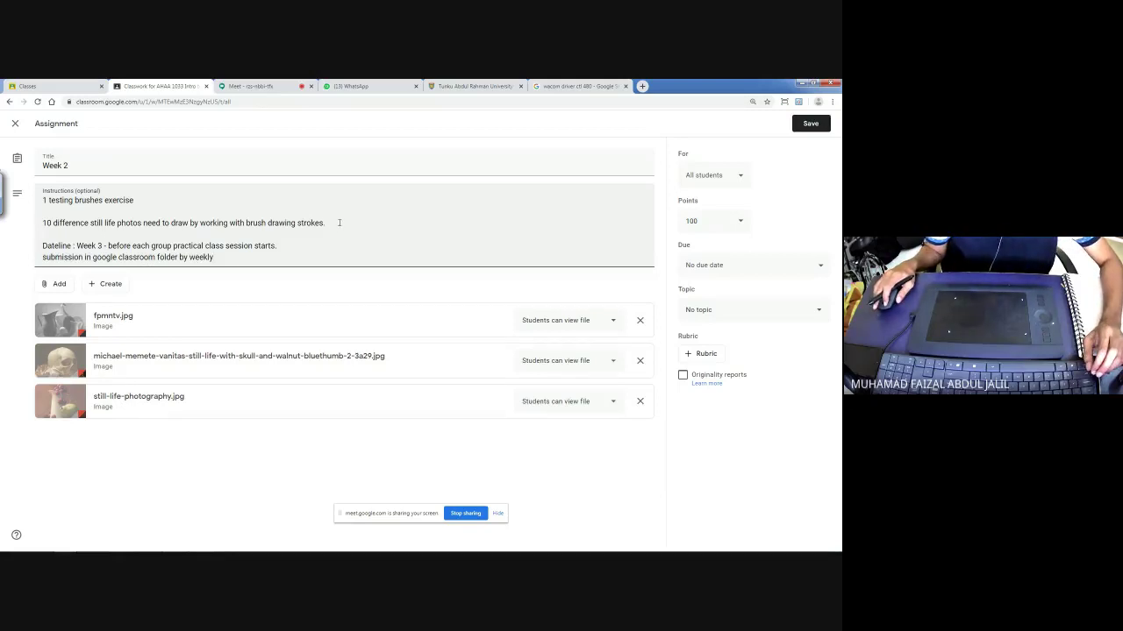
key(Return)
key(Return)
text(T)
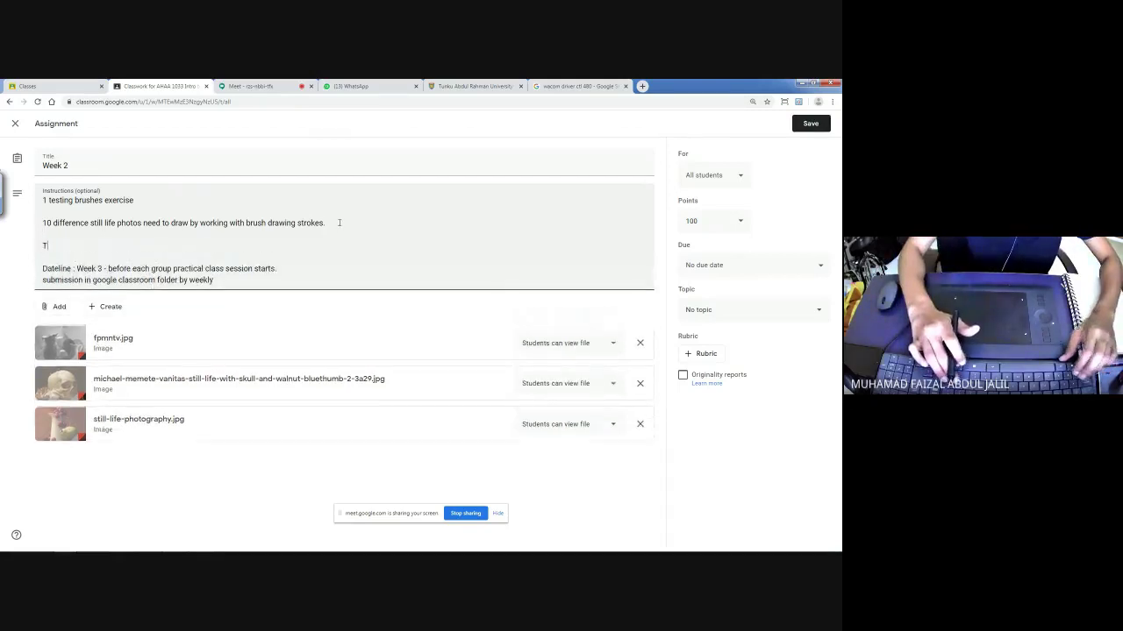
text(otal : 11 [pag)
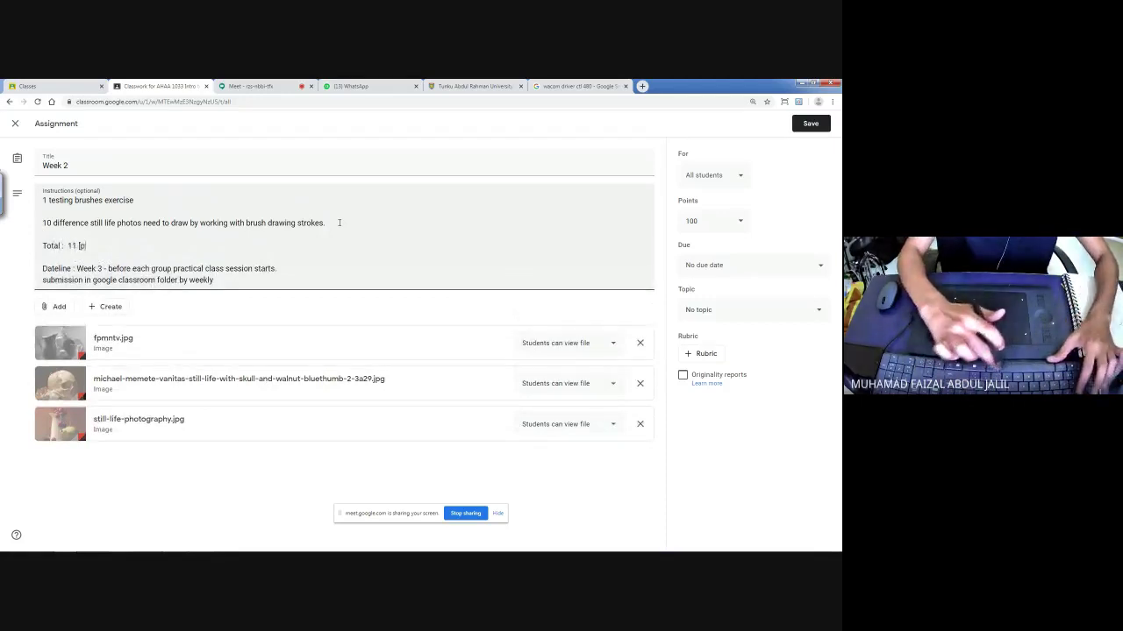
key(BackSpace)
key(BackSpace)
key(BackSpace)
key(BackSpace)
text(page if )
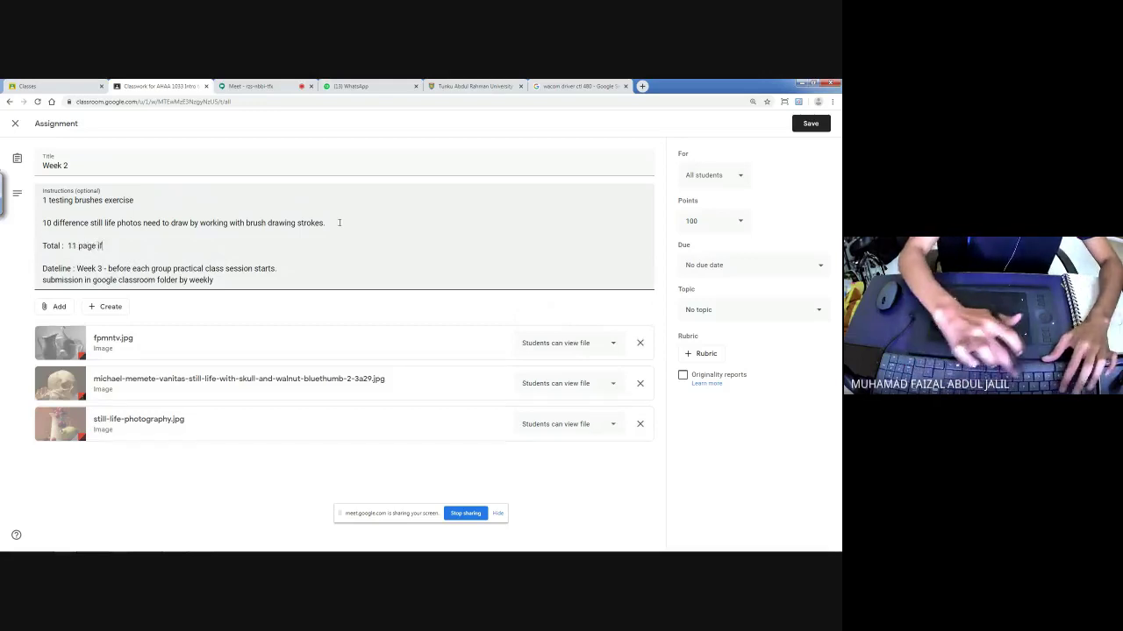
text(drawing)
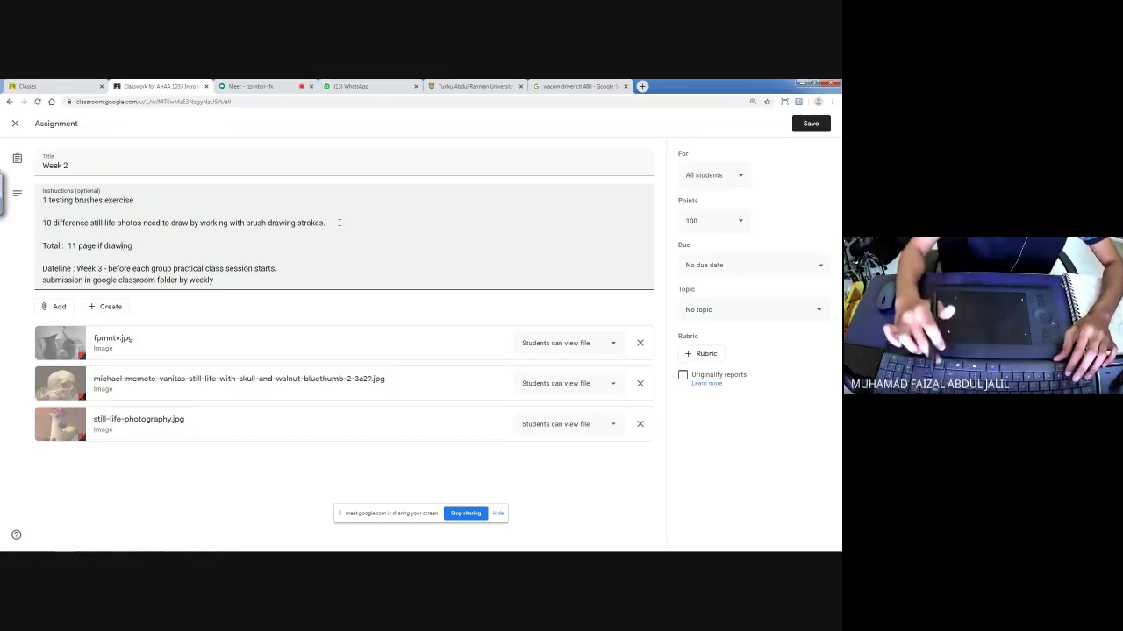
key(BackSpace)
text(o)
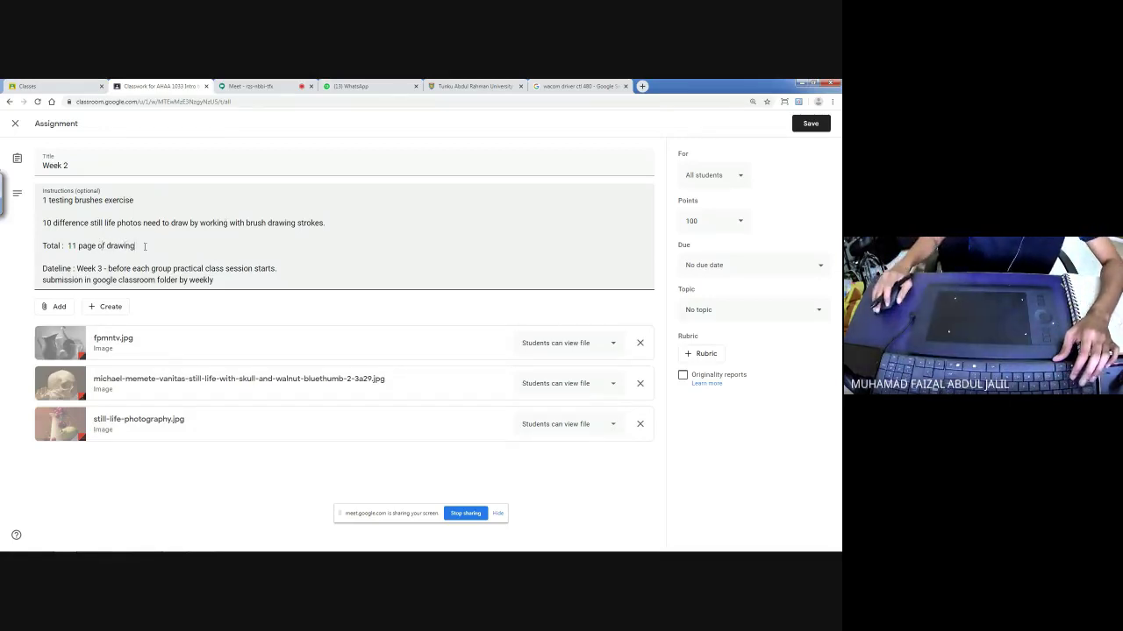
text(s)
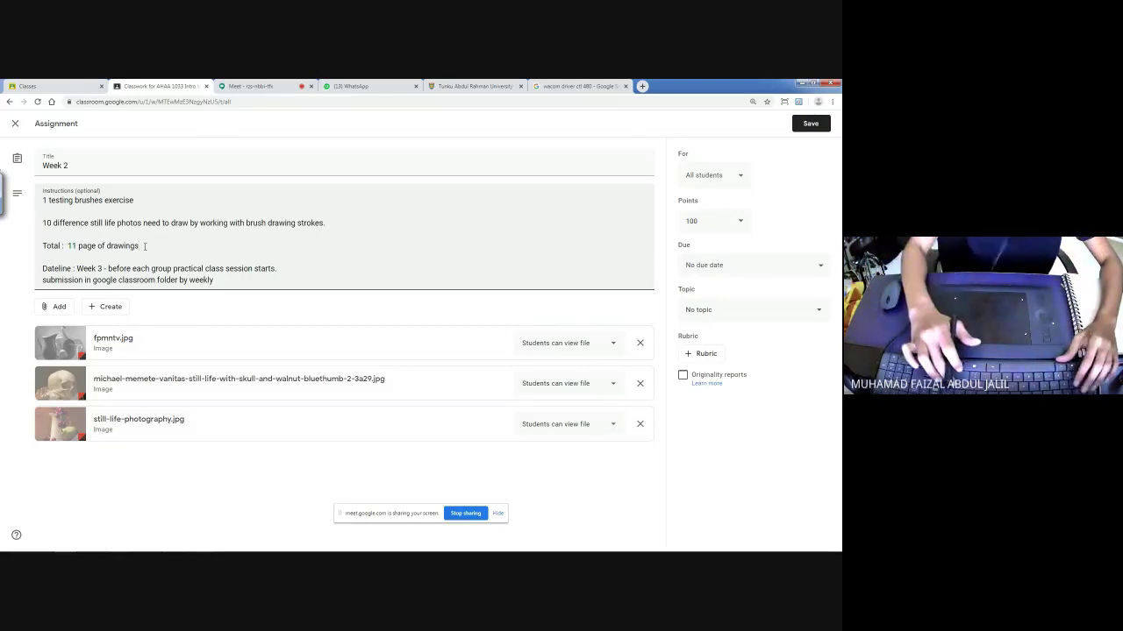
- Add "Size A4" below the drawings total in the instructions, leaving a blank line between them
key(Return)
key(Return)
text(Size)
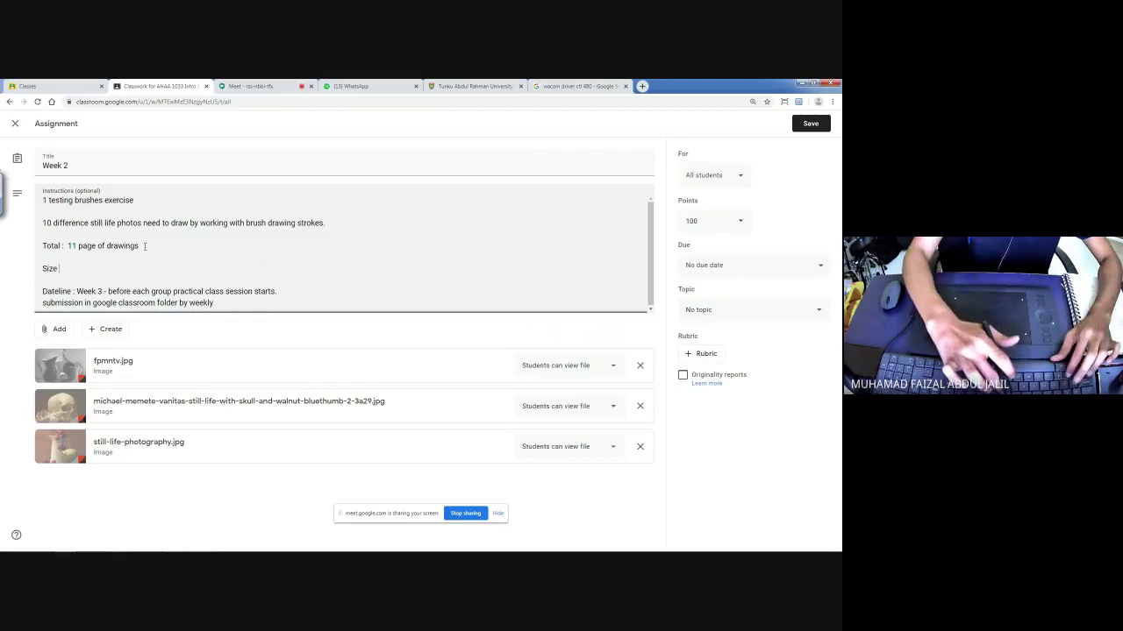
text( A1)
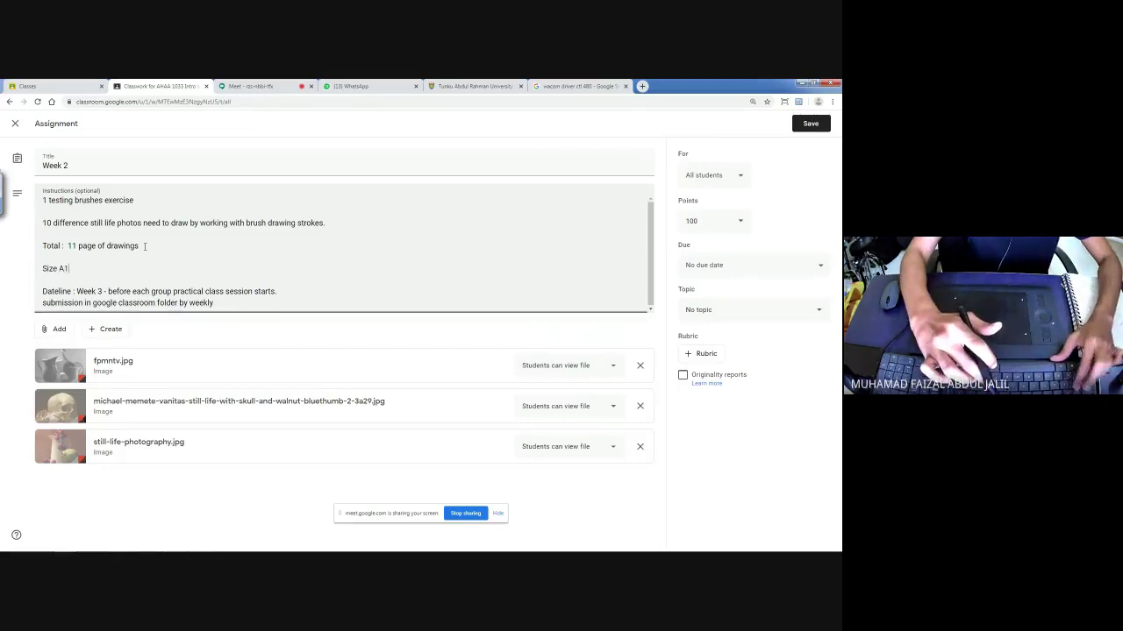
key(BackSpace)
text(4)
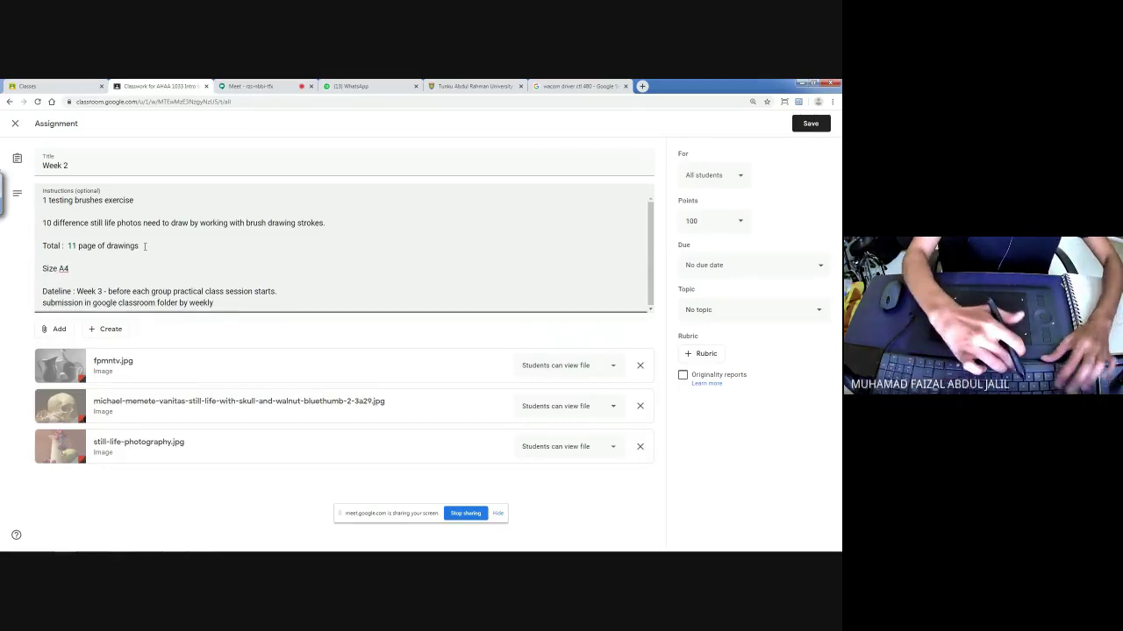
text( - )
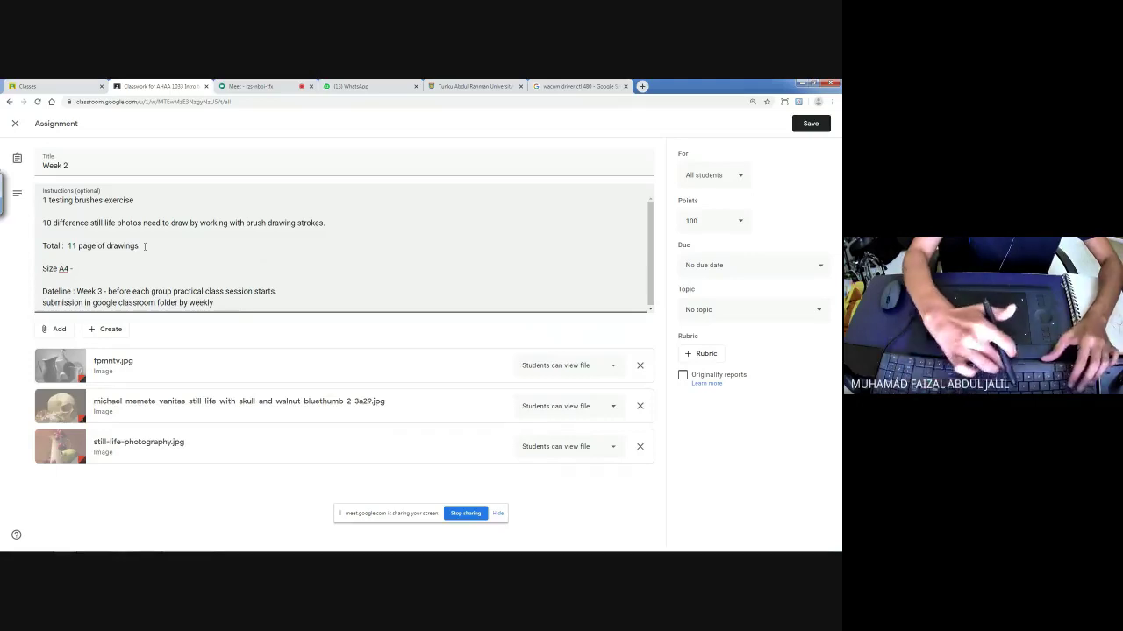
text(L)
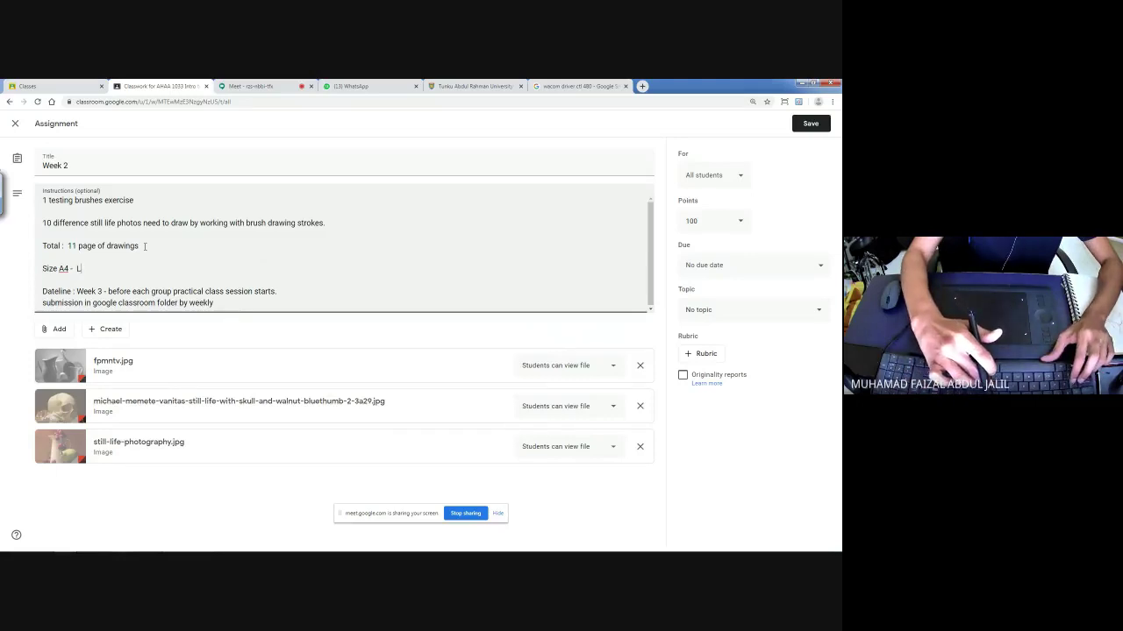
text(andscapes)
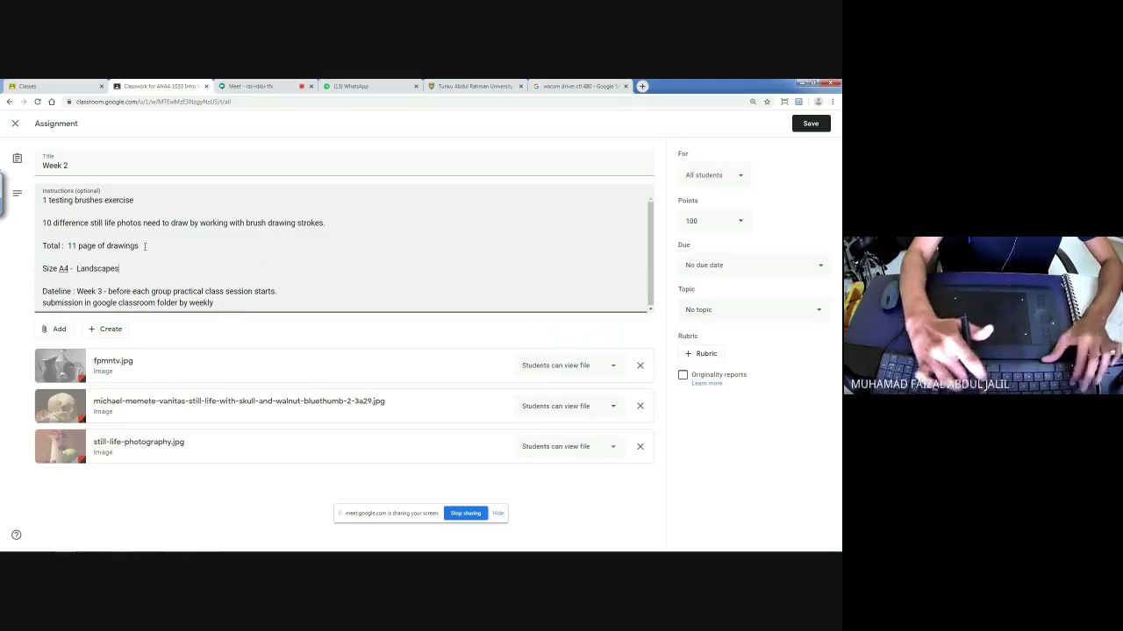
text( format)
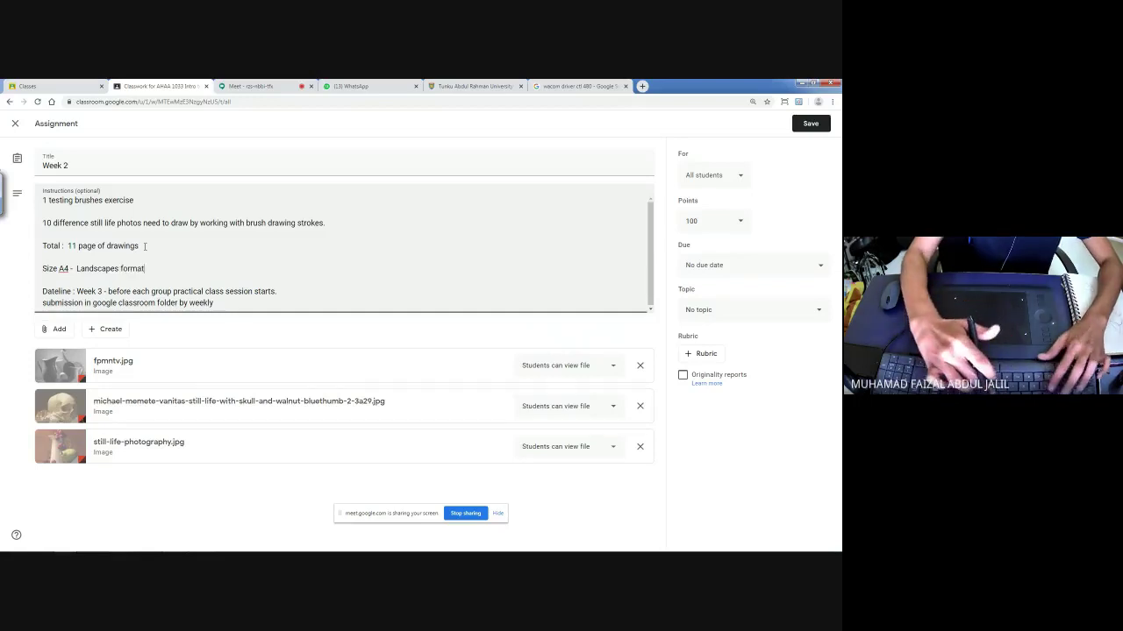
text( 11in x)
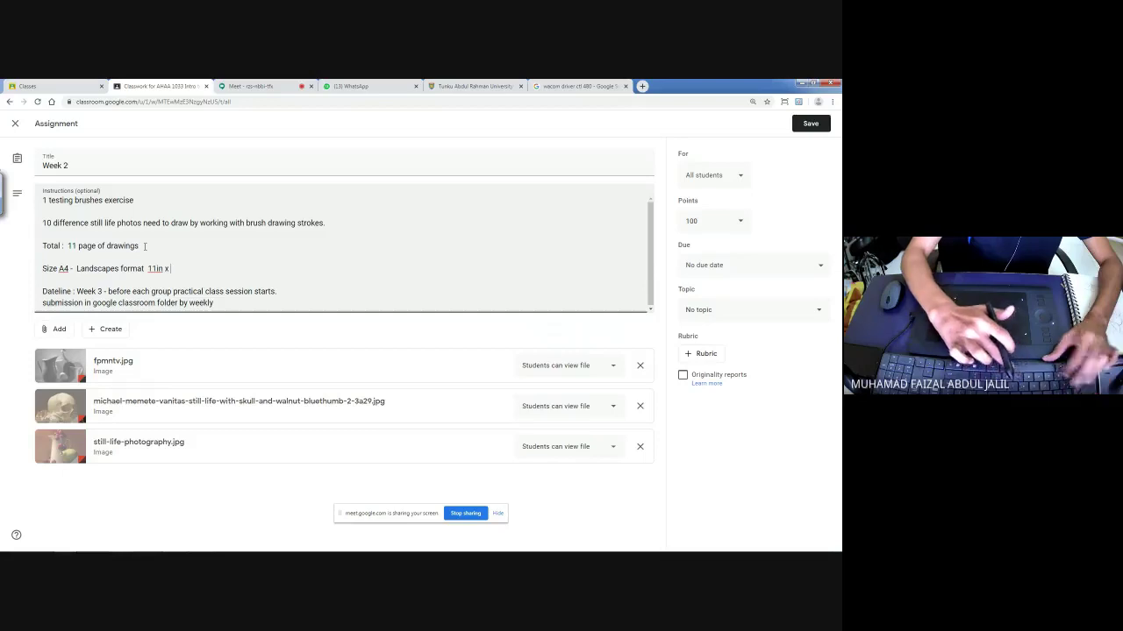
text( 8 in , 150 dpi only)
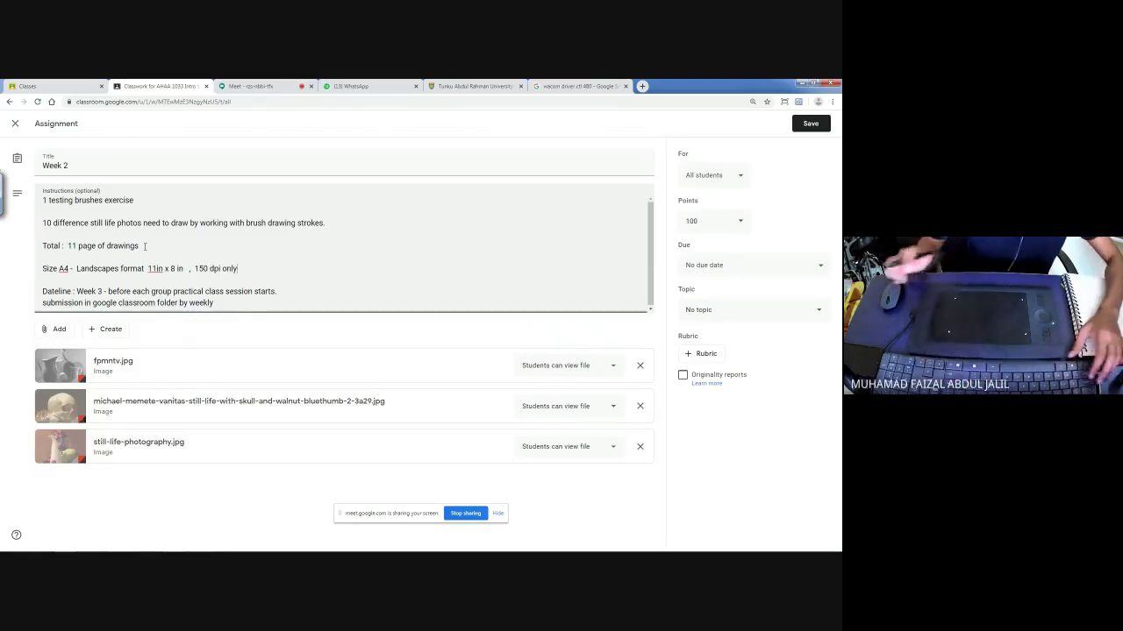
- Add "Files format : jpeg files" below the size line, set off by a blank line, and save the assignment
key(Return)
key(Return)
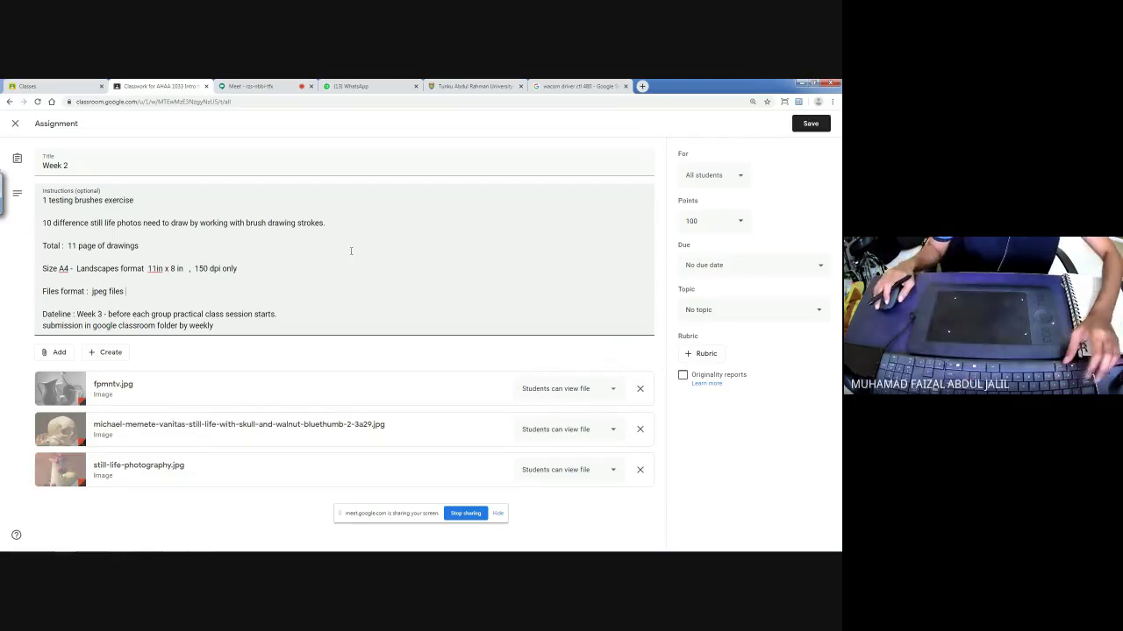
click(808, 123)
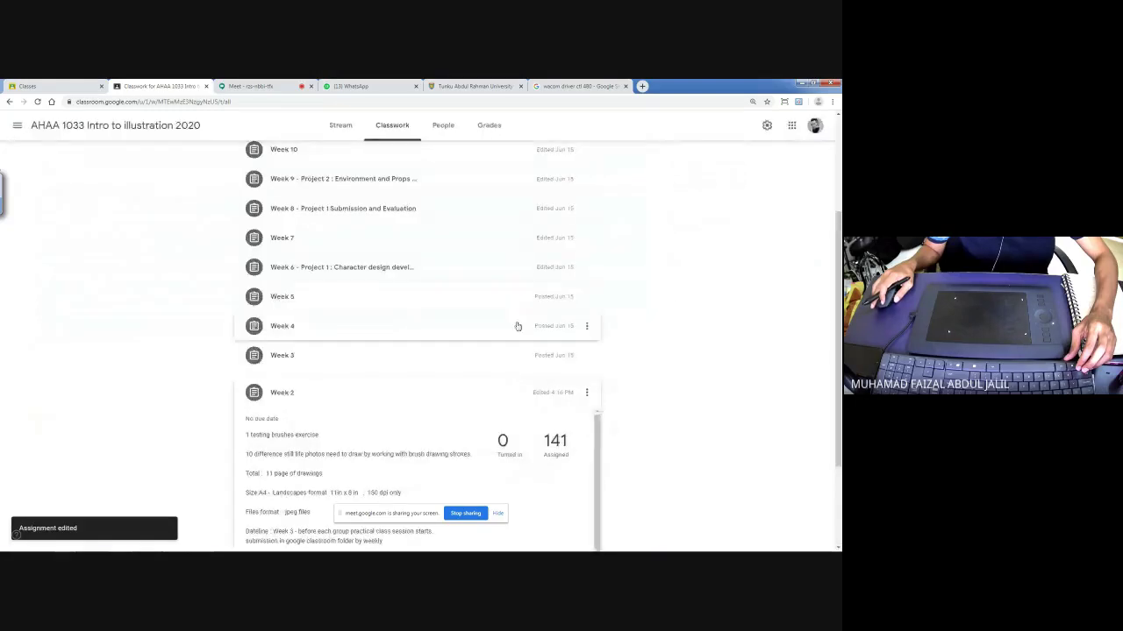
- Switch to the skull drawing in Photoshop, make the skull reference photo layer visible and duplicate it
click(176, 544)
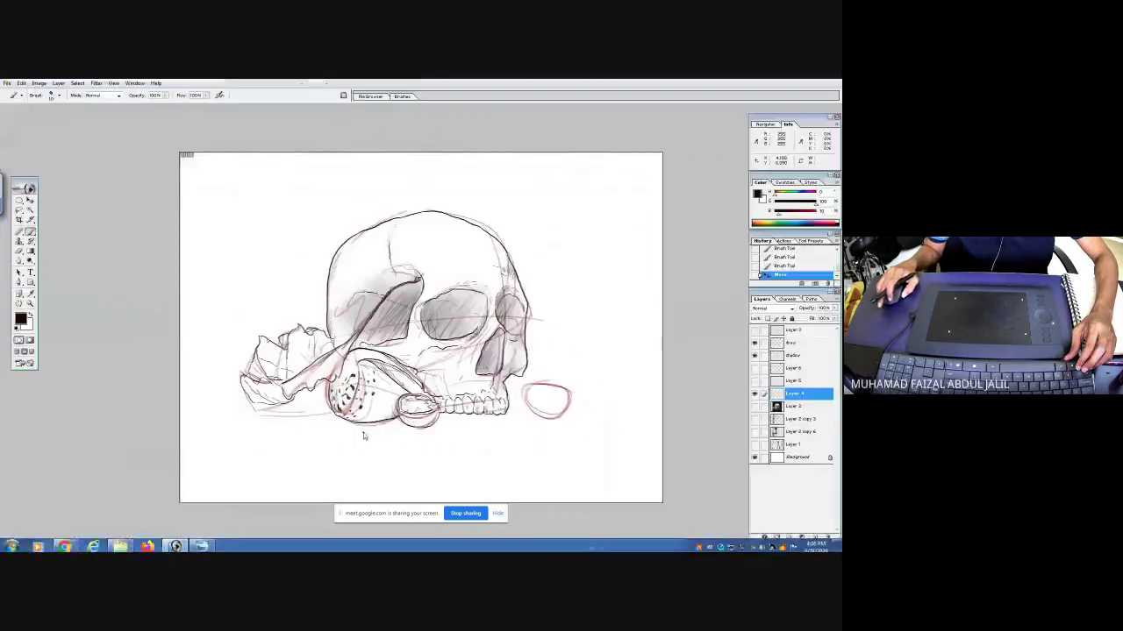
key(ctrl+minus)
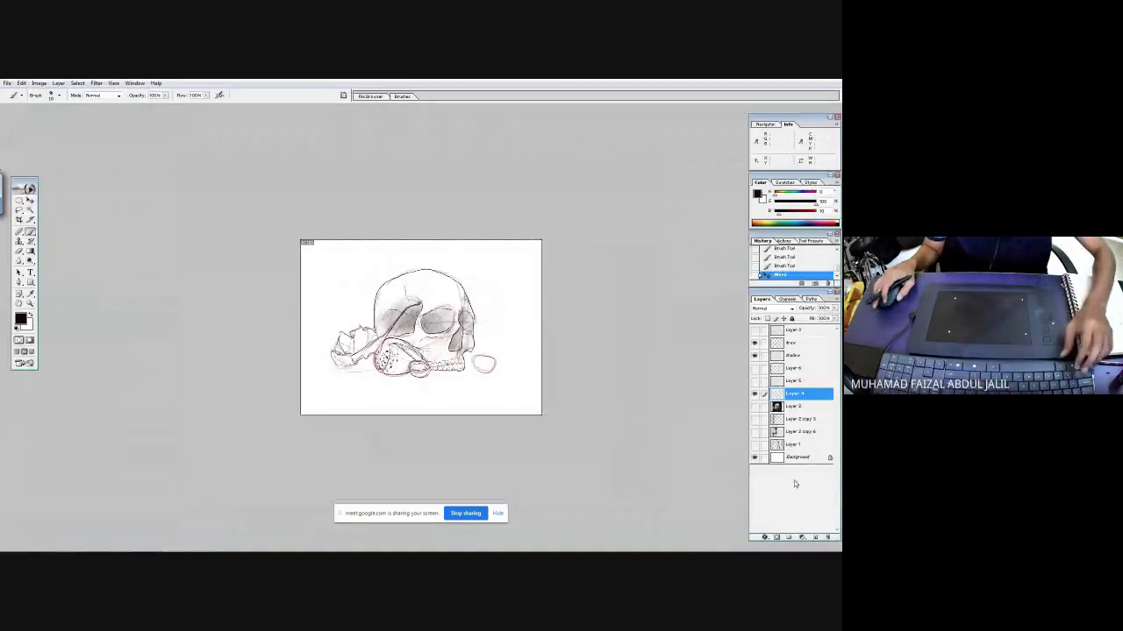
click(755, 408)
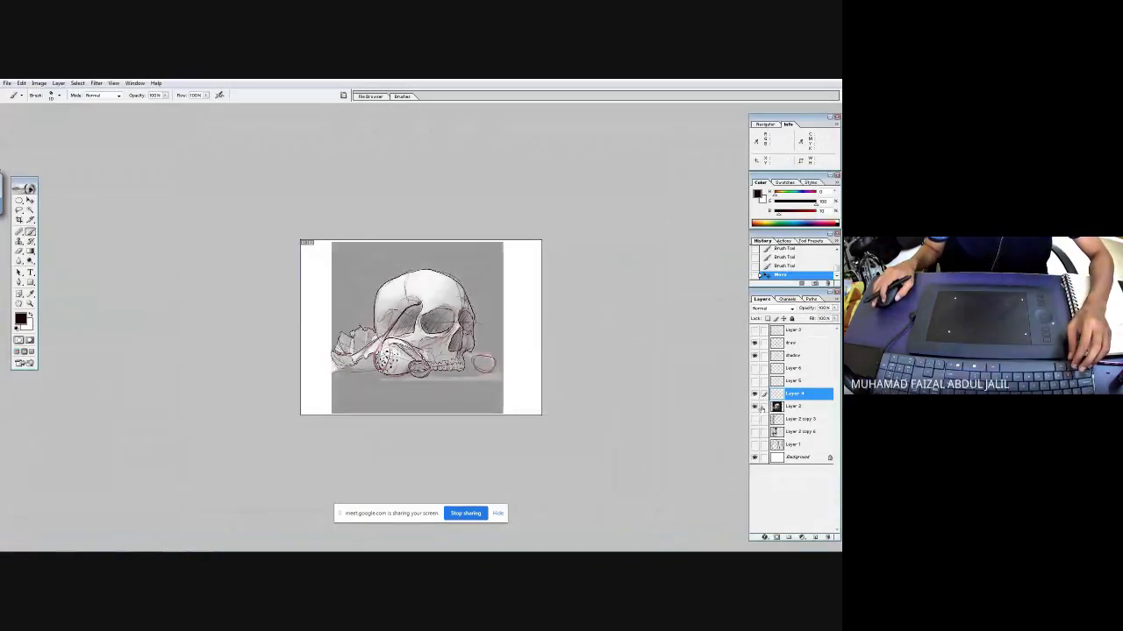
click(789, 408)
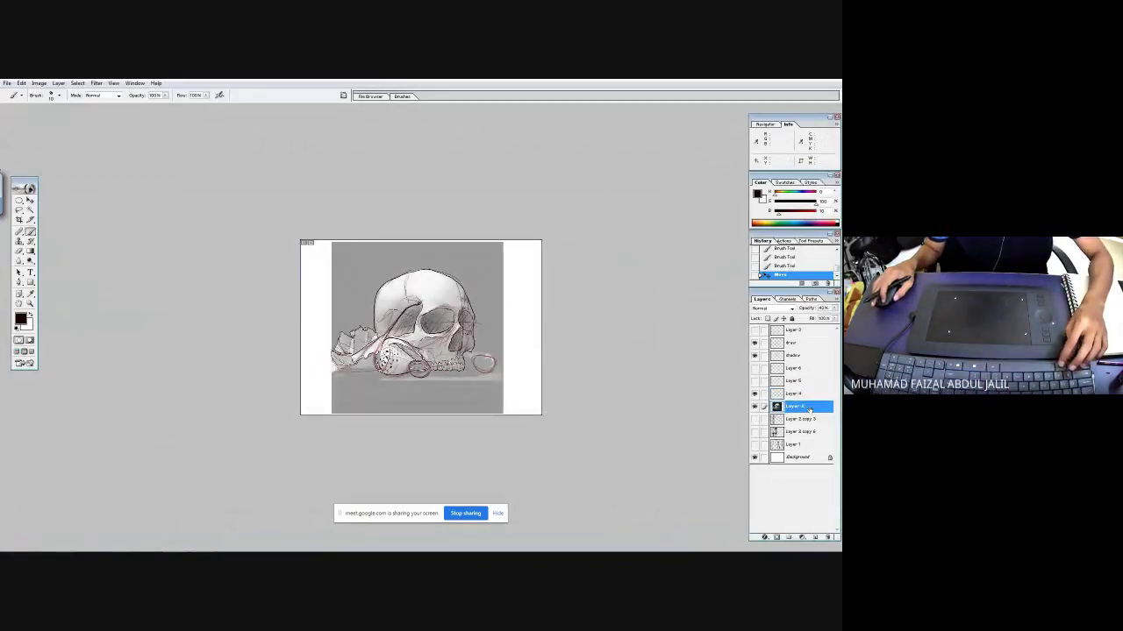
right_click(810, 410)
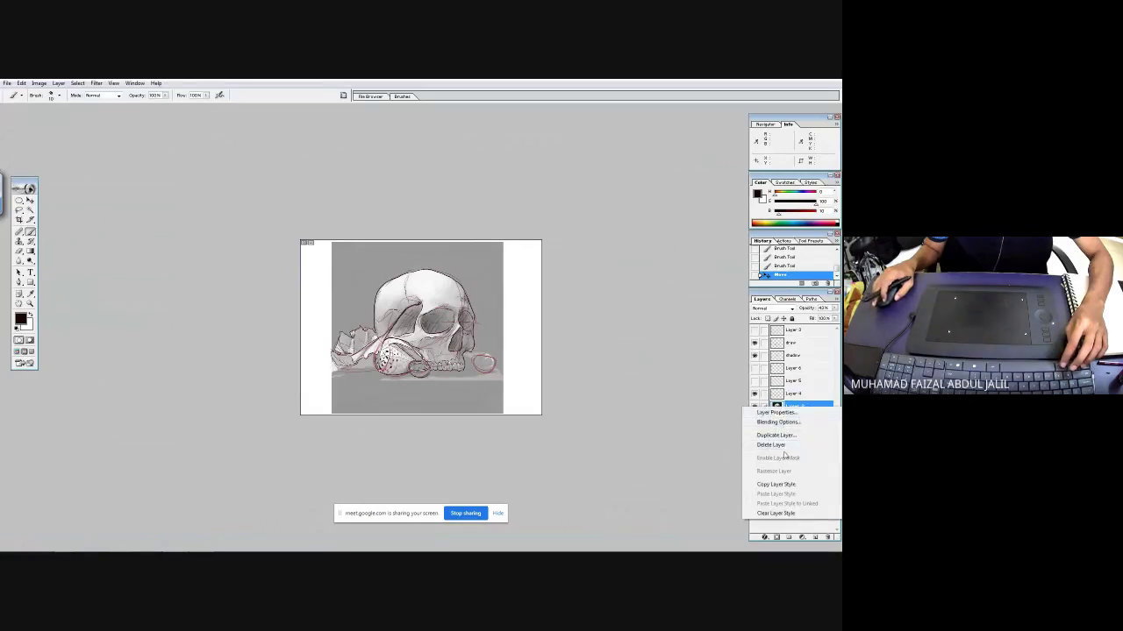
click(788, 483)
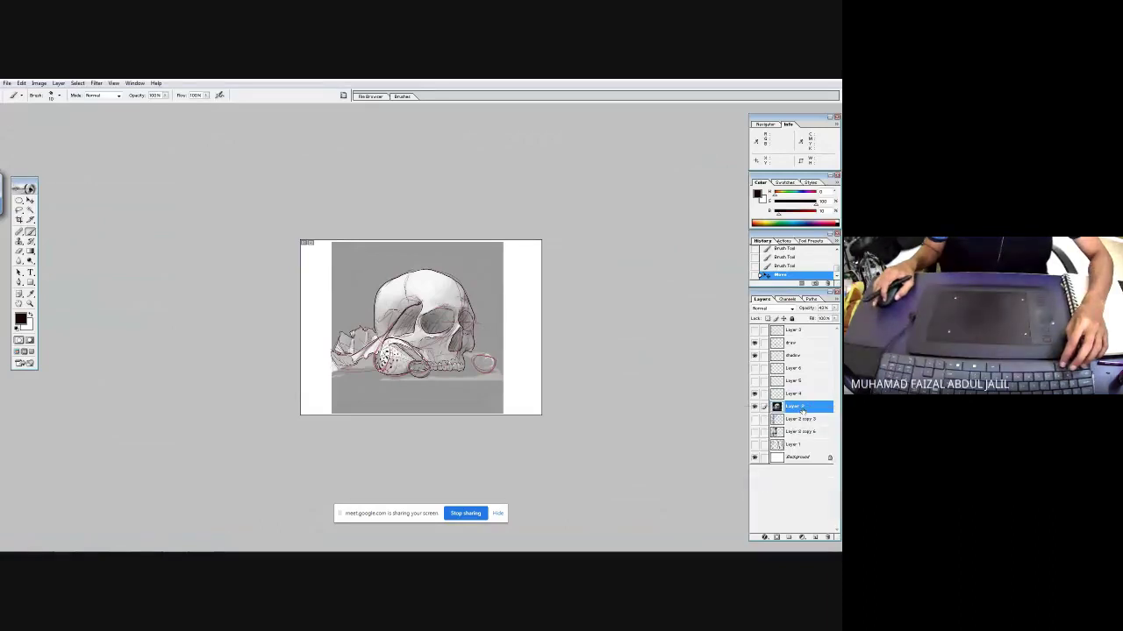
right_click(802, 411)
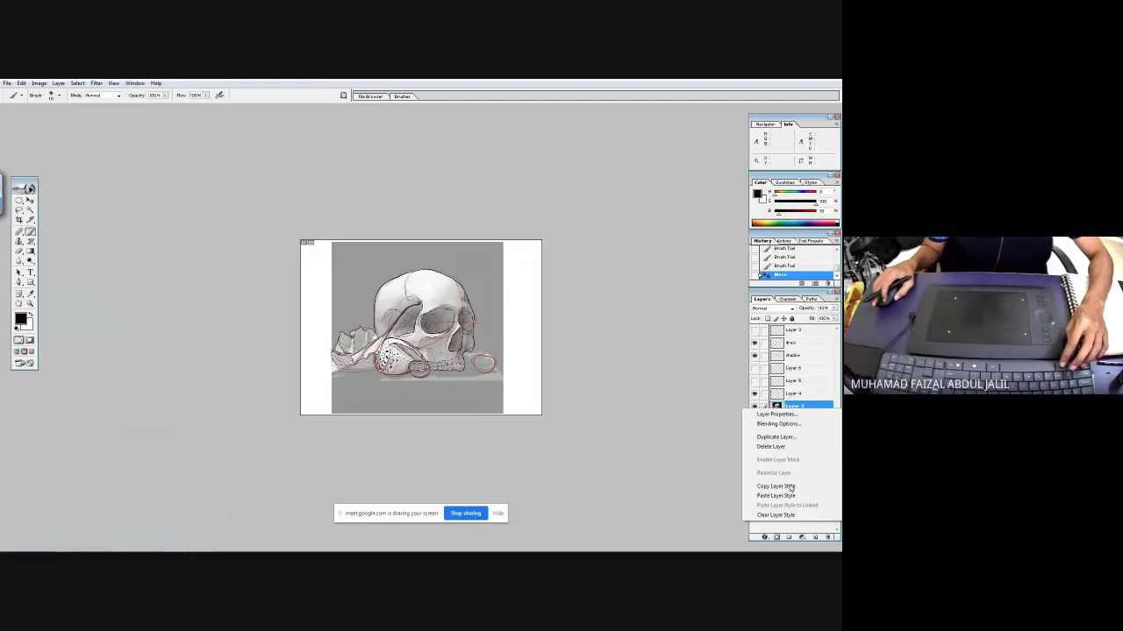
click(797, 438)
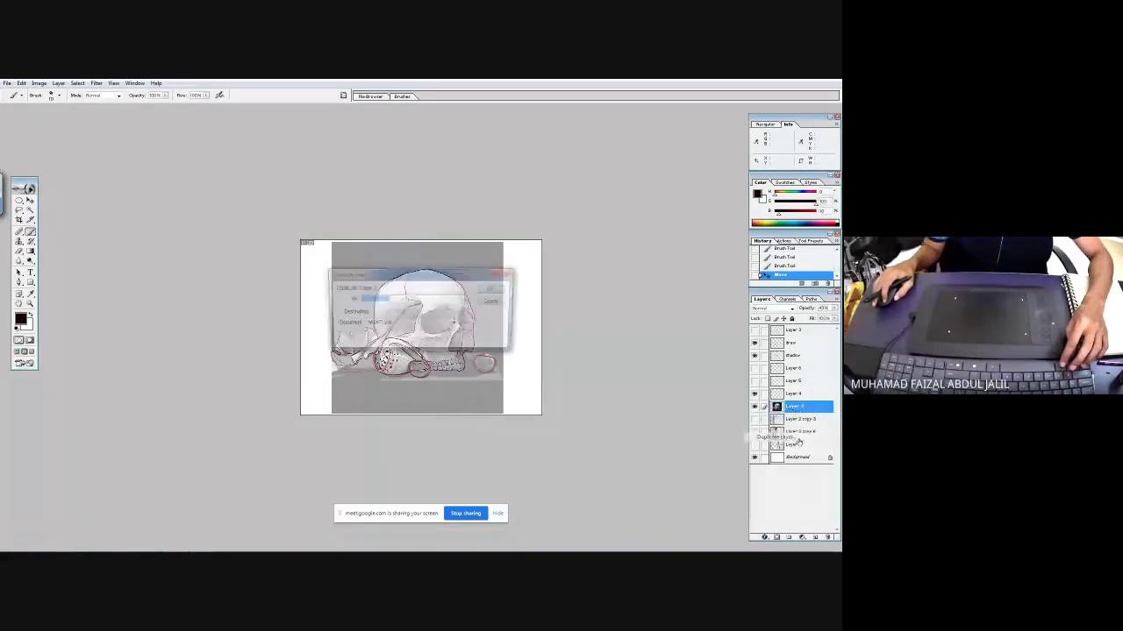
click(483, 292)
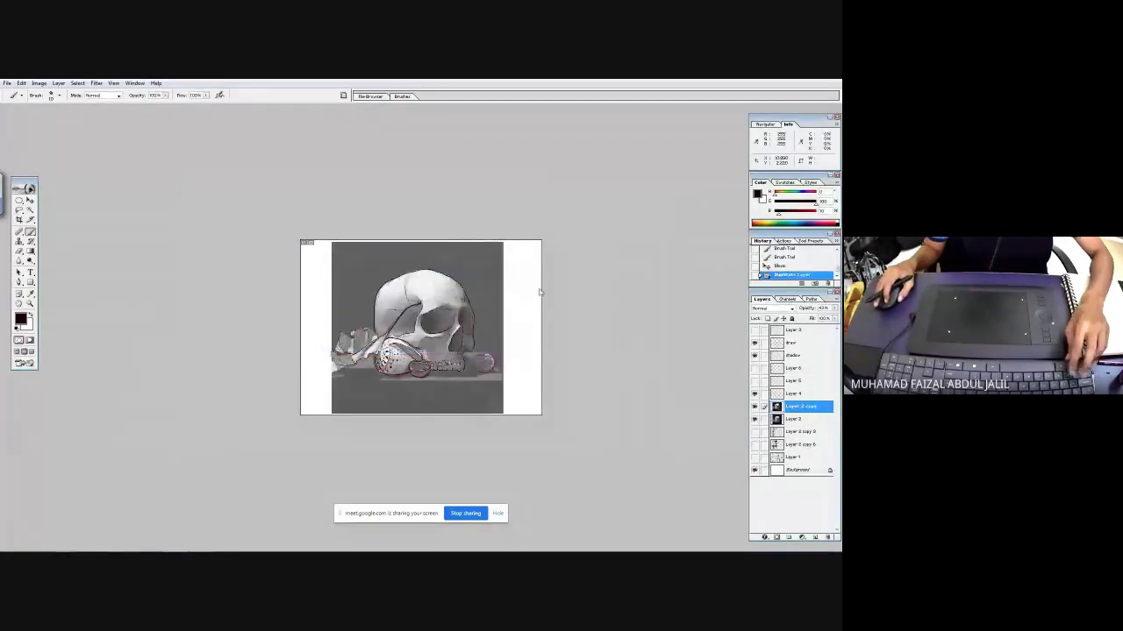
- Scale the duplicated photo to about a third of its size and fit it into the canvas's upper-left corner
key(ctrl+t)
drag(507, 243, 363, 257)
drag(375, 313, 366, 305)
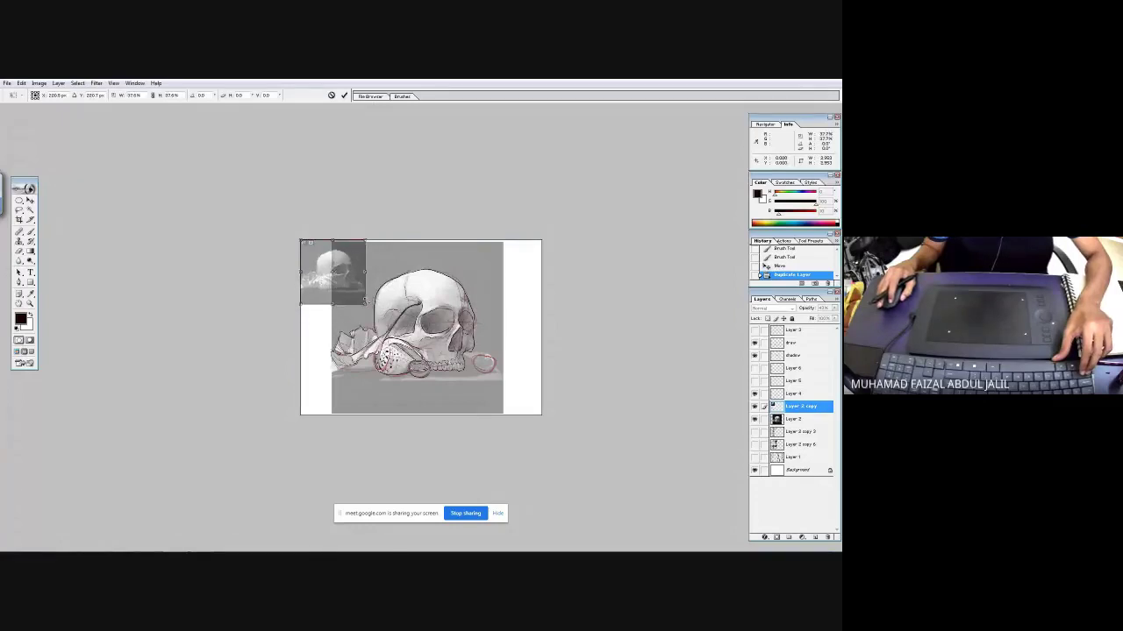
key(Return)
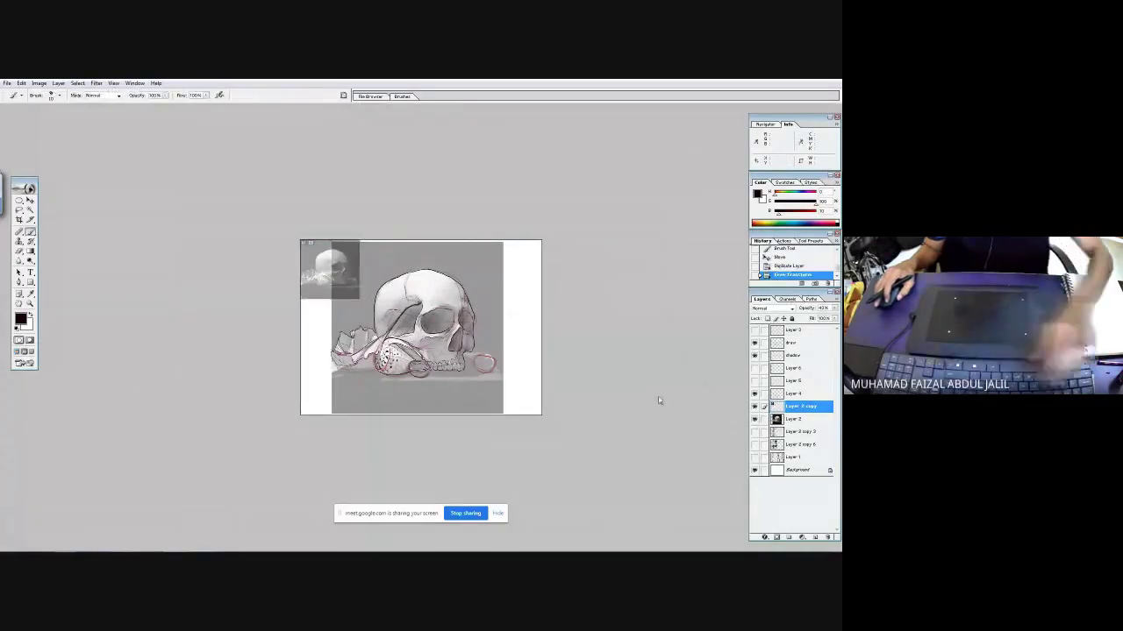
- Hide the original full-size photo layer and raise the small reference copy's opacity to 100%
click(747, 420)
click(753, 419)
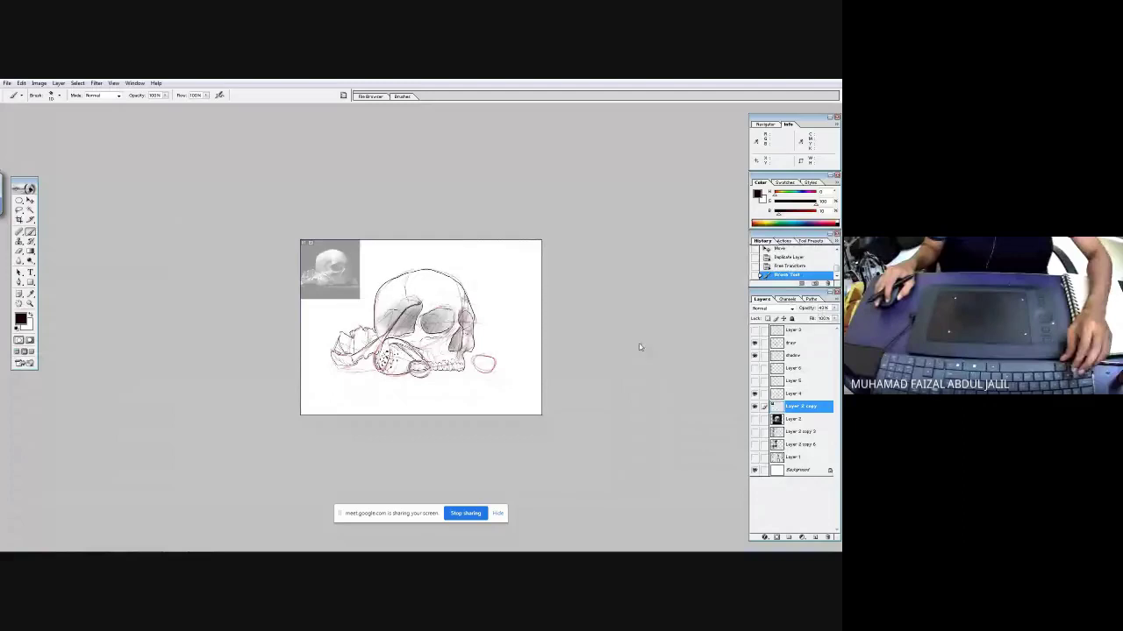
click(834, 309)
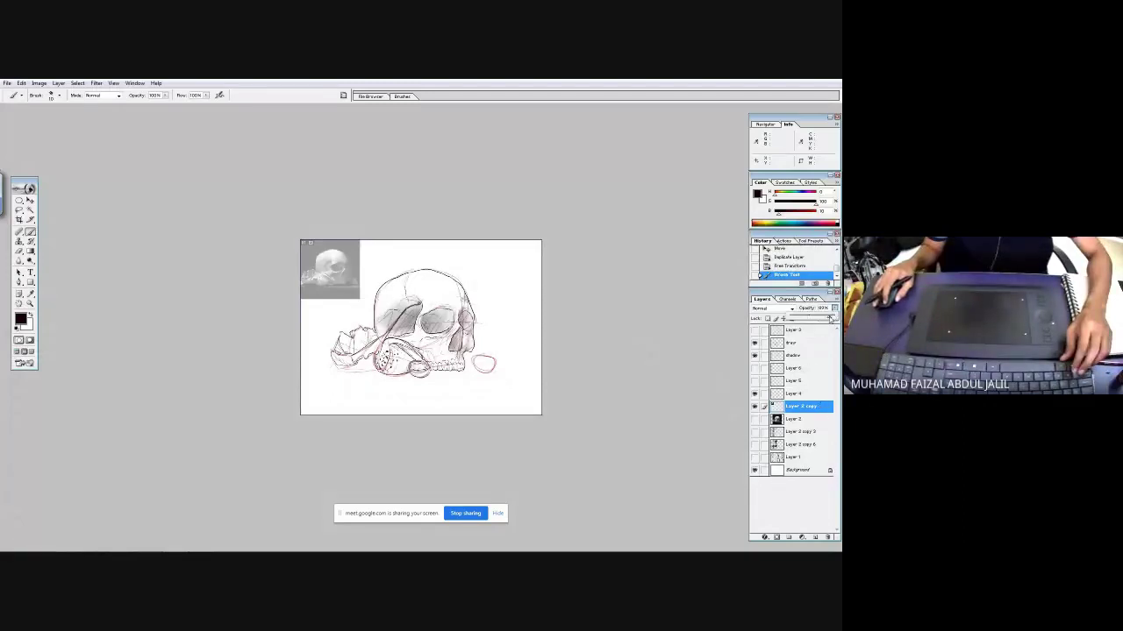
click(829, 320)
ctrl+click(564, 345)
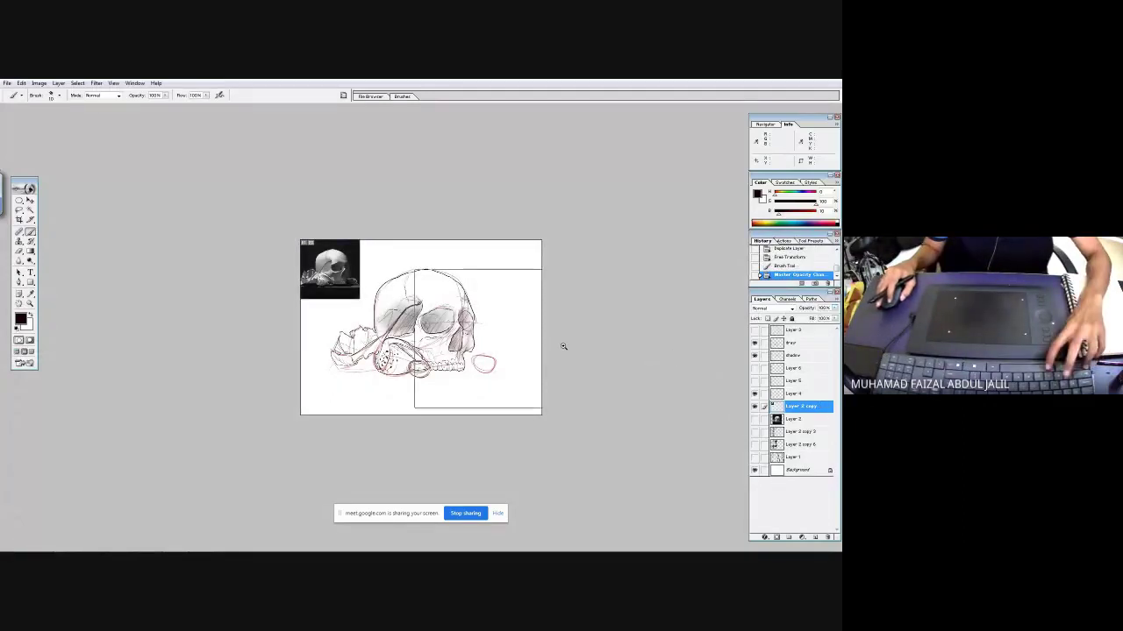
ctrl+click(564, 345)
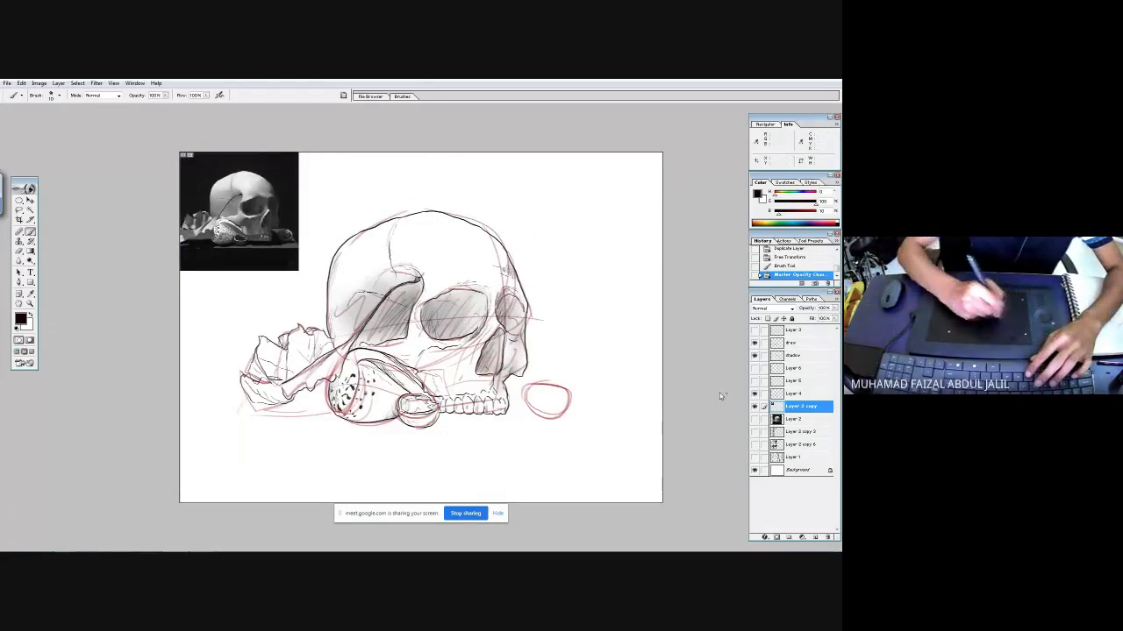
- On Layer 4, handwrite the artist's first name in black with the Brush, just below the skull's teeth
click(795, 395)
mouse_move(423, 264)
mouse_down()
mouse_move(558, 410)
mouse_move(544, 445)
mouse_move(557, 416)
mouse_up()
drag(544, 431, 587, 439)
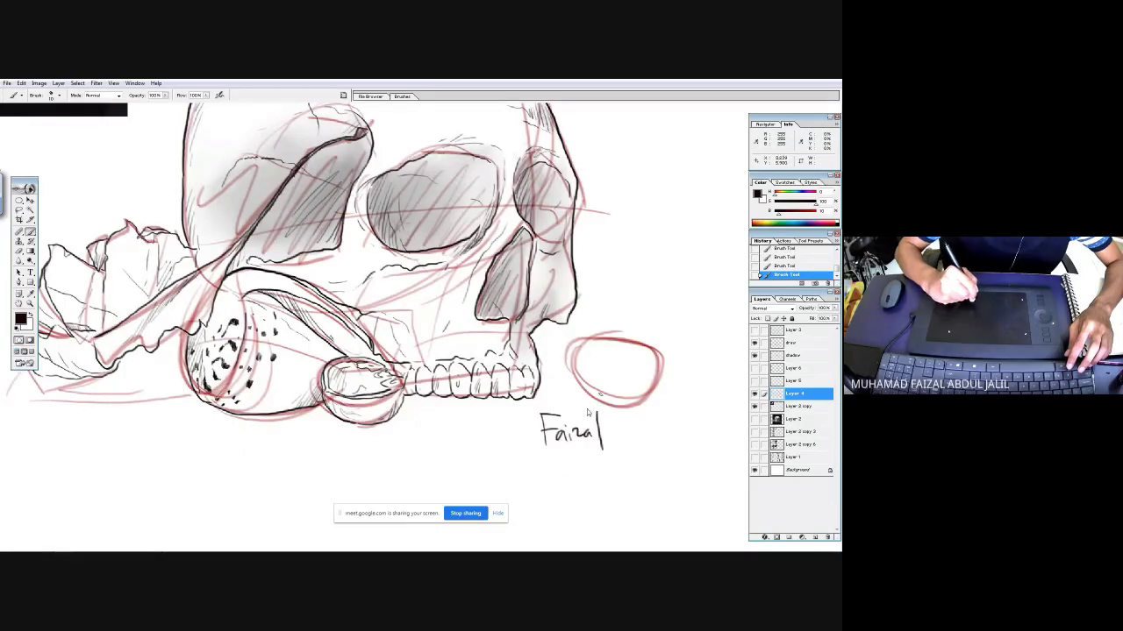
click(754, 433)
click(755, 432)
click(754, 444)
- Handwrite the group, week and exercise label "G1-W2-ex02" beneath the name
drag(699, 441, 688, 368)
mouse_move(560, 436)
mouse_down()
mouse_move(556, 460)
mouse_move(568, 449)
mouse_move(593, 459)
mouse_up()
key(Tab)
drag(597, 454, 633, 465)
mouse_move(636, 457)
mouse_down()
mouse_move(659, 469)
mouse_move(692, 457)
mouse_up()
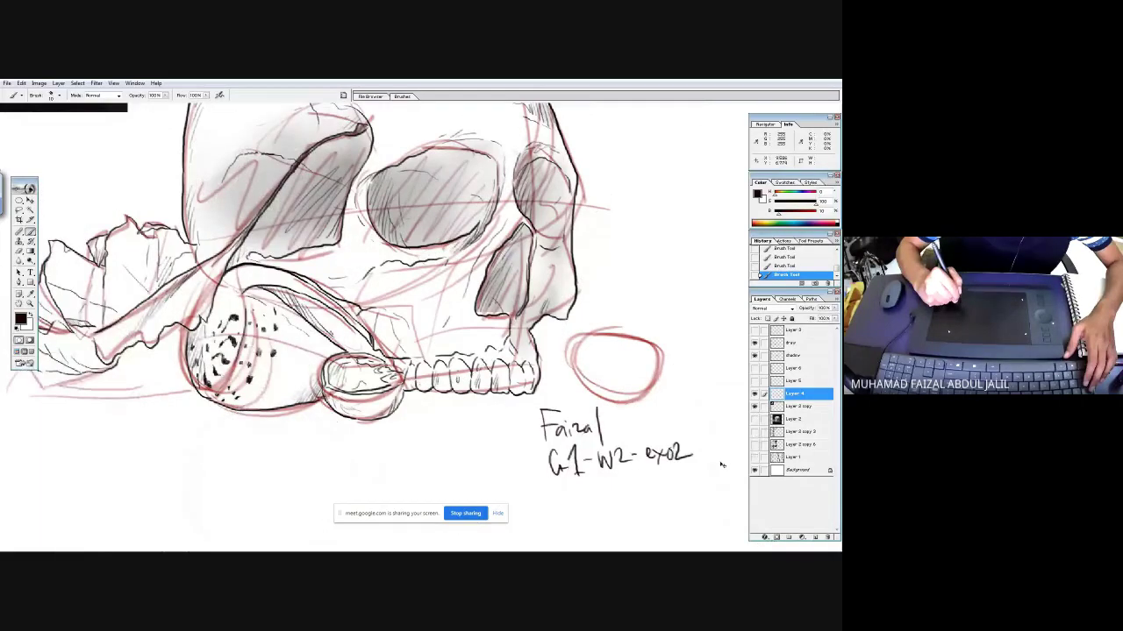
- Handwrite the date "24/6/2020" below the exercise label
key(ctrl+minus)
key(ctrl+minus)
key(ctrl+minus)
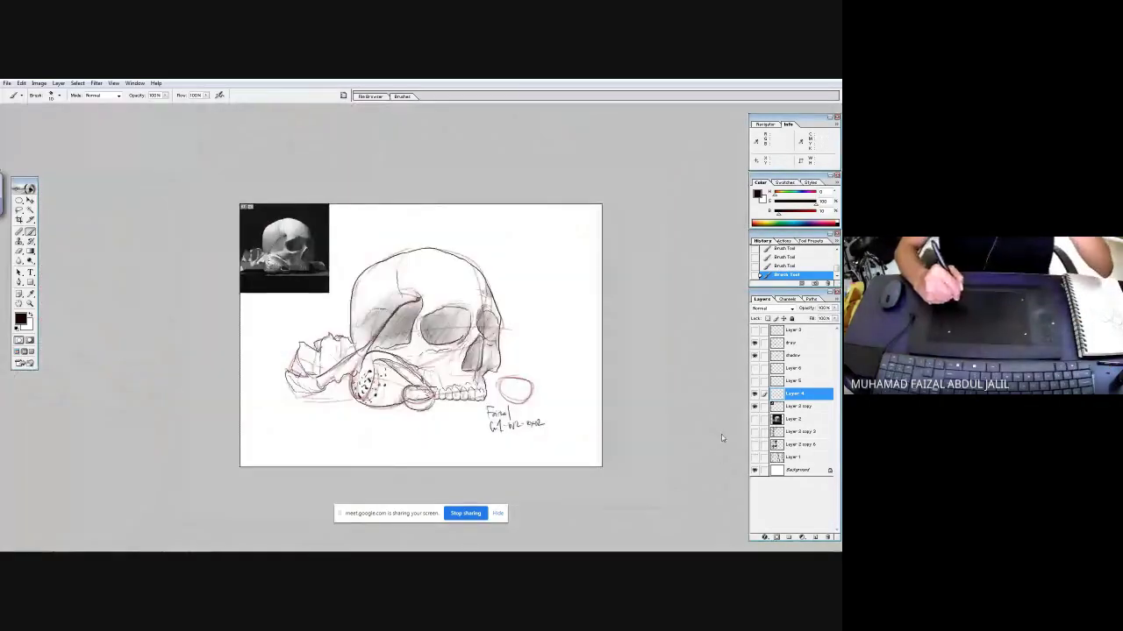
drag(457, 362, 566, 489)
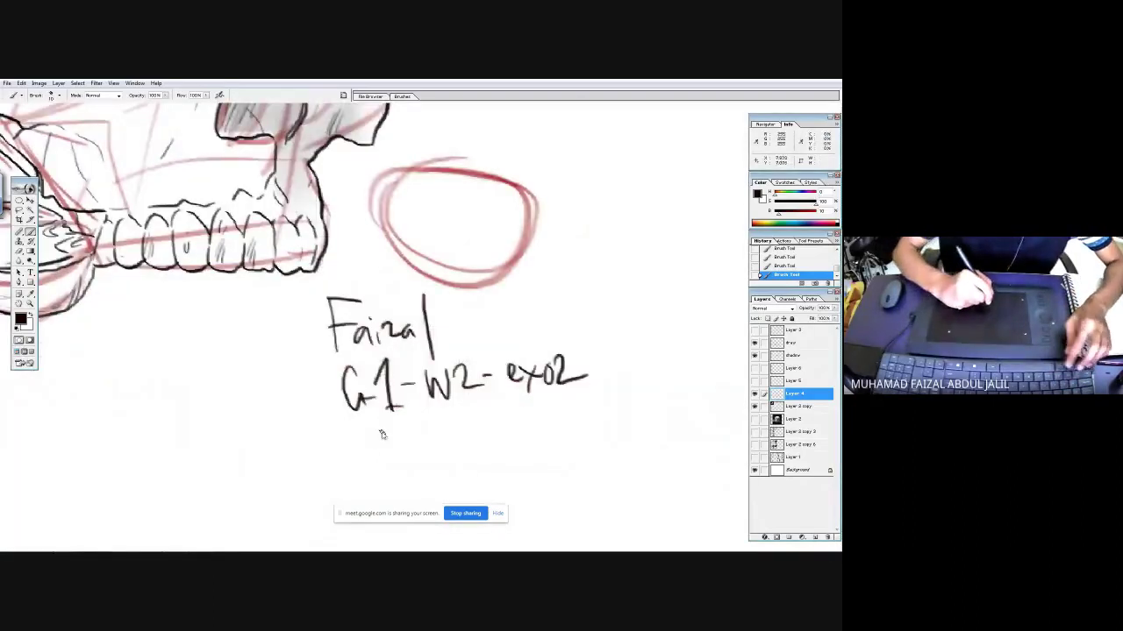
mouse_move(461, 550)
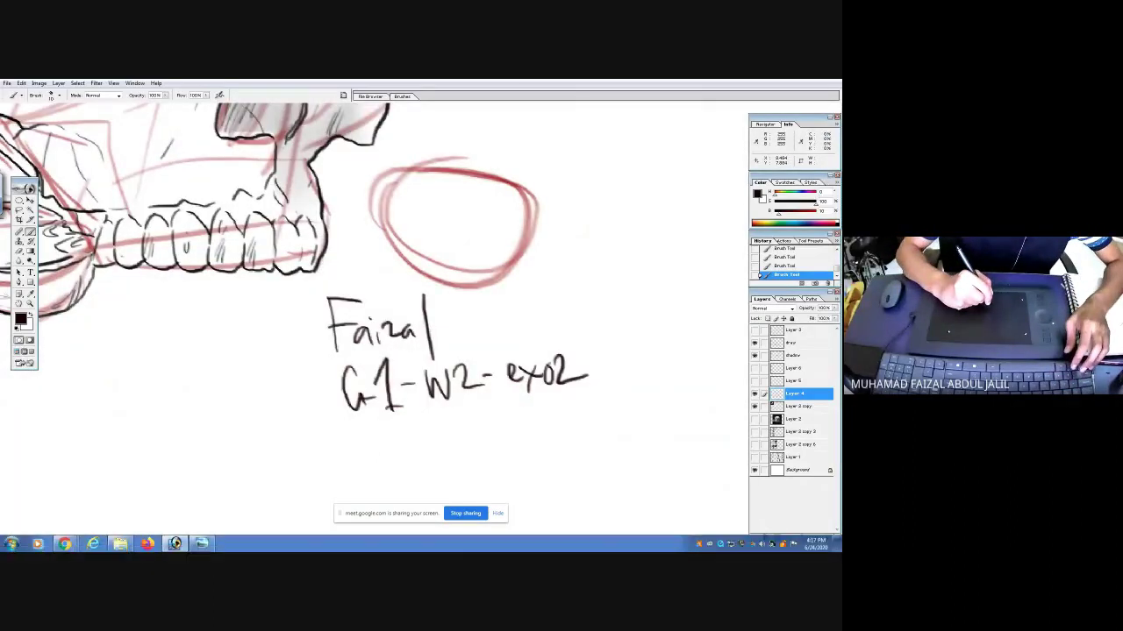
mouse_move(357, 432)
mouse_down()
mouse_move(371, 451)
mouse_move(391, 443)
mouse_up()
mouse_move(386, 423)
mouse_down()
mouse_move(387, 458)
mouse_move(405, 463)
mouse_up()
mouse_move(432, 419)
mouse_down()
mouse_move(433, 471)
mouse_move(456, 426)
mouse_move(469, 438)
mouse_up()
- Save a JPEG copy of the drawing in the w2 folder, basing its file name on the existing WG1P2ex1 file
key(ctrl+minus)
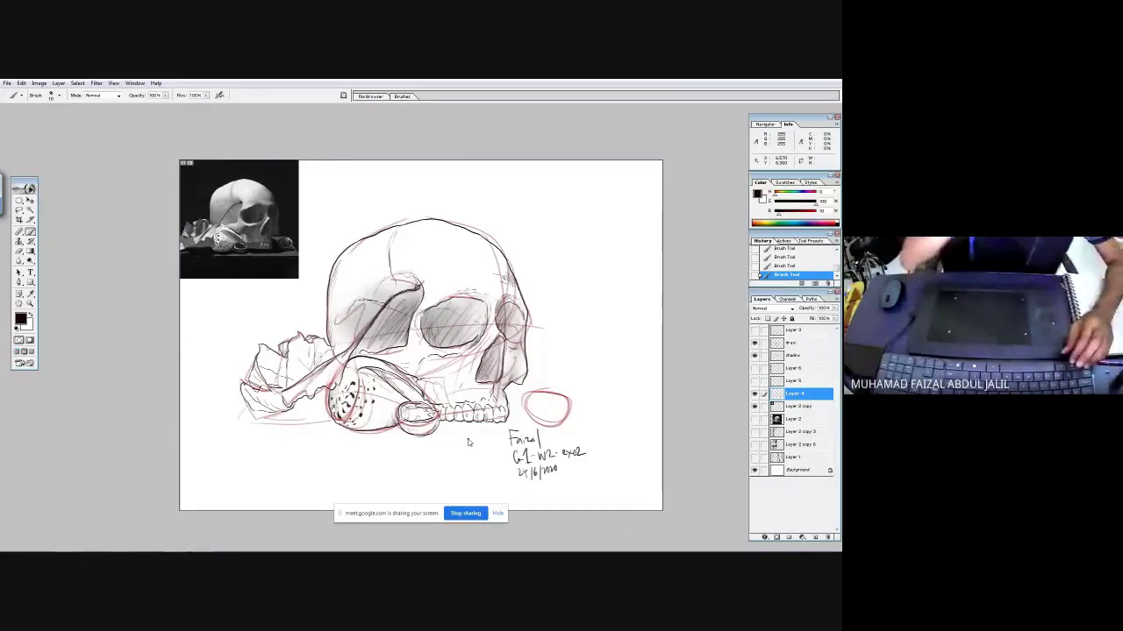
key(ctrl+shift+s)
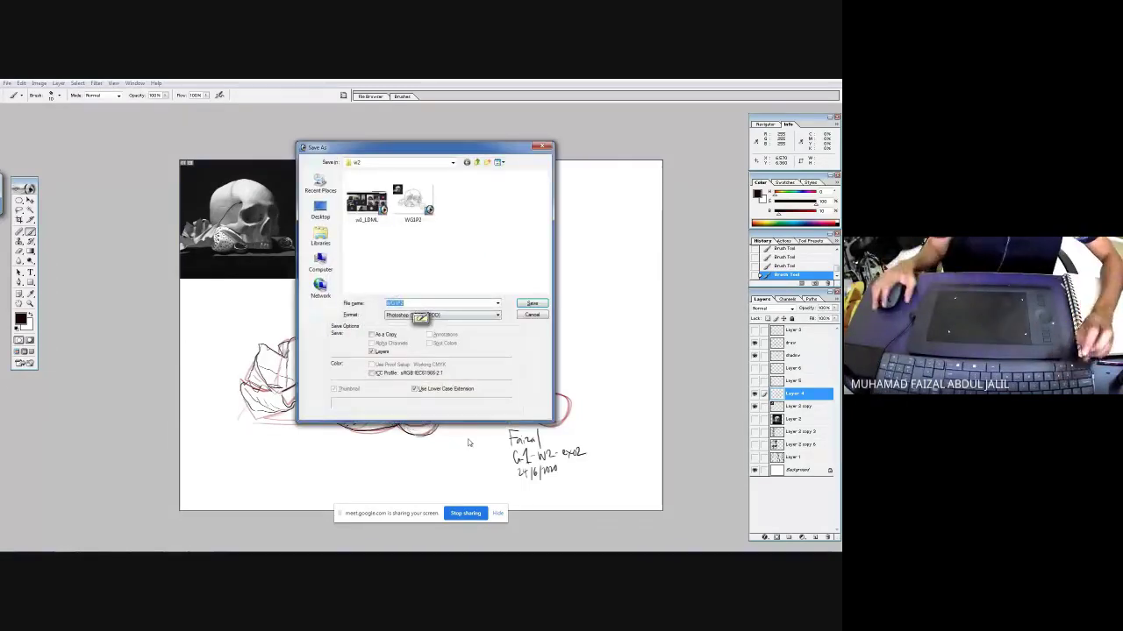
click(465, 316)
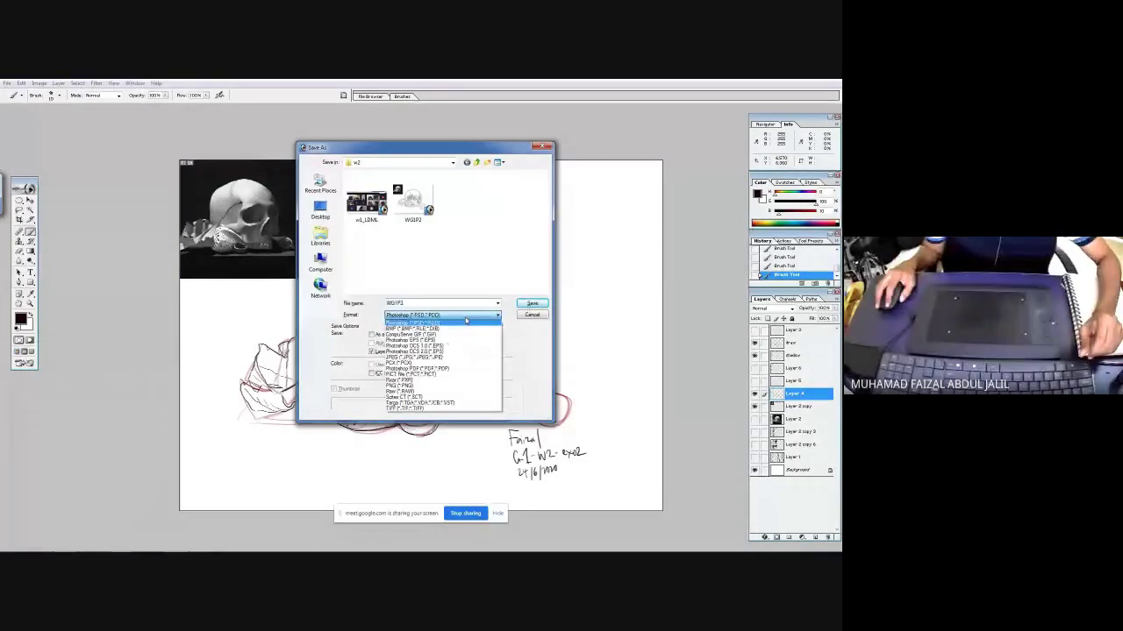
click(438, 356)
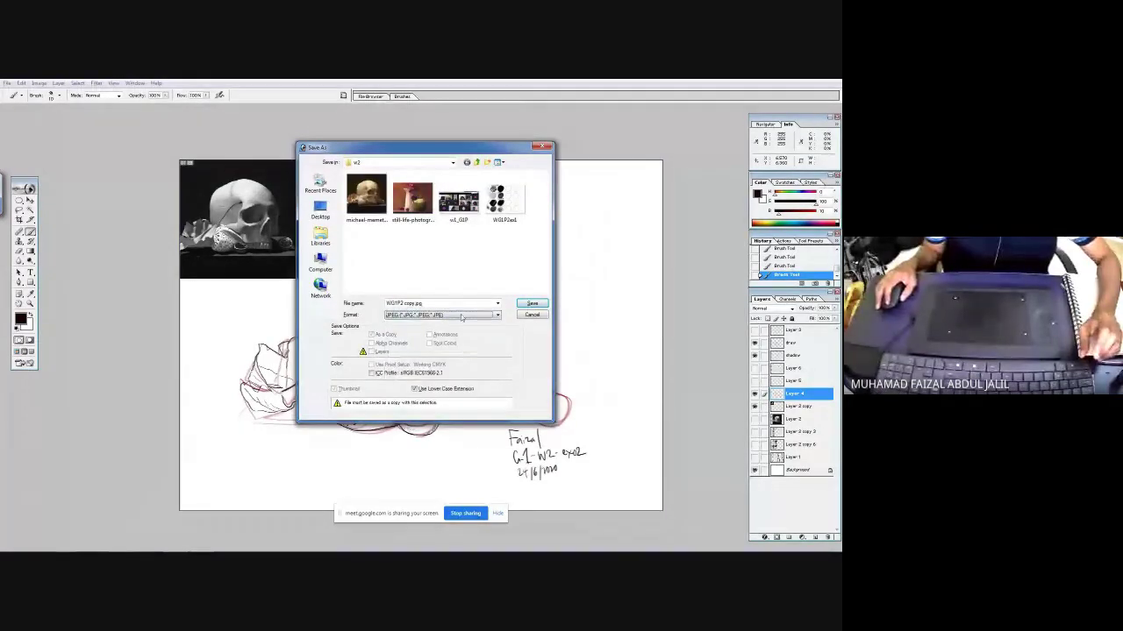
click(496, 220)
click(425, 303)
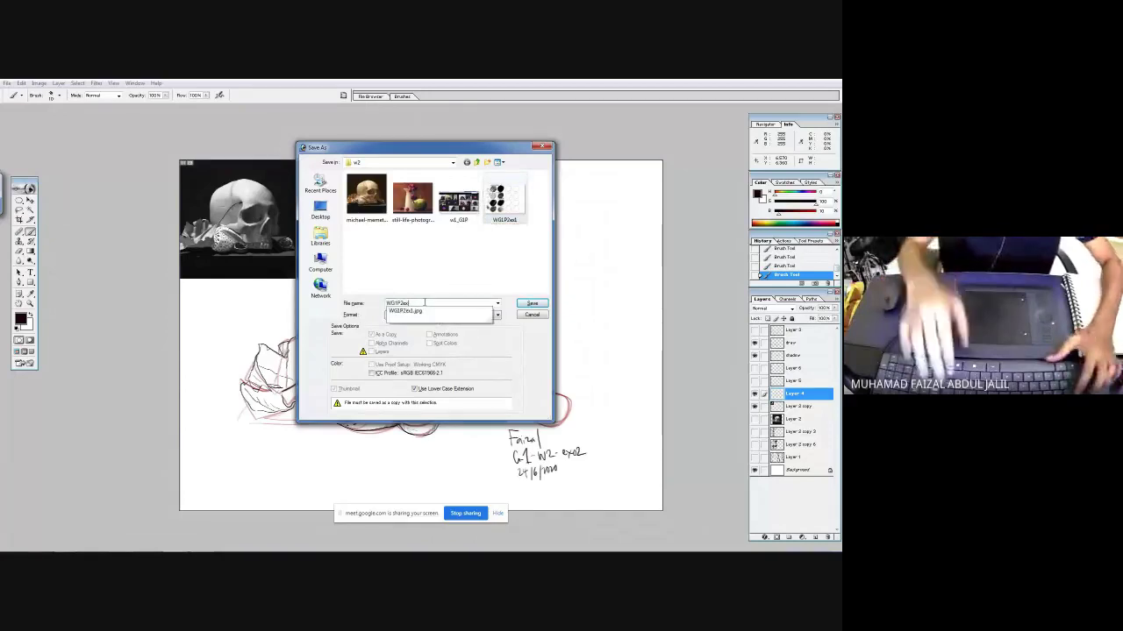
key(Return)
key(Return)
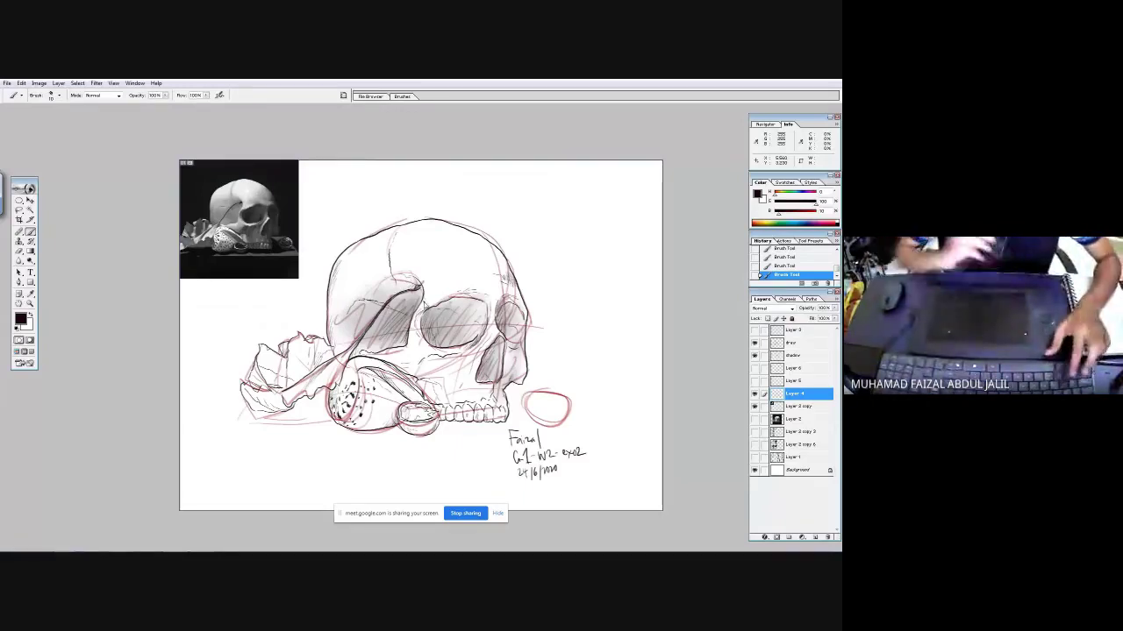
key(Tab)
key(Tab)
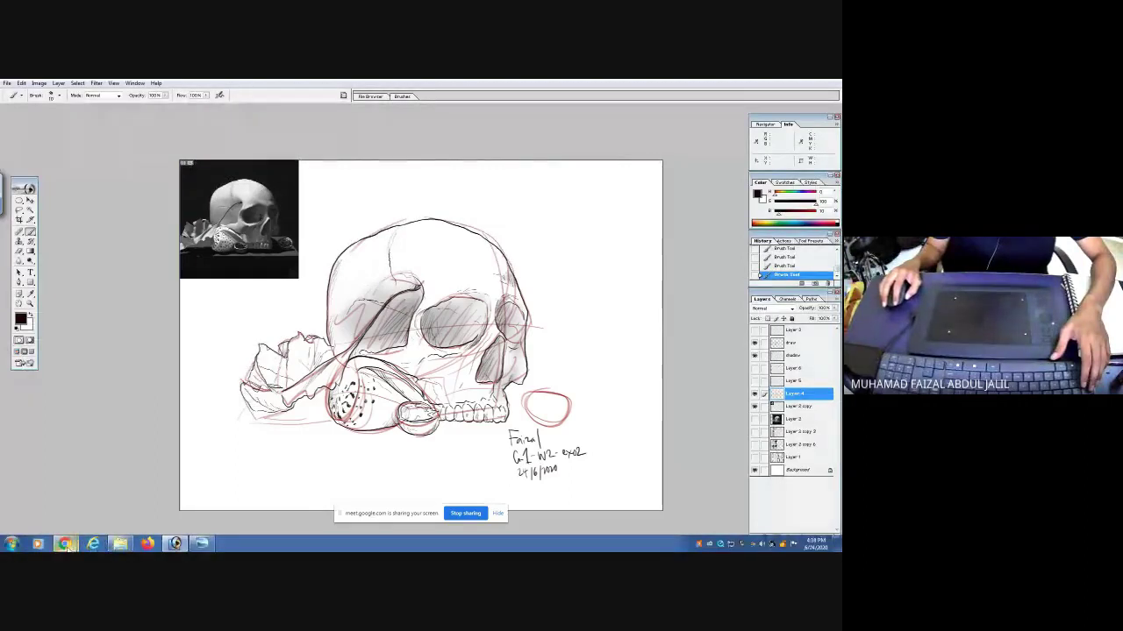
- Switch to the Classroom classwork page in Chrome and open the Week 2 assignment for editing
mouse_move(66, 544)
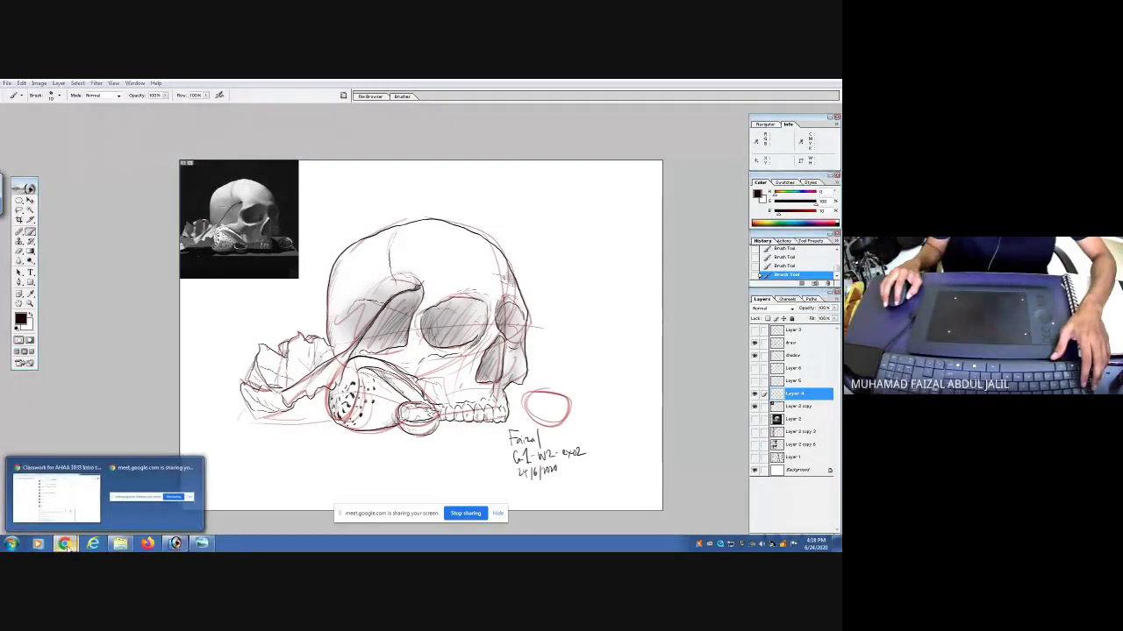
click(69, 521)
scroll(522, 478, down, 5)
click(587, 259)
click(548, 281)
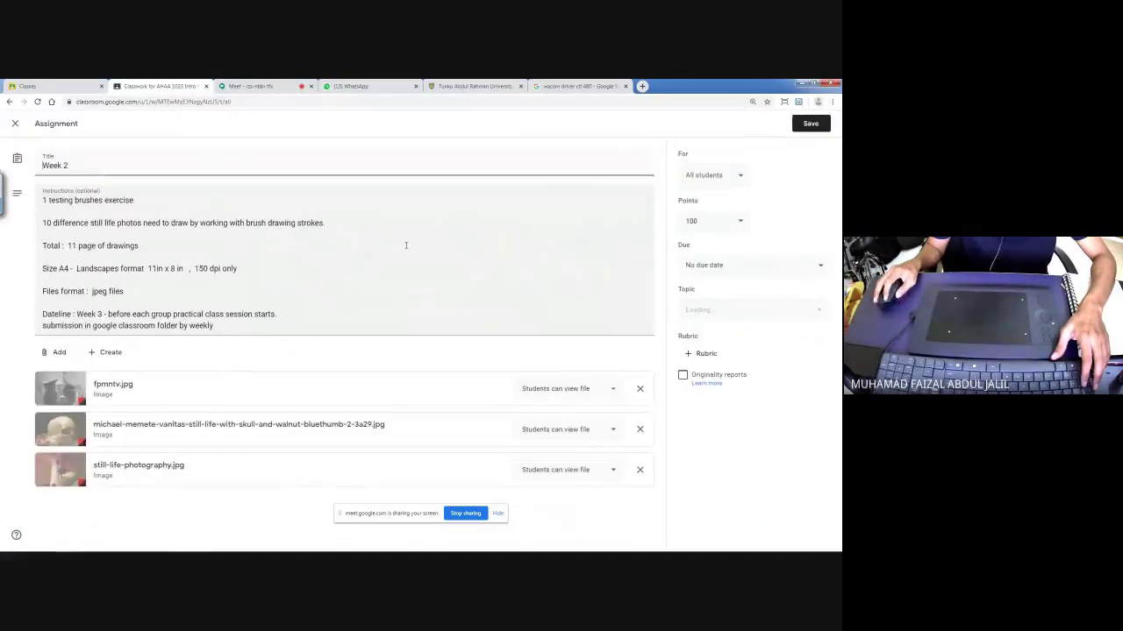
- Choose WG1P2ex2.jpg from the w2 folder as a file attachment to upload to the assignment
click(59, 352)
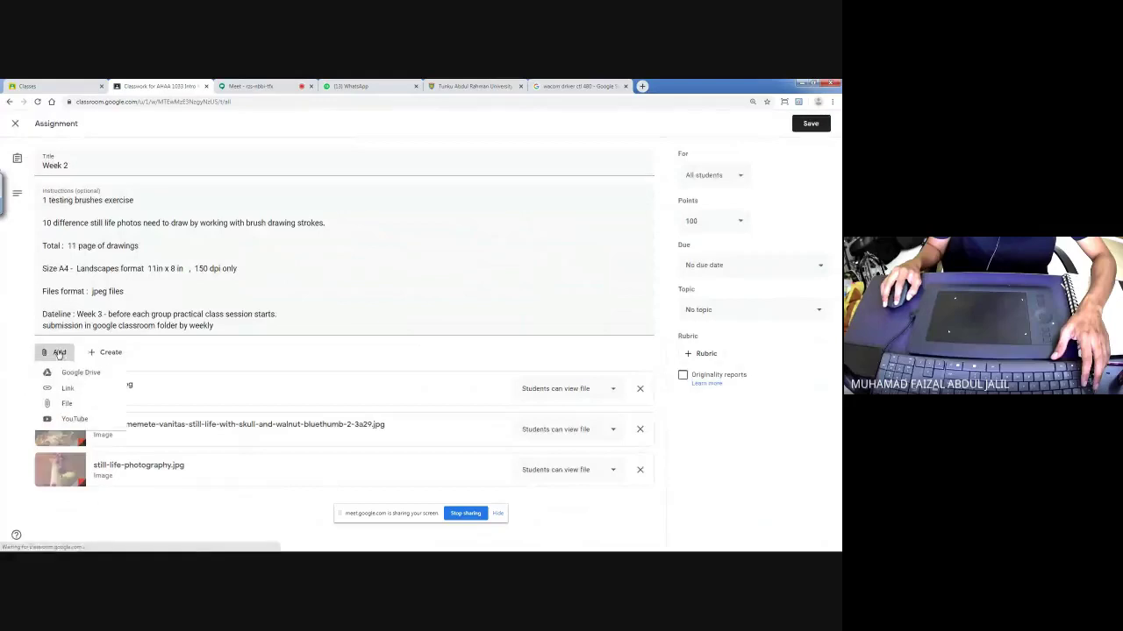
click(87, 404)
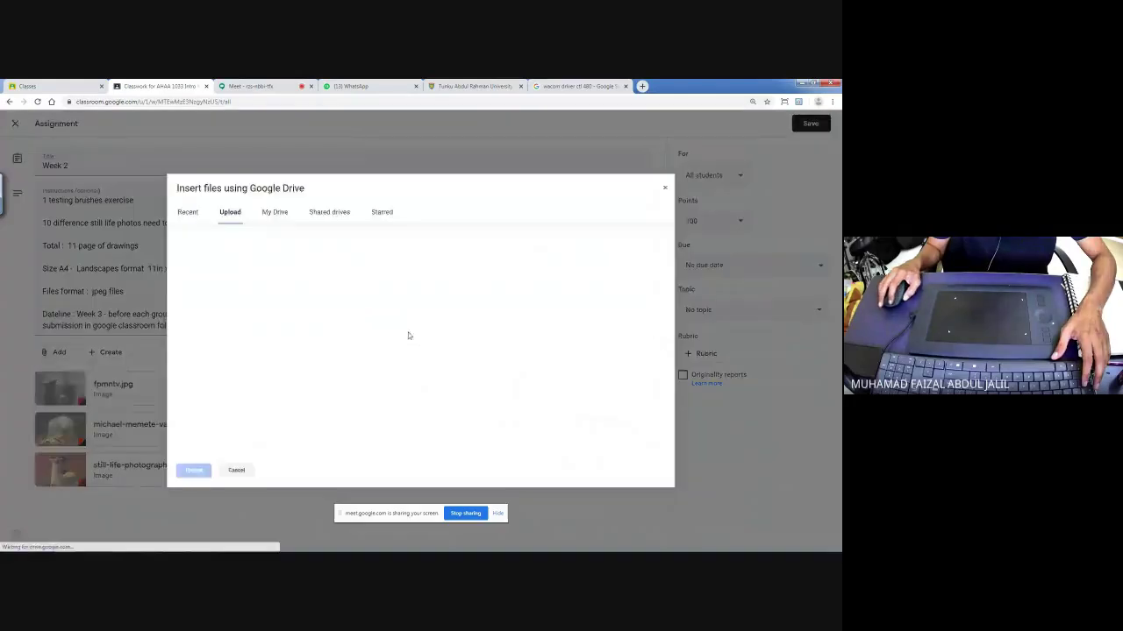
click(394, 342)
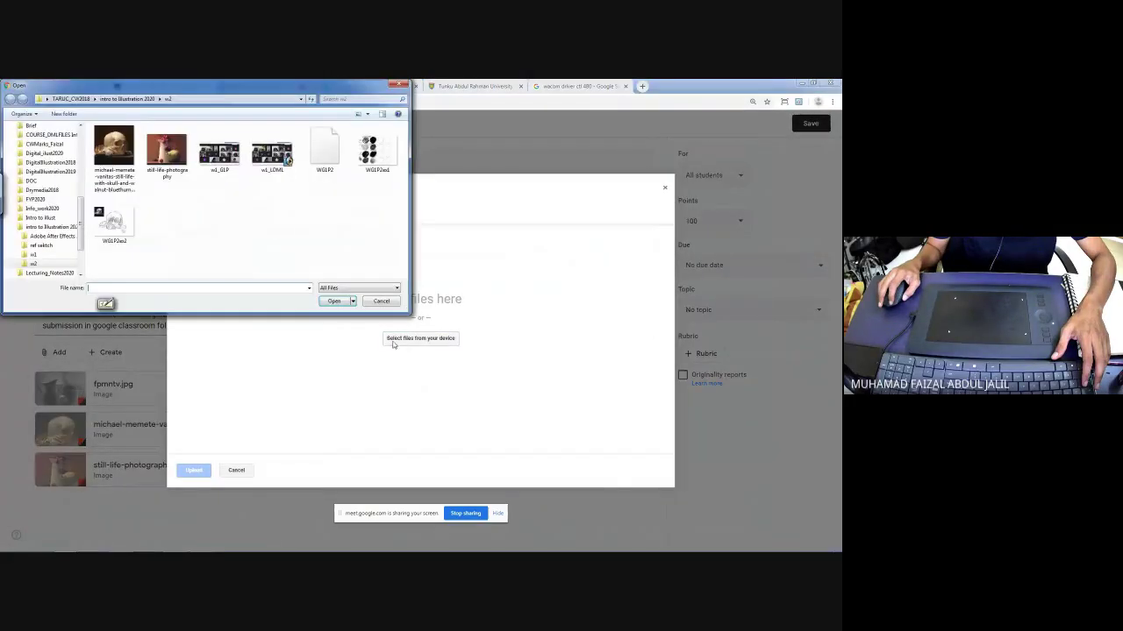
double_click(114, 221)
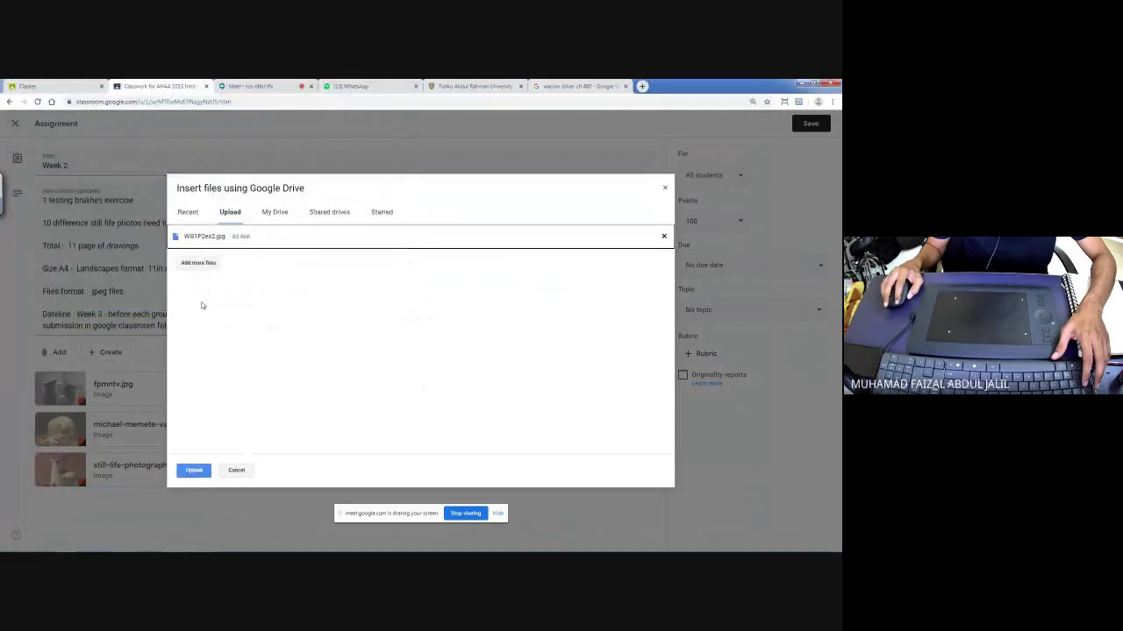
click(210, 264)
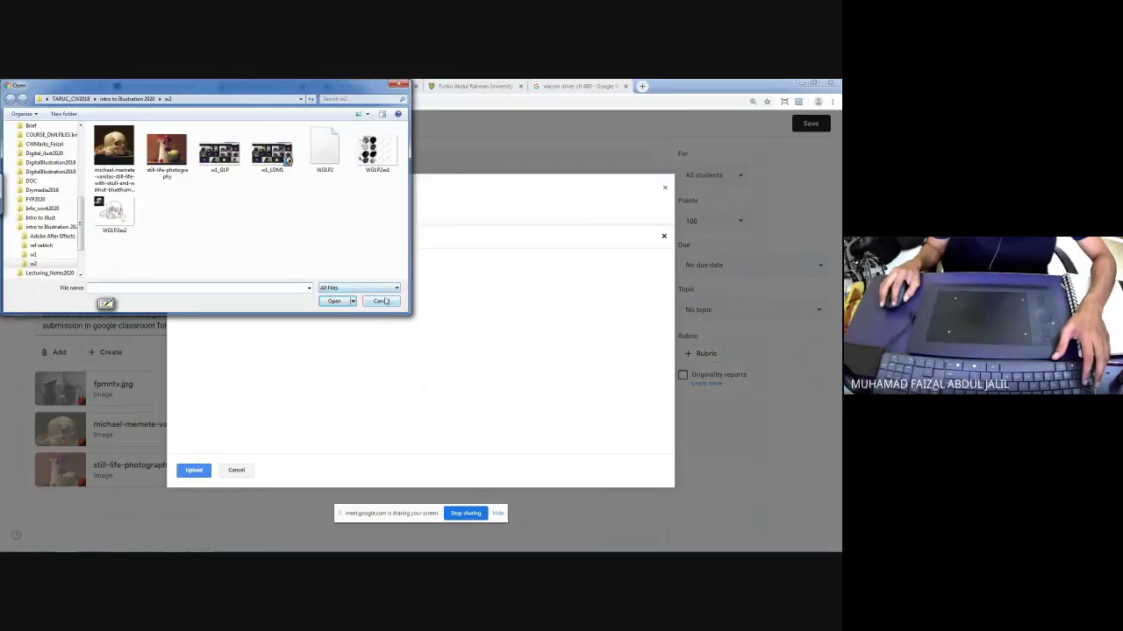
click(380, 301)
- Switch to Photoshop, hide the skull drawing layers and show the layer with the brush-testing circles
mouse_move(175, 544)
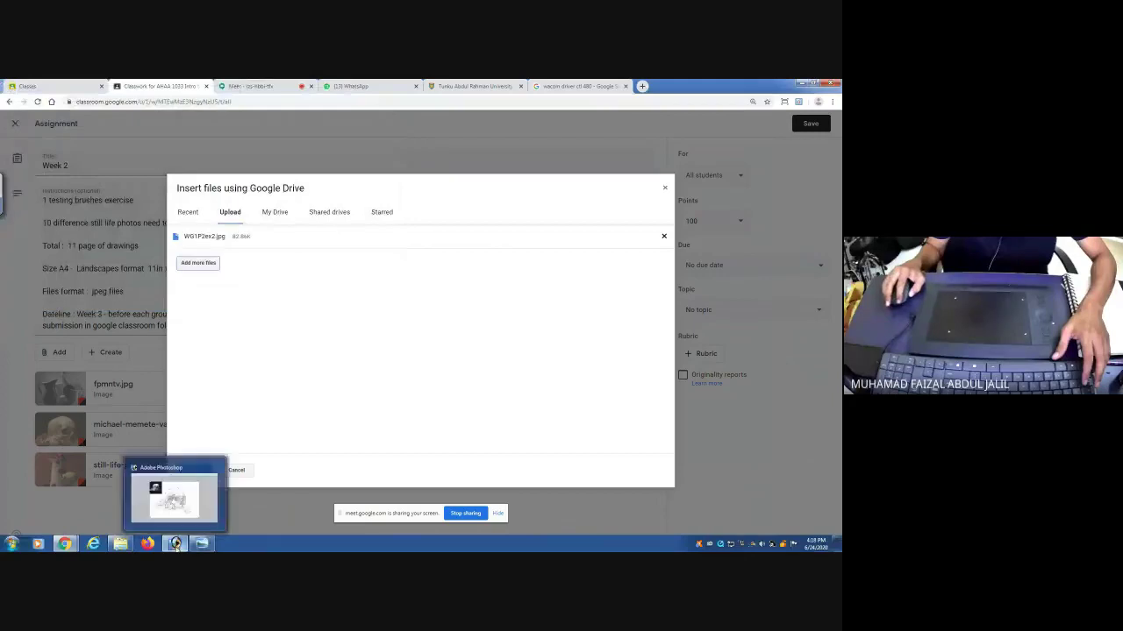
click(175, 545)
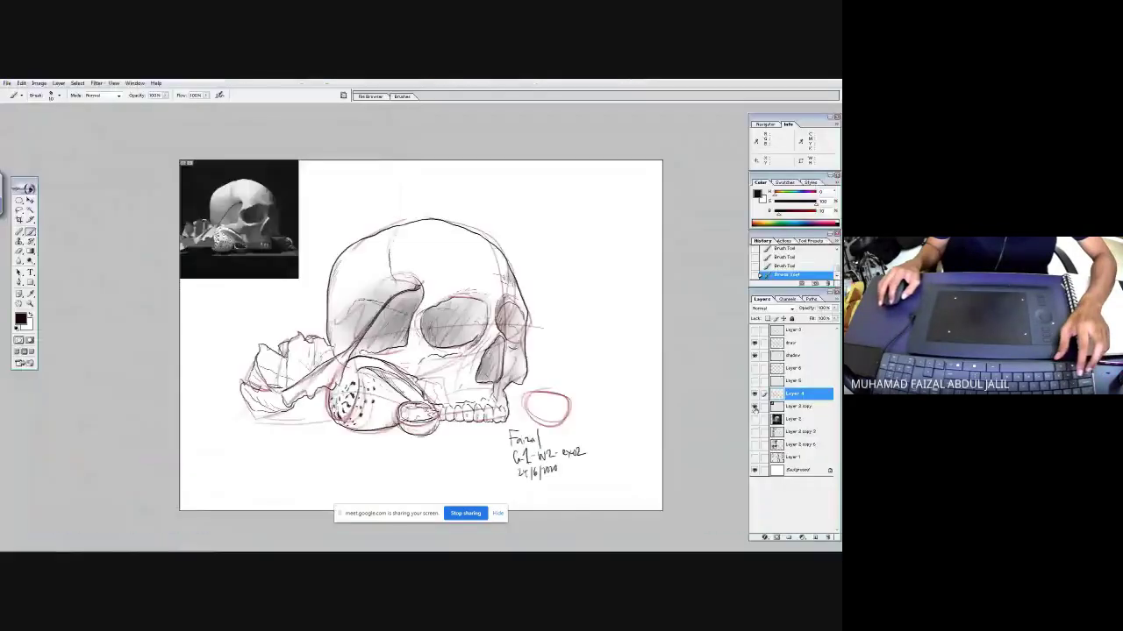
drag(754, 407, 754, 343)
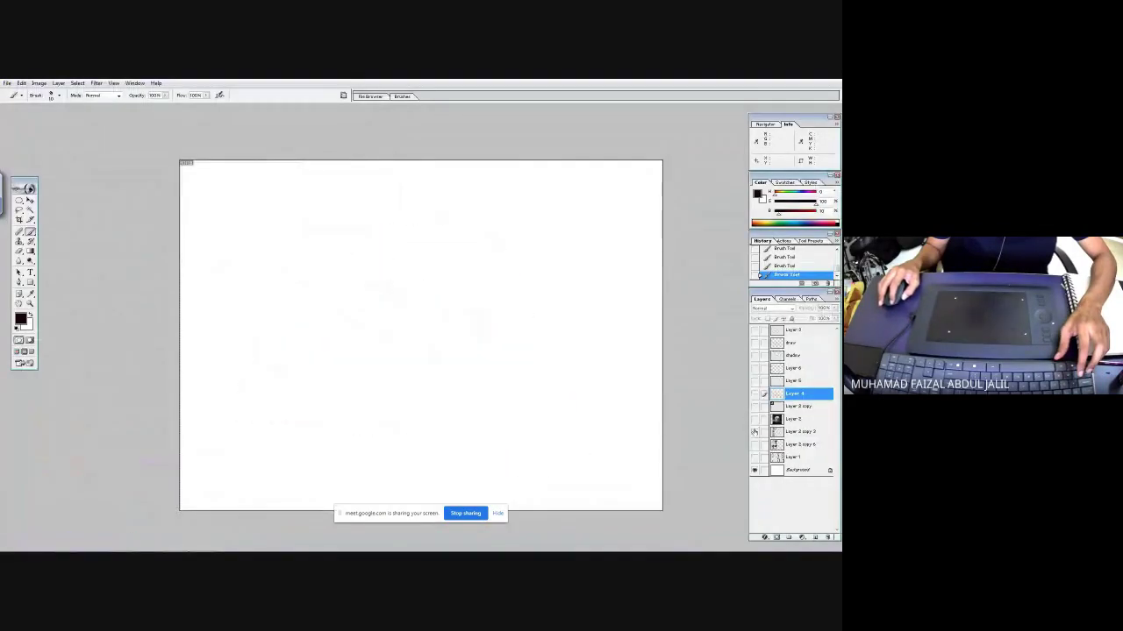
click(755, 445)
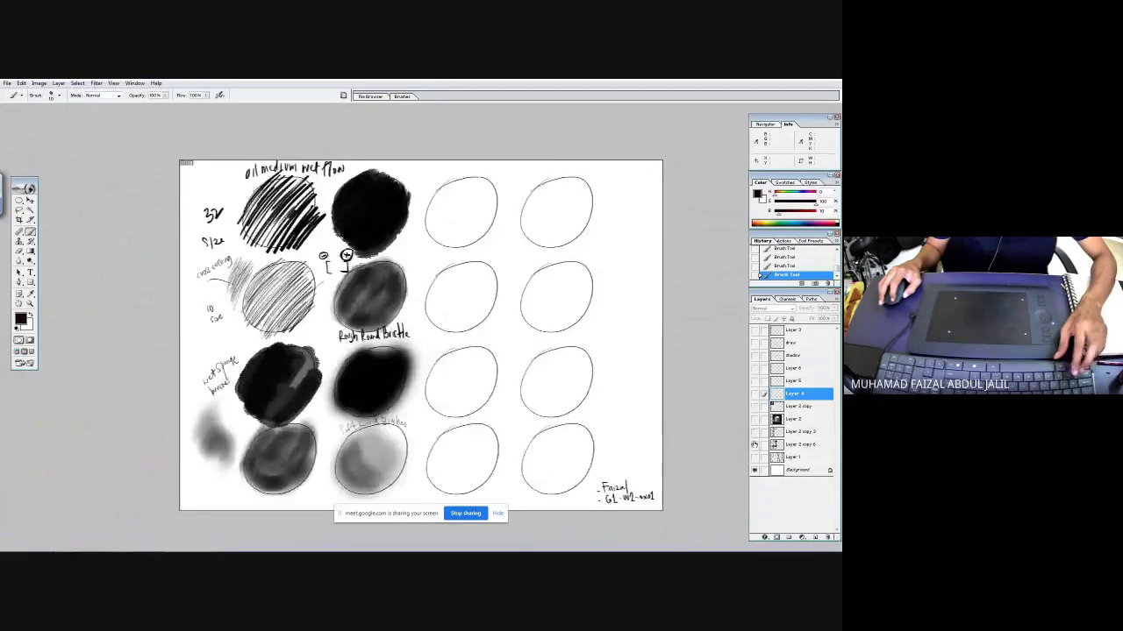
- Save the brush-testing page as a JPEG copy over the existing WG1P2ex1 file in w2 and close the document
key(ctrl+shift+s)
click(439, 315)
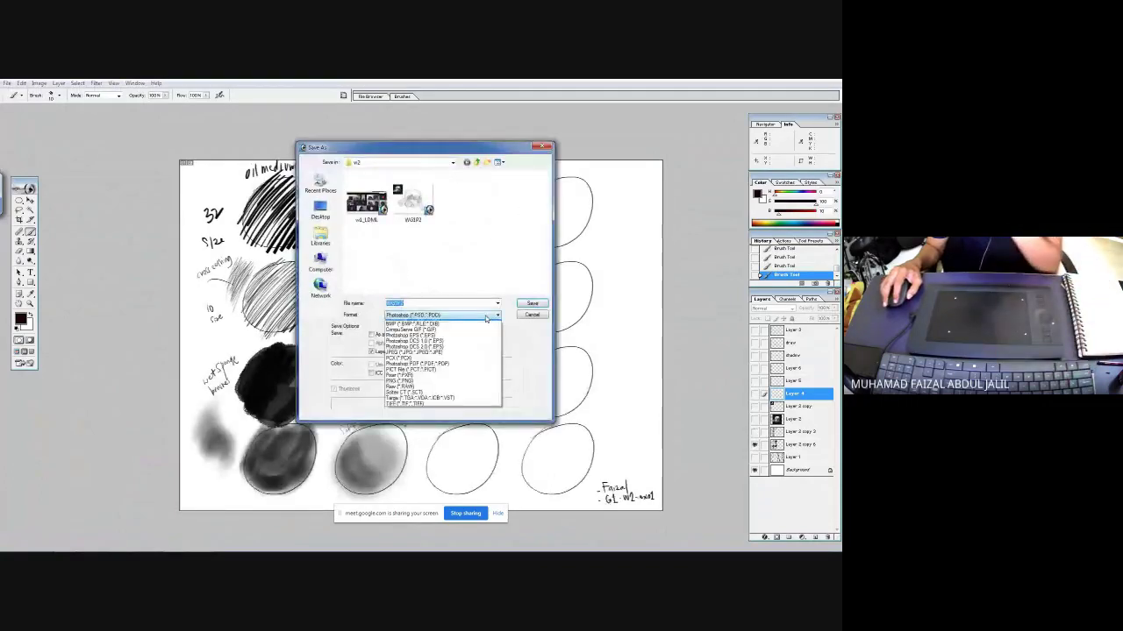
click(465, 359)
double_click(506, 208)
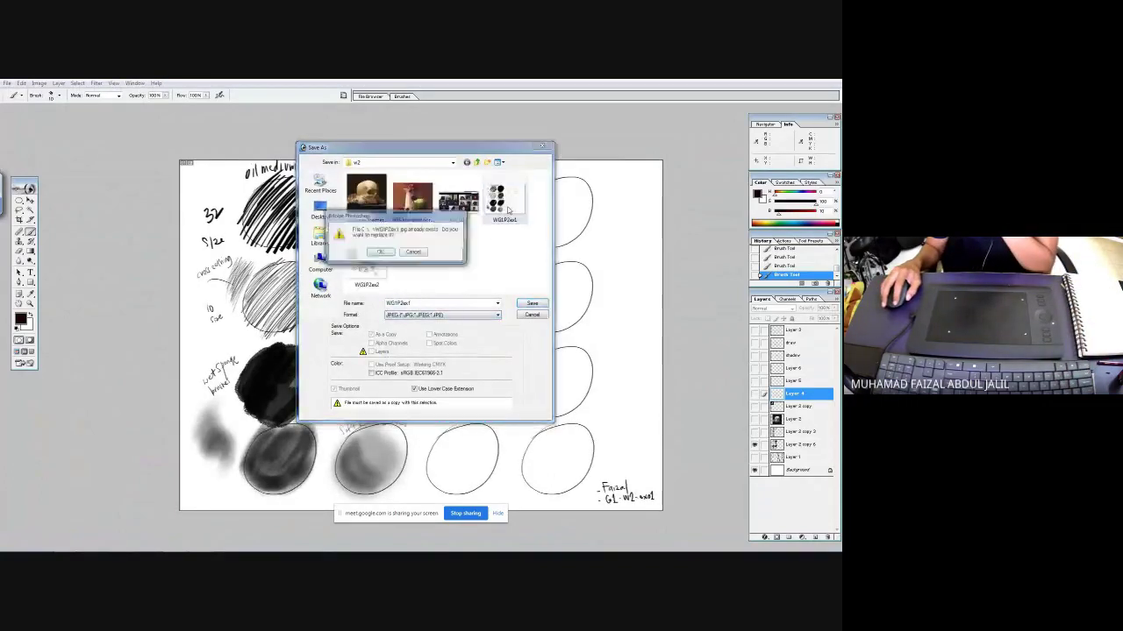
click(383, 256)
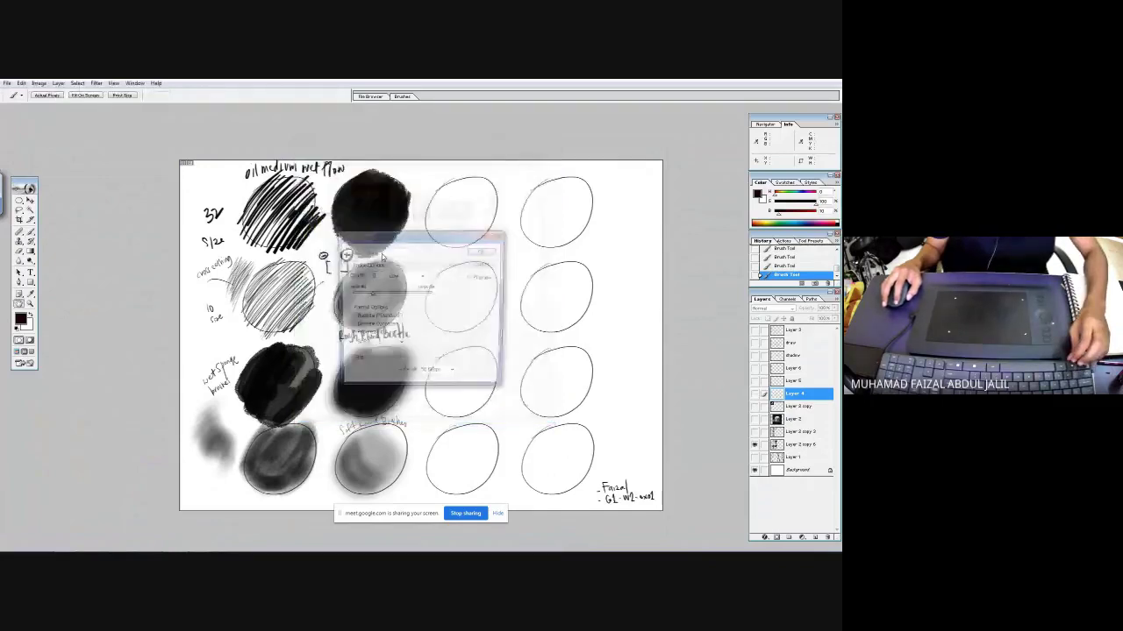
click(482, 252)
mouse_move(206, 547)
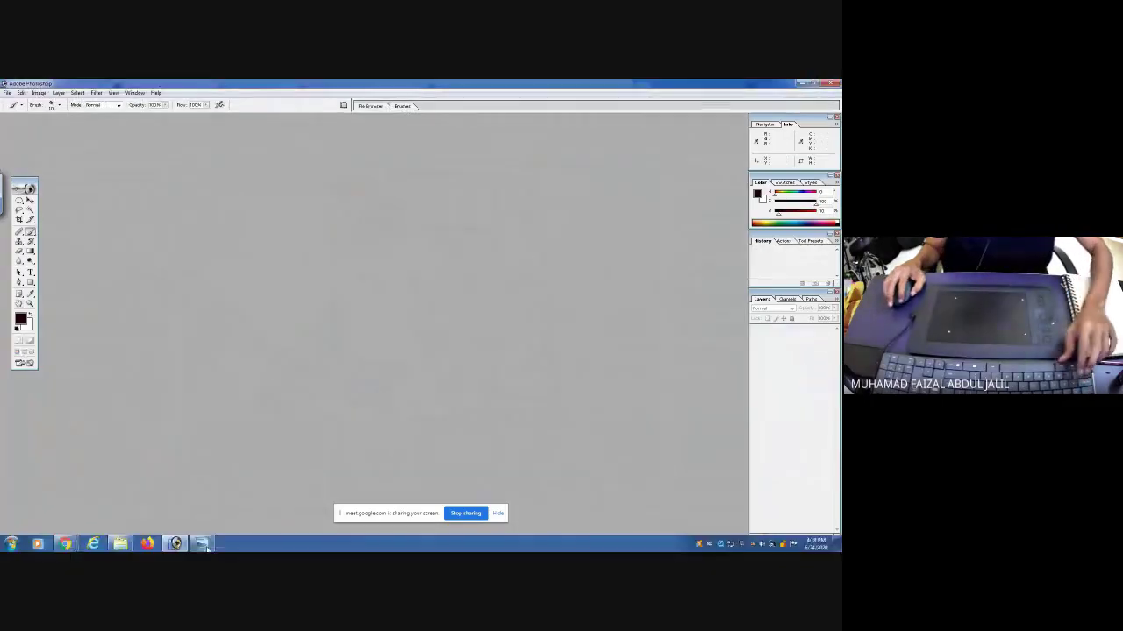
- Switch back to Chrome, add WG1P2ex1.jpg to the upload list and upload both drawings to the Week 2 assignment
click(67, 545)
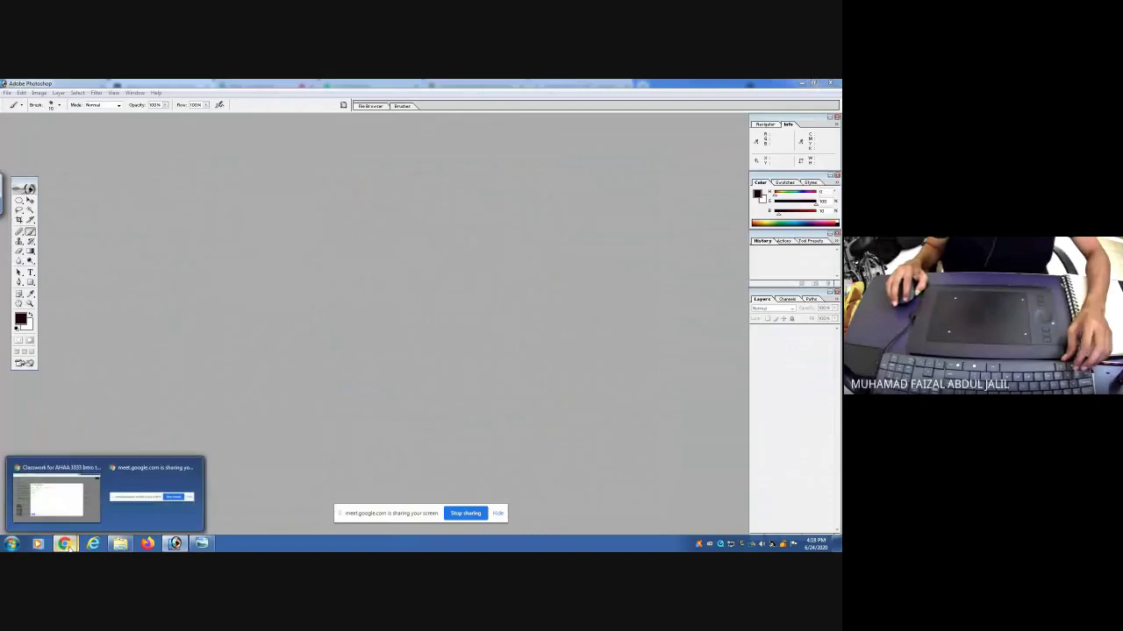
click(78, 528)
click(207, 262)
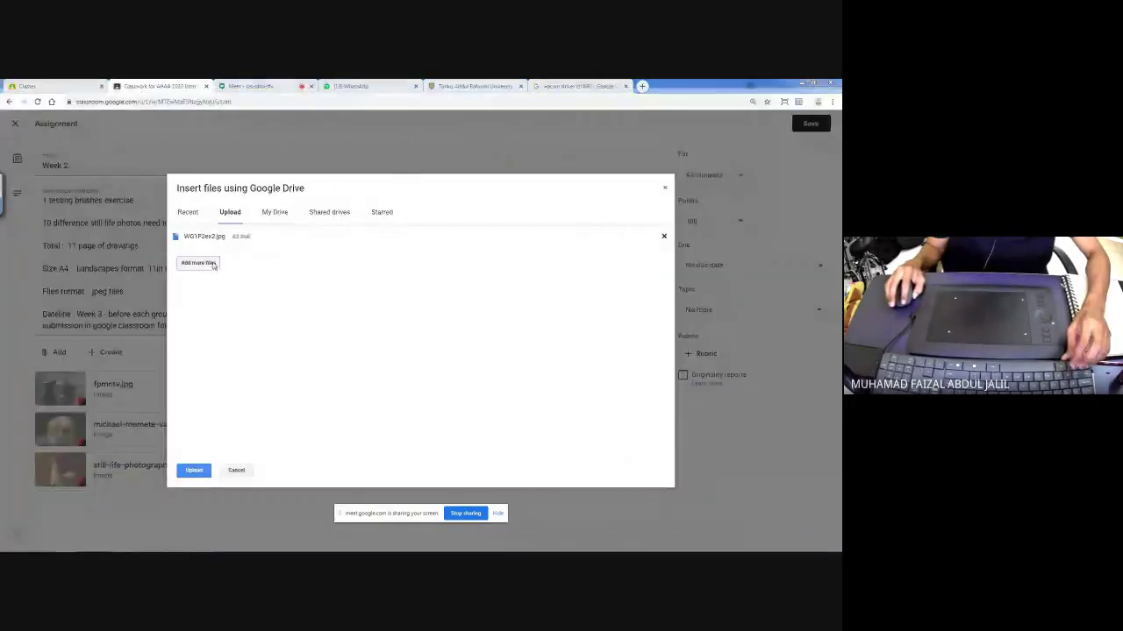
double_click(369, 151)
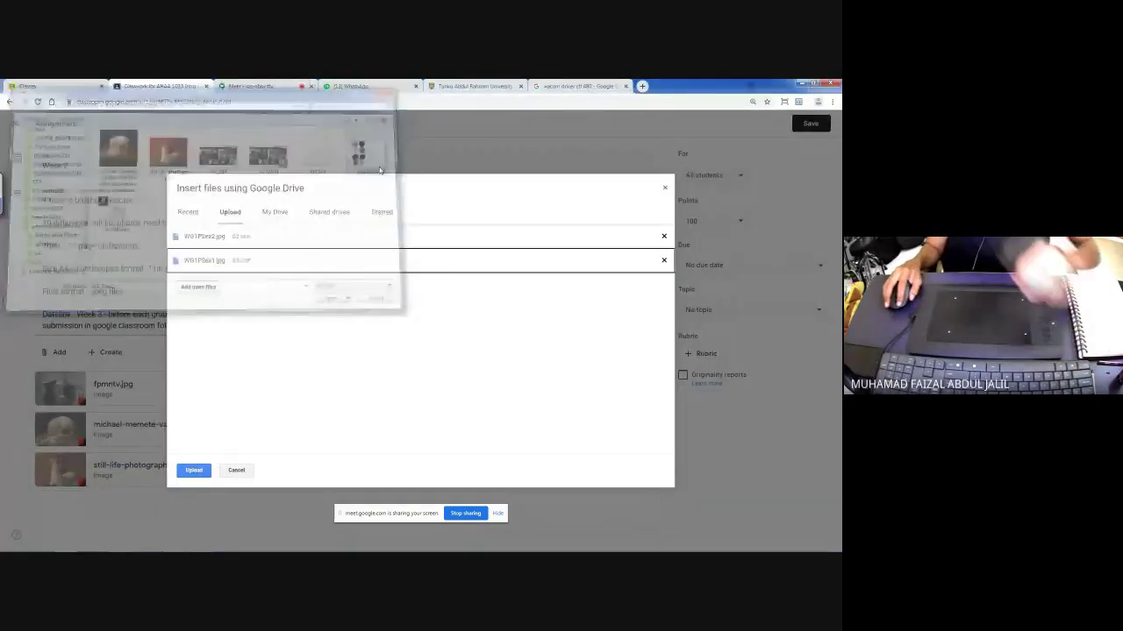
click(186, 471)
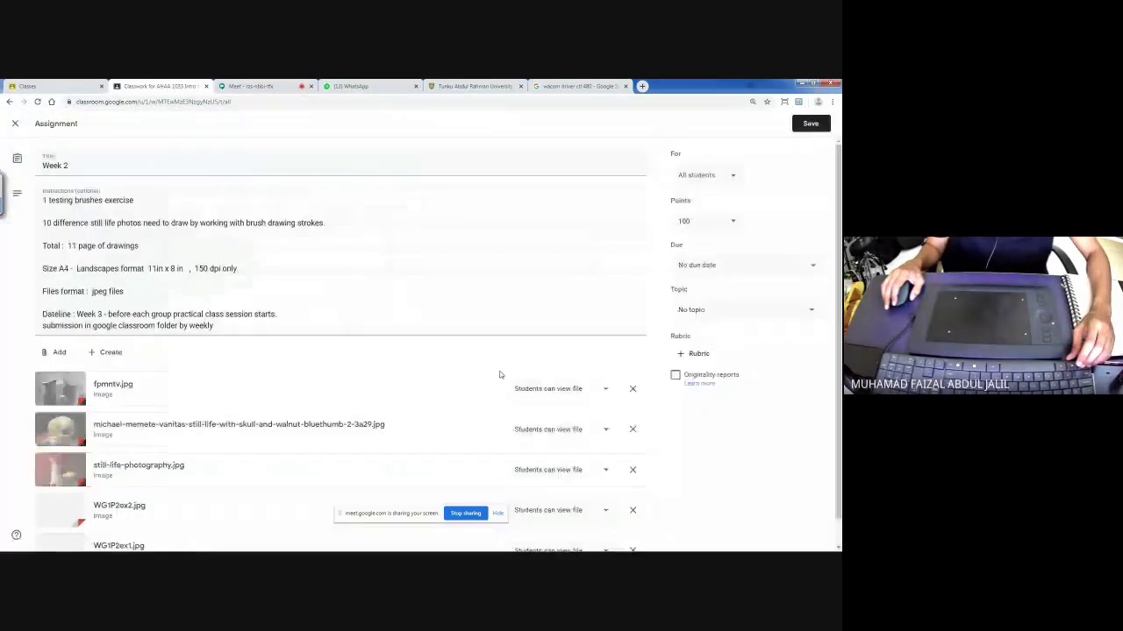
- Preview the attached WG1P2ex2.jpg and WG1P2ex1.jpg samples, then return to the assignment form
scroll(450, 353, down, 2)
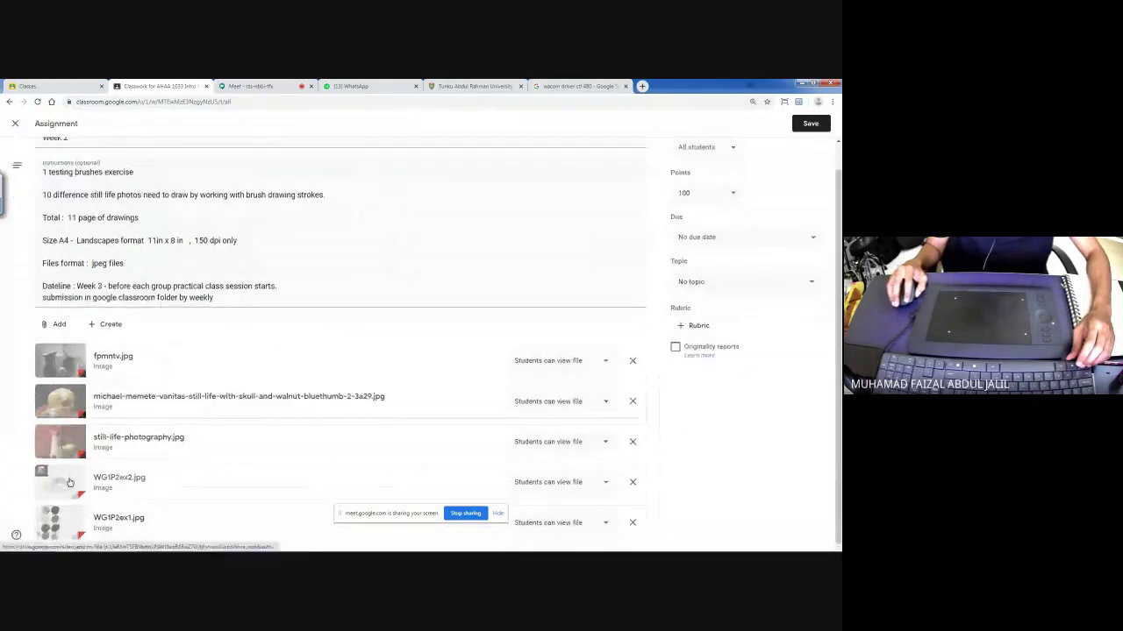
click(120, 478)
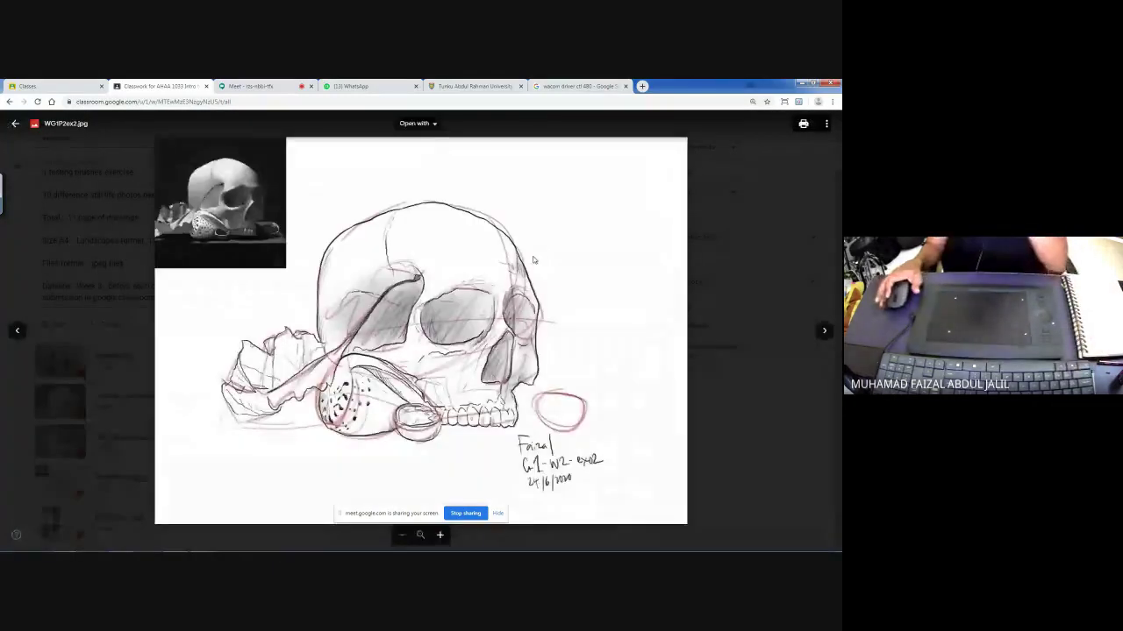
click(824, 332)
click(17, 331)
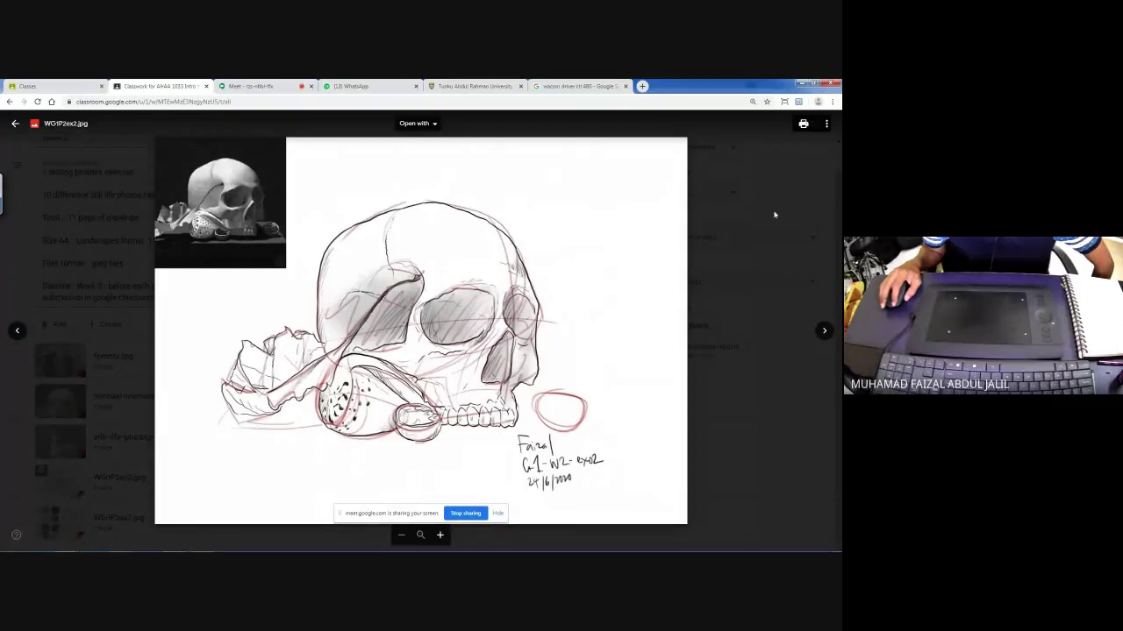
key(Escape)
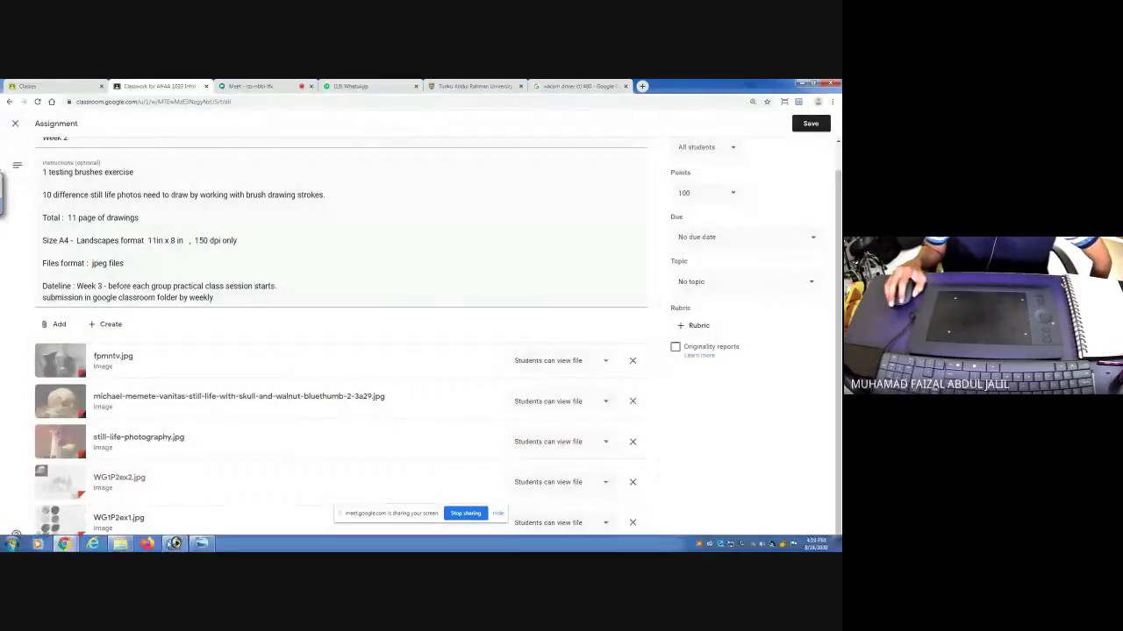
- Switch to Photoshop and open WG1P2ex2.jpg from the w2 folder in full-screen mode
click(175, 544)
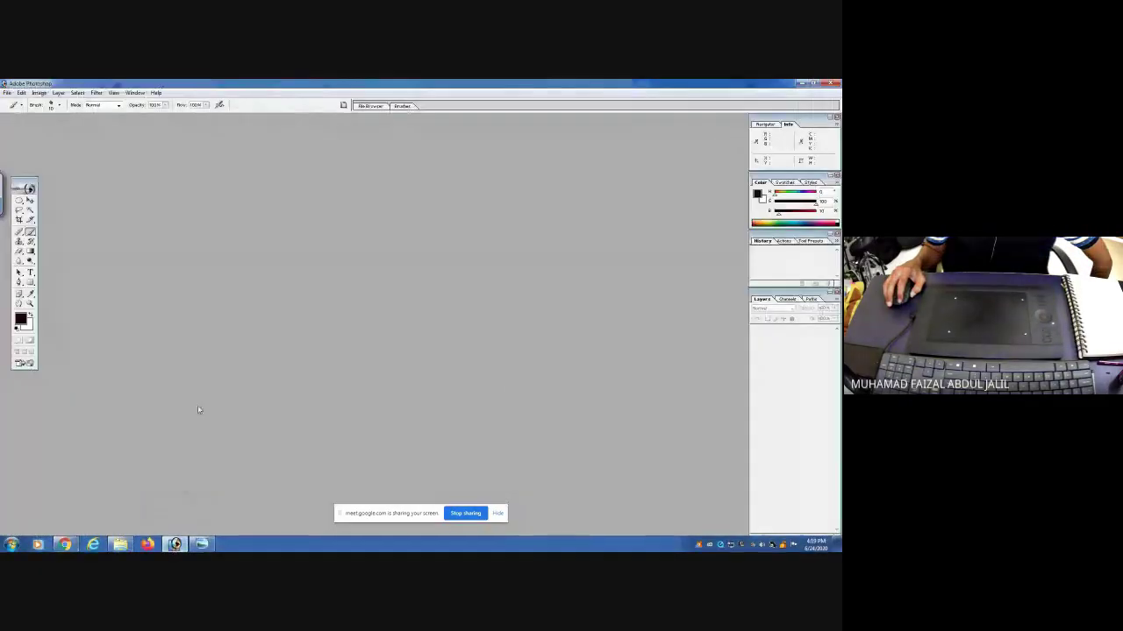
key(ctrl+o)
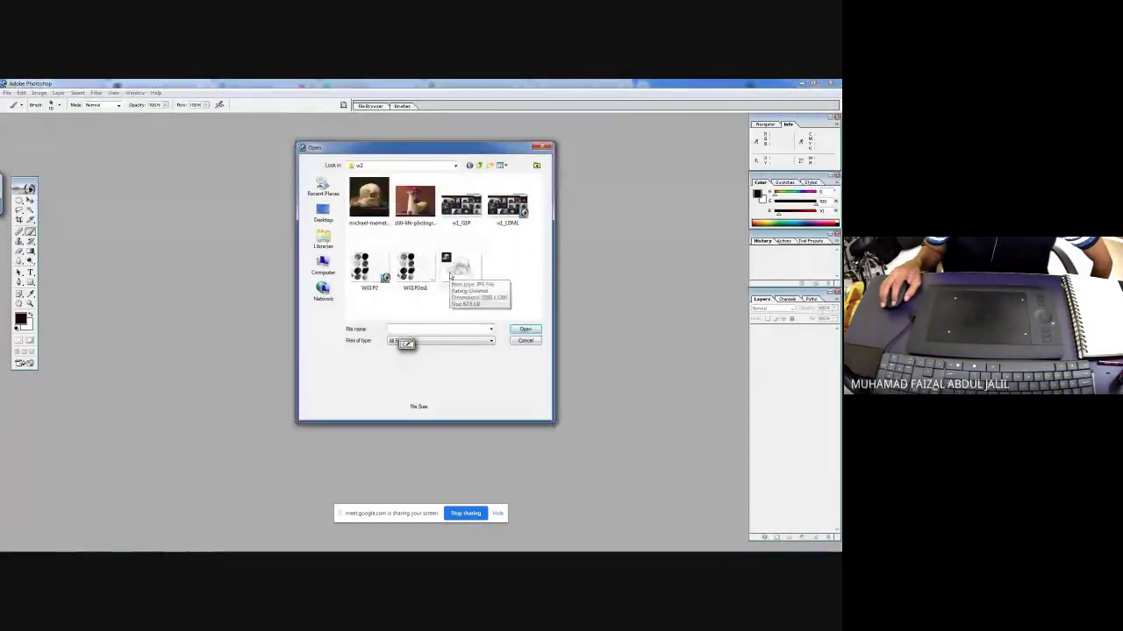
double_click(459, 269)
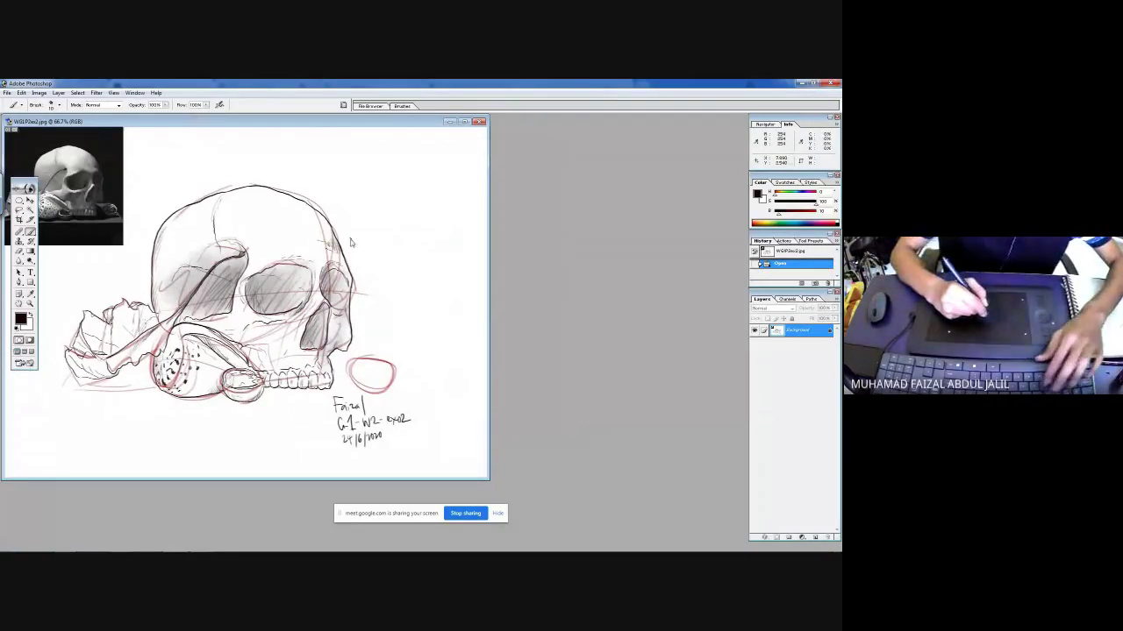
key(f)
- Draw an arrow to the red construction line at the cranium's upper right and handwrite "Basic Constructive Line Structure" beside it
drag(395, 178, 551, 400)
mouse_move(613, 140)
mouse_down()
mouse_move(532, 205)
mouse_move(556, 200)
mouse_up()
drag(637, 136, 628, 182)
drag(622, 170, 620, 198)
drag(622, 172, 622, 195)
drag(631, 193, 645, 188)
drag(654, 179, 658, 189)
drag(618, 219, 606, 235)
drag(628, 222, 668, 235)
drag(659, 221, 673, 217)
mouse_move(676, 232)
mouse_down()
mouse_move(680, 215)
mouse_move(699, 231)
mouse_up()
drag(706, 218, 701, 230)
mouse_move(711, 200)
mouse_down()
mouse_move(712, 232)
mouse_move(721, 211)
mouse_up()
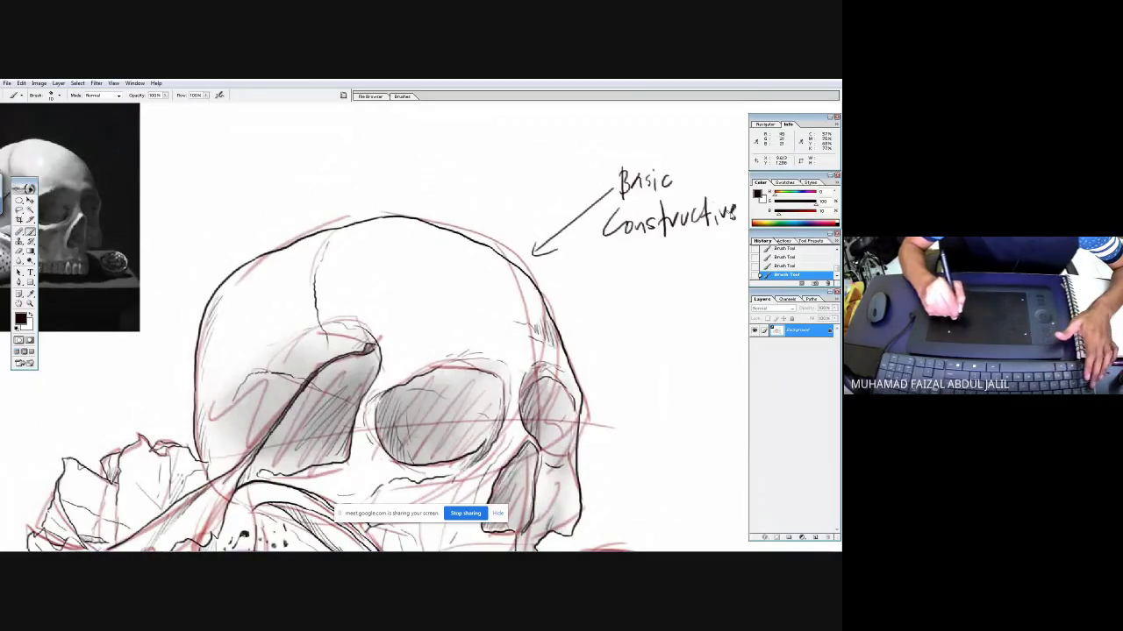
mouse_move(620, 245)
mouse_down()
mouse_move(655, 273)
mouse_move(663, 261)
mouse_move(622, 299)
mouse_move(623, 332)
mouse_up()
drag(648, 281, 650, 330)
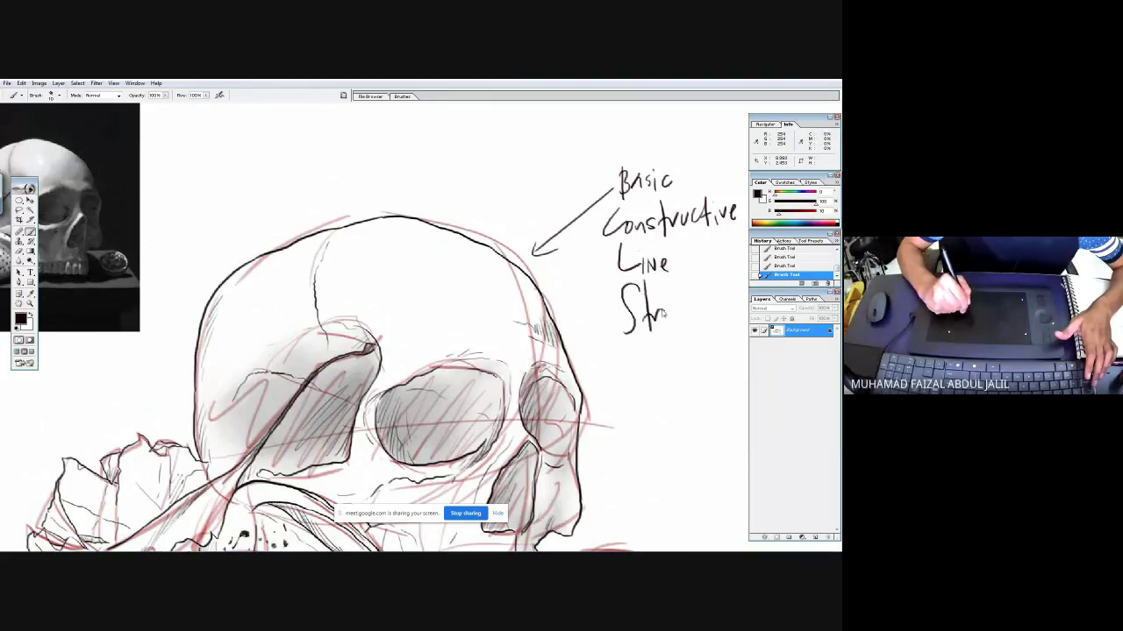
mouse_move(690, 283)
mouse_down()
mouse_move(688, 342)
mouse_move(703, 312)
mouse_move(725, 322)
mouse_up()
- Draw an arrow to the black outline on top of the skull and handwrite "clean up line/stroke" above it
drag(328, 141, 358, 225)
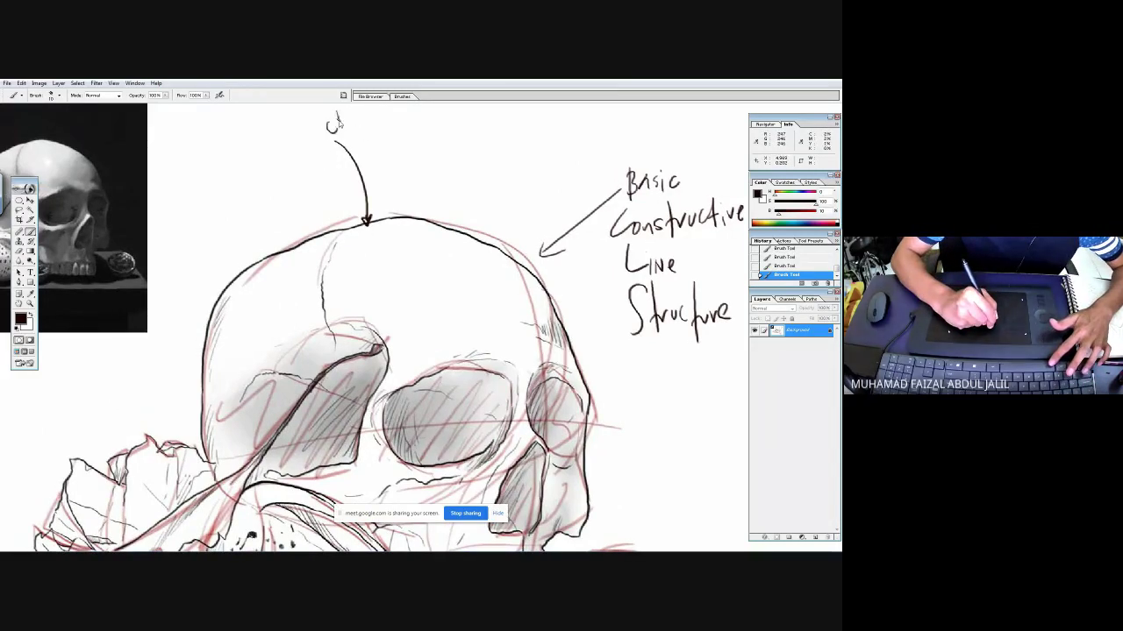
drag(381, 123, 395, 124)
mouse_move(401, 122)
mouse_down()
mouse_move(400, 154)
mouse_move(386, 150)
mouse_move(392, 182)
mouse_move(424, 175)
mouse_up()
drag(435, 143, 427, 199)
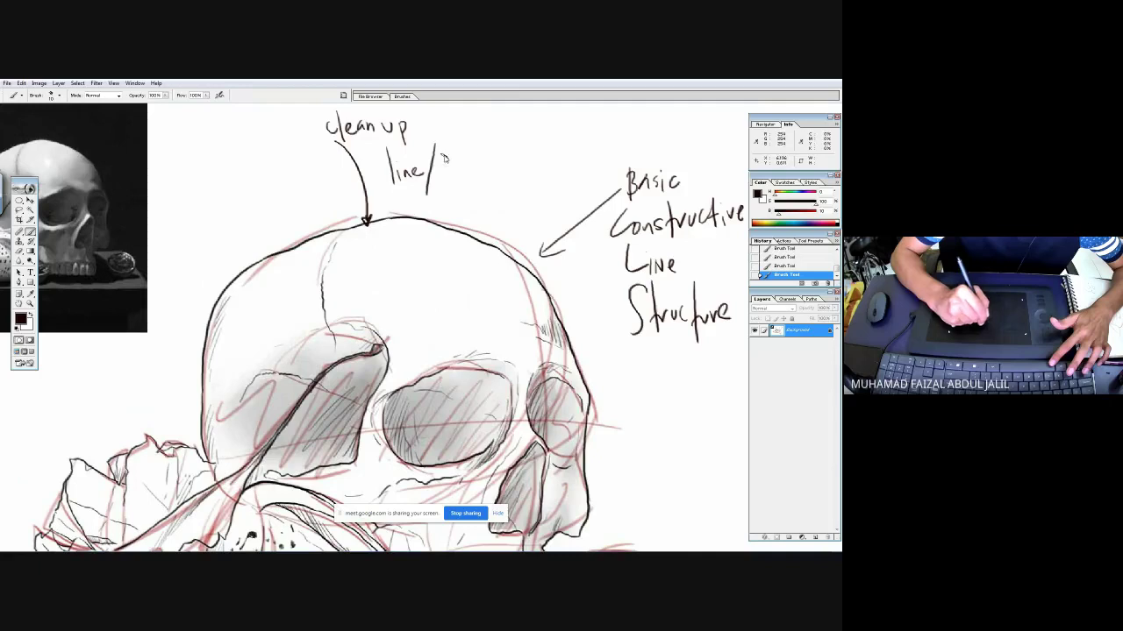
drag(453, 140, 454, 181)
drag(448, 167, 461, 165)
drag(463, 180, 478, 183)
drag(488, 164, 482, 175)
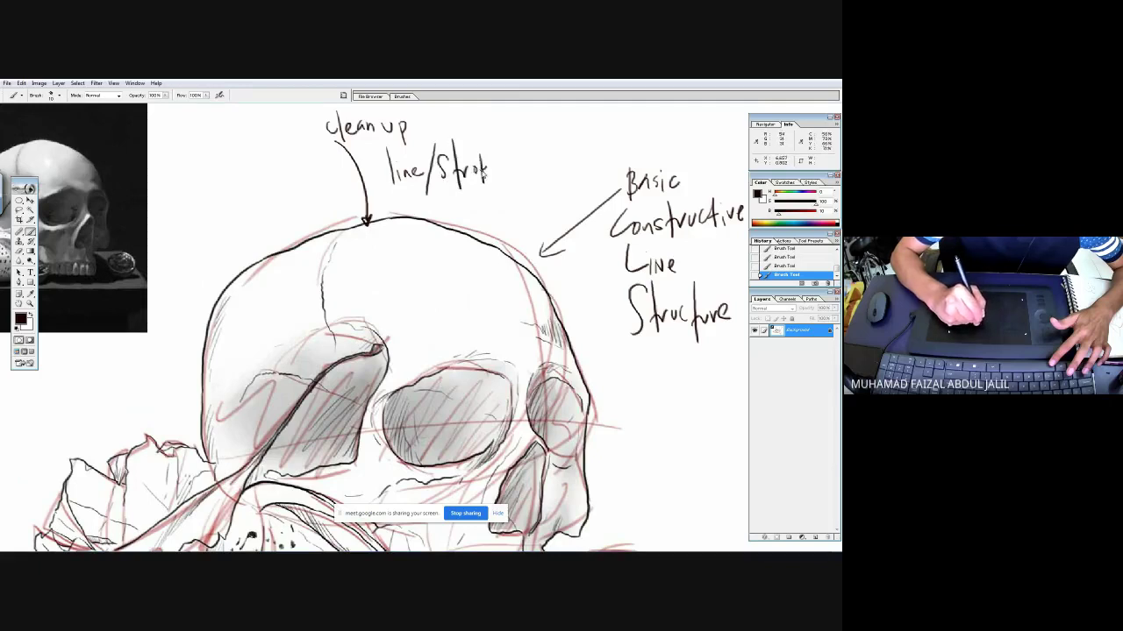
- Draw a curved leader from the shaded eye socket and handwrite "Shades/Shadow" at its end, right of the skull
drag(428, 360, 420, 228)
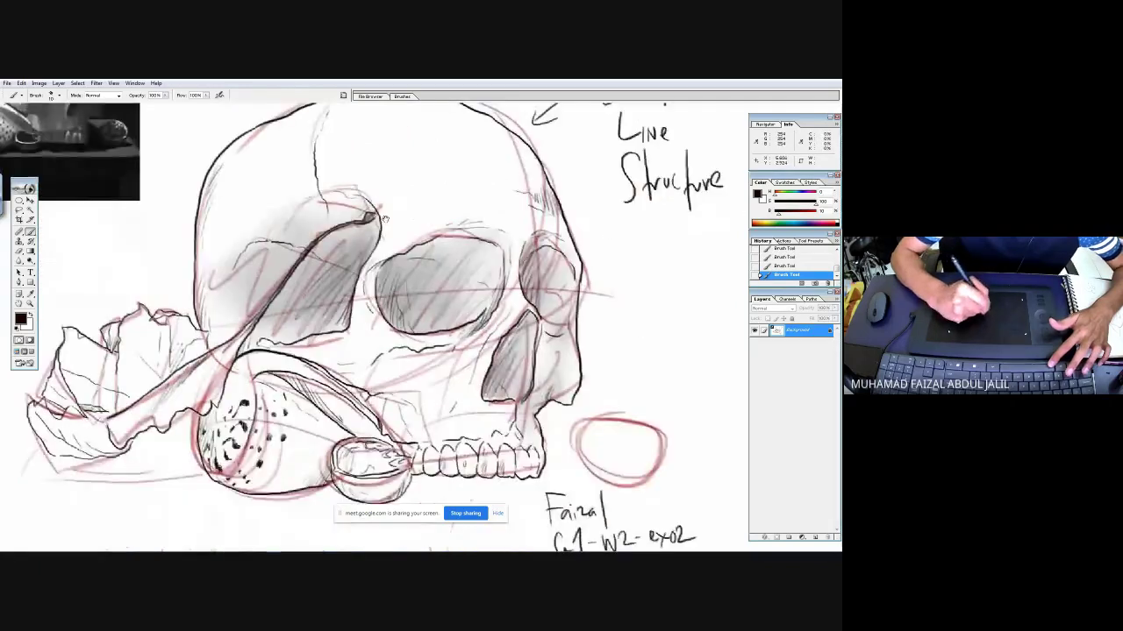
mouse_move(419, 315)
mouse_down()
mouse_move(670, 349)
mouse_move(671, 359)
mouse_up()
mouse_move(681, 341)
mouse_down()
mouse_move(722, 344)
mouse_move(680, 398)
mouse_move(687, 375)
mouse_move(702, 400)
mouse_up()
drag(710, 392, 713, 400)
mouse_move(721, 377)
mouse_down()
mouse_move(721, 400)
mouse_move(740, 386)
mouse_up()
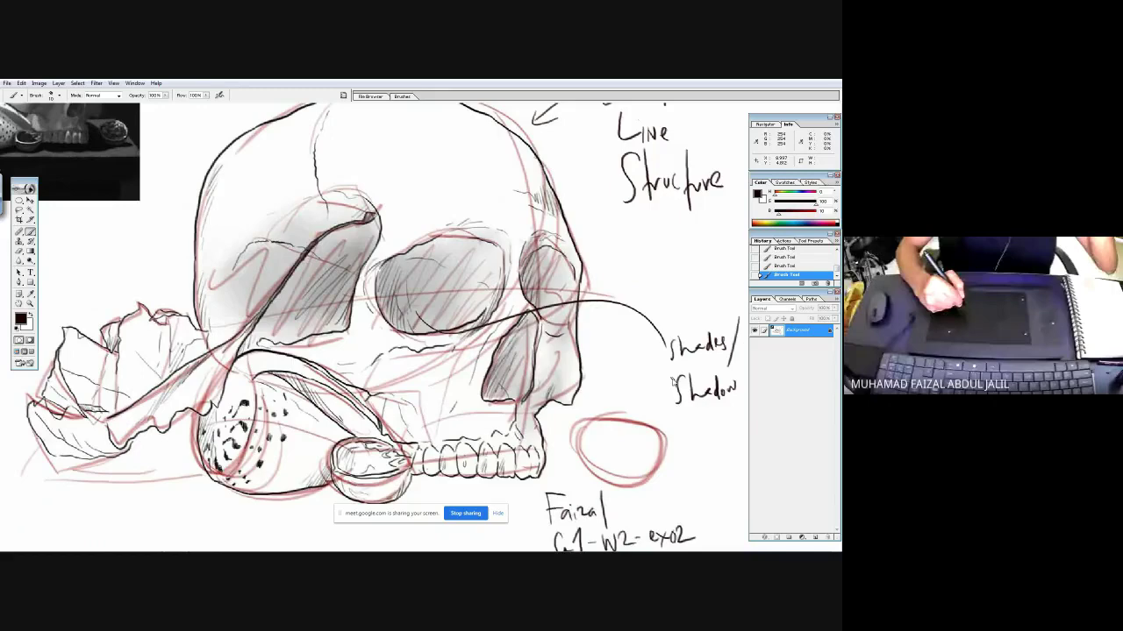
- Hide the palettes, draw a leader down from the dotted form below the skull and handwrite "Shading Techniques" beneath it
key(Tab)
key(z)
drag(128, 323, 428, 546)
mouse_move(355, 228)
mouse_down()
mouse_move(313, 326)
mouse_move(310, 406)
mouse_up()
drag(321, 416, 312, 436)
mouse_move(324, 414)
mouse_down()
mouse_move(364, 415)
mouse_move(393, 443)
mouse_up()
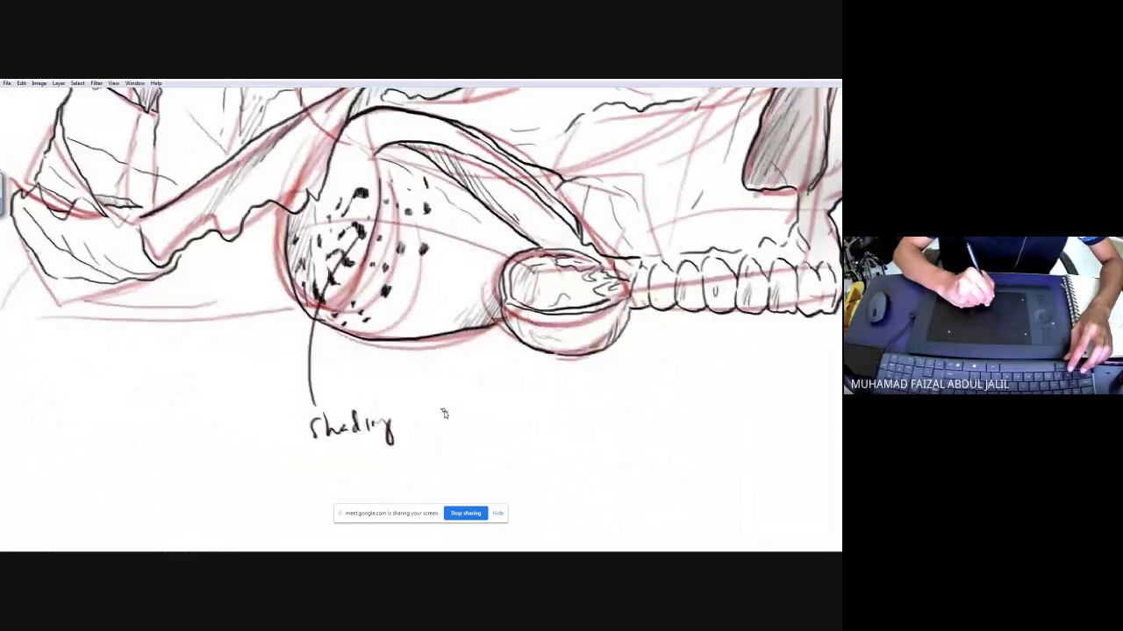
mouse_move(412, 401)
mouse_down()
mouse_move(416, 439)
mouse_move(429, 413)
mouse_move(489, 415)
mouse_move(499, 436)
mouse_move(508, 410)
mouse_up()
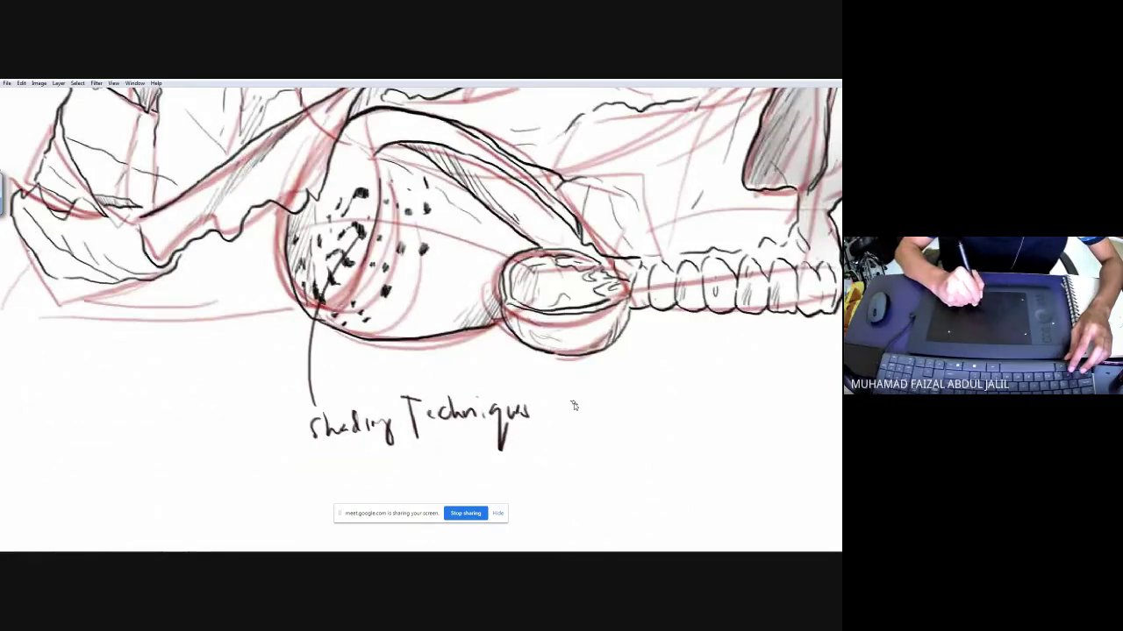
- Handwrite "Not Coloring Techniques" after the "Shading Techniques" note below the skull
mouse_move(559, 375)
mouse_down()
mouse_move(562, 445)
mouse_move(592, 413)
mouse_move(605, 443)
mouse_up()
mouse_move(596, 415)
mouse_down()
mouse_move(619, 412)
mouse_move(659, 445)
mouse_move(700, 438)
mouse_up()
mouse_move(705, 439)
mouse_down()
mouse_move(709, 419)
mouse_move(733, 447)
mouse_up()
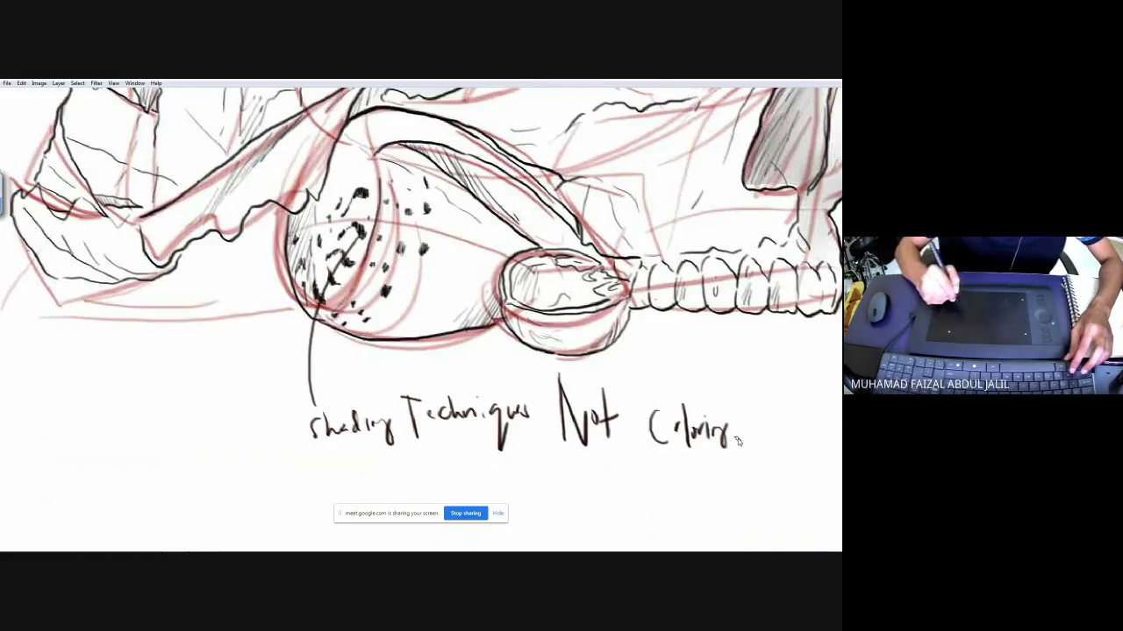
drag(662, 479, 664, 500)
mouse_move(655, 455)
mouse_down()
mouse_move(680, 458)
mouse_move(683, 479)
mouse_move(709, 467)
mouse_move(713, 481)
mouse_move(749, 472)
mouse_move(750, 502)
mouse_up()
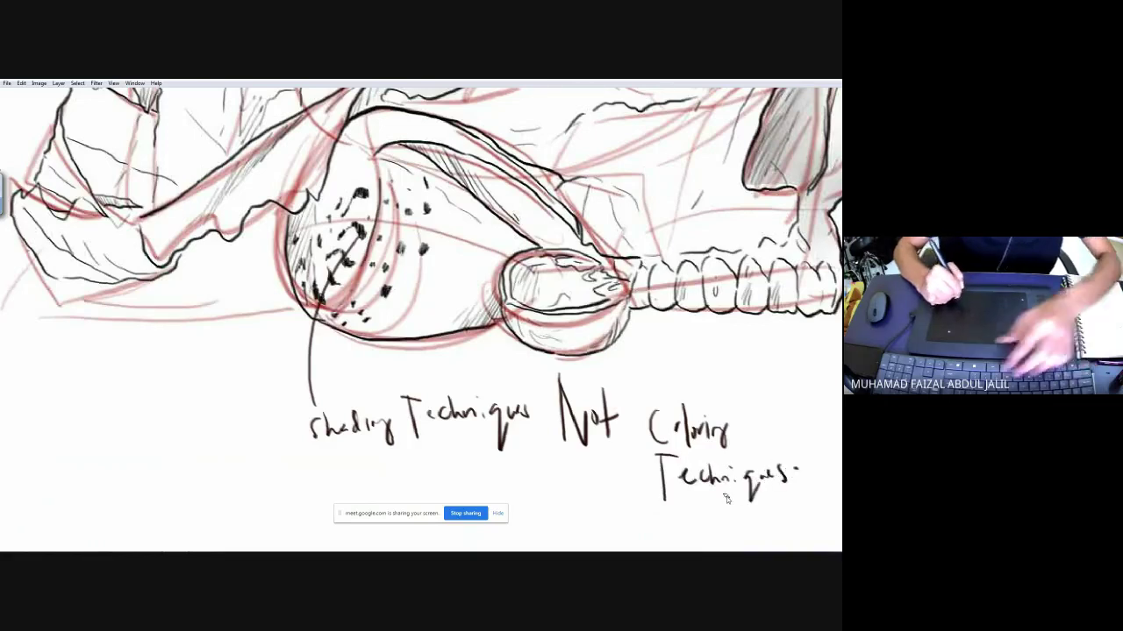
- Hatch a light ground shadow with loose horizontal strokes beneath the jaw bones, the walnut and the teeth
key(ctrl+minus)
key(ctrl+minus)
key(ctrl+minus)
key(ctrl+minus)
key(ctrl+minus)
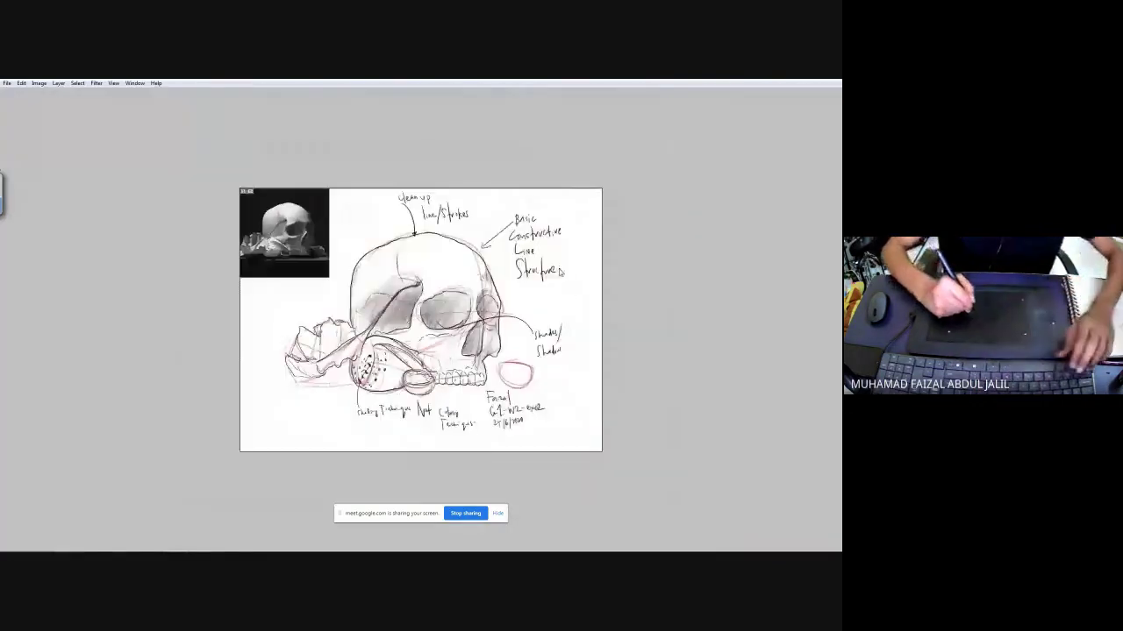
drag(237, 258, 647, 469)
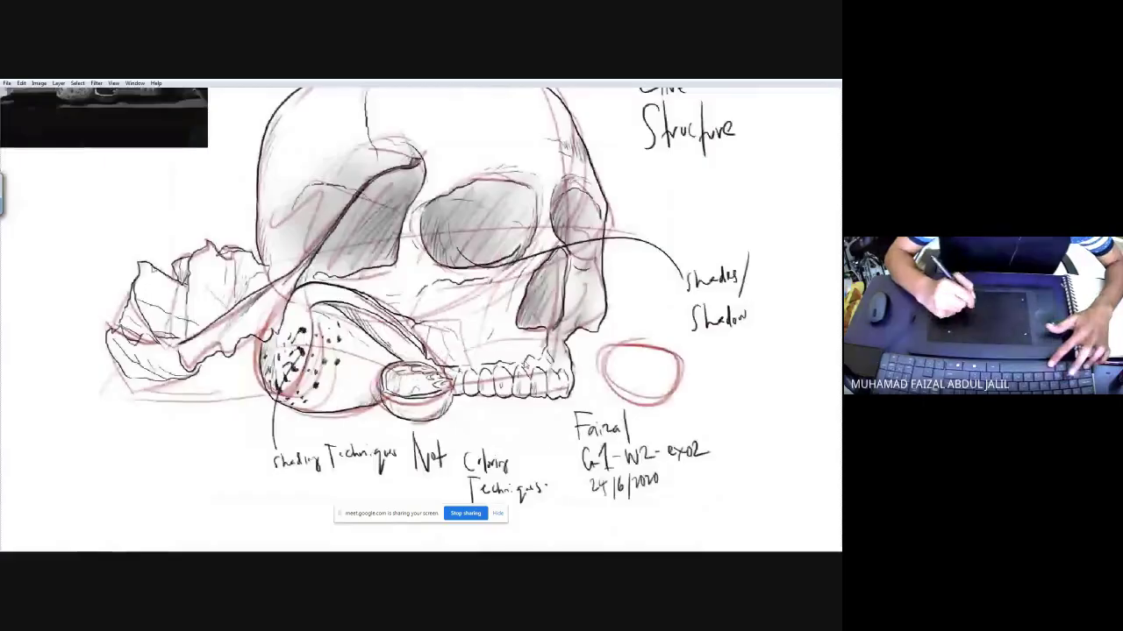
key(Tab)
key(Tab)
drag(362, 254, 658, 421)
mouse_move(321, 510)
mouse_down()
mouse_move(451, 270)
mouse_move(443, 264)
mouse_move(509, 269)
mouse_move(489, 281)
mouse_up()
drag(560, 274, 735, 256)
mouse_move(660, 268)
mouse_down()
mouse_move(759, 253)
mouse_move(717, 265)
mouse_move(838, 261)
mouse_up()
mouse_move(206, 294)
mouse_down()
mouse_move(619, 283)
mouse_move(425, 307)
mouse_move(464, 292)
mouse_move(328, 318)
mouse_up()
drag(254, 301, 561, 309)
drag(728, 291, 616, 303)
mouse_move(701, 293)
mouse_down()
mouse_move(622, 313)
mouse_move(518, 289)
mouse_move(365, 311)
mouse_up()
drag(716, 301, 227, 237)
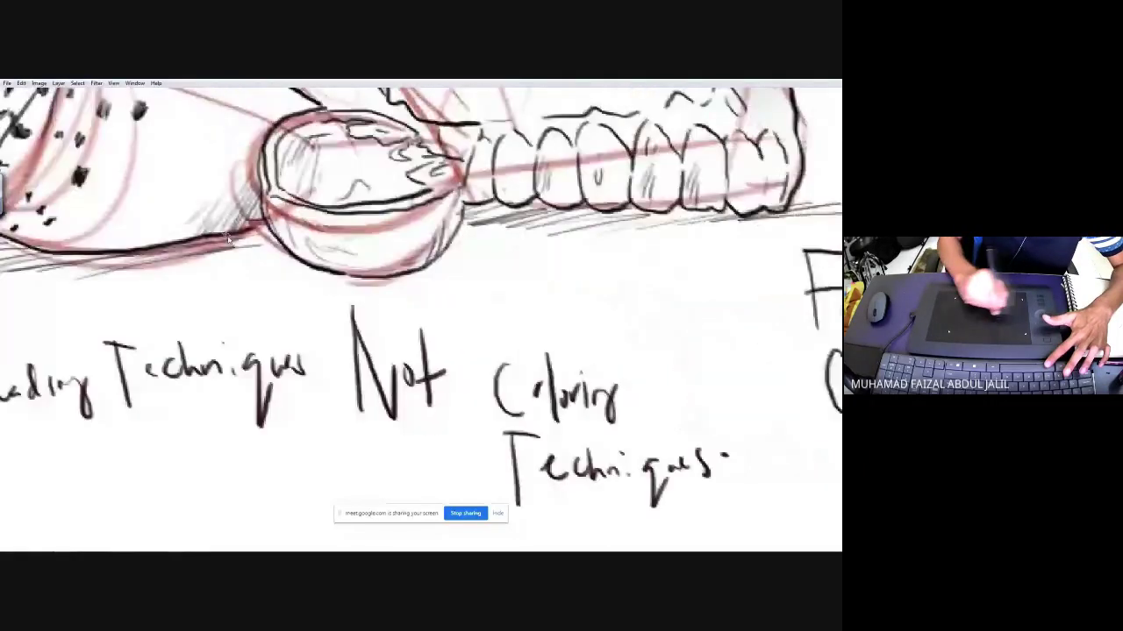
mouse_move(377, 284)
mouse_down()
mouse_move(507, 260)
mouse_move(612, 277)
mouse_up()
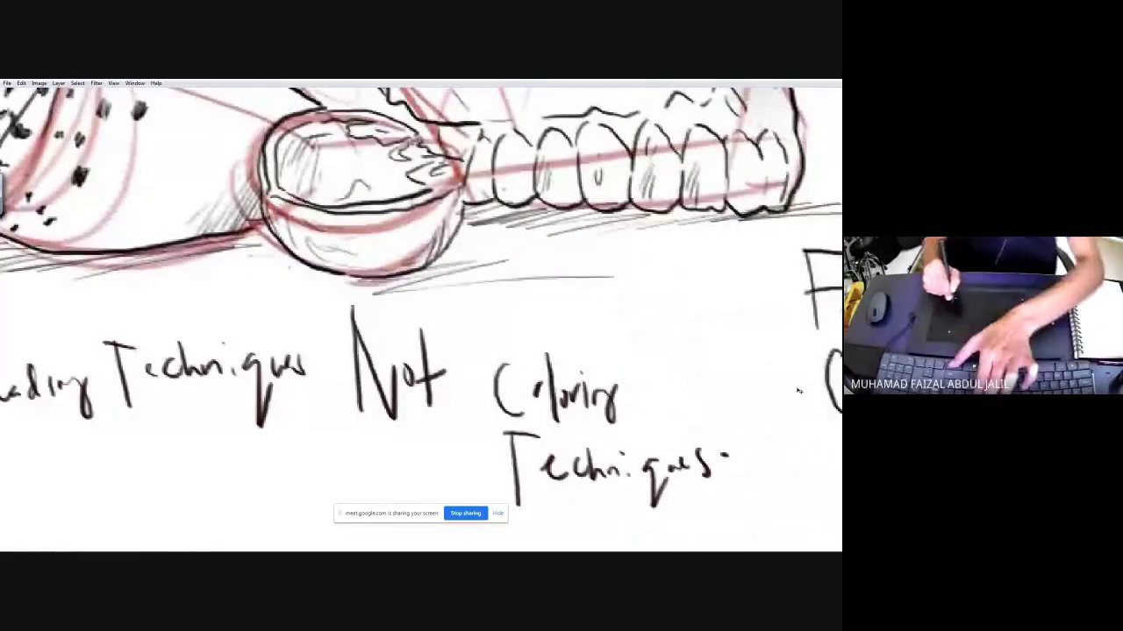
- Save the annotated drawing as a Low-quality JPEG named WG1P2ex2a in the w2 folder and close the document
key(ctrl+0)
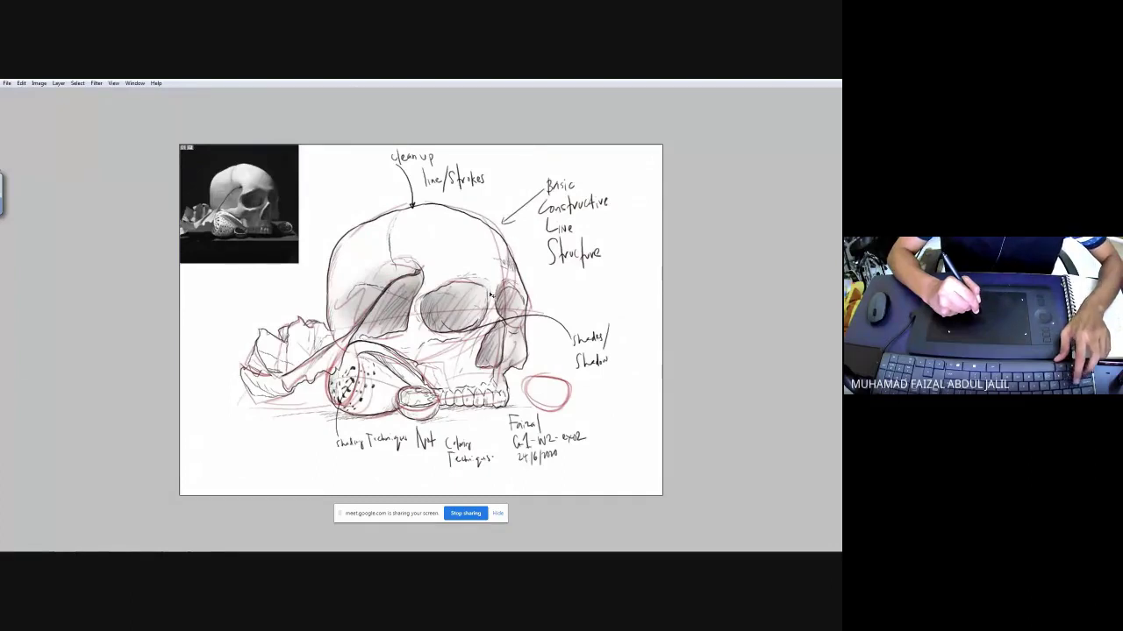
key(ctrl+shift+s)
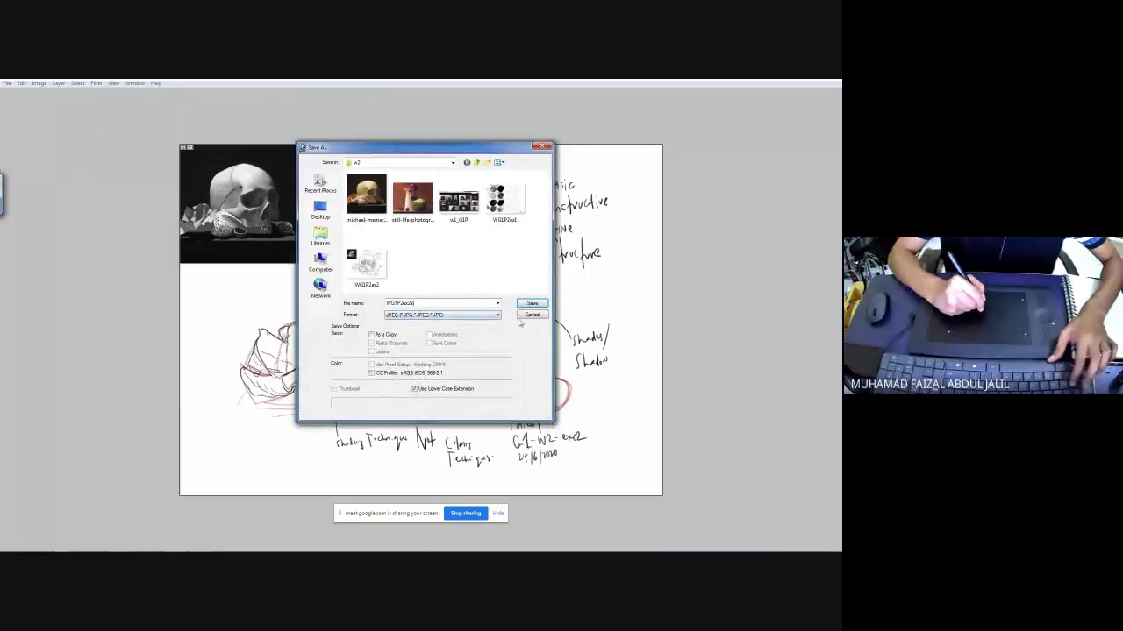
click(531, 303)
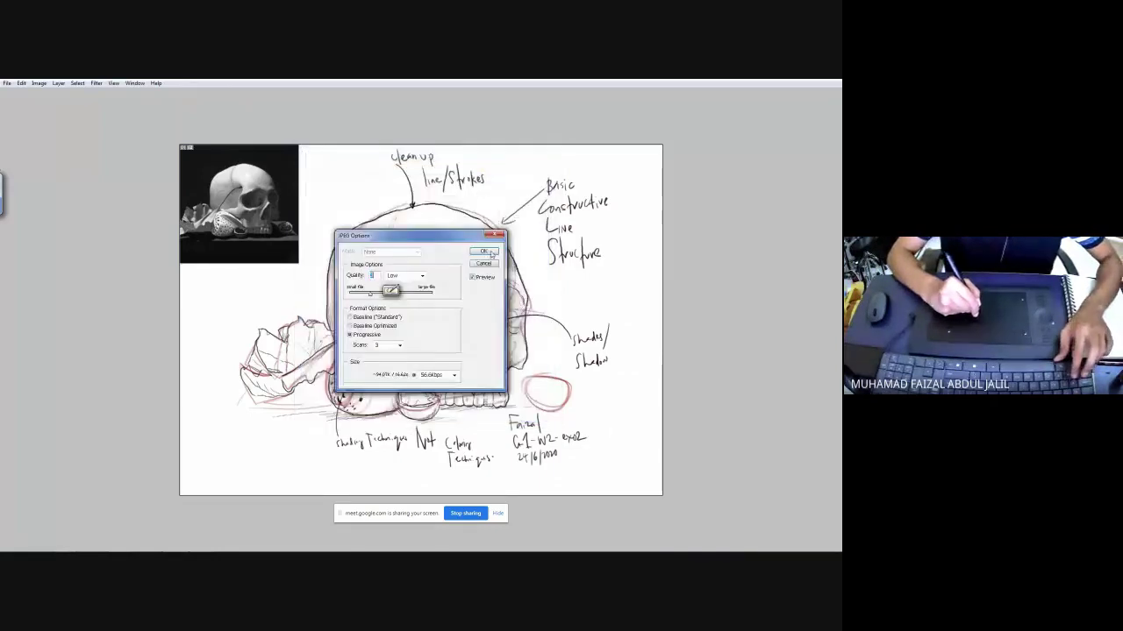
click(488, 260)
key(ctrl+w)
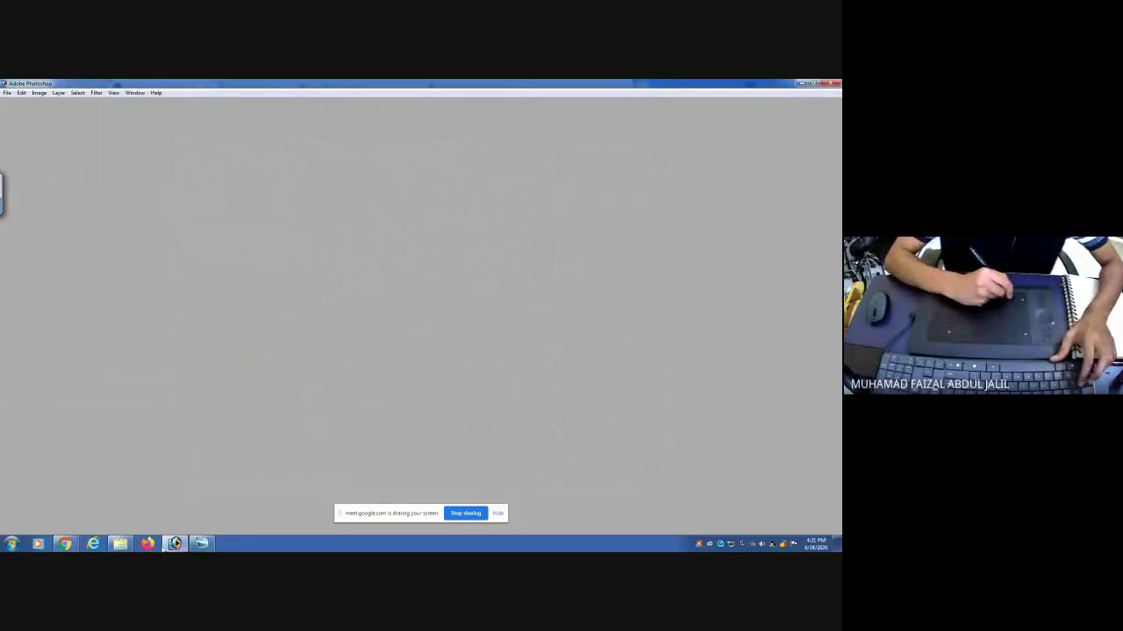
- Switch to Google Classroom in Chrome, upload WG1P2ex2a.jpg to the Week 2 assignment and open its preview
mouse_move(65, 544)
click(55, 491)
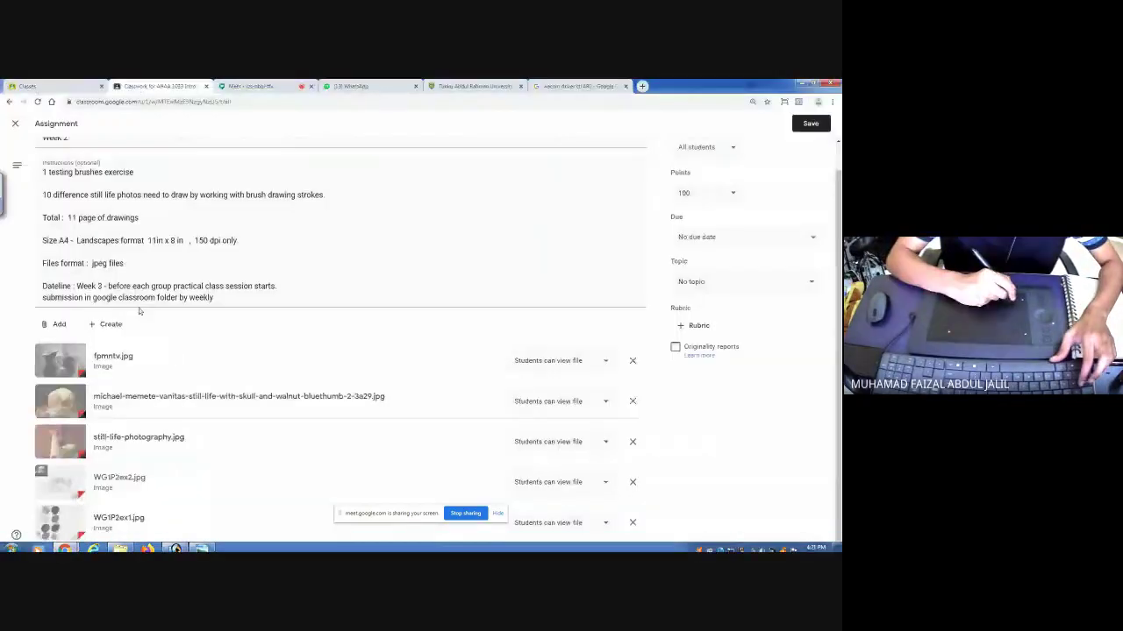
click(60, 323)
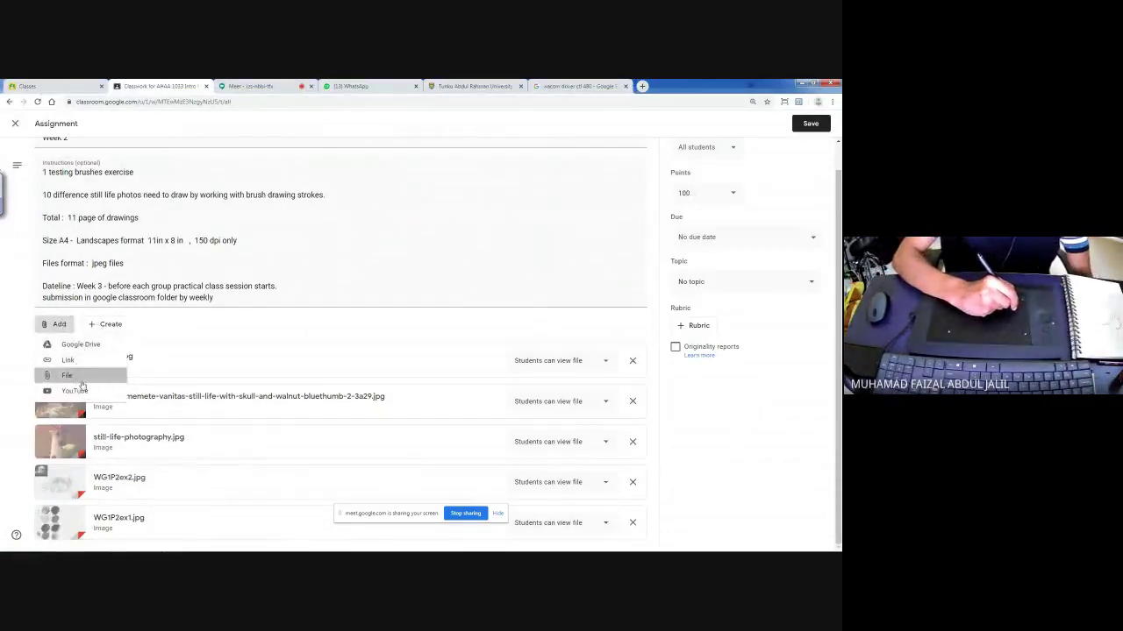
click(132, 341)
click(420, 339)
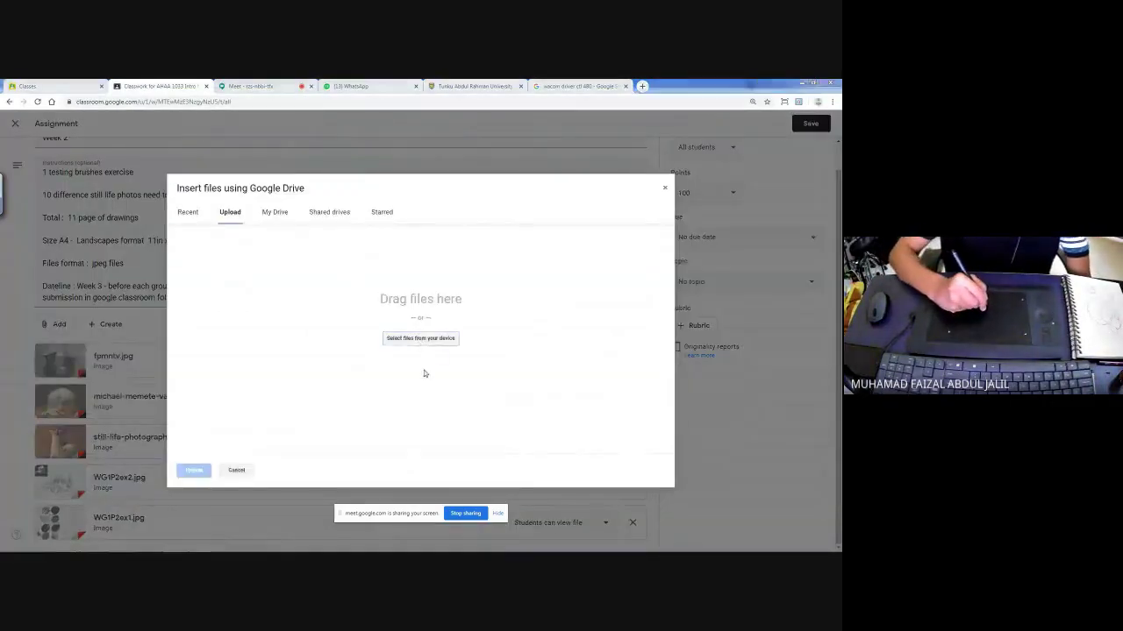
click(166, 223)
click(334, 301)
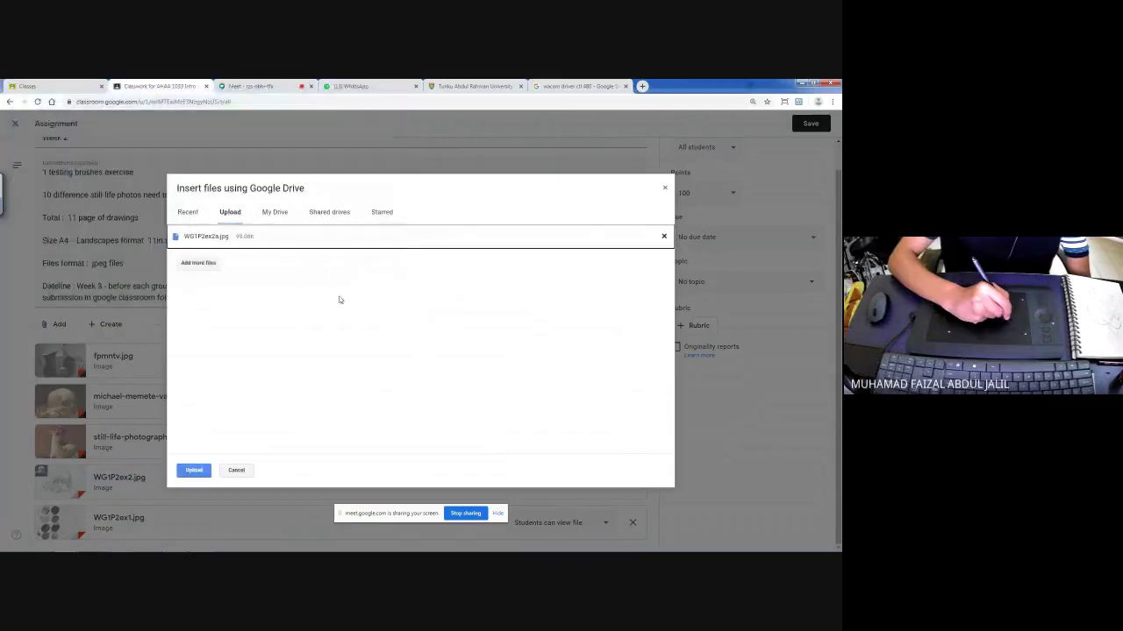
click(196, 470)
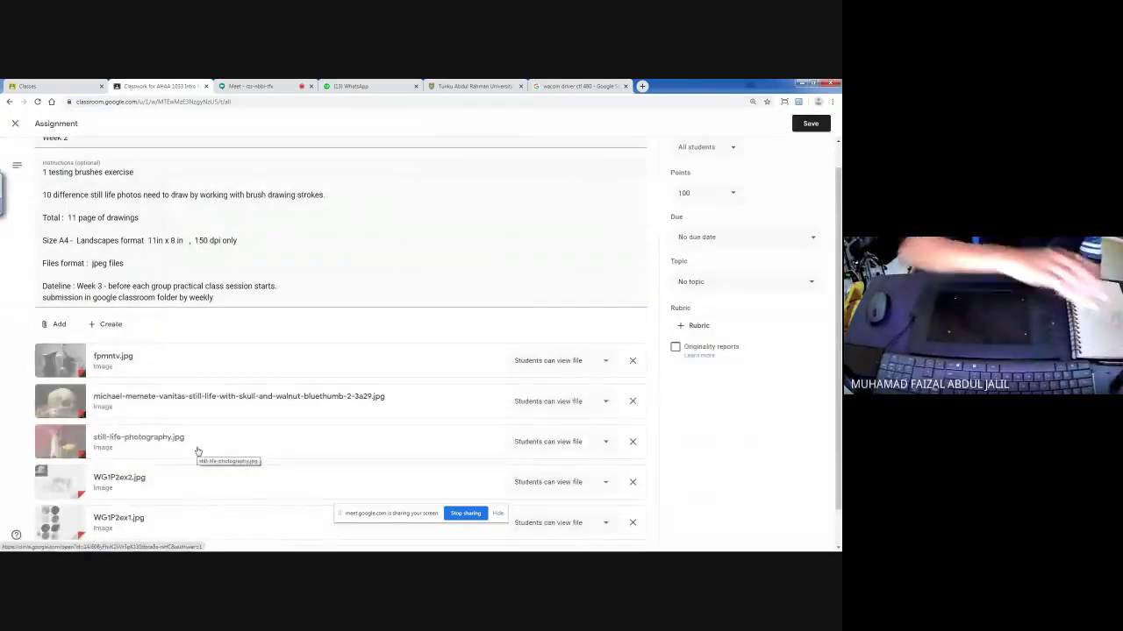
scroll(307, 404, down, 1)
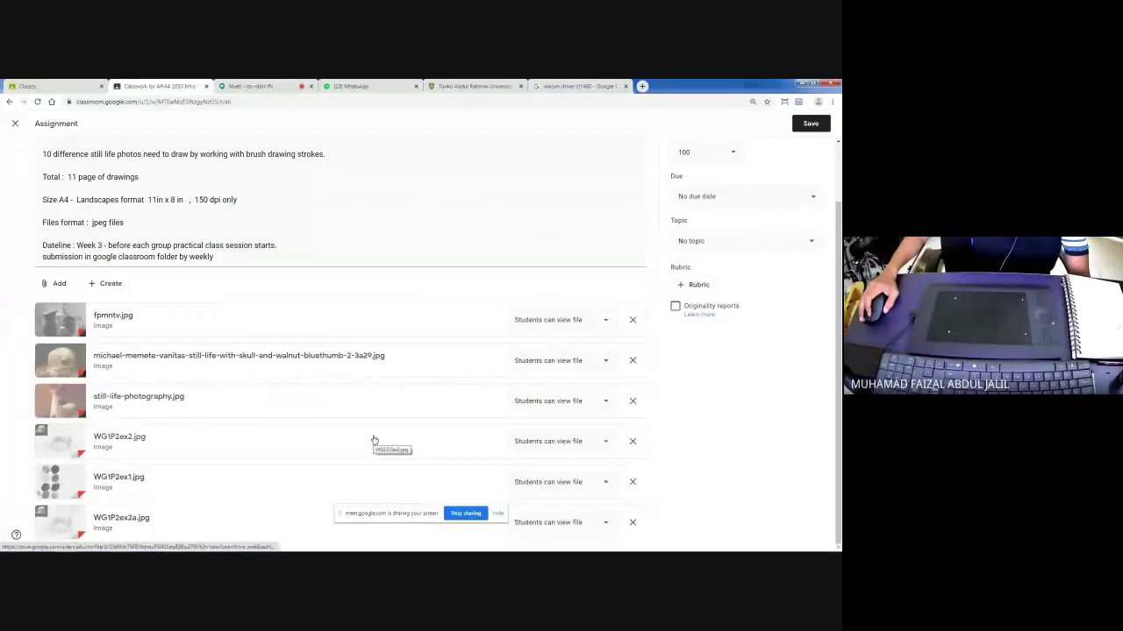
click(64, 518)
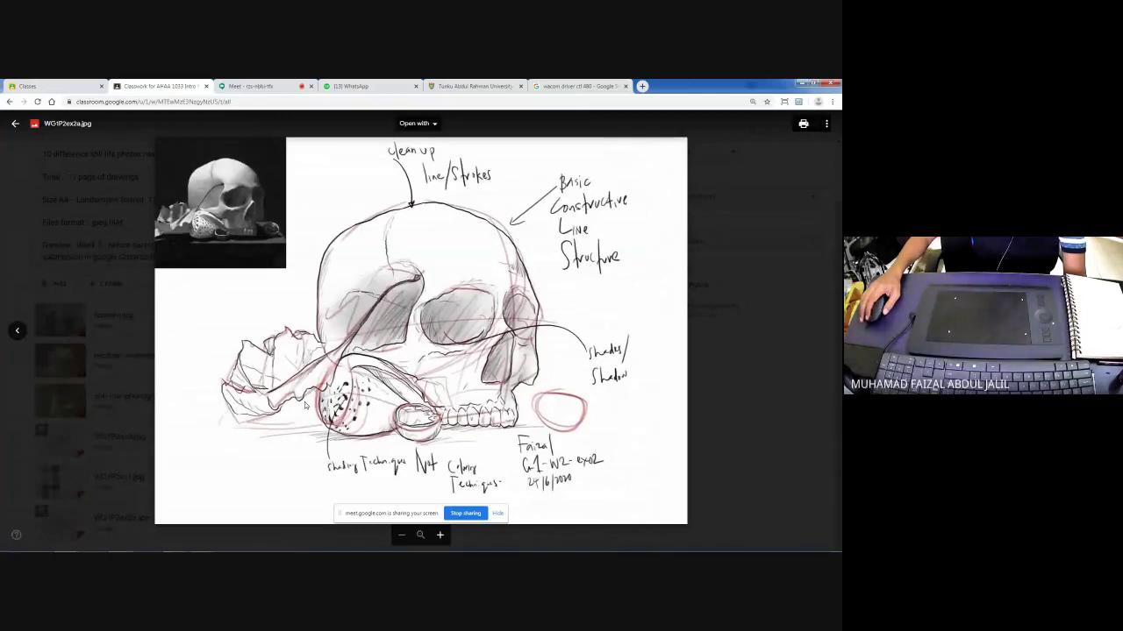